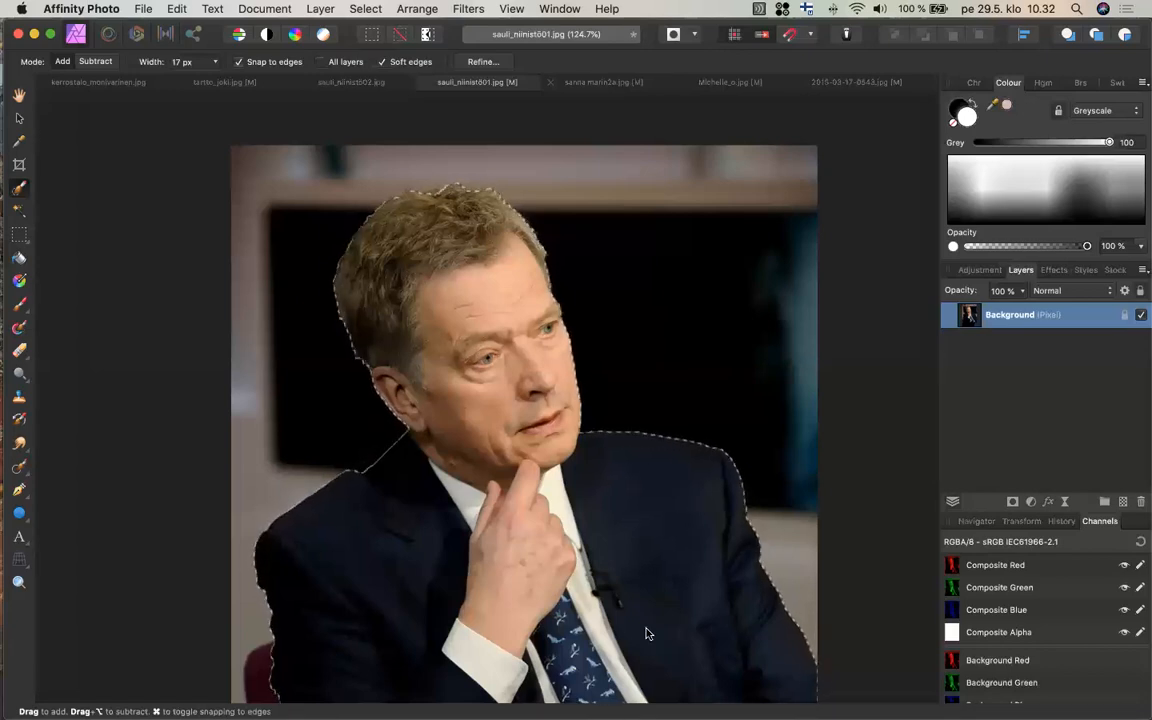
- Back in Affinity Photo, deselect the man with Cmd+D so no marching ants remain
left_click(649, 687)
left_click(162, 532)
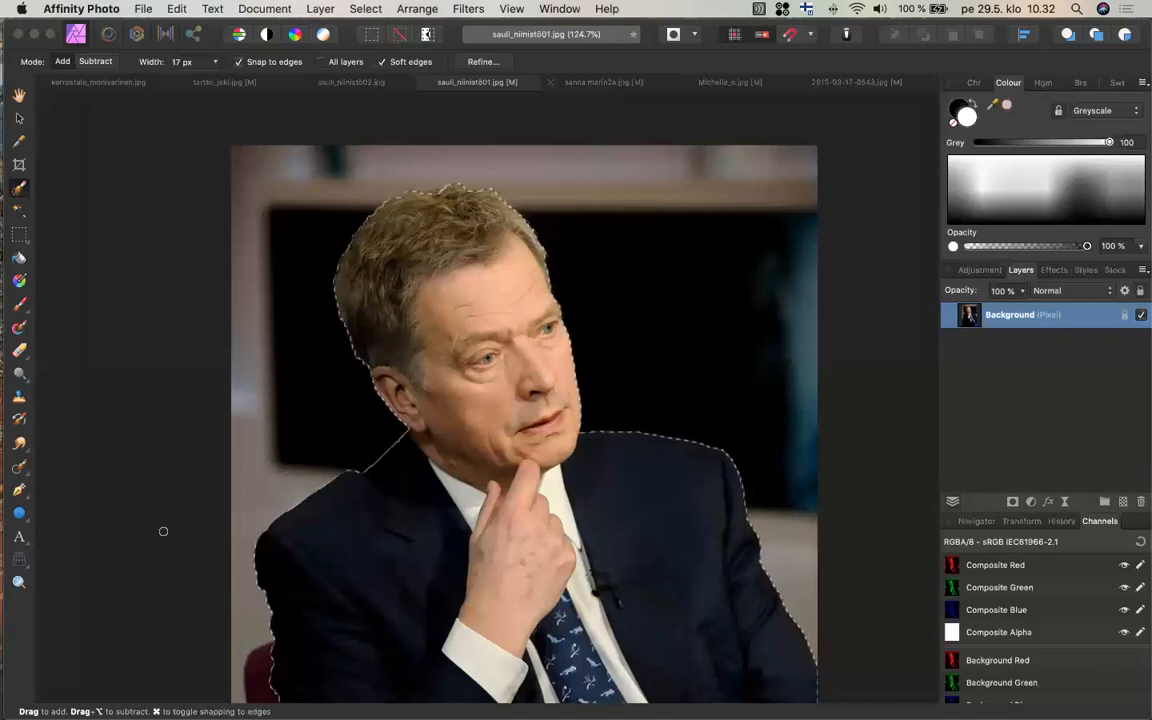
key("super+d")
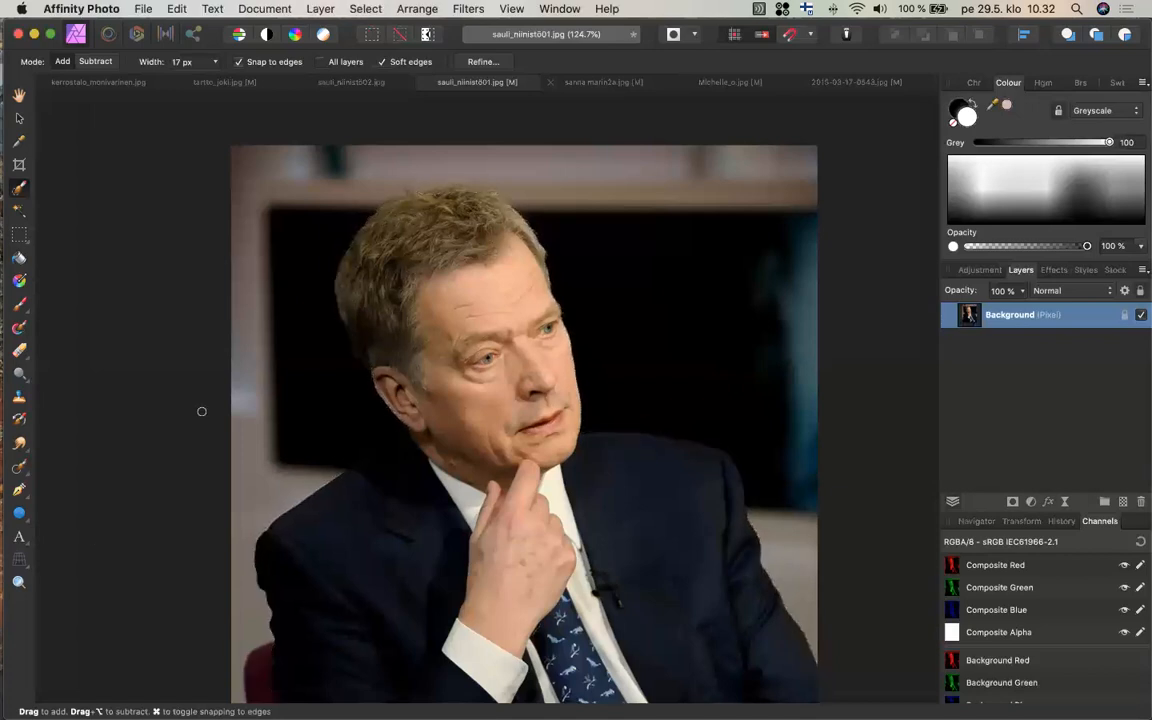
scroll(201, 411, "down", 2)
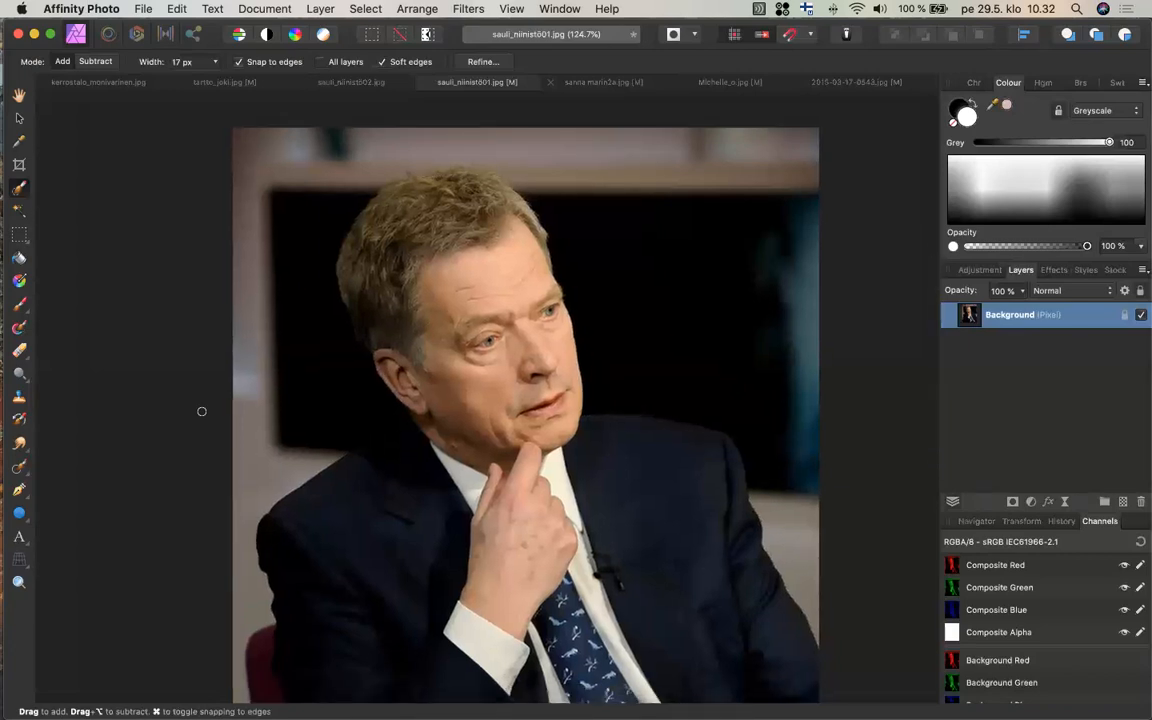
scroll(201, 411, "down", 3)
scroll(201, 411, "up", 1)
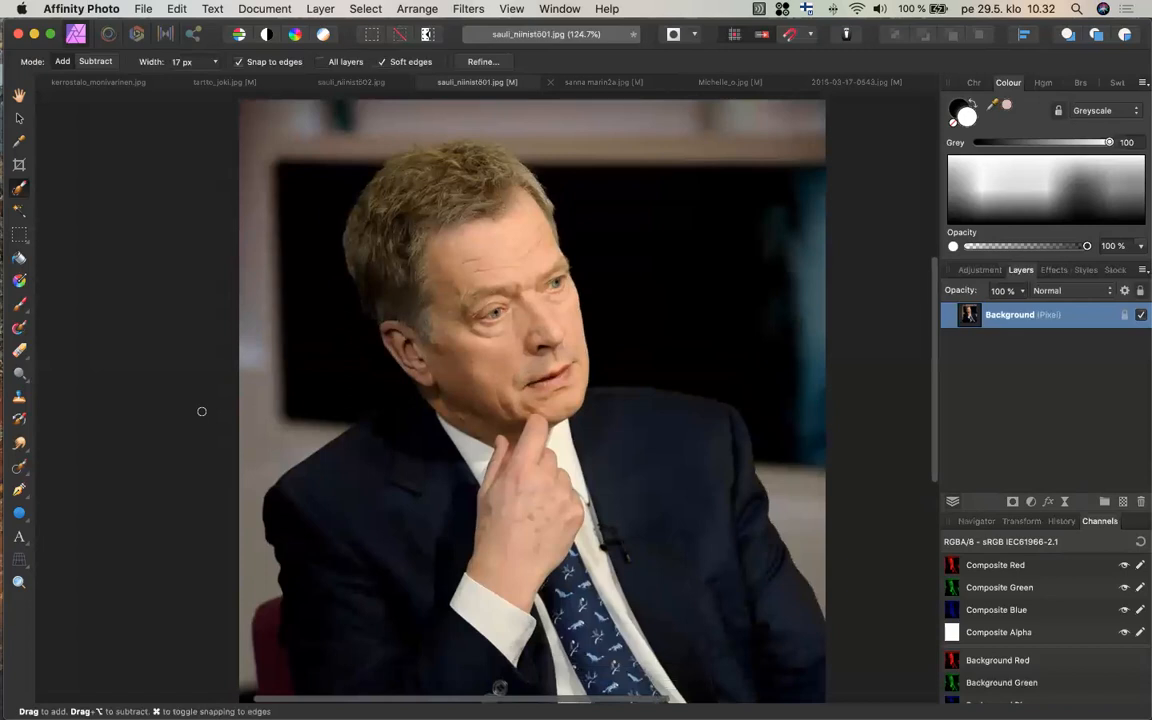
left_click(342, 85)
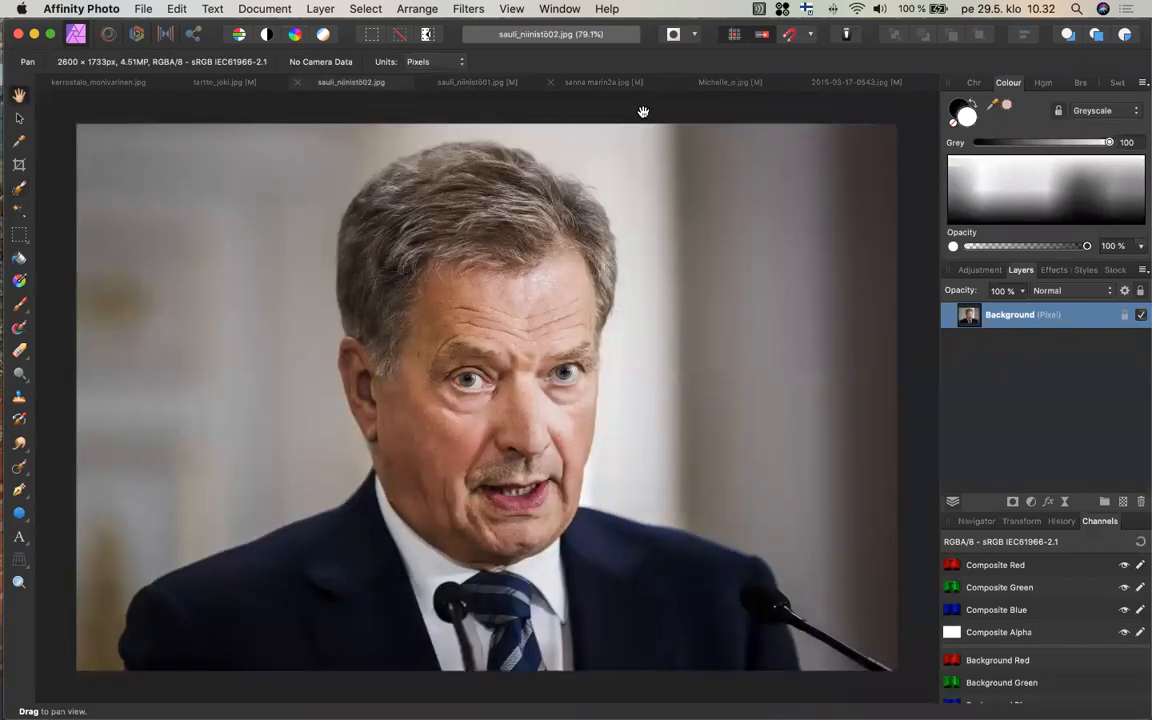
left_click(465, 90)
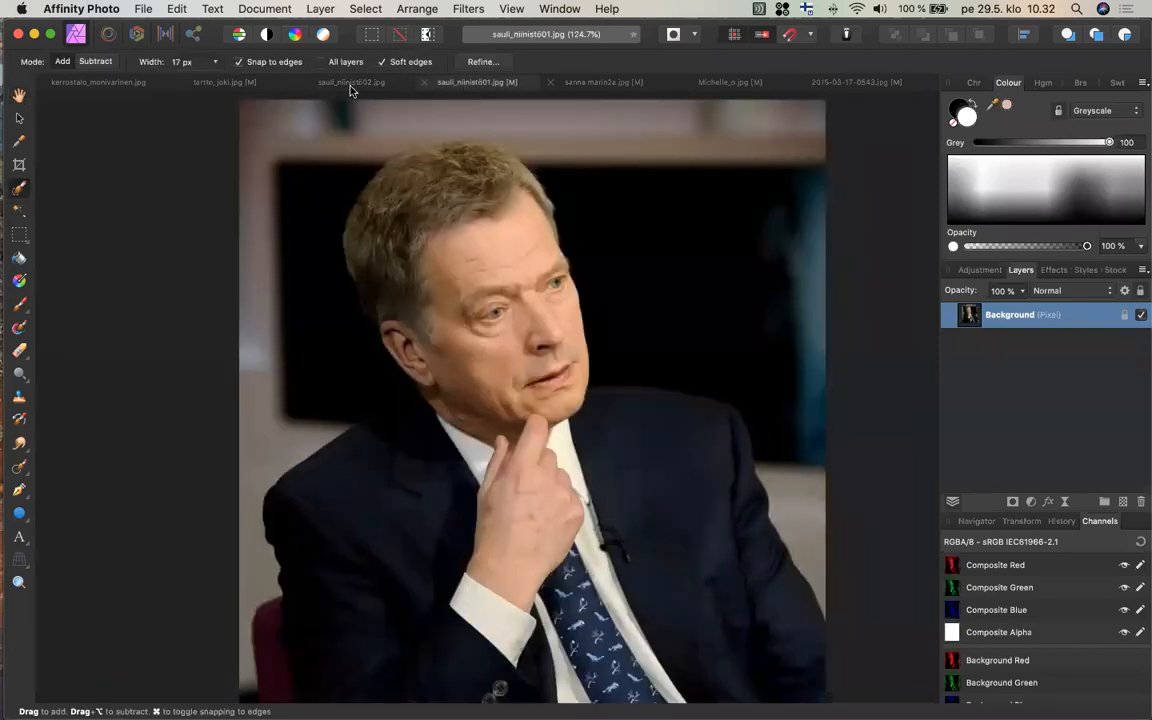
left_click(320, 10)
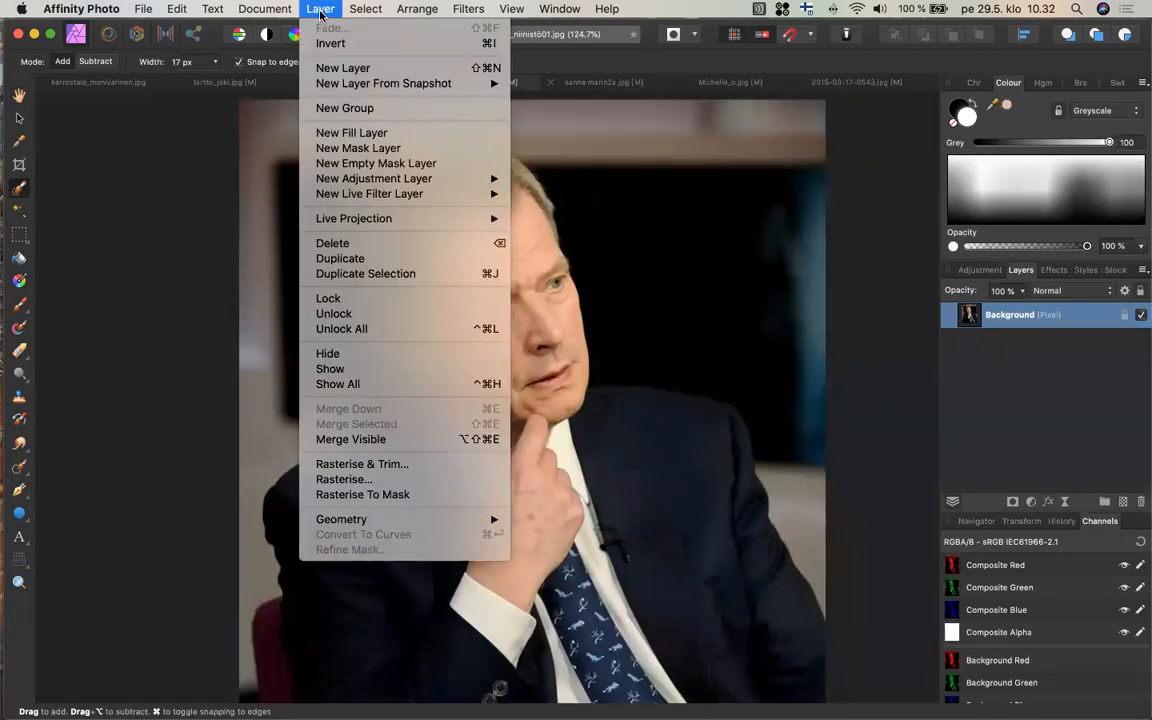
mouse_move(250, 10)
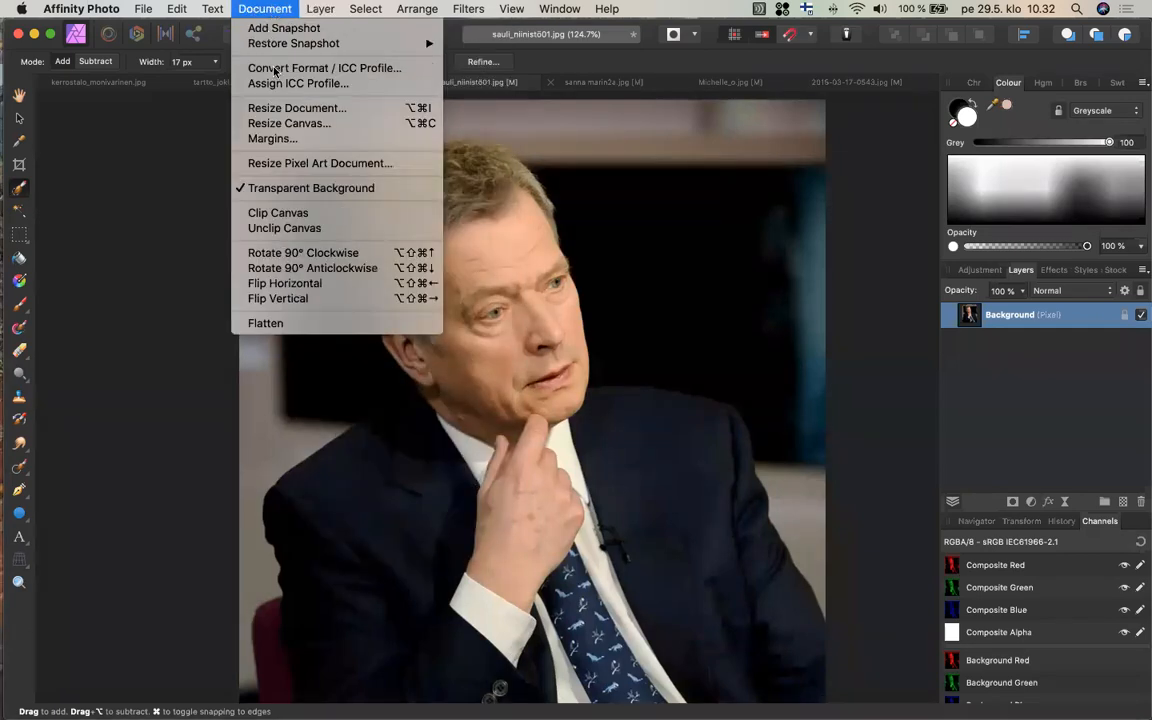
left_click(281, 108)
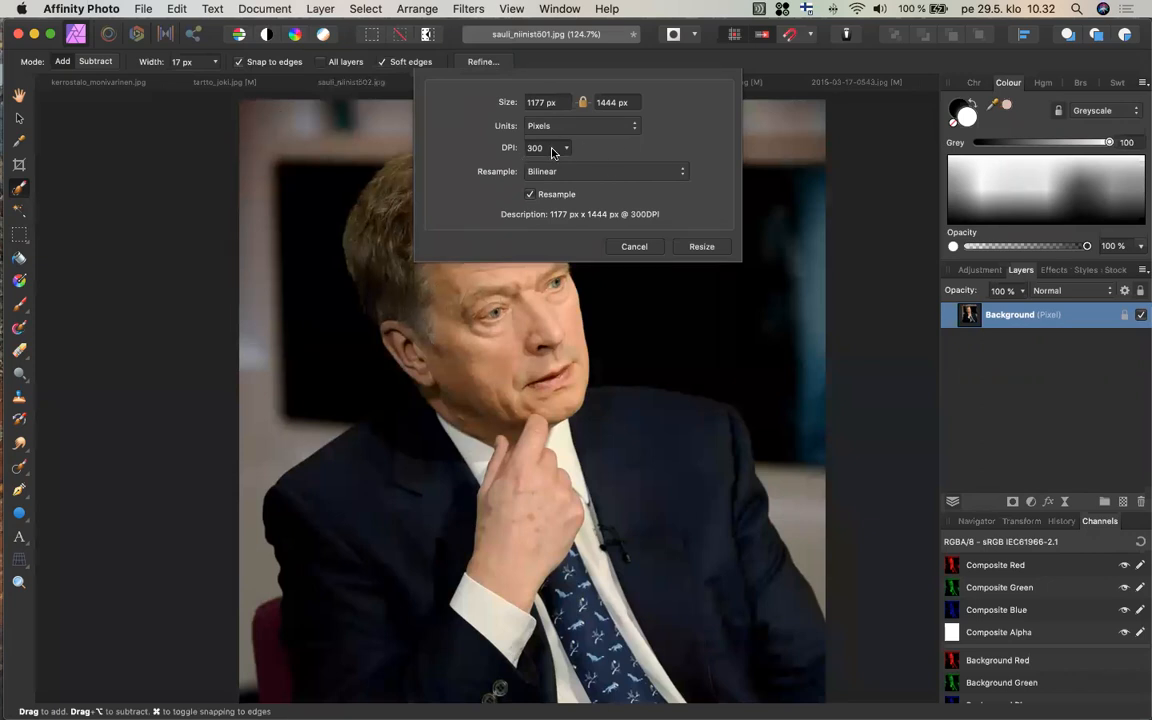
left_click(634, 247)
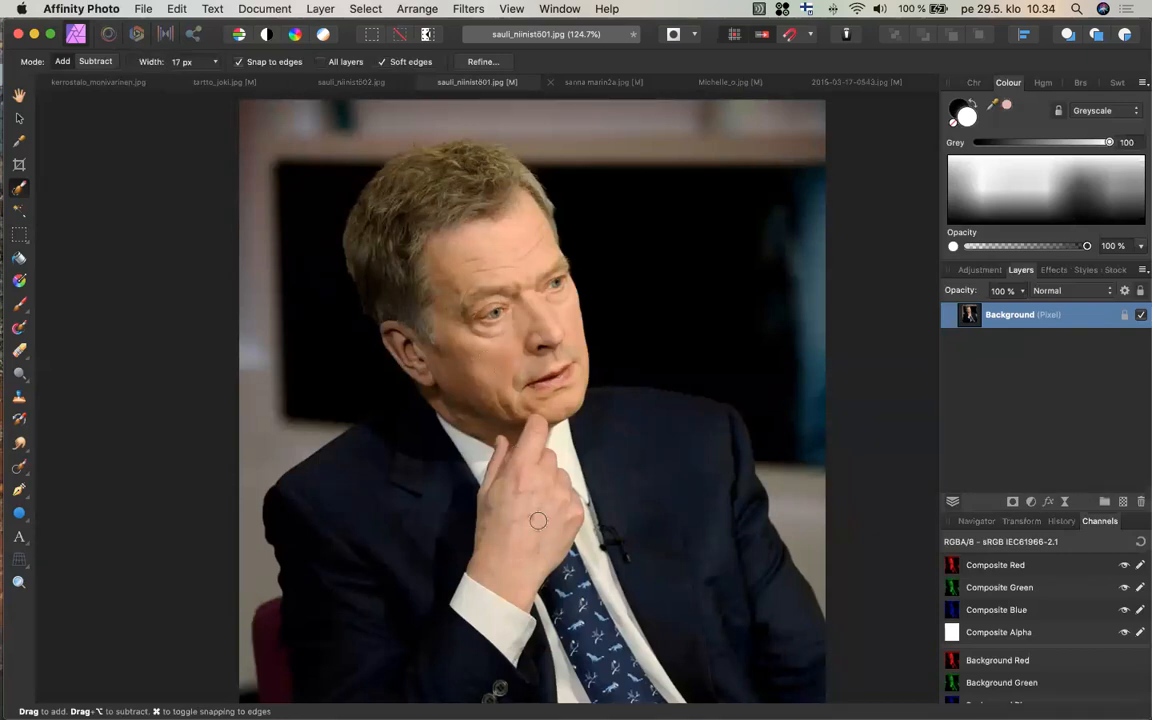
scroll(530, 525, "up", 5)
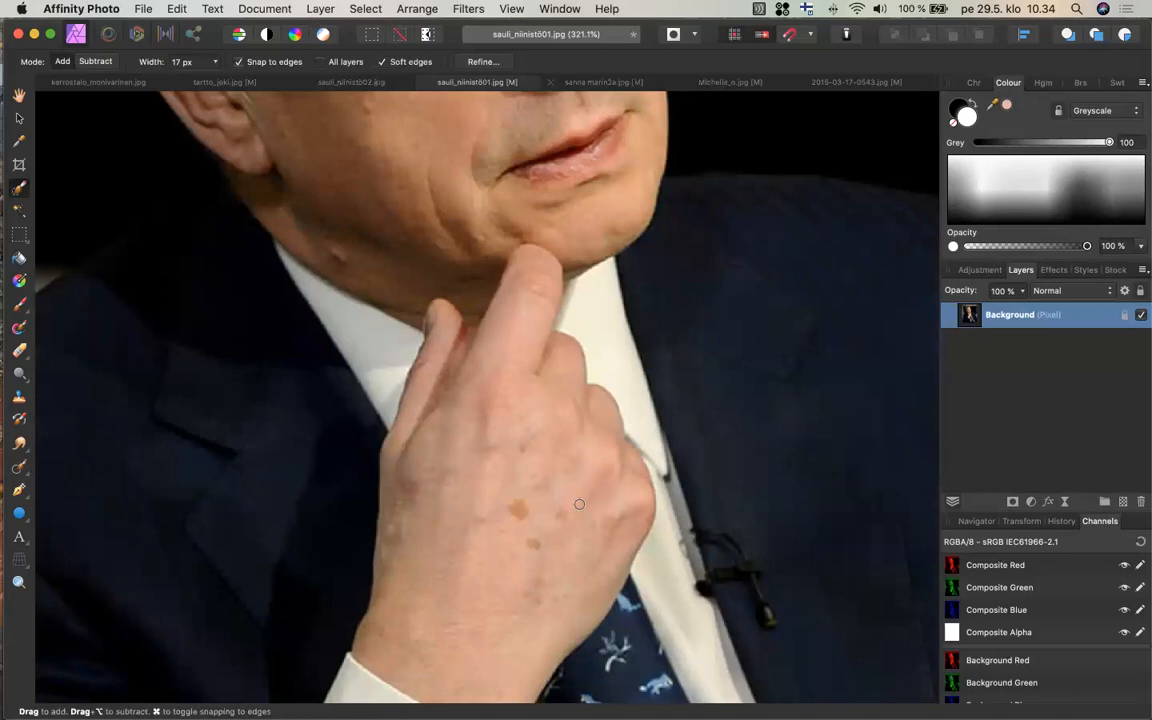
scroll(578, 503, "down", 3)
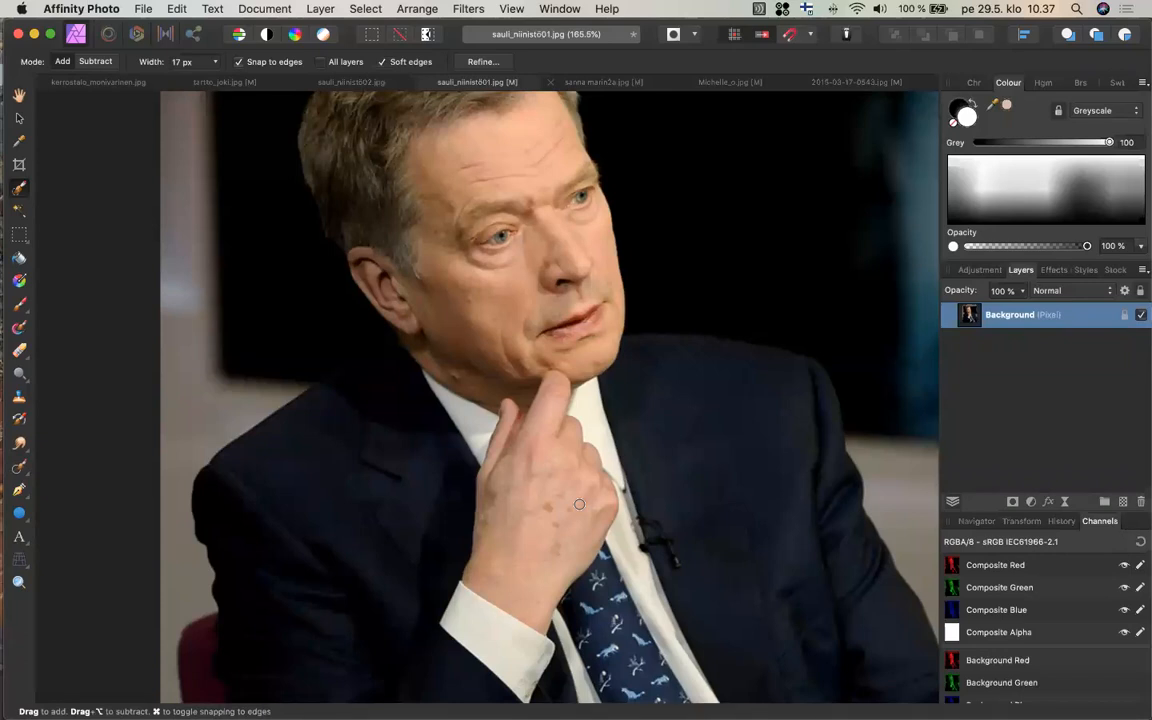
left_click(19, 166)
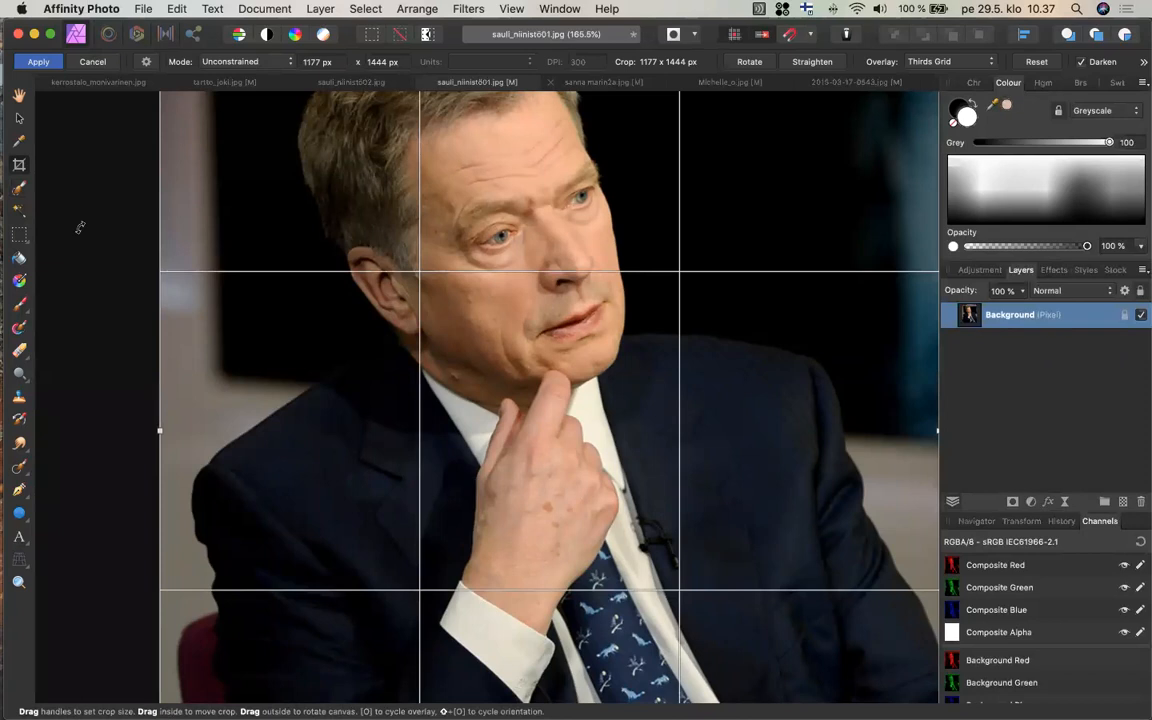
left_click(19, 119)
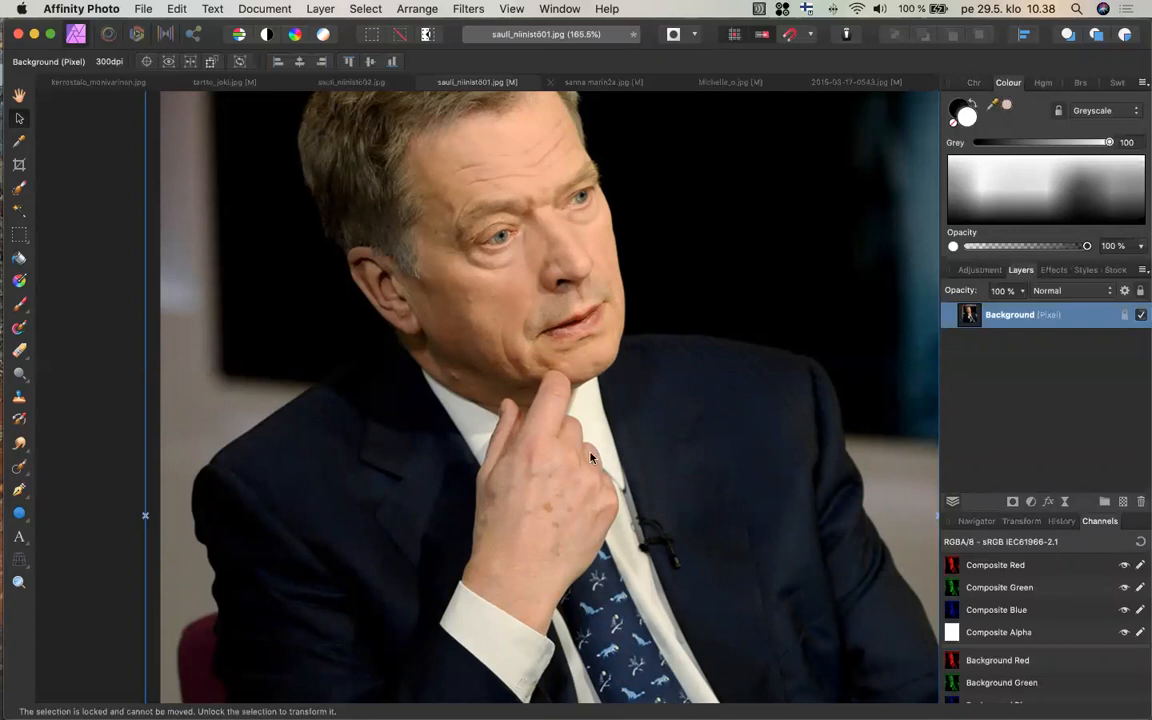
left_click(17, 98)
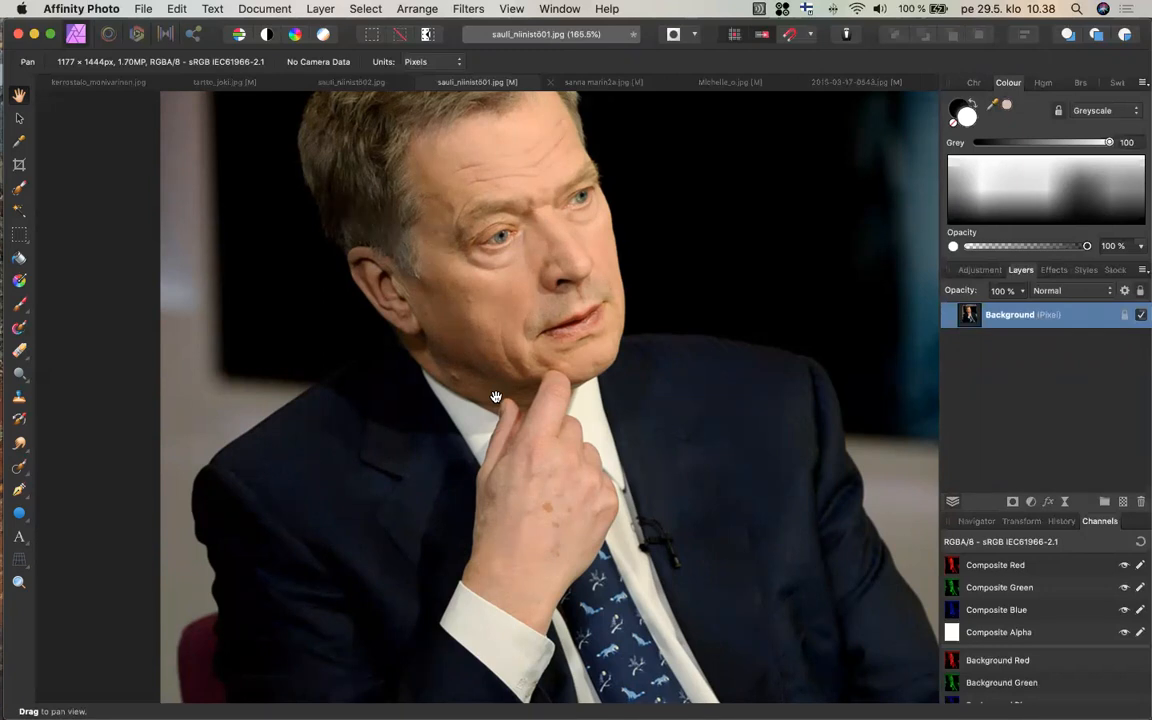
scroll(495, 398, "up", 2)
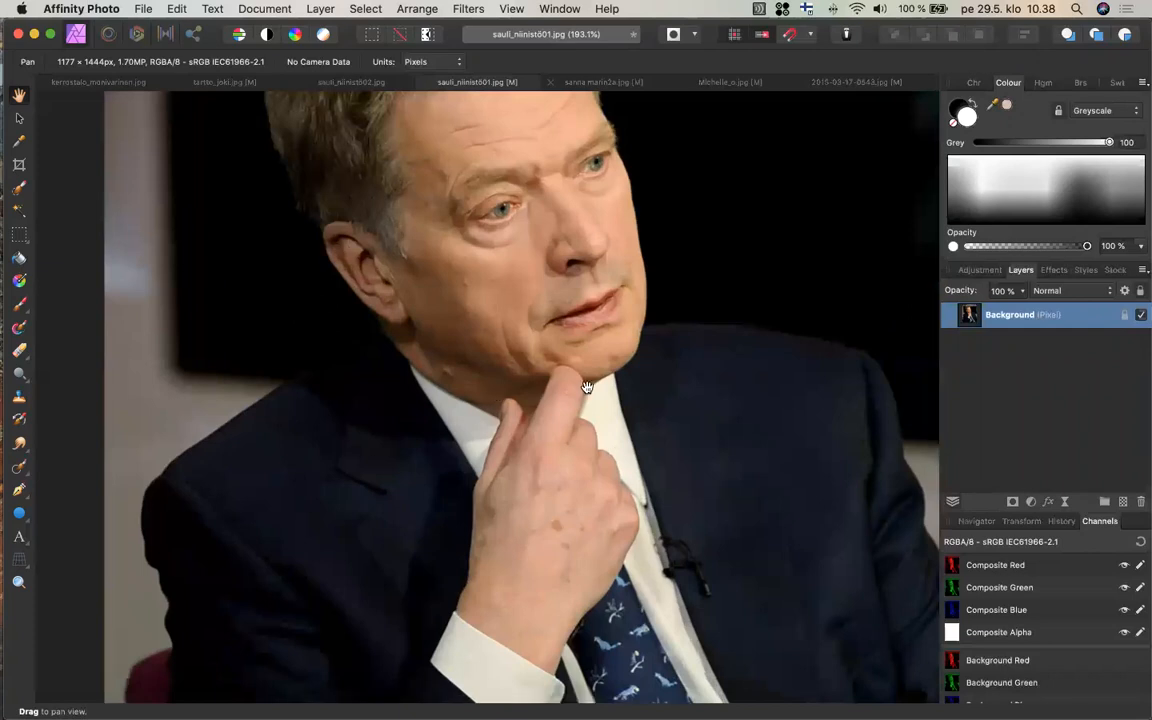
scroll(587, 387, "down", 3)
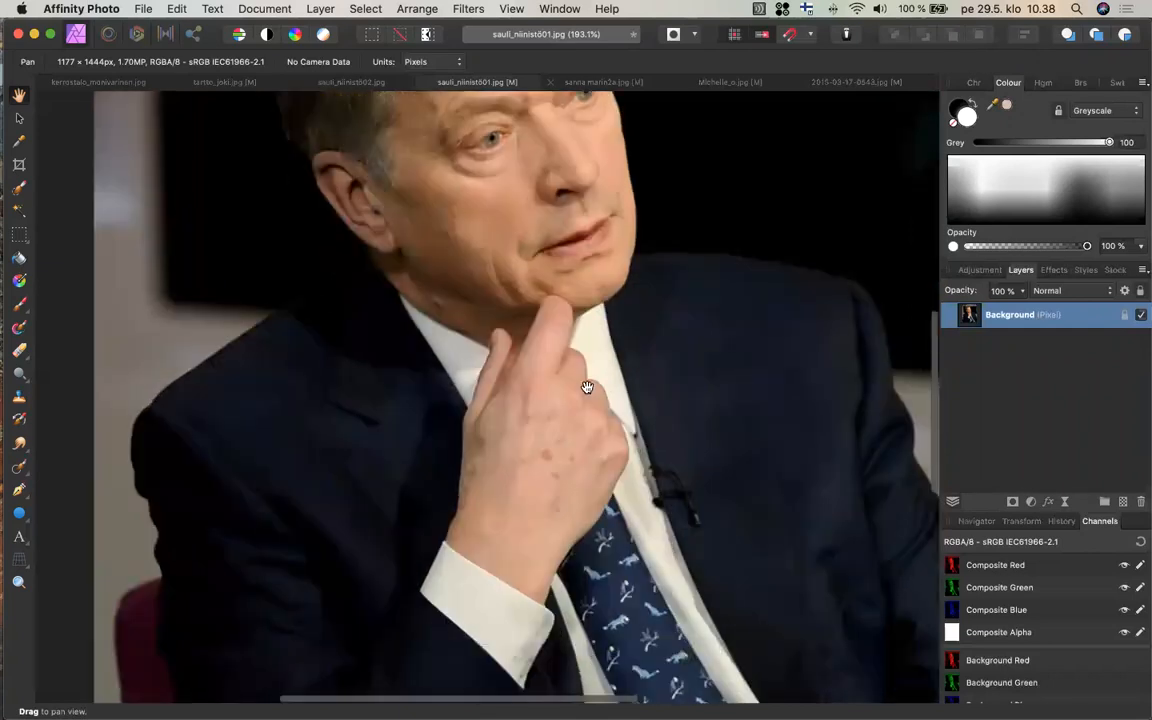
scroll(587, 387, "down", 2)
scroll(587, 387, "right", 2)
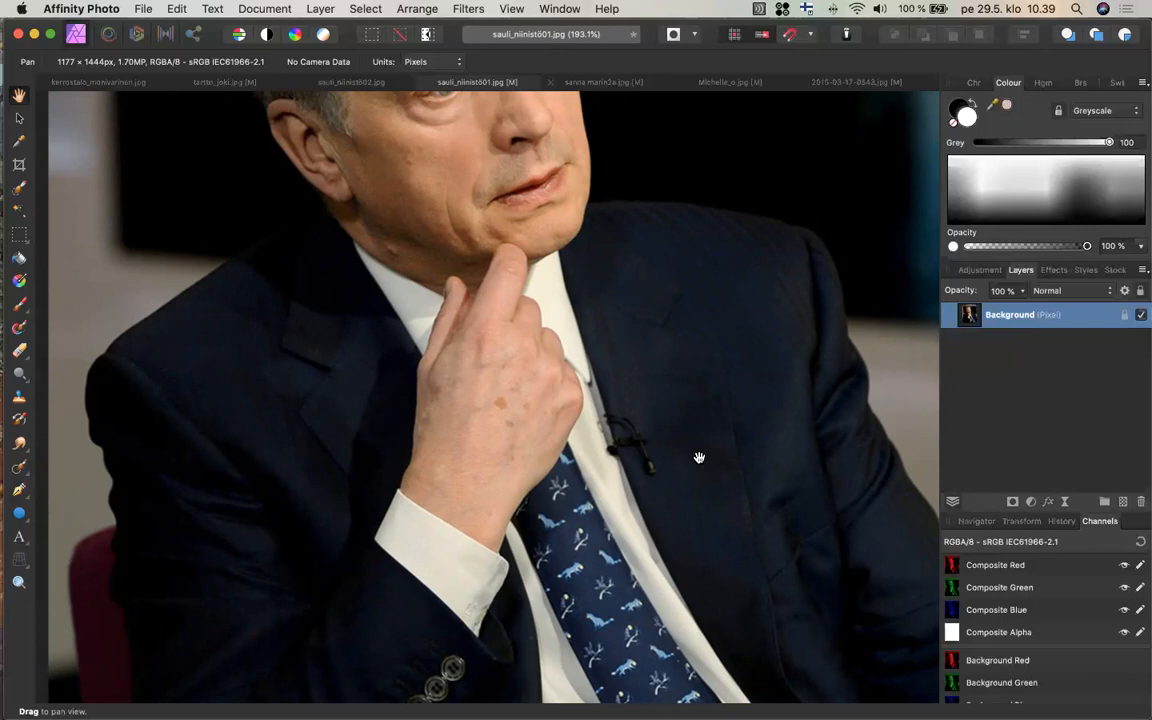
scroll(652, 386, "up", 3)
scroll(652, 386, "left", 3)
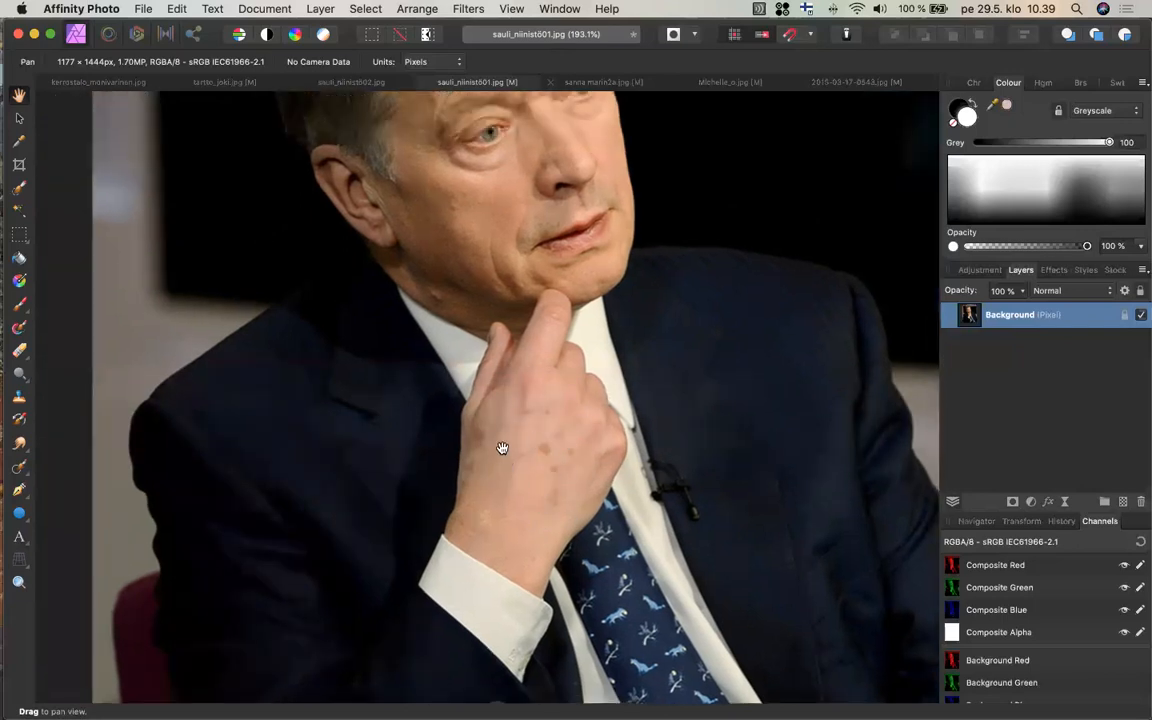
- Paint a Selection Brush selection over the raised hand and shirt cuff
left_click(19, 190)
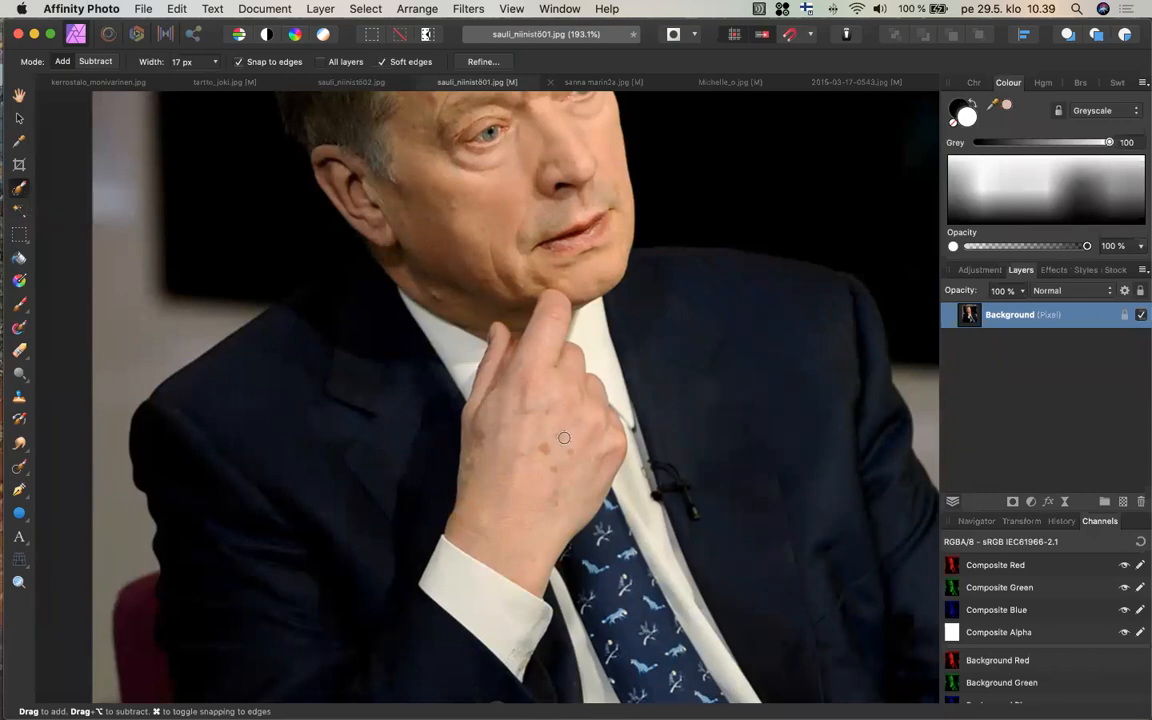
left_click_drag(522, 510, 549, 473)
- Open Refine Selection for the hand and matte along the finger's edge
left_click(475, 63)
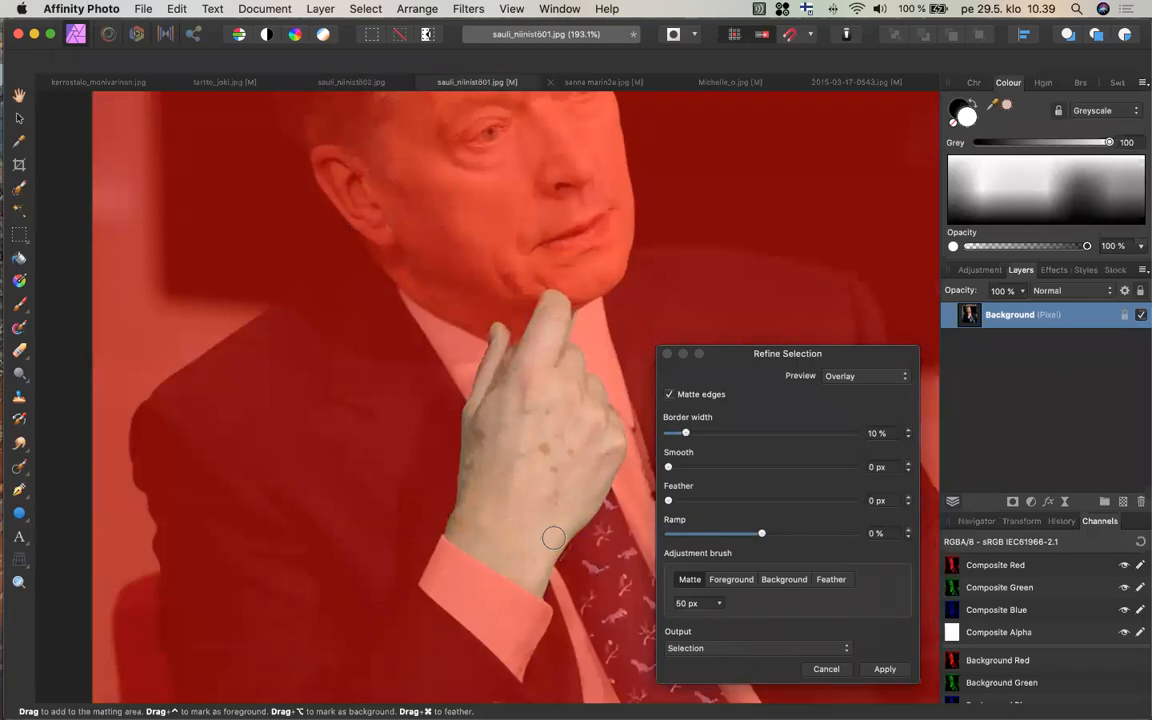
scroll(553, 538, "up", 3)
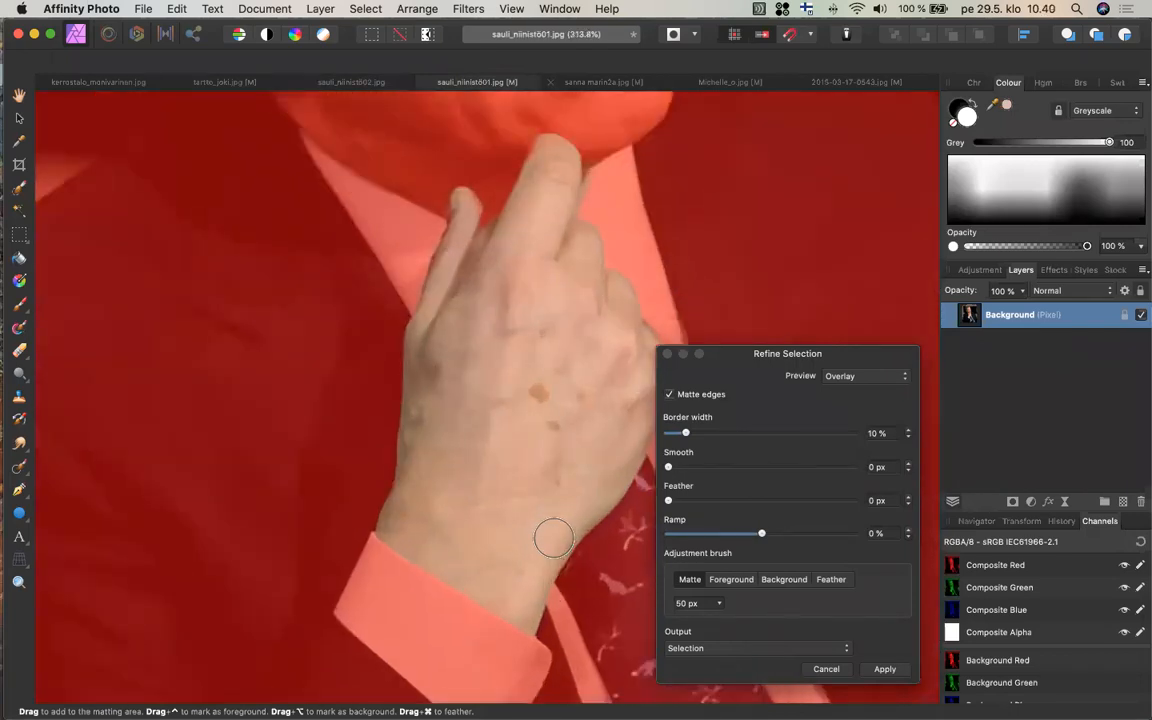
scroll(553, 538, "right", 3)
scroll(553, 538, "up", 2)
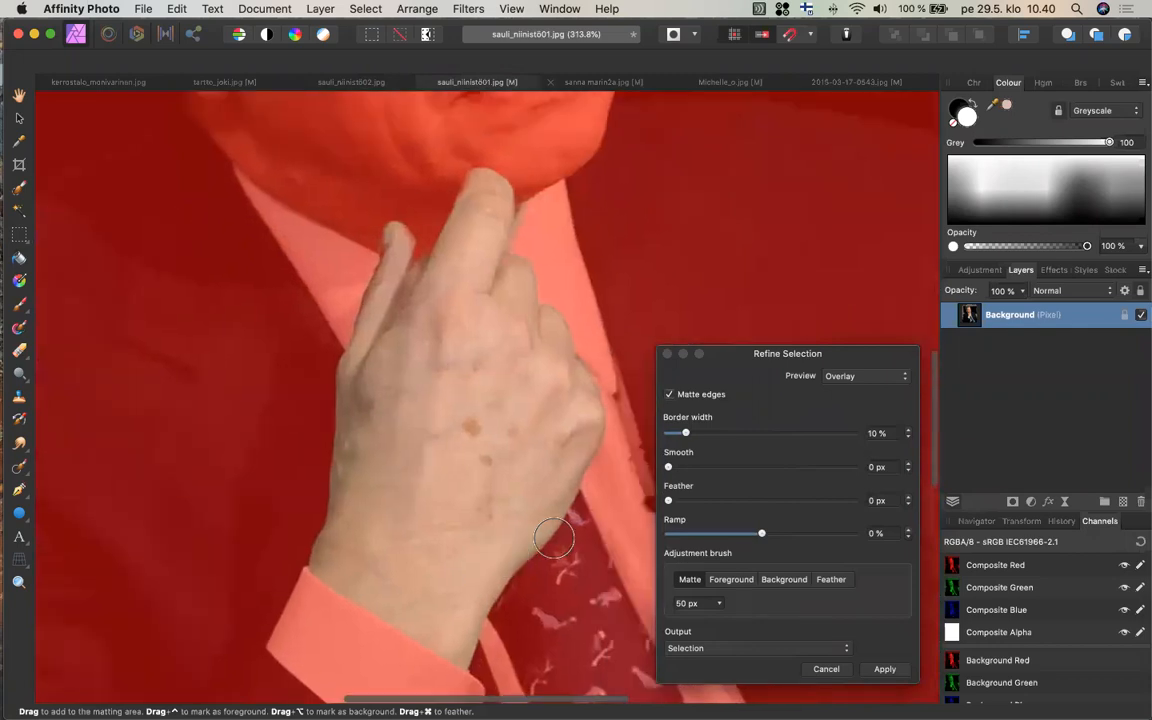
scroll(553, 538, "right", 3)
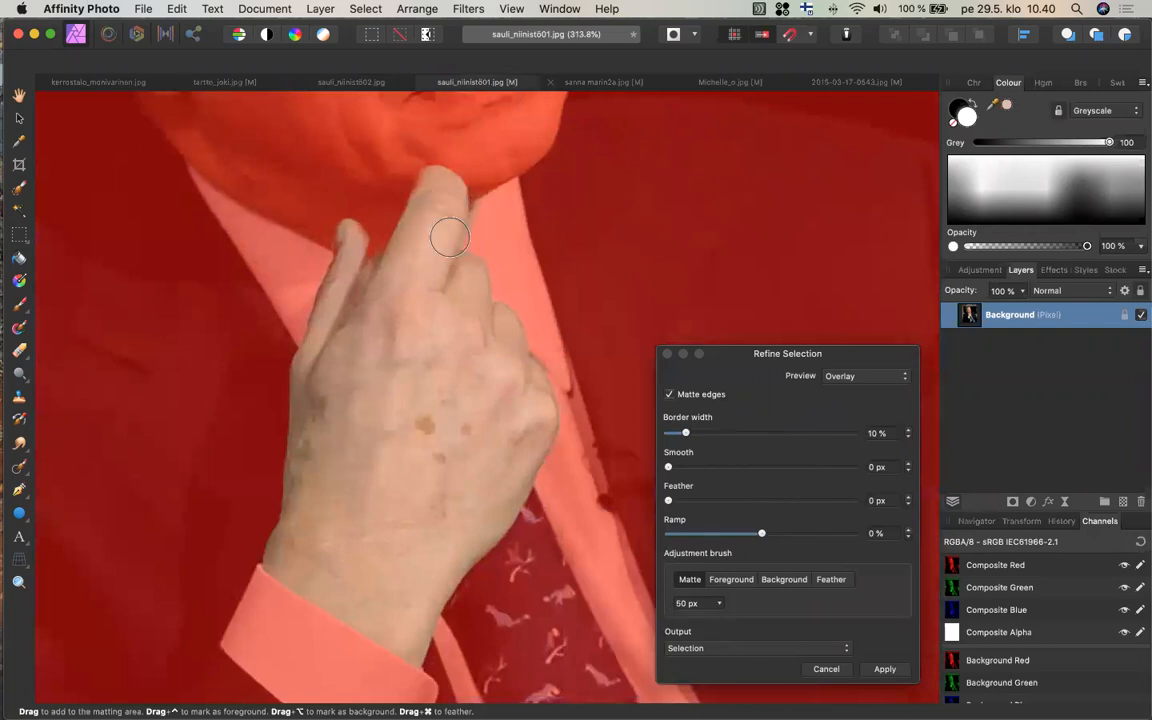
mouse_move(451, 218)
left_mouse_down()
mouse_move(450, 251)
mouse_move(457, 196)
left_mouse_up()
- Shrink the refinement brush and add the fingertip's fuzzy edge to the matting area
left_click(718, 604)
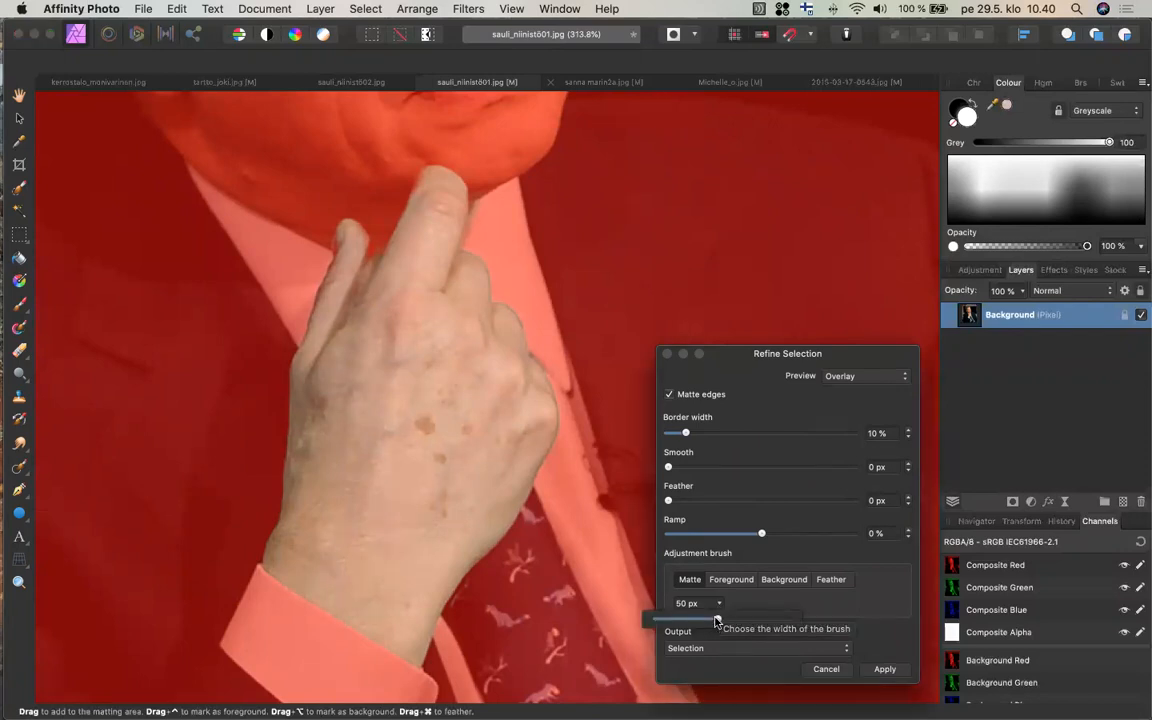
left_click_drag(714, 620, 679, 621)
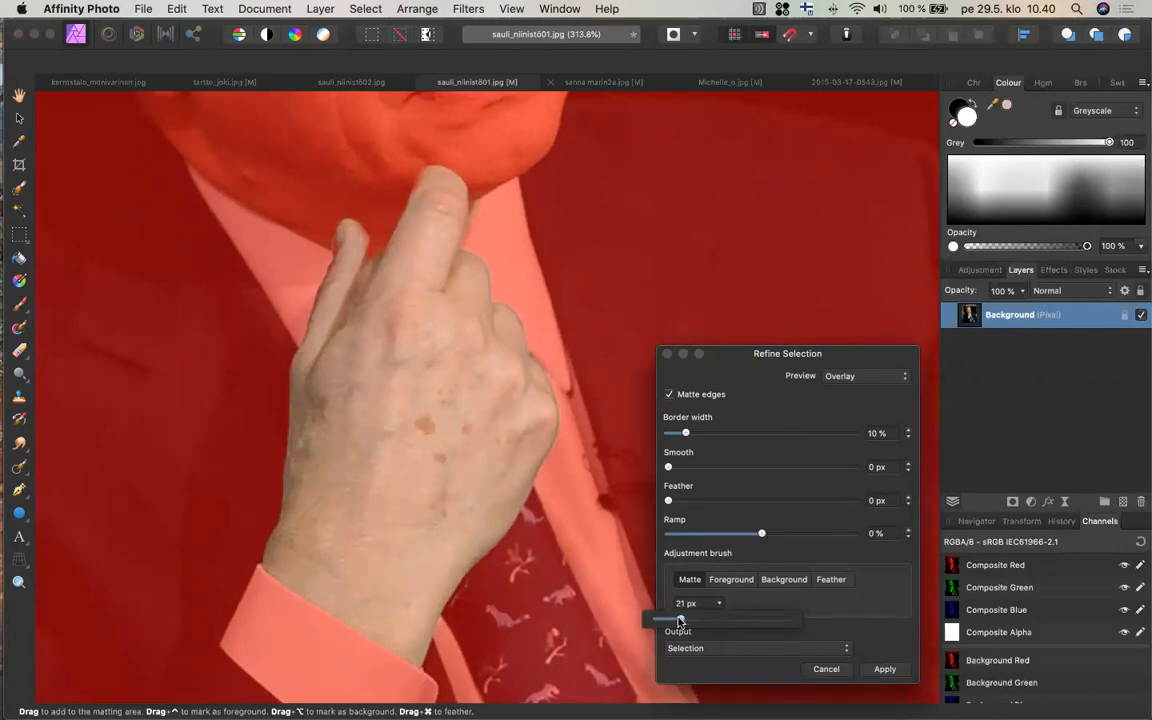
left_click(342, 264)
mouse_move(345, 262)
left_mouse_down()
mouse_move(340, 235)
mouse_move(340, 253)
left_mouse_up()
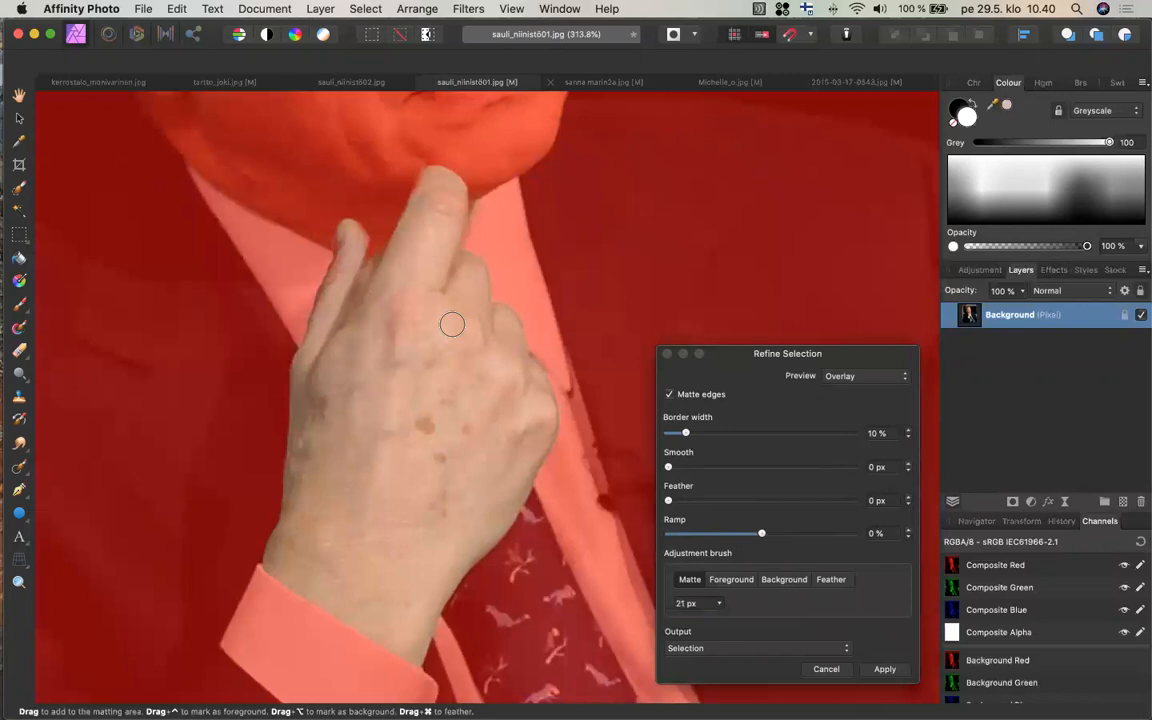
- Try the Black matte, White matte, Black and white and Overlay previews, ending on Black matte
left_click(881, 378)
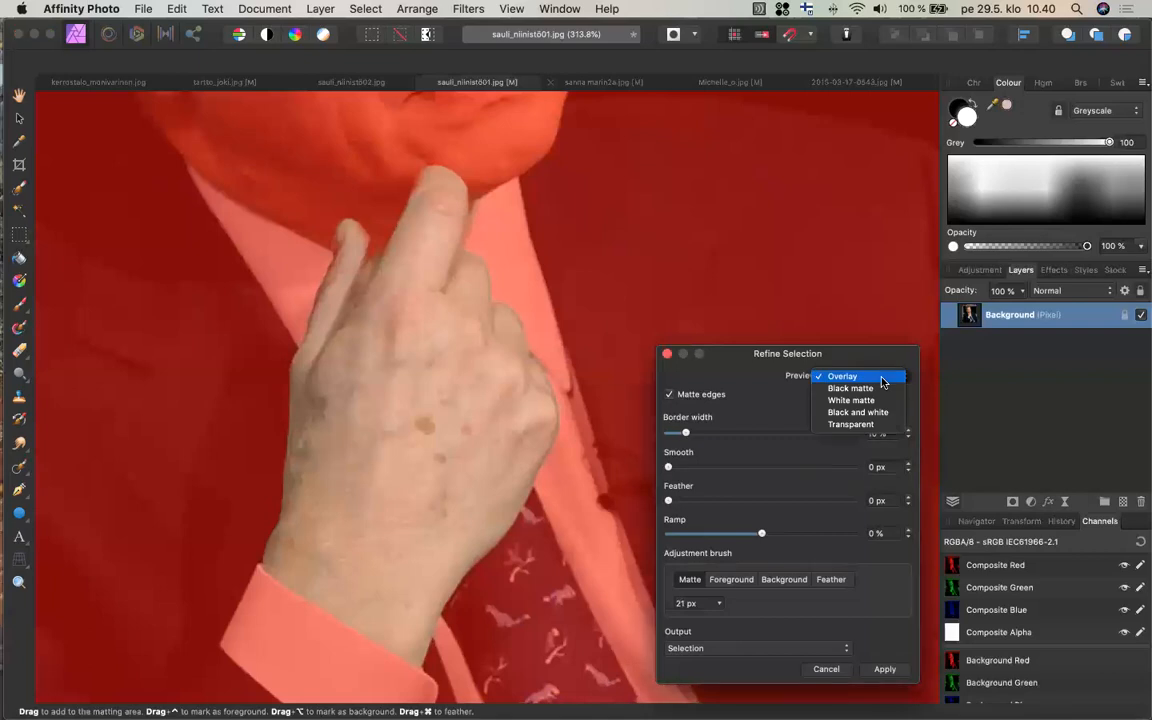
left_click(879, 388)
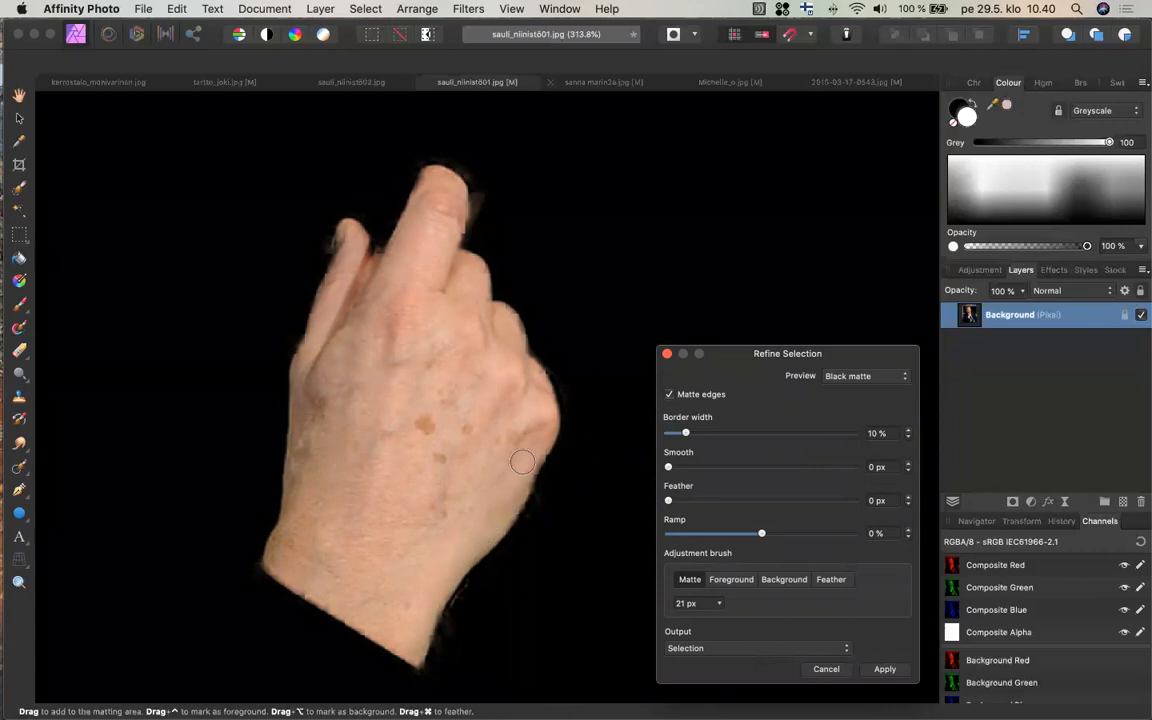
left_click(857, 379)
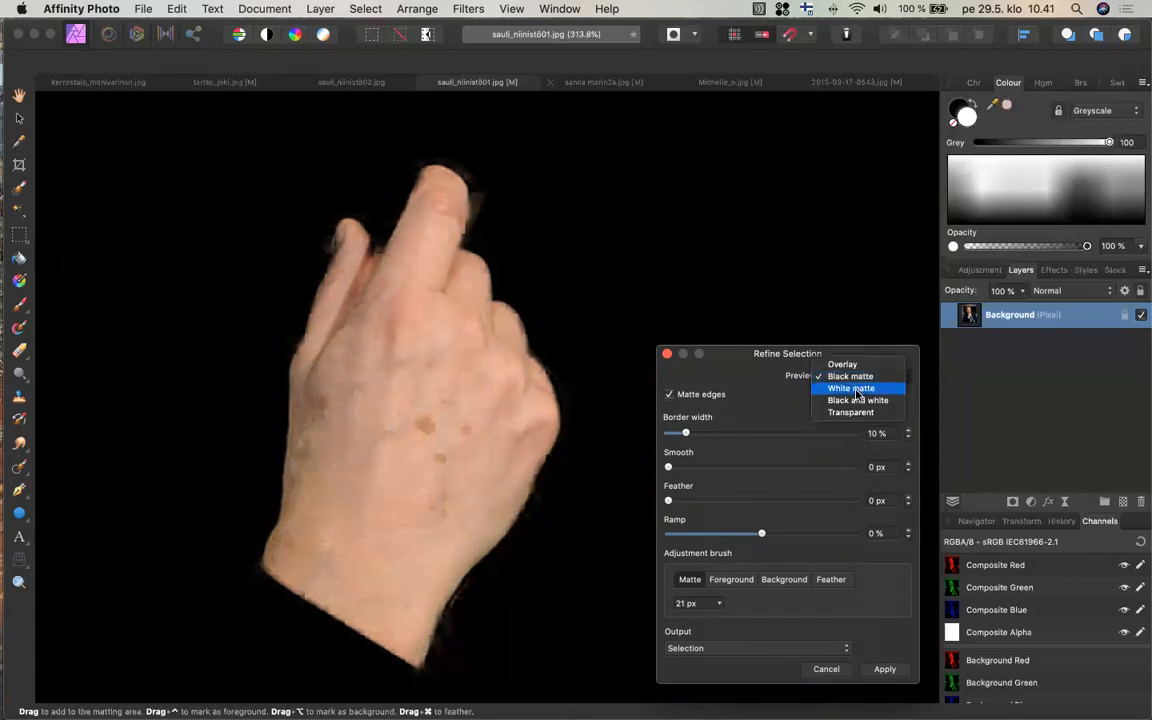
left_click(857, 389)
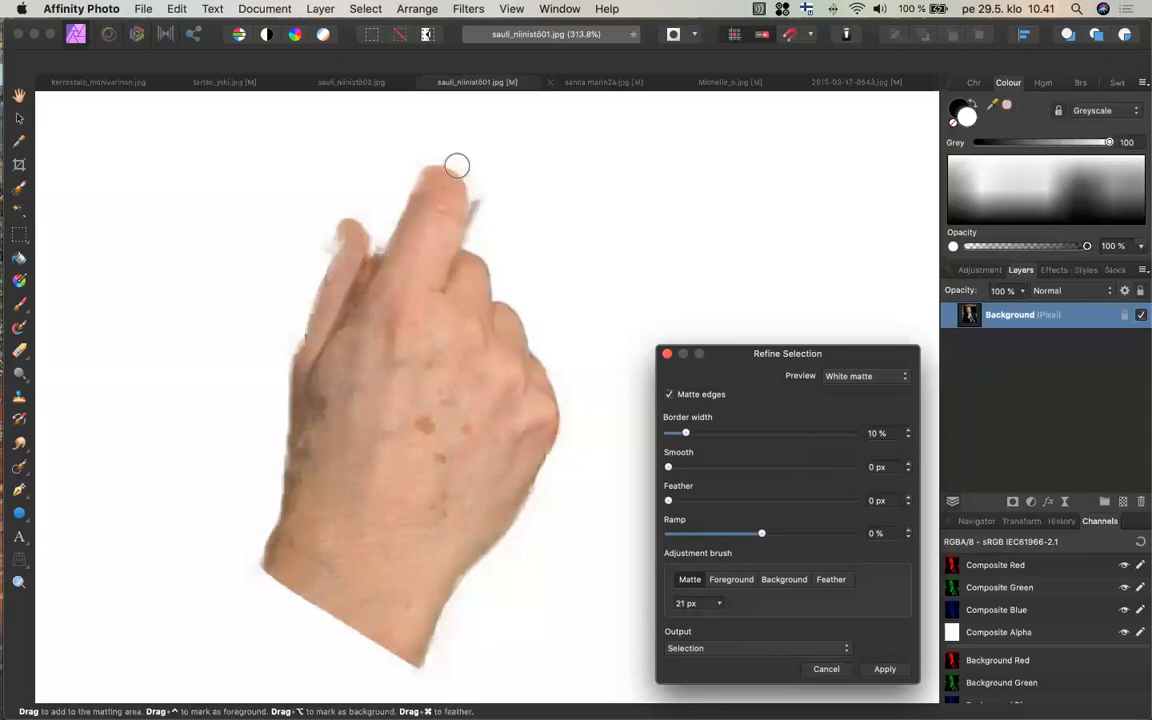
left_click(875, 377)
left_click(877, 388)
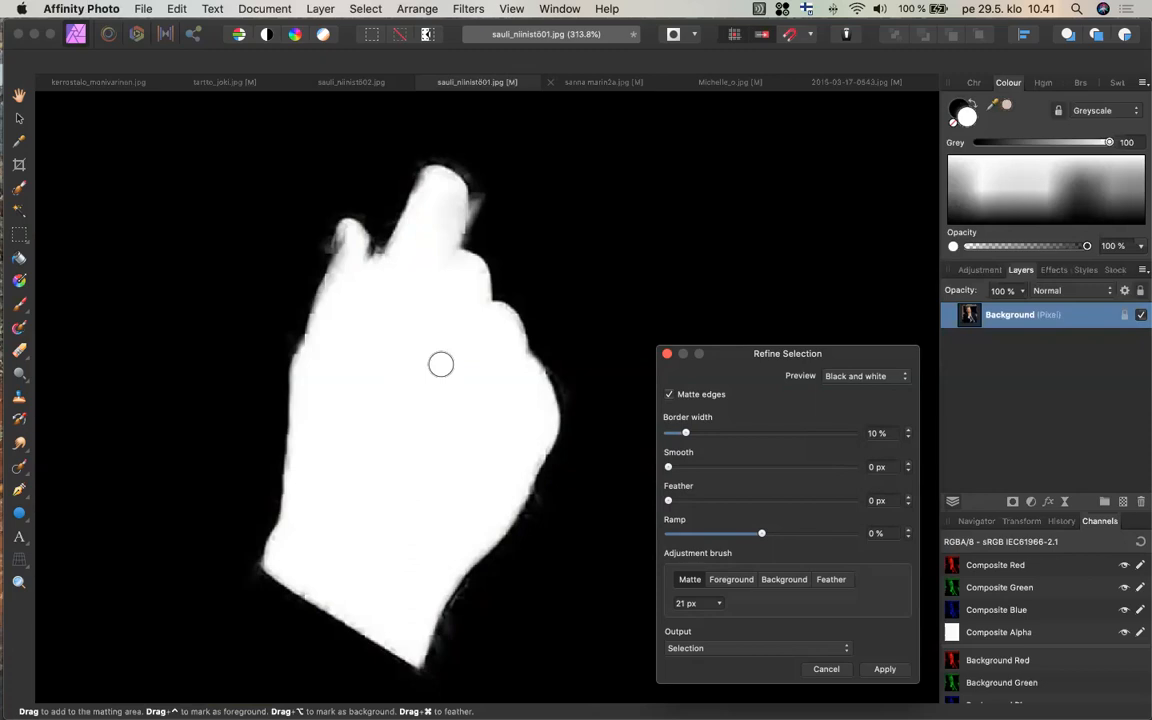
left_click(880, 377)
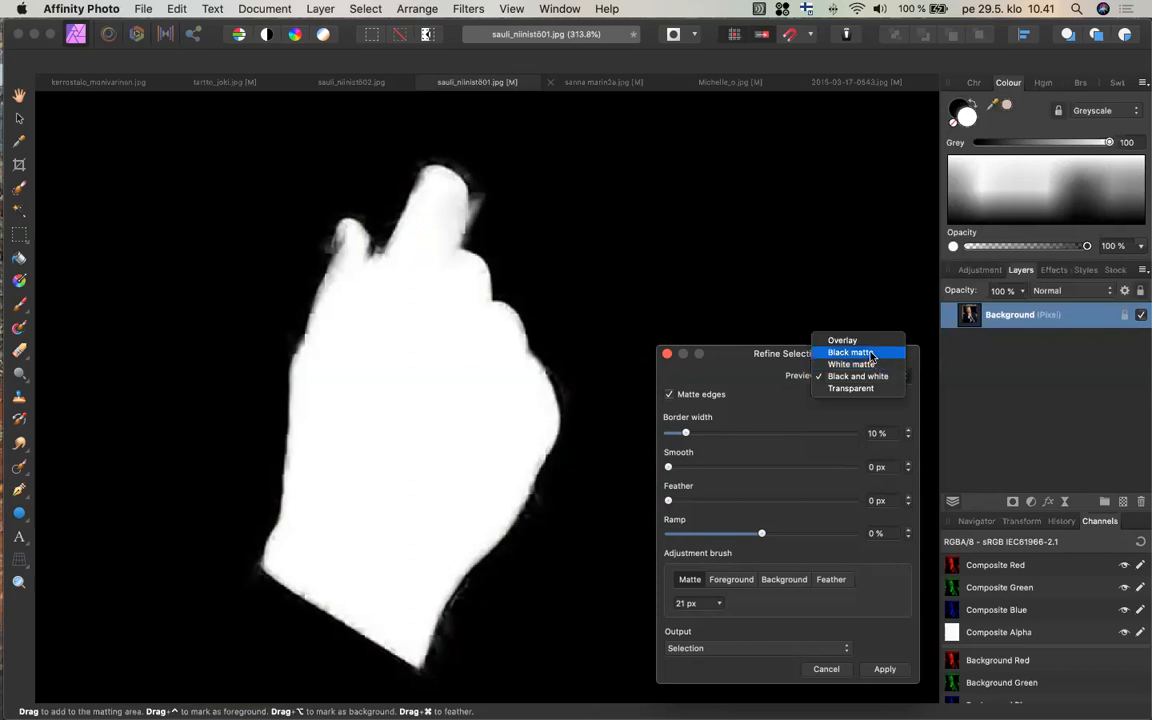
left_click(864, 341)
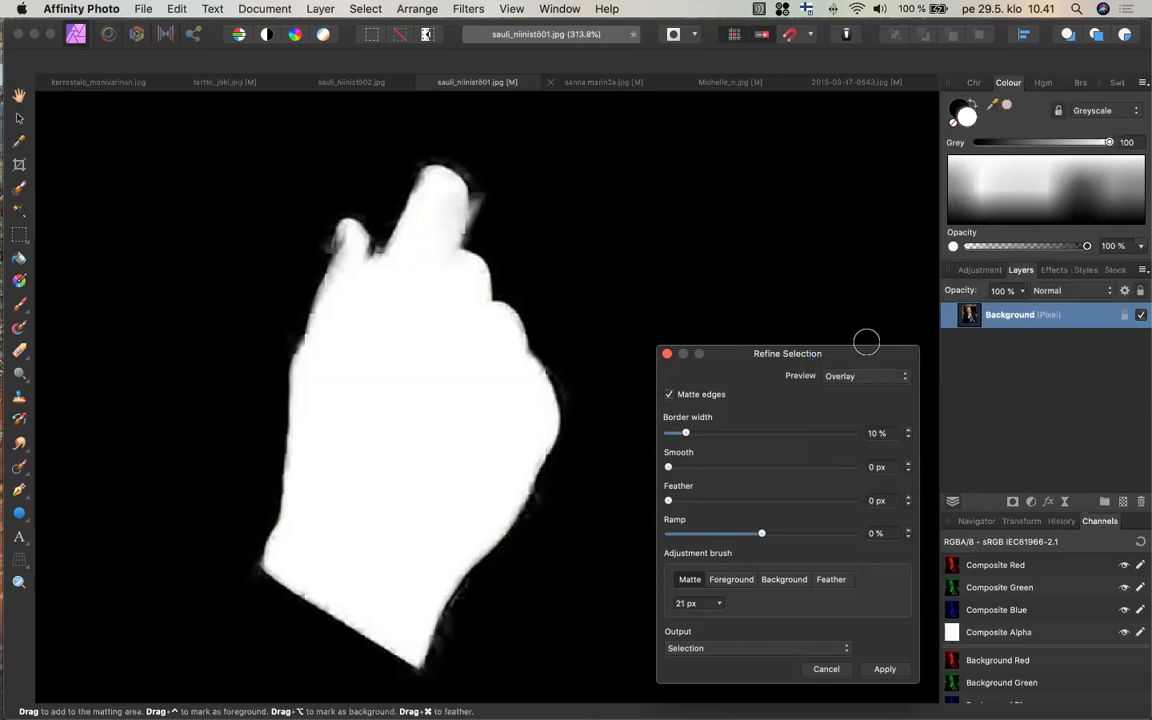
left_click(857, 376)
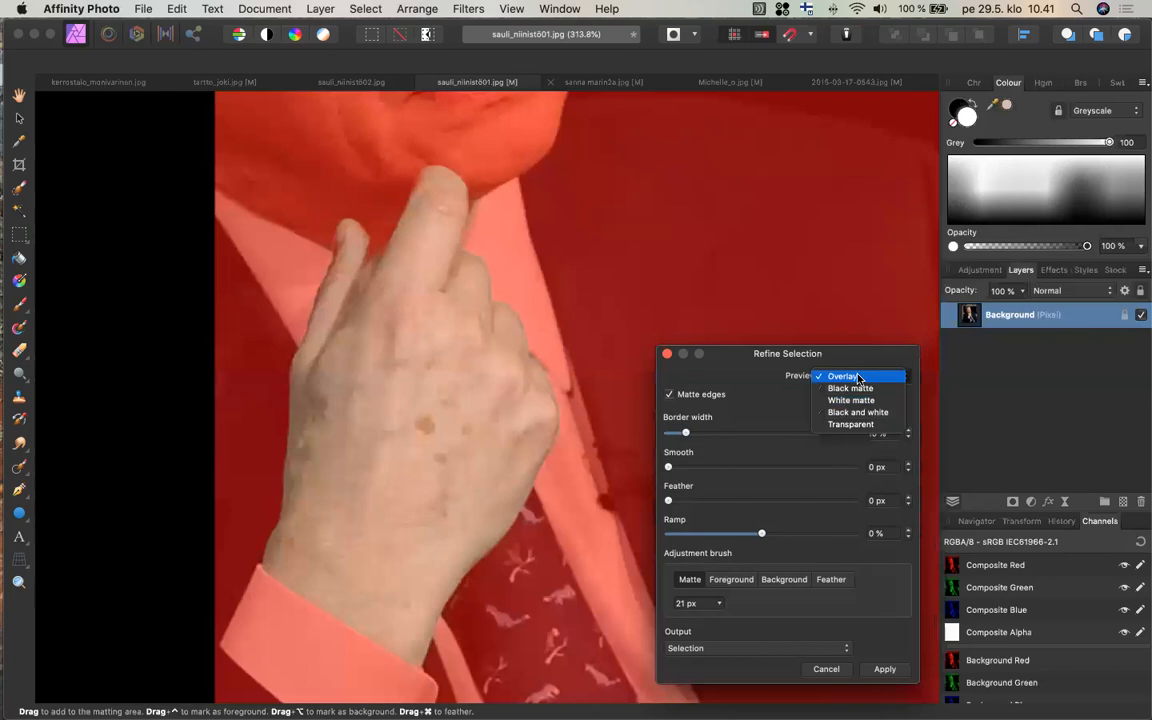
left_click(857, 378)
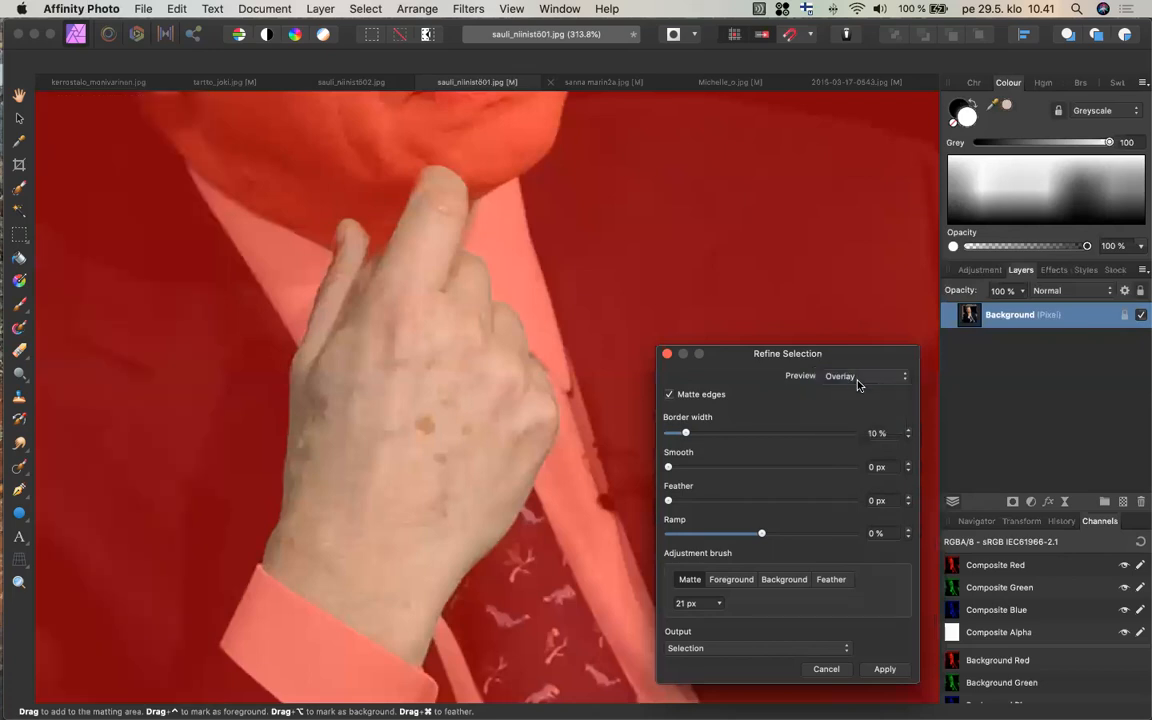
left_click(858, 377)
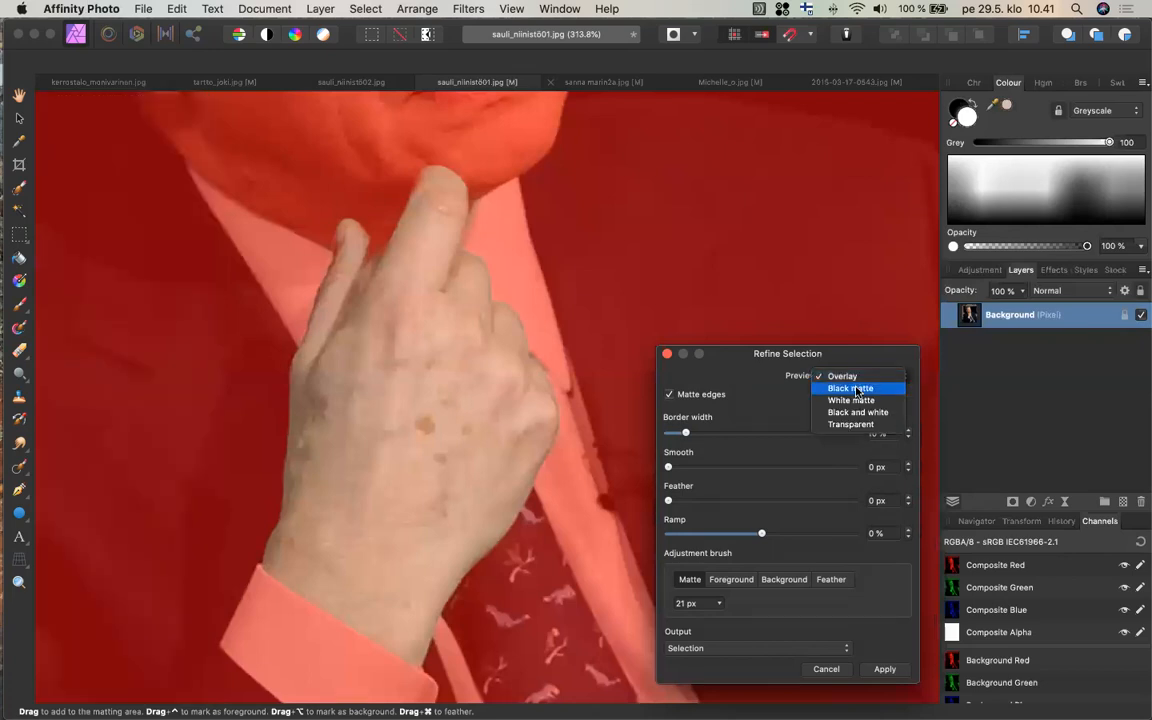
left_click(856, 389)
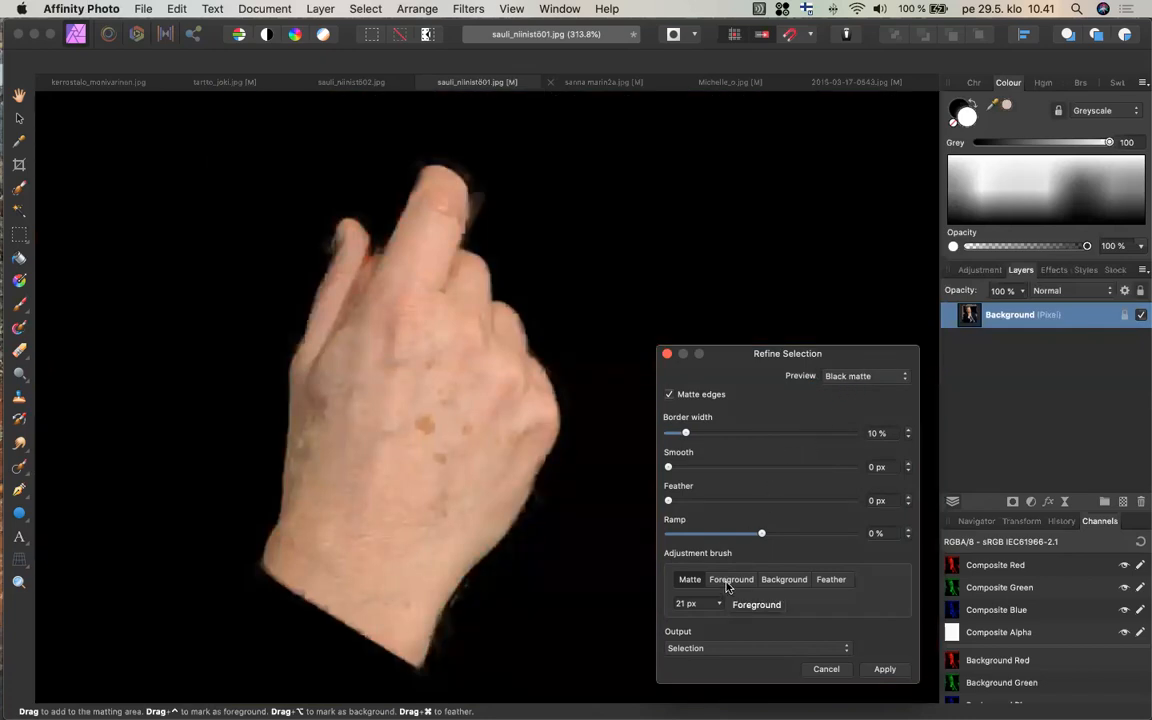
- Move the Refine Selection dialog up and set edge smoothing to 0.6 px
left_click_drag(746, 360, 745, 276)
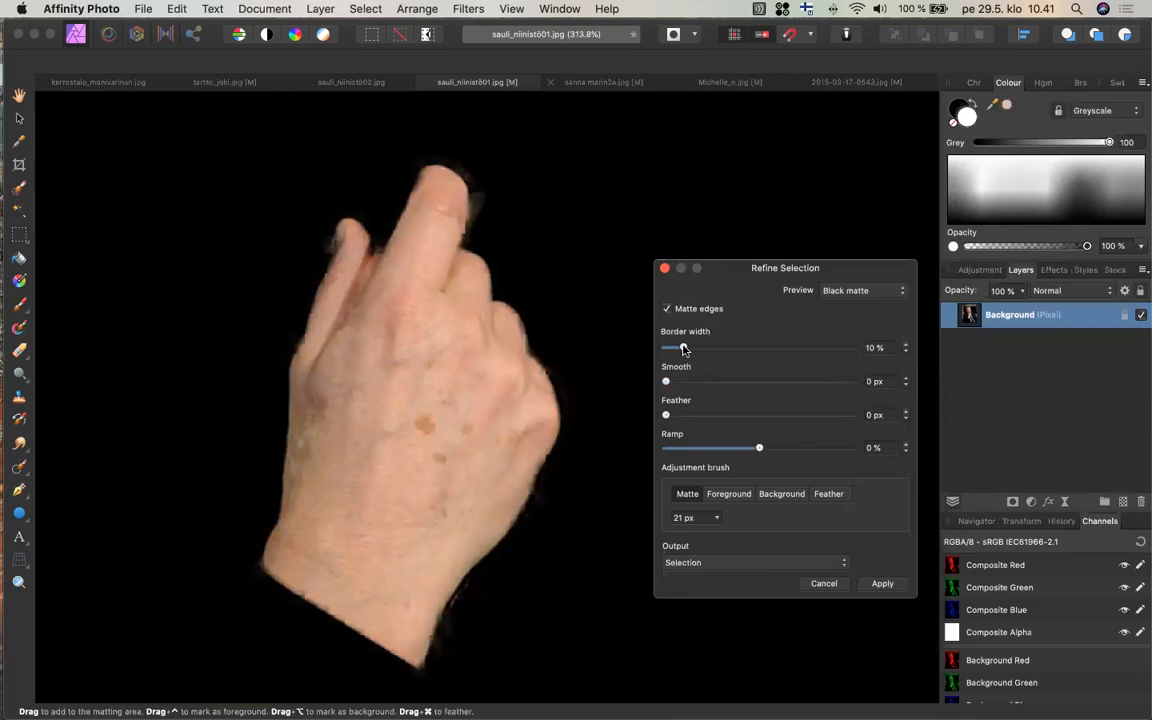
left_click_drag(667, 382, 744, 390)
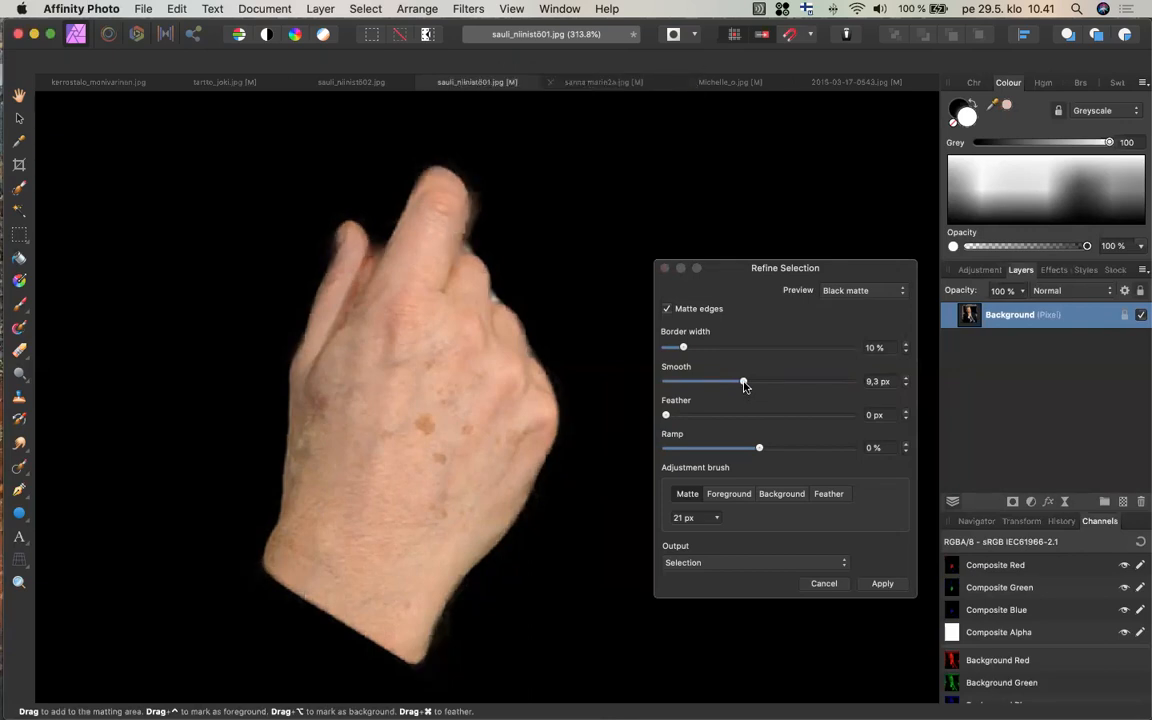
left_click_drag(744, 390, 695, 389)
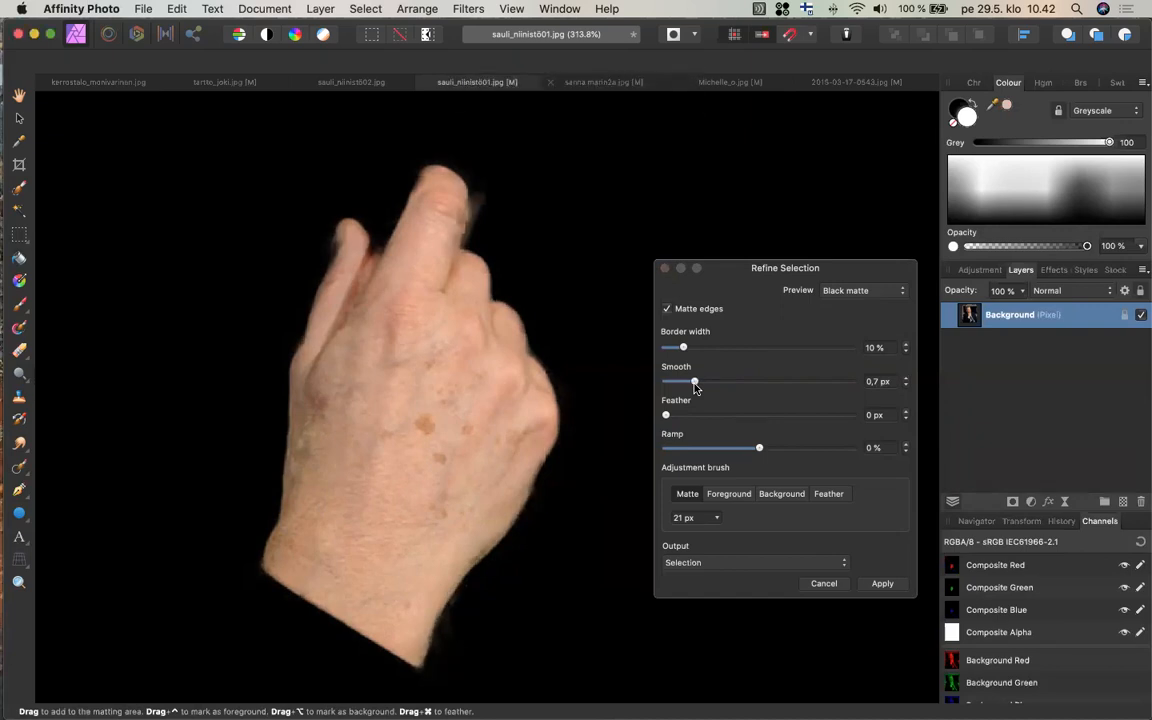
left_click_drag(695, 389, 674, 386)
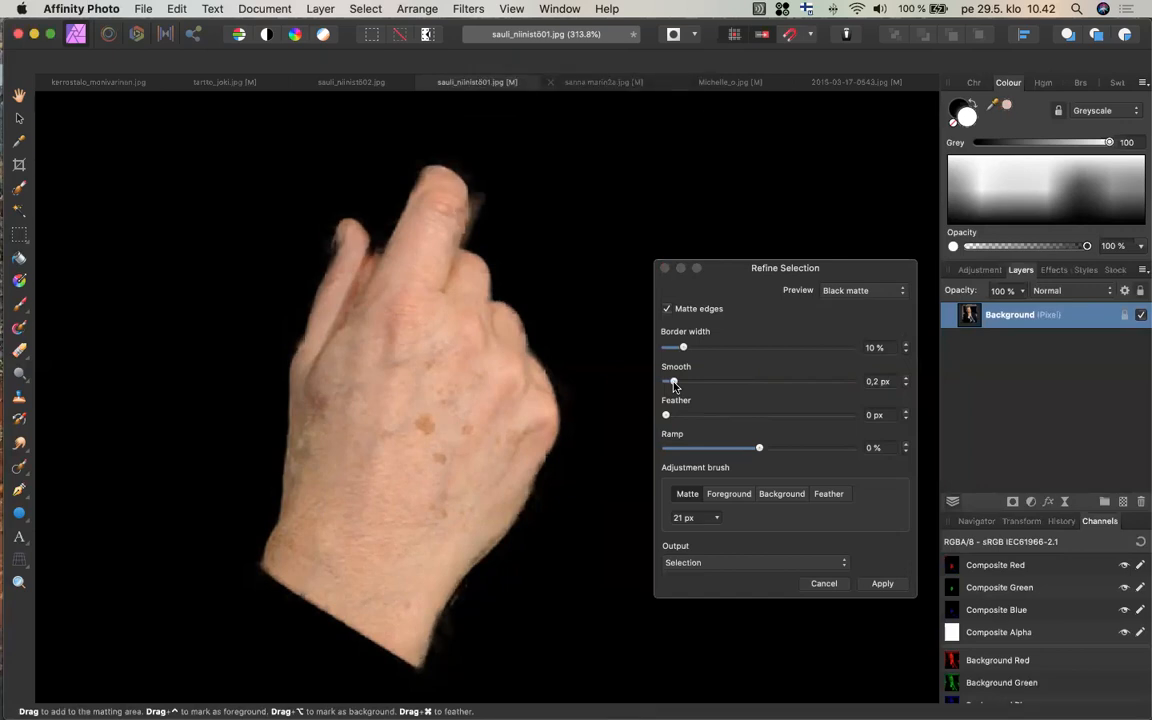
left_click_drag(674, 386, 710, 387)
left_click_drag(710, 386, 741, 386)
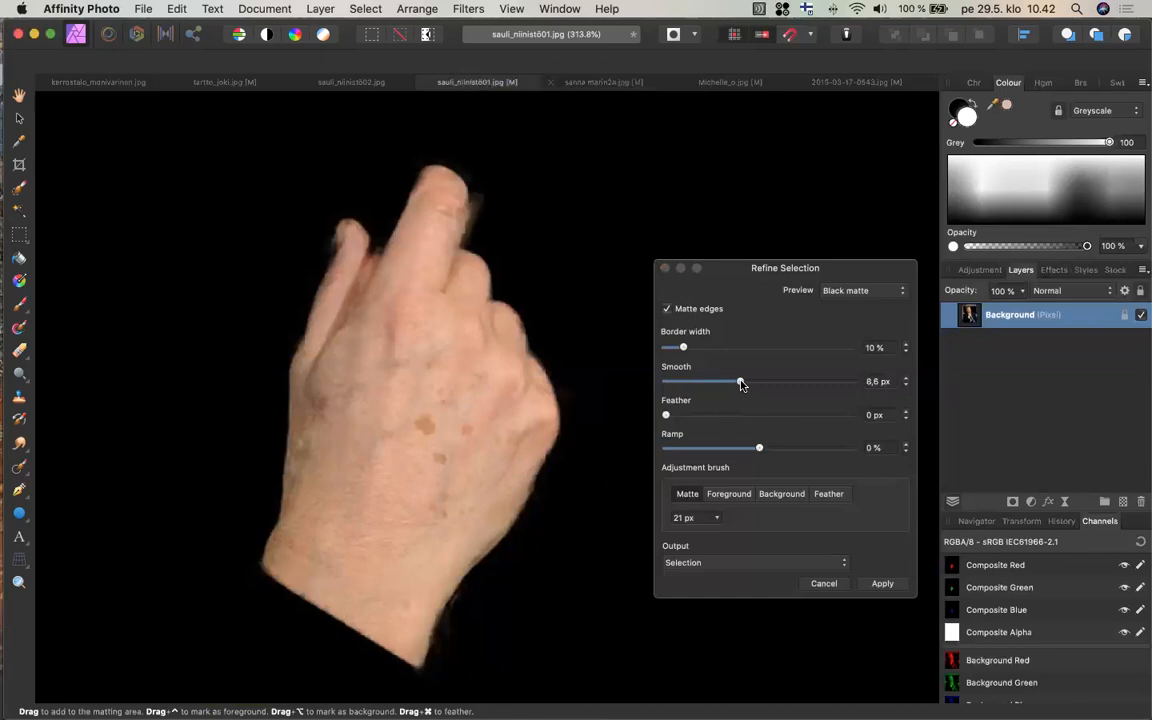
left_click_drag(741, 384, 690, 390)
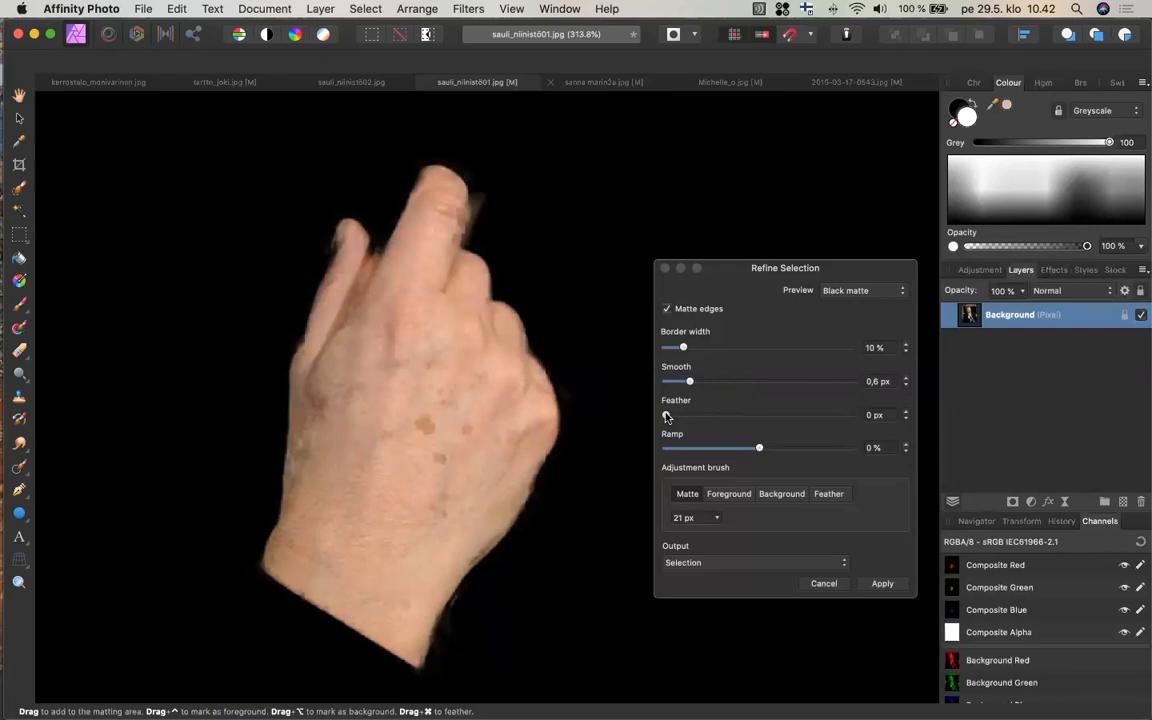
- Feather the hand selection's edge by 3.2 px
left_click_drag(667, 416, 741, 421)
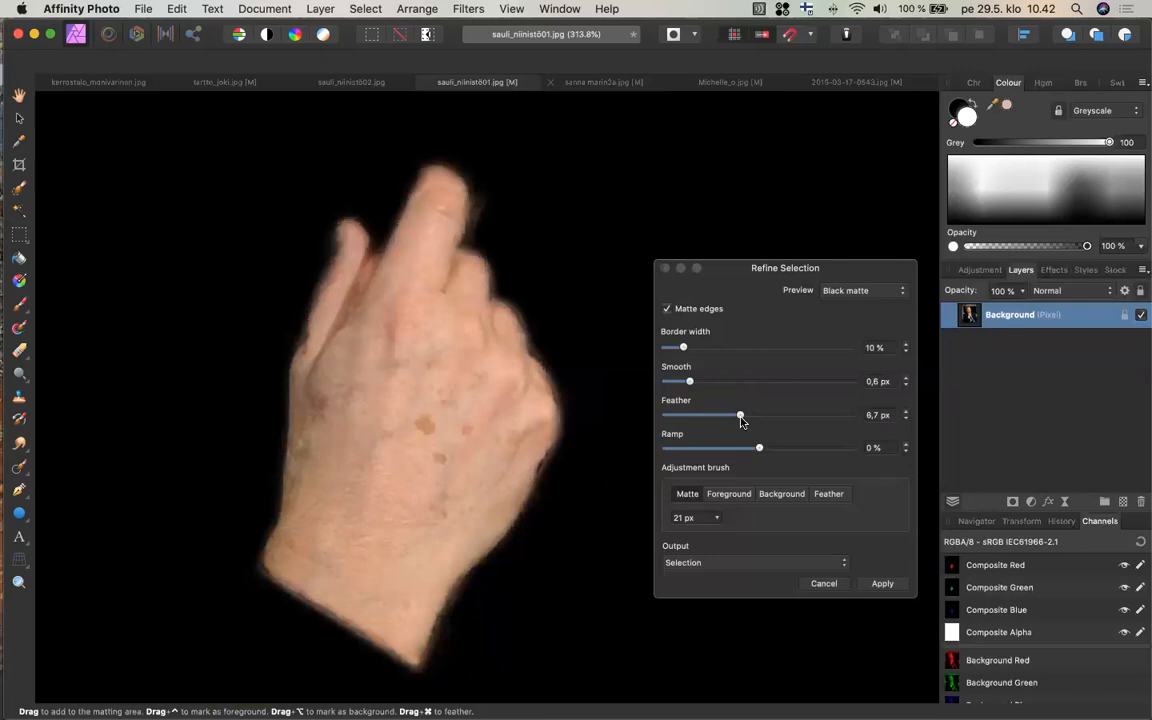
mouse_move(740, 421)
left_mouse_down()
mouse_move(690, 421)
mouse_move(728, 426)
left_mouse_up()
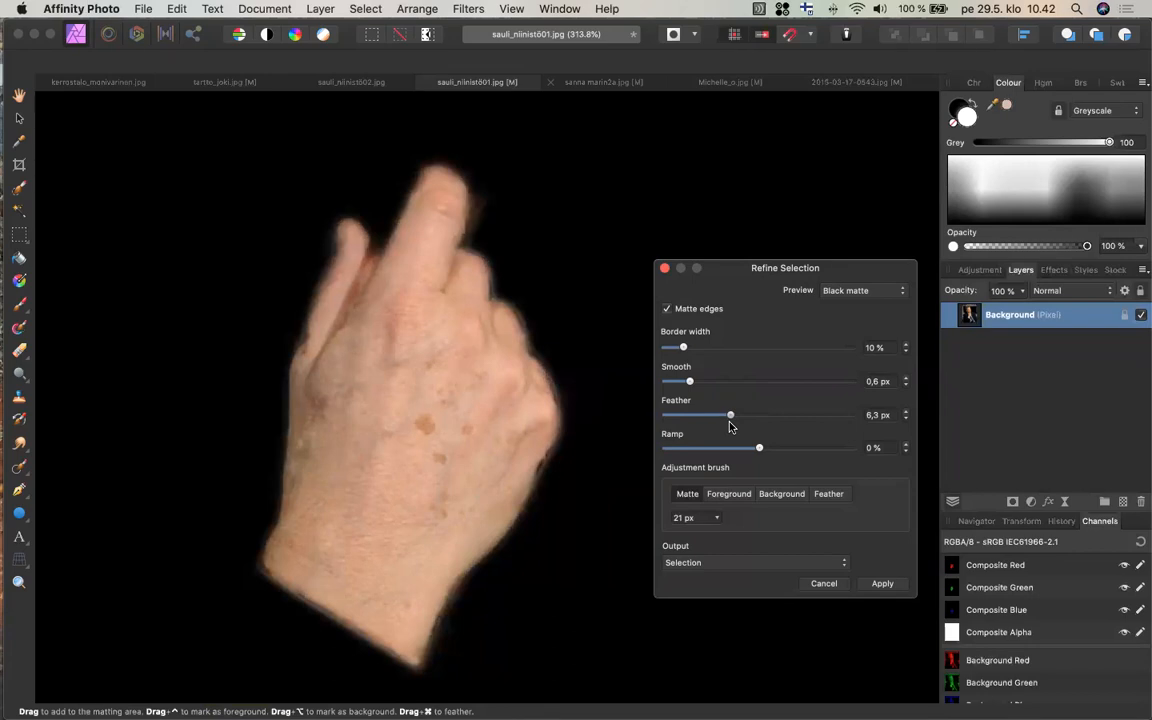
left_click_drag(732, 425, 717, 421)
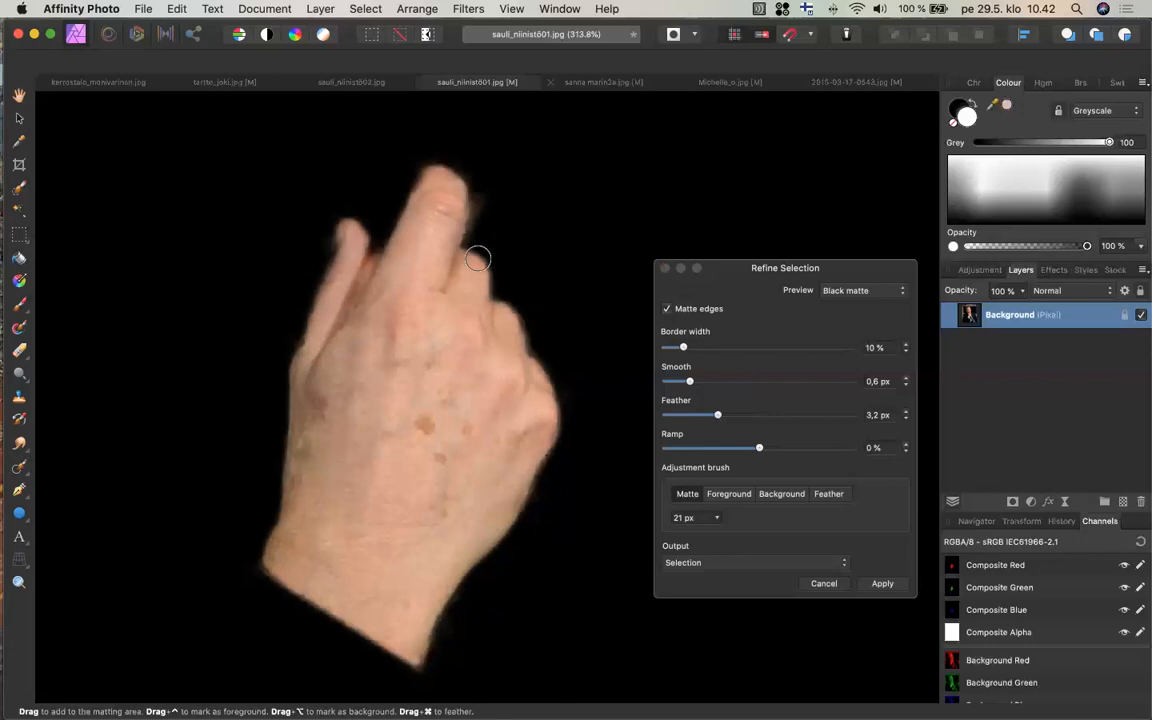
- Paint the small finger's edge back into the selection with the Foreground refine brush
scroll(477, 259, "up", 3)
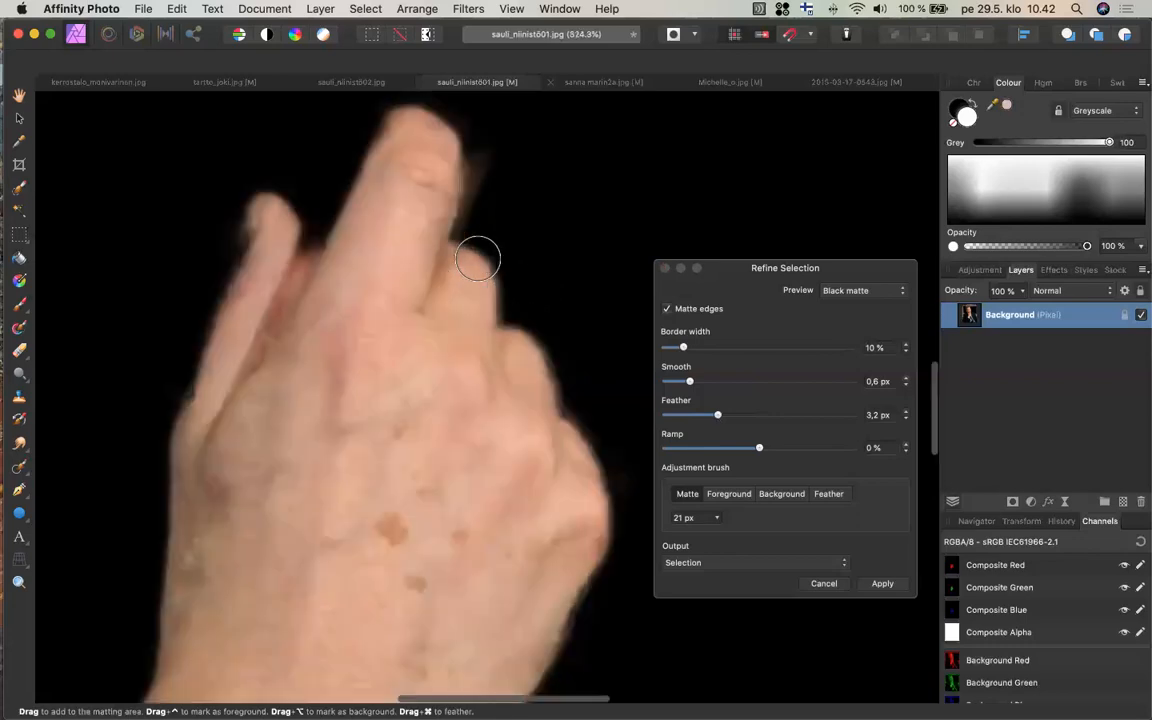
scroll(477, 259, "up", 1)
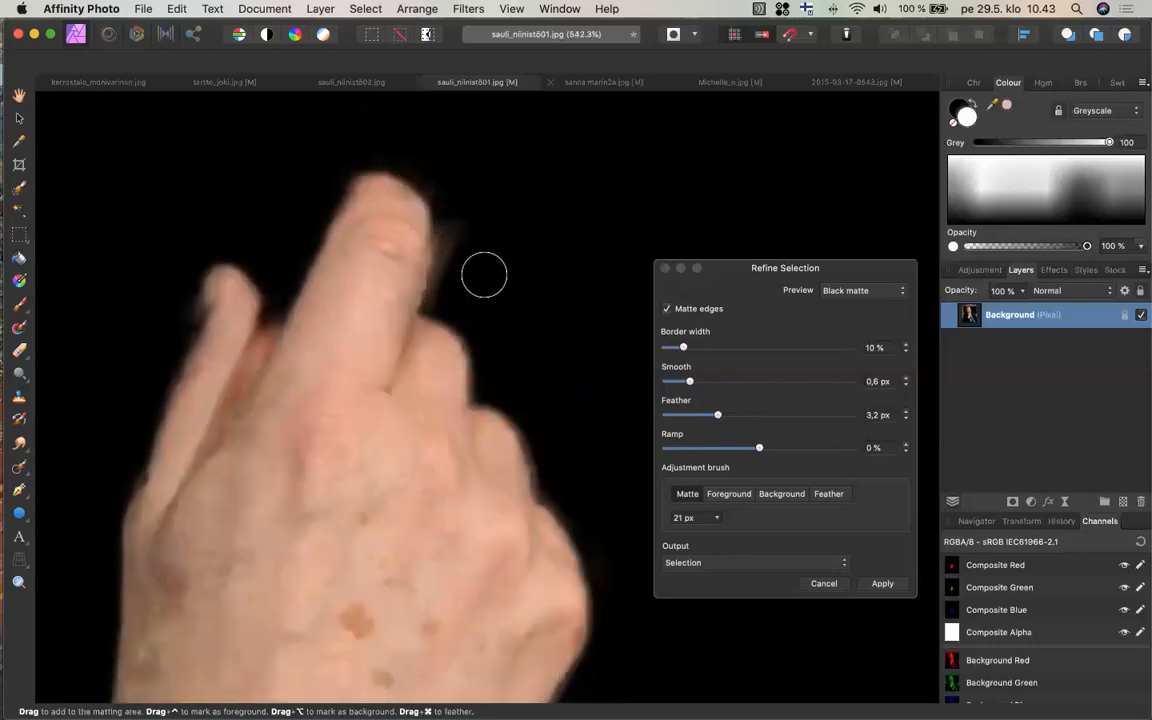
left_click(730, 500)
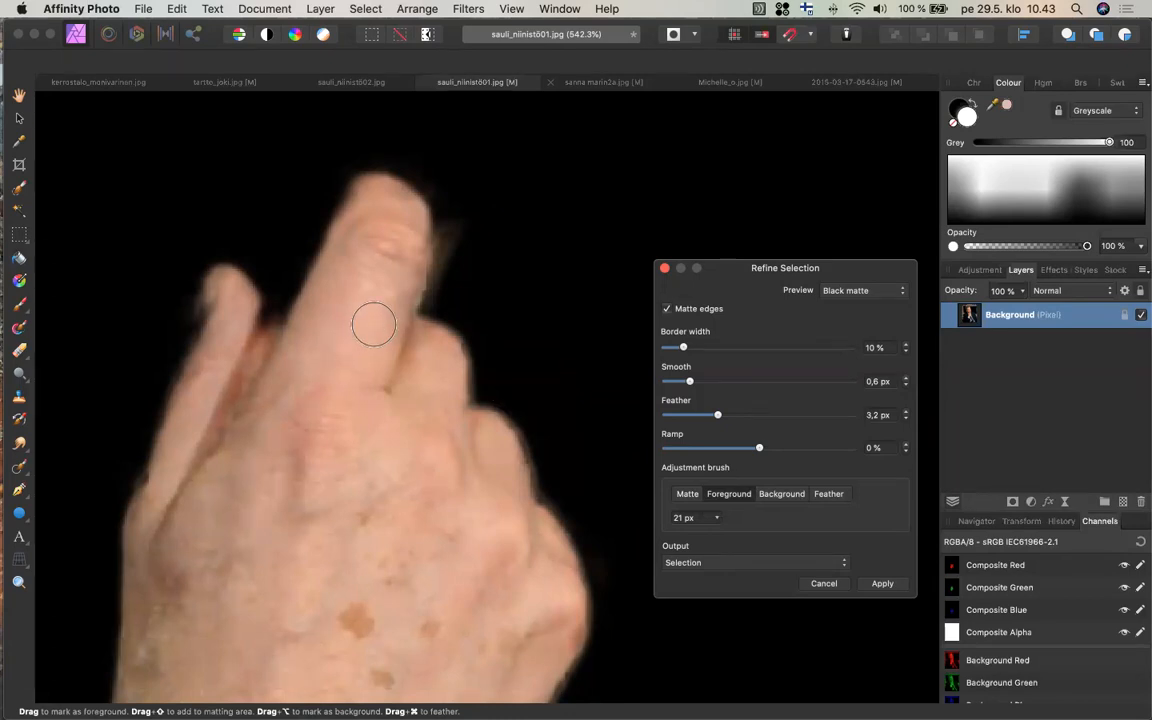
left_click(231, 319)
left_click_drag(222, 297, 215, 350)
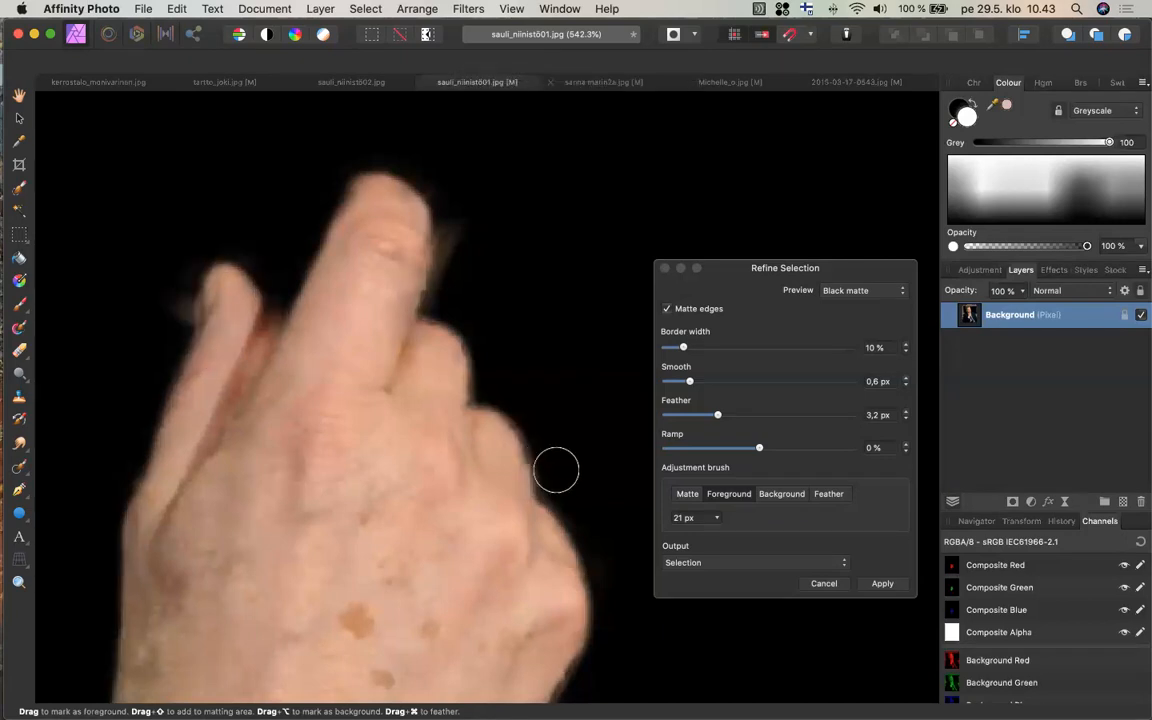
- With a 15 px Background refine brush, remove the smudge beside the fingertip
left_click(718, 522)
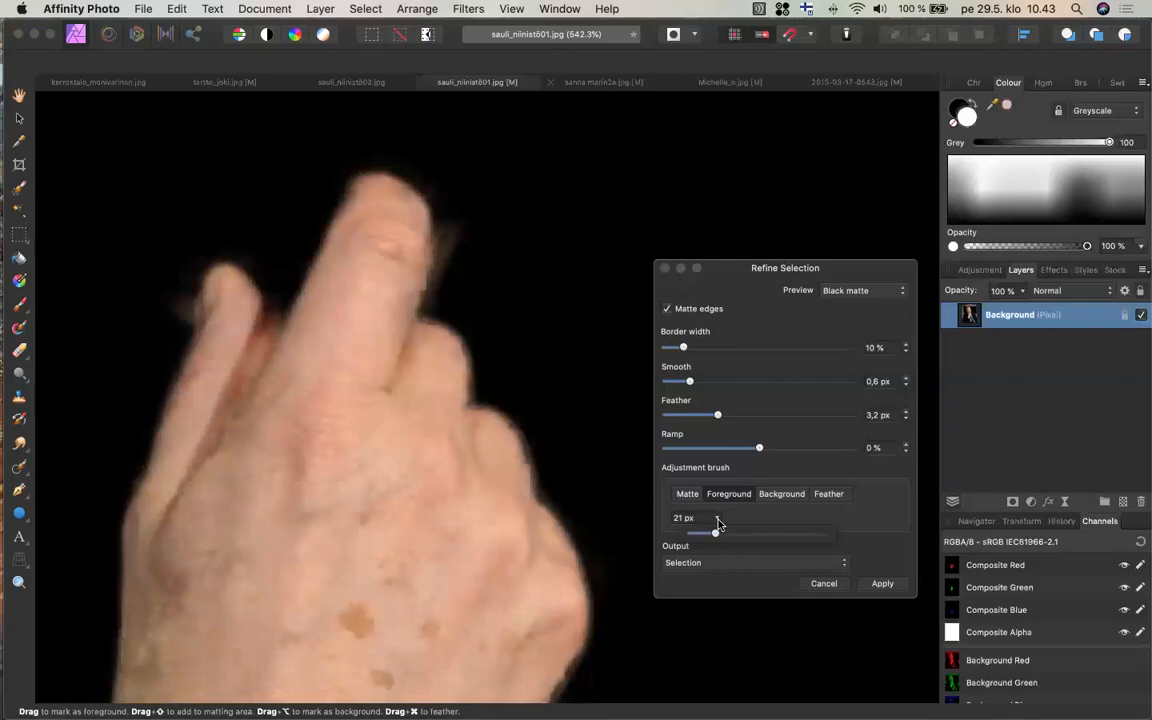
left_click_drag(718, 528, 706, 538)
left_click(777, 495)
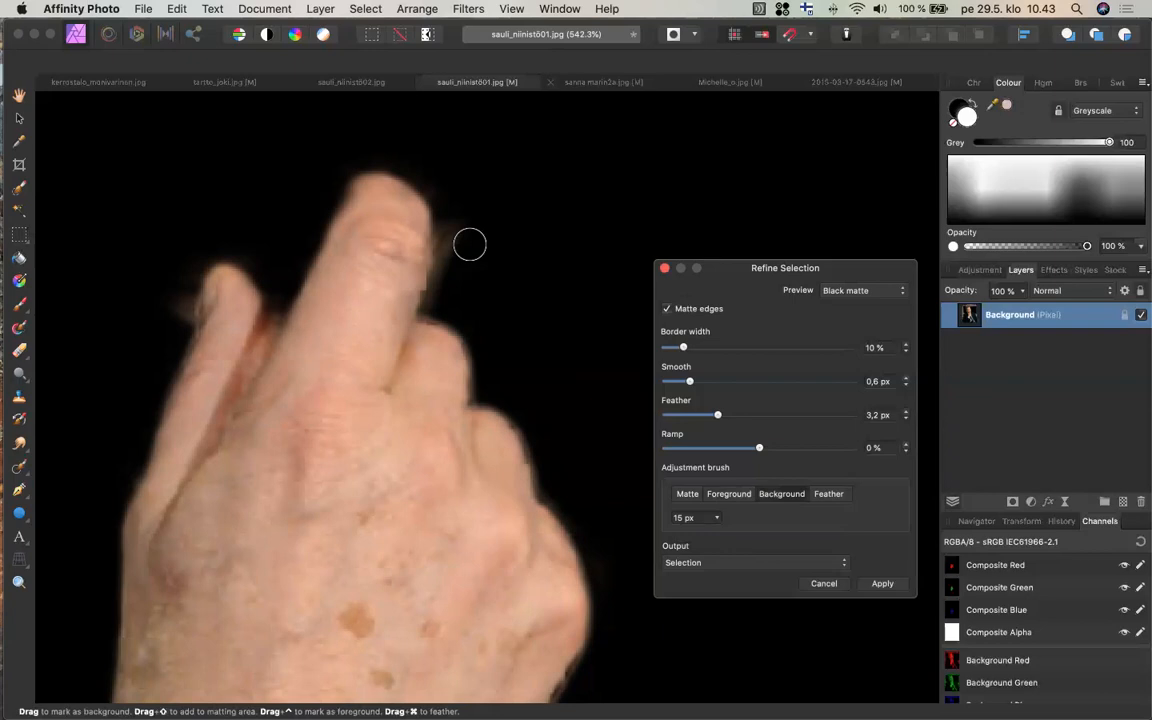
mouse_move(466, 211)
left_mouse_down()
mouse_move(450, 265)
mouse_move(450, 211)
mouse_move(452, 255)
left_mouse_up()
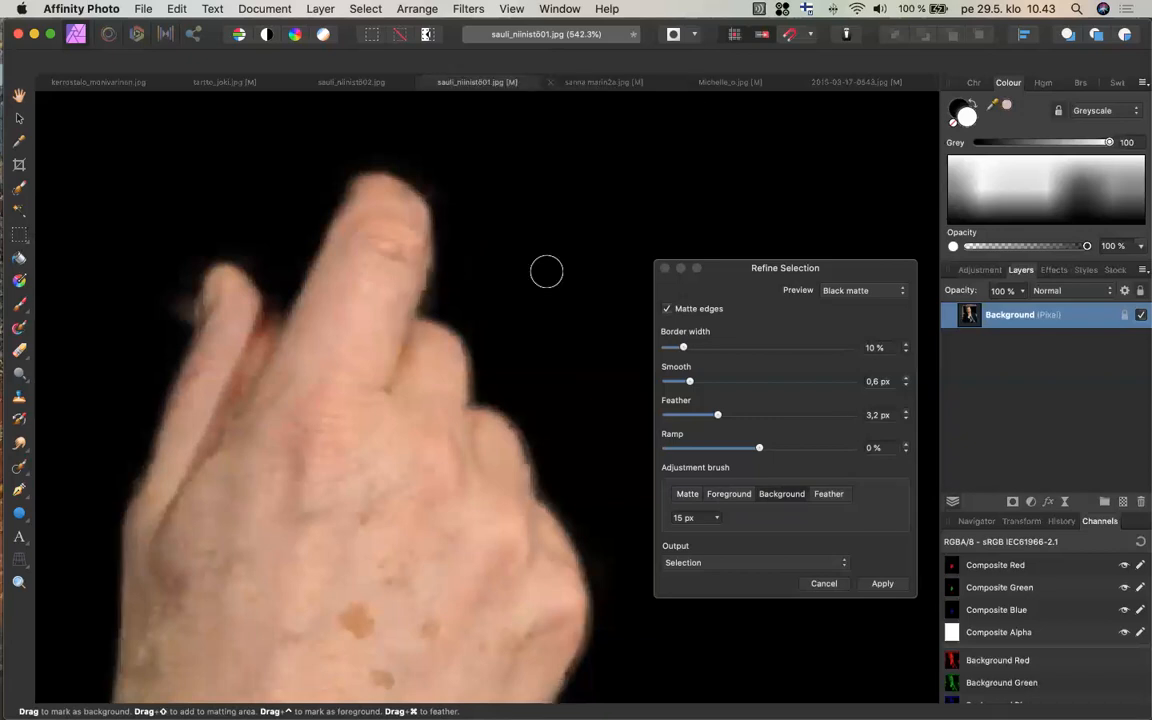
scroll(546, 271, "down", 6)
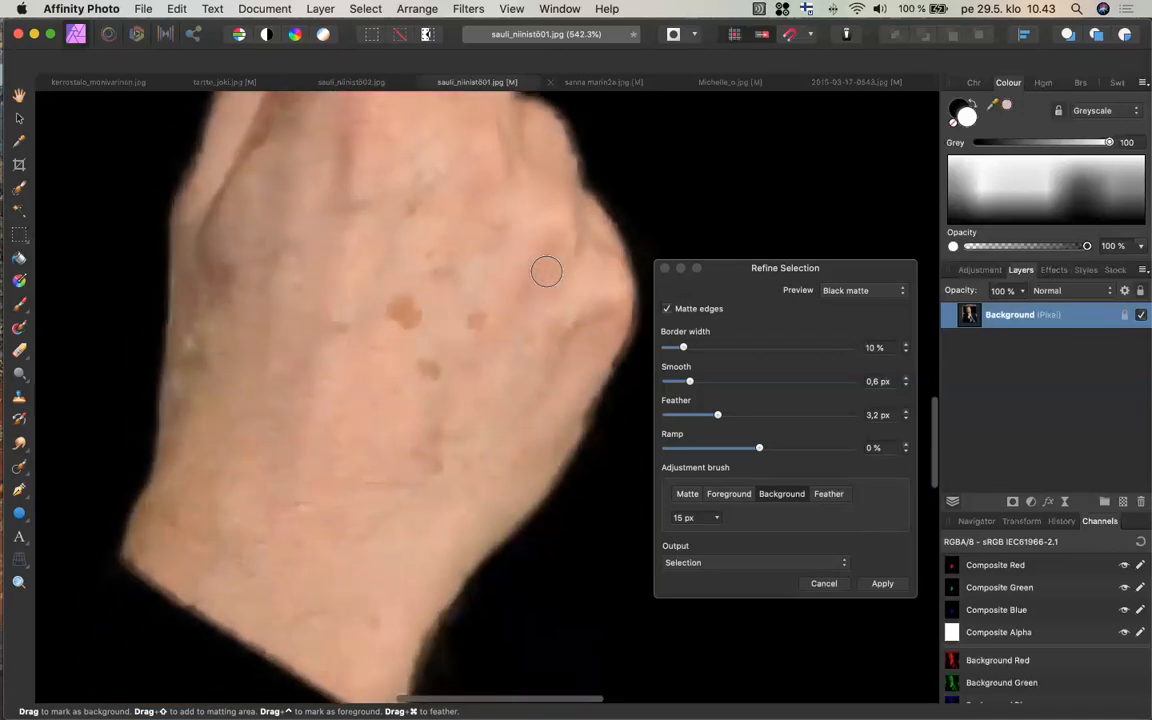
scroll(546, 271, "up", 2)
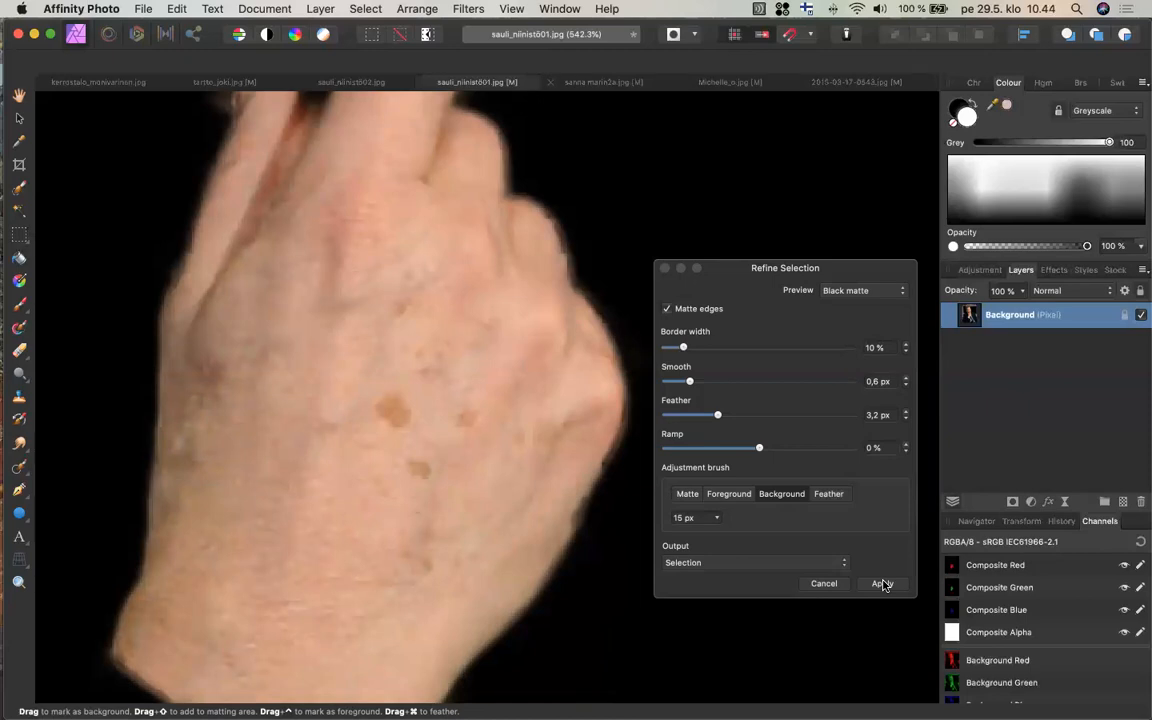
- Apply the refined selection, copy the hand to a new layer with Cmd+J, and deselect
left_click(882, 584)
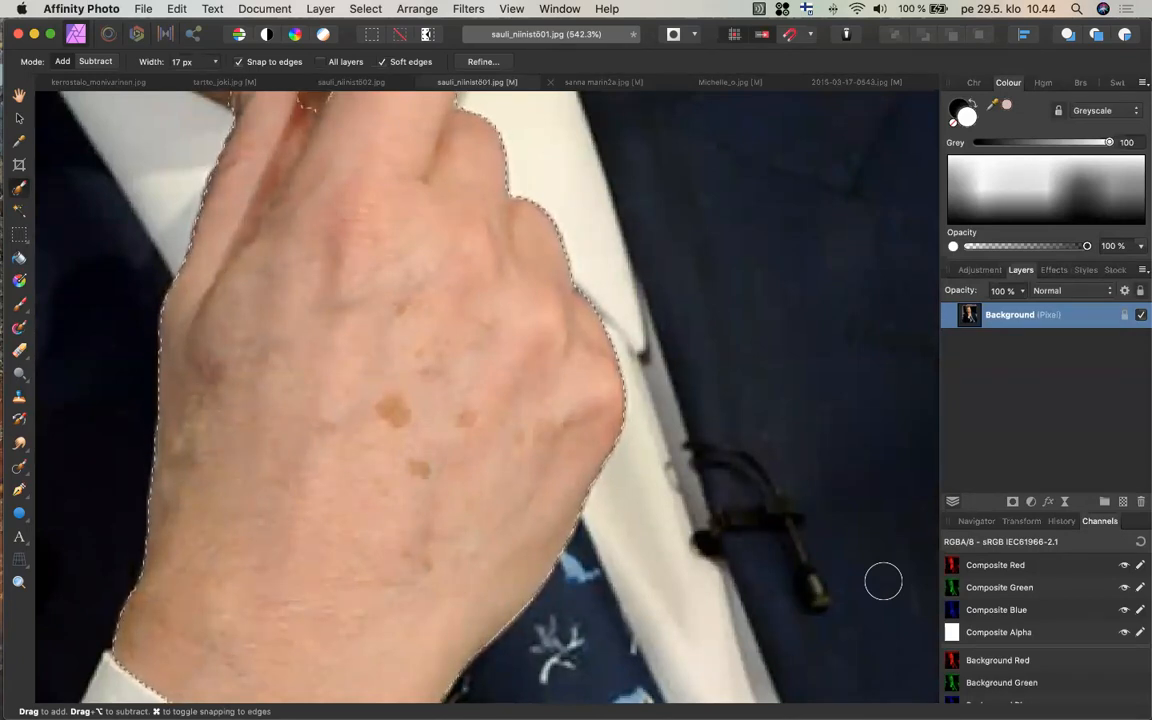
key("super+j")
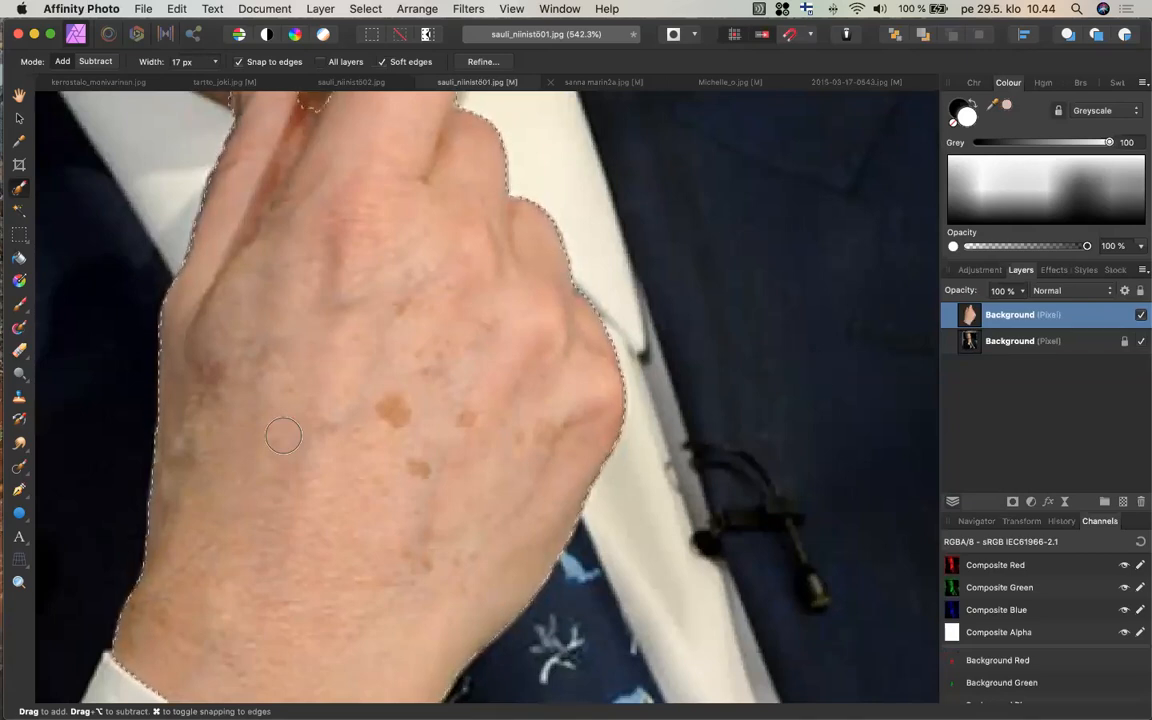
key("super+d")
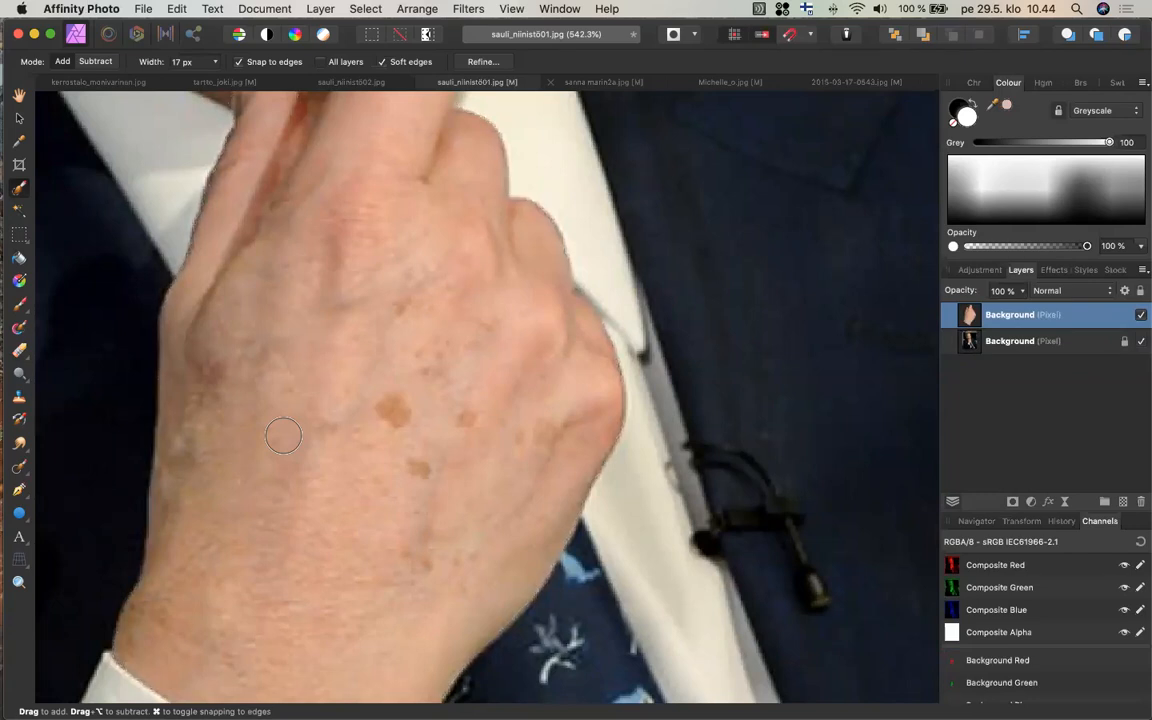
- Inpaint the brown age spots off the back of the hand with a 40 px Inpainting Brush
left_click(26, 471)
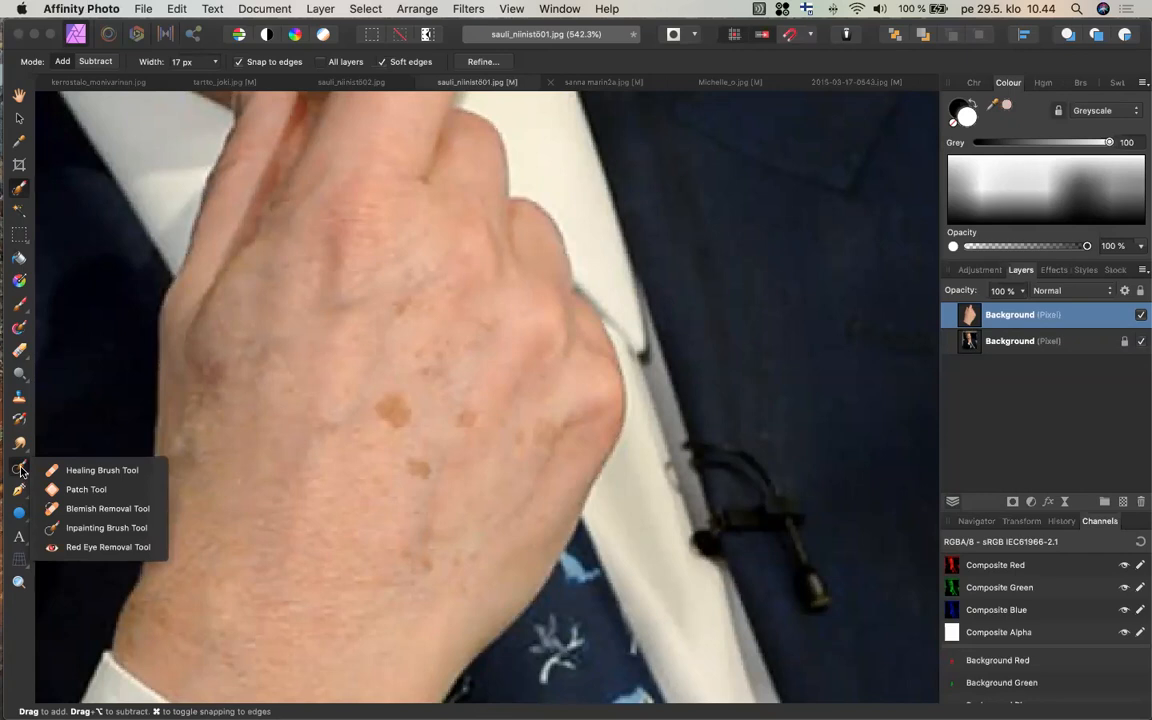
left_click(85, 535)
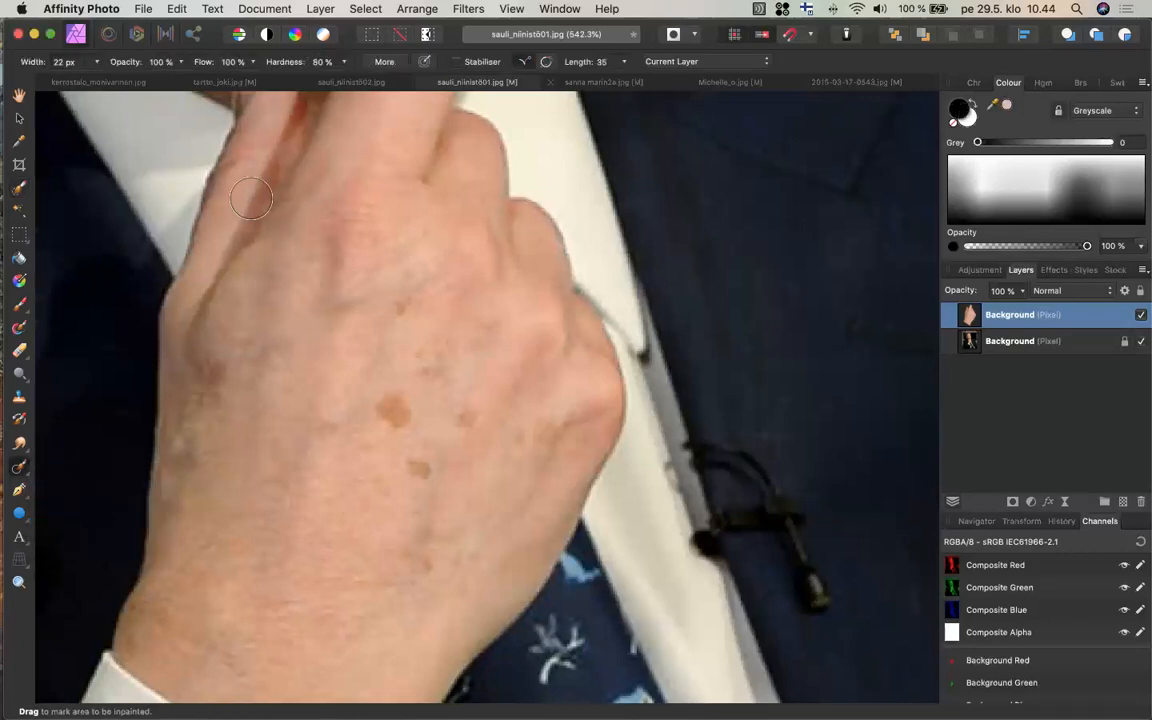
left_click(93, 67)
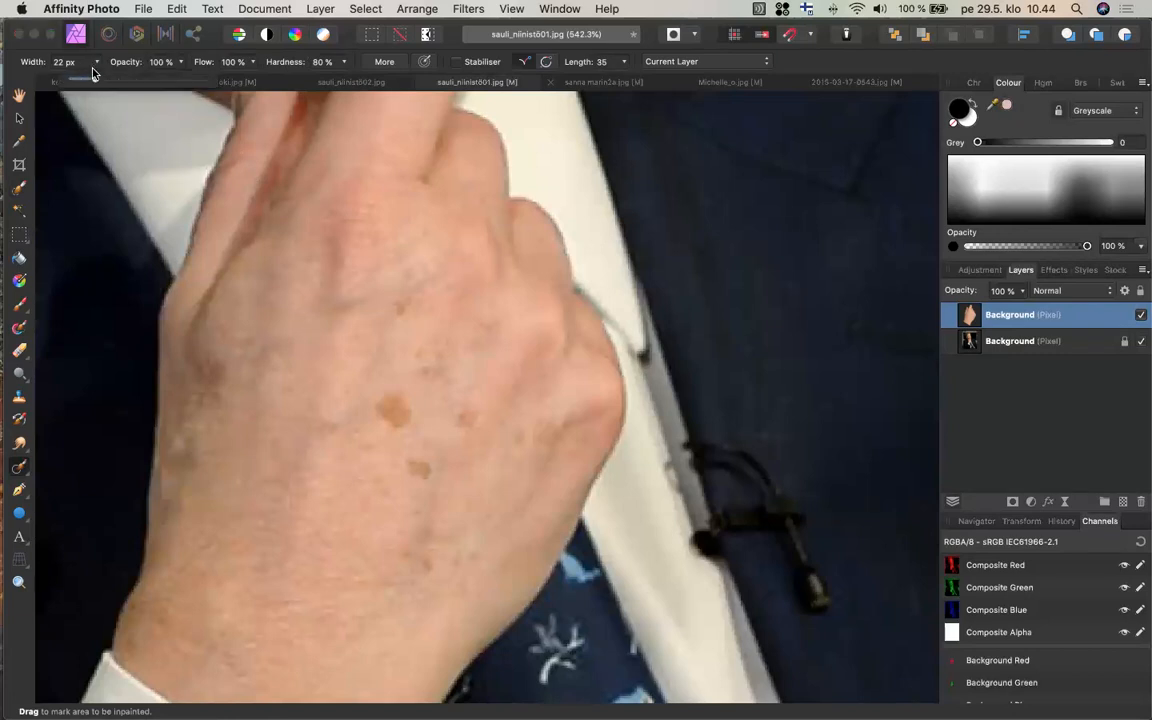
left_click_drag(97, 80, 116, 83)
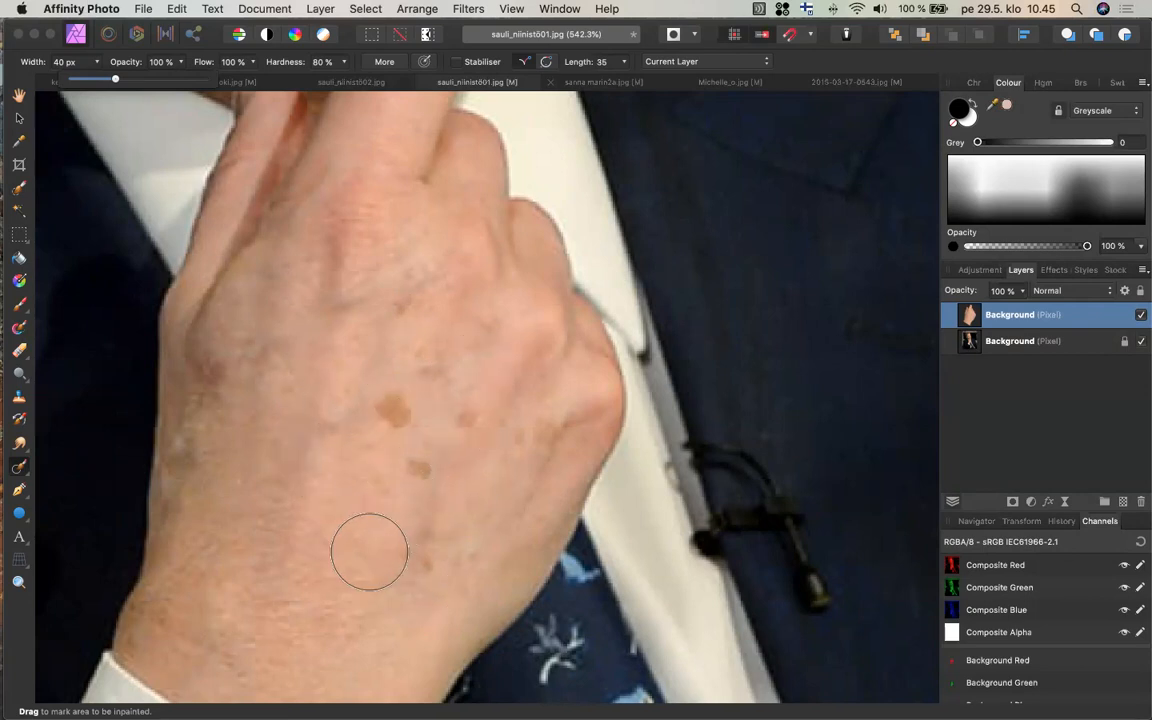
mouse_move(370, 548)
left_mouse_down()
mouse_move(451, 439)
mouse_move(470, 390)
mouse_move(421, 399)
mouse_move(366, 493)
mouse_move(379, 400)
mouse_move(436, 383)
mouse_move(403, 559)
mouse_move(497, 445)
mouse_move(454, 393)
mouse_move(400, 395)
mouse_move(315, 467)
mouse_move(307, 528)
mouse_move(355, 515)
left_mouse_up()
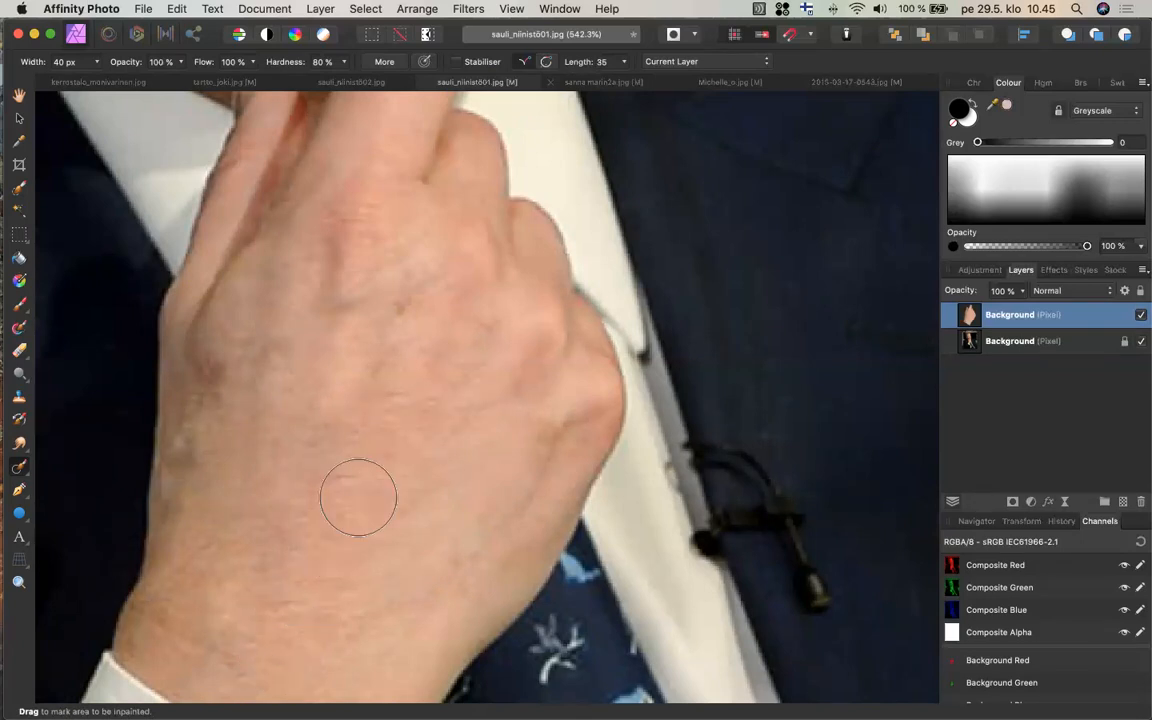
- Duplicate the lower Background layer from its context menu, placing the copy below the hand layer
scroll(406, 422, "up", 2)
scroll(406, 422, "left", 1)
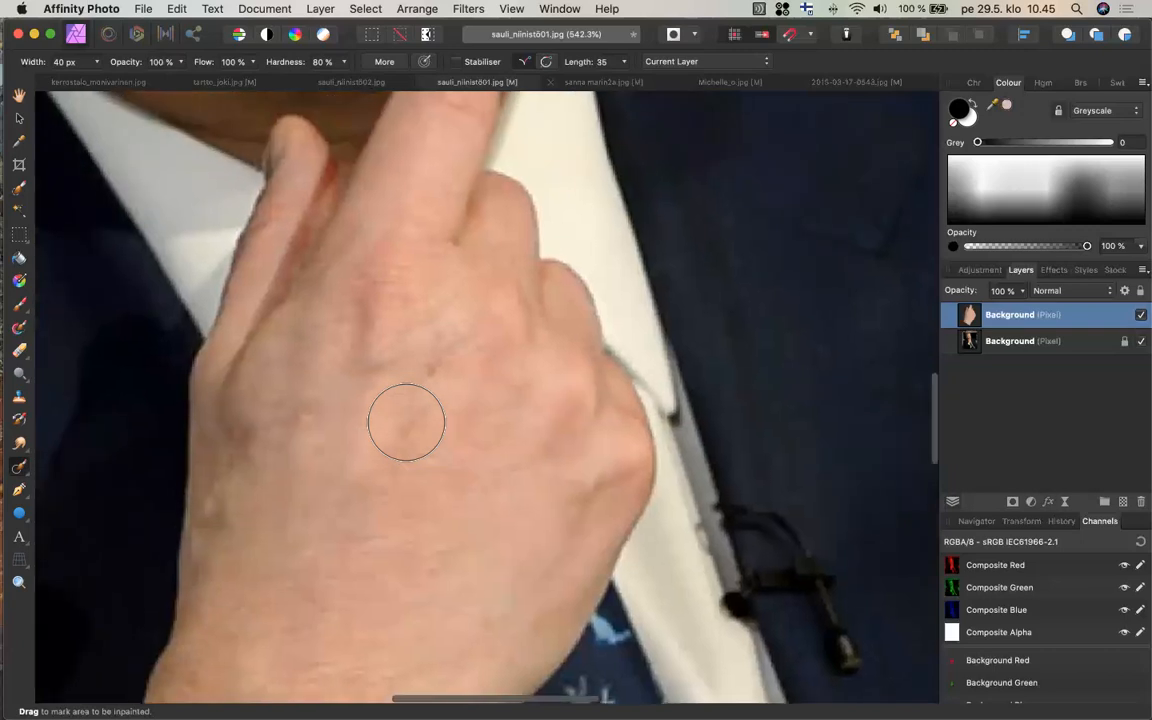
scroll(406, 422, "up", 2)
scroll(406, 422, "left", 1)
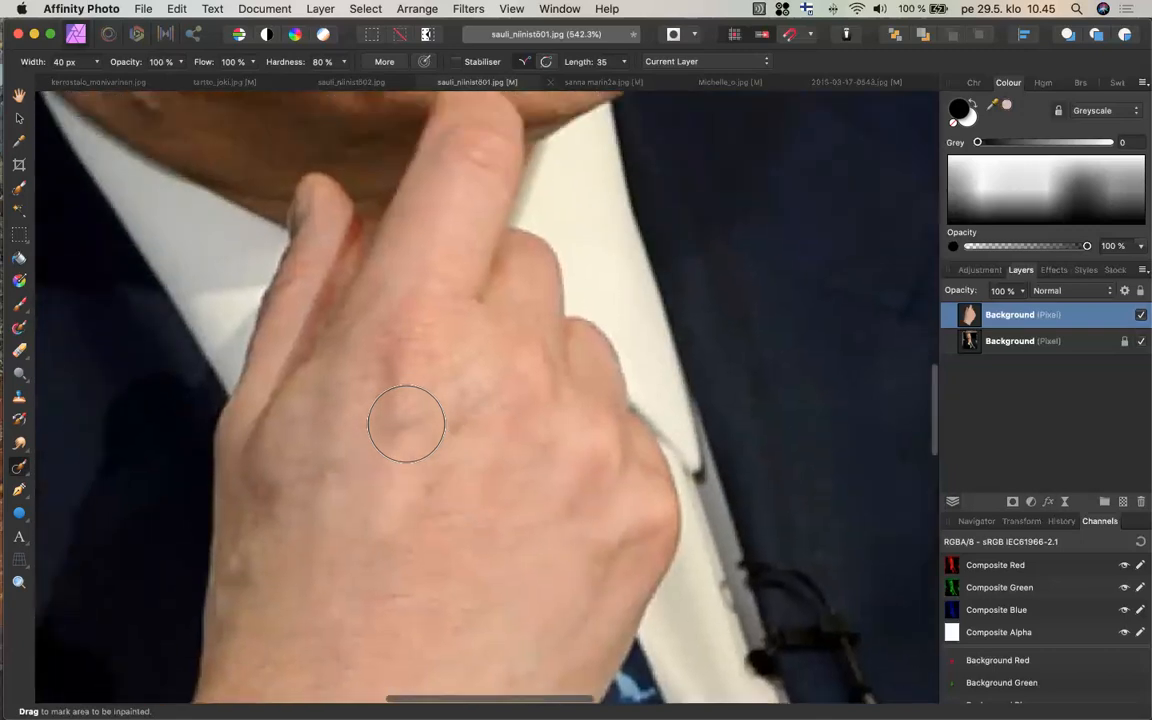
scroll(406, 425, "down", 5)
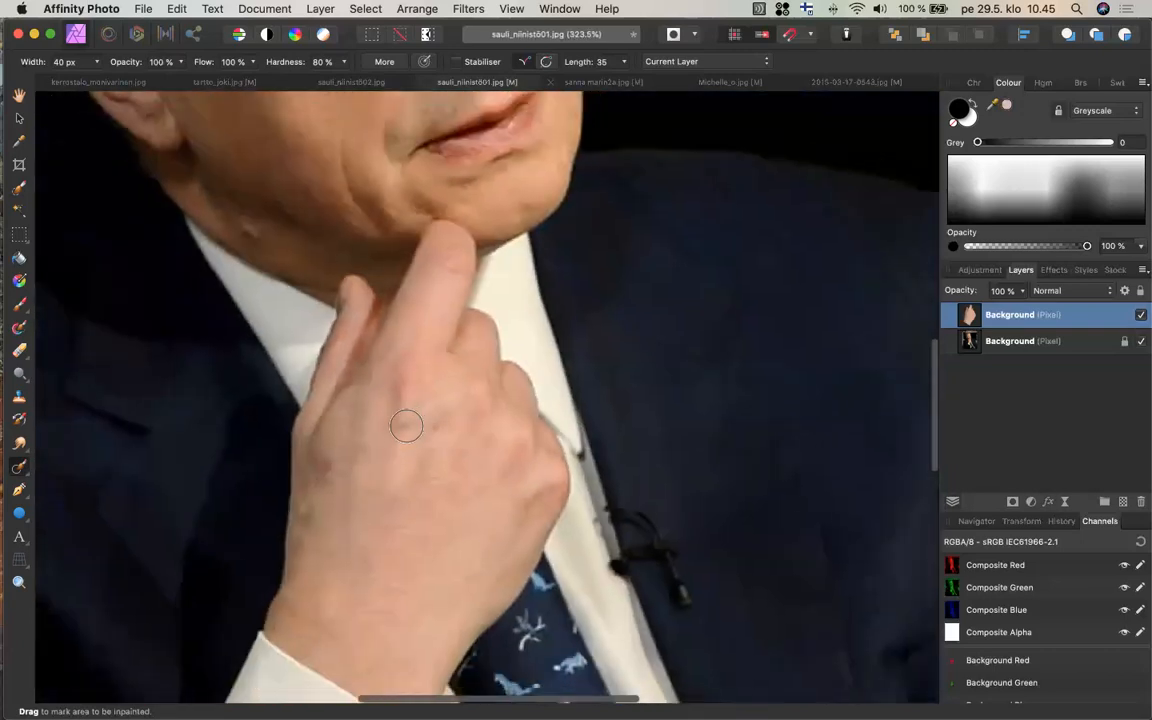
scroll(406, 425, "down", 4)
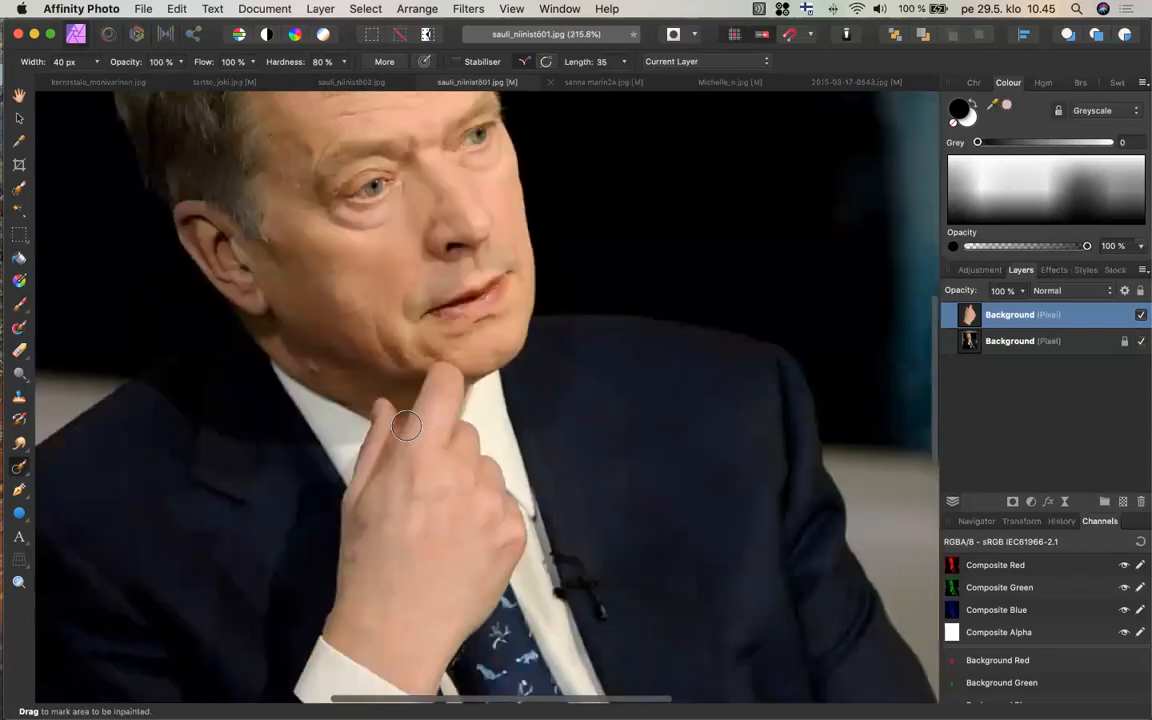
left_click(1013, 347)
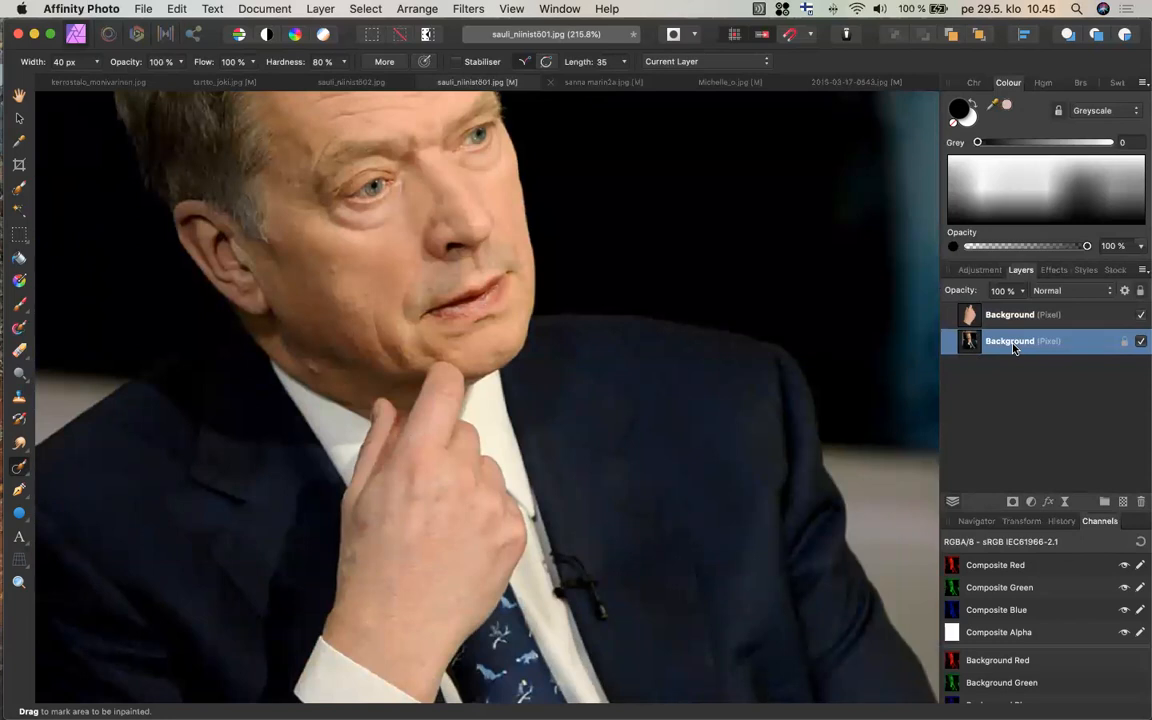
double_click(1012, 344)
key("Return")
left_click(1023, 403)
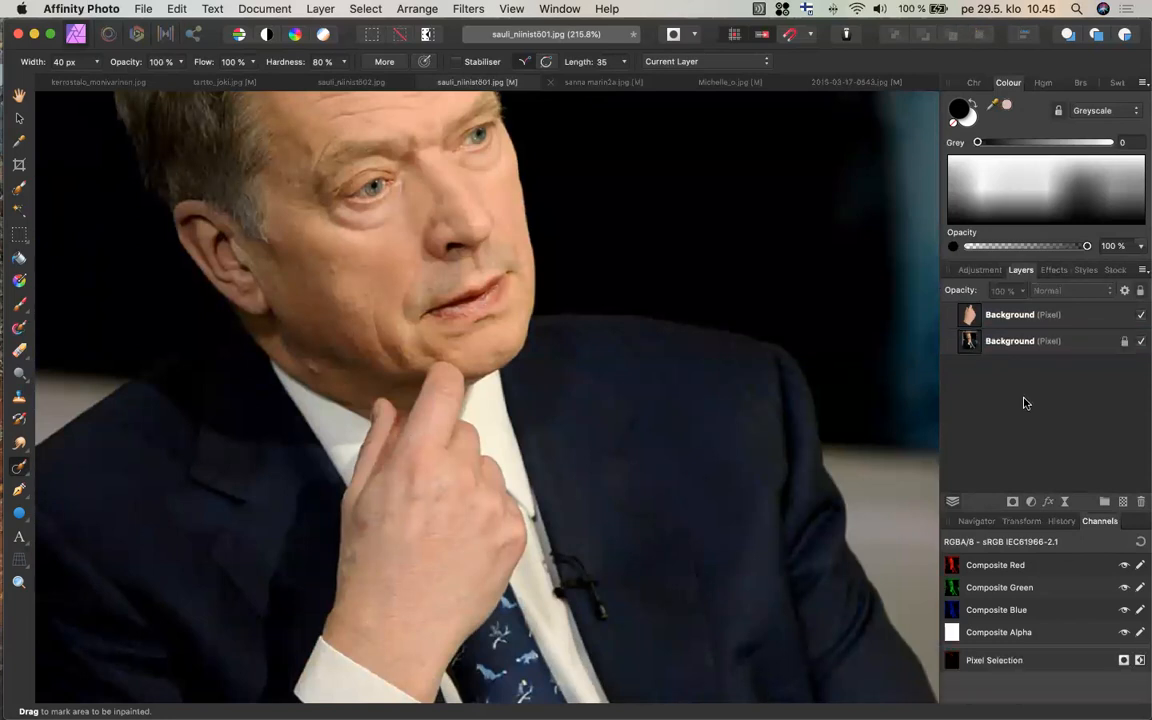
left_click(969, 343)
right_click(969, 351)
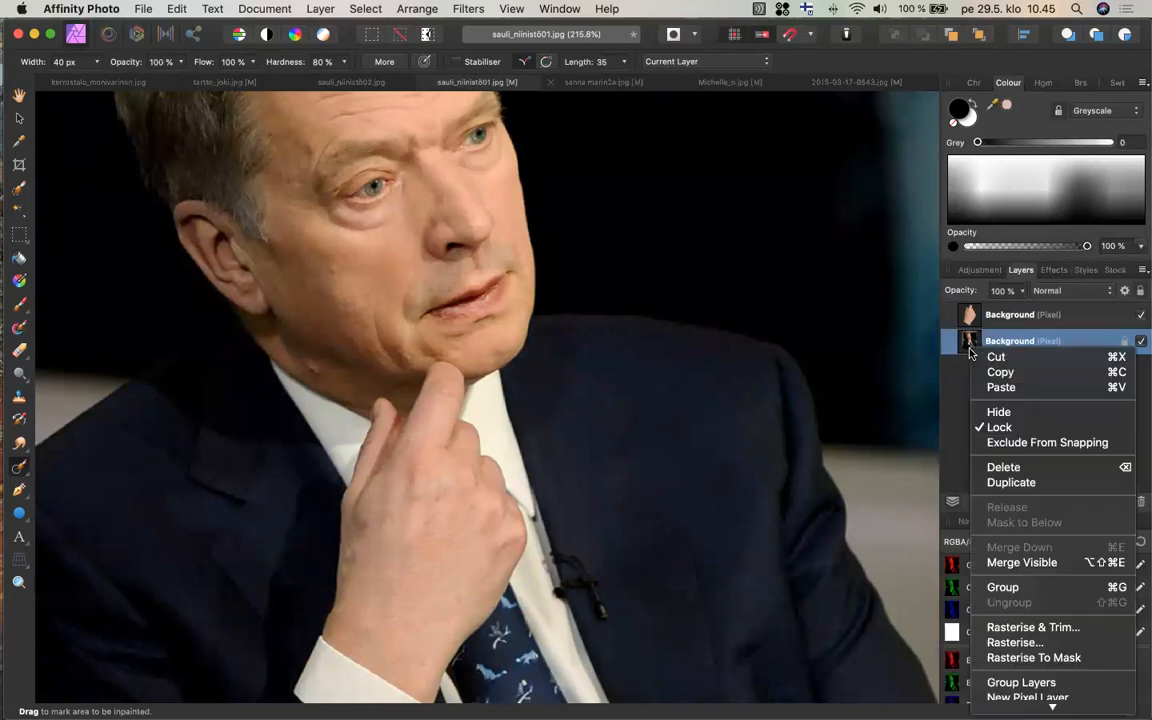
left_click(1004, 483)
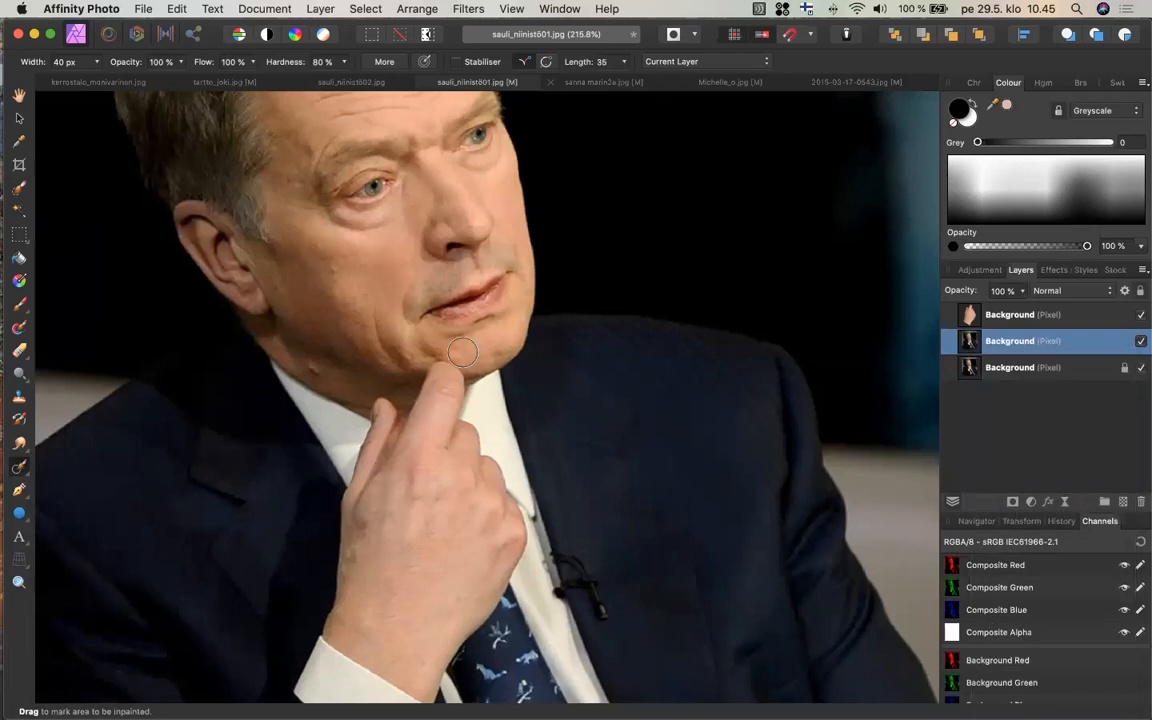
- Inpaint a small blemish on the cheek
scroll(462, 352, "up", 3)
scroll(462, 352, "left", 2)
scroll(462, 352, "up", 2)
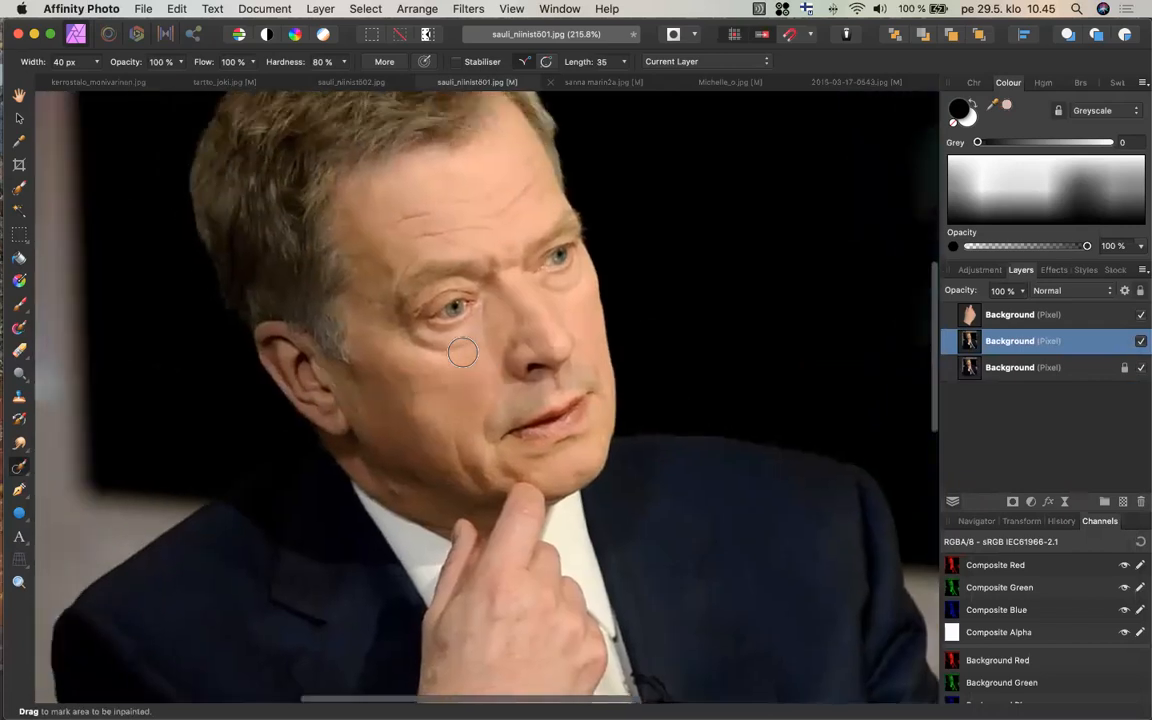
scroll(462, 352, "down", 5)
scroll(462, 352, "left", 5)
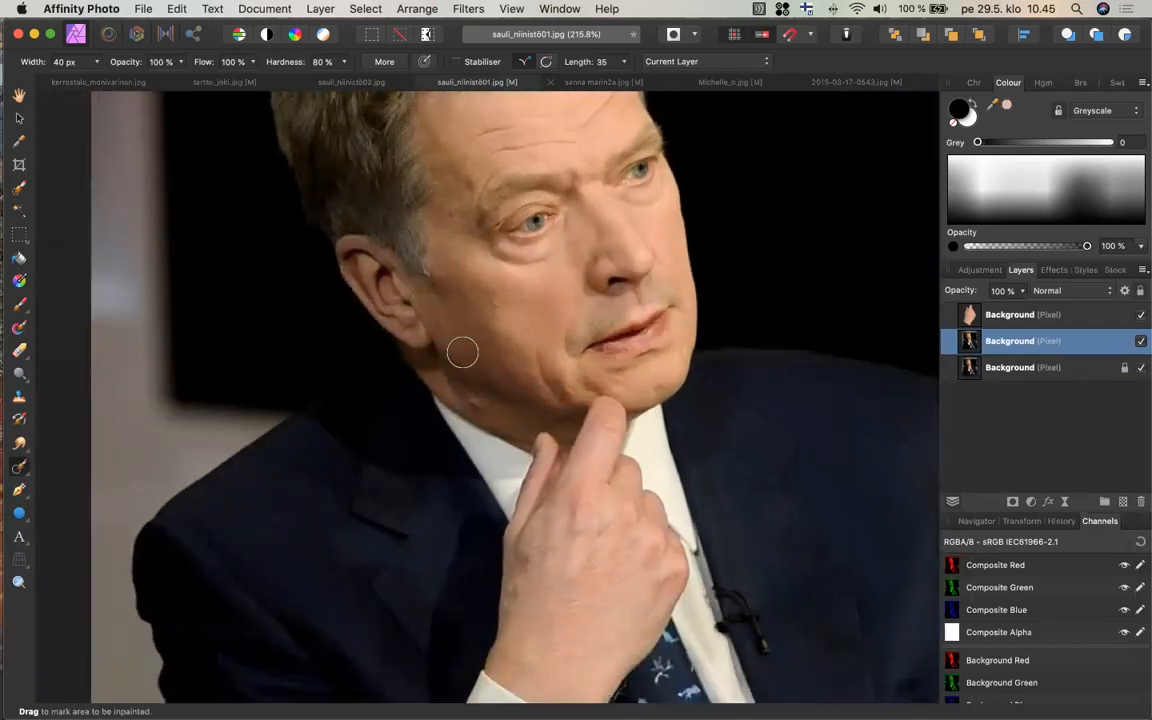
scroll(462, 352, "up", 2)
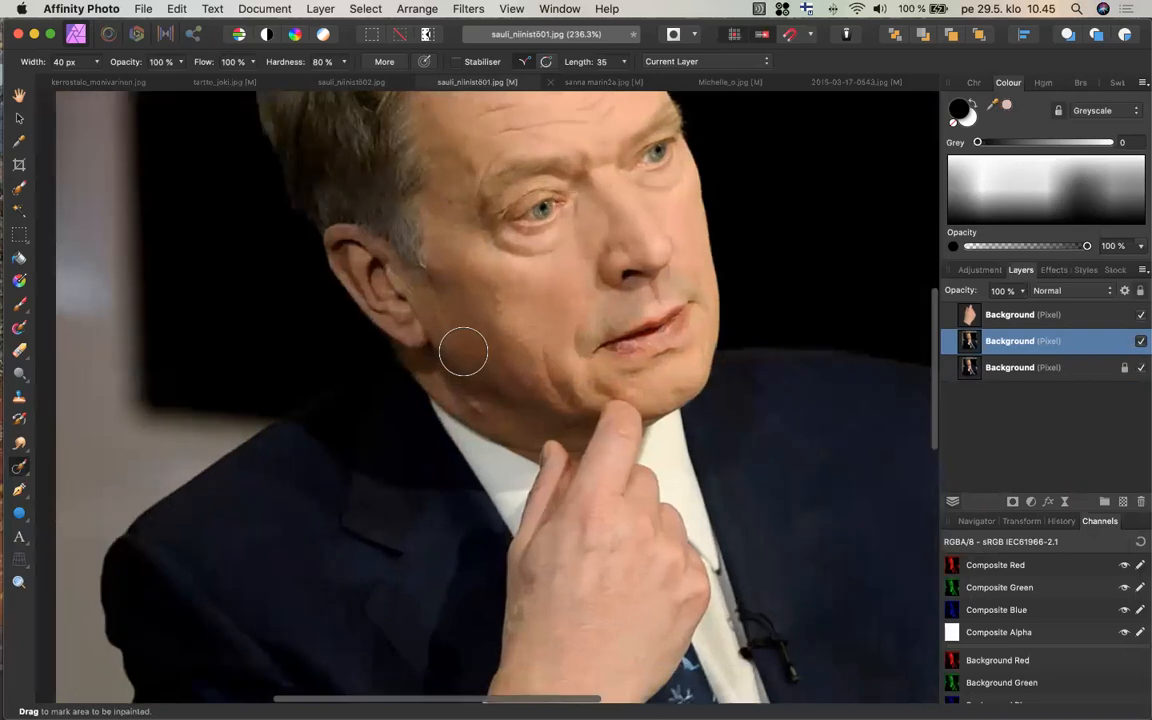
scroll(462, 352, "up", 5)
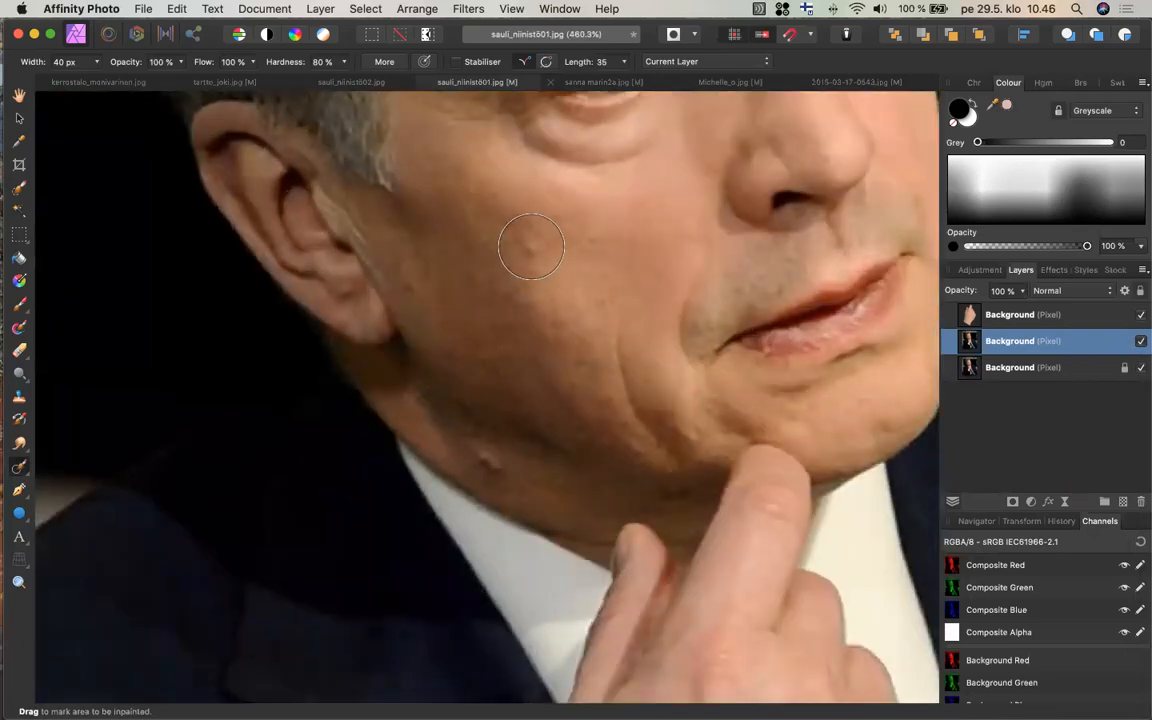
mouse_move(533, 249)
left_mouse_down()
mouse_move(508, 226)
mouse_move(533, 249)
mouse_move(538, 240)
left_mouse_up()
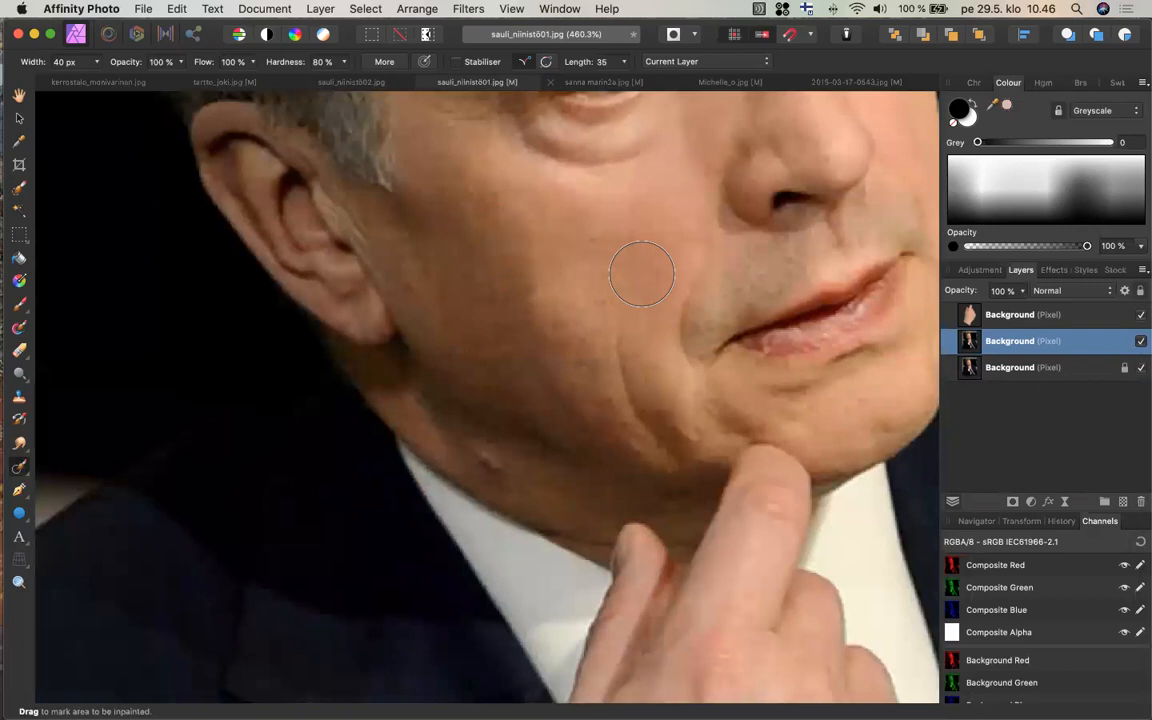
- Inpaint the two blemishes on the neck just above the shirt collar
scroll(641, 273, "down", 3)
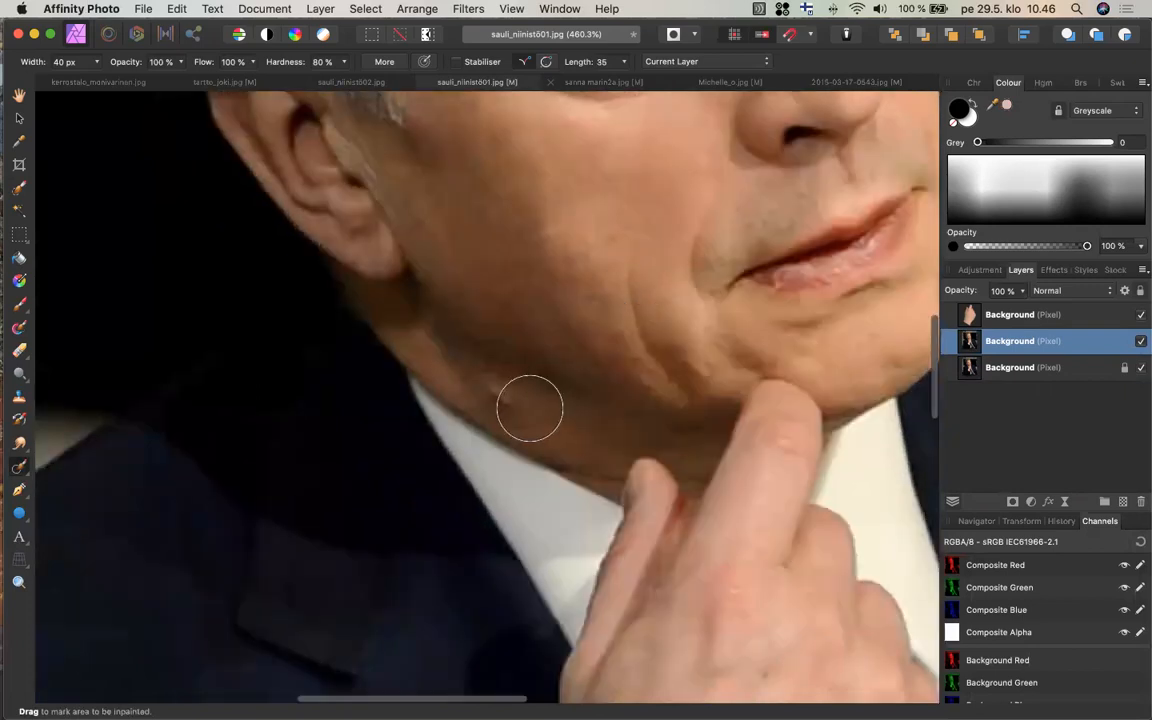
mouse_move(518, 405)
left_mouse_down()
mouse_move(471, 372)
mouse_move(520, 416)
left_mouse_up()
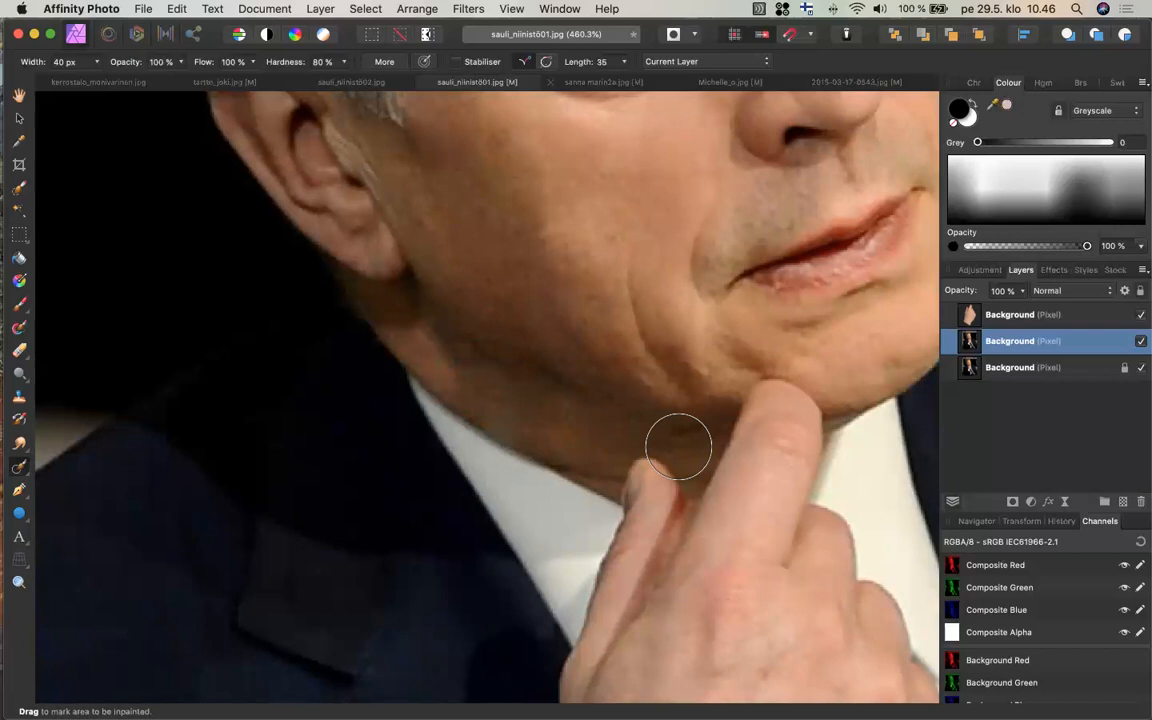
left_click_drag(538, 415, 496, 385)
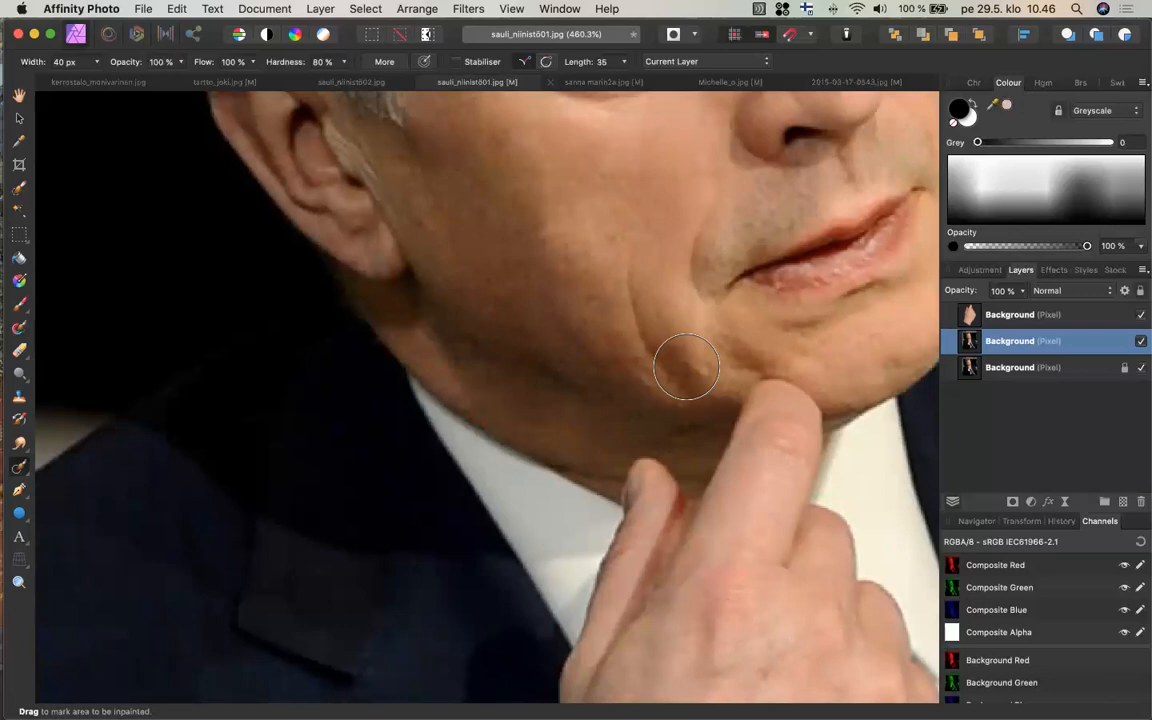
scroll(686, 367, "up", 5)
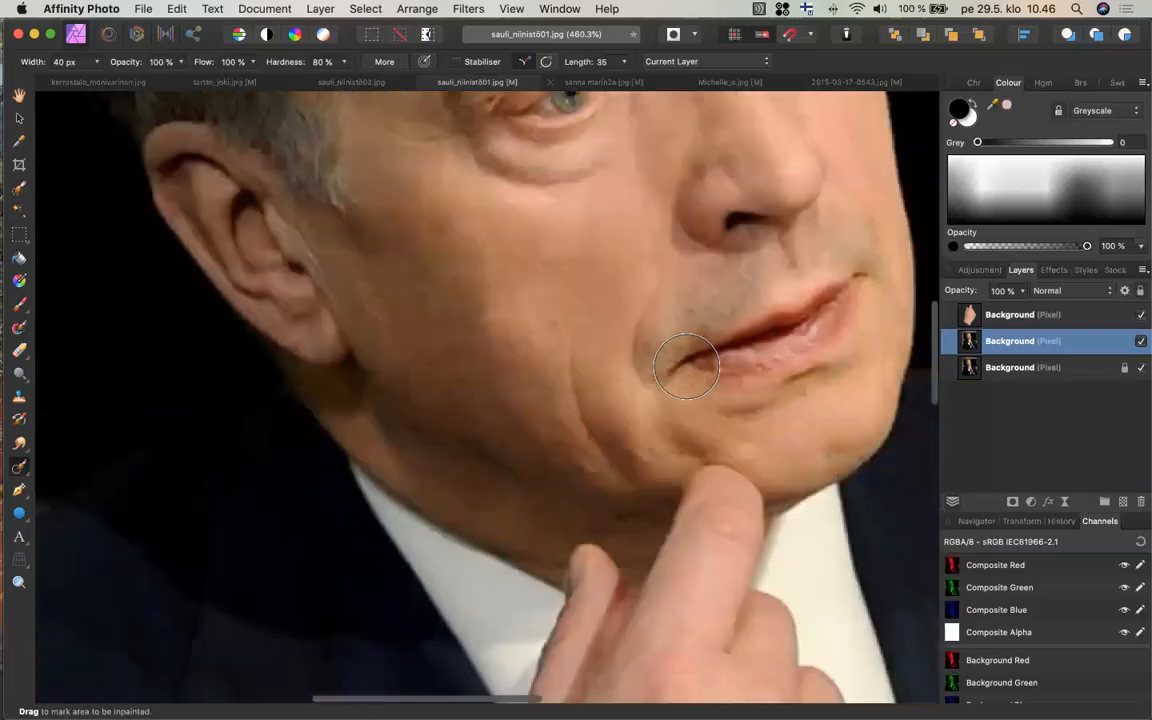
scroll(686, 367, "up", 8)
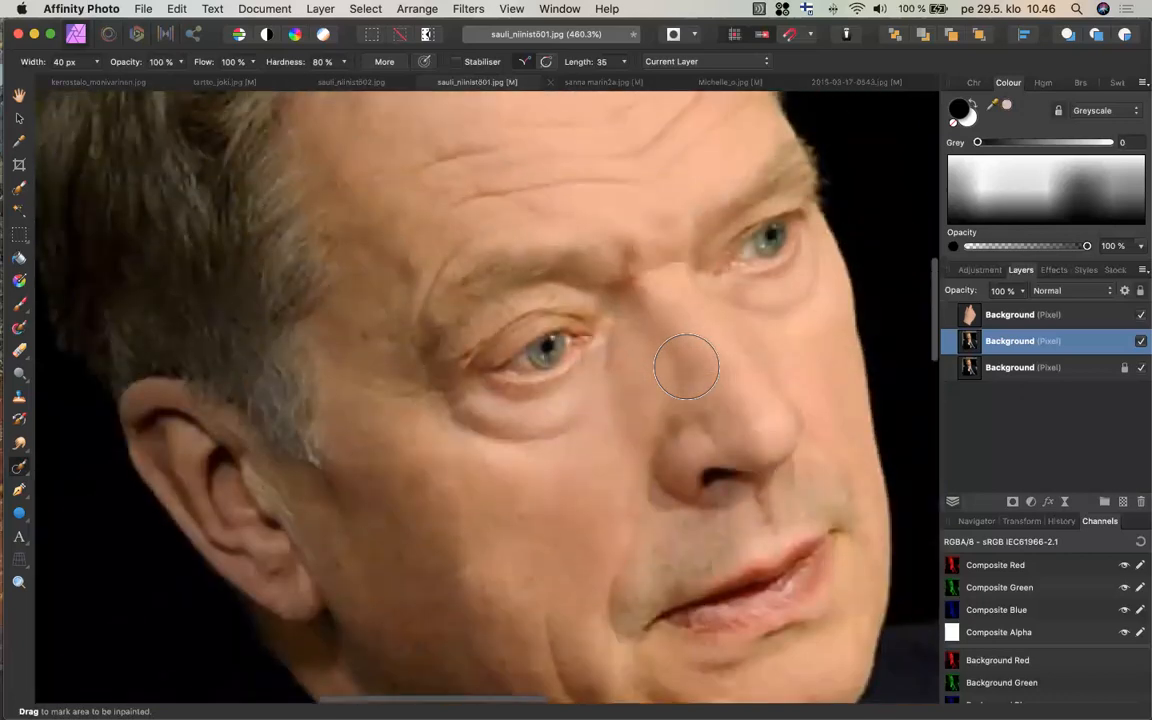
scroll(686, 367, "up", 5)
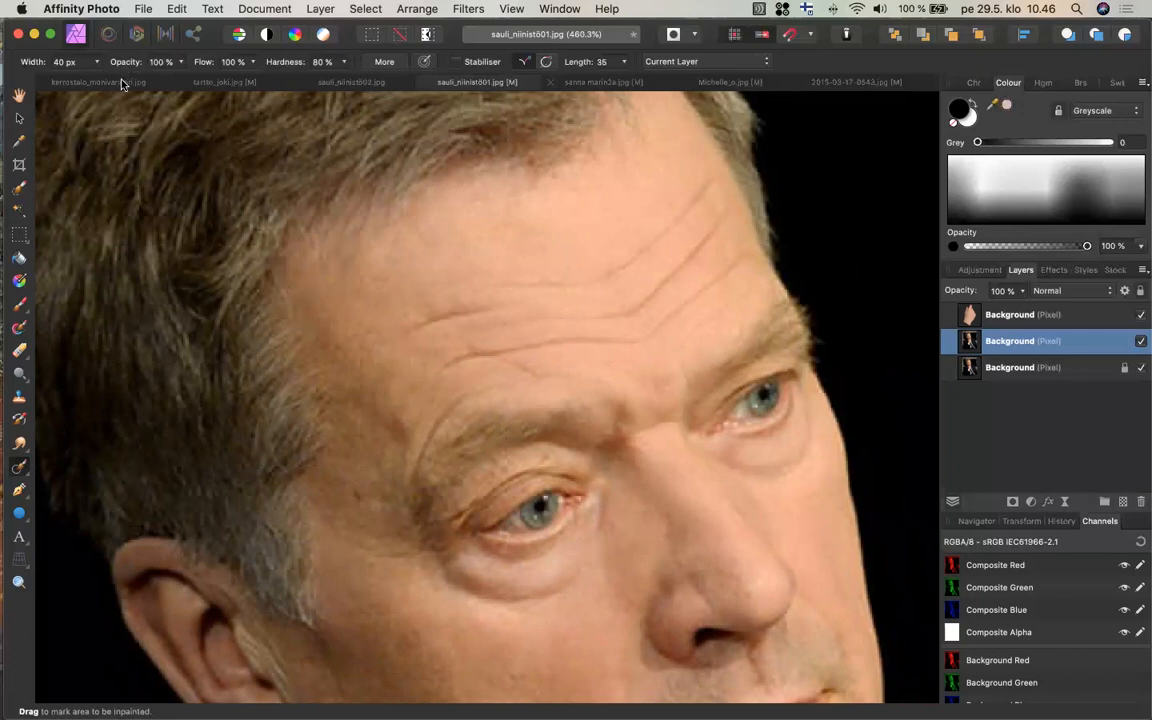
- Enlarge the Inpainting brush to about 55 px and paint out the two forehead wrinkles
left_click(94, 63)
left_click_drag(94, 77, 110, 80)
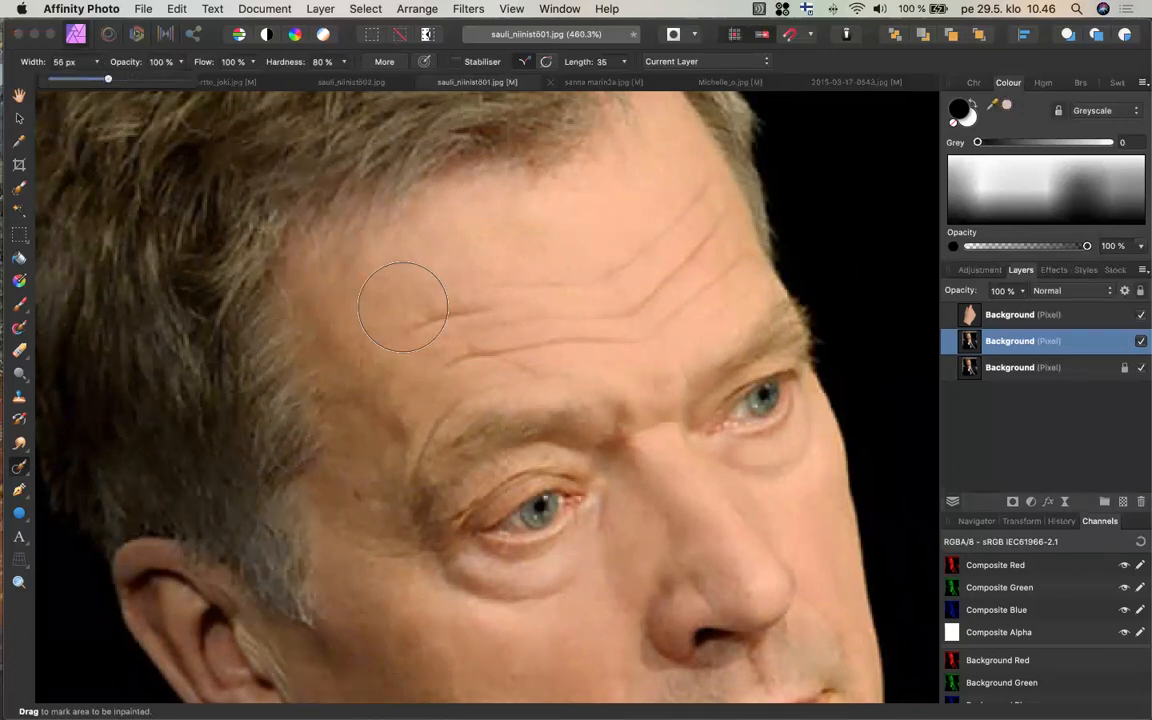
left_click_drag(440, 337, 527, 329)
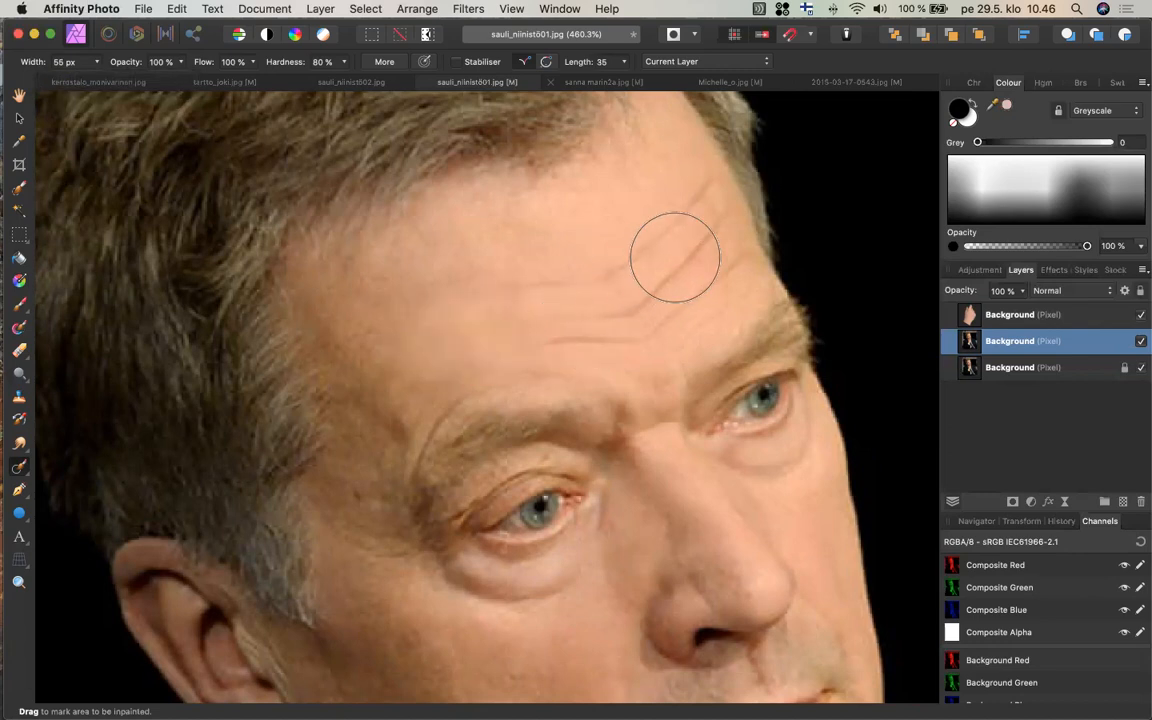
mouse_move(689, 249)
left_mouse_down()
mouse_move(659, 275)
mouse_move(689, 212)
mouse_move(700, 262)
mouse_move(658, 314)
mouse_move(560, 312)
mouse_move(649, 272)
mouse_move(512, 304)
left_mouse_up()
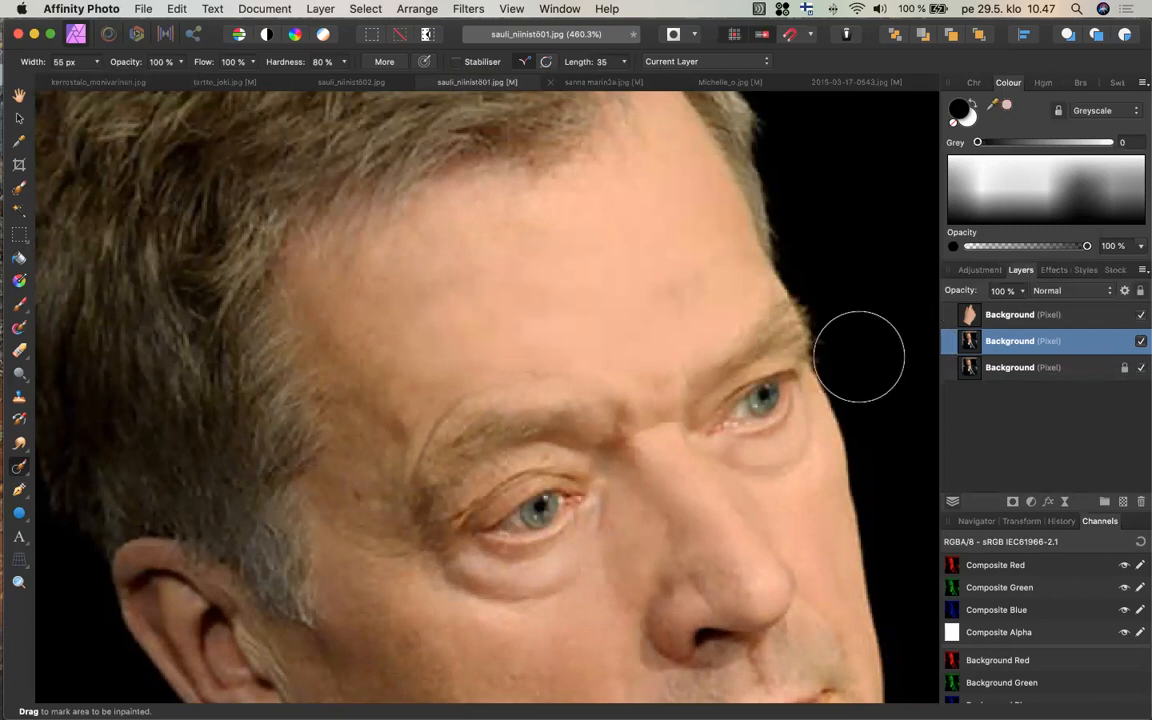
scroll(702, 445, "down", 3)
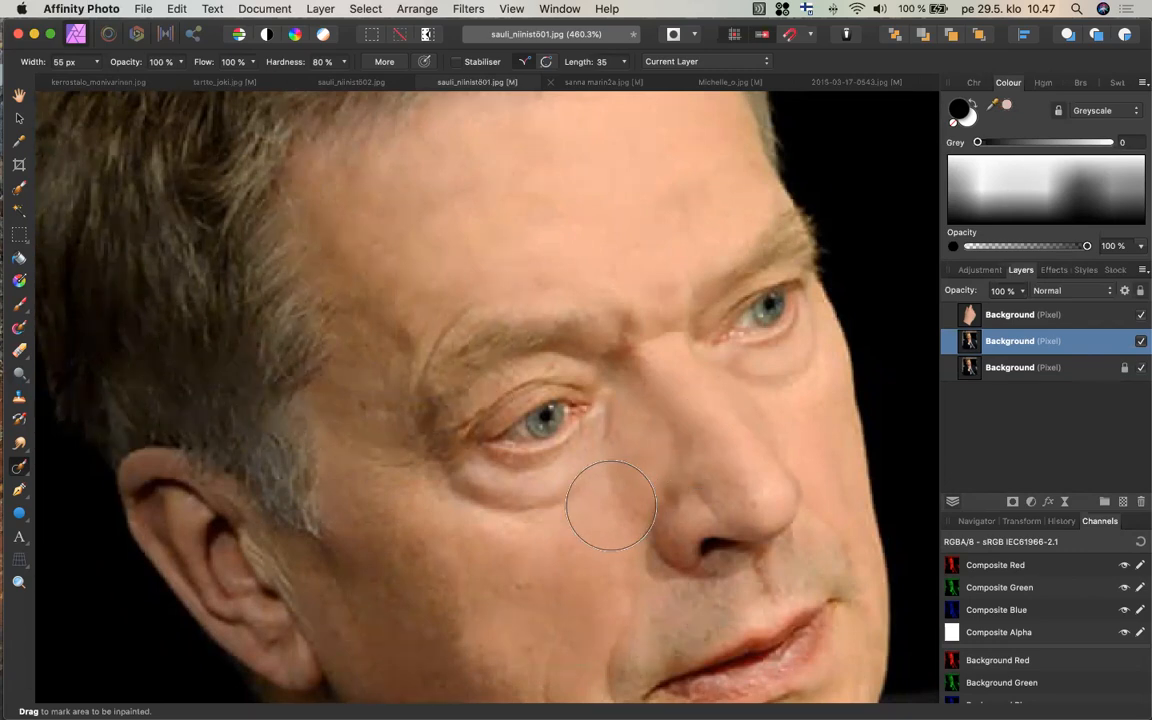
- Inpaint the cheek lines and the crease running from the mouth corner toward the nose
scroll(611, 505, "down", 5)
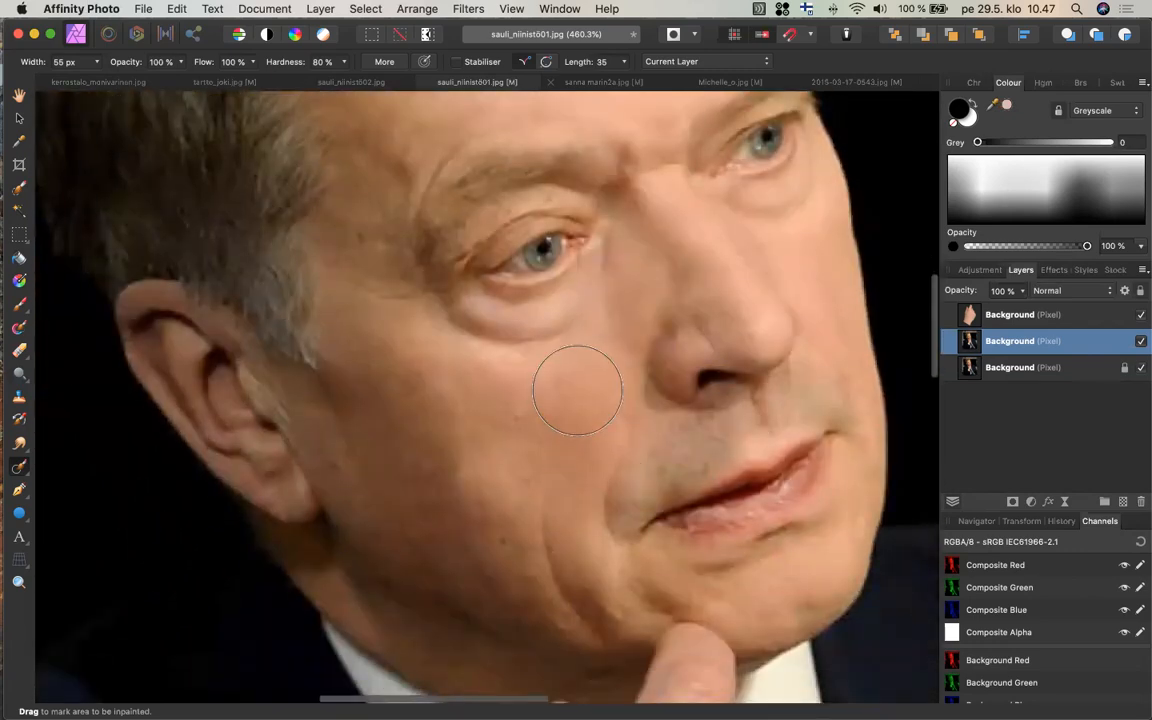
mouse_move(575, 388)
left_mouse_down()
mouse_move(541, 451)
mouse_move(567, 388)
left_mouse_up()
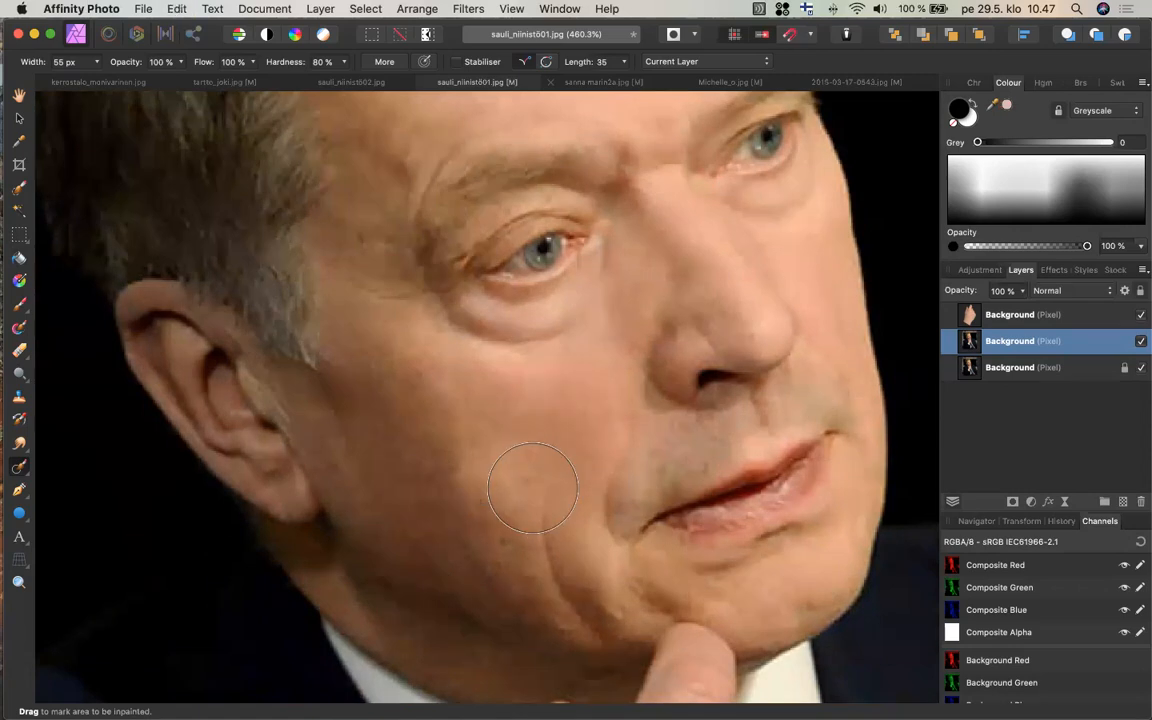
scroll(532, 488, "down", 3)
mouse_move(538, 444)
left_mouse_down()
mouse_move(589, 514)
mouse_move(549, 513)
mouse_move(496, 443)
mouse_move(604, 532)
left_mouse_up()
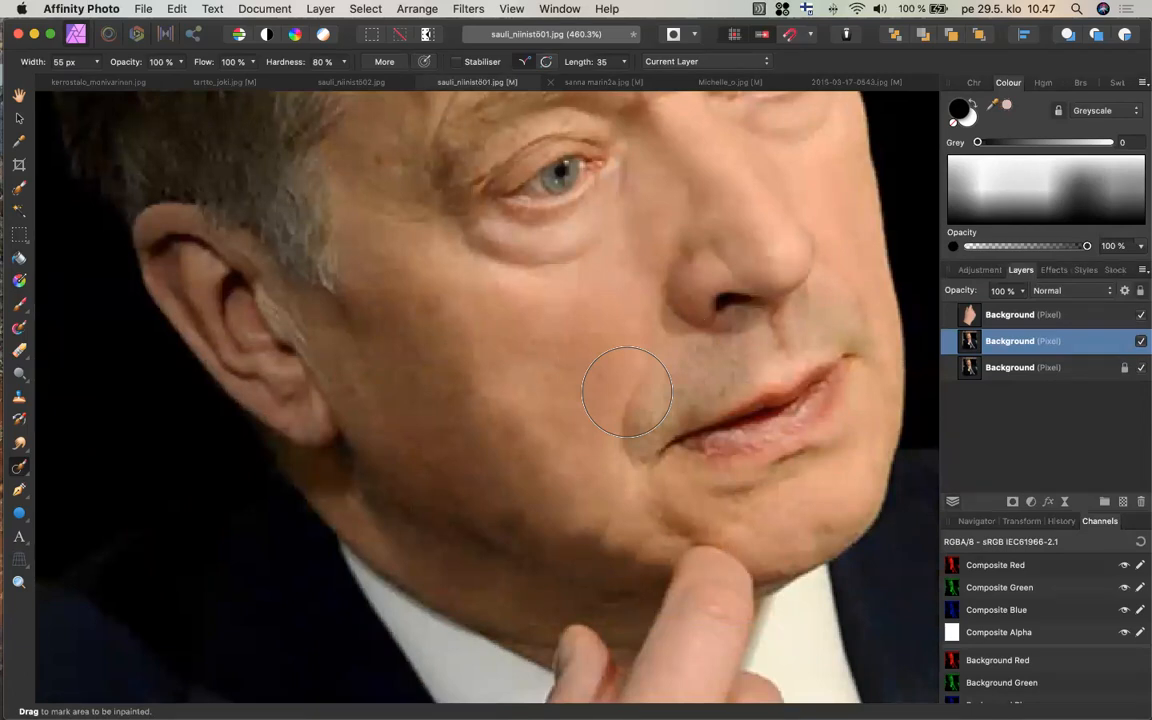
left_click_drag(616, 418, 620, 370)
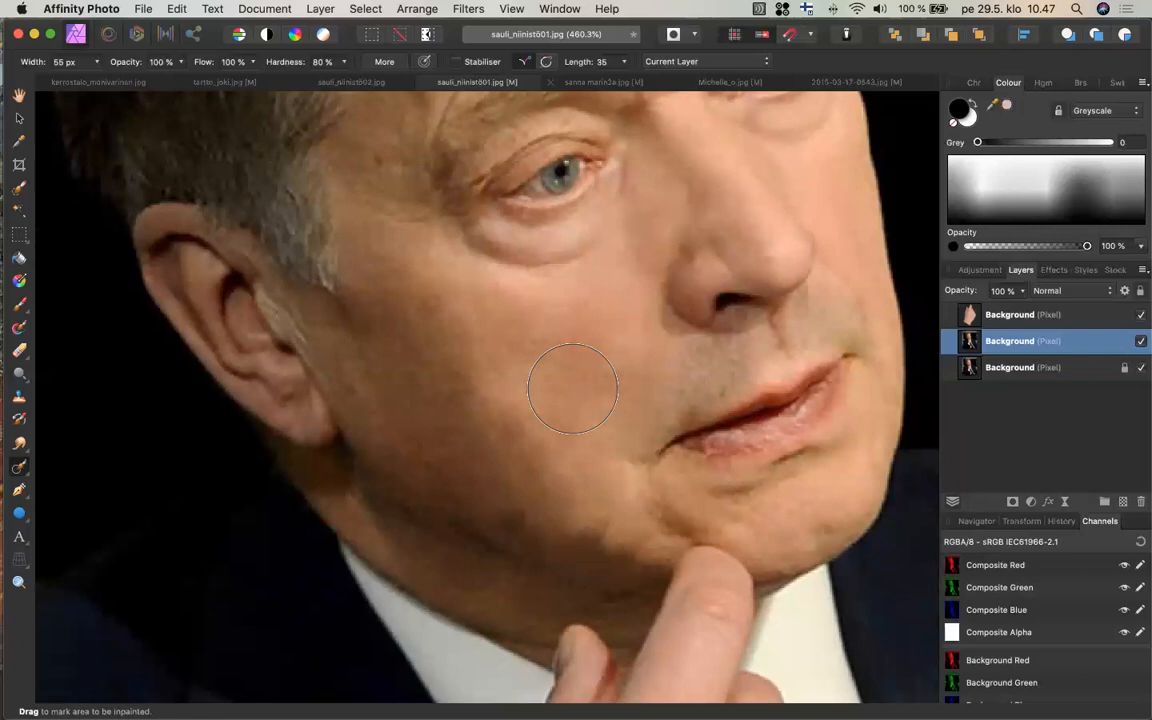
- Inpaint the temple lines and the wrinkles at the outer corner of the eye
scroll(573, 389, "up", 3)
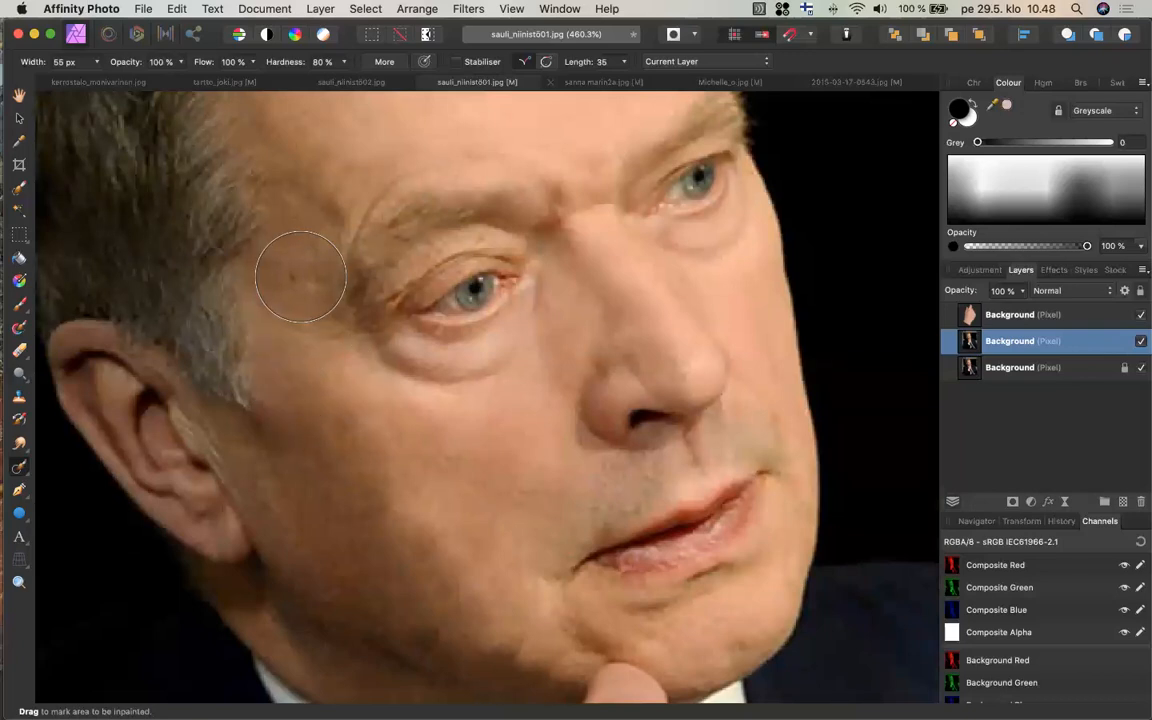
left_click_drag(300, 277, 330, 360)
mouse_move(326, 339)
left_mouse_down()
mouse_move(293, 308)
mouse_move(295, 318)
left_mouse_up()
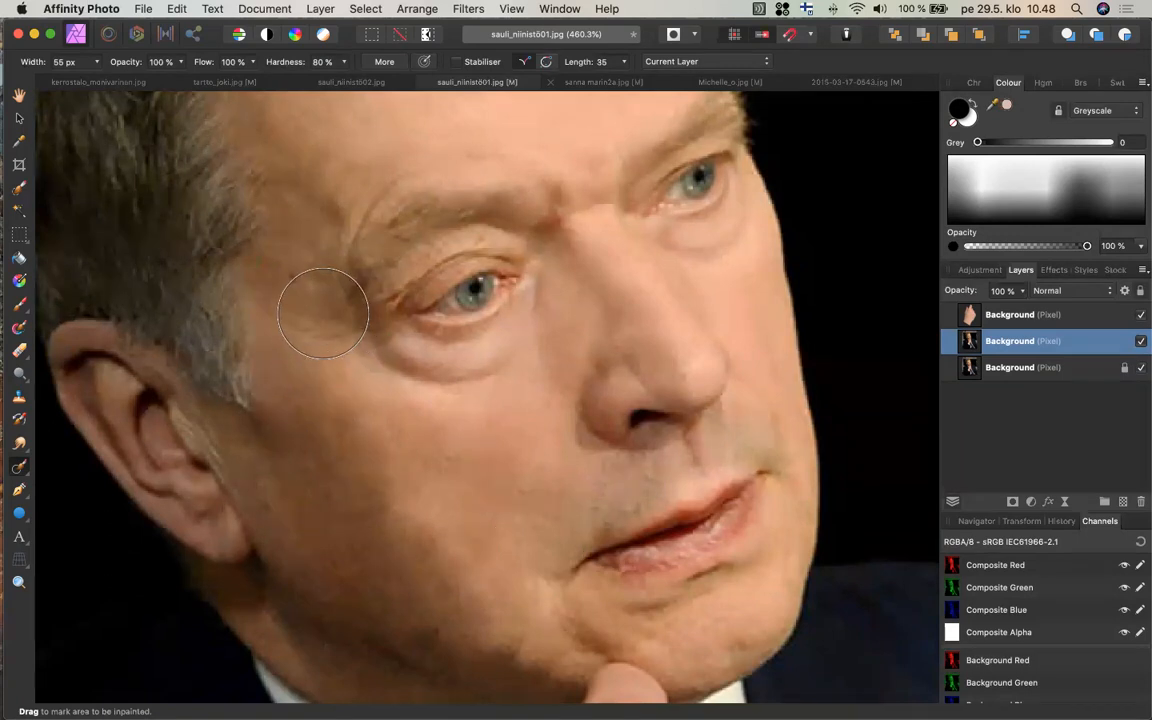
left_click_drag(310, 326, 296, 298)
left_click(26, 470)
- Switch to the Clone Brush, add an empty pixel layer, and set the brush width to 85 px
left_click(18, 403)
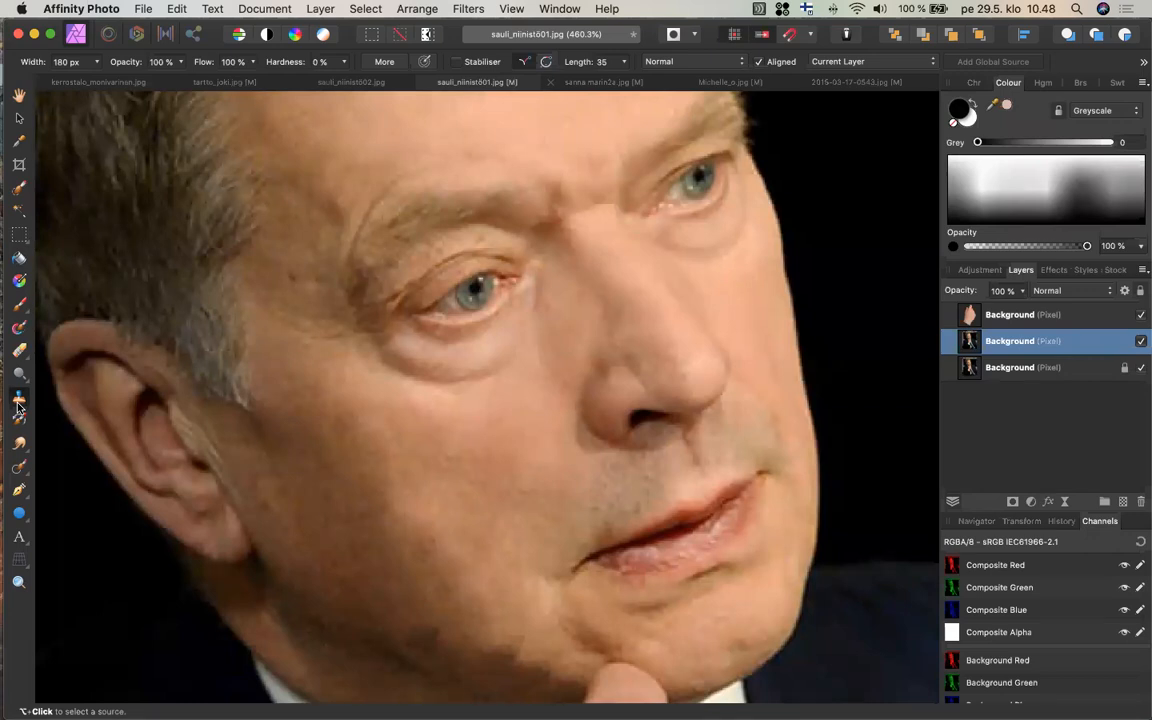
left_click(1122, 503)
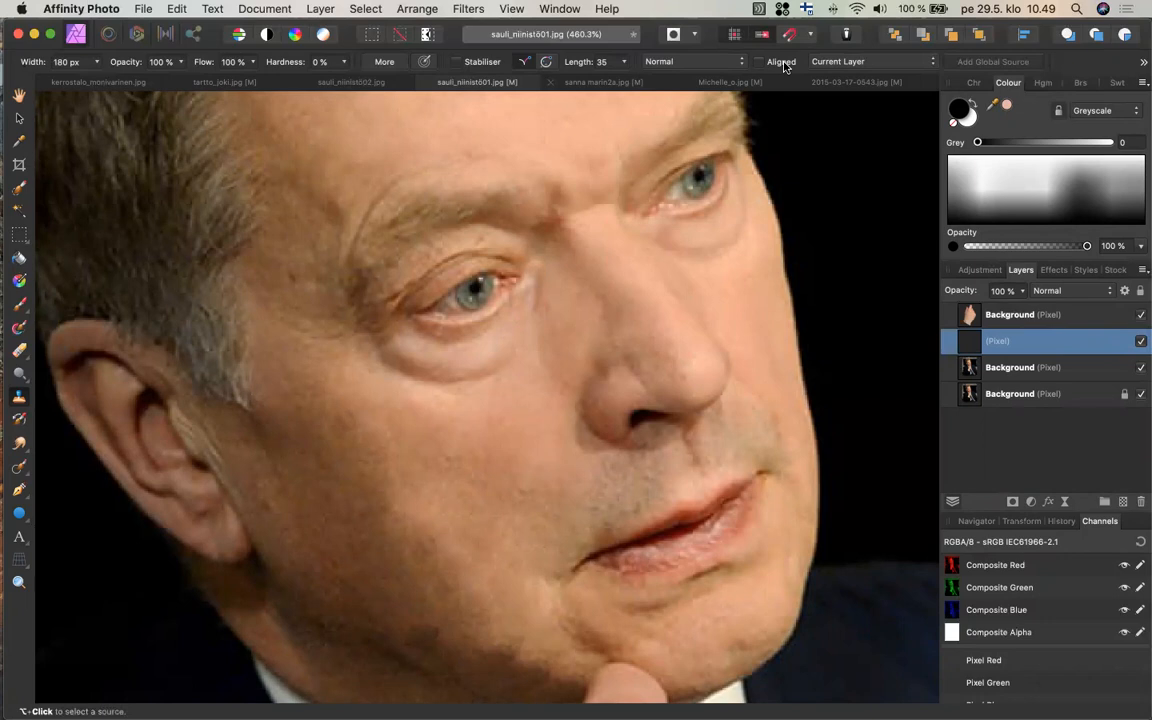
mouse_move(8, 97)
left_click(94, 62)
left_click_drag(94, 82, 72, 81)
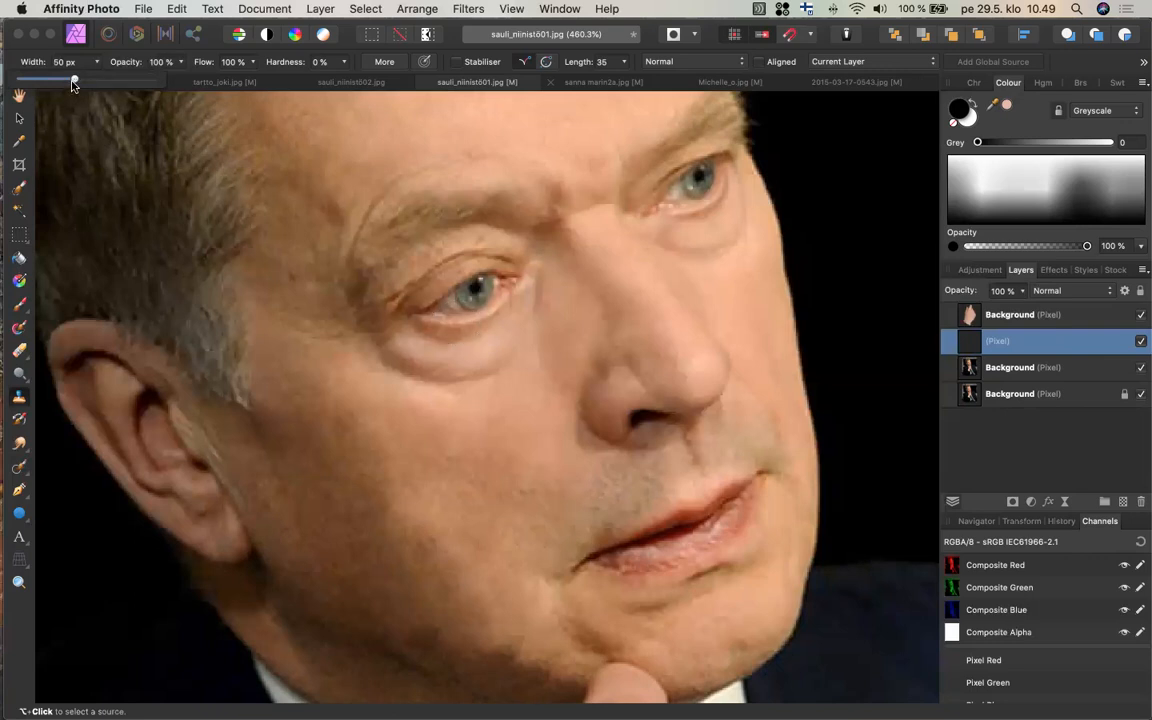
left_click_drag(72, 84, 83, 85)
scroll(209, 142, "up", 3)
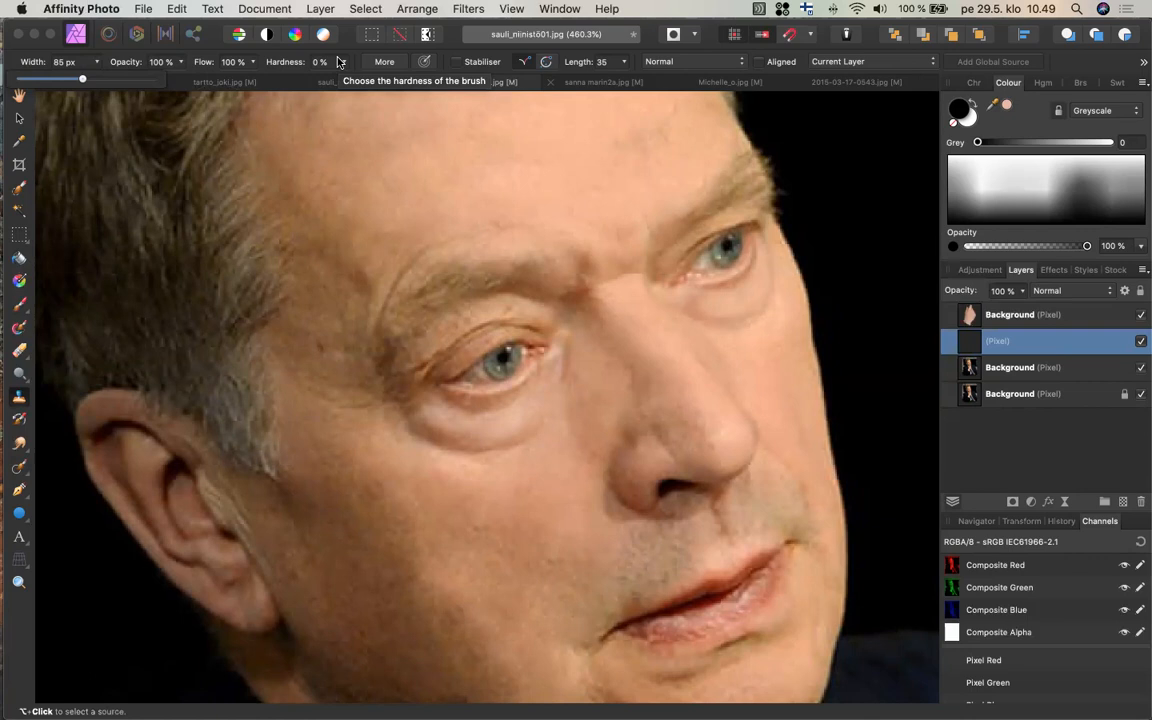
- Set the Clone Brush source dropdown to Current Layer & Below
left_click(912, 62)
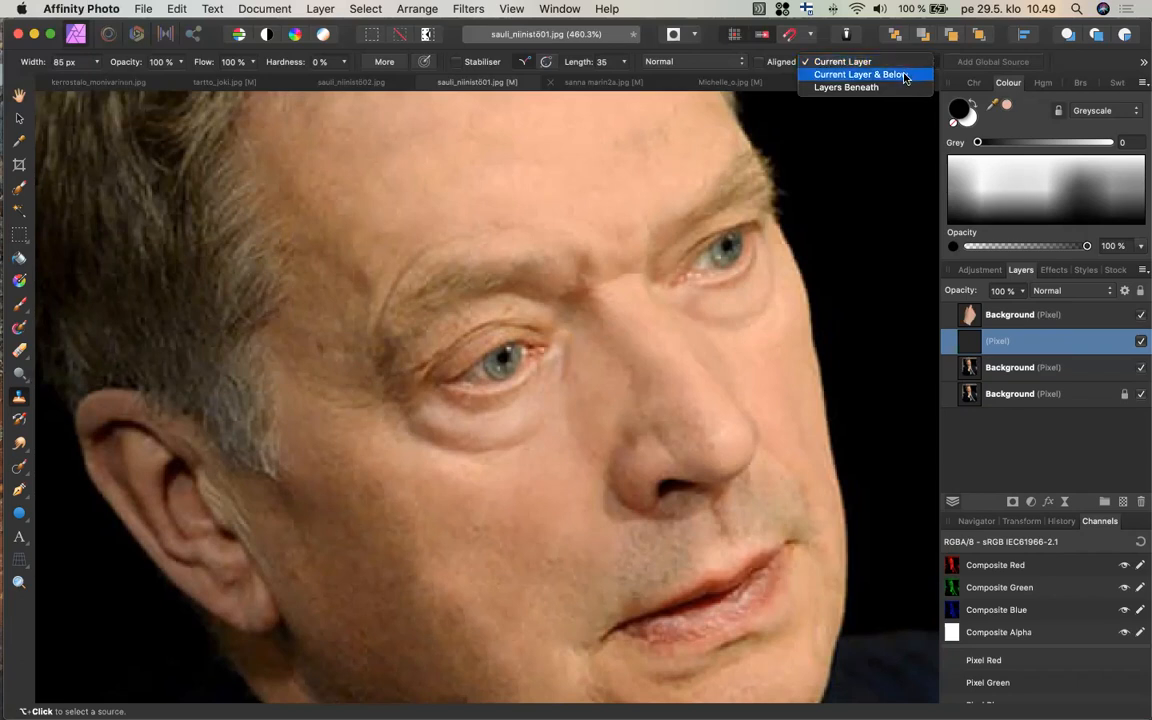
left_click(905, 75)
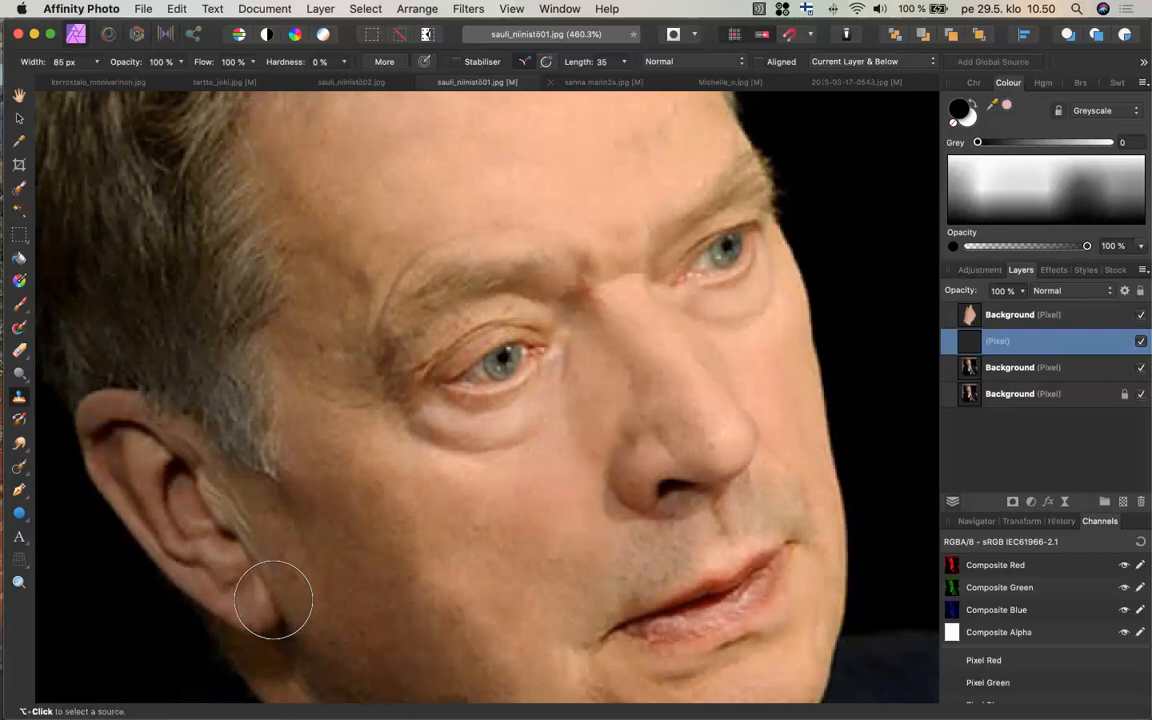
- Sample the eye as clone source and paint a copy onto the forehead, undoing the failed strokes
left_click(503, 356, "alt")
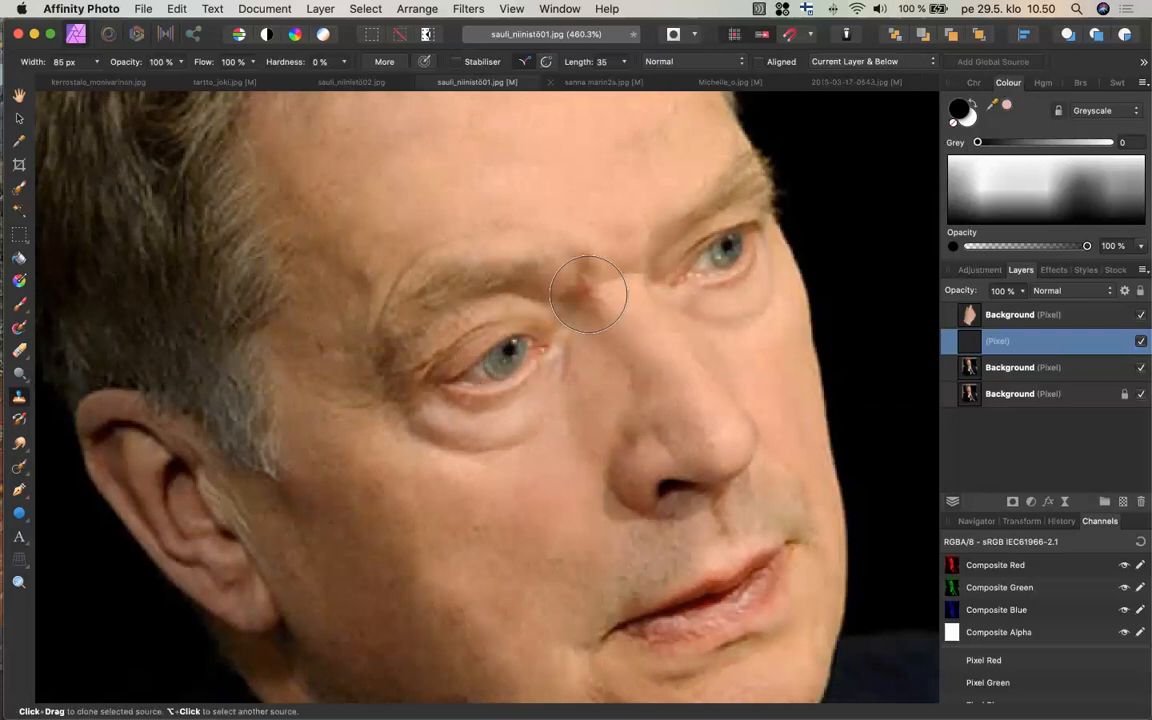
scroll(589, 294, "up", 5)
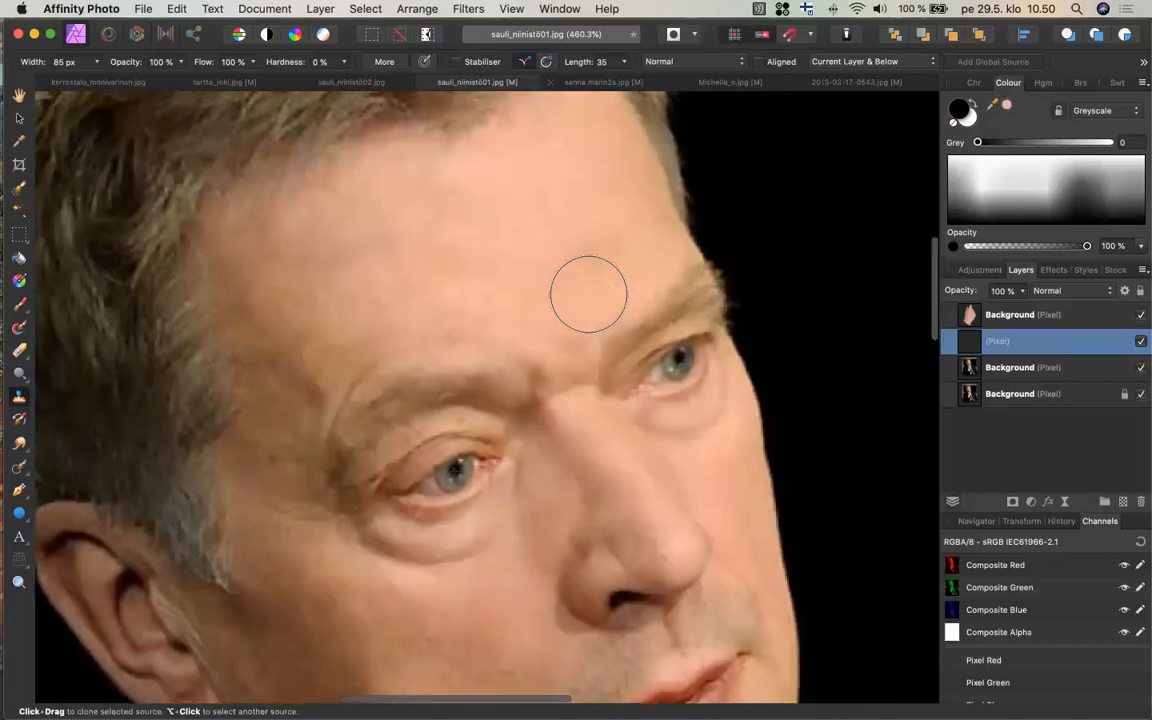
left_click_drag(580, 291, 521, 283)
key("super+z")
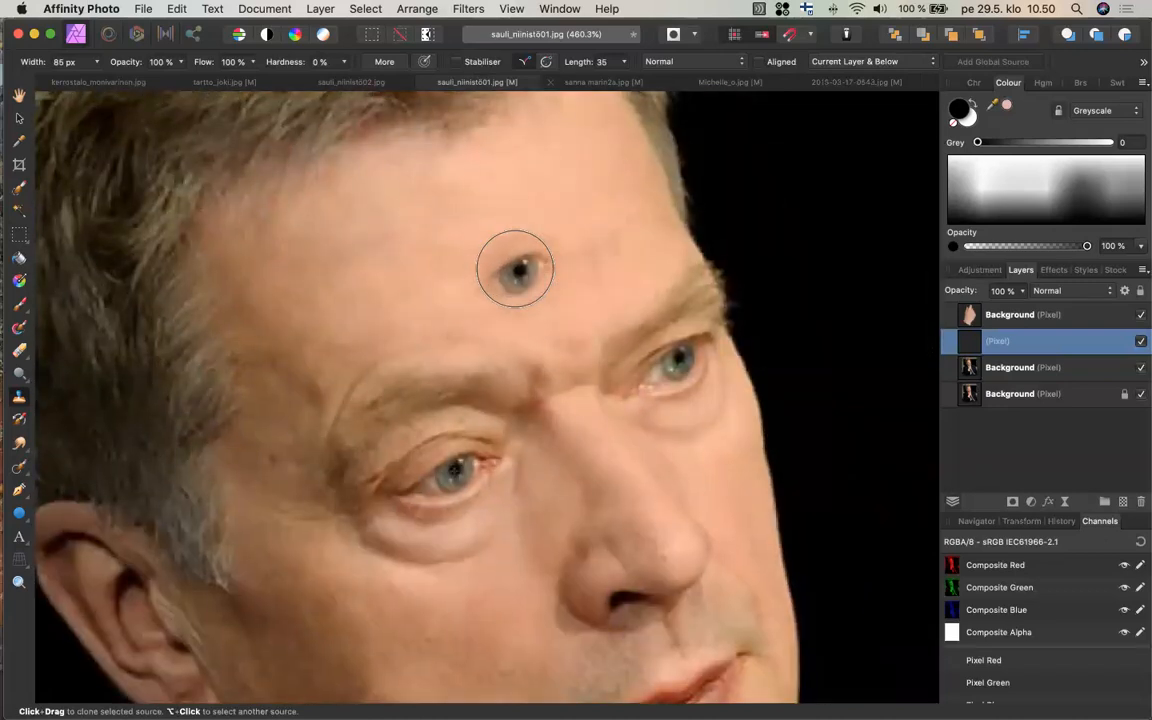
left_click(515, 270, "alt")
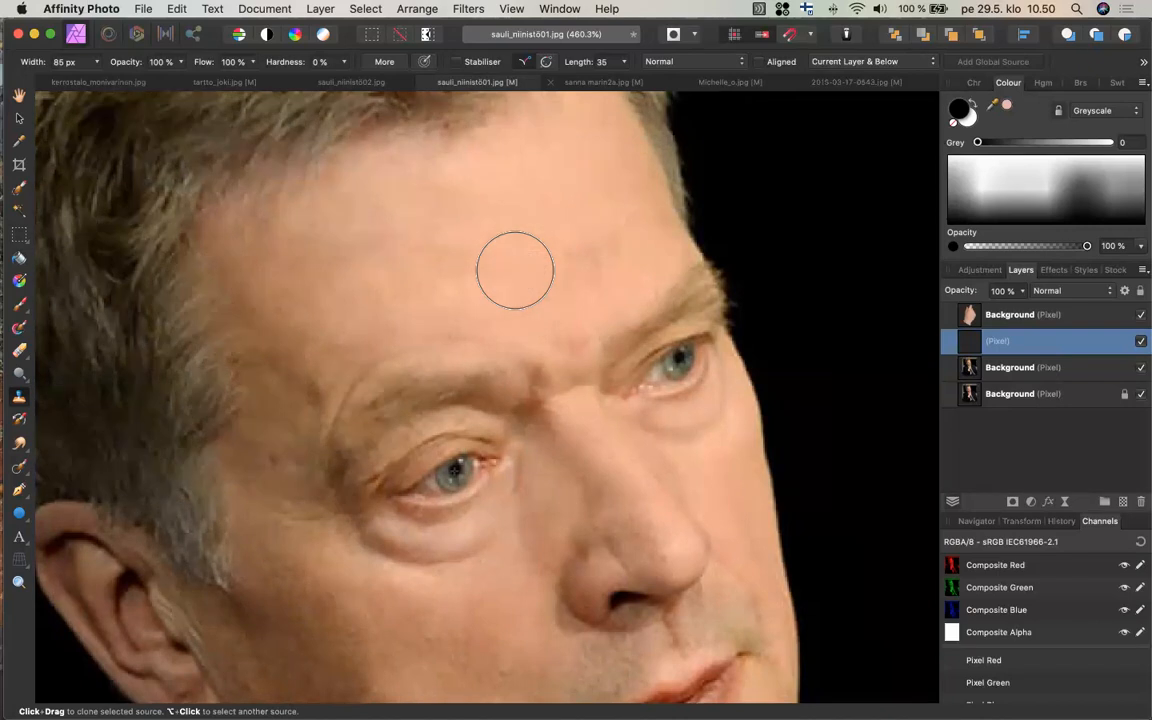
mouse_move(516, 270)
left_mouse_down()
mouse_move(523, 282)
mouse_move(516, 275)
left_mouse_up()
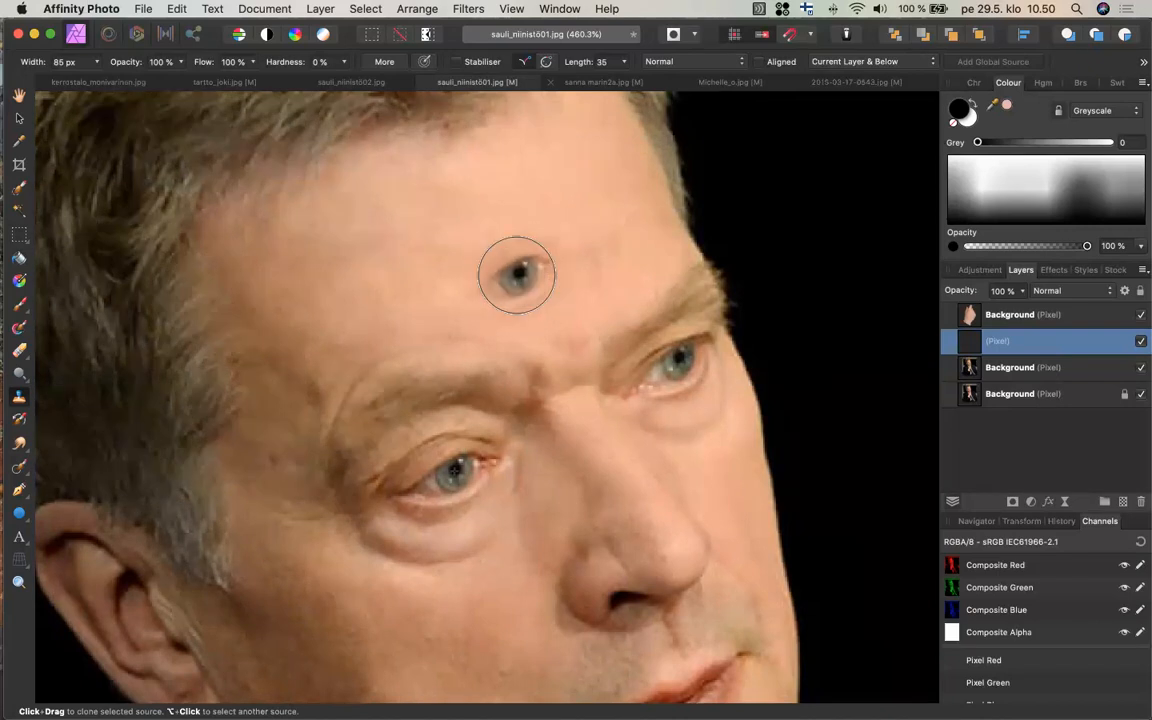
key("super+z")
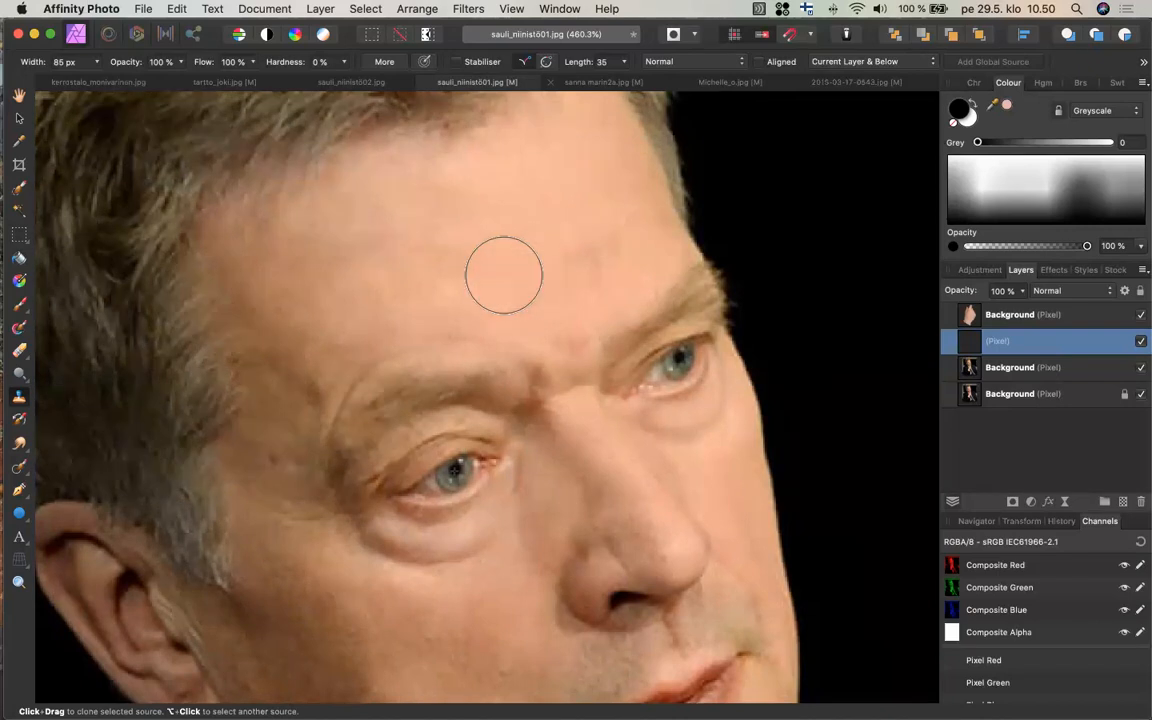
mouse_move(486, 286)
left_mouse_down()
mouse_move(529, 279)
mouse_move(467, 287)
mouse_move(540, 289)
mouse_move(561, 272)
mouse_move(537, 266)
left_mouse_up()
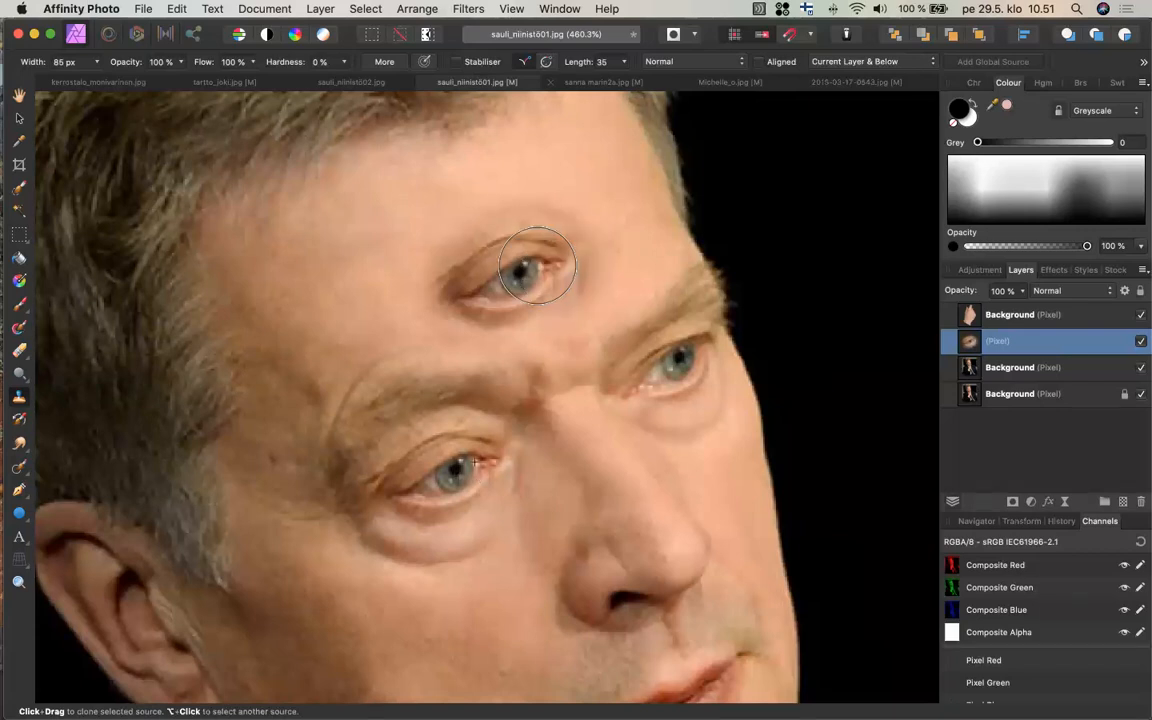
key("super+z")
key("super+z")
left_click_drag(472, 193, 440, 215)
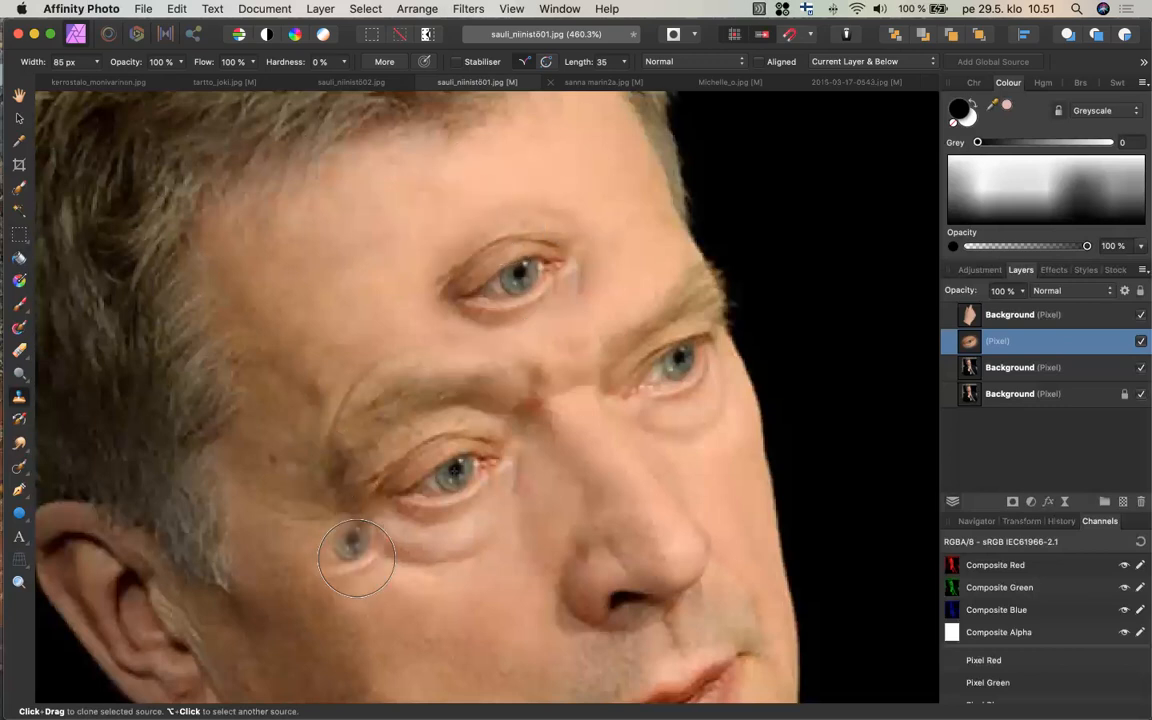
key("super+z")
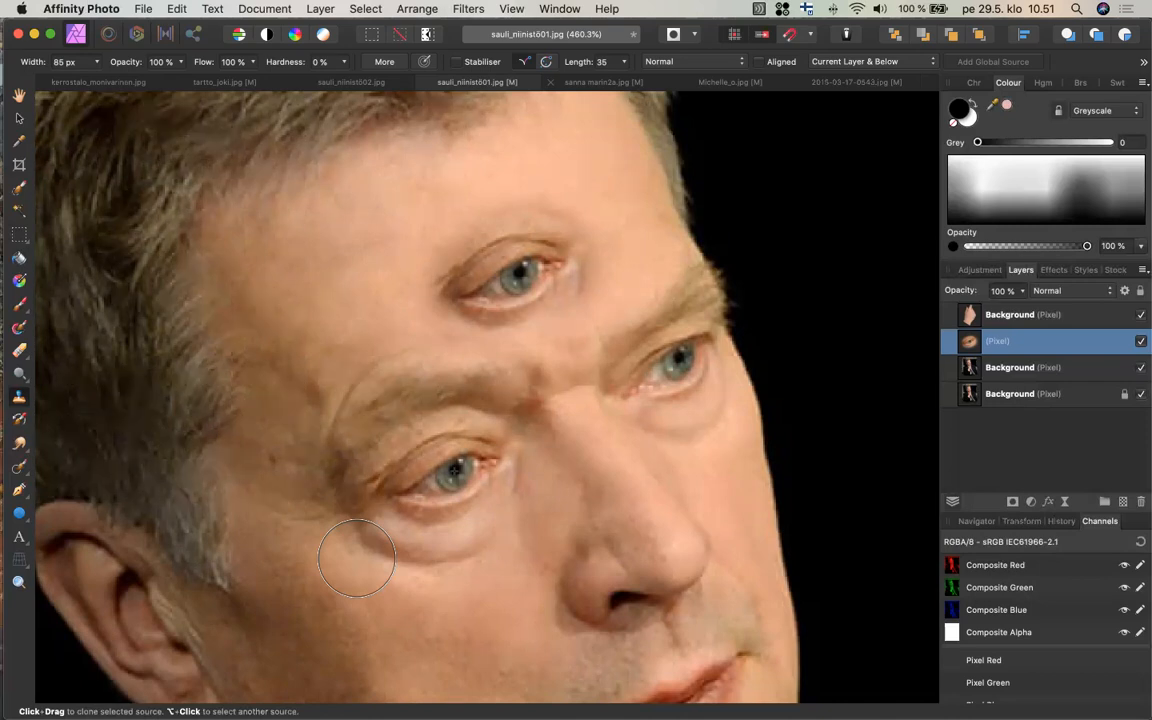
- Toggle the cloned-eye layer off and on to compare, then undo the forehead clone
left_click(1141, 343)
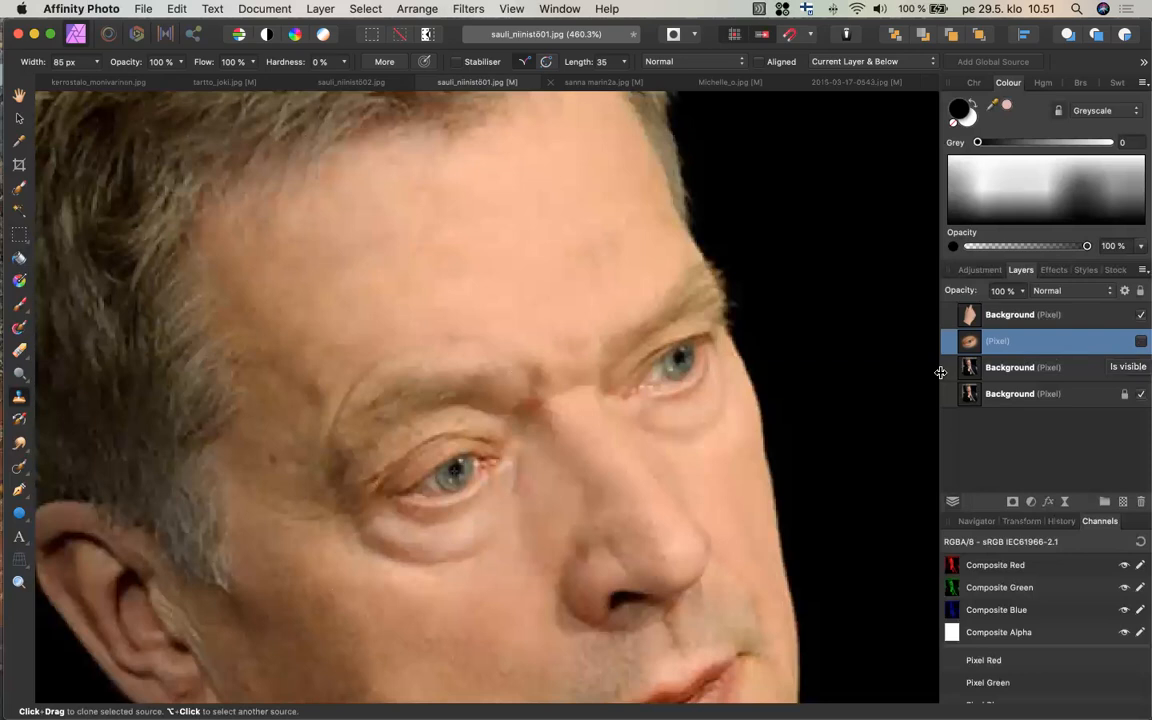
scroll(818, 393, "down", 3)
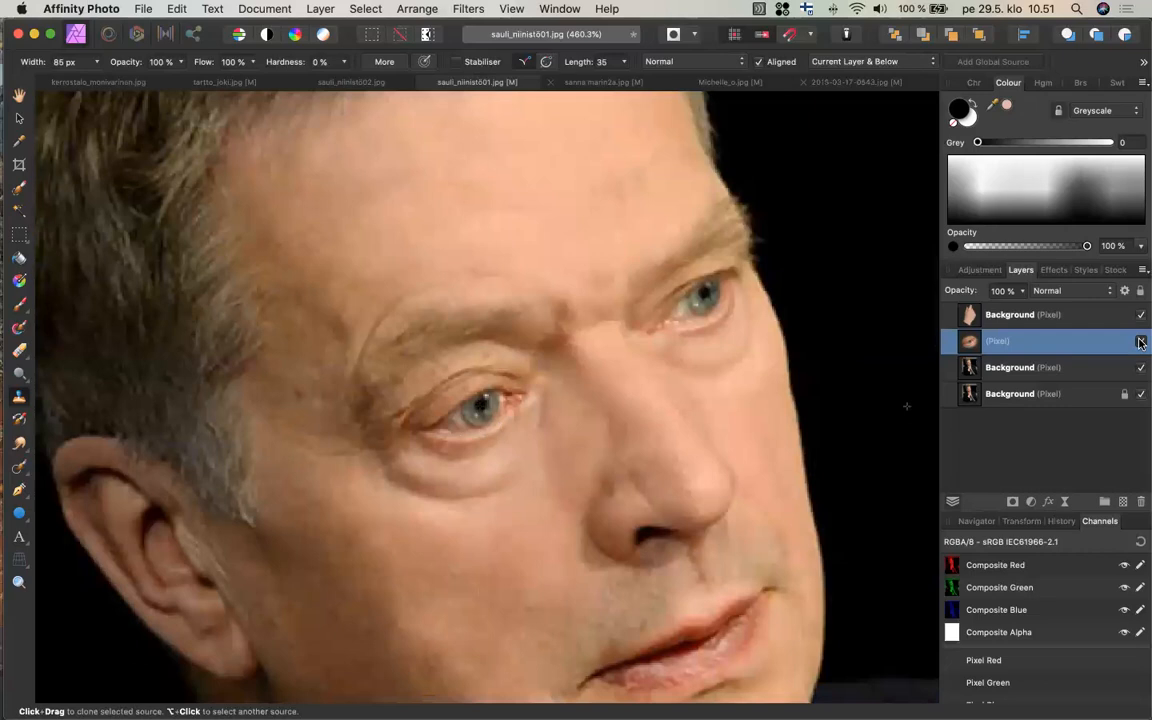
left_click(1140, 342)
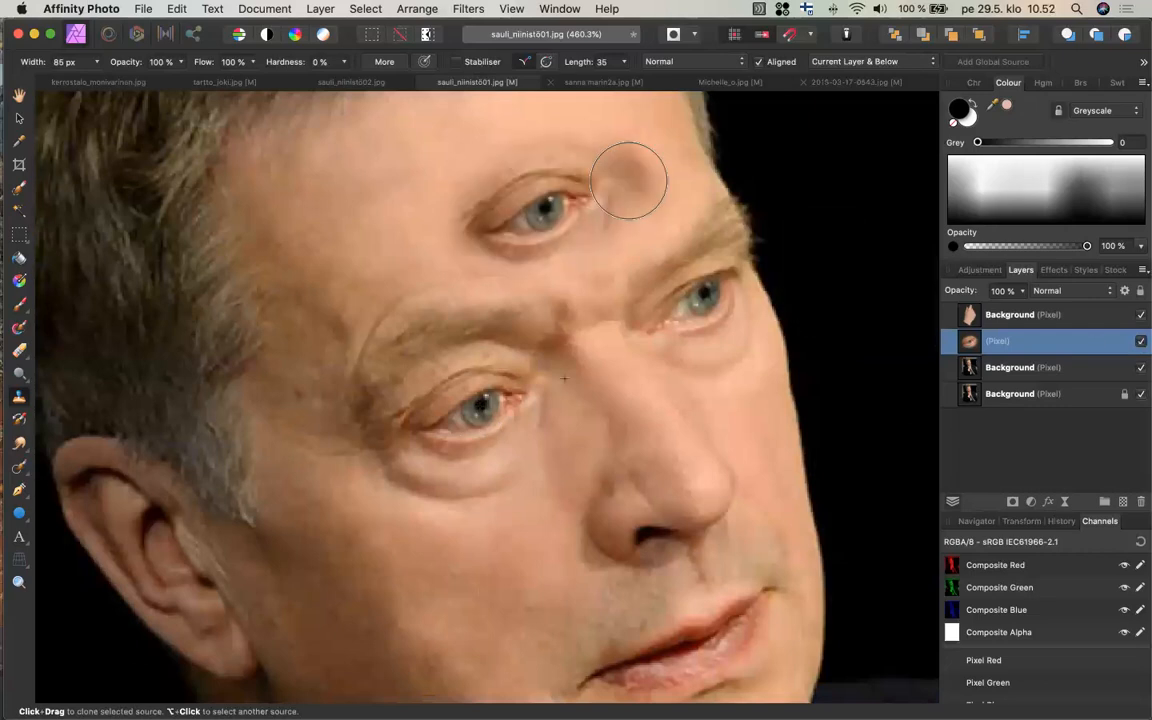
key("super+z")
key("super+z")
key("super+z")
key("super+z")
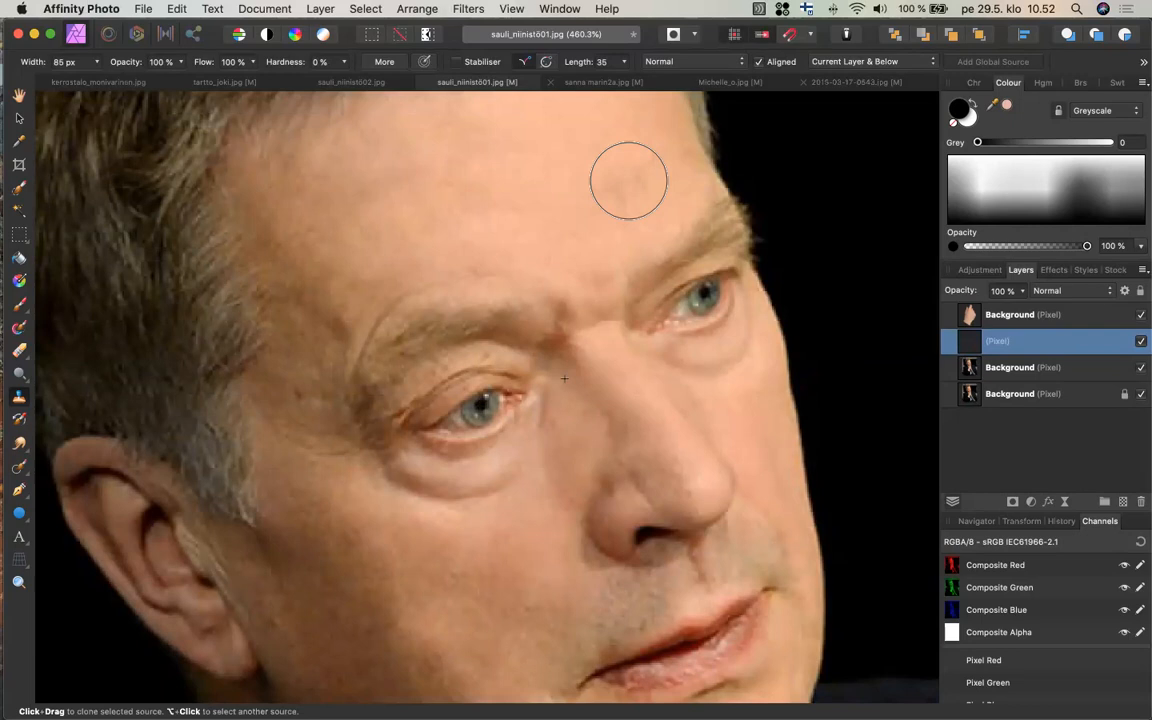
- Clone the left eye area in place onto the pixel layer, undoing the first attempts
left_click_drag(460, 413, 488, 399)
left_click(588, 360)
key("super+z")
key("super+z")
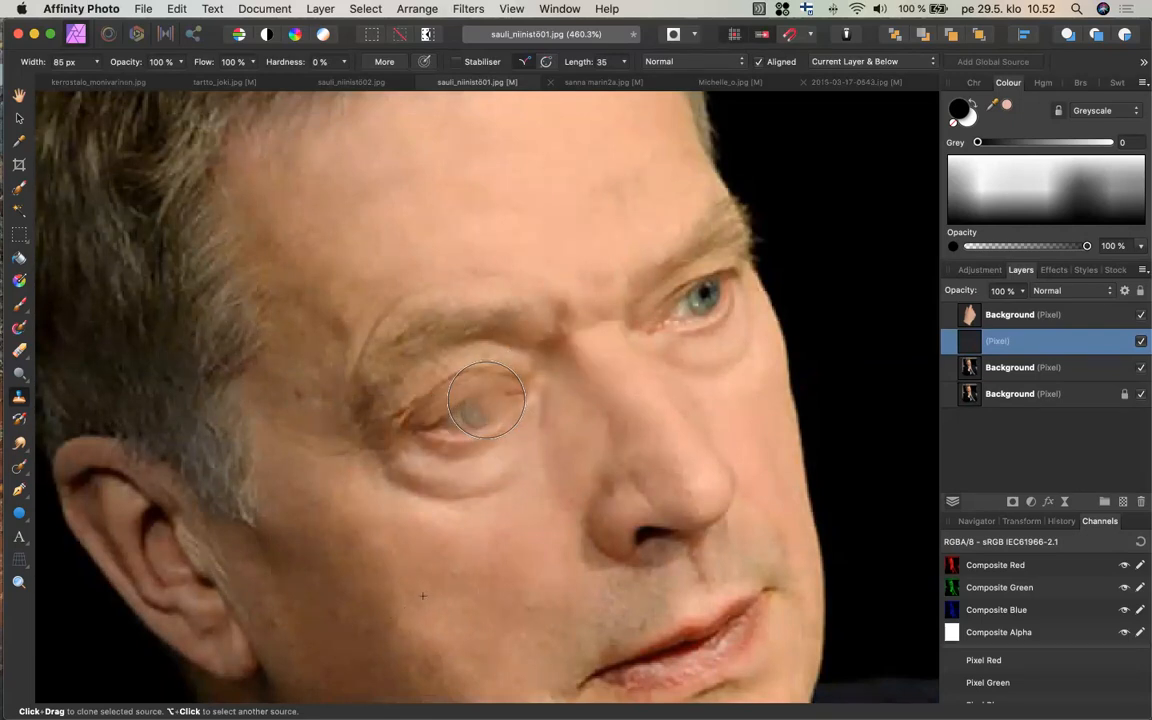
key("super+z")
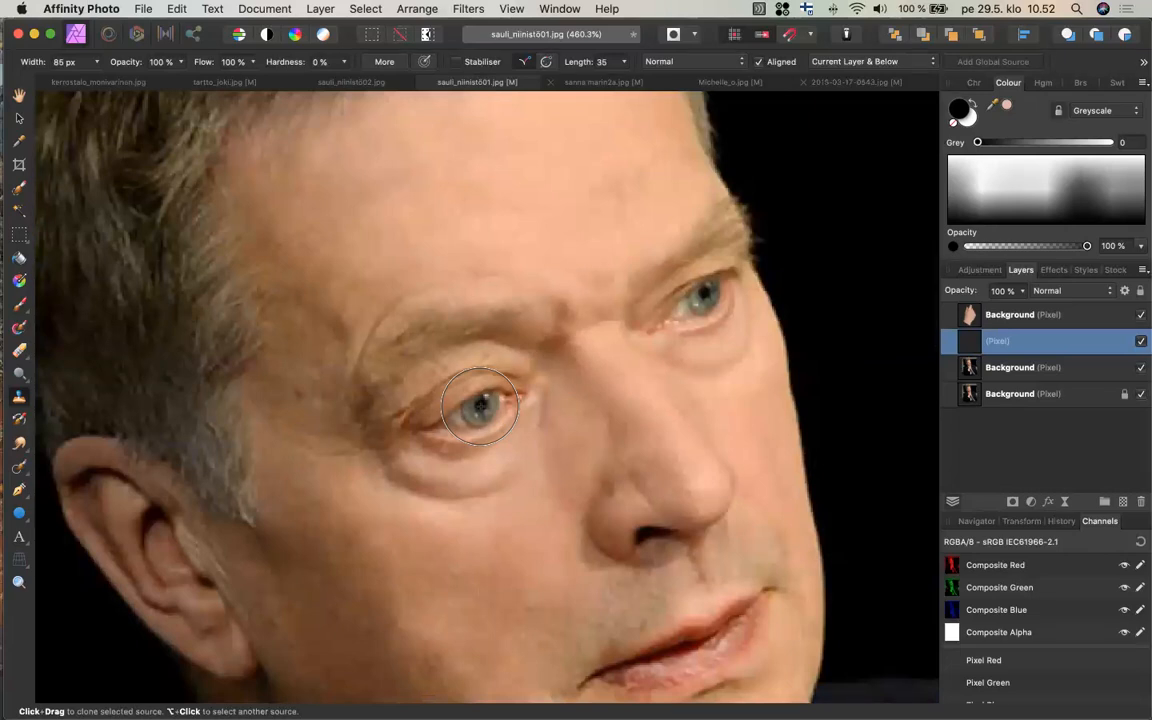
mouse_move(447, 418)
left_mouse_down()
mouse_move(463, 404)
mouse_move(495, 413)
mouse_move(383, 382)
mouse_move(522, 390)
mouse_move(479, 399)
mouse_move(493, 449)
left_mouse_up()
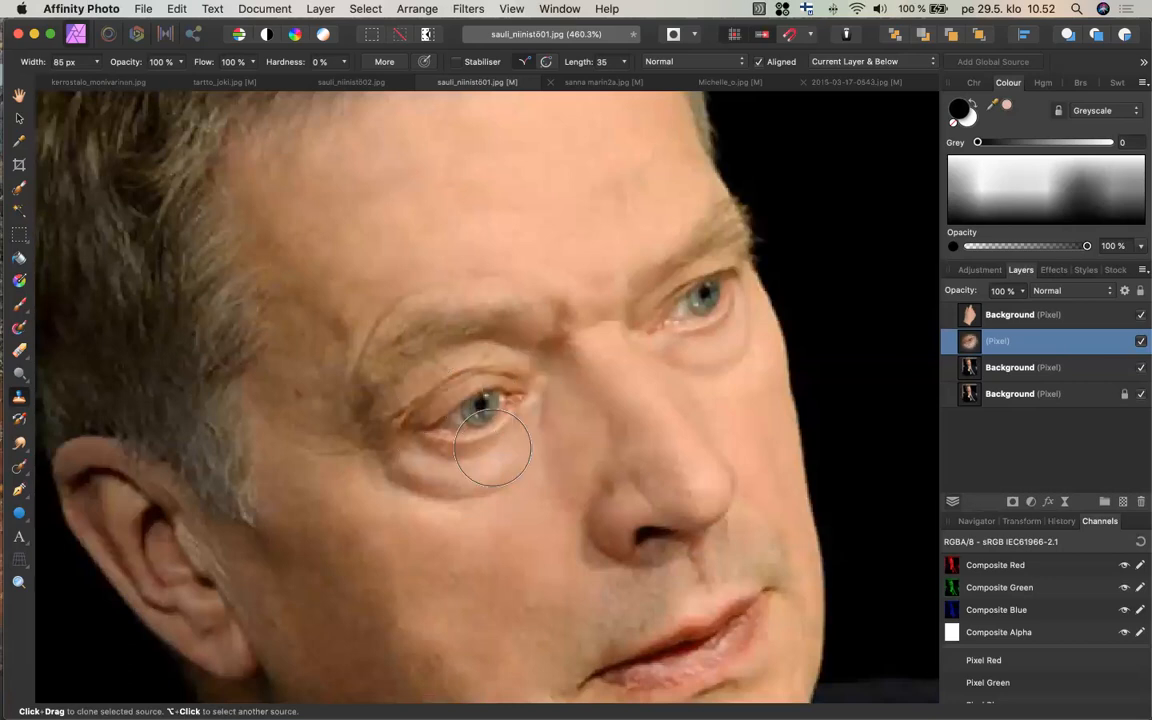
left_click(494, 448, "alt")
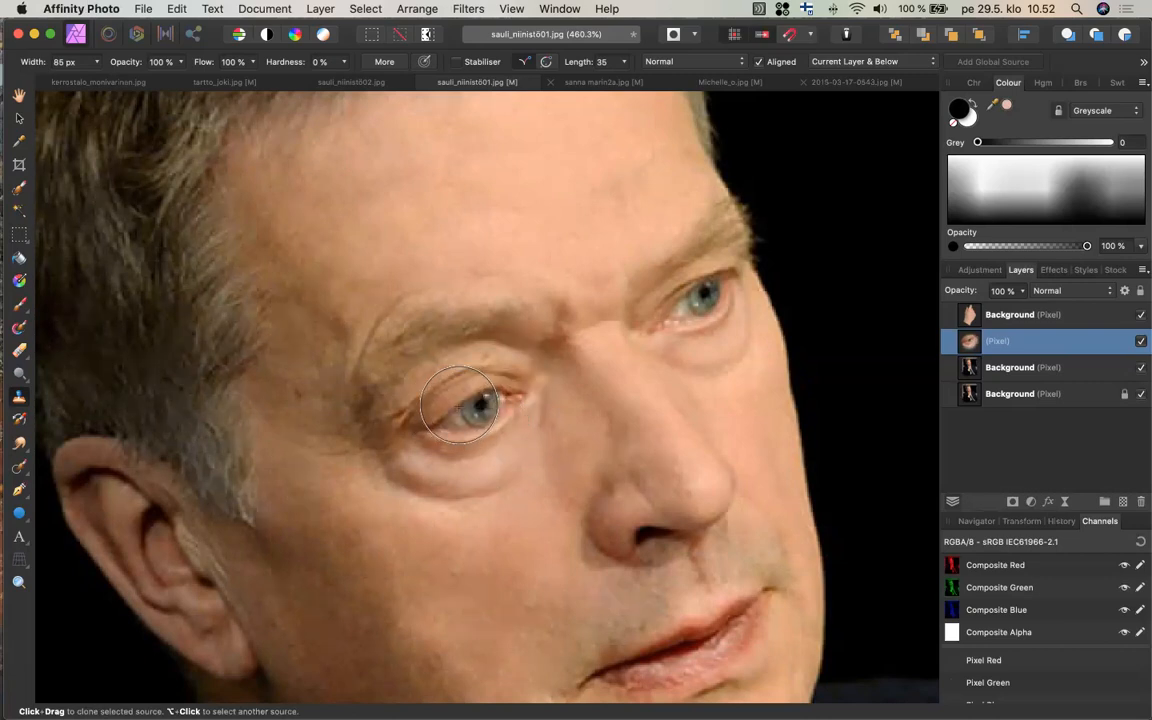
- Sample the right eye and clone its area in place onto the pixel layer
left_click(710, 306)
left_click(675, 309, "alt")
mouse_move(726, 275)
left_mouse_down()
mouse_move(664, 319)
mouse_move(701, 333)
mouse_move(725, 291)
mouse_move(716, 240)
left_mouse_up()
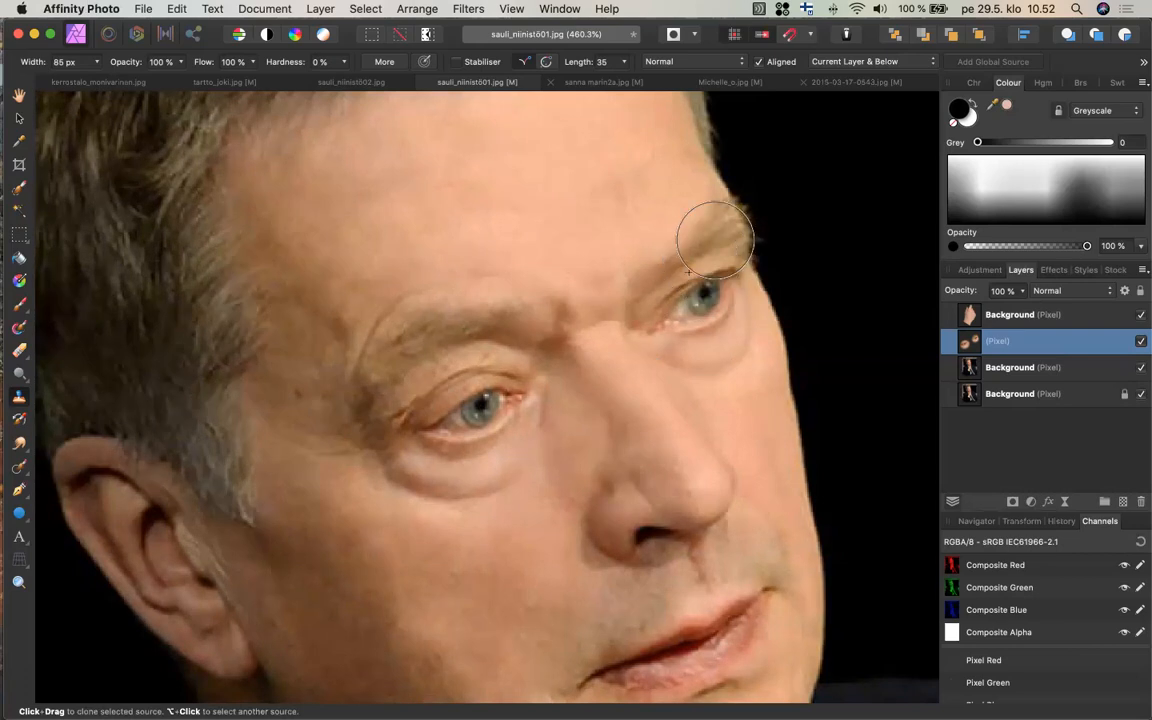
left_click(655, 301, "alt")
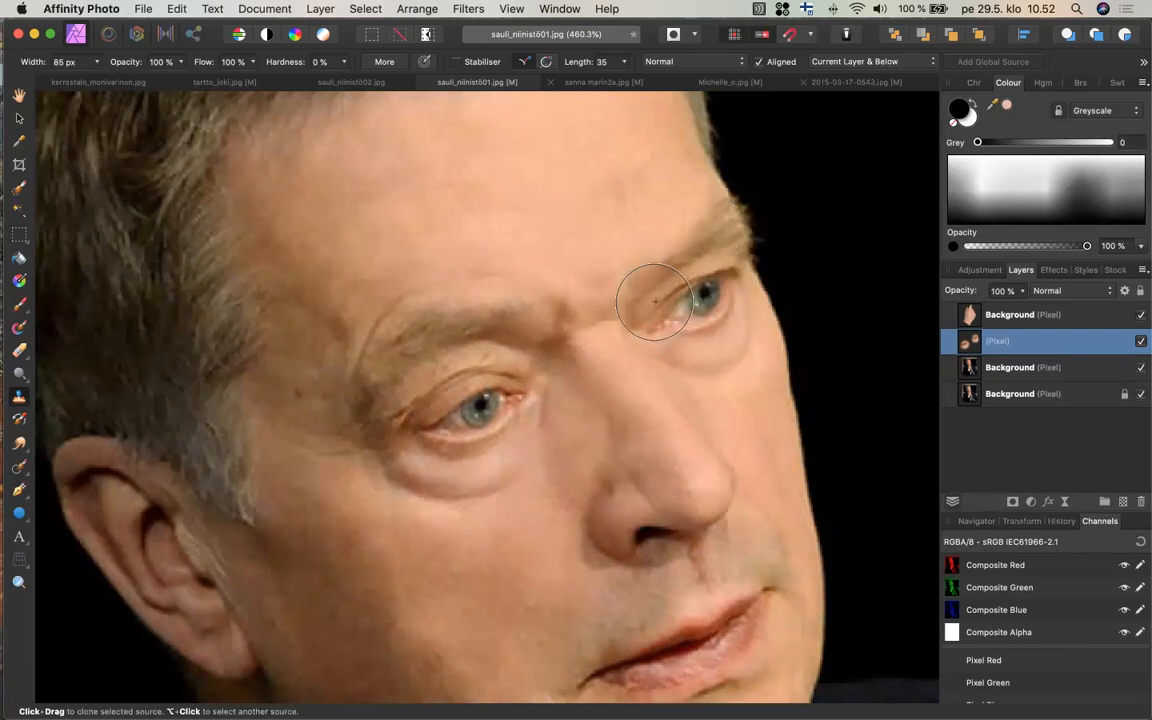
- Hide the Background layer to view the cloned eyes alone, then show it again
left_click(1141, 368)
left_click(1141, 368)
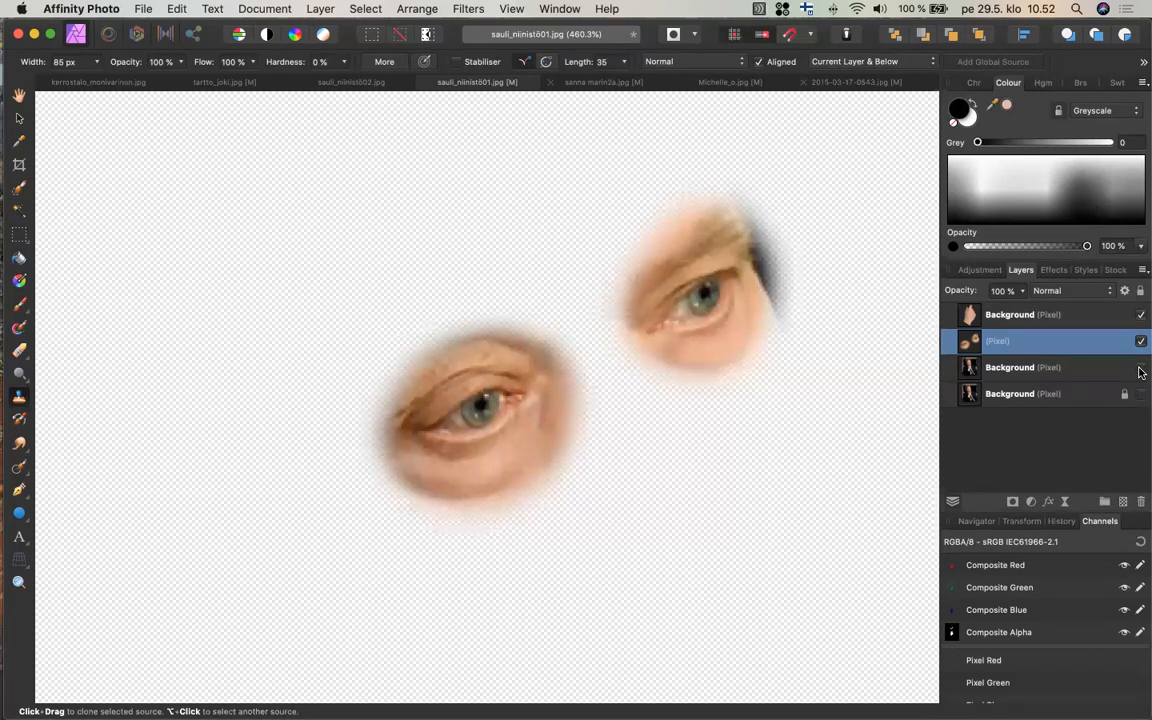
left_click(1141, 368)
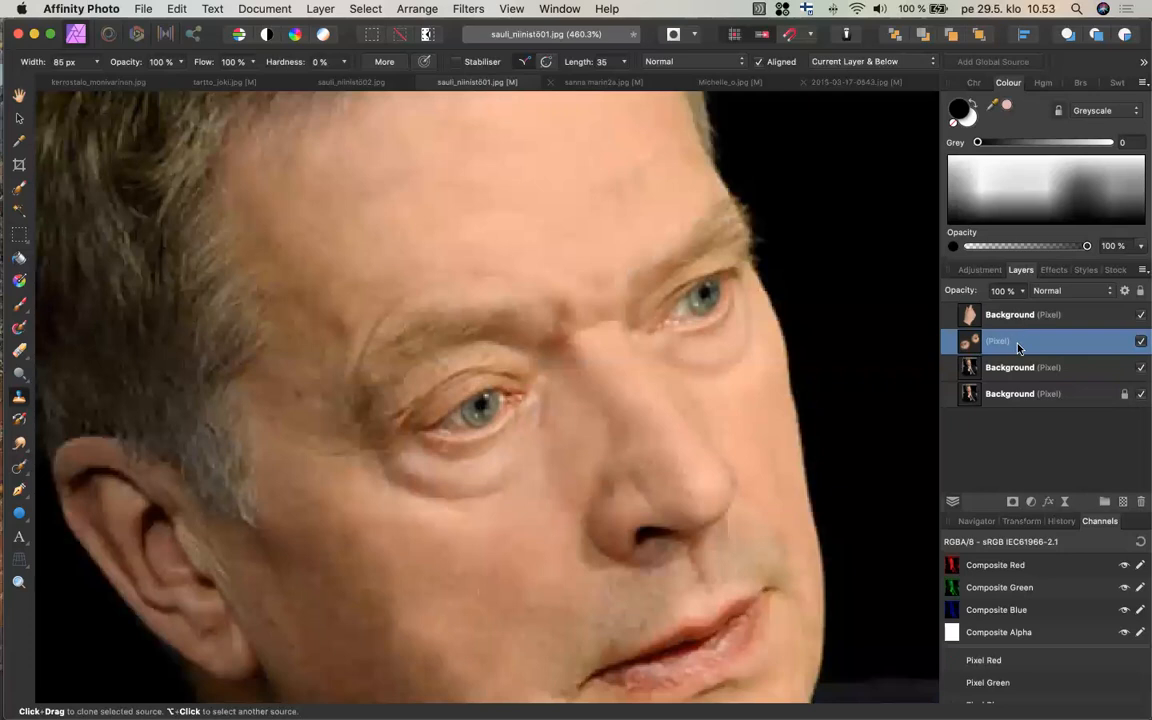
- Add a Brightness/Contrast adjustment at about 18% brightness nested inside the cloned-eye layer
left_click(1030, 503)
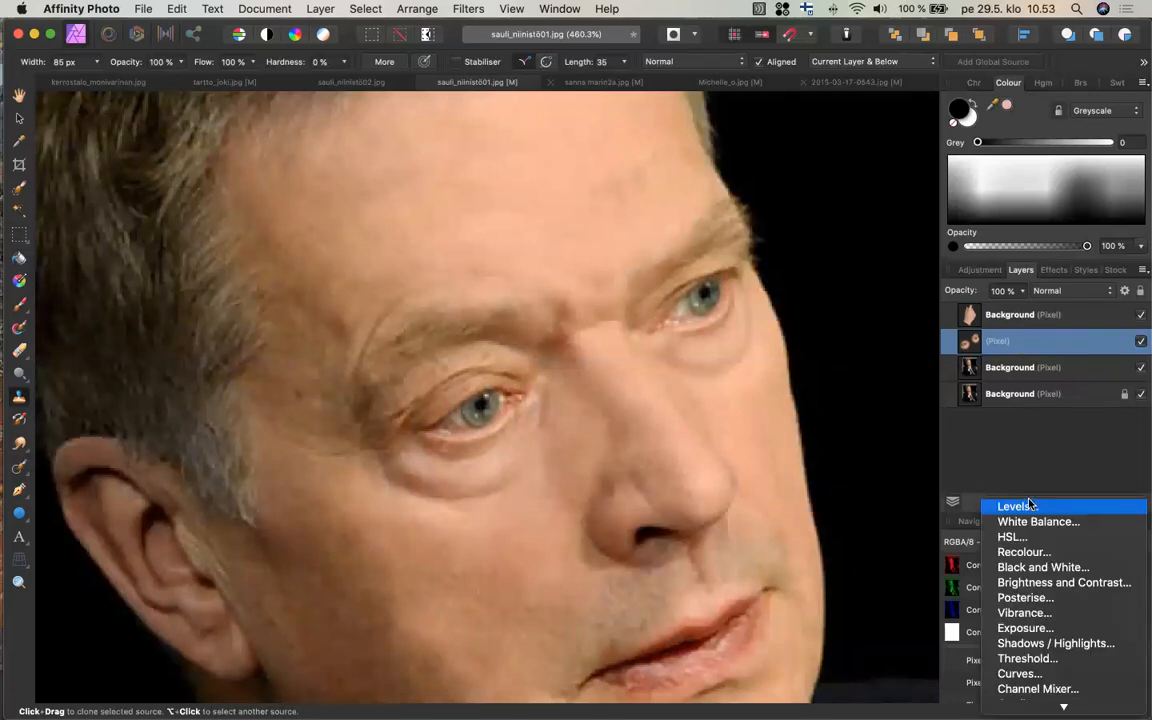
left_click(1046, 584)
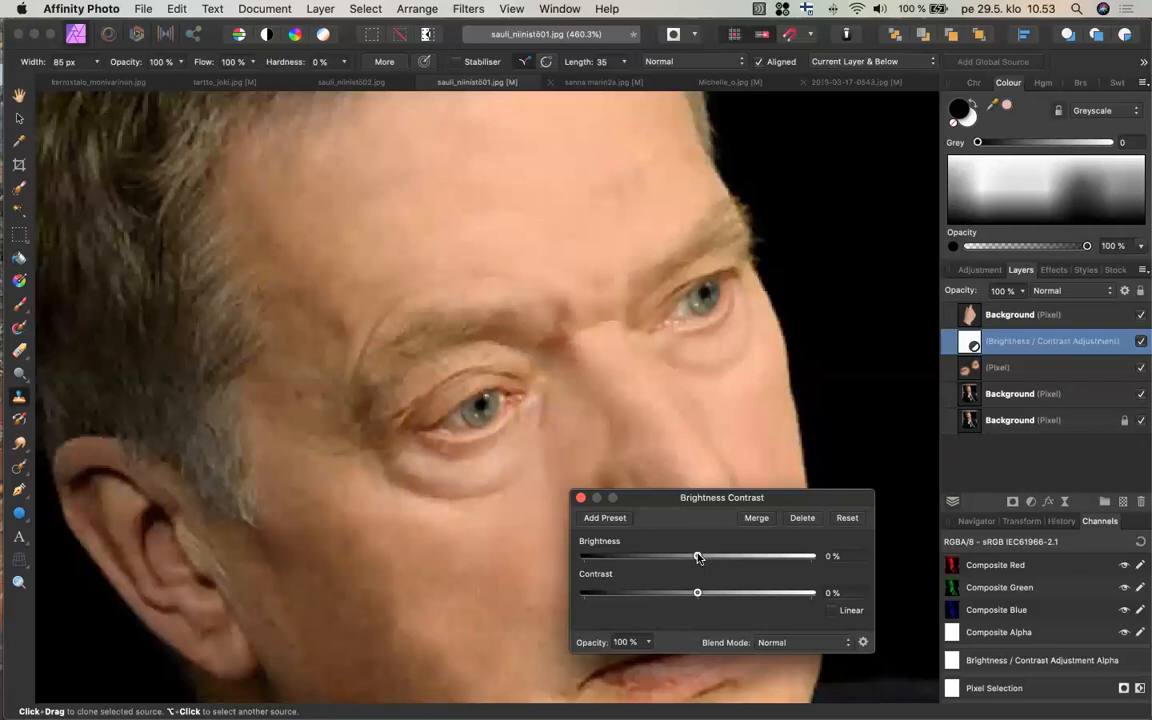
left_click_drag(697, 557, 717, 557)
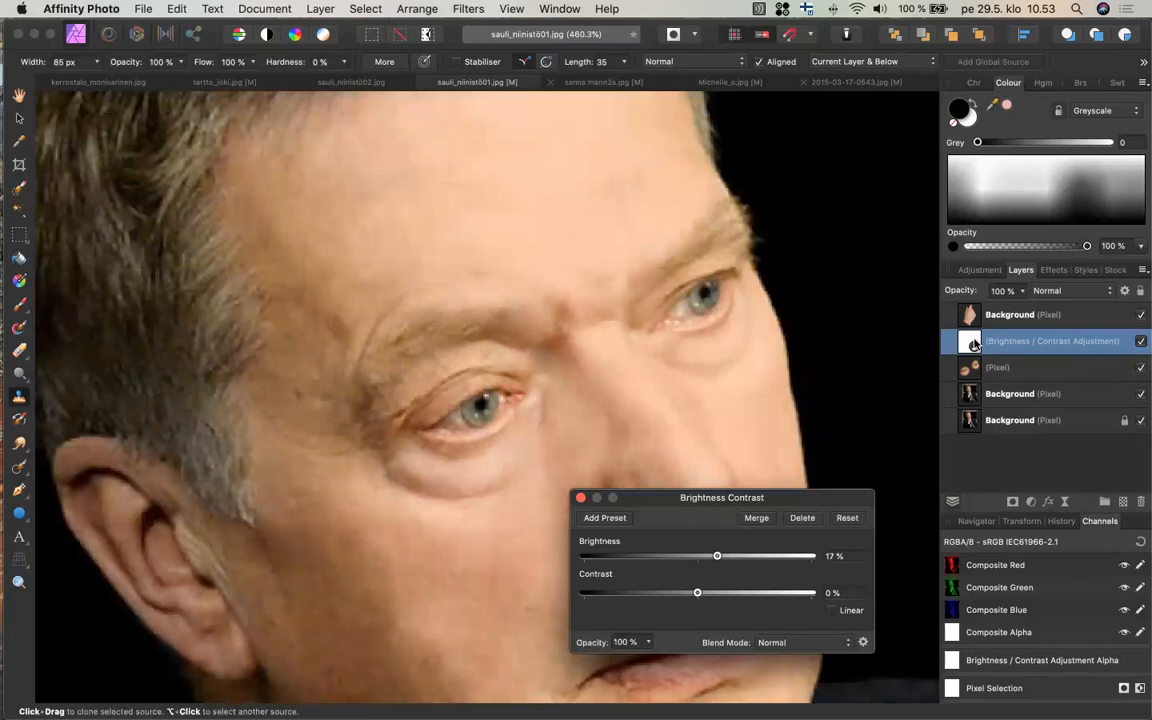
left_click_drag(973, 344, 975, 370)
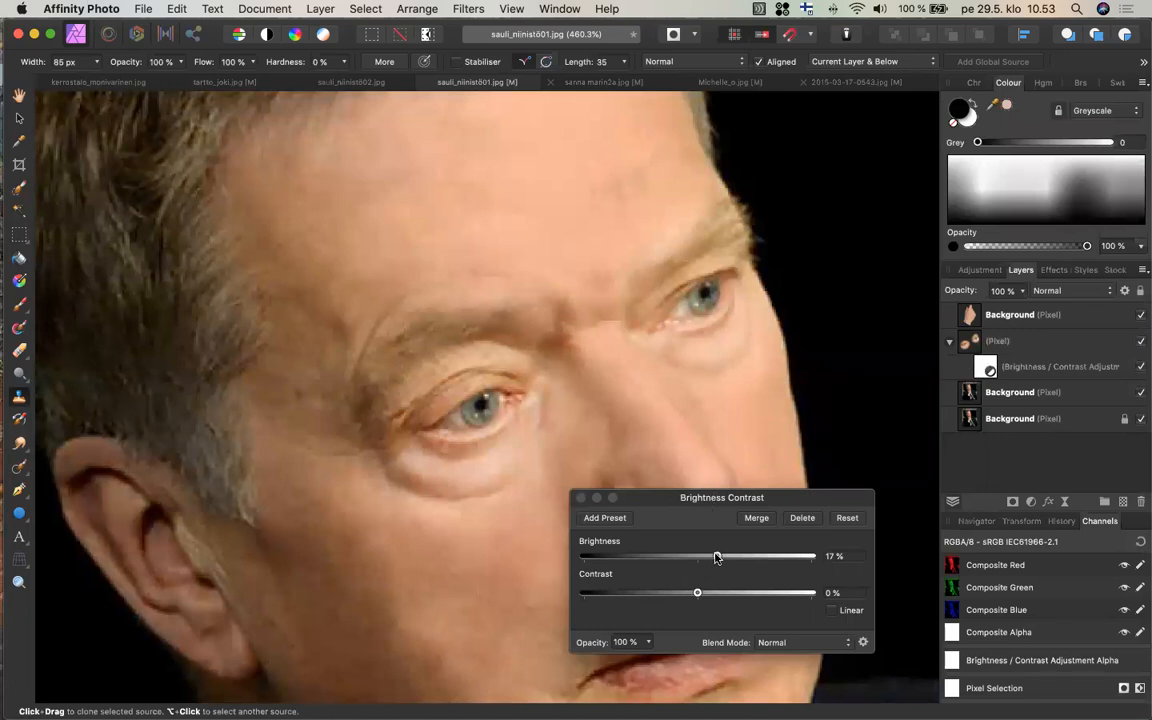
left_click_drag(715, 558, 715, 560)
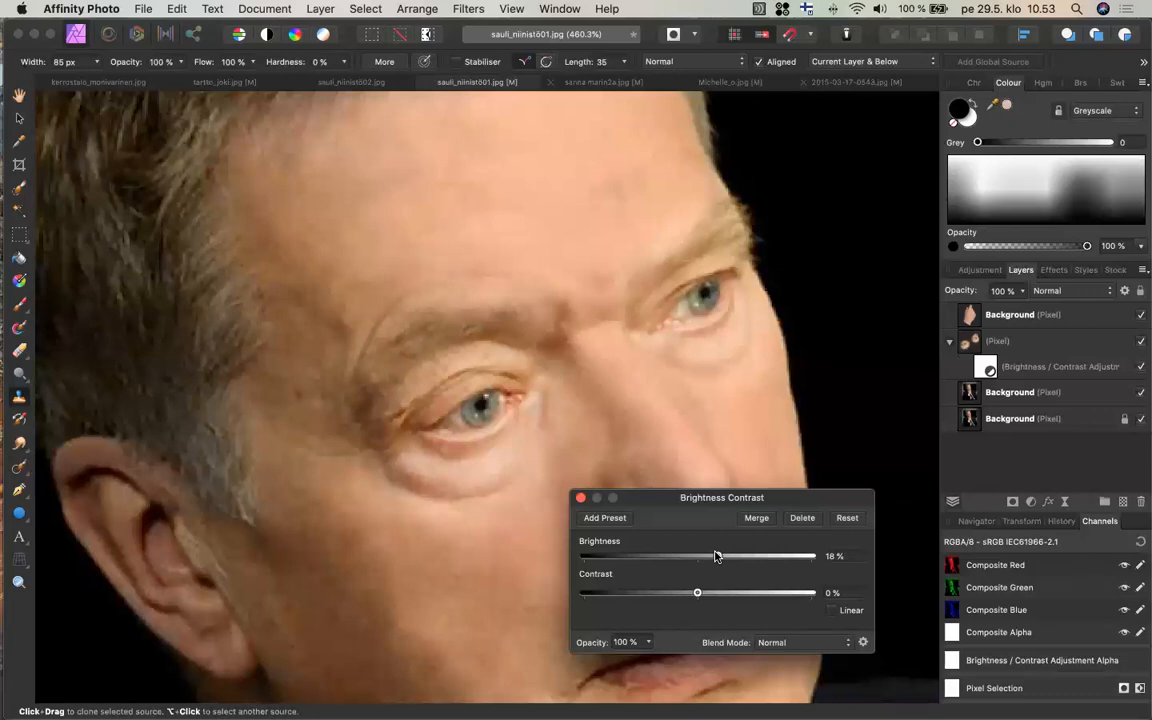
left_click(581, 499)
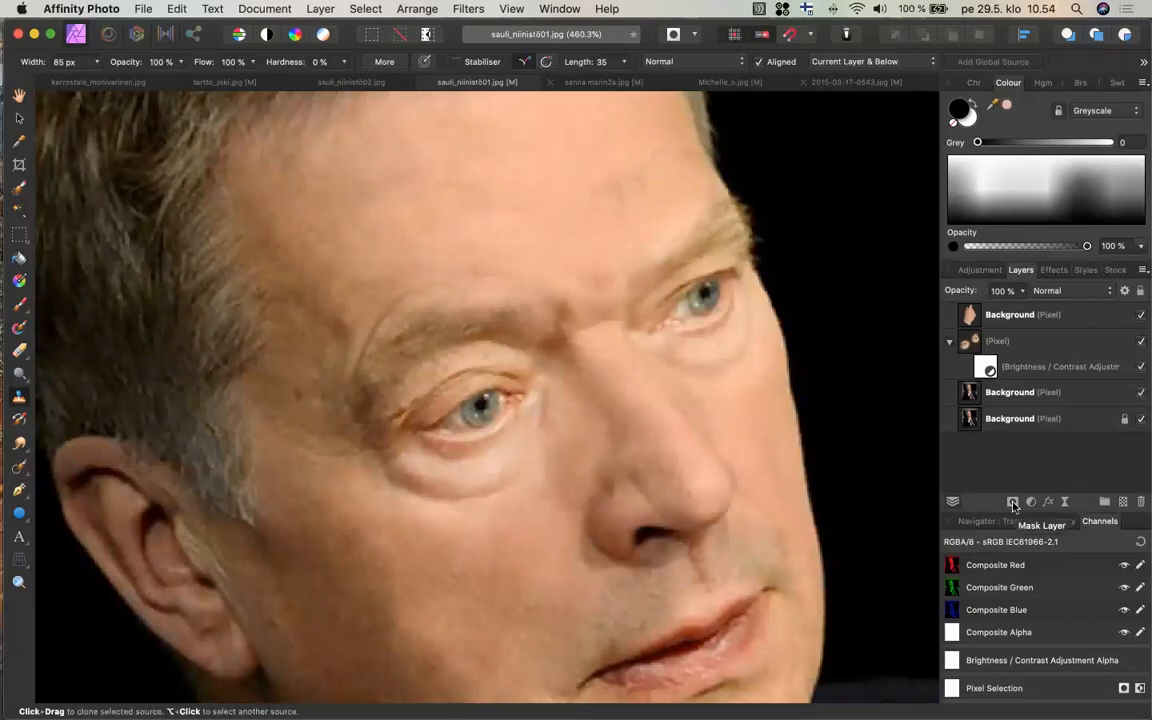
- Add a mask to the cloned-eye layer, switch to the Paint Brush and select the mask
left_click(977, 342)
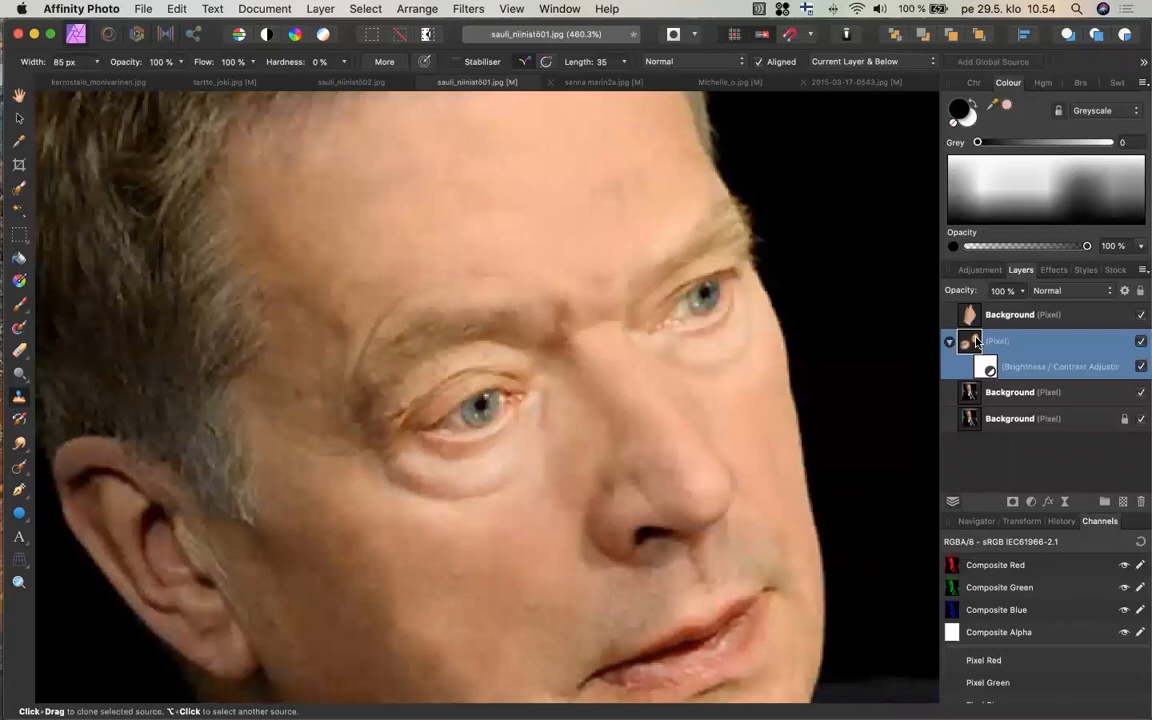
left_click(1013, 502)
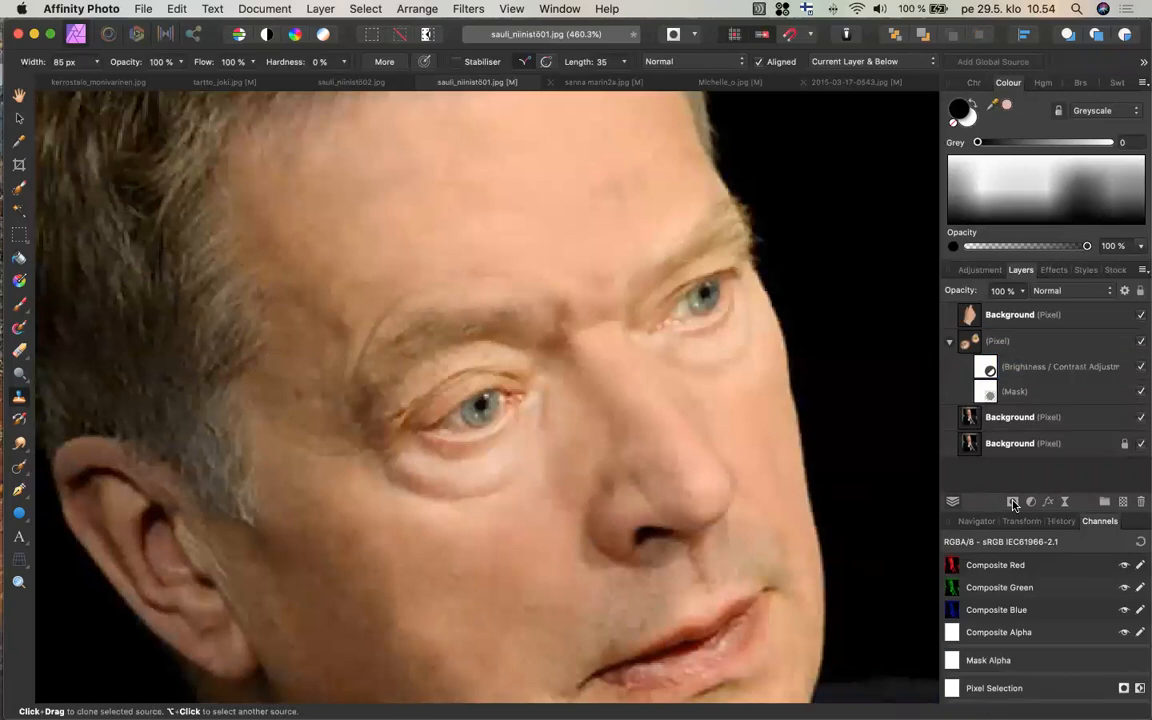
left_click(530, 460, "alt")
left_click_drag(447, 501, 400, 450)
left_click(442, 499, "alt")
key("super+z")
key("super+z")
key("super+z")
left_click(18, 305)
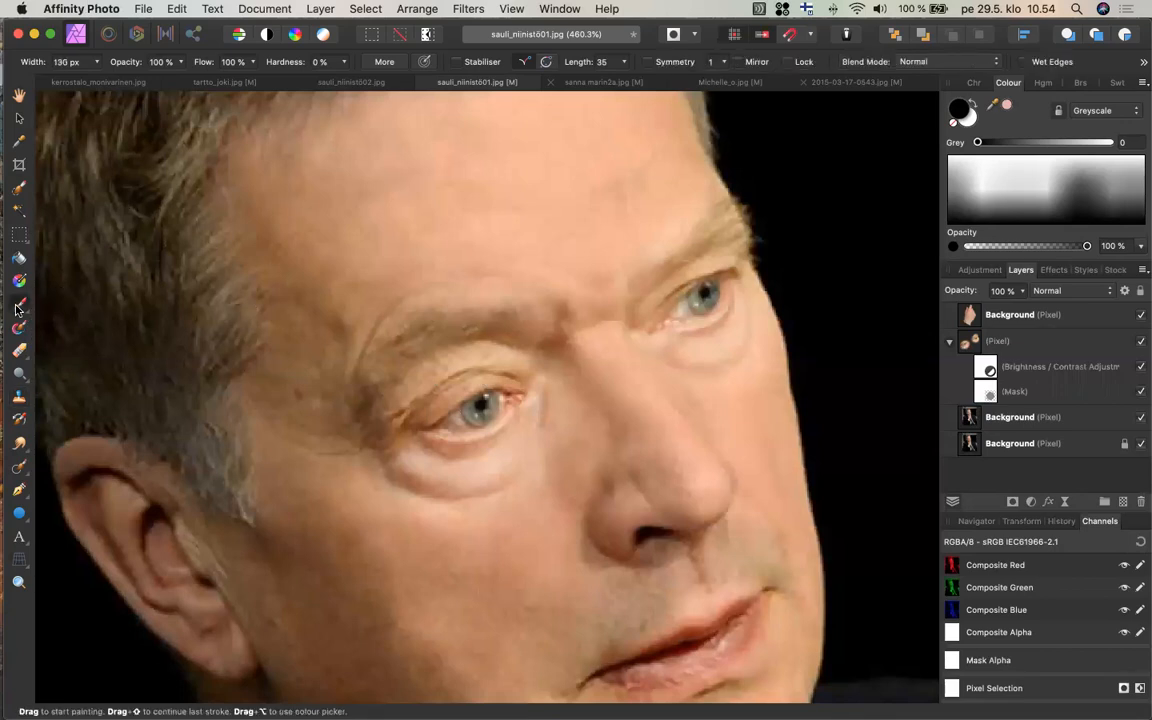
left_click(985, 393)
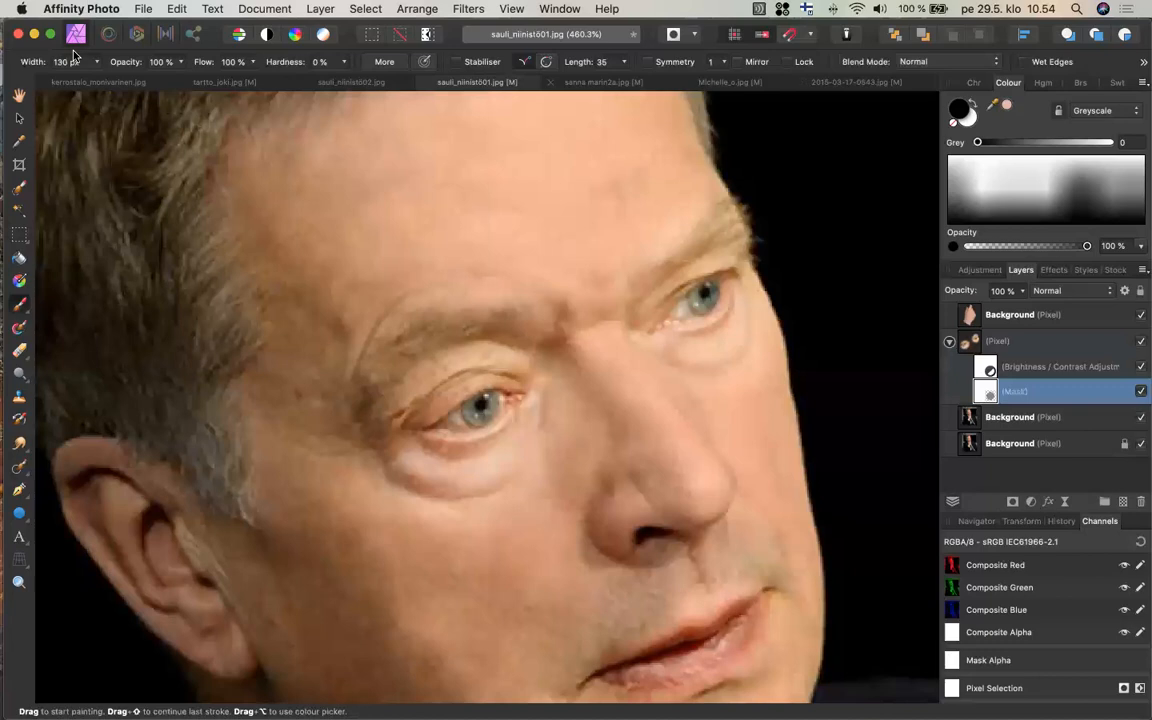
- Hide both Background layers, select the mask, and paint out the left part of the right eye patch
left_click(1141, 419)
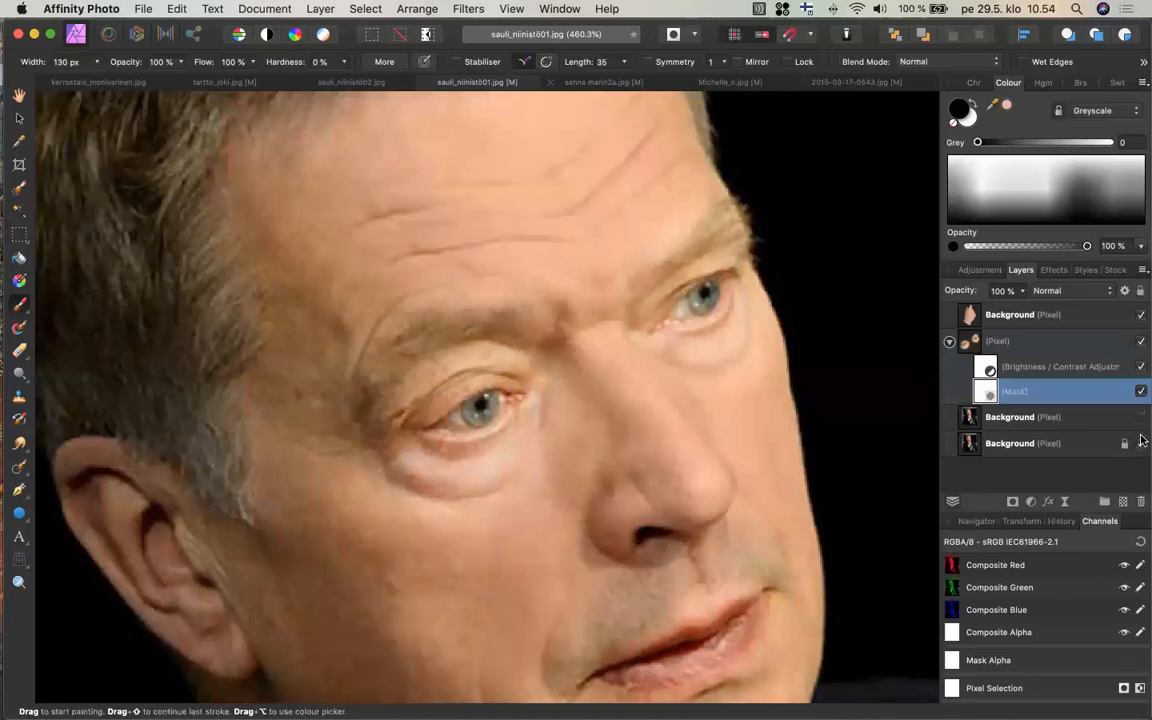
left_click(1141, 444)
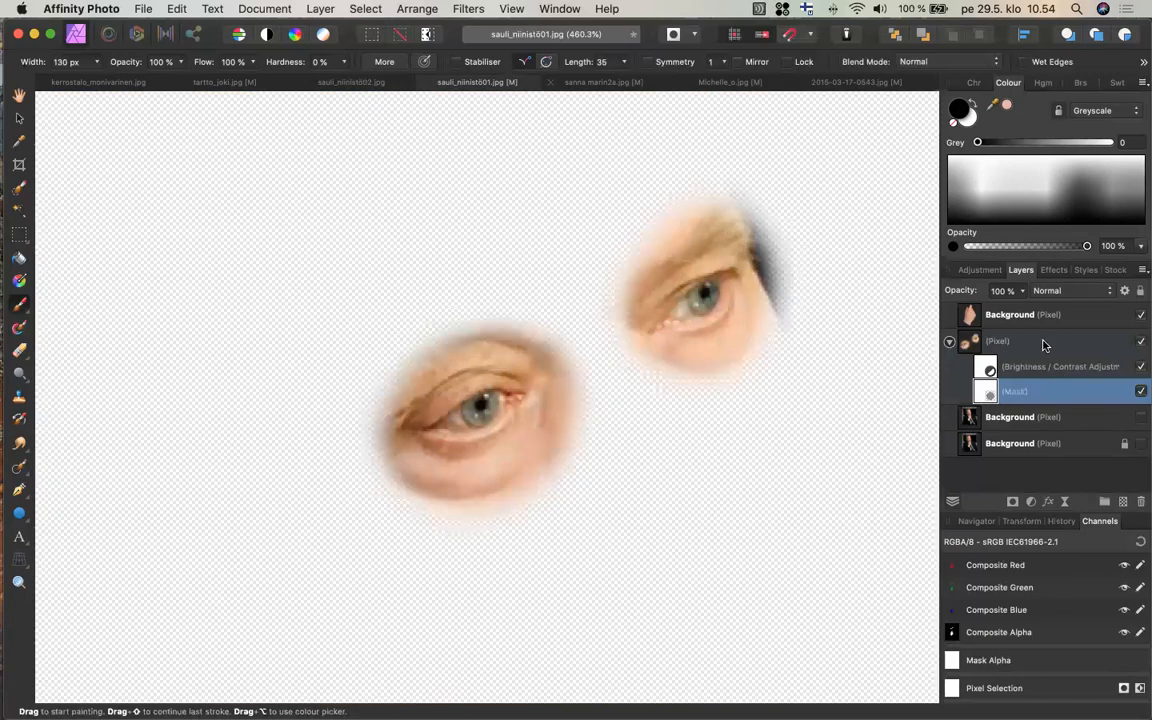
left_click(1043, 345)
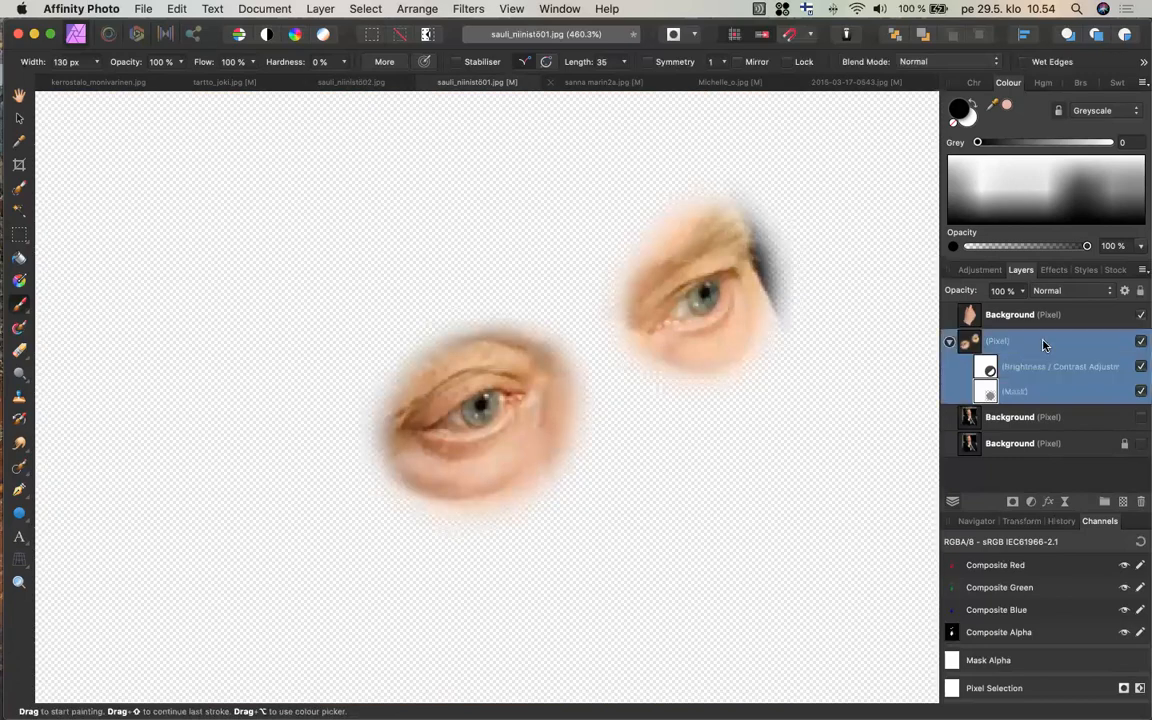
left_click(1012, 391)
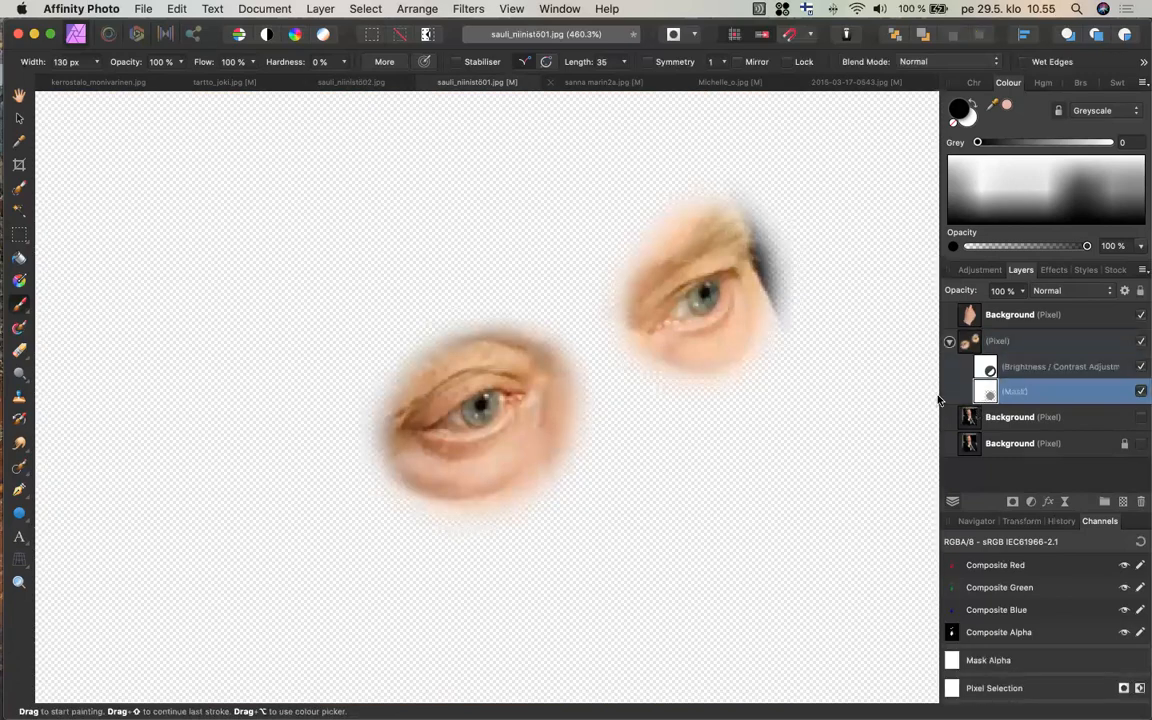
left_click_drag(643, 327, 691, 303)
- Shrink the brush to about 23 px and mask out the skin below and beside the left eye
left_click(96, 62)
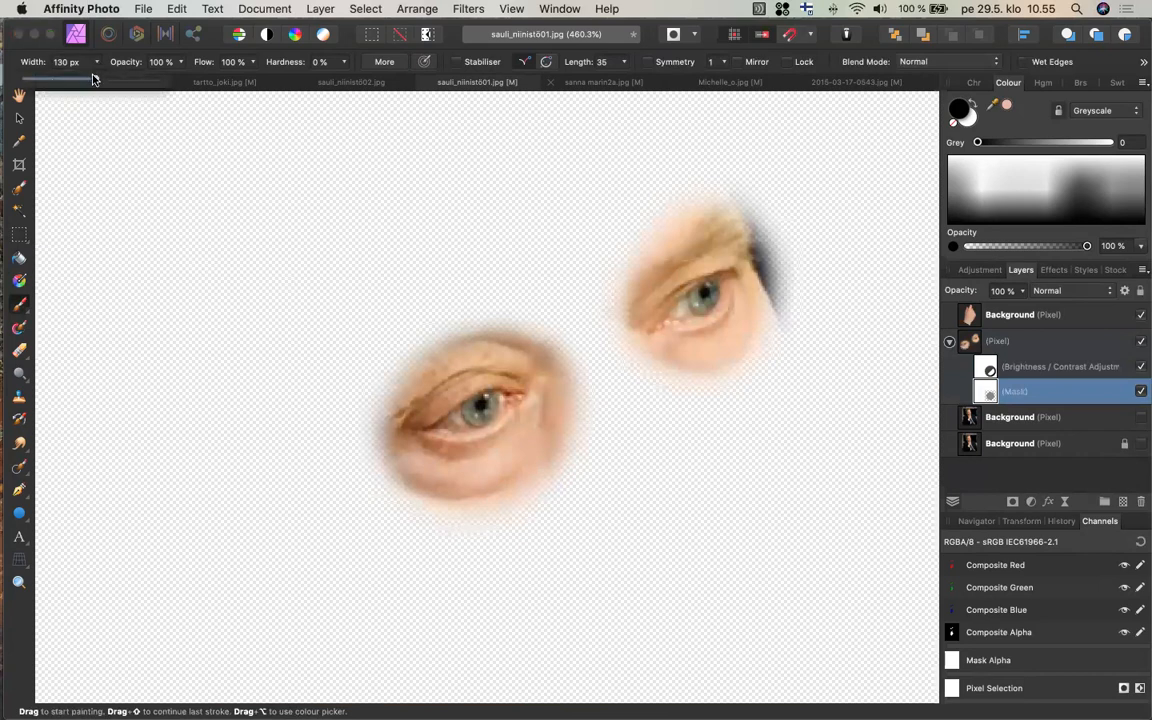
left_click_drag(56, 80, 46, 82)
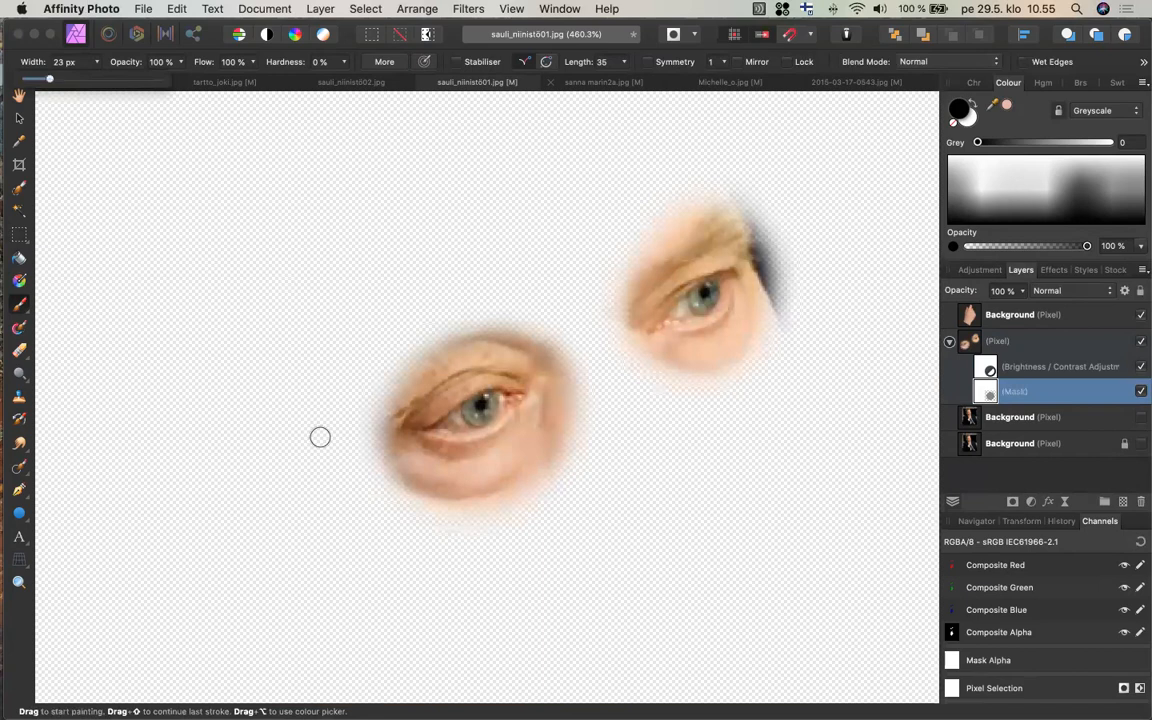
left_click(382, 470)
mouse_move(388, 474)
left_mouse_down()
mouse_move(464, 485)
mouse_move(526, 469)
mouse_move(560, 424)
left_mouse_up()
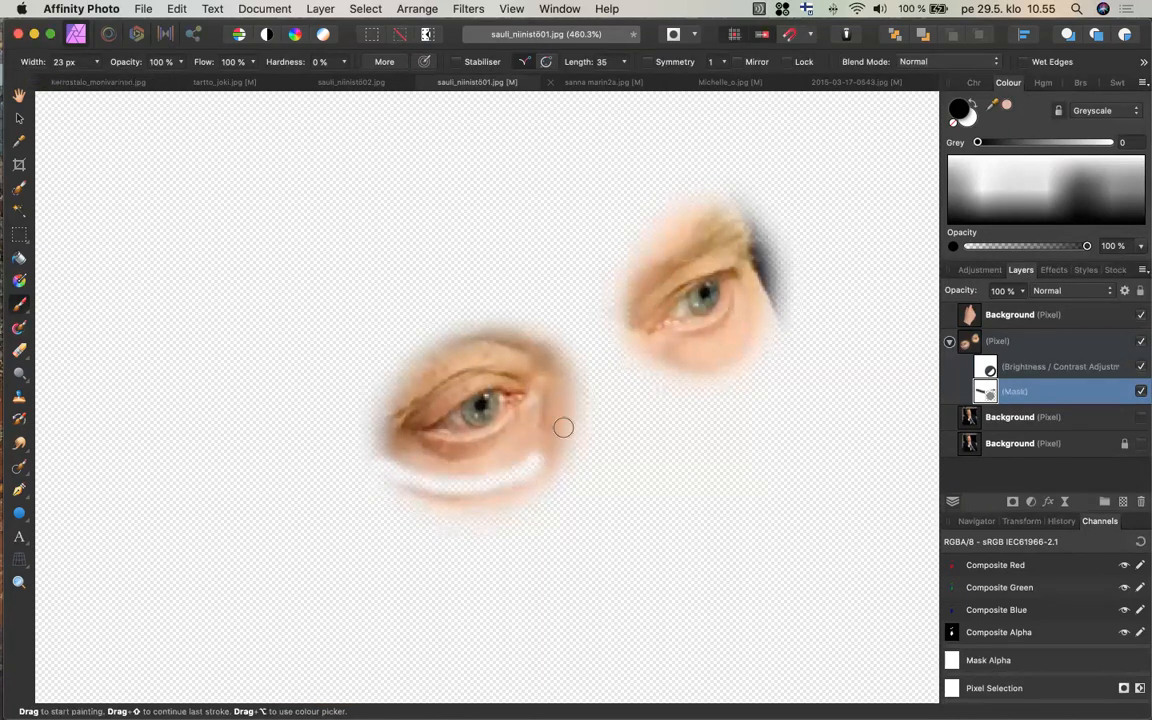
left_click_drag(392, 487, 573, 468)
left_click_drag(418, 508, 604, 455)
mouse_move(419, 502)
left_mouse_down()
mouse_move(500, 493)
mouse_move(334, 448)
mouse_move(479, 520)
mouse_move(566, 389)
left_mouse_up()
mouse_move(546, 435)
left_mouse_down()
mouse_move(574, 410)
mouse_move(571, 388)
mouse_move(586, 419)
mouse_move(573, 345)
mouse_move(565, 381)
mouse_move(480, 473)
mouse_move(573, 396)
mouse_move(499, 465)
mouse_move(548, 432)
mouse_move(452, 463)
mouse_move(373, 442)
mouse_move(414, 460)
mouse_move(368, 464)
mouse_move(505, 482)
mouse_move(561, 424)
mouse_move(391, 494)
mouse_move(366, 450)
mouse_move(406, 363)
mouse_move(545, 342)
mouse_move(568, 373)
mouse_move(504, 309)
mouse_move(573, 363)
mouse_move(470, 335)
mouse_move(390, 372)
mouse_move(481, 339)
mouse_move(450, 329)
mouse_move(545, 337)
mouse_move(441, 367)
mouse_move(378, 424)
mouse_move(409, 365)
mouse_move(460, 337)
mouse_move(380, 432)
mouse_move(437, 386)
mouse_move(514, 367)
mouse_move(543, 373)
mouse_move(513, 362)
mouse_move(440, 375)
mouse_move(532, 345)
left_mouse_up()
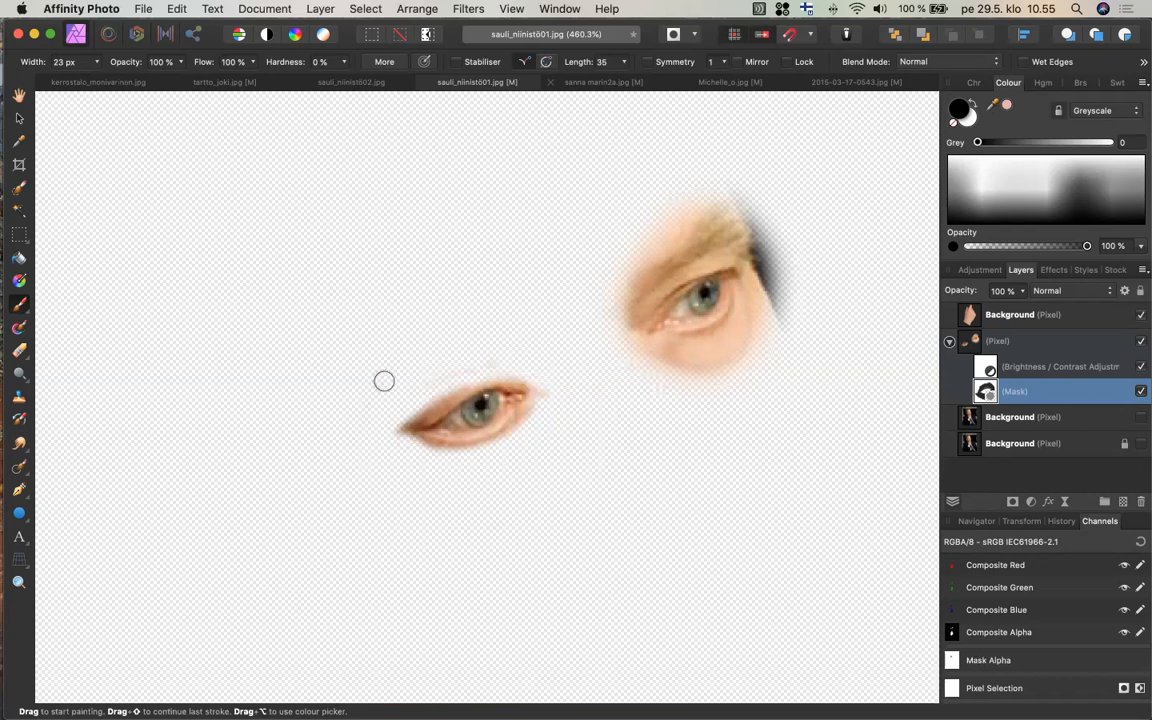
- Paint on the mask to trim the right eye patch's edges and corners and the skin below
mouse_move(395, 421)
left_mouse_down()
mouse_move(486, 365)
mouse_move(531, 374)
mouse_move(545, 401)
left_mouse_up()
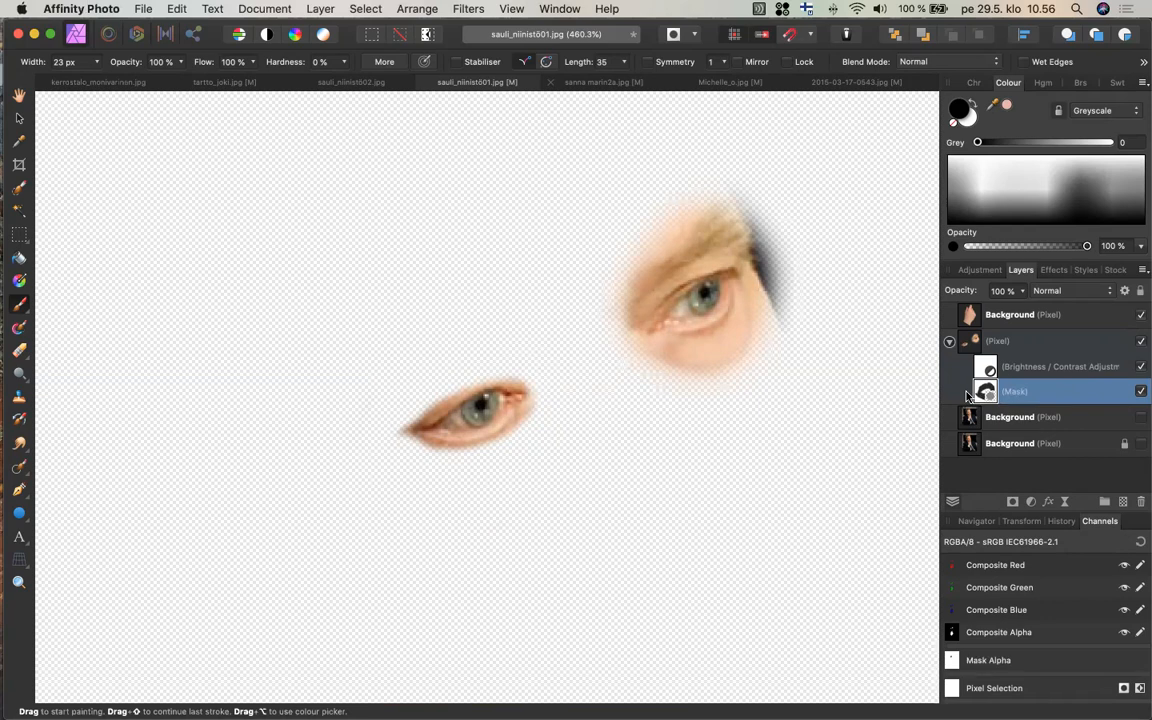
mouse_move(758, 222)
left_mouse_down()
mouse_move(795, 314)
mouse_move(777, 273)
mouse_move(753, 332)
mouse_move(771, 270)
mouse_move(736, 349)
mouse_move(766, 336)
mouse_move(678, 368)
mouse_move(772, 355)
mouse_move(644, 371)
mouse_move(623, 353)
mouse_move(664, 356)
mouse_move(745, 318)
mouse_move(658, 353)
mouse_move(735, 388)
left_mouse_up()
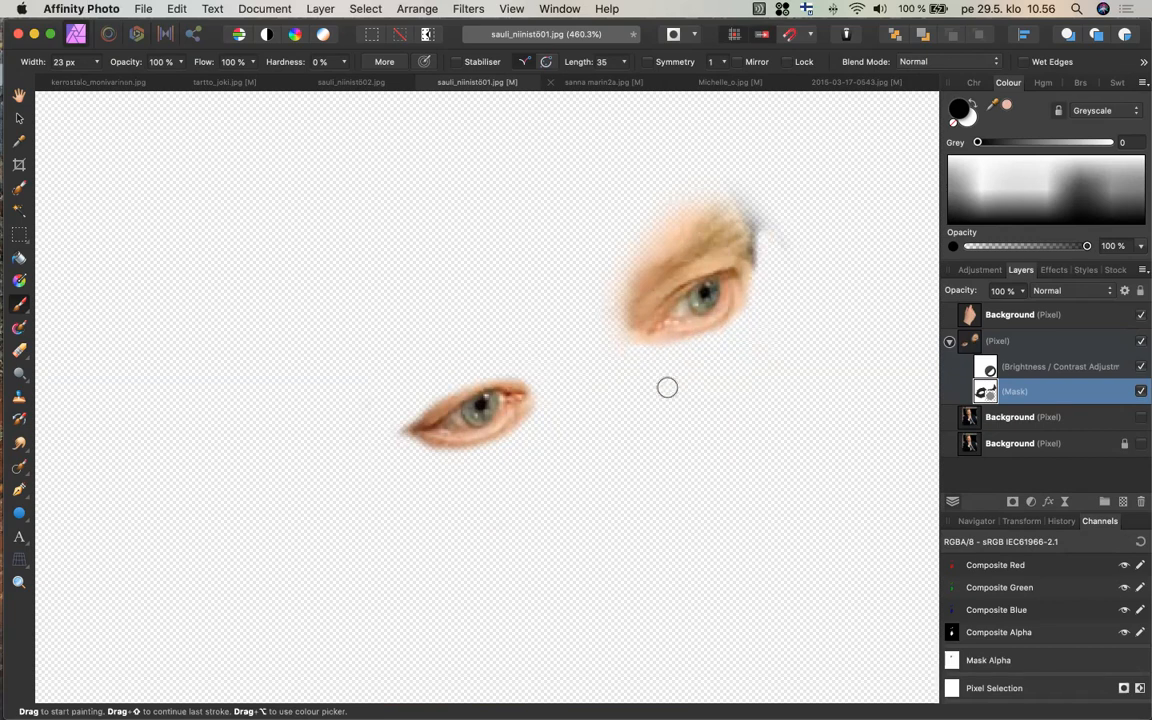
mouse_move(625, 327)
left_mouse_down()
mouse_move(663, 265)
mouse_move(742, 240)
mouse_move(582, 329)
mouse_move(742, 204)
mouse_move(624, 262)
mouse_move(749, 198)
mouse_move(775, 214)
mouse_move(706, 226)
mouse_move(788, 226)
mouse_move(797, 265)
mouse_move(727, 246)
mouse_move(661, 258)
mouse_move(750, 245)
mouse_move(664, 275)
mouse_move(605, 341)
mouse_move(682, 226)
mouse_move(738, 178)
mouse_move(589, 271)
mouse_move(763, 210)
mouse_move(637, 222)
left_mouse_up()
mouse_move(625, 329)
left_mouse_down()
mouse_move(689, 343)
mouse_move(747, 294)
left_mouse_up()
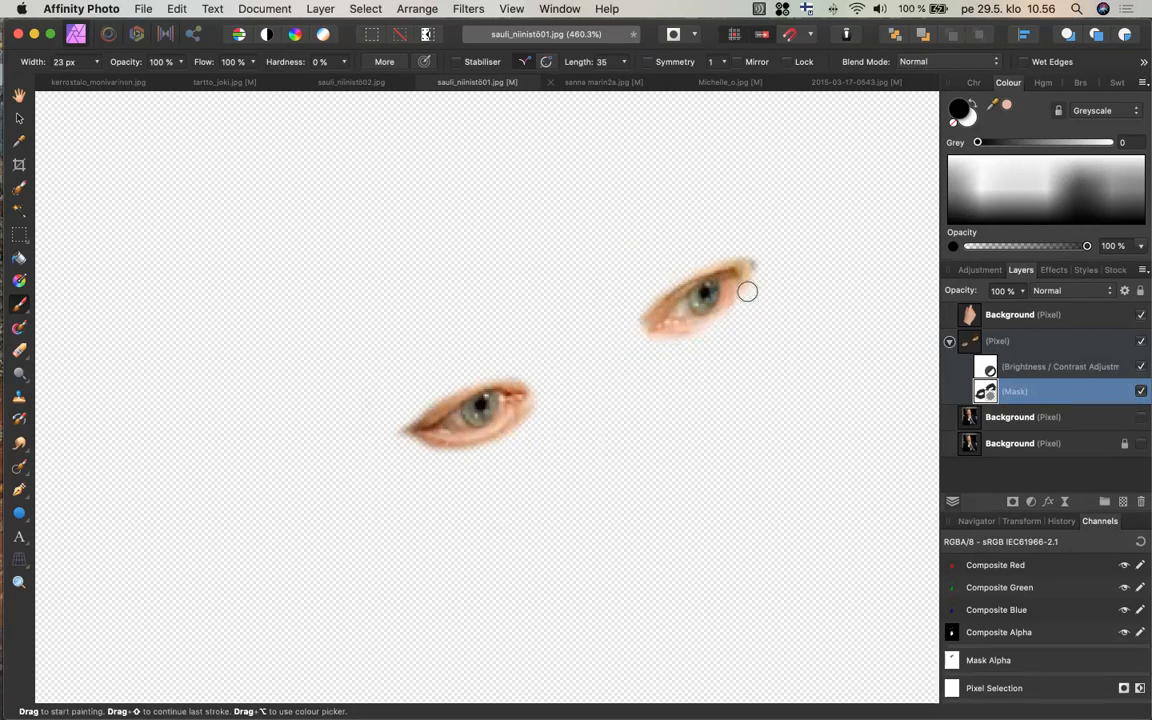
mouse_move(738, 321)
left_mouse_down()
mouse_move(752, 257)
mouse_move(733, 330)
left_mouse_up()
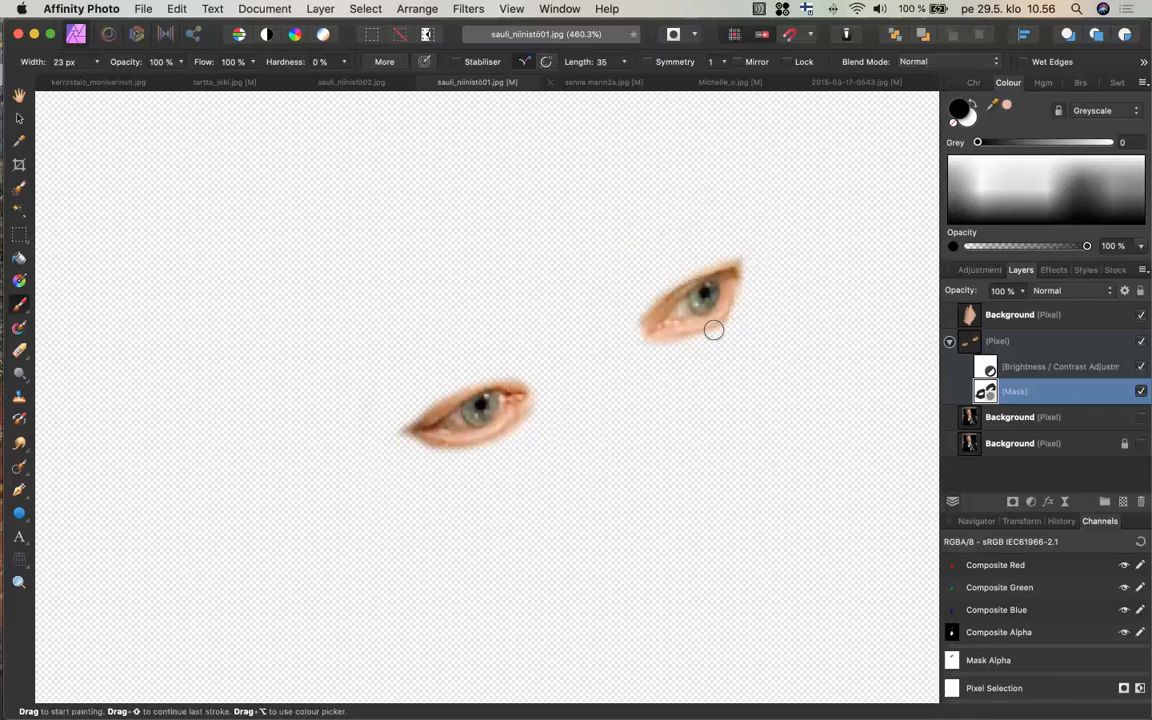
mouse_move(652, 343)
left_mouse_down()
mouse_move(638, 337)
mouse_move(643, 311)
mouse_move(679, 272)
mouse_move(758, 260)
left_mouse_up()
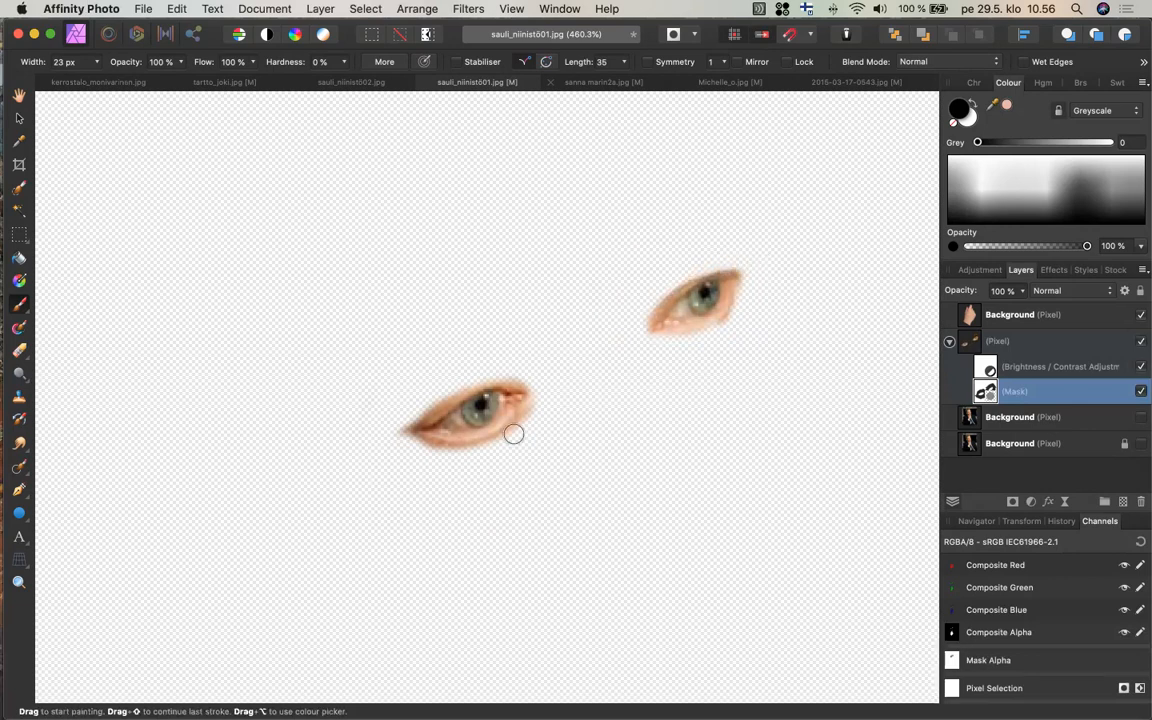
mouse_move(531, 419)
left_mouse_down()
mouse_move(481, 462)
mouse_move(422, 457)
mouse_move(479, 448)
mouse_move(535, 403)
mouse_move(533, 373)
mouse_move(491, 374)
mouse_move(400, 424)
mouse_move(471, 380)
mouse_move(539, 389)
left_mouse_up()
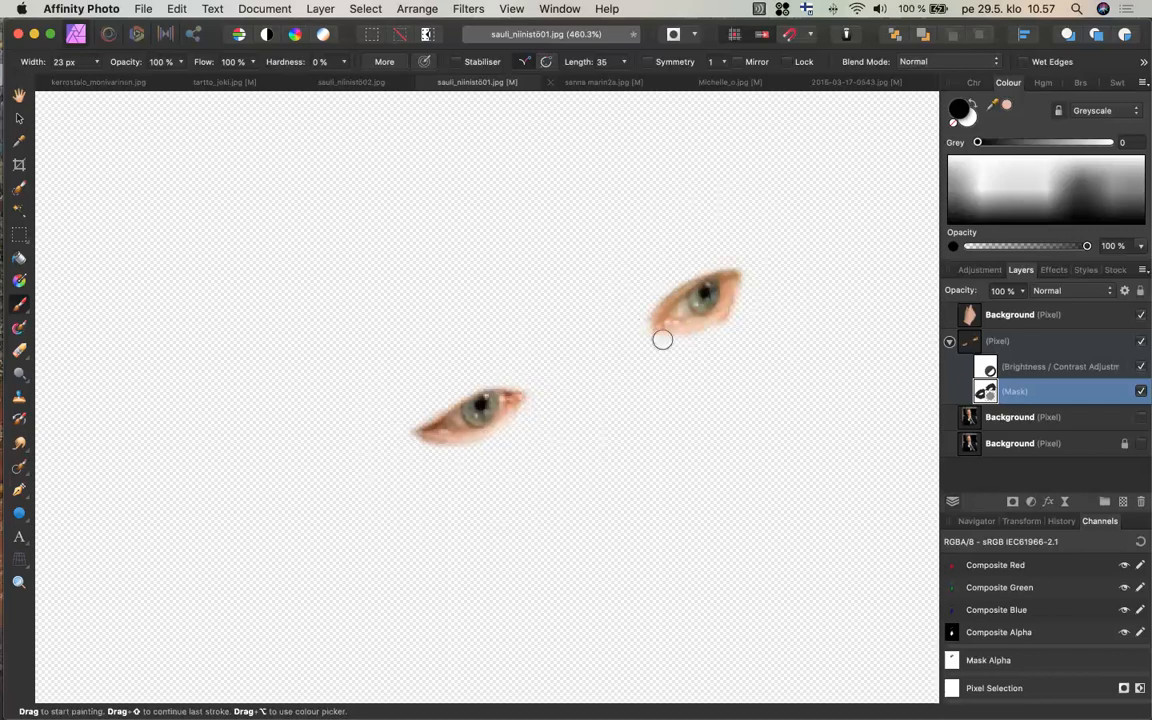
- Mask off the patch's upper-right corner, show the Background face again, and select the Pixel layer
mouse_move(741, 301)
left_mouse_down()
mouse_move(733, 267)
mouse_move(707, 266)
mouse_move(676, 273)
mouse_move(643, 314)
mouse_move(680, 273)
mouse_move(730, 261)
mouse_move(736, 329)
left_mouse_up()
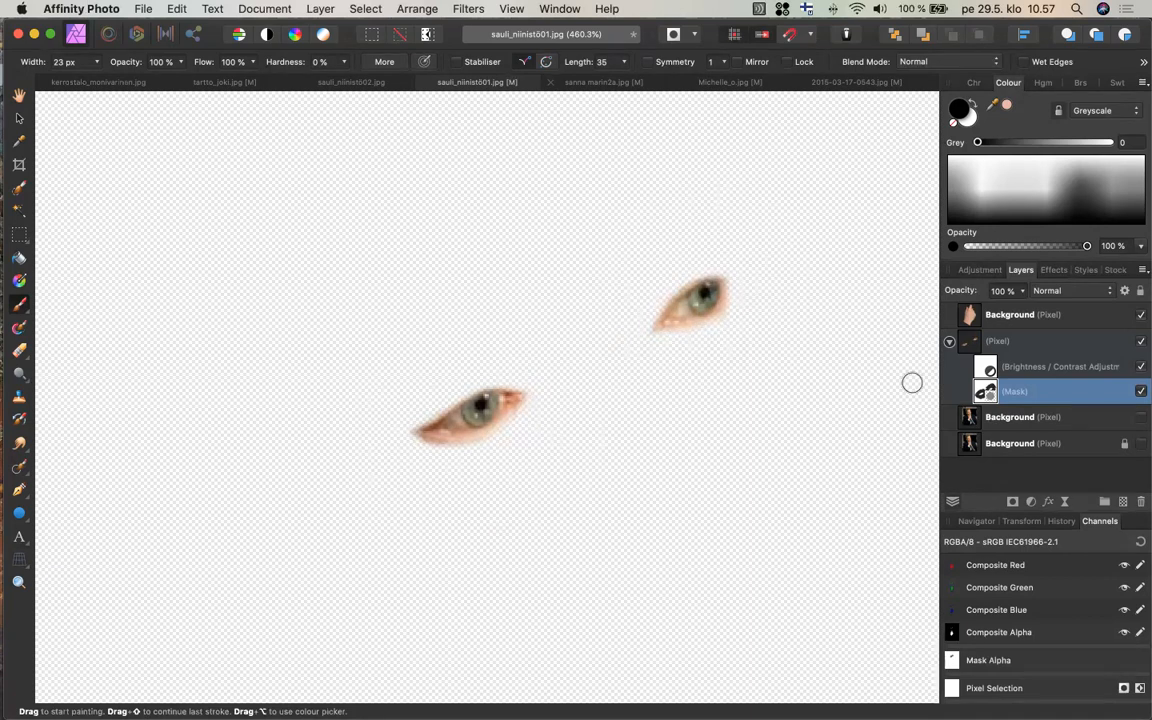
left_click(1141, 417)
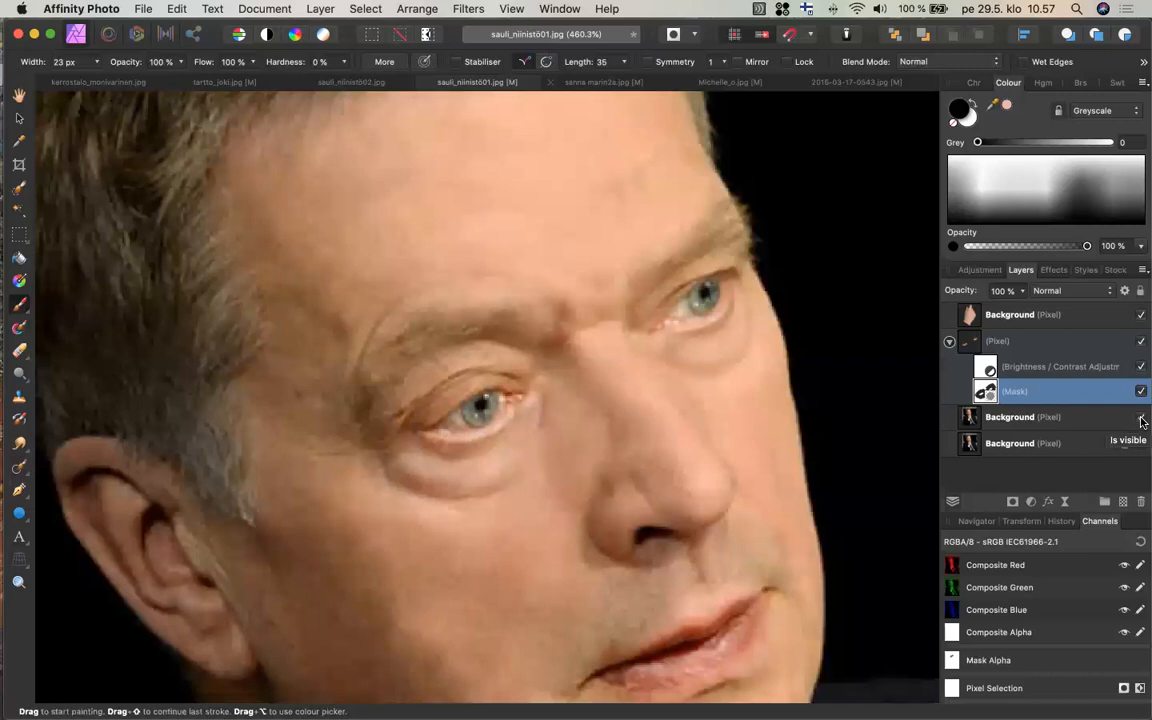
left_click(1022, 371)
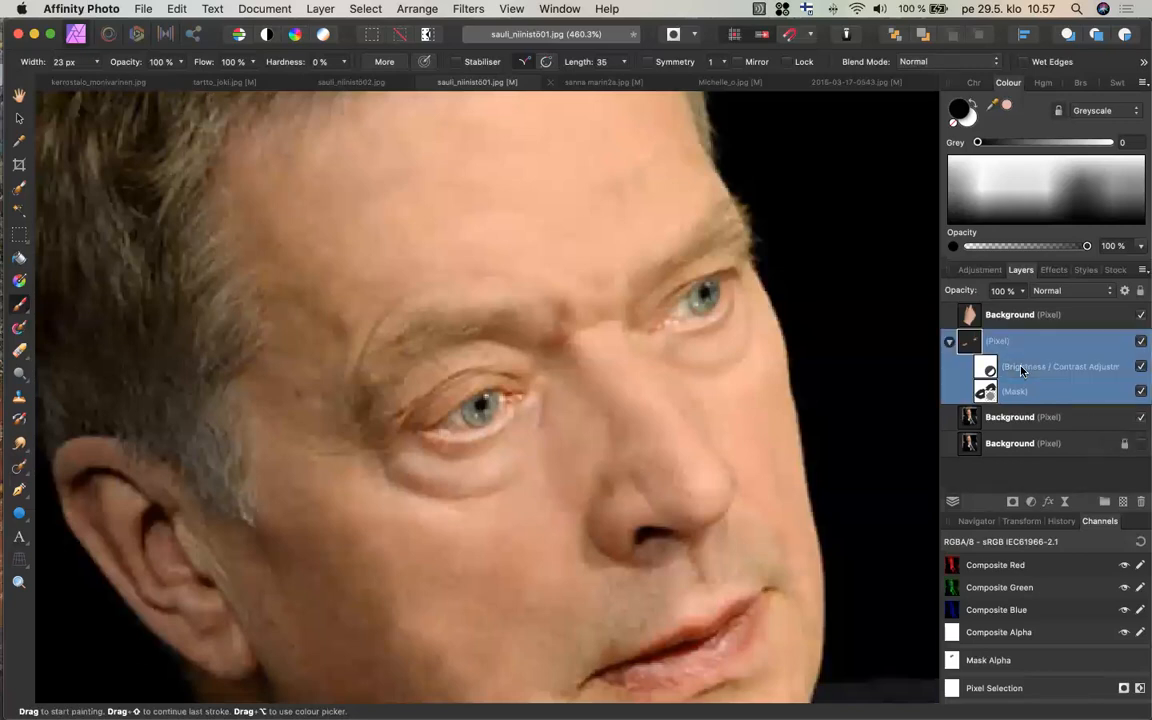
- Set the eye Brightness/Contrast adjustment to 28% brightness and -7% contrast, then select the Background layer
double_click(989, 369)
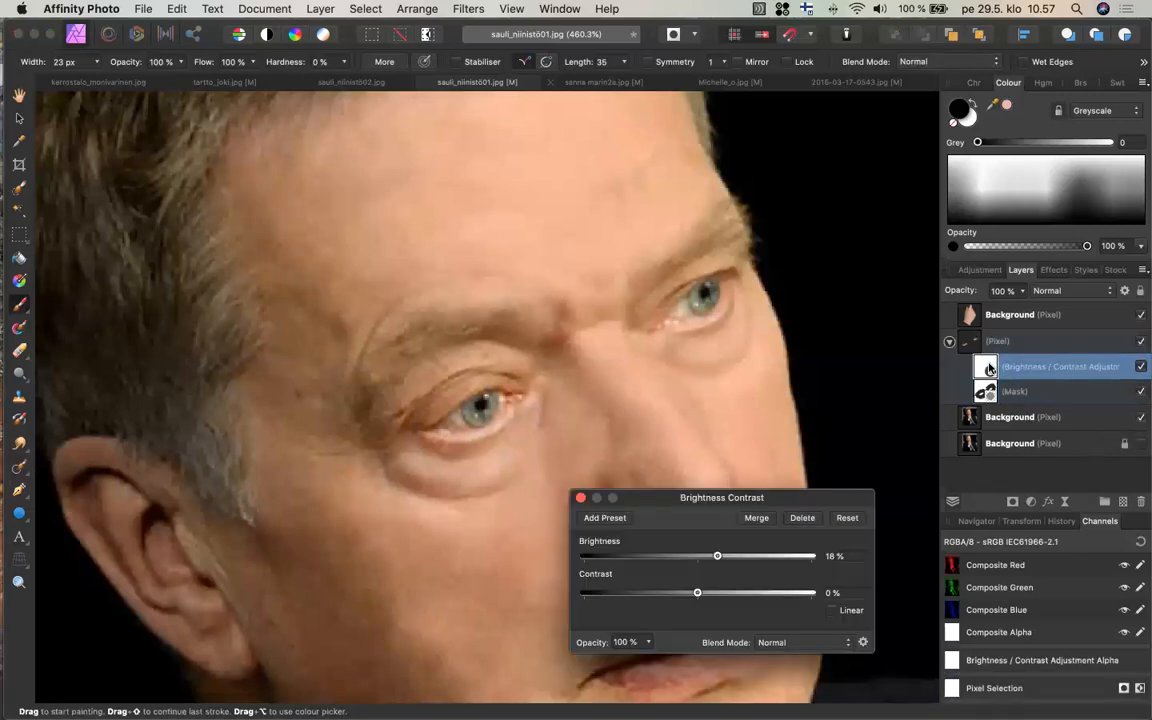
mouse_move(717, 561)
left_mouse_down()
mouse_move(729, 557)
mouse_move(681, 594)
mouse_move(730, 556)
mouse_move(744, 560)
mouse_move(731, 558)
left_mouse_up()
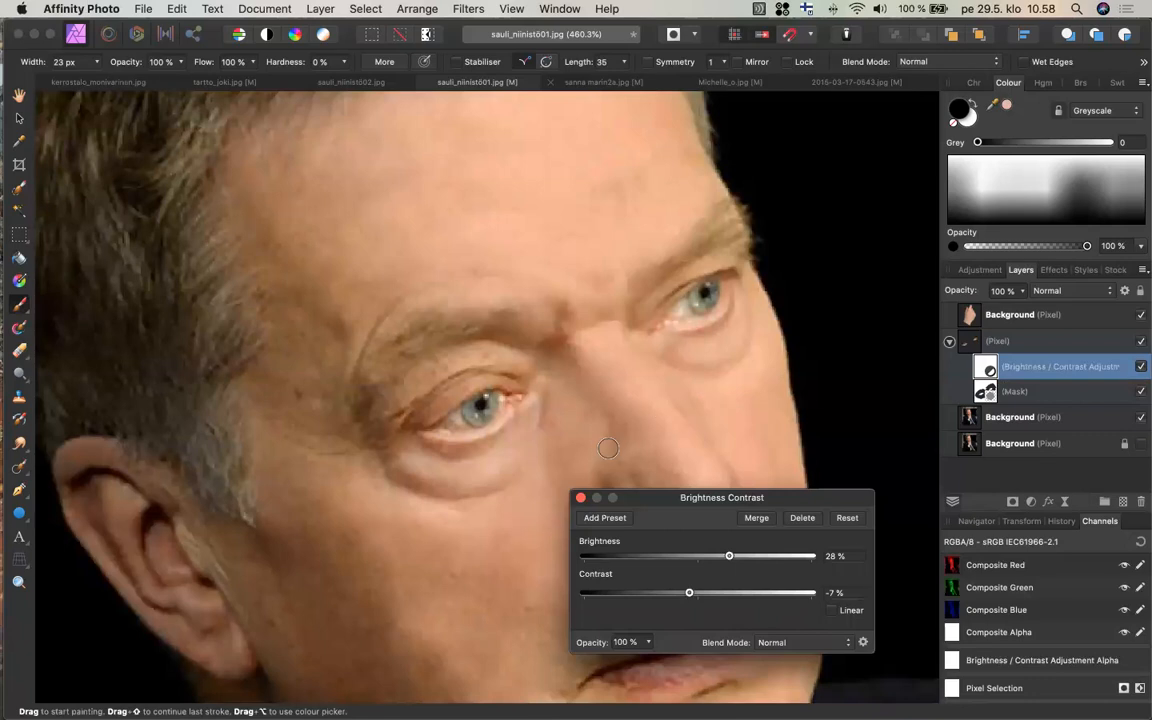
left_click(582, 501)
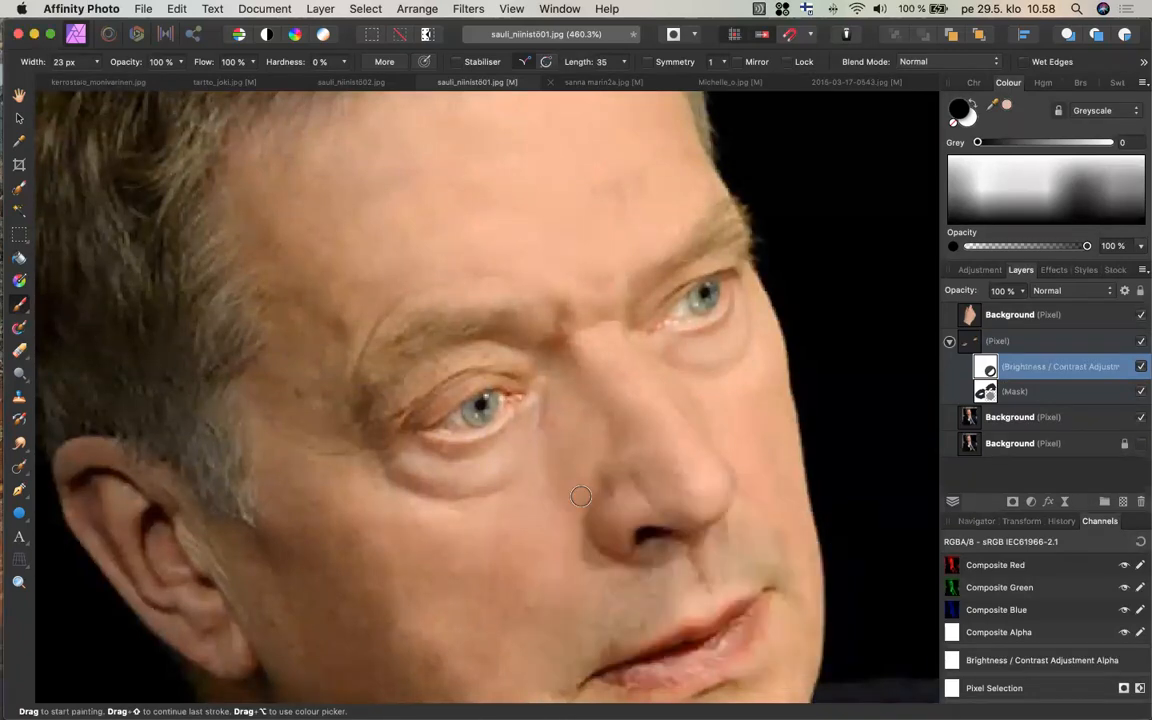
left_click(1034, 426)
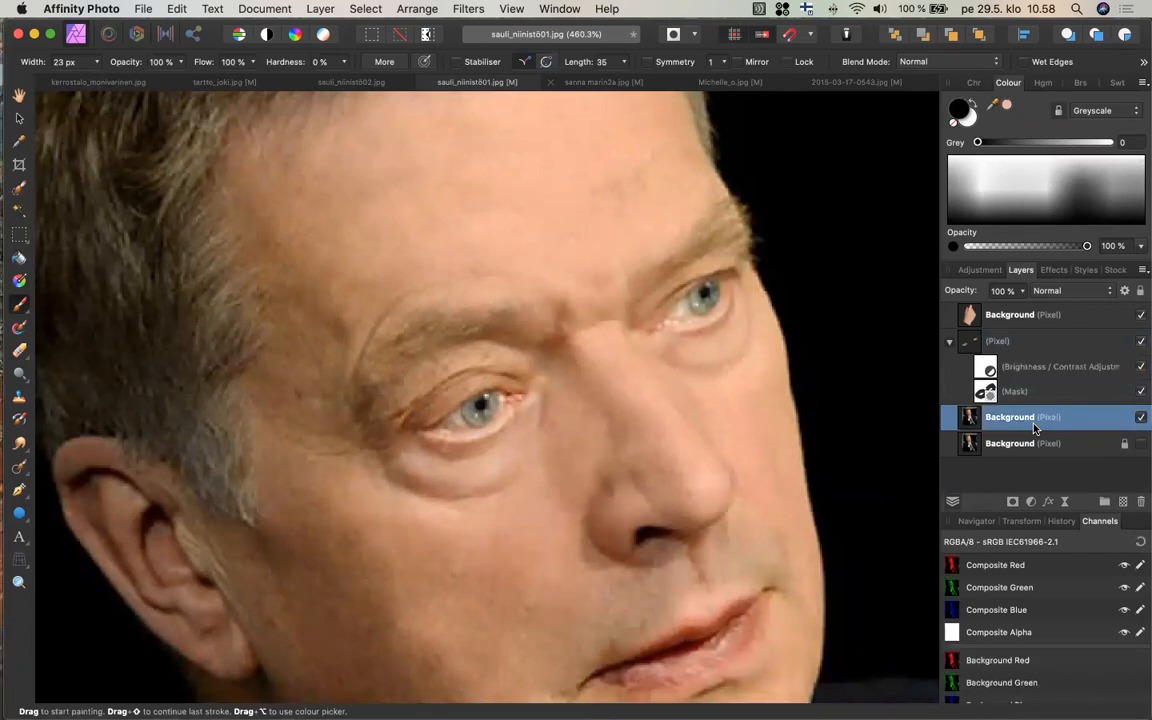
- Switch to the Clone Brush with a 33 px width
left_click(20, 398)
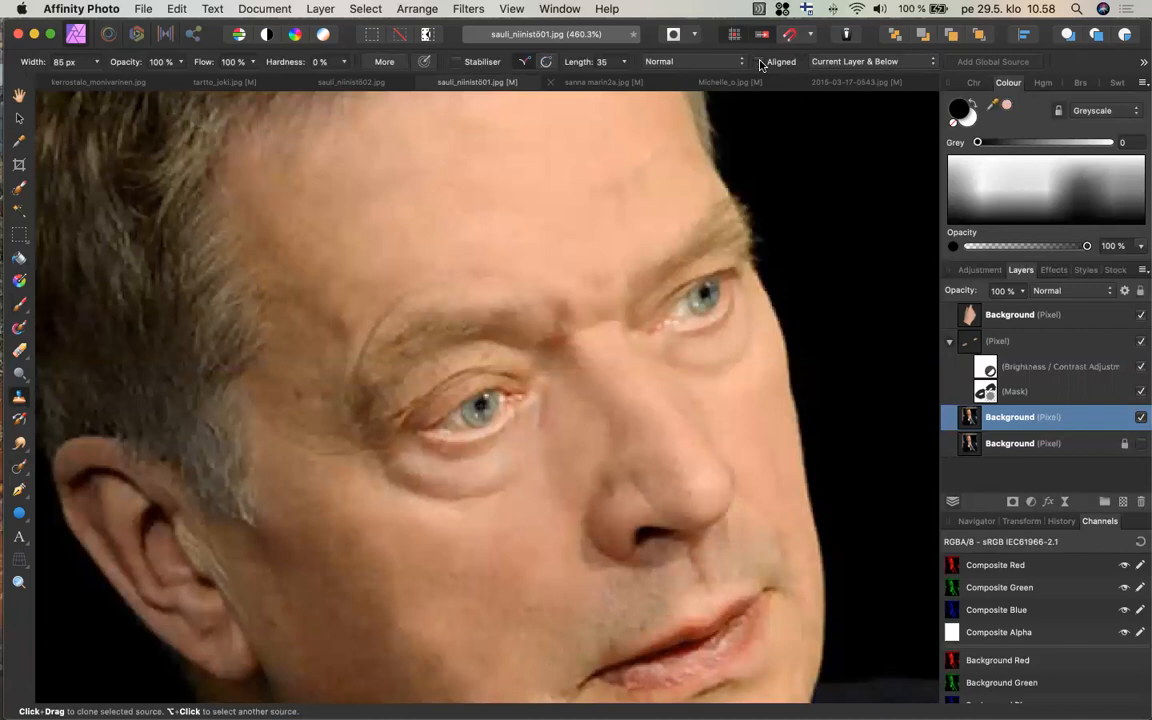
left_click(96, 65)
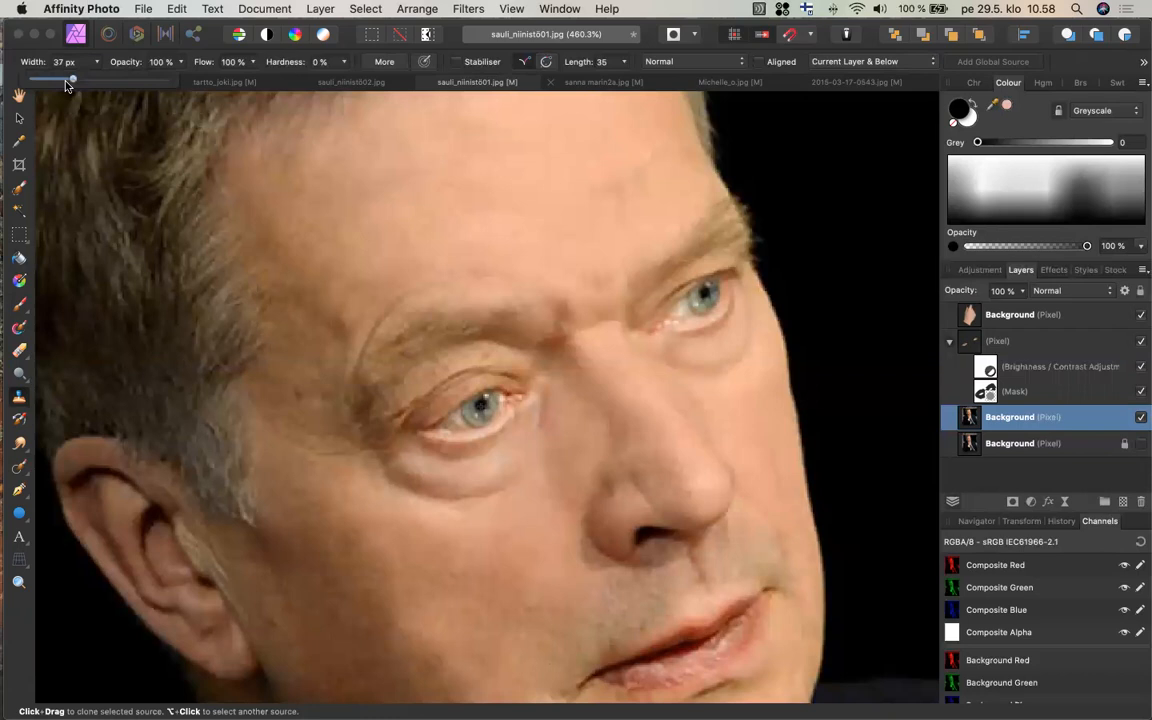
left_click_drag(65, 82, 61, 82)
- Clone face skin onto spots on the cheek, undoing the stroke over the mole
left_click(341, 271, "alt")
scroll(341, 271, "down", 5)
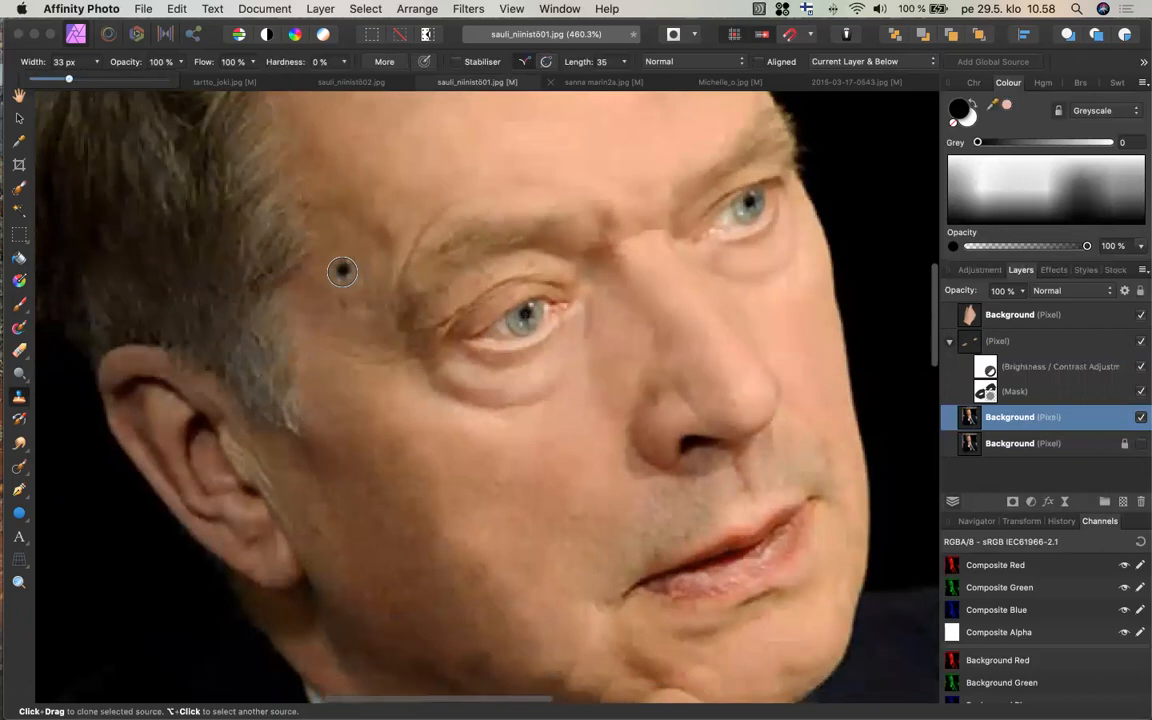
left_click(332, 373)
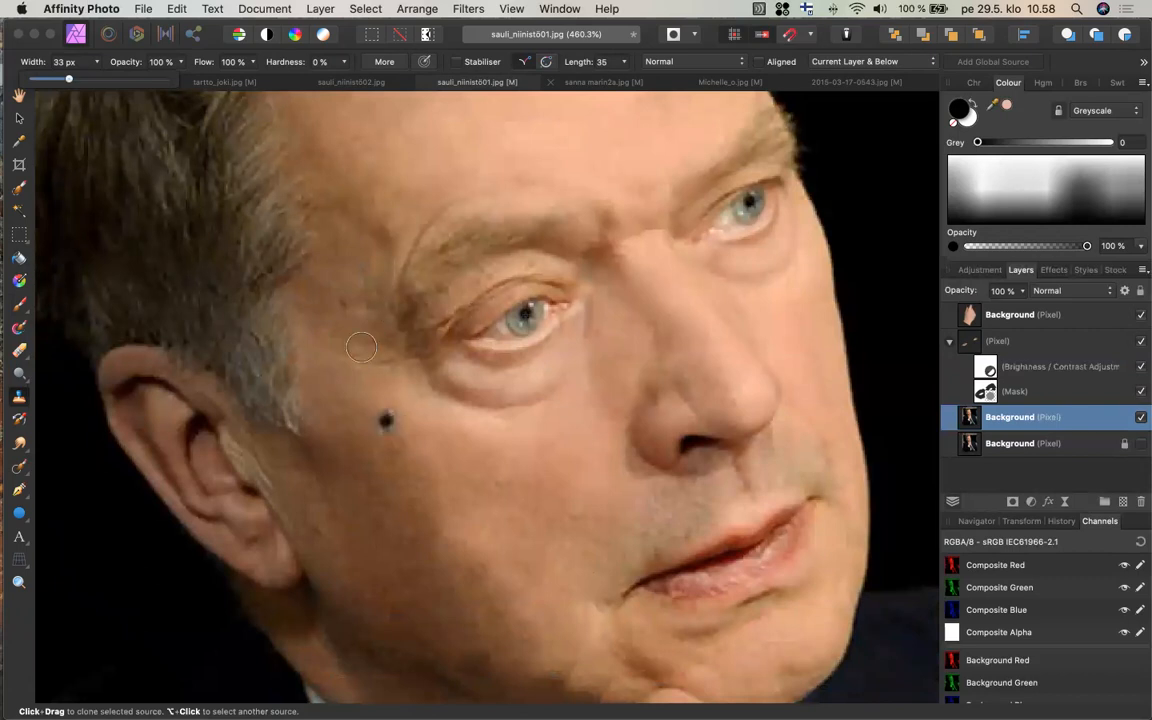
left_click(357, 447)
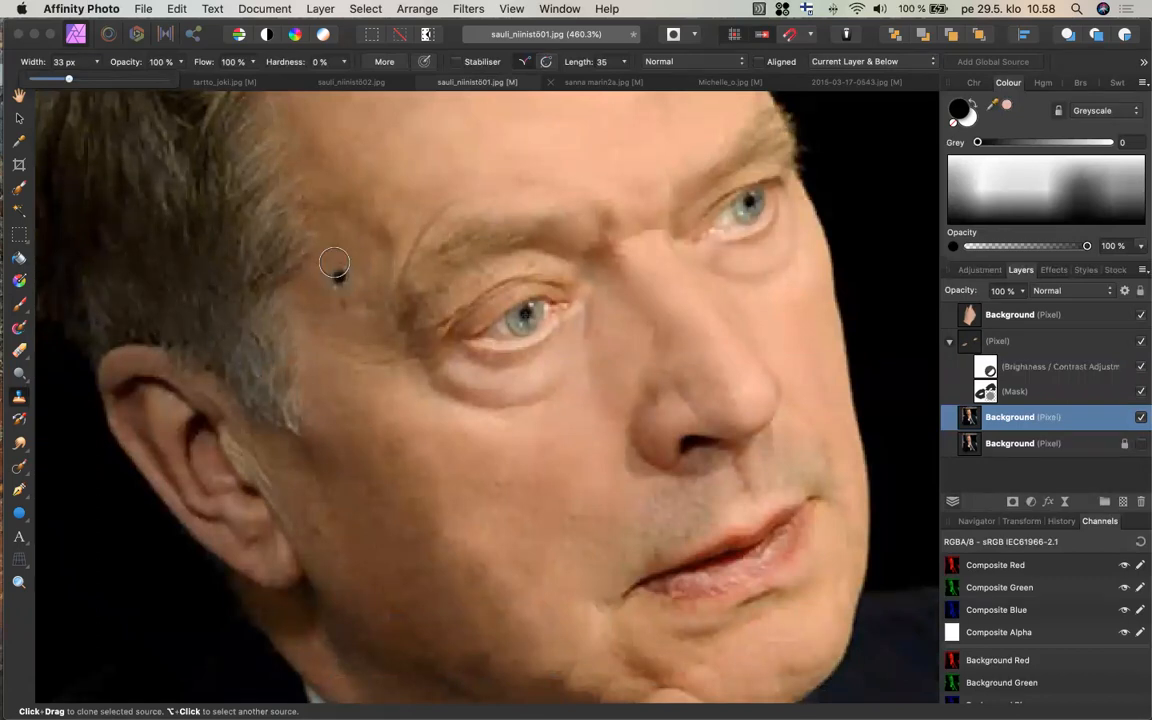
left_click(322, 304)
key("super+z")
key("super+z")
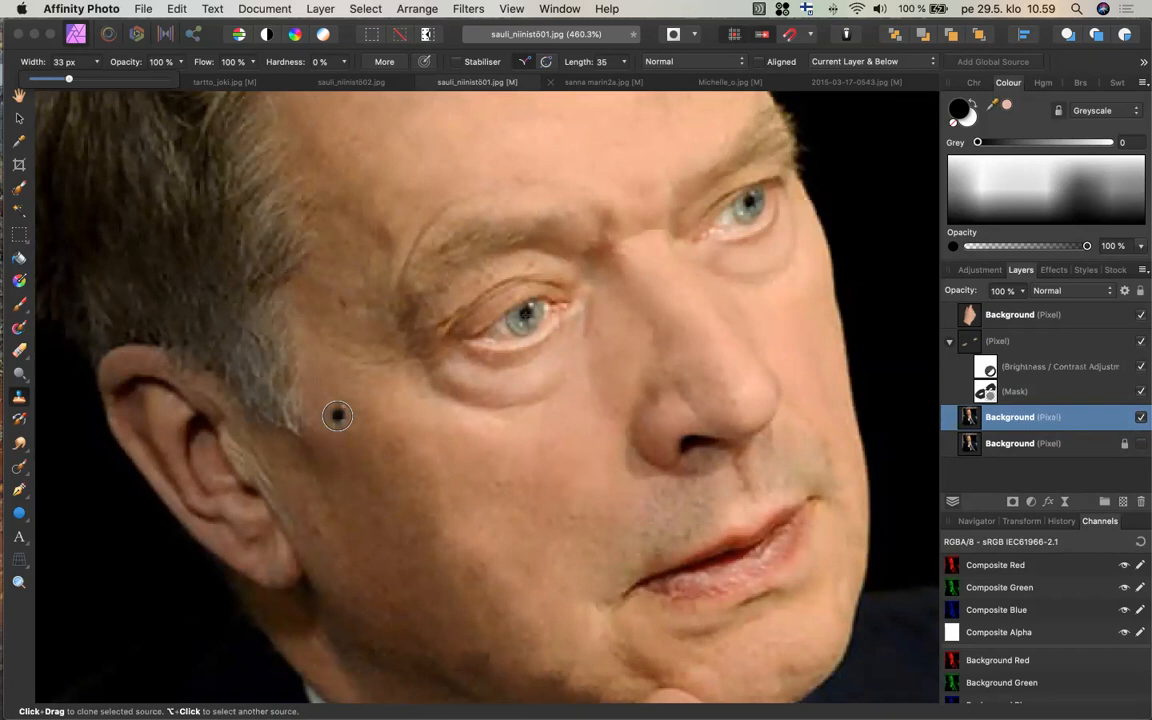
- Clone nearby cheek skin over the temple, then set the brush to 76% opacity and about 19 px
left_click(346, 415, "alt")
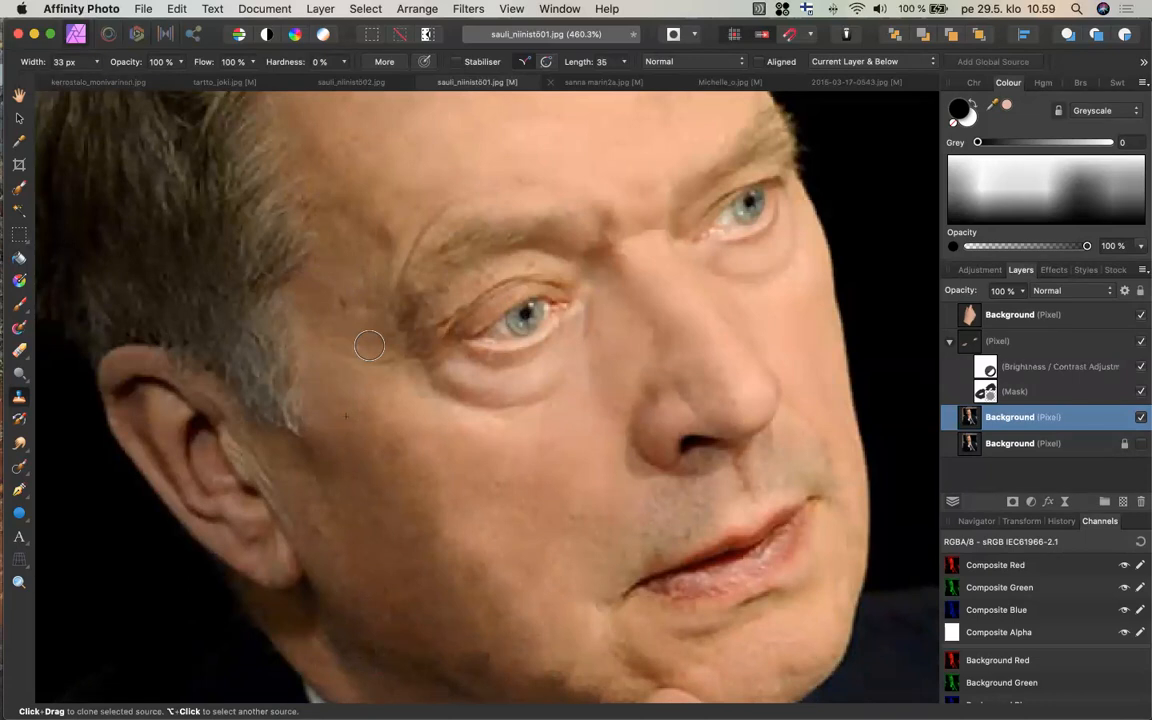
left_click_drag(368, 361, 376, 367)
left_click(180, 62)
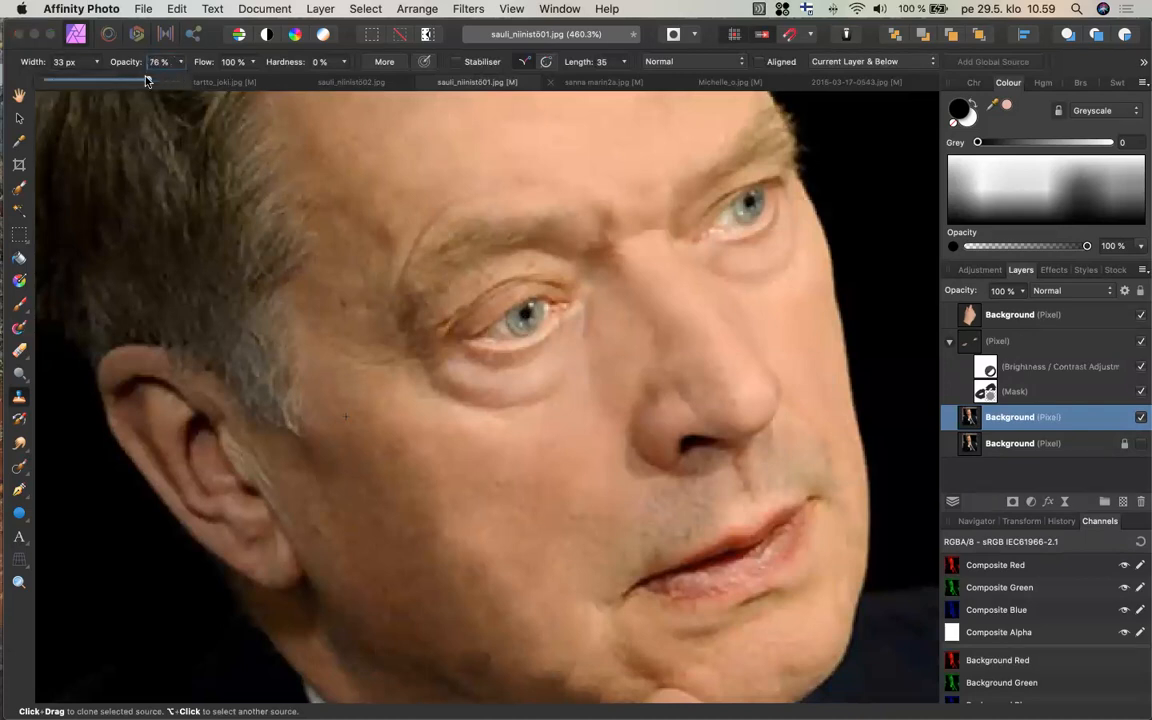
left_click(97, 62)
left_click_drag(94, 80, 79, 82)
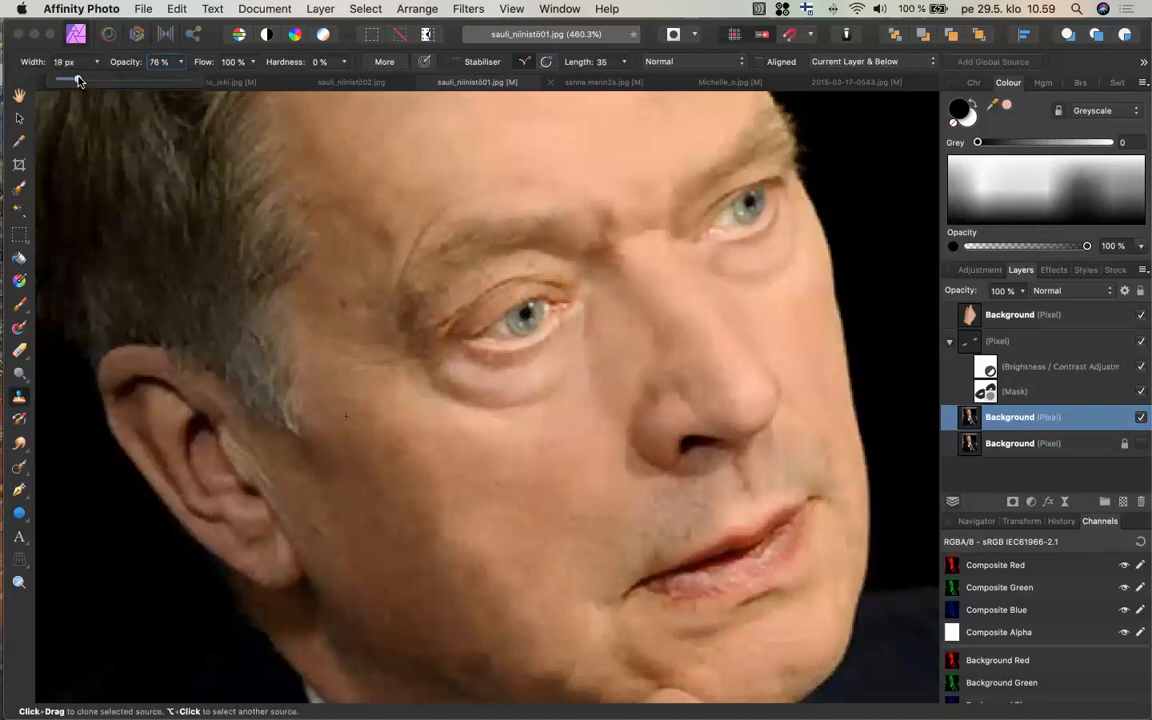
- Zoom in, sample clean skin from two sources, and clone out the small spots beside the eye
scroll(326, 289, "up", 2)
scroll(326, 289, "up", 2)
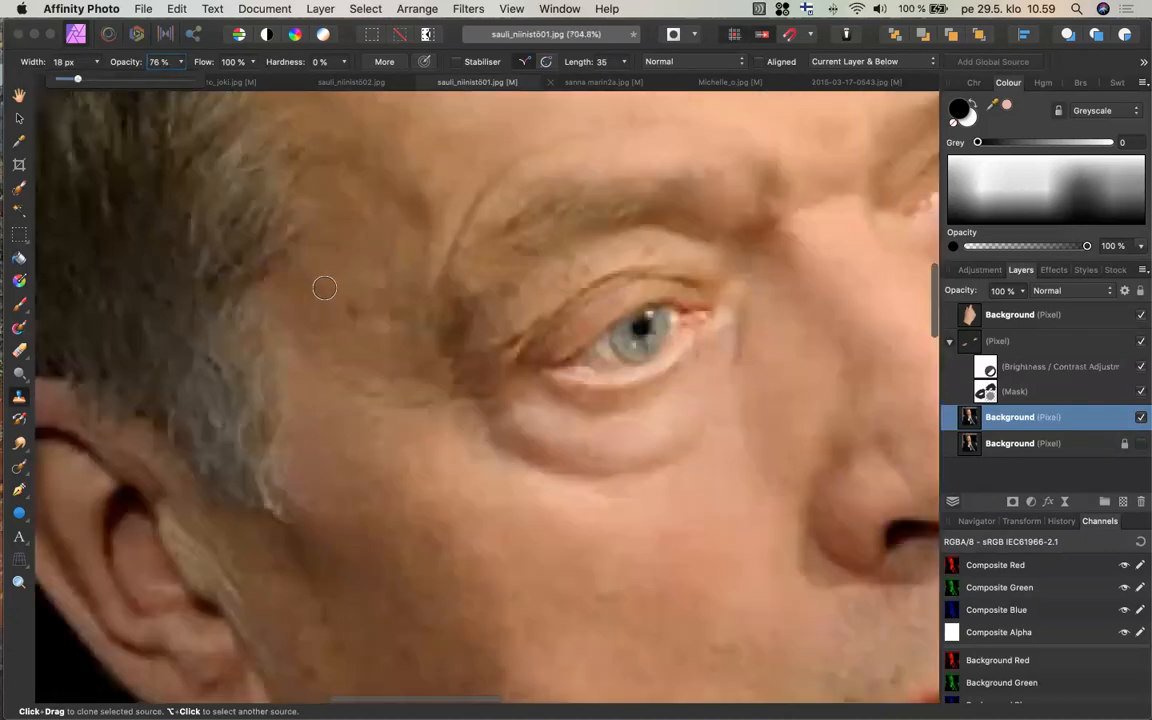
scroll(367, 329, "down", 1)
scroll(368, 330, "up", 1)
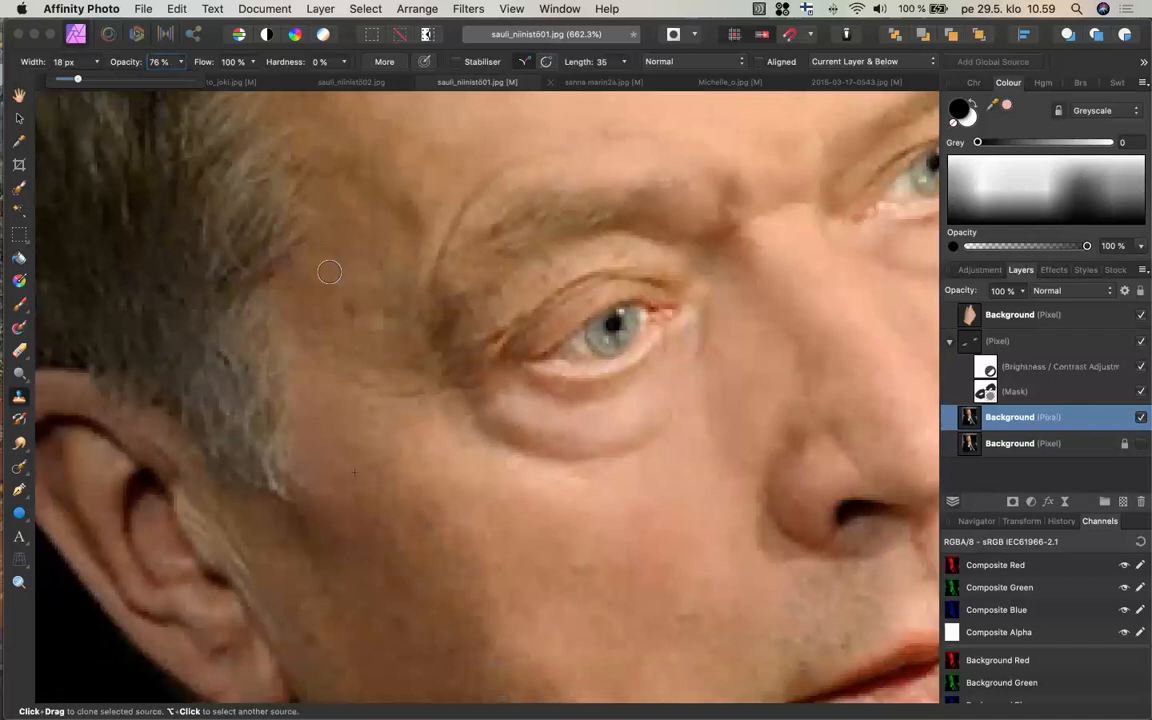
left_click(349, 269, "alt")
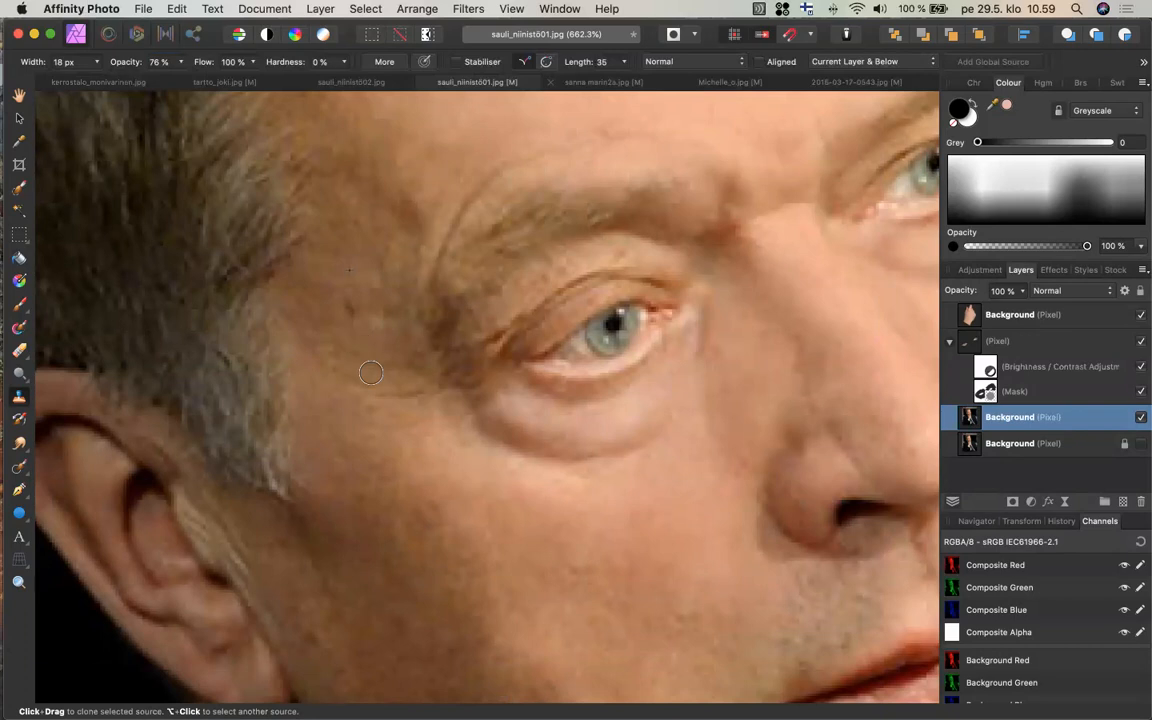
mouse_move(371, 374)
left_mouse_down()
mouse_move(341, 364)
mouse_move(372, 401)
left_mouse_up()
left_click(349, 420, "alt")
left_click_drag(372, 401, 415, 393)
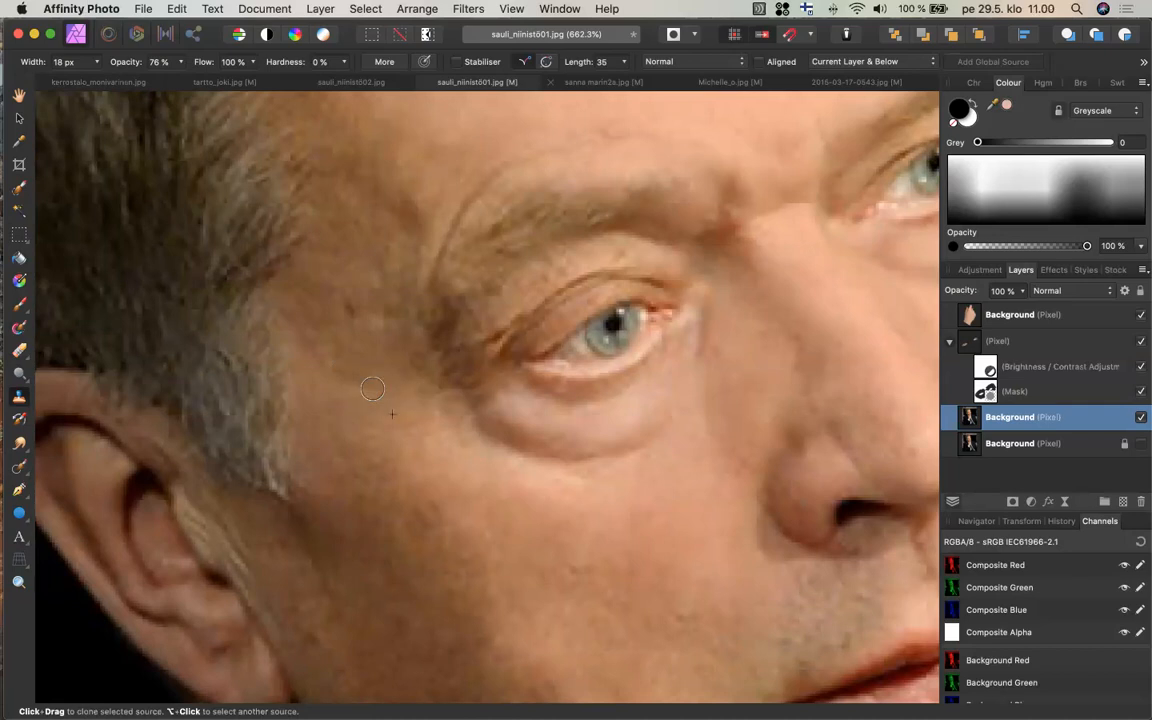
left_click_drag(372, 389, 366, 399)
left_click(366, 399)
scroll(366, 399, "down", 2)
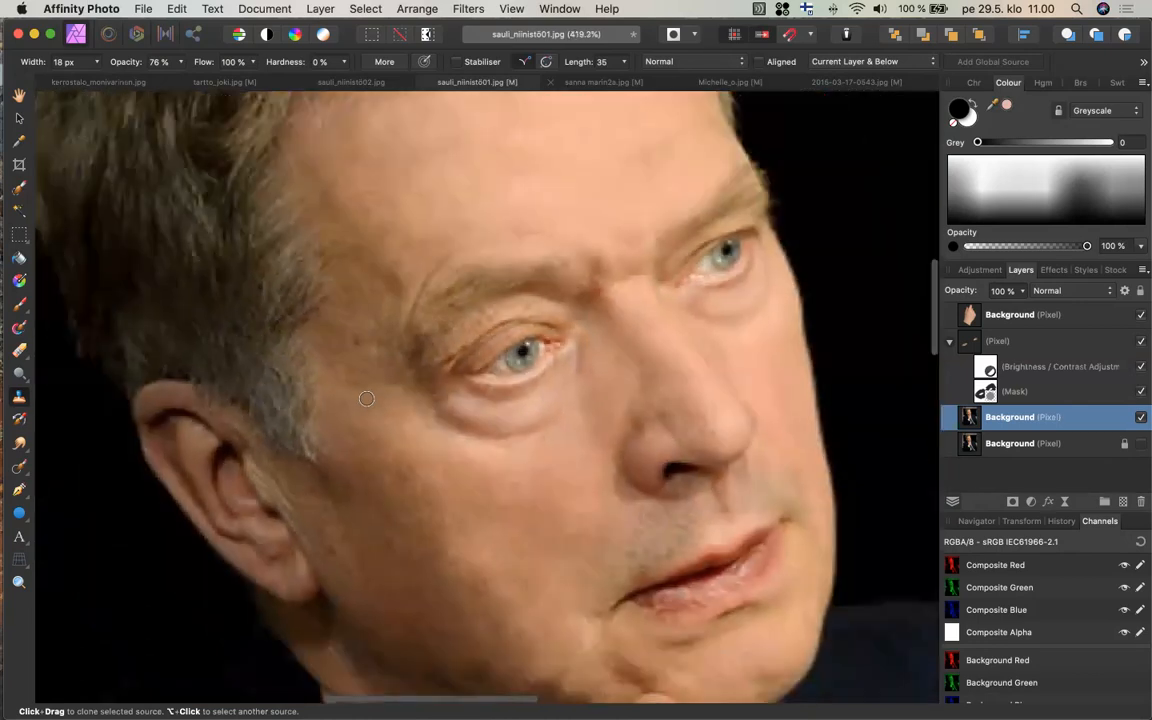
scroll(366, 399, "down", 2)
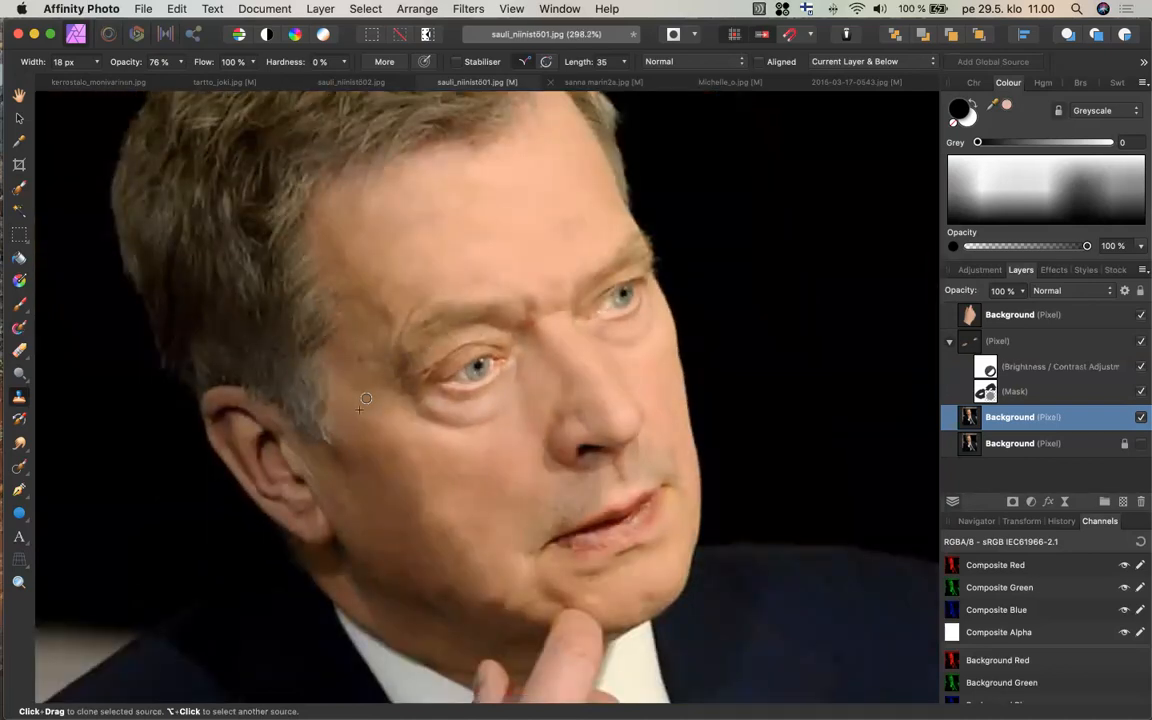
scroll(366, 399, "down", 2)
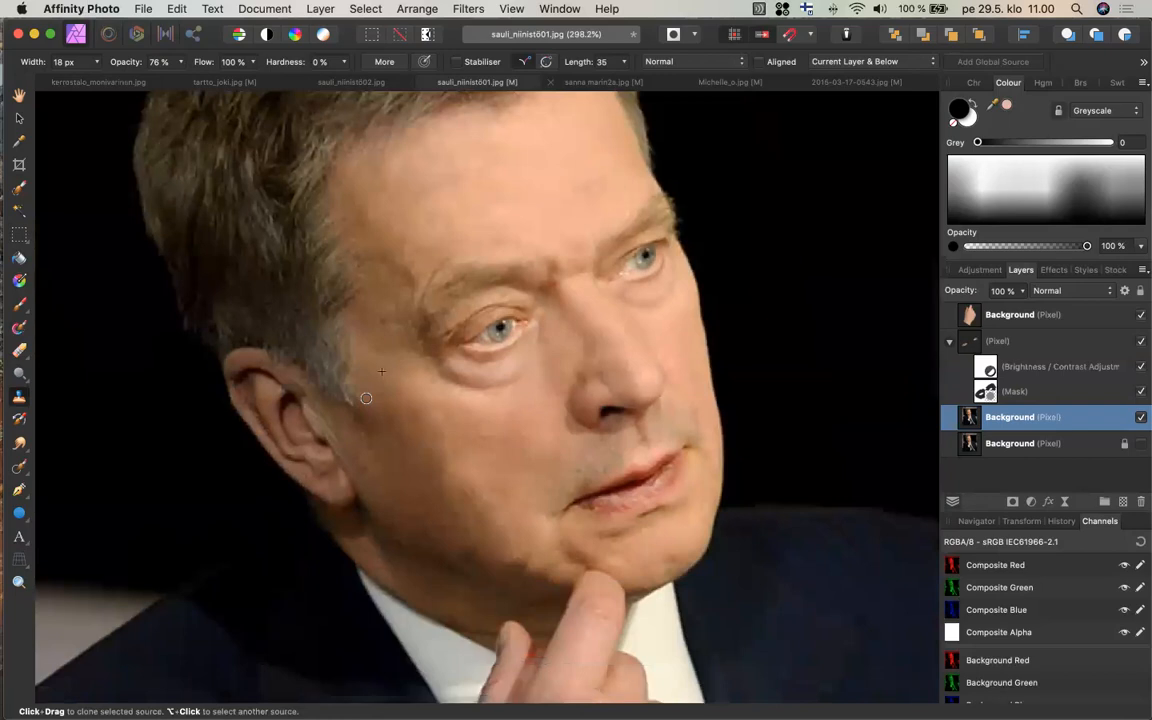
scroll(366, 399, "down", 2)
scroll(366, 399, "left", 1)
scroll(366, 399, "down", 3)
scroll(366, 399, "left", 1)
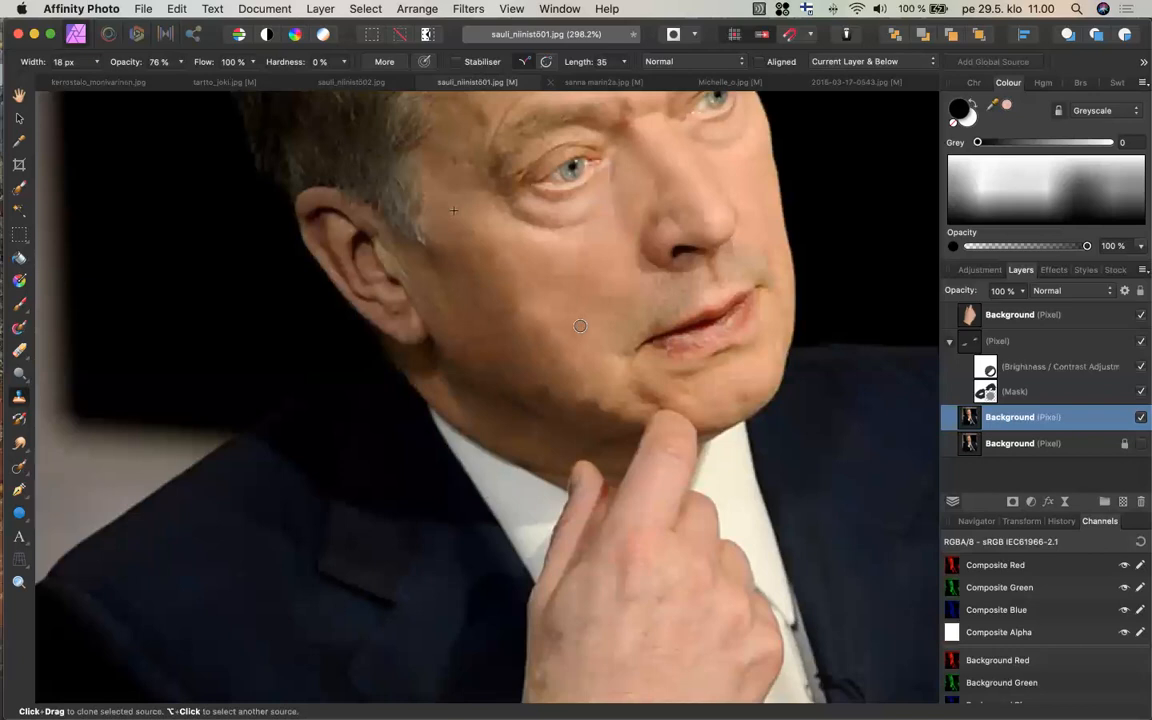
scroll(580, 326, "up", 3)
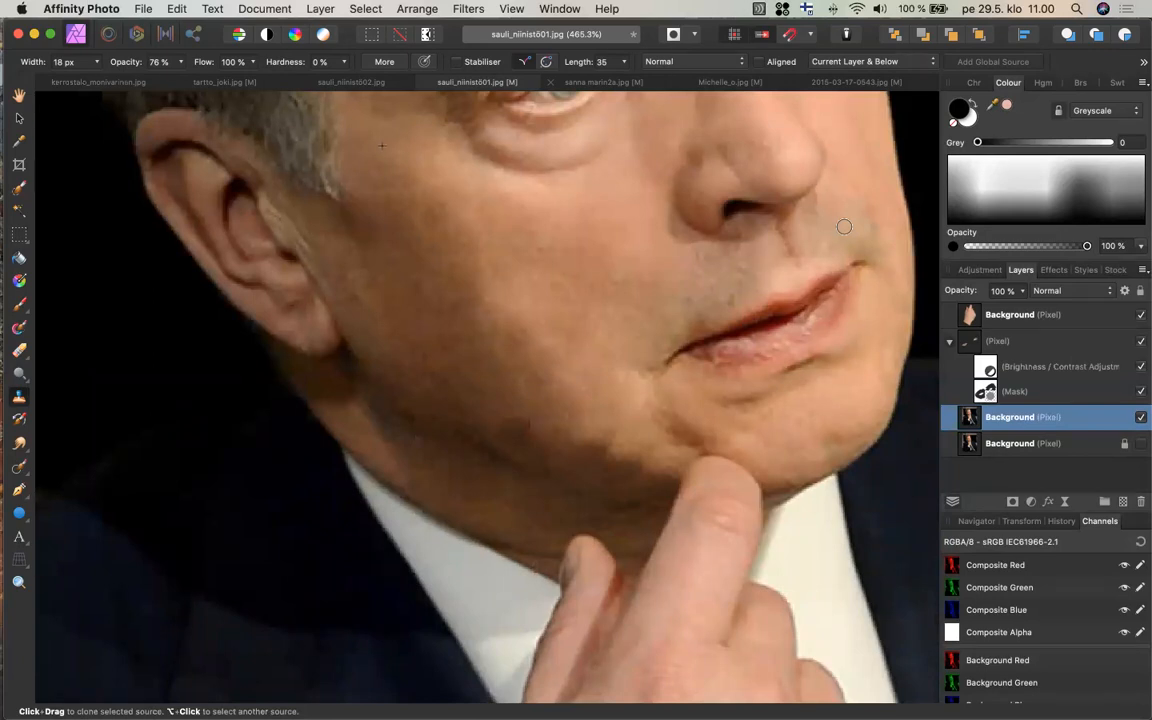
scroll(843, 227, "down", 2)
scroll(843, 227, "down", 2)
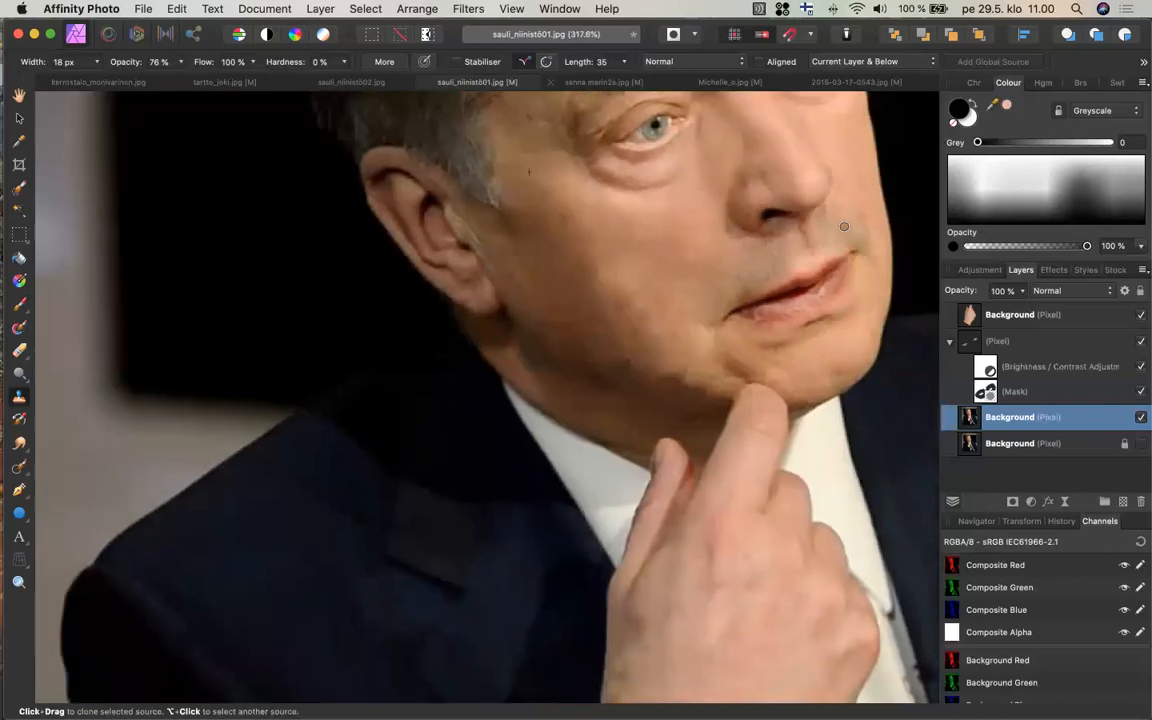
scroll(843, 227, "down", 1)
scroll(843, 227, "down", 1)
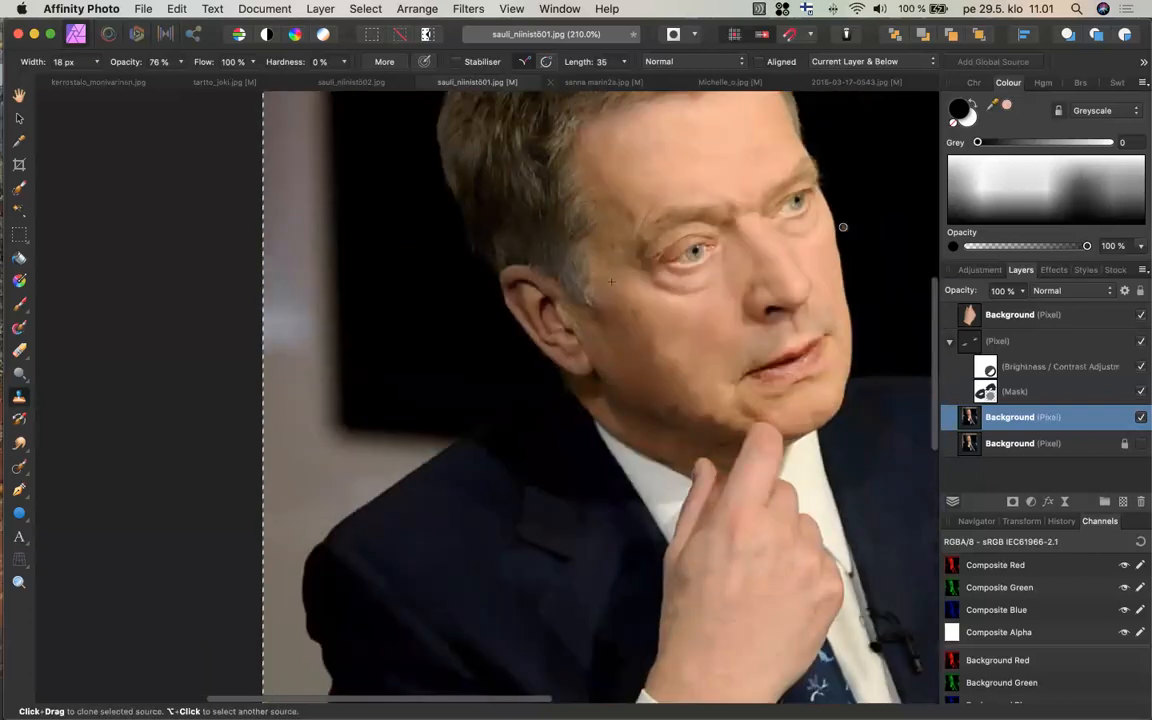
scroll(843, 227, "up", 3)
scroll(843, 227, "up", 2)
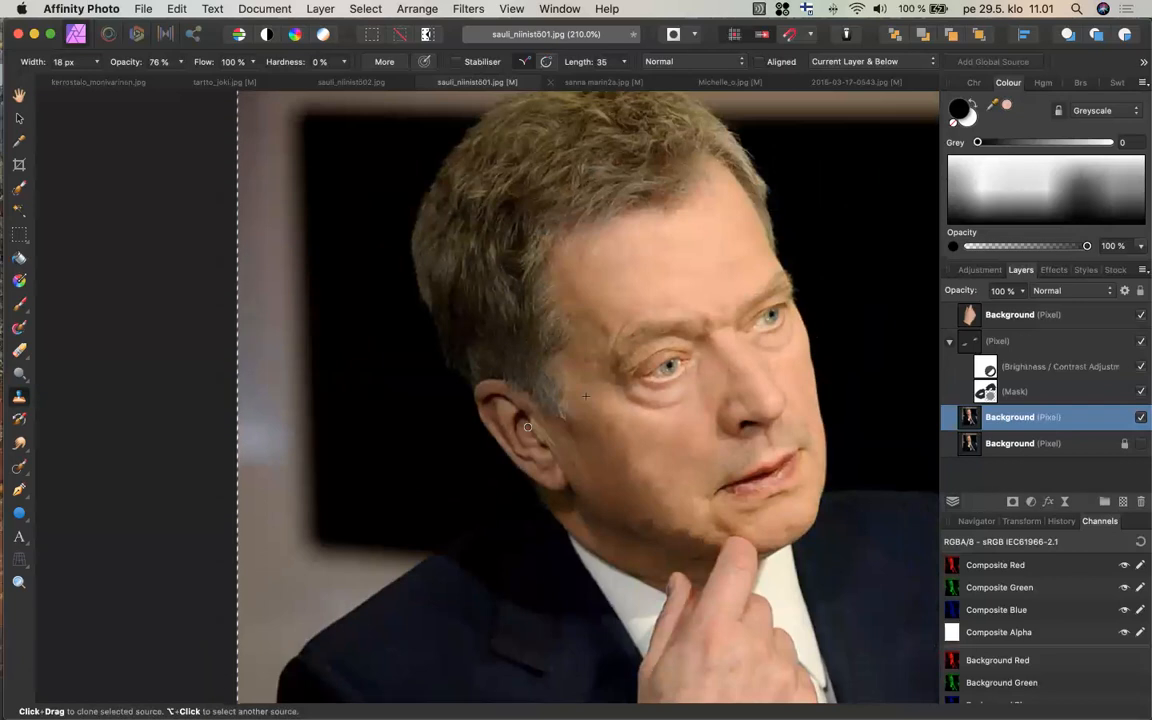
left_click(20, 401)
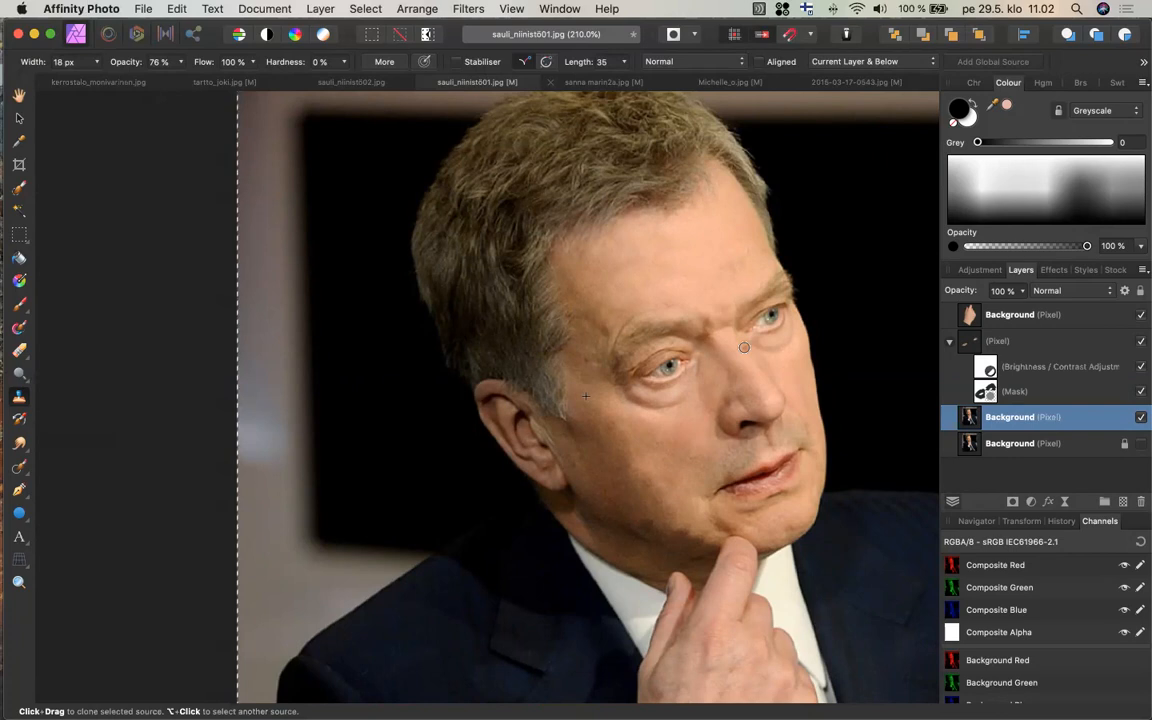
scroll(743, 347, "up", 3)
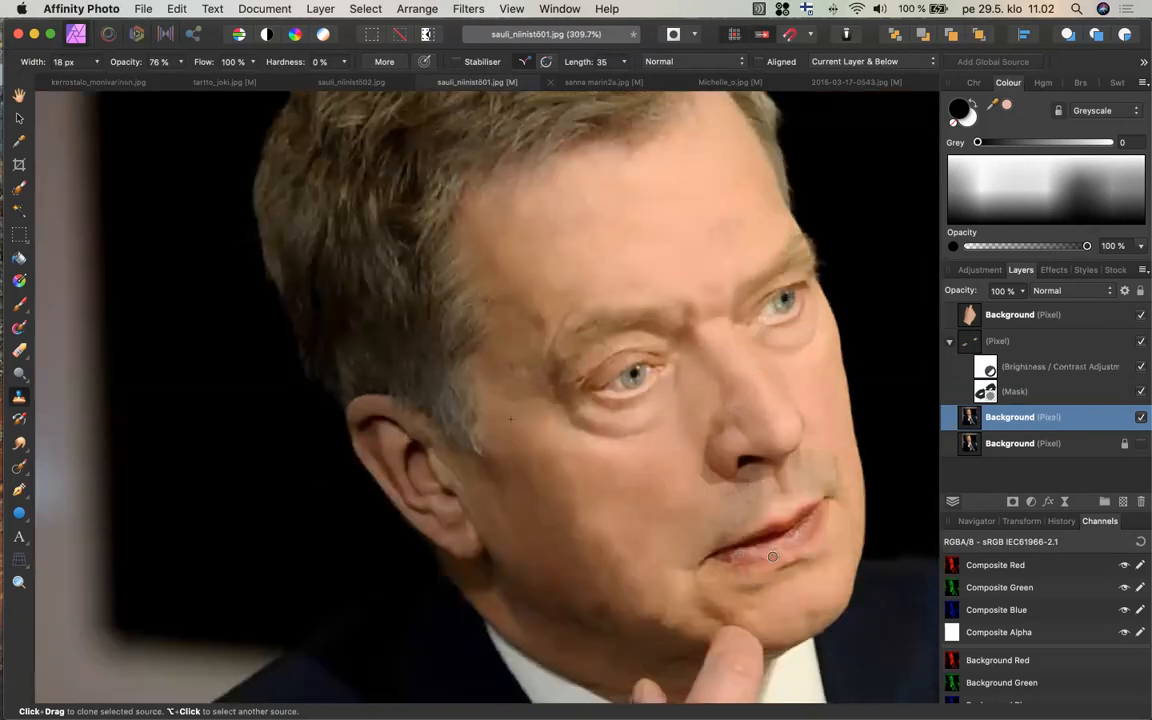
scroll(772, 556, "up", 3)
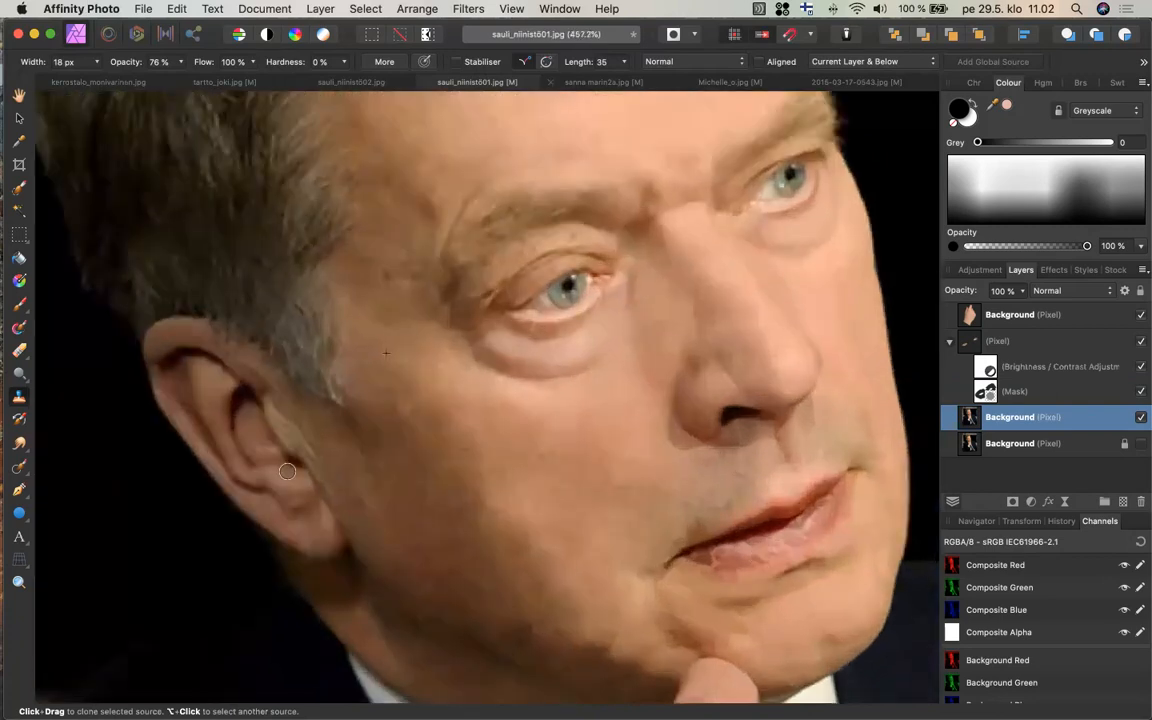
- Choose the Blur Brush Tool and set its width to 23 px
left_click(20, 451)
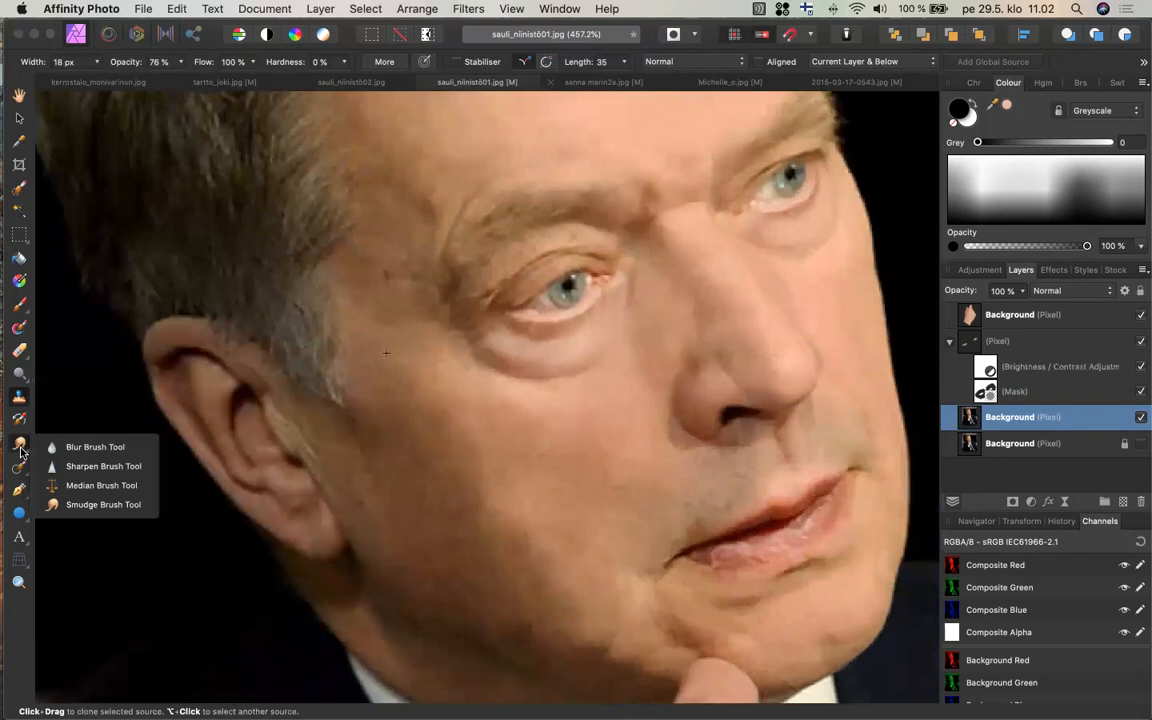
left_click(94, 452)
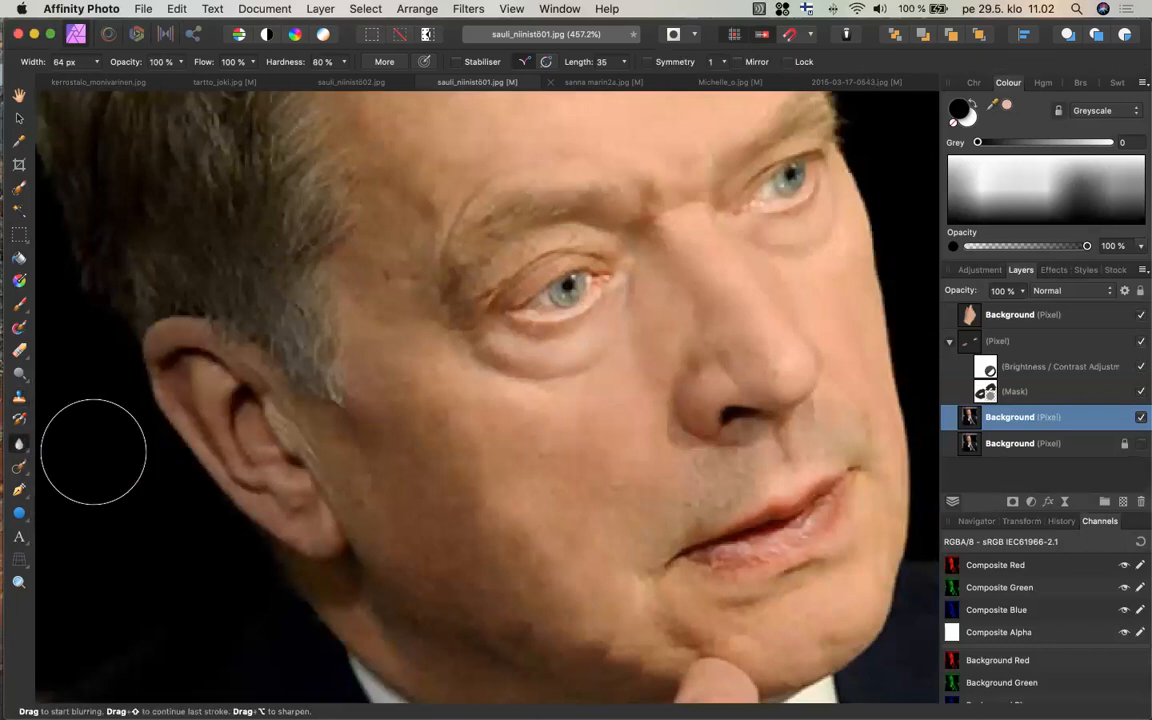
left_click(96, 63)
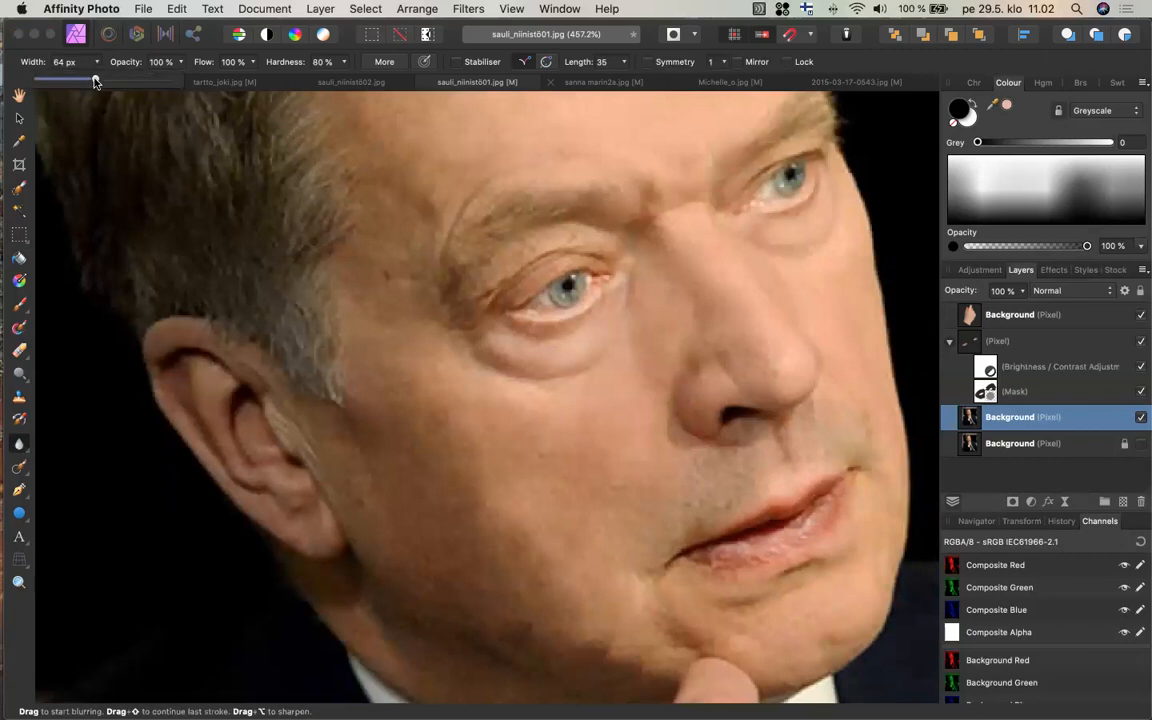
left_click_drag(70, 84, 66, 84)
left_click_drag(65, 83, 59, 83)
- Blur the lips, the lower lip, and the jaw edge by the chin
mouse_move(908, 596)
left_mouse_down()
mouse_move(748, 553)
mouse_move(700, 515)
mouse_move(750, 475)
mouse_move(832, 508)
left_mouse_up()
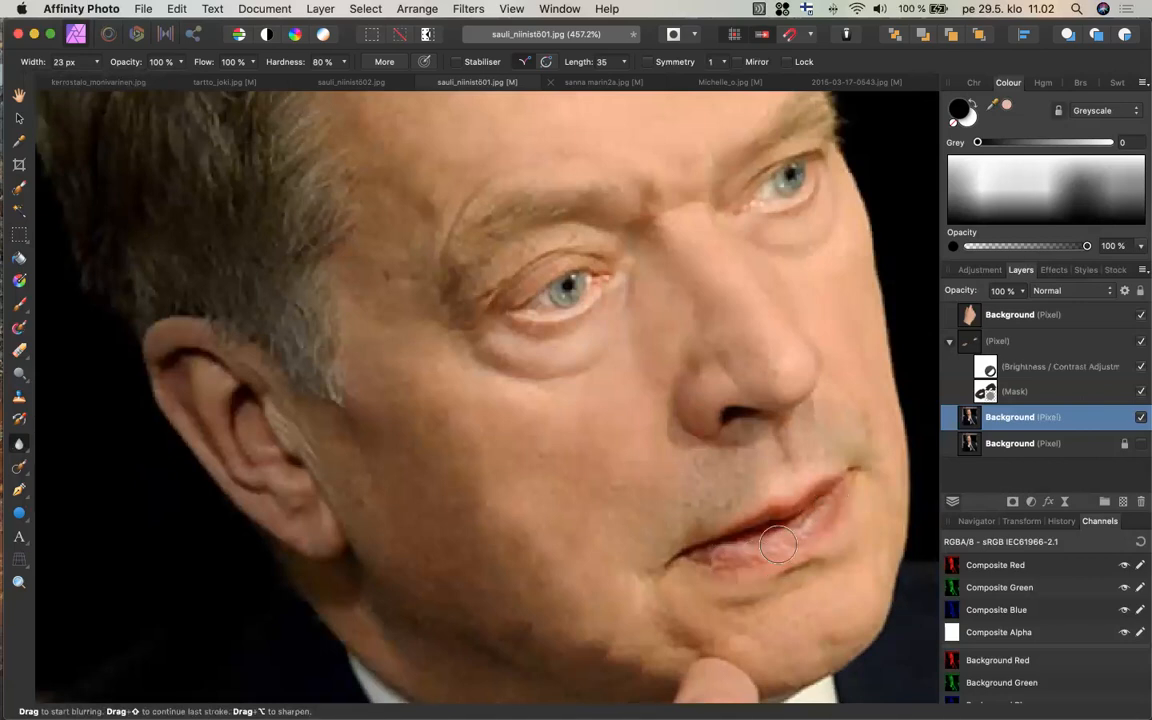
left_click(809, 526)
left_click(918, 648)
left_click_drag(916, 651, 862, 627)
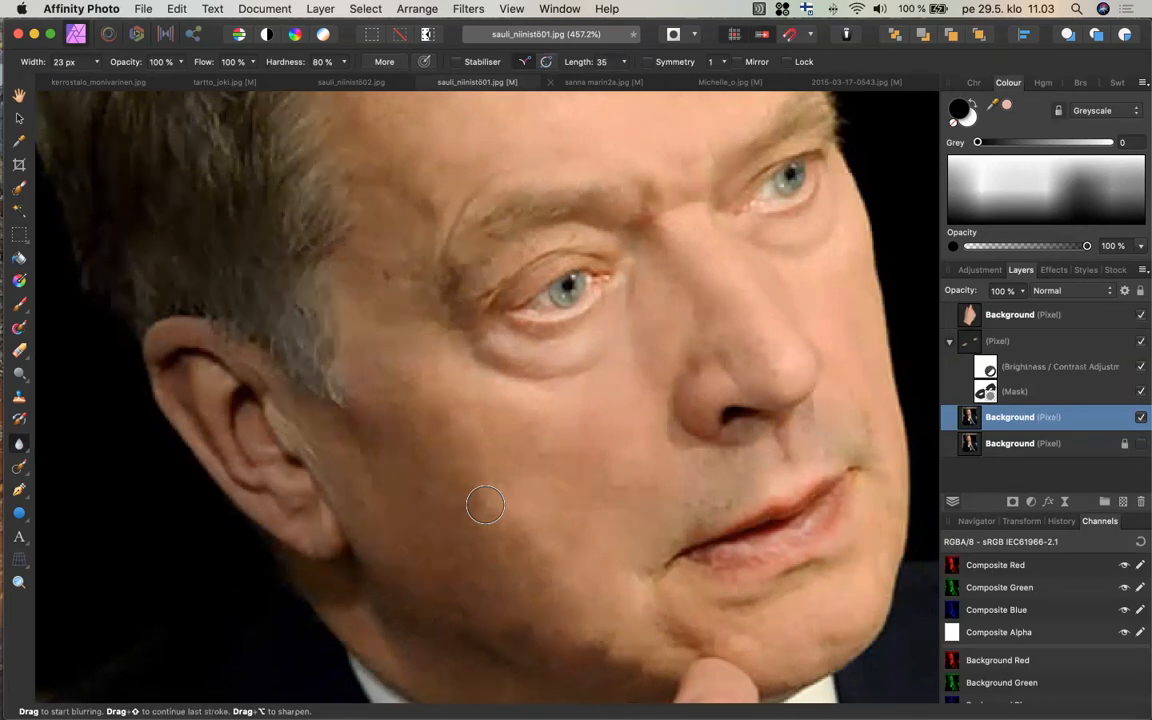
- Keep the layer blend mode at Normal and zoom out from 239.5% to 158% to show the whole face
scroll(485, 505, "up", 3)
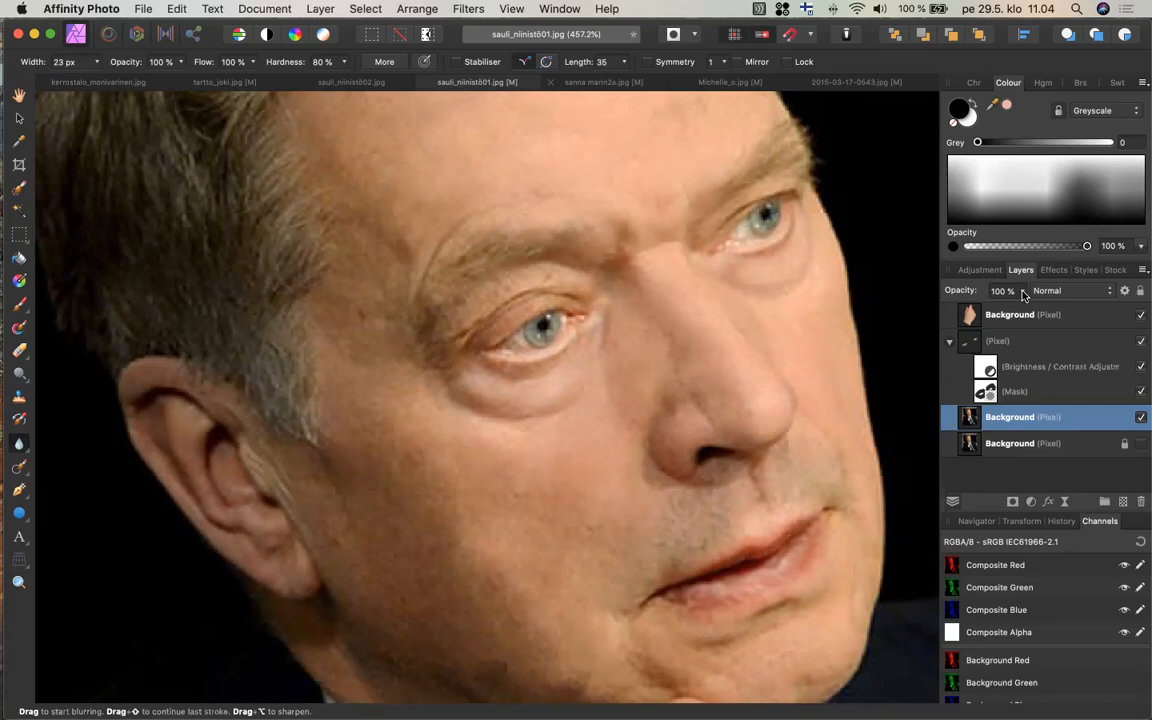
left_click(1072, 291)
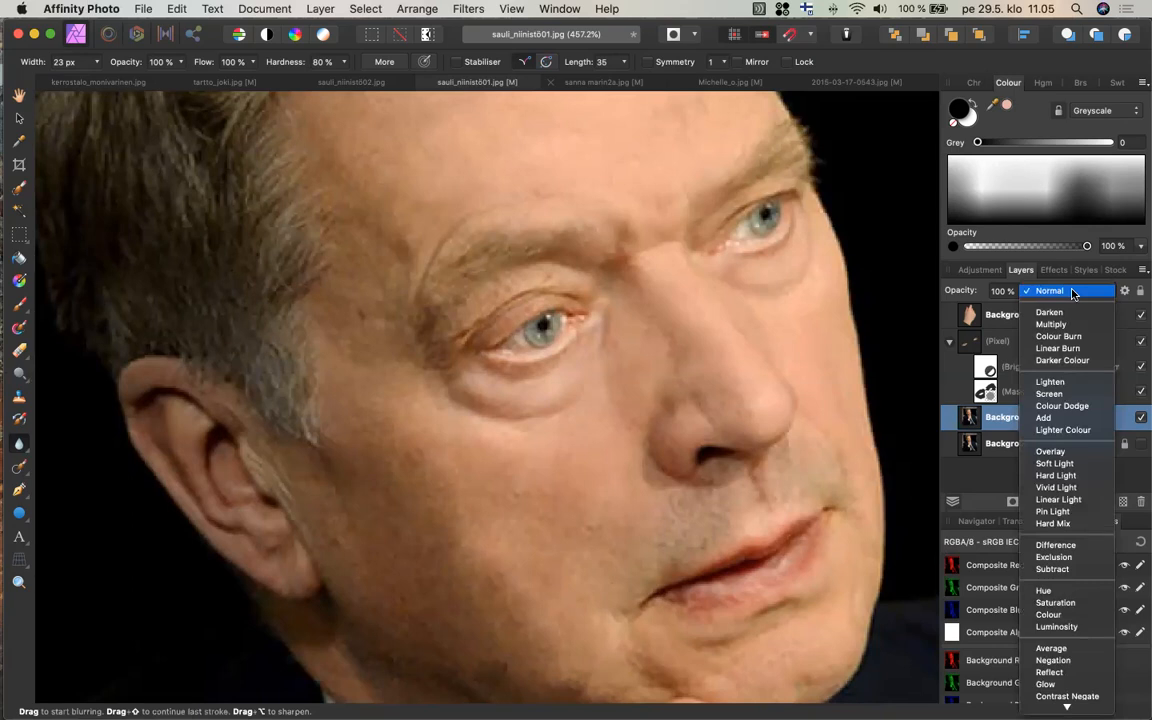
left_click(1072, 291)
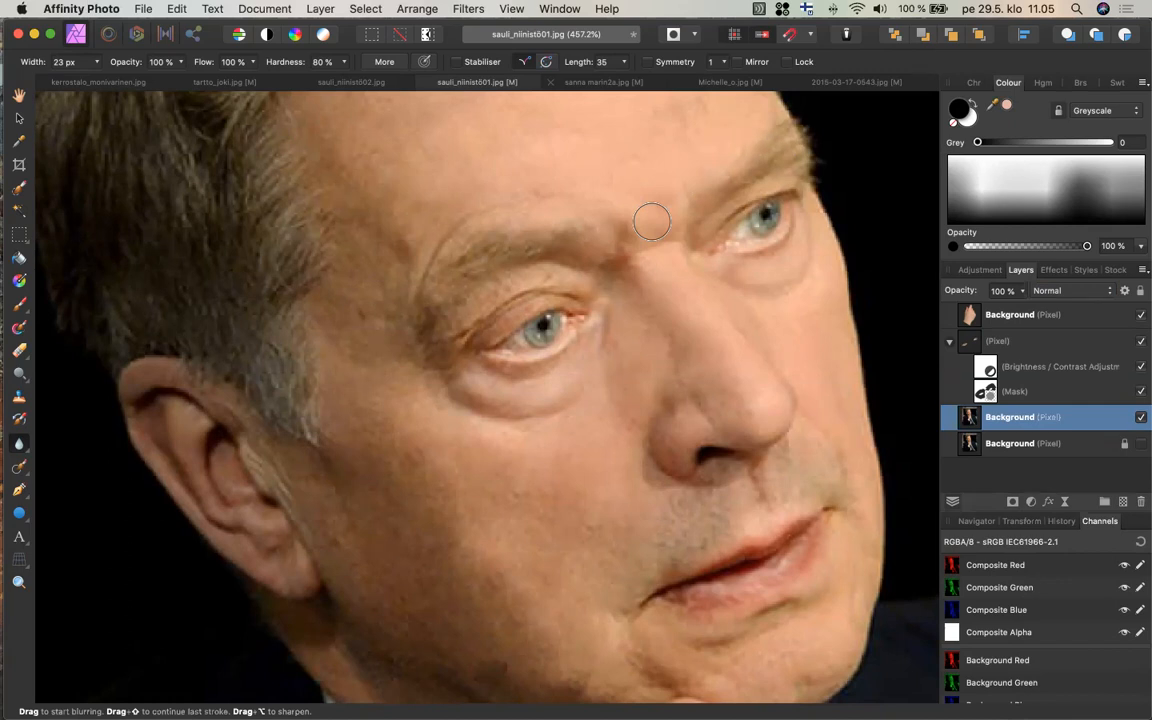
scroll(651, 222, "down", 2)
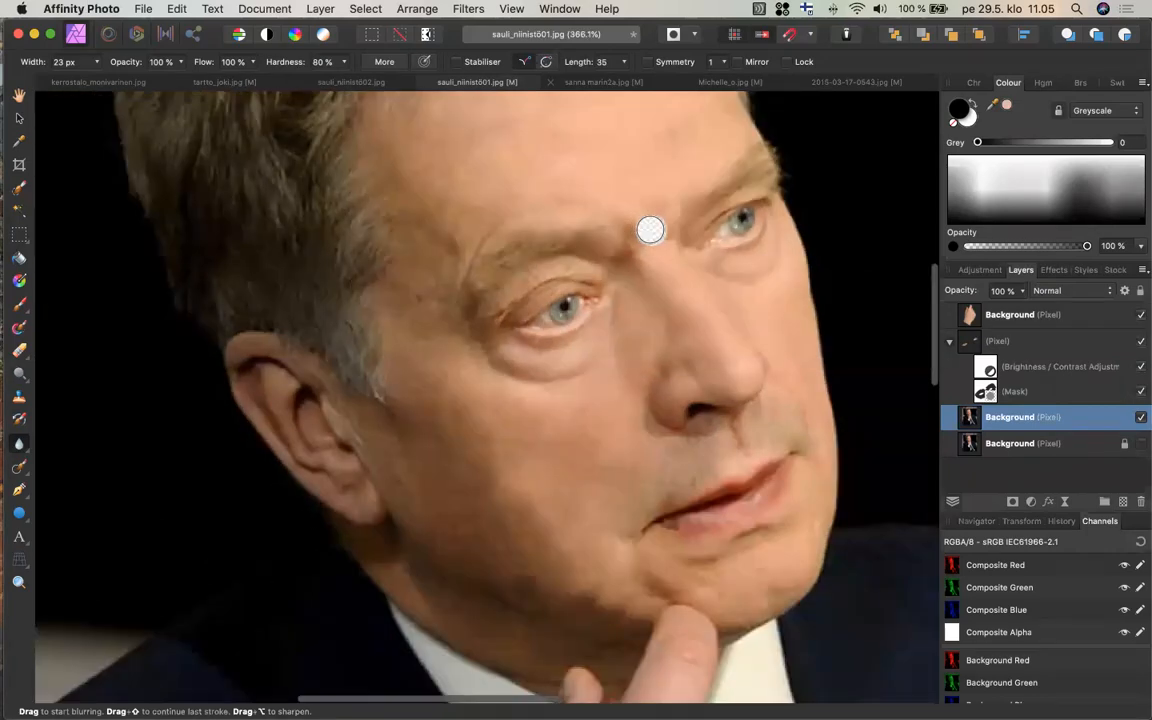
scroll(650, 230, "down", 2)
scroll(650, 230, "down", 1)
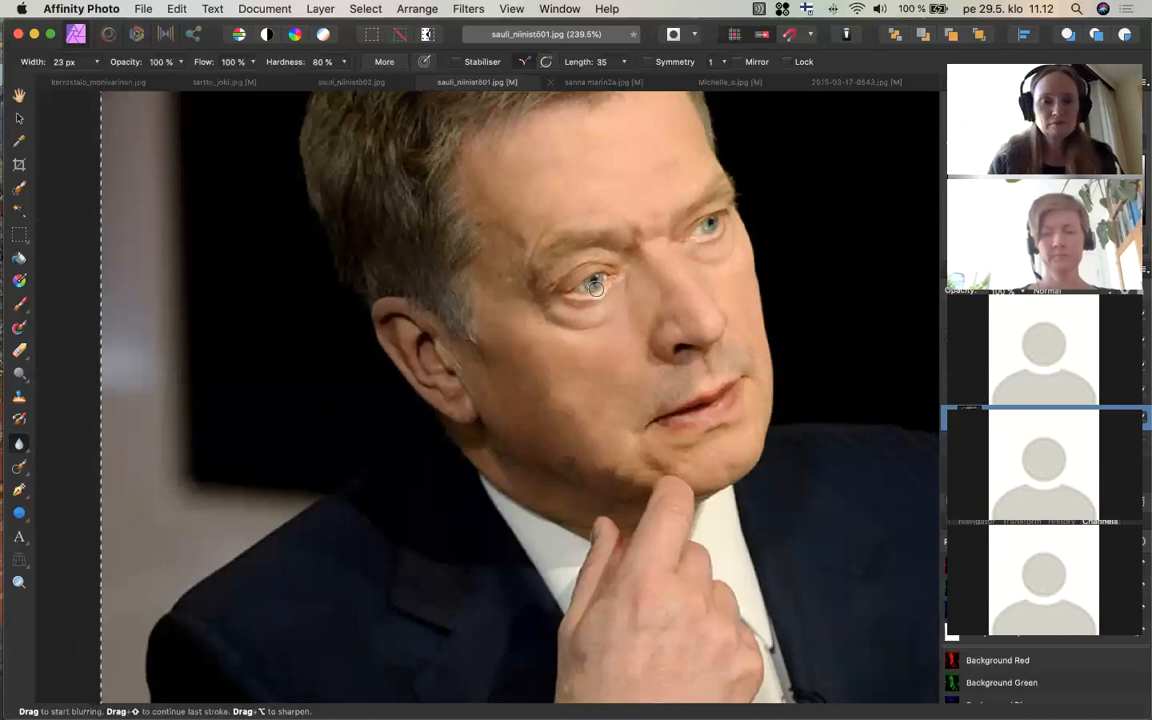
scroll(594, 288, "down", 3)
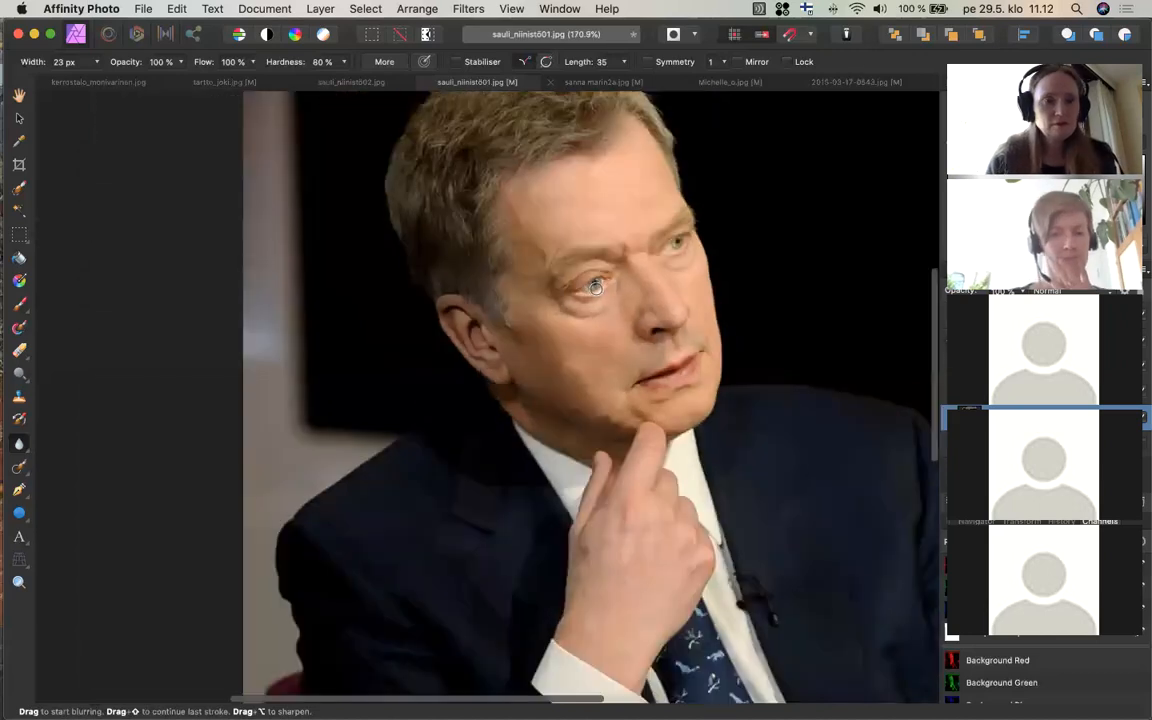
scroll(594, 288, "down", 1)
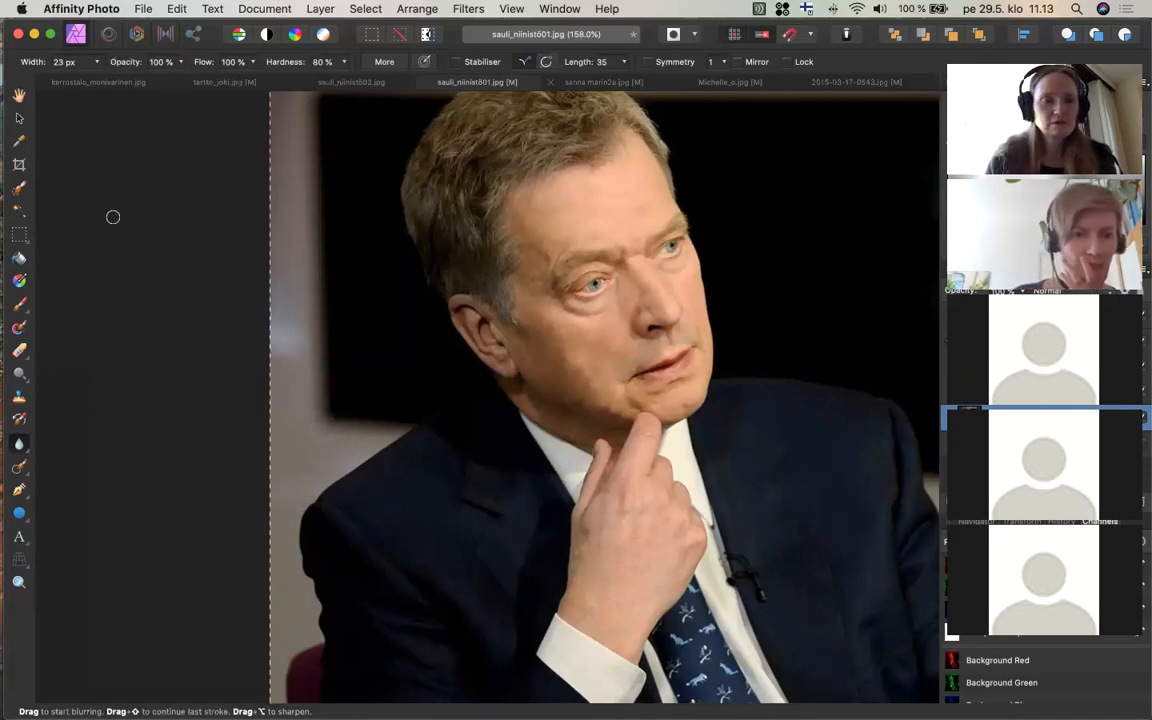
- Switch to the Move tool, show the Layers panel, deselect, and dismiss the Liquify pixel-layer warning
left_click(31, 120)
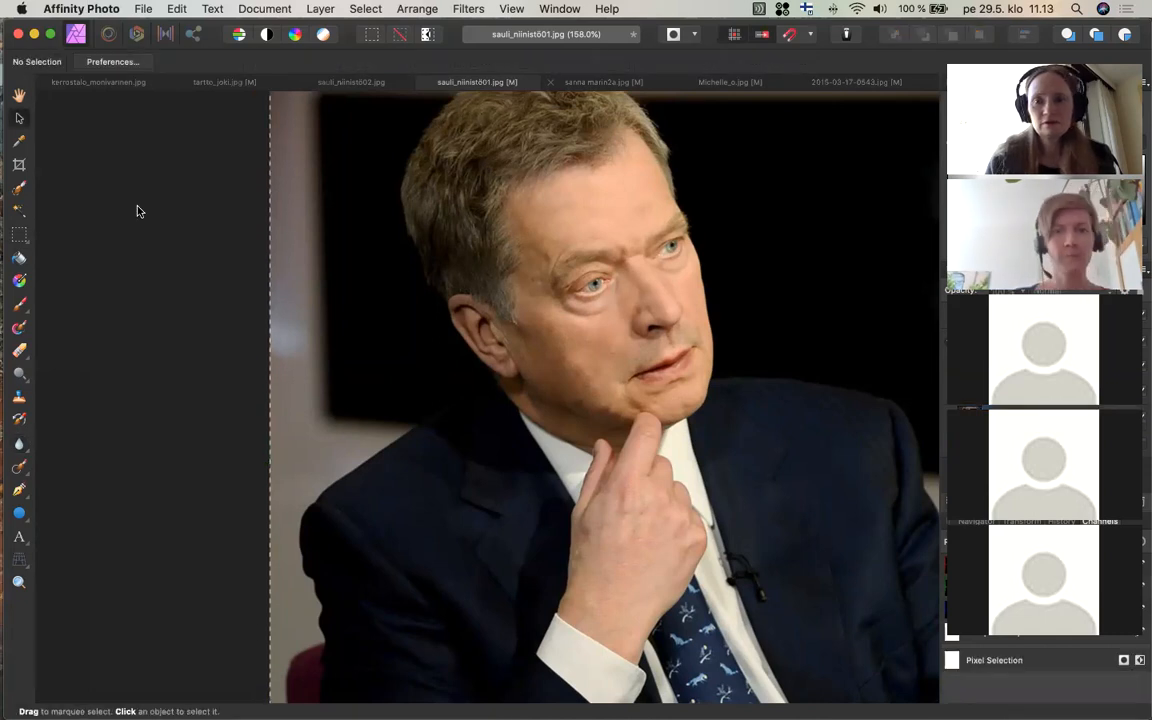
left_click(975, 60)
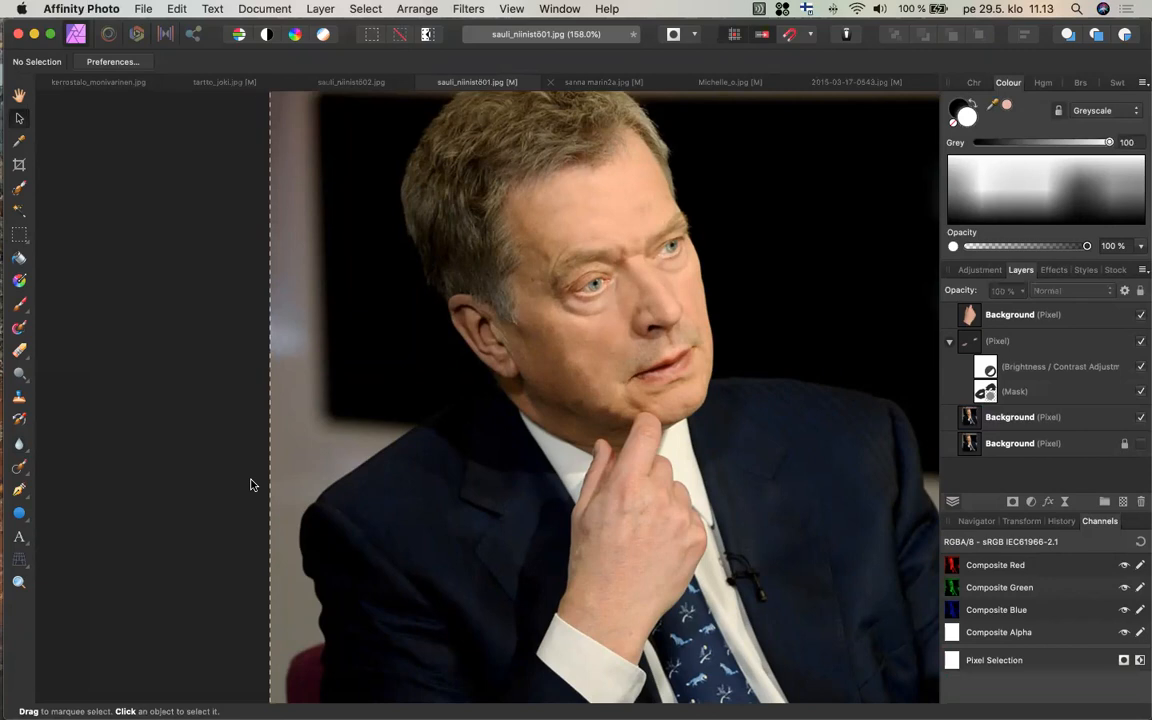
key("super+d")
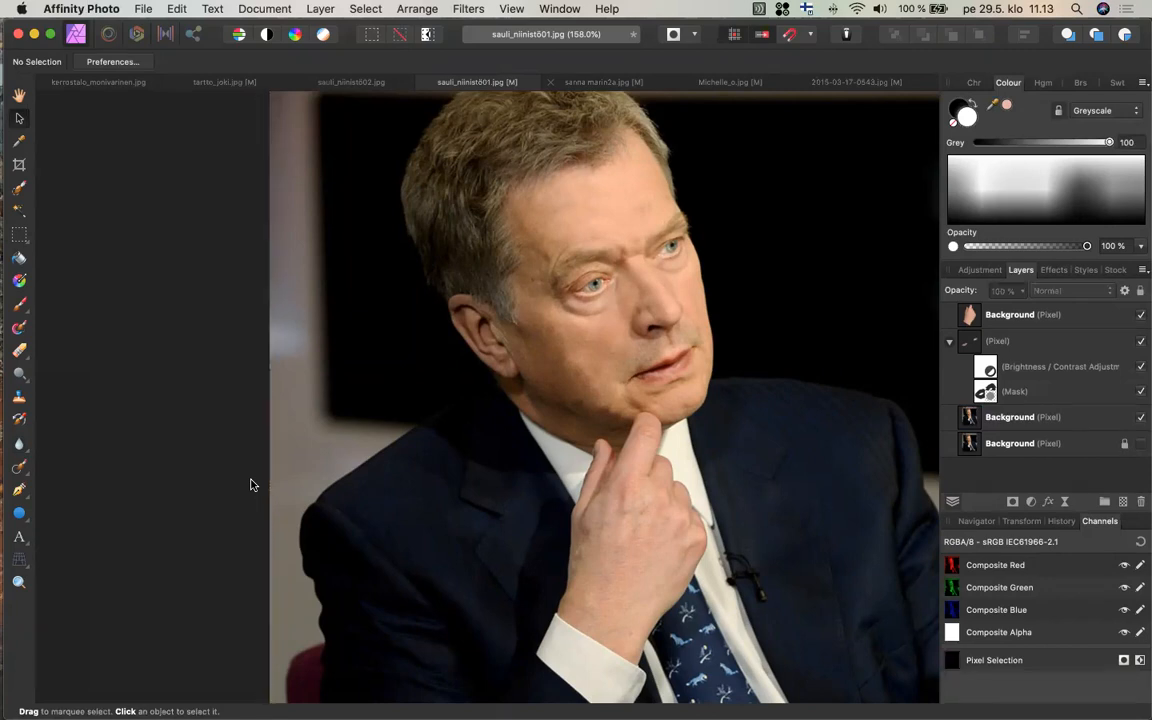
left_click(108, 37)
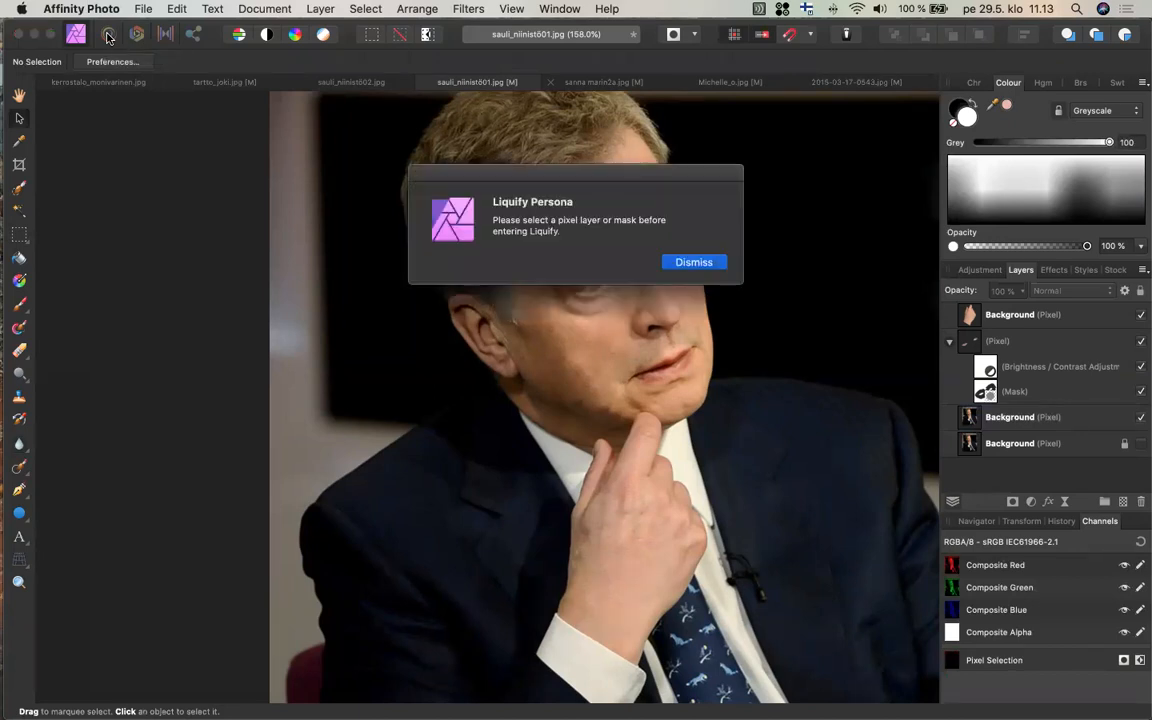
left_click(693, 262)
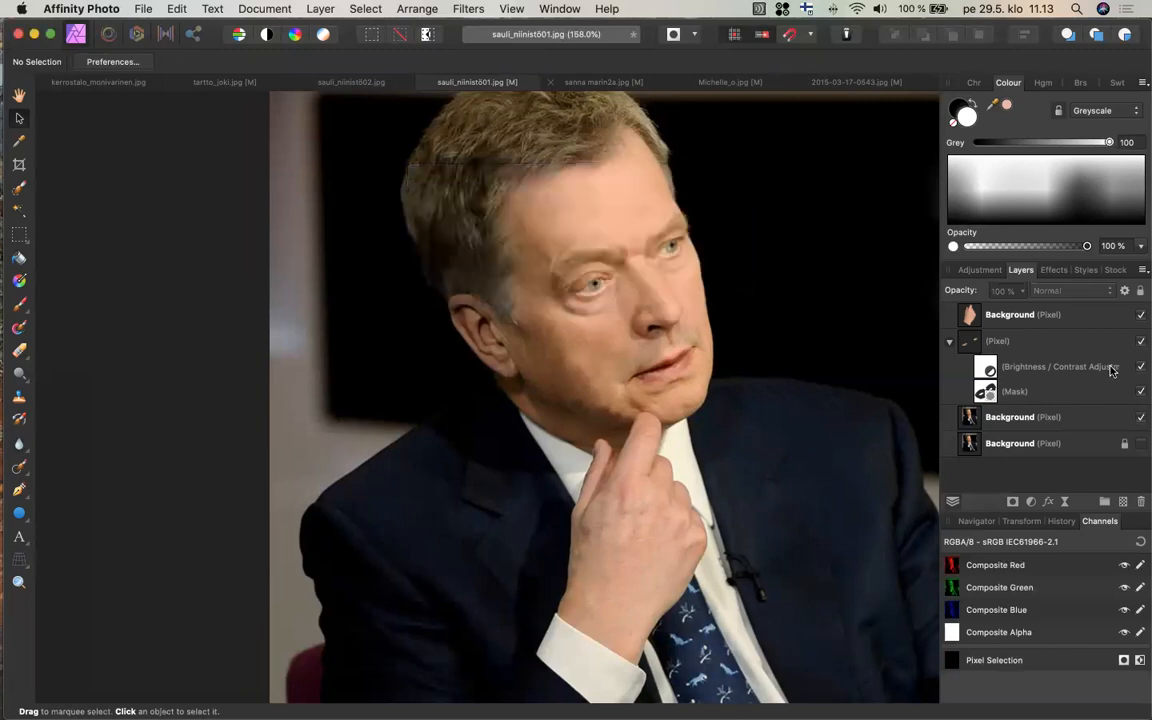
- Make the Background pixel layer active and enter the Liquify Persona
left_click(1047, 420)
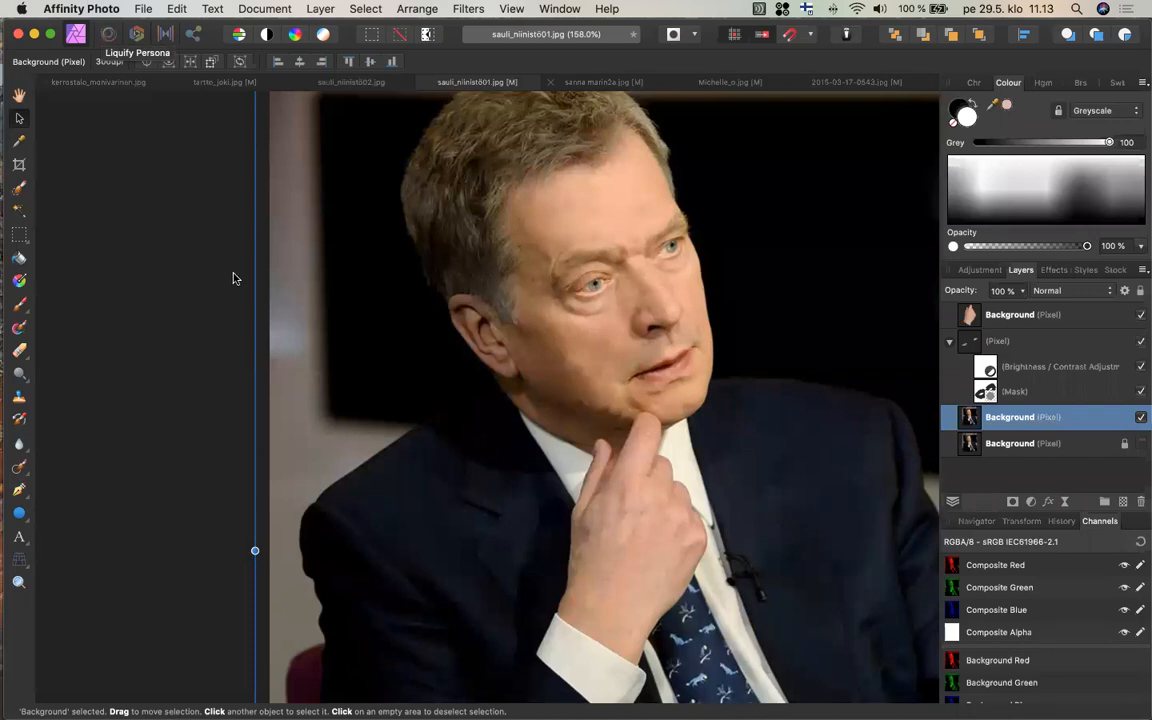
scroll(233, 278, "down", 3)
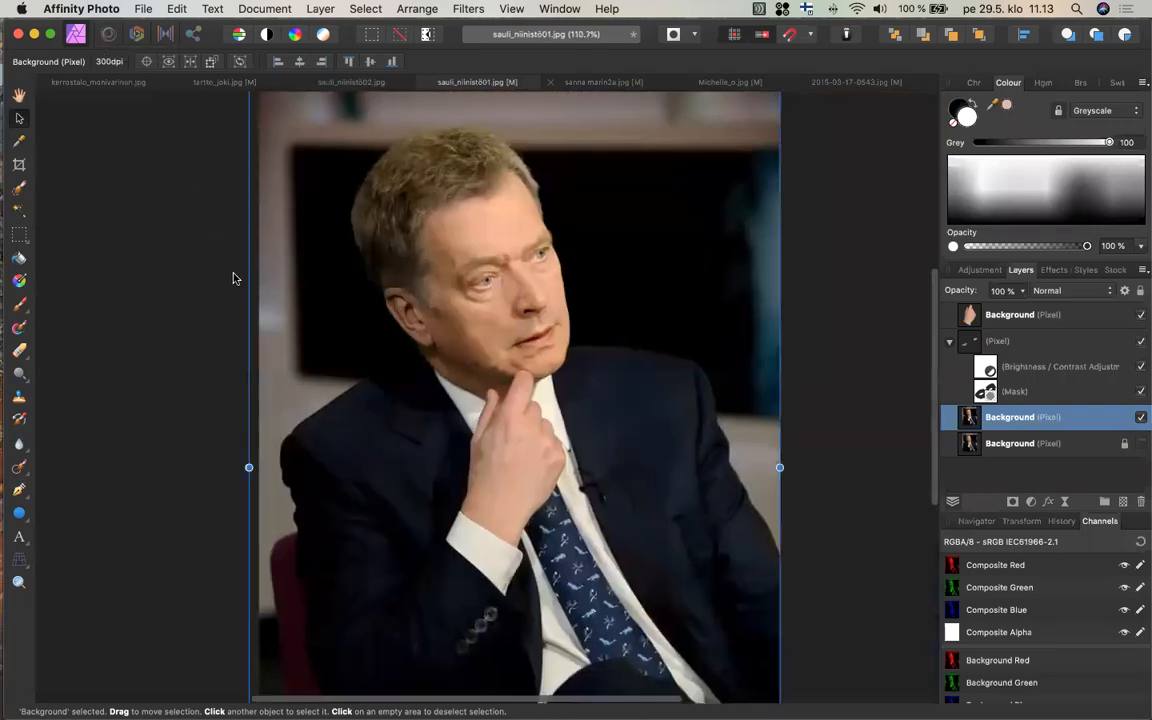
left_click(106, 35)
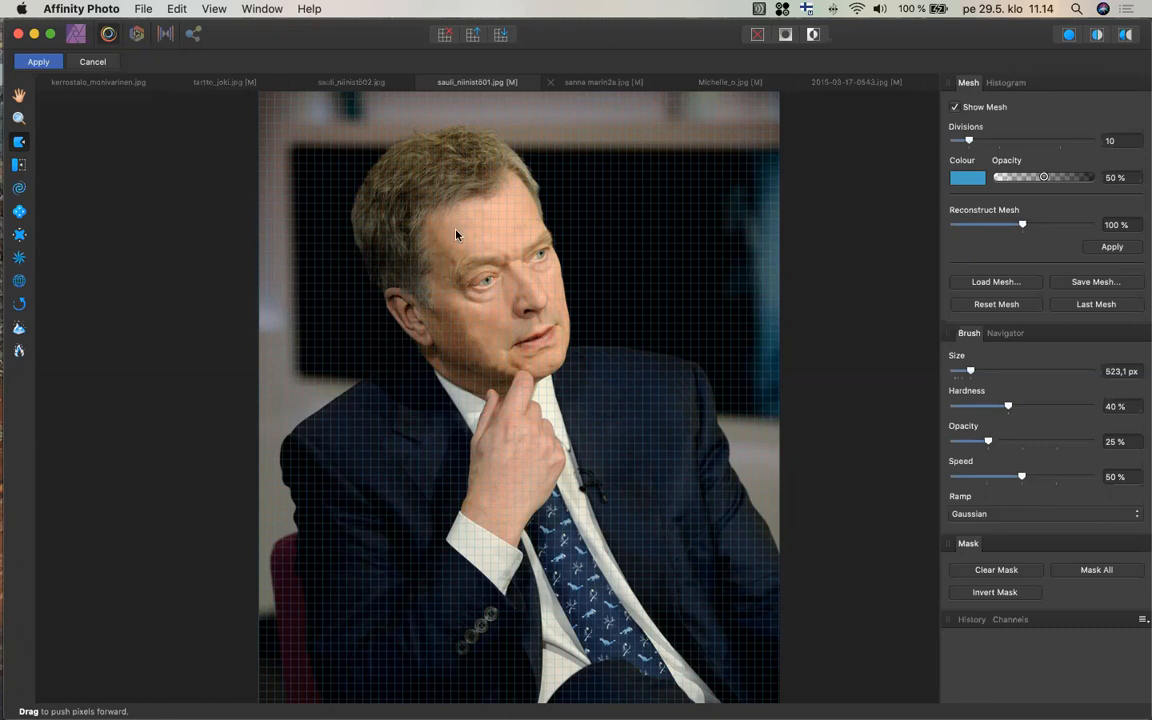
- Push the hairline and forehead up, the cheek down, and the nose, mouth and jaw down-right
left_click_drag(427, 219, 403, 207)
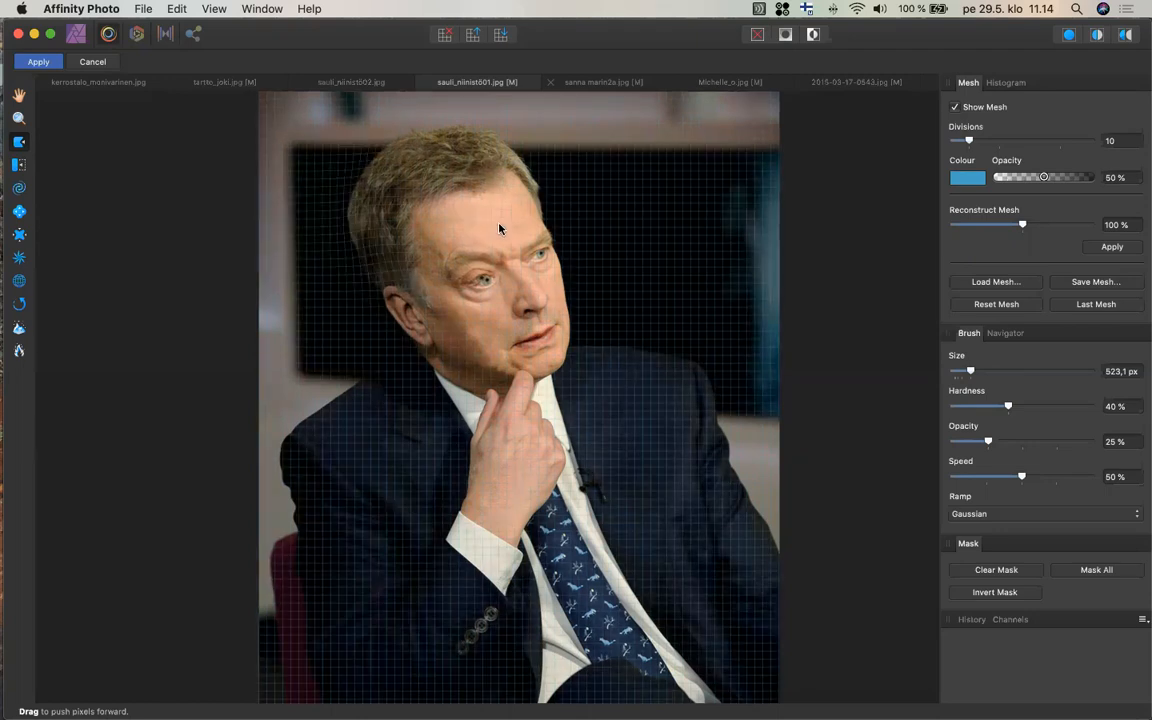
left_click_drag(499, 229, 520, 188)
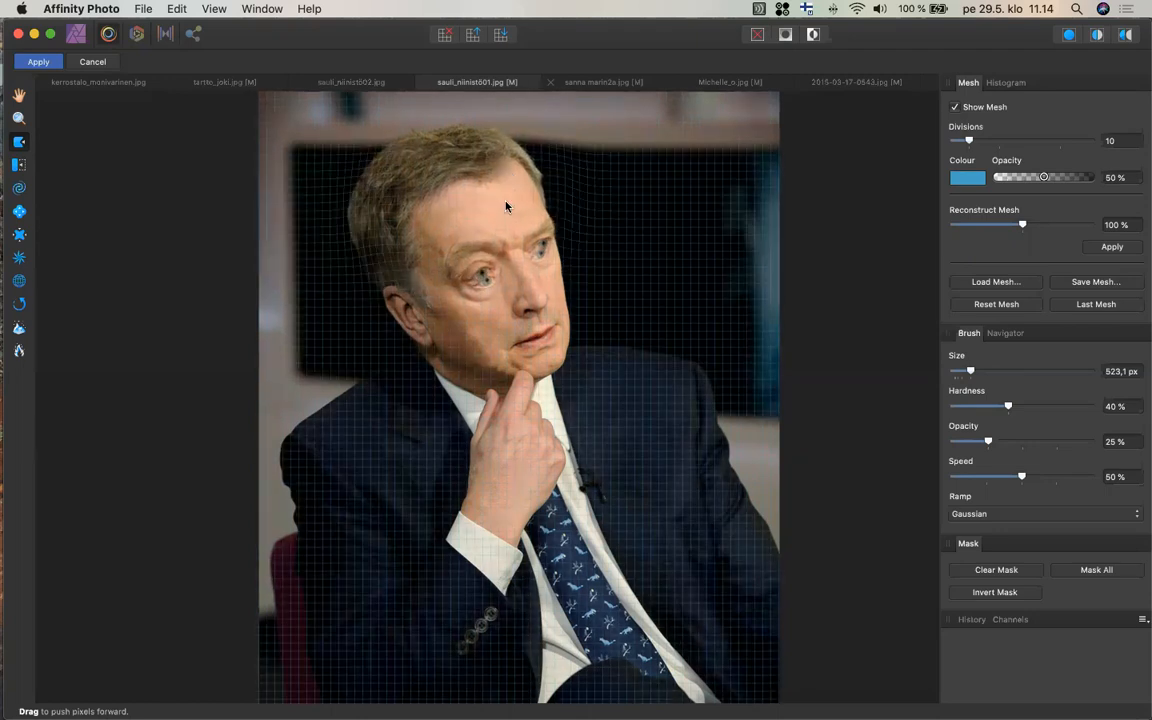
mouse_move(504, 293)
left_mouse_down()
mouse_move(518, 357)
mouse_move(486, 335)
mouse_move(494, 342)
left_mouse_up()
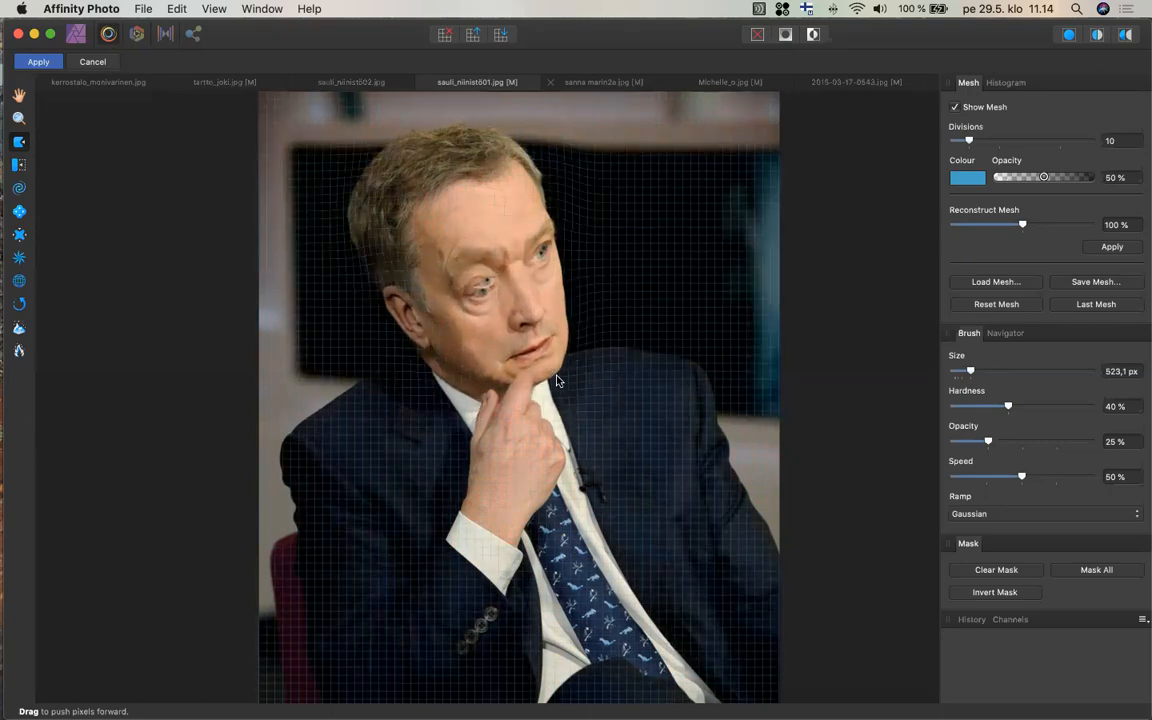
left_click_drag(557, 378, 564, 401)
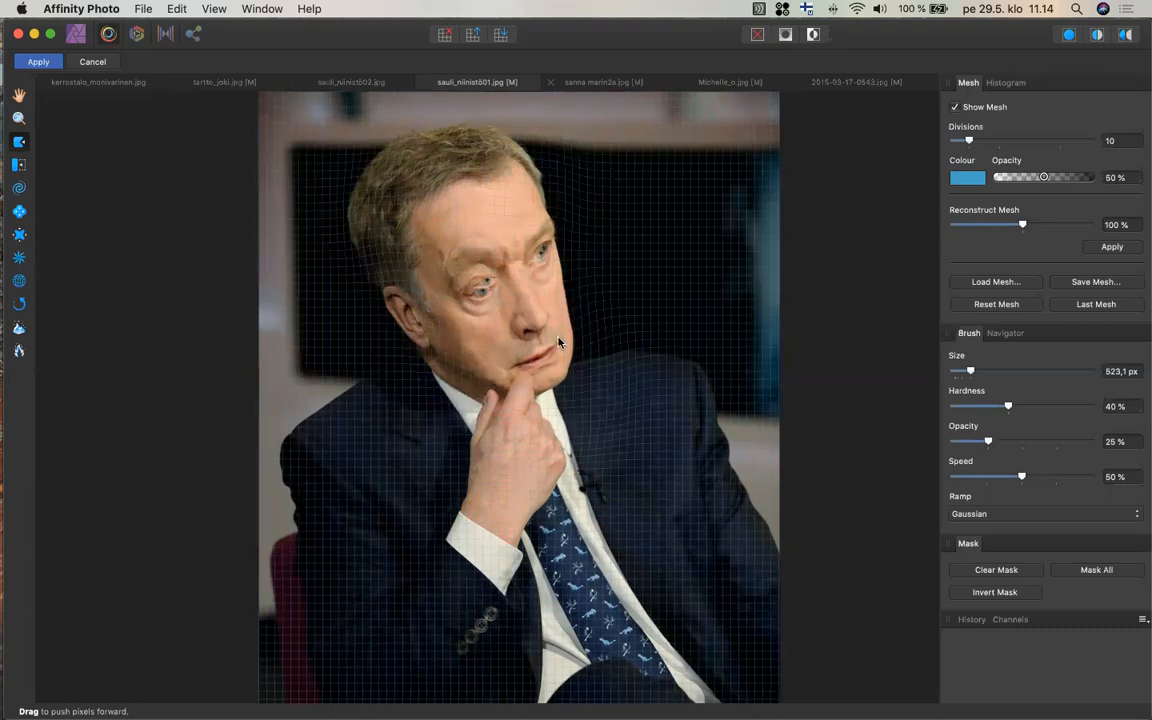
left_click_drag(543, 287, 540, 290)
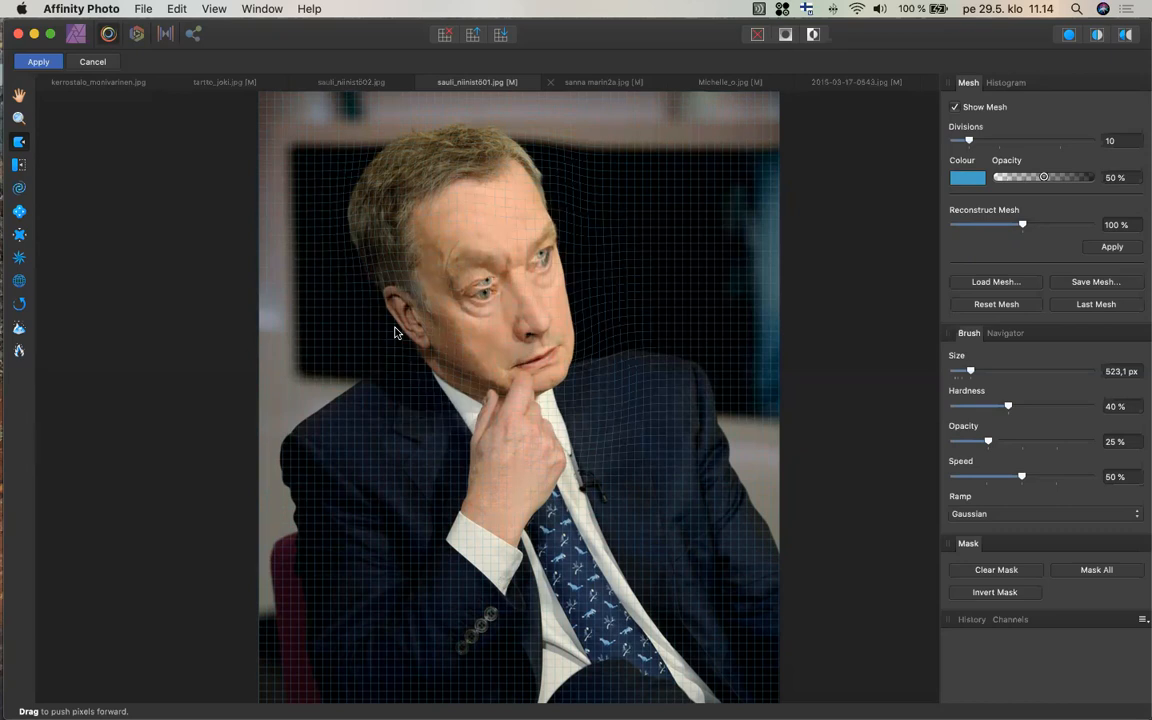
- With Push Forward, push the temple hair inward and the chin and mouth downward
left_click(19, 262)
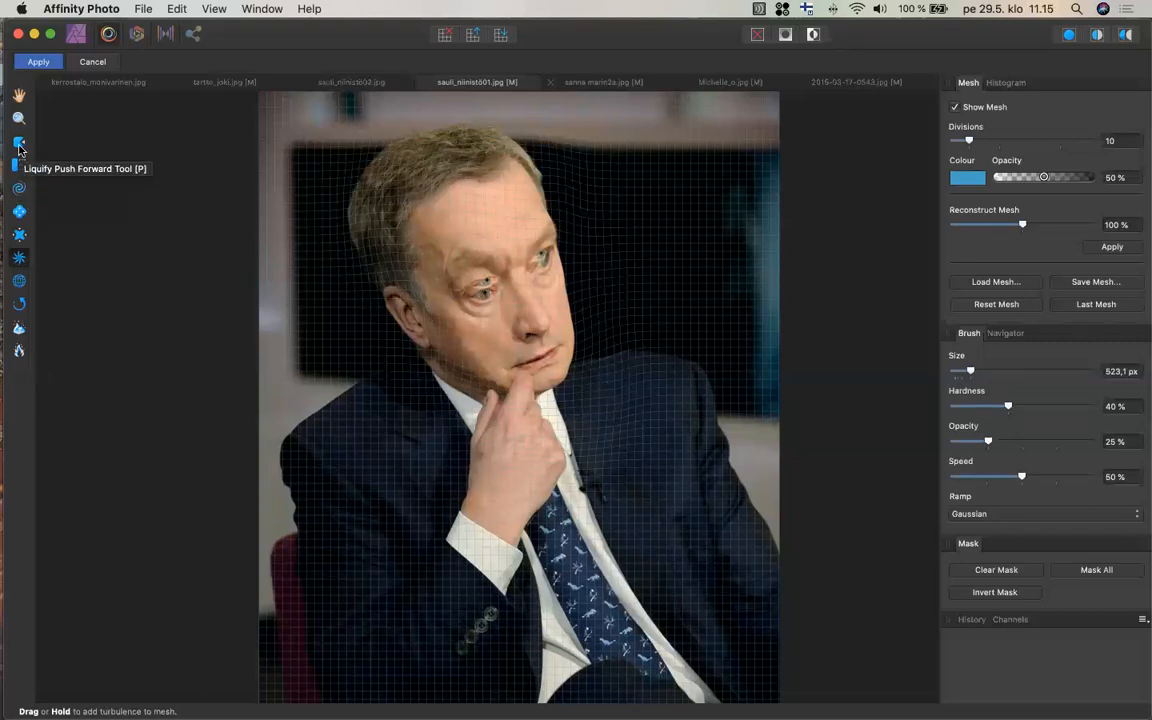
left_click(18, 148)
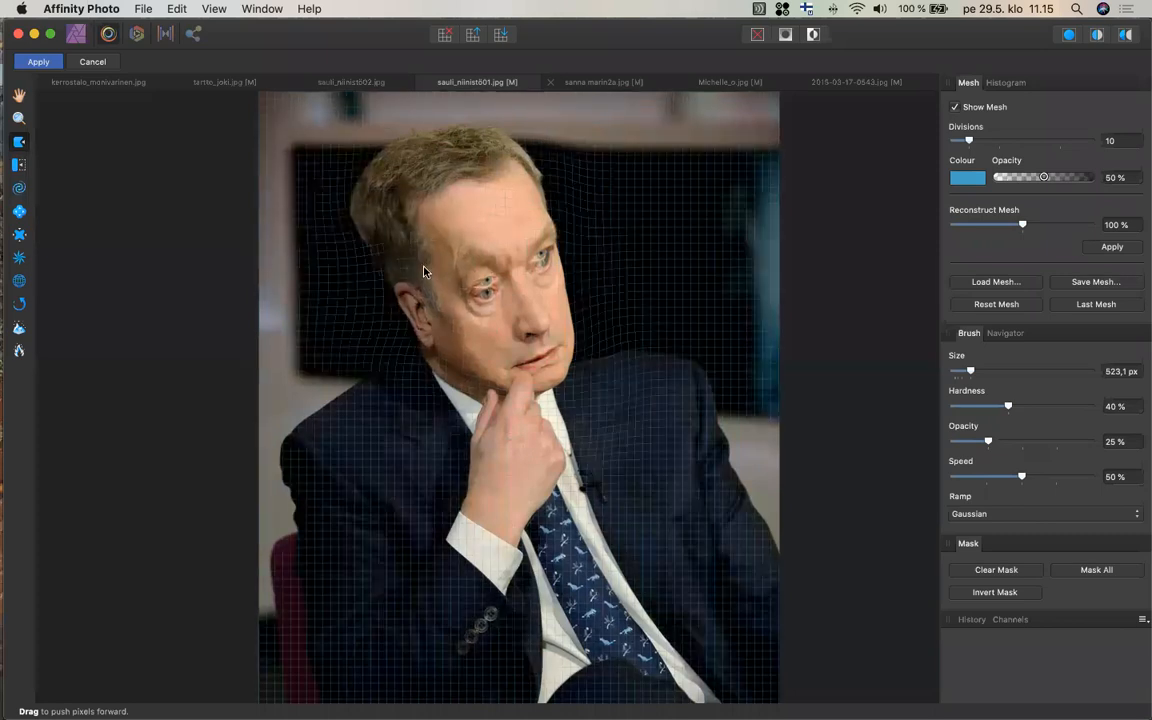
left_click_drag(579, 244, 531, 266)
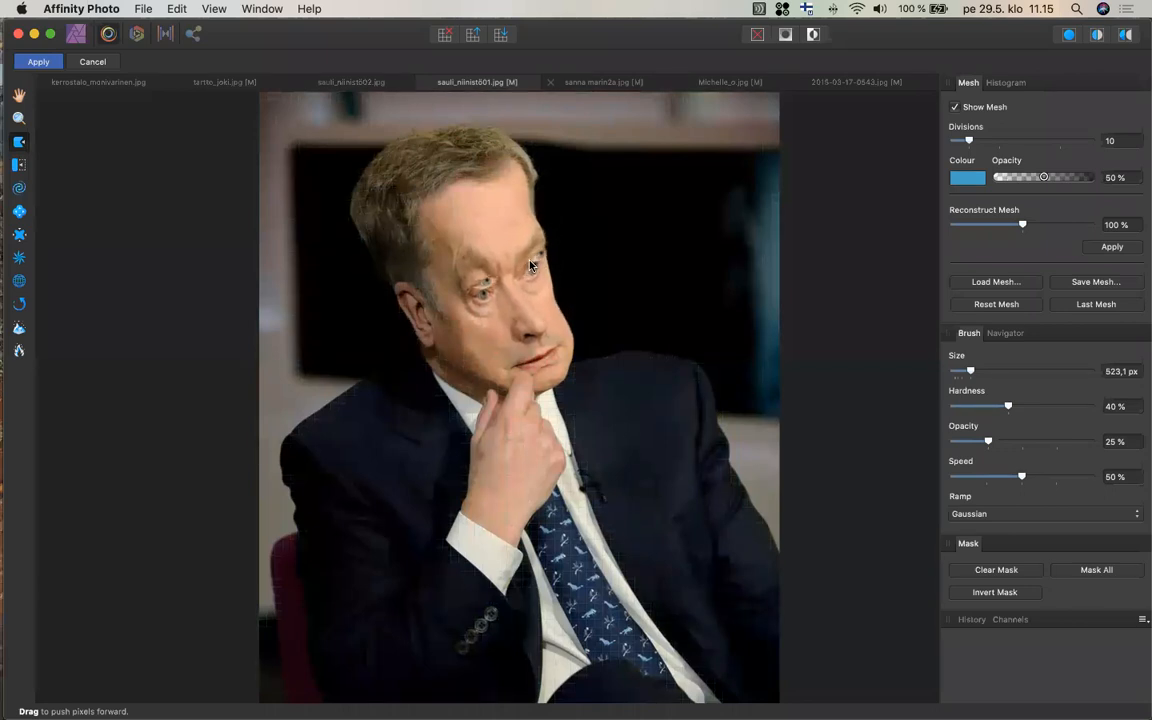
left_click_drag(531, 260, 530, 259)
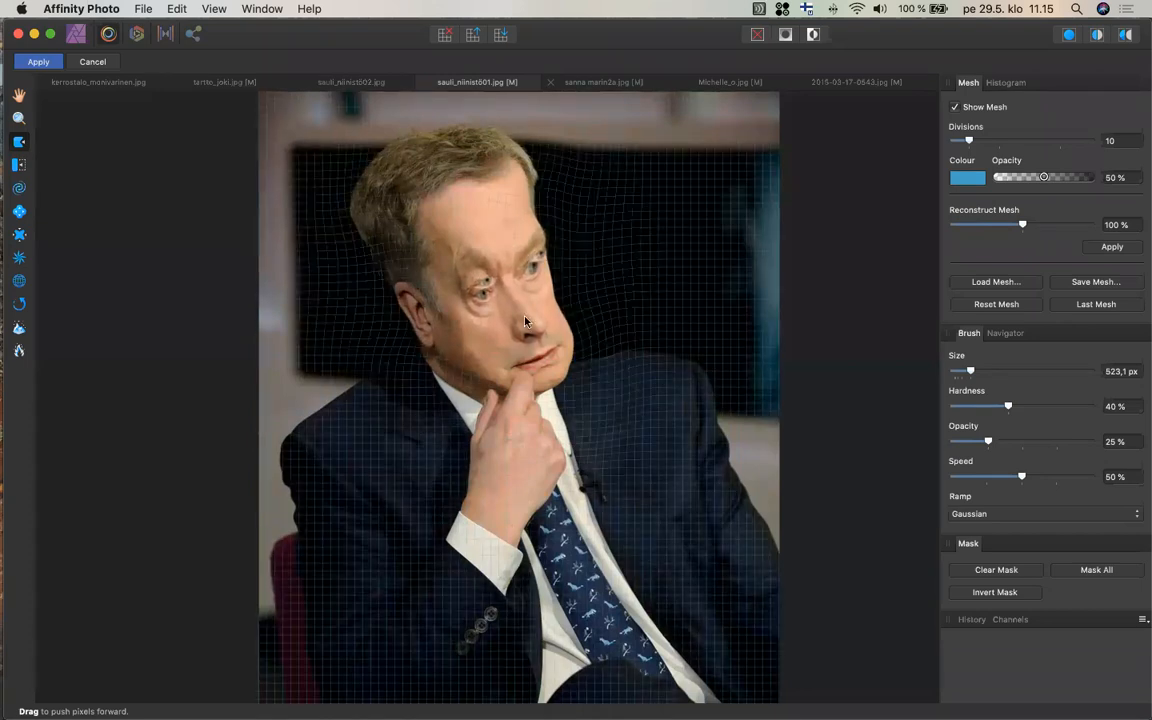
left_click_drag(531, 375, 535, 418)
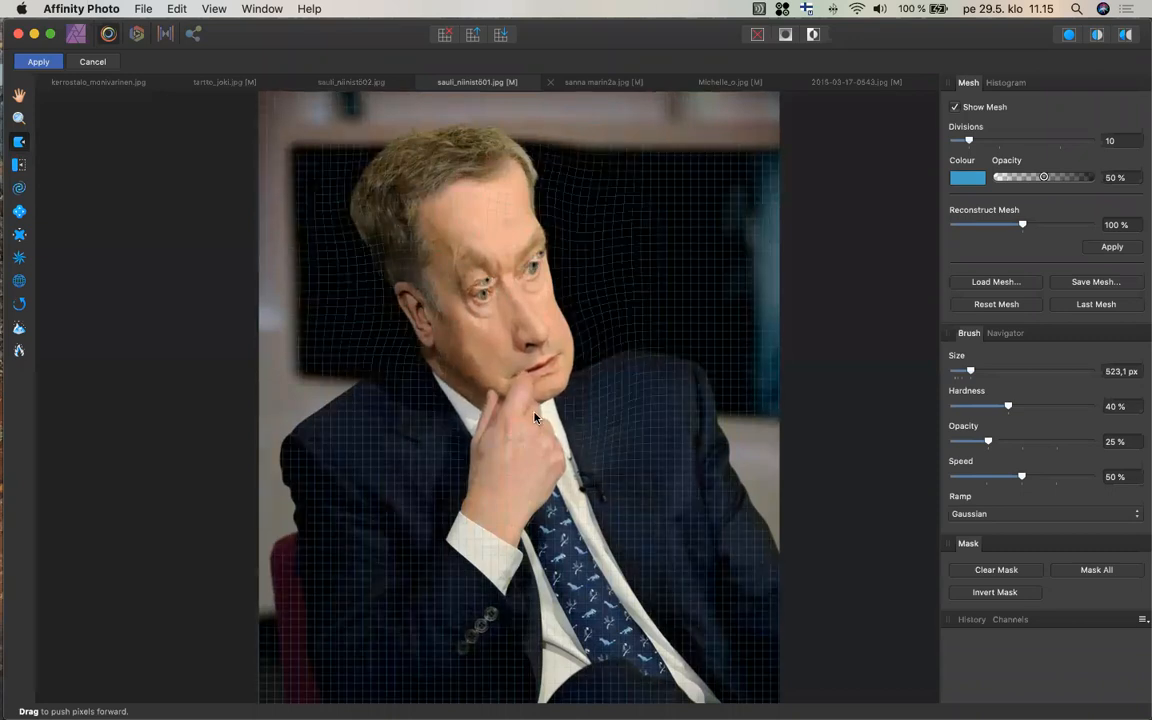
- Twirl the forehead and eyebrow pixels with the Liquify Twirl tool
left_click(19, 258)
left_click(18, 190)
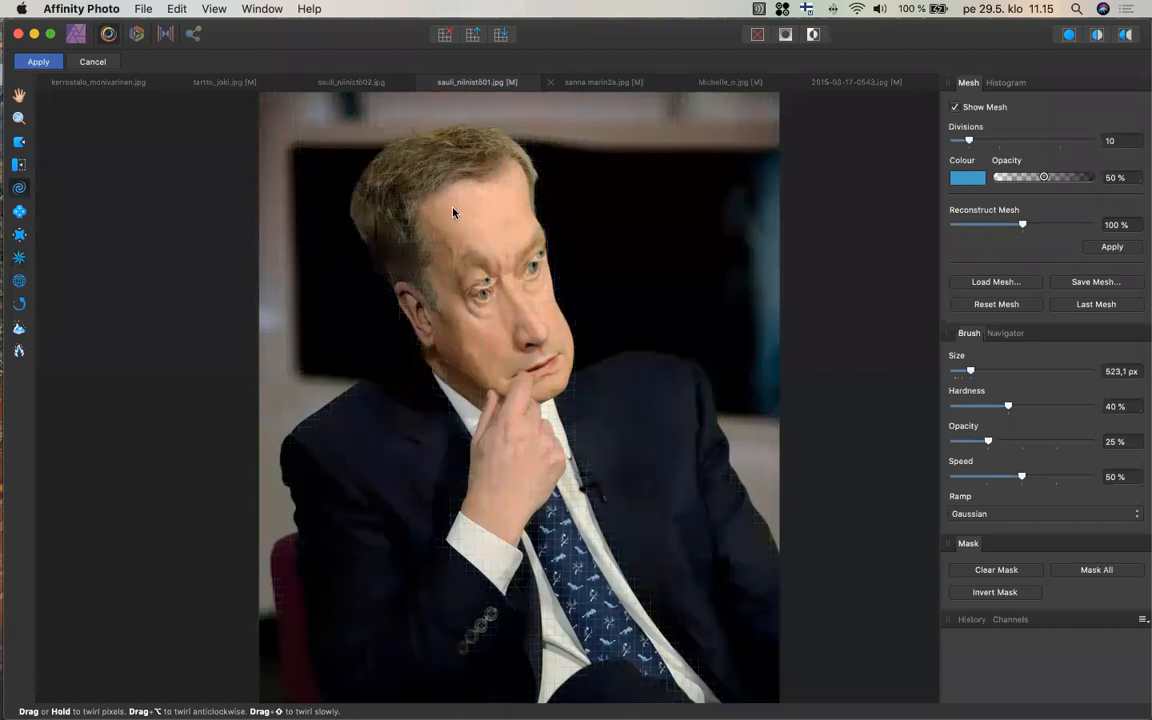
left_click_drag(452, 212, 470, 249)
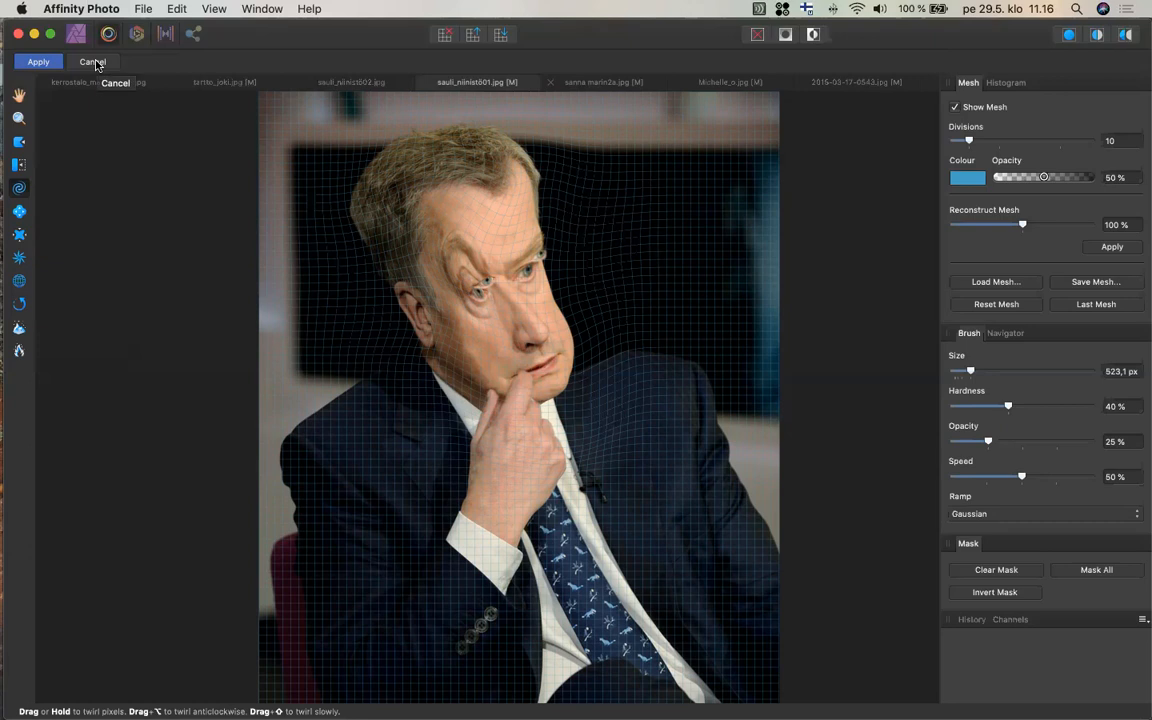
- Cancel the Liquify session, discarding every push and twirl distortion
left_click(94, 62)
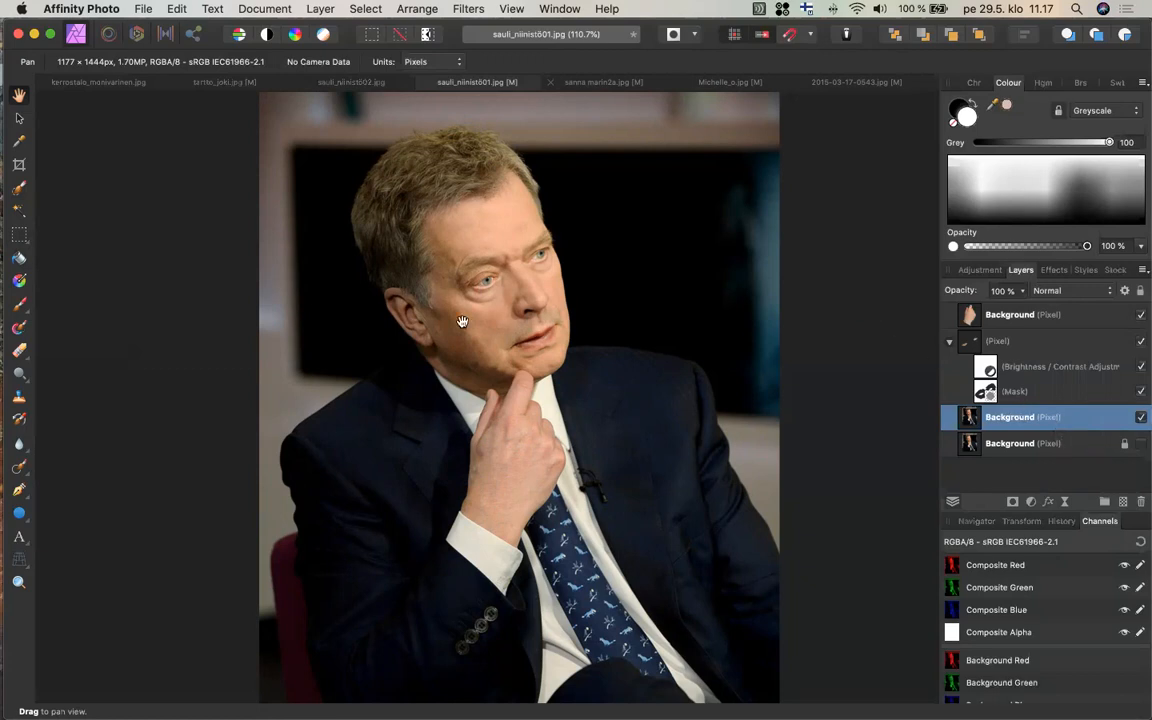
- Open sauli_jenni_uusi.jpg from the kuvat folder using the list view
key("super+o")
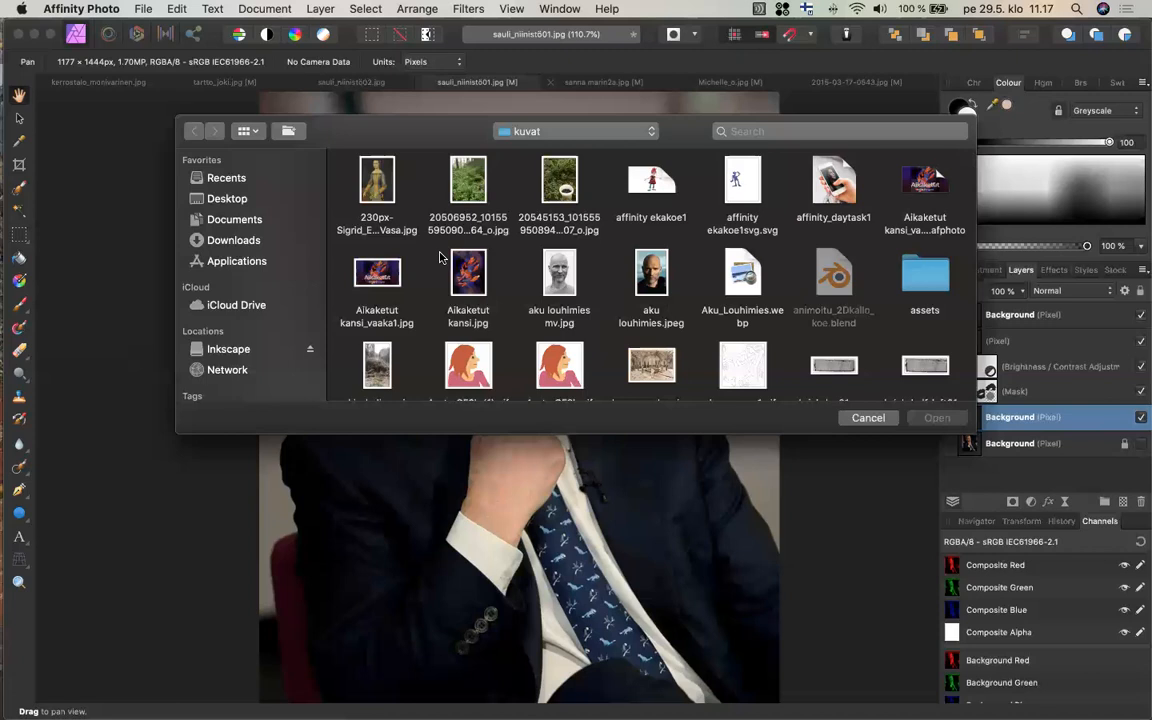
left_click(251, 134)
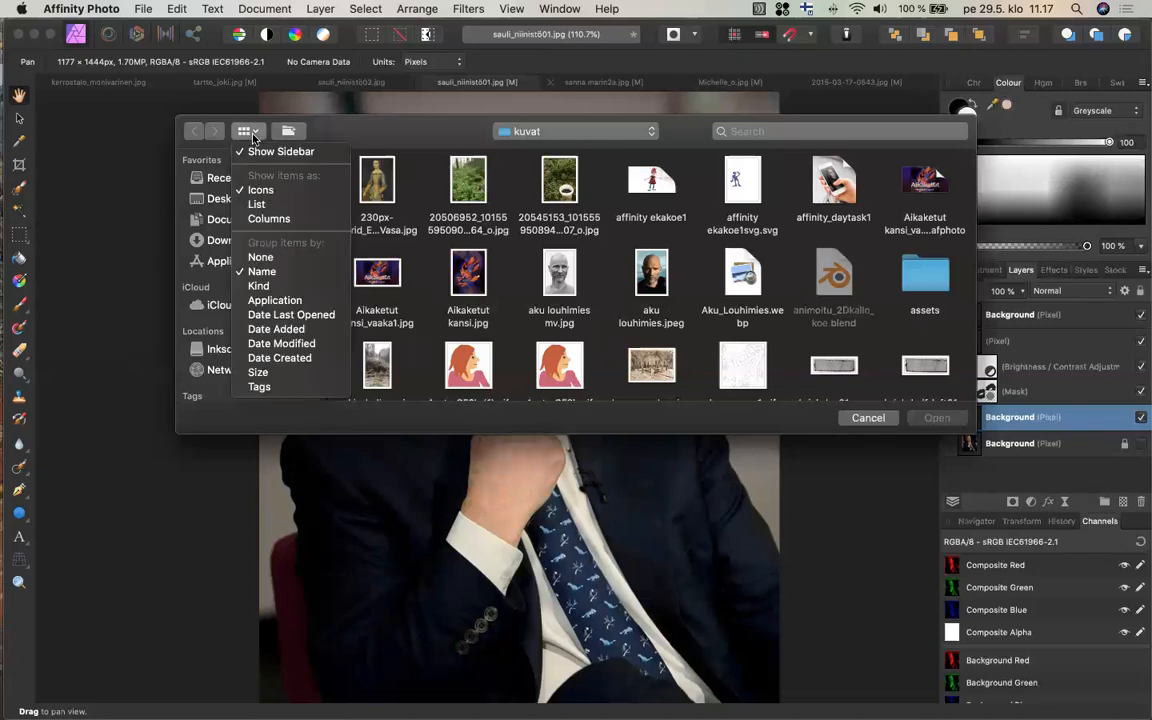
left_click(263, 204)
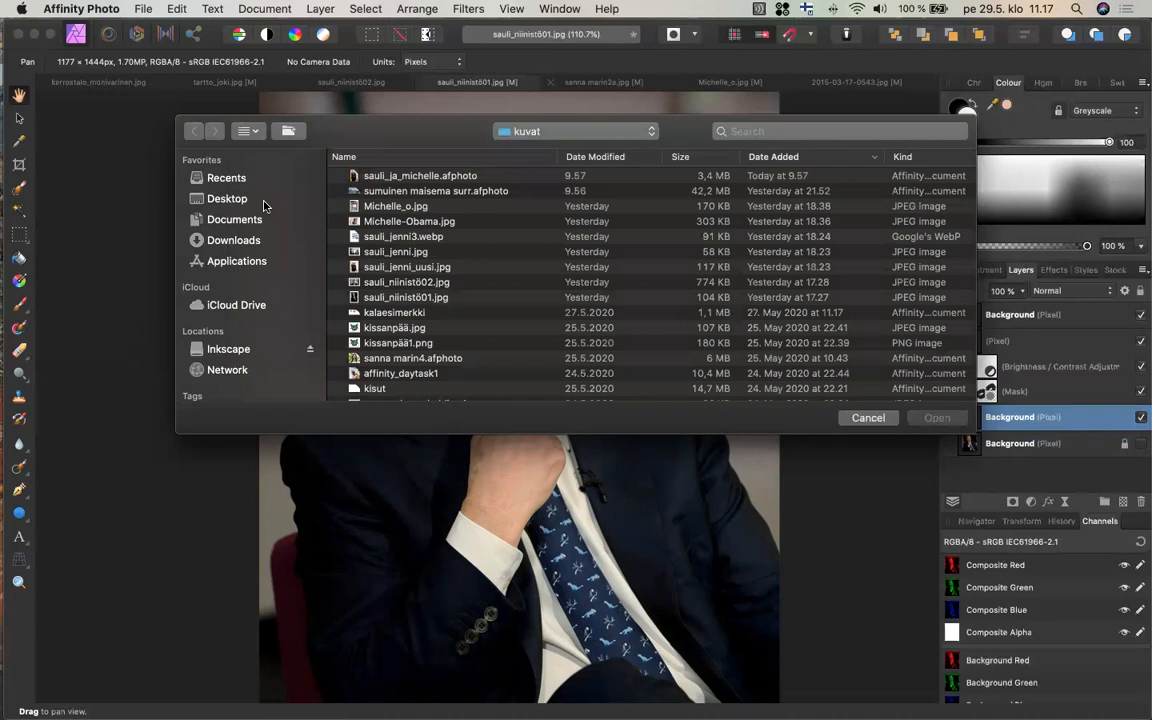
left_click(403, 256)
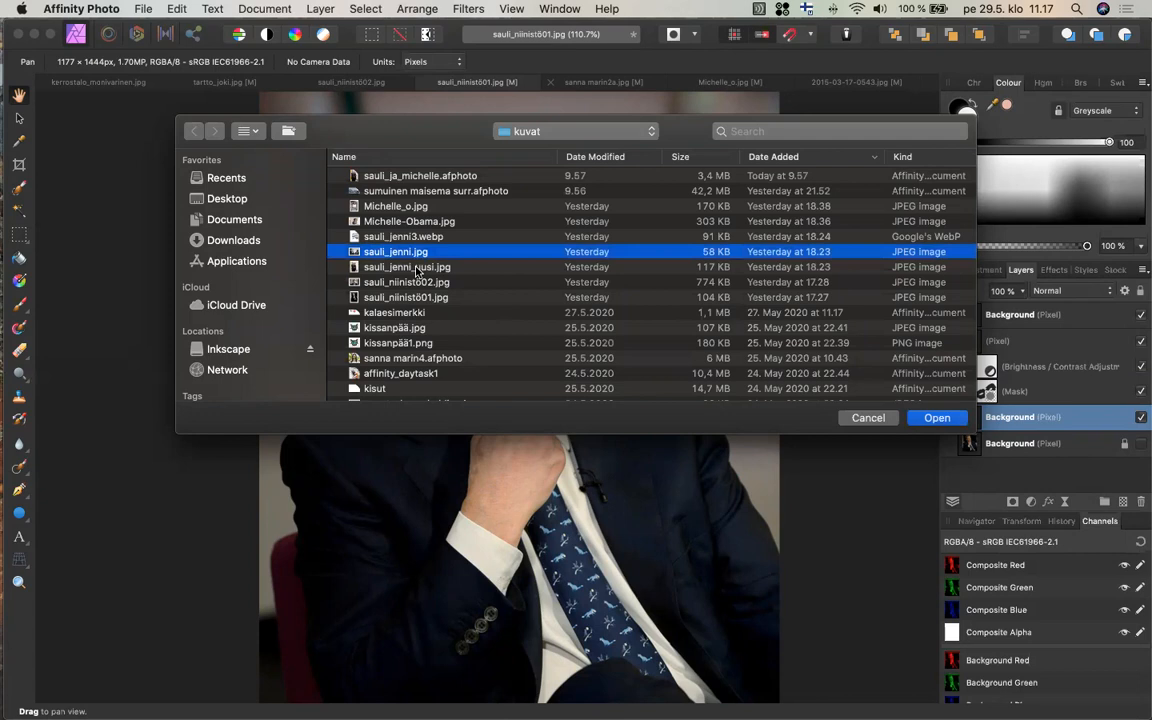
left_click(416, 269)
double_click(416, 269)
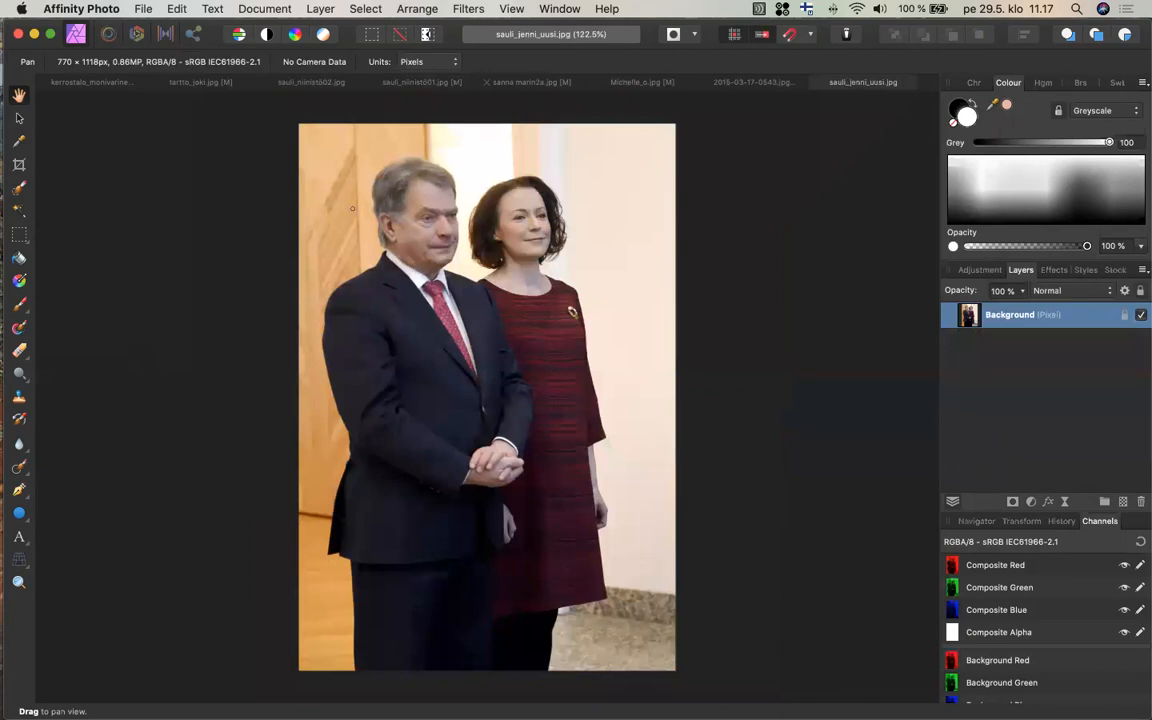
- Resize the document to 300 DPI with resampling off, keeping 770 × 1118 px
left_click(316, 12)
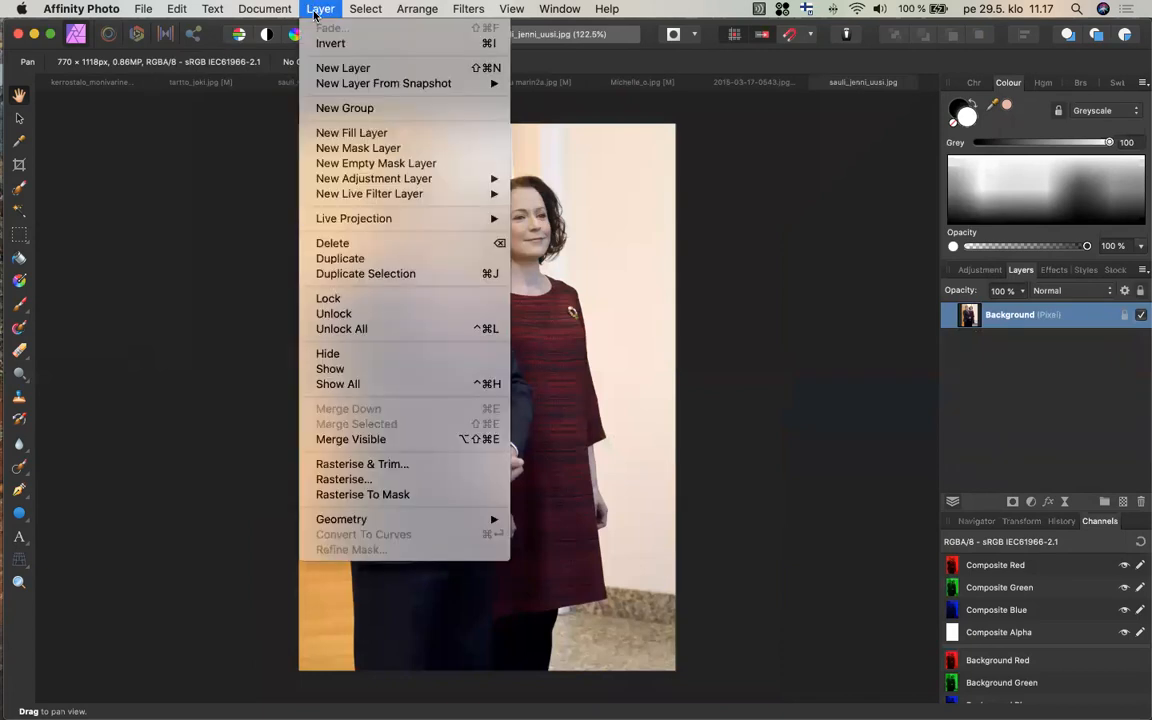
mouse_move(253, 11)
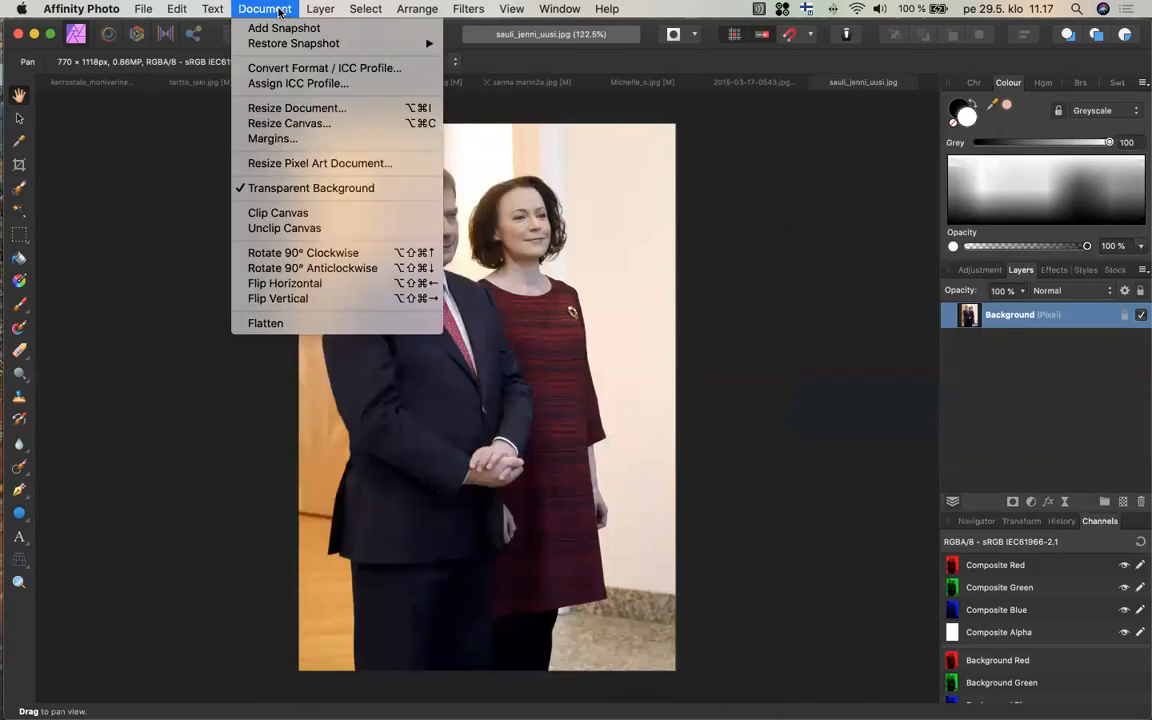
left_click(276, 116)
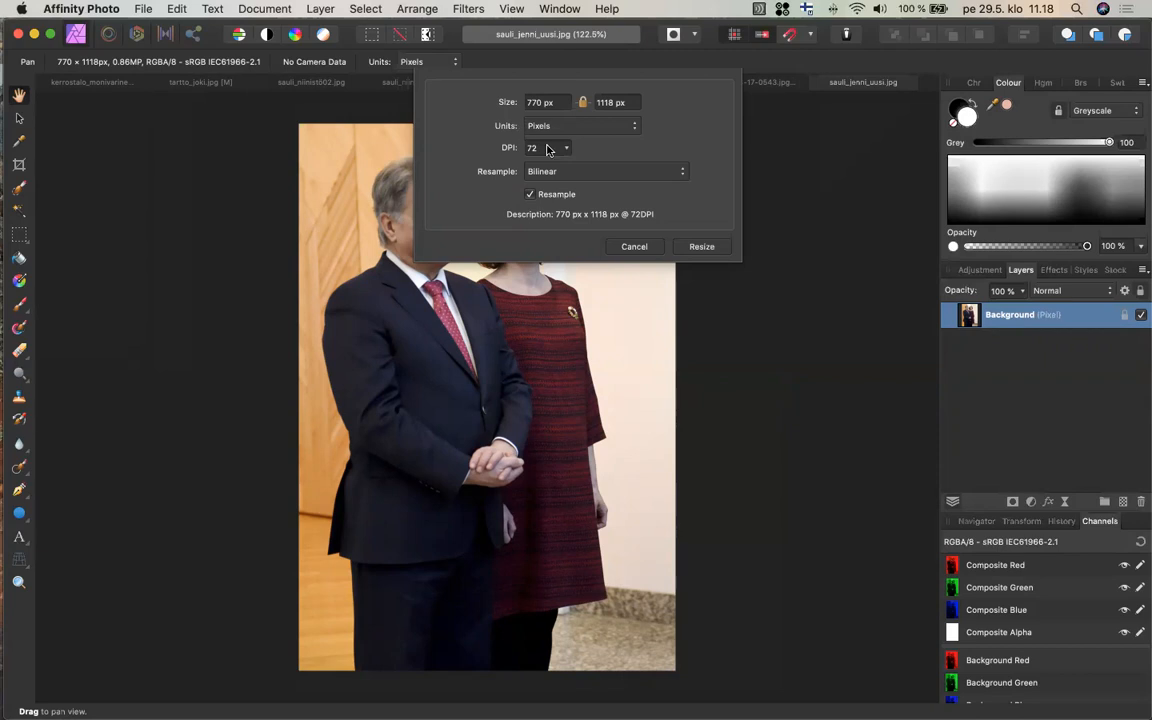
left_click(529, 195)
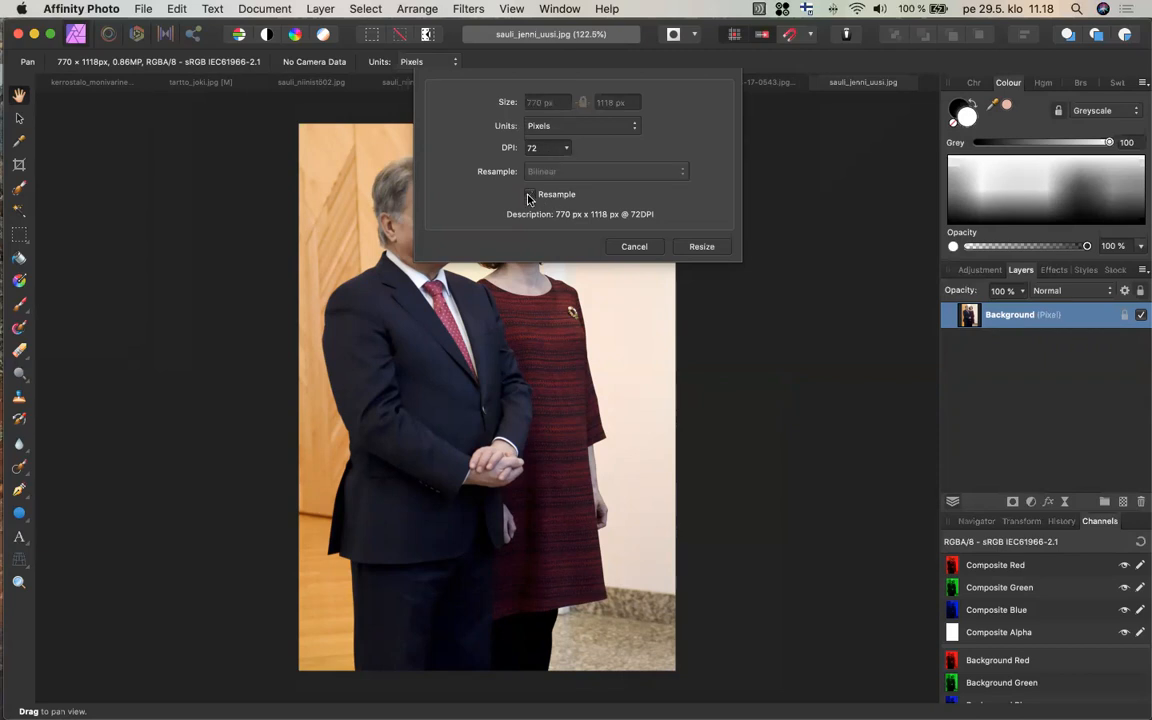
left_click(565, 149)
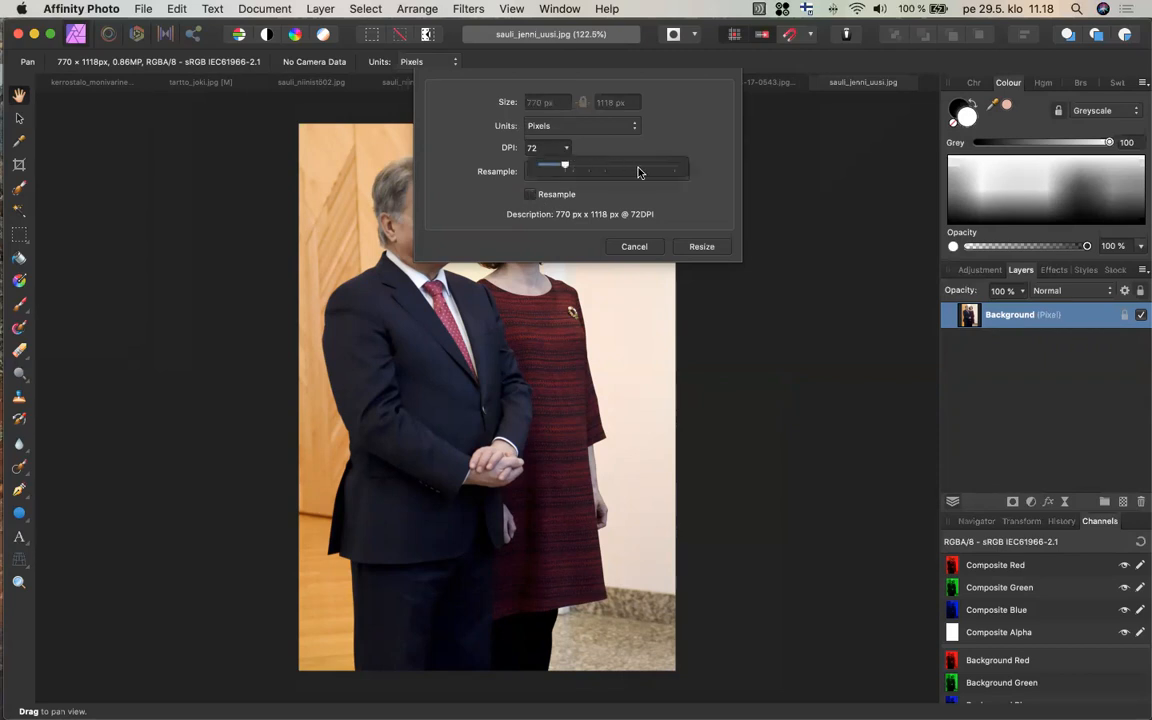
left_click(640, 172)
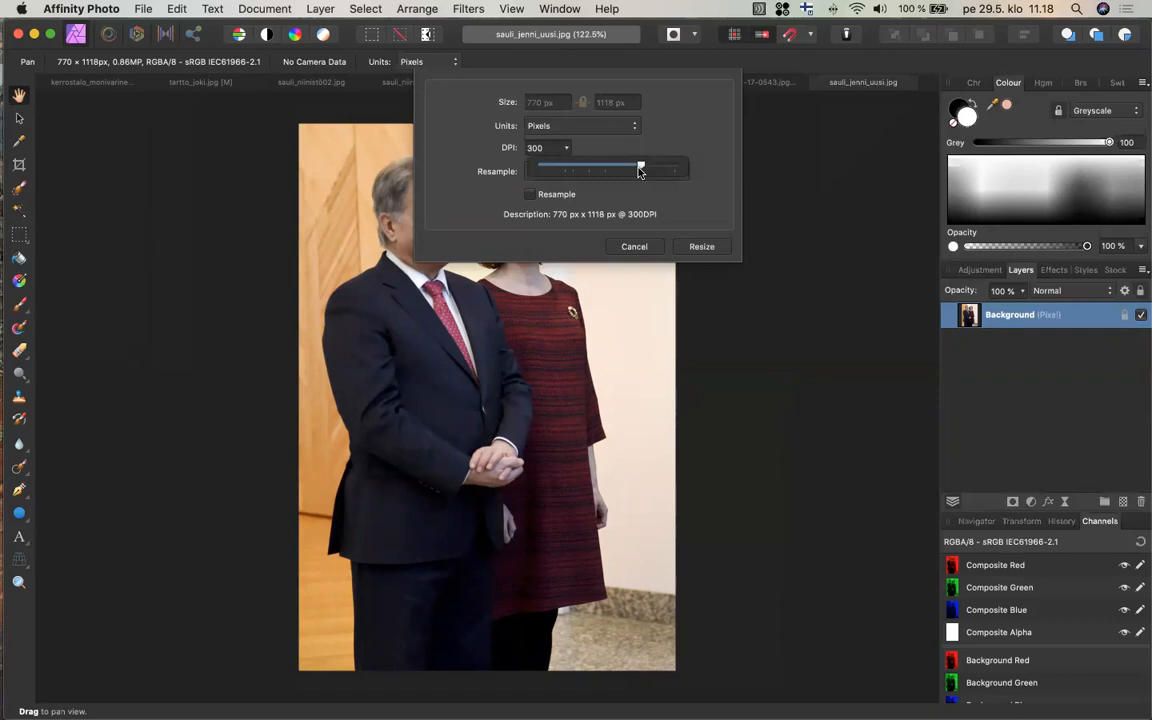
left_click(701, 247)
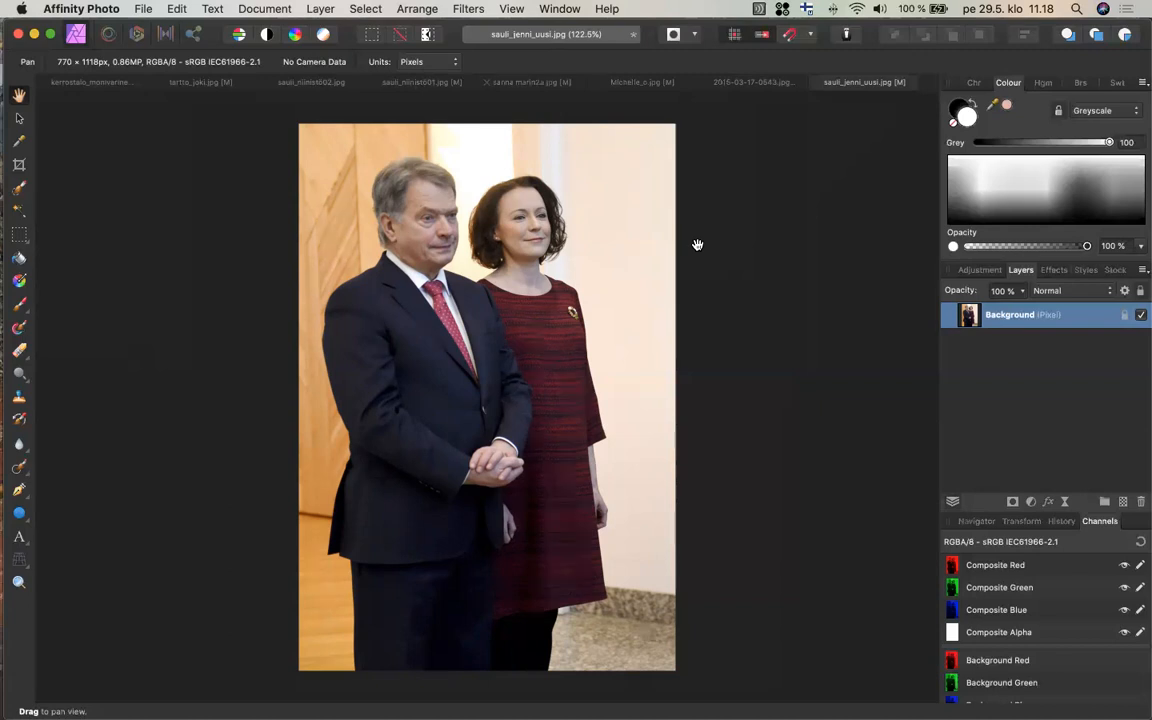
left_click(643, 85)
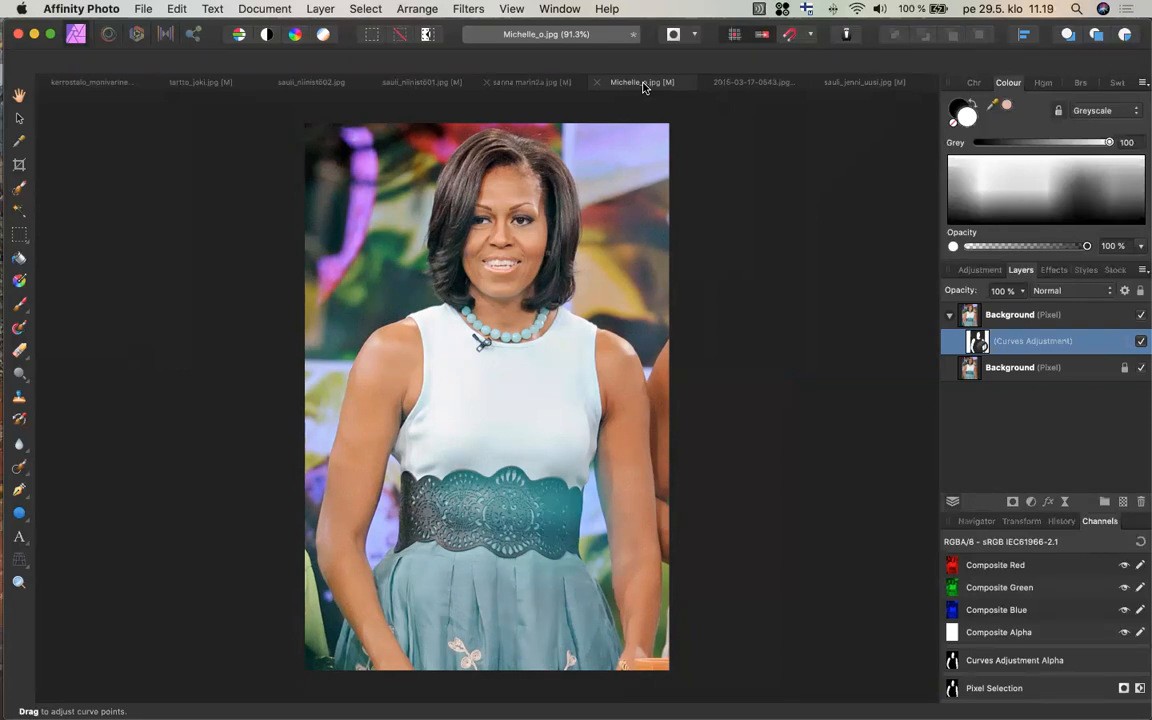
left_click(869, 83)
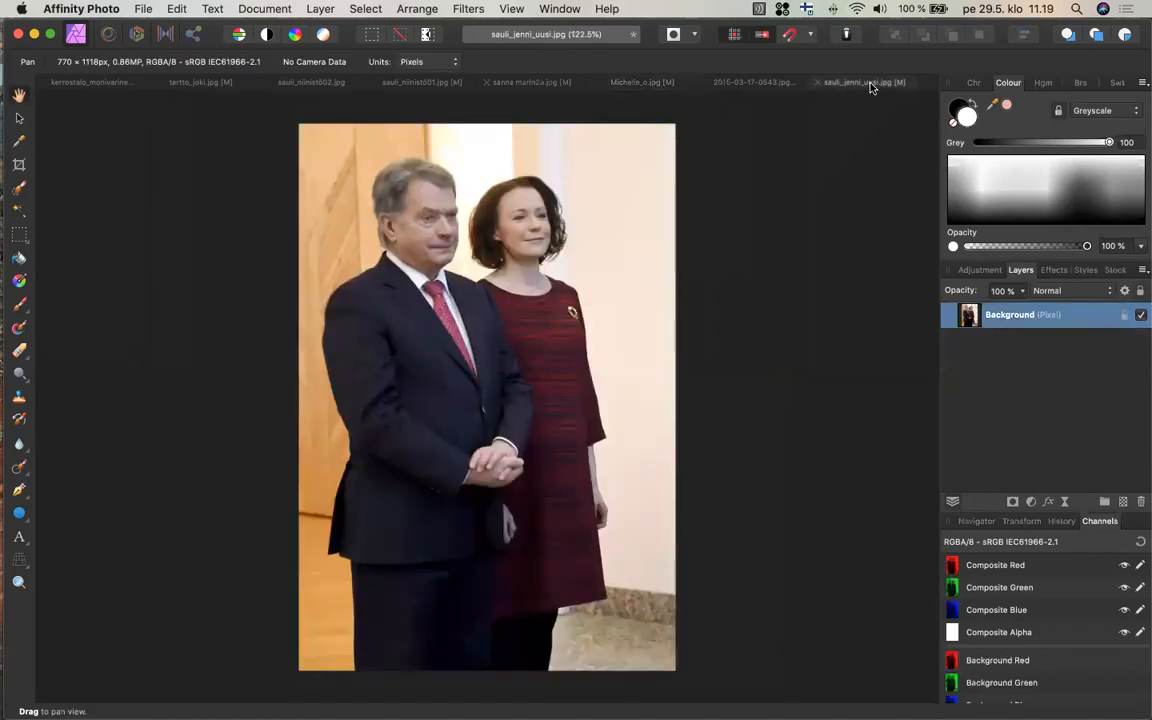
left_click(640, 82)
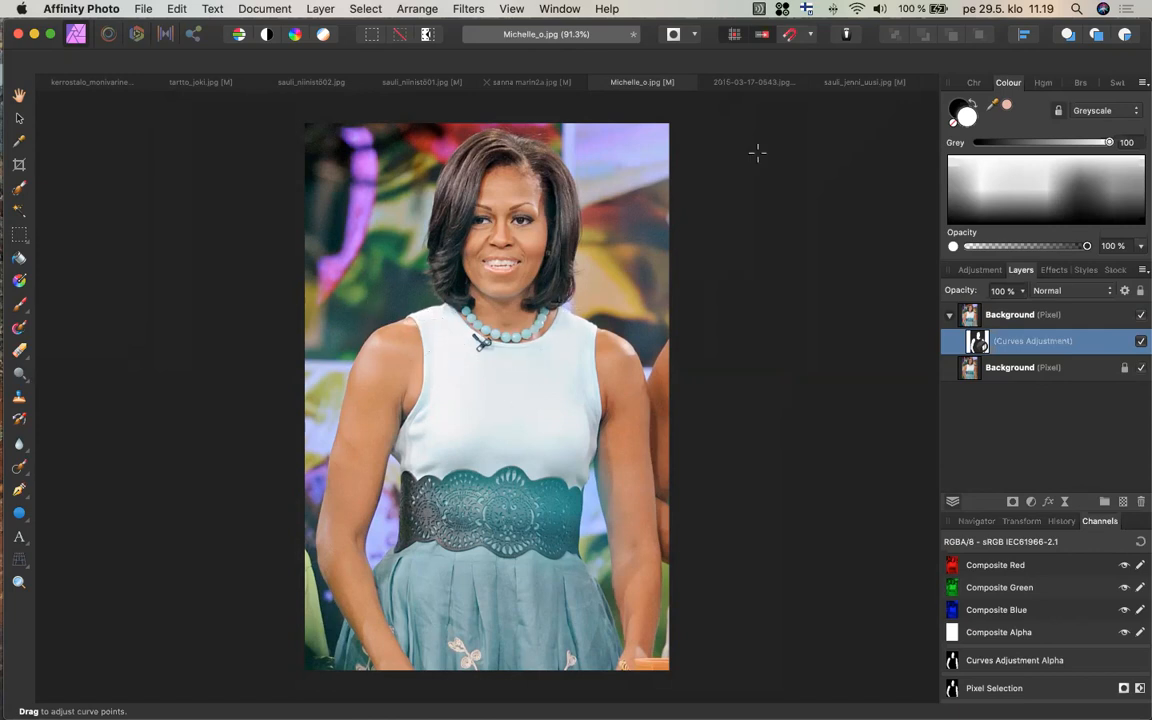
left_click(873, 93)
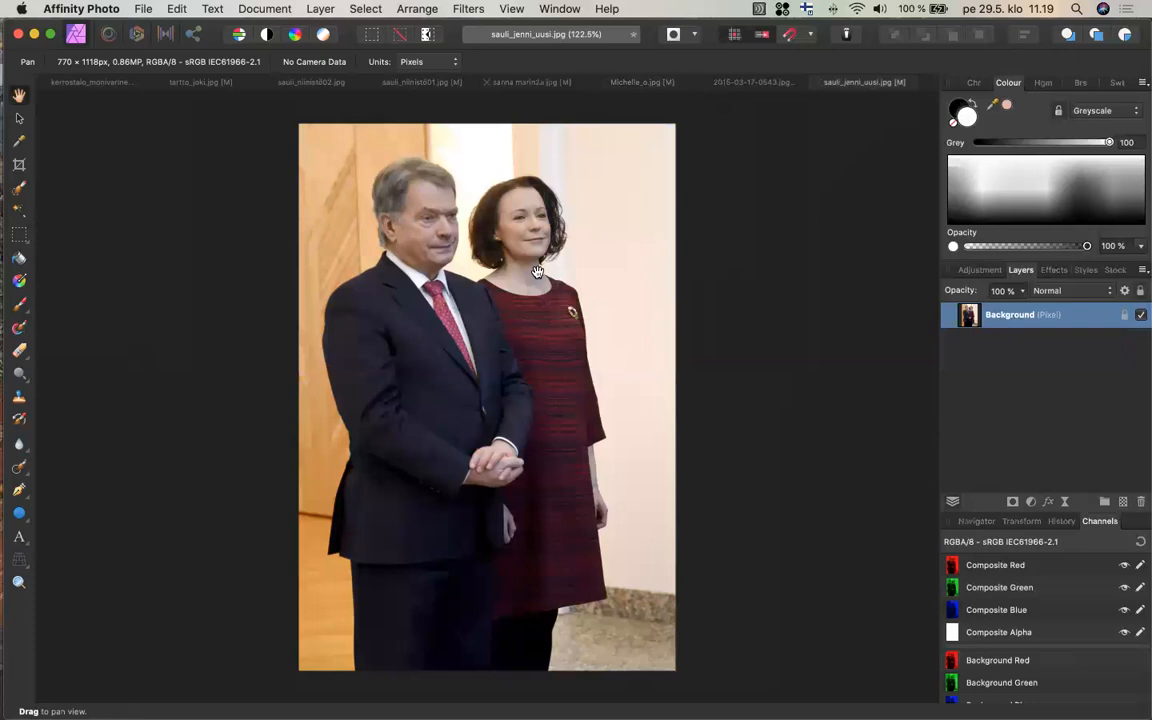
scroll(537, 271, "up", 1)
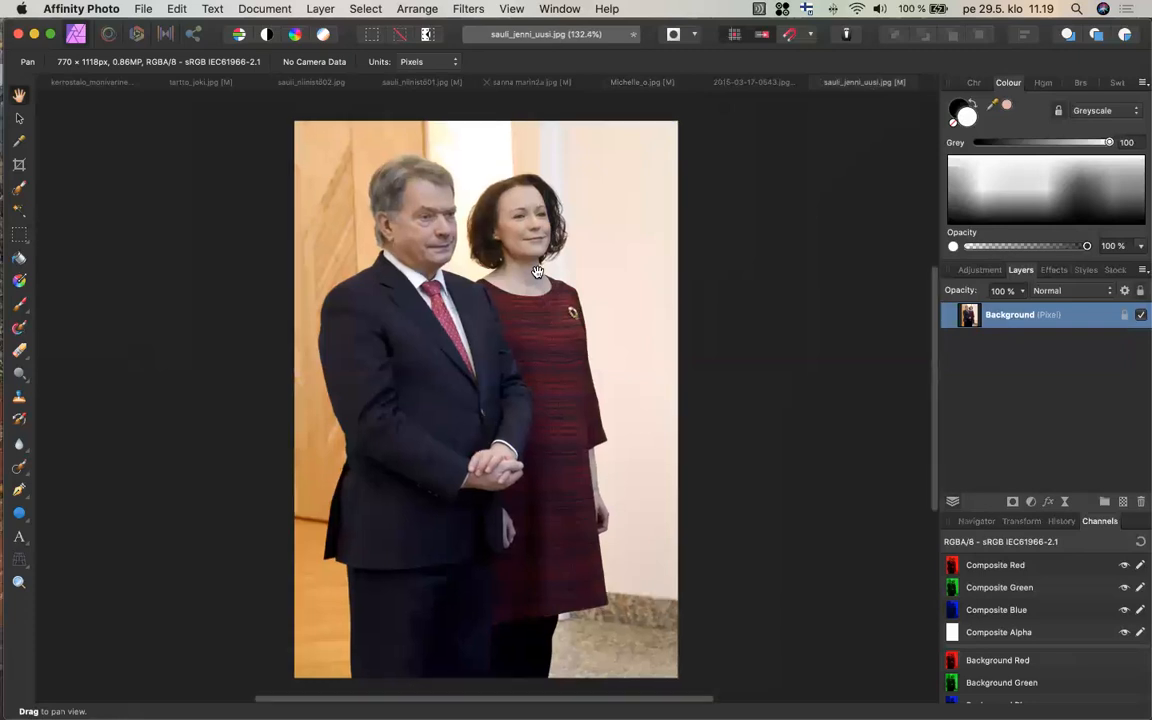
scroll(537, 271, "up", 4)
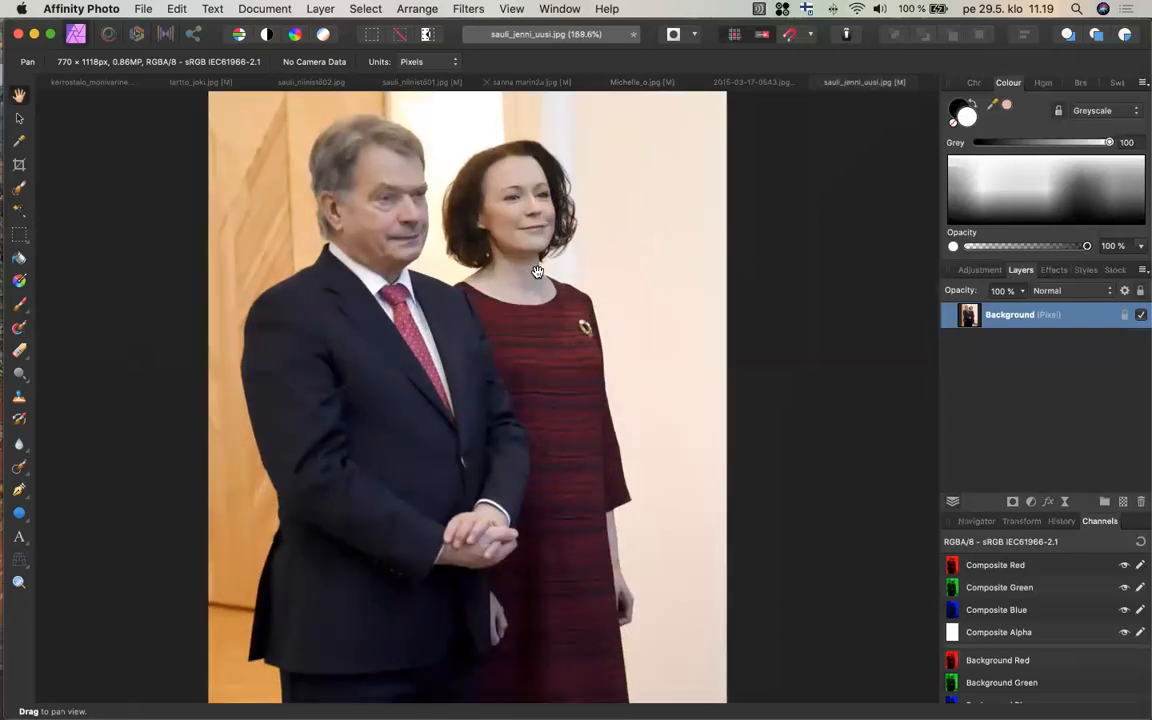
scroll(580, 265, "up", 1)
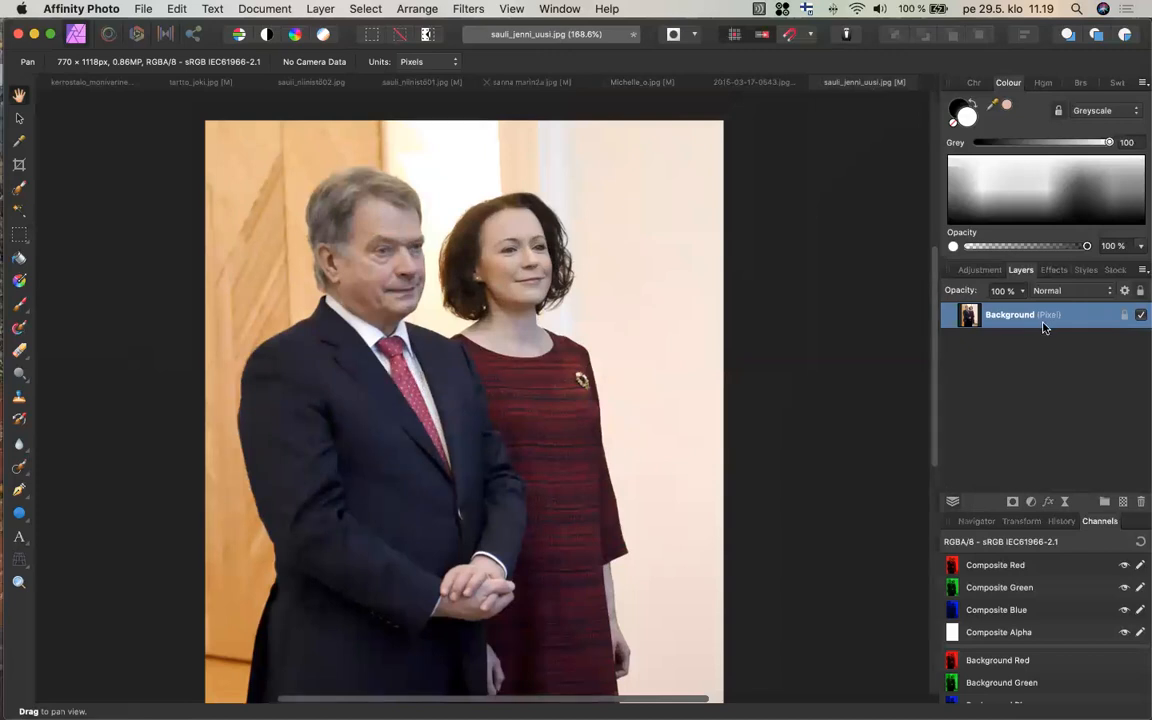
mouse_move(1043, 323)
left_mouse_down()
mouse_move(1075, 380)
mouse_move(1037, 331)
left_mouse_up()
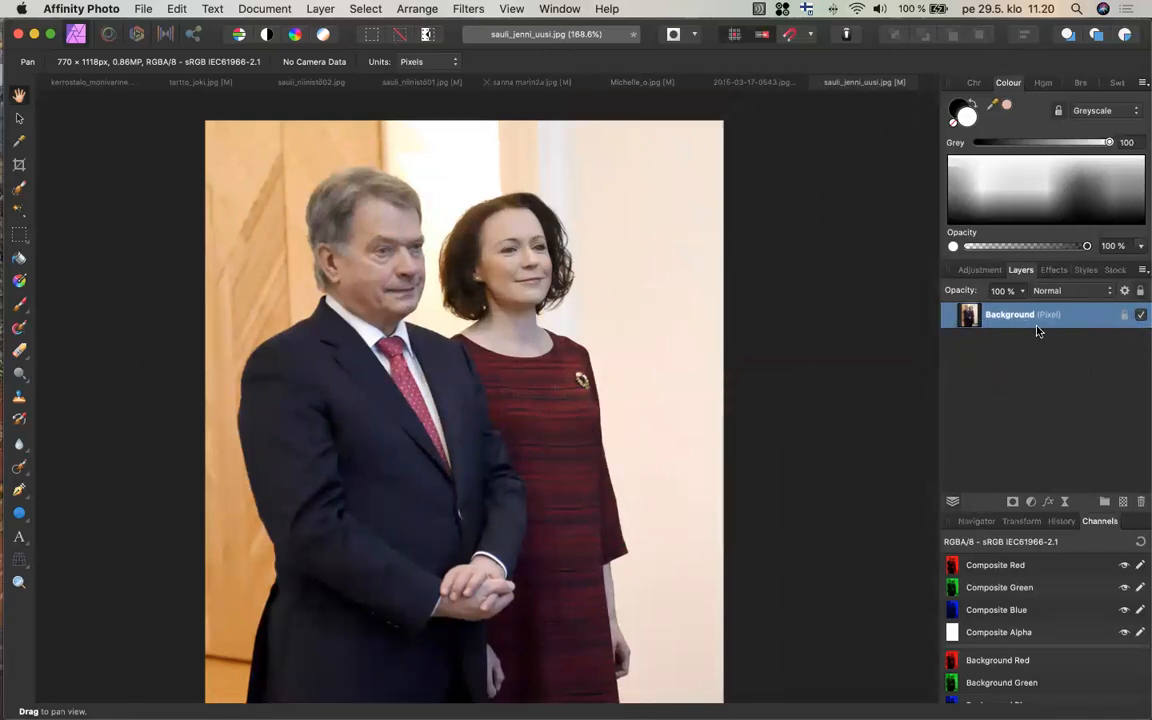
- Duplicate the Background layer from its context menu in the Layers panel
right_click(1037, 331)
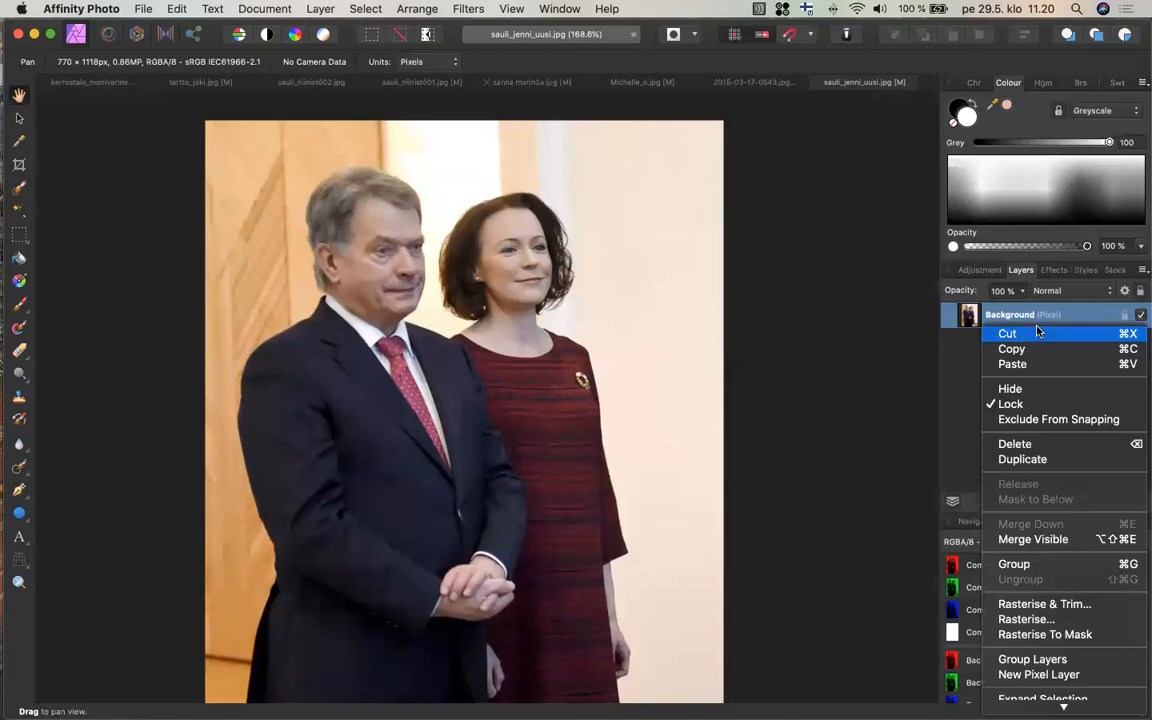
left_click(1040, 458)
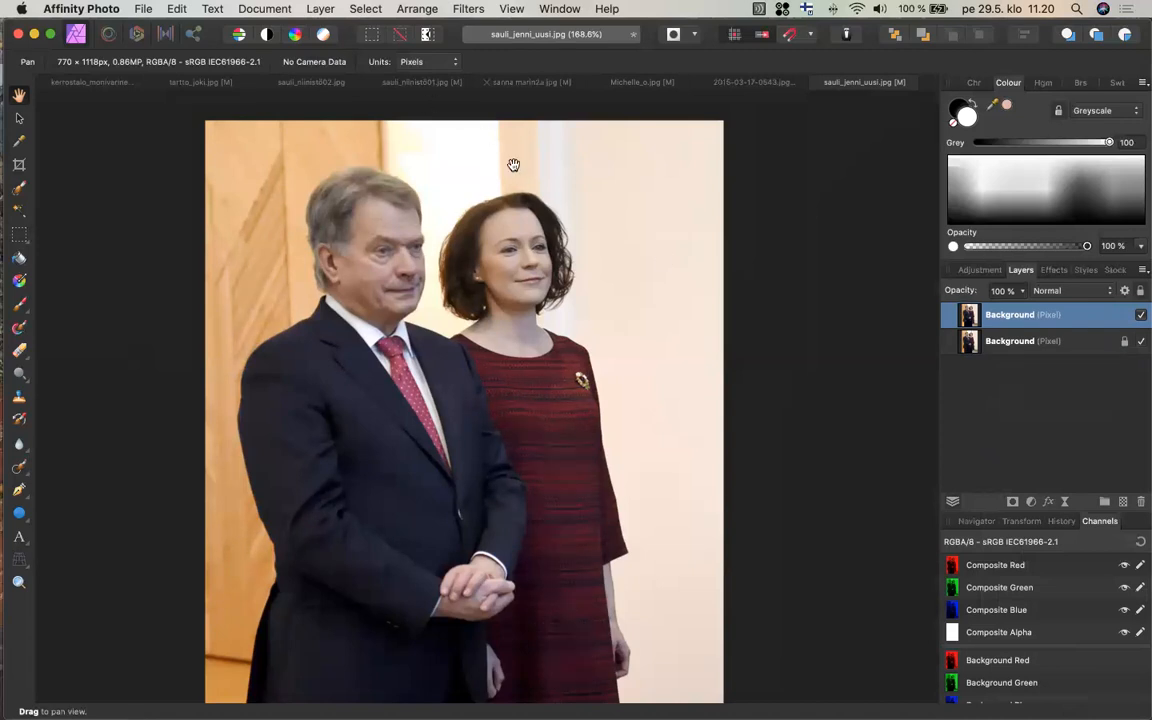
- Pick the Clone Brush Tool, widen it to 70 px, and zoom into the photo
left_click(18, 403)
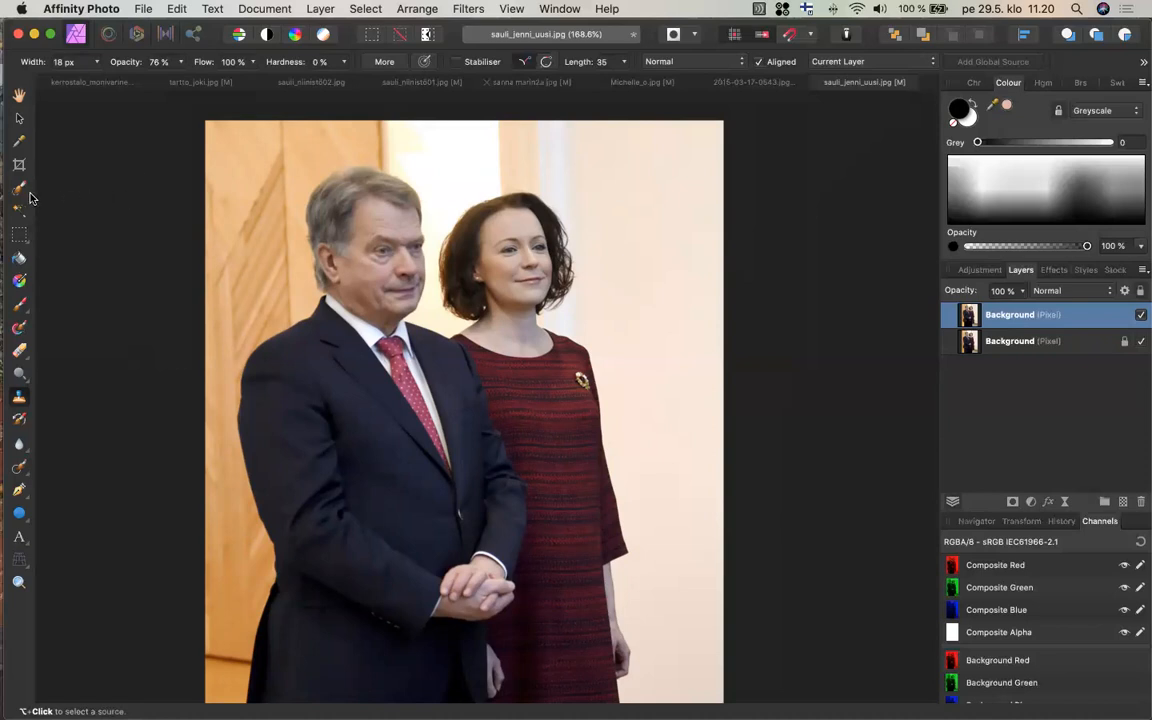
left_click(97, 62)
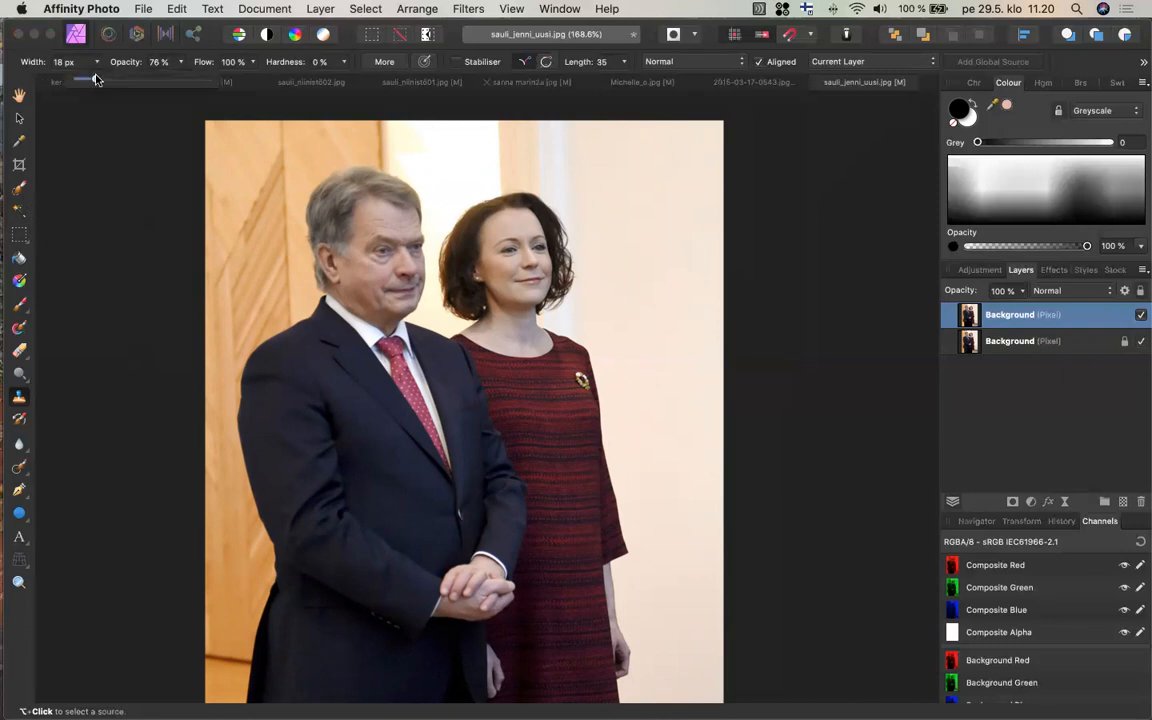
left_click_drag(101, 80, 119, 80)
left_click_drag(118, 80, 137, 81)
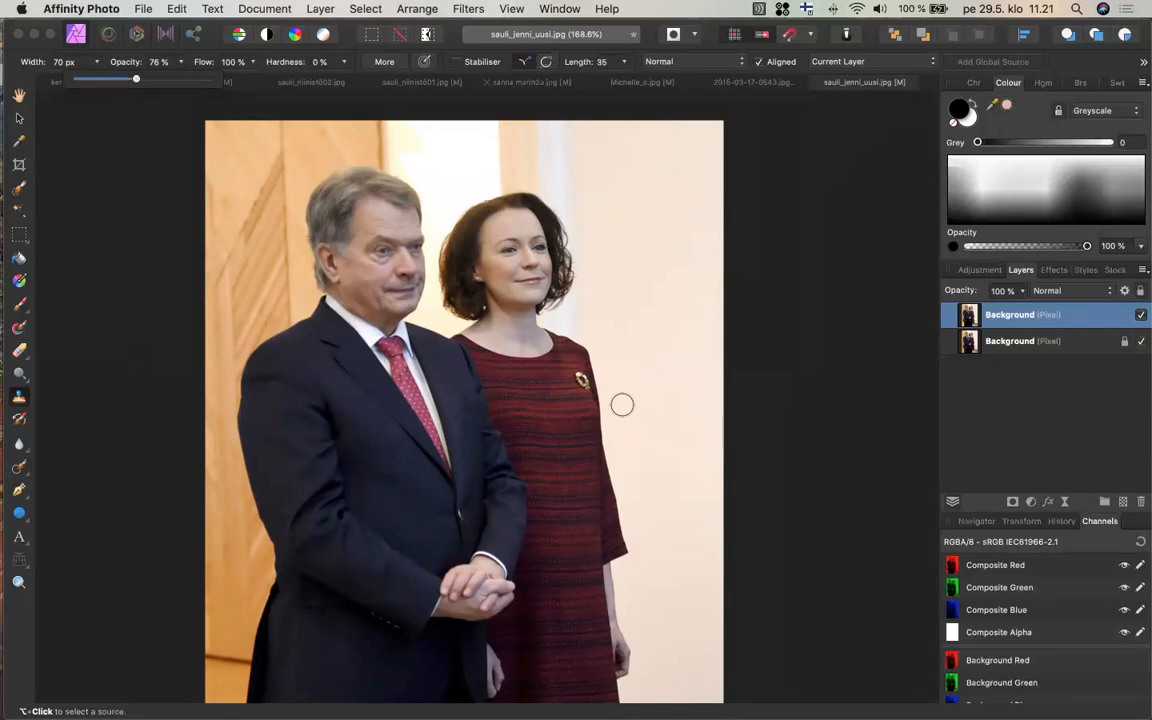
scroll(622, 404, "up", 1)
scroll(622, 404, "up", 1)
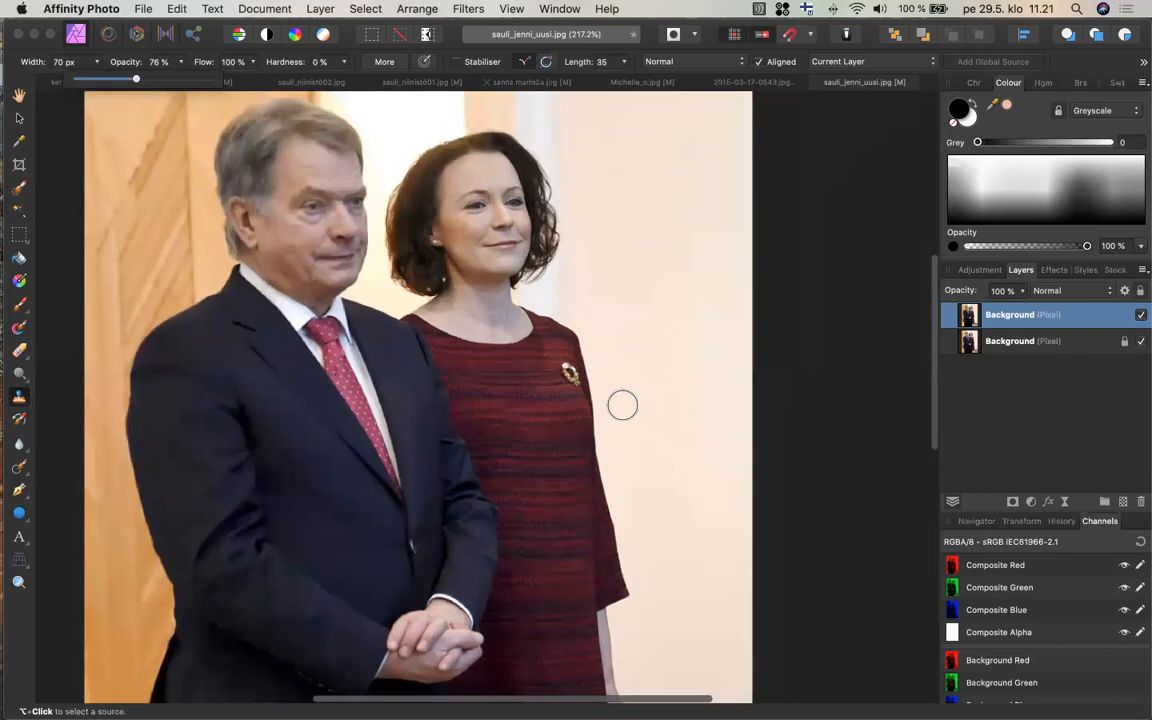
scroll(622, 405, "up", 2)
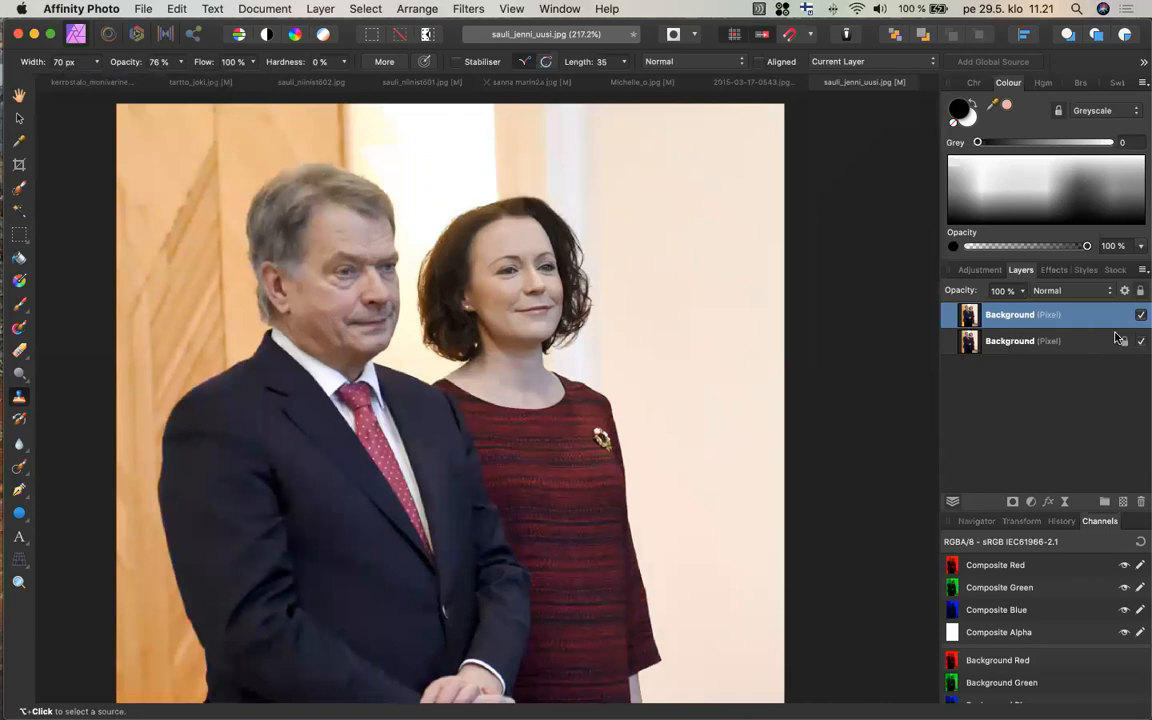
- Sample the light wall, redo the faint stroke at 100 % opacity over her hair's top-left edge
left_click(473, 127, "alt")
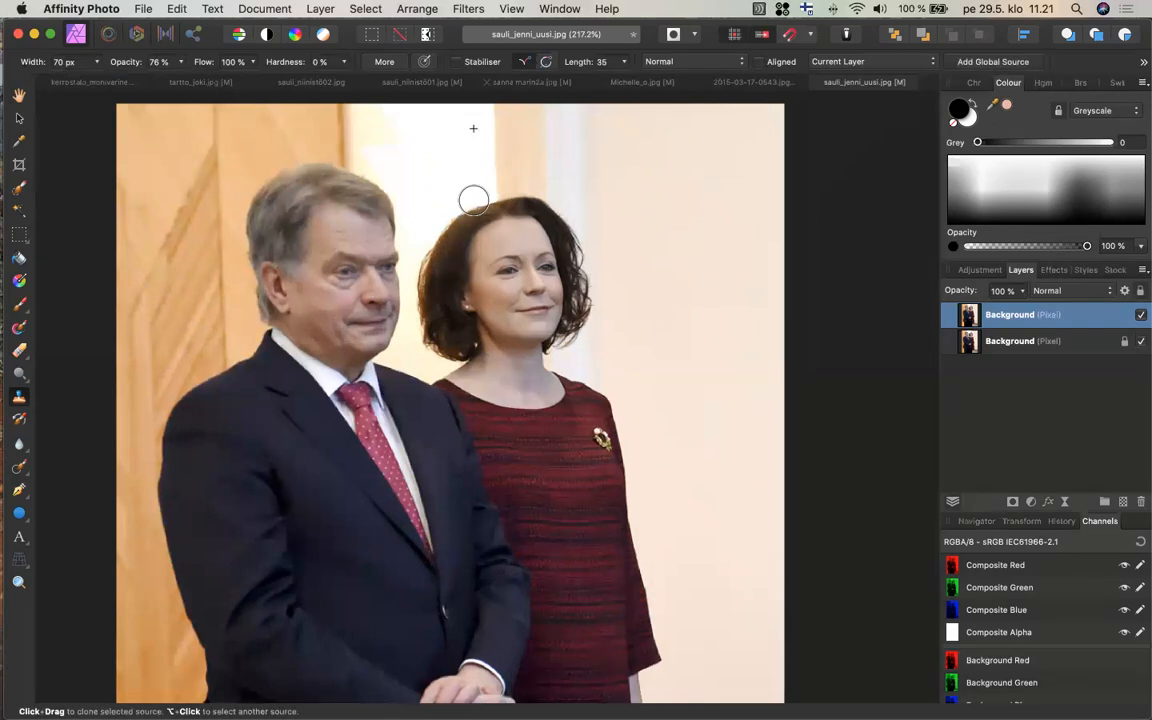
mouse_move(473, 215)
left_mouse_down()
mouse_move(430, 202)
mouse_move(470, 224)
mouse_move(435, 222)
mouse_move(474, 213)
left_mouse_up()
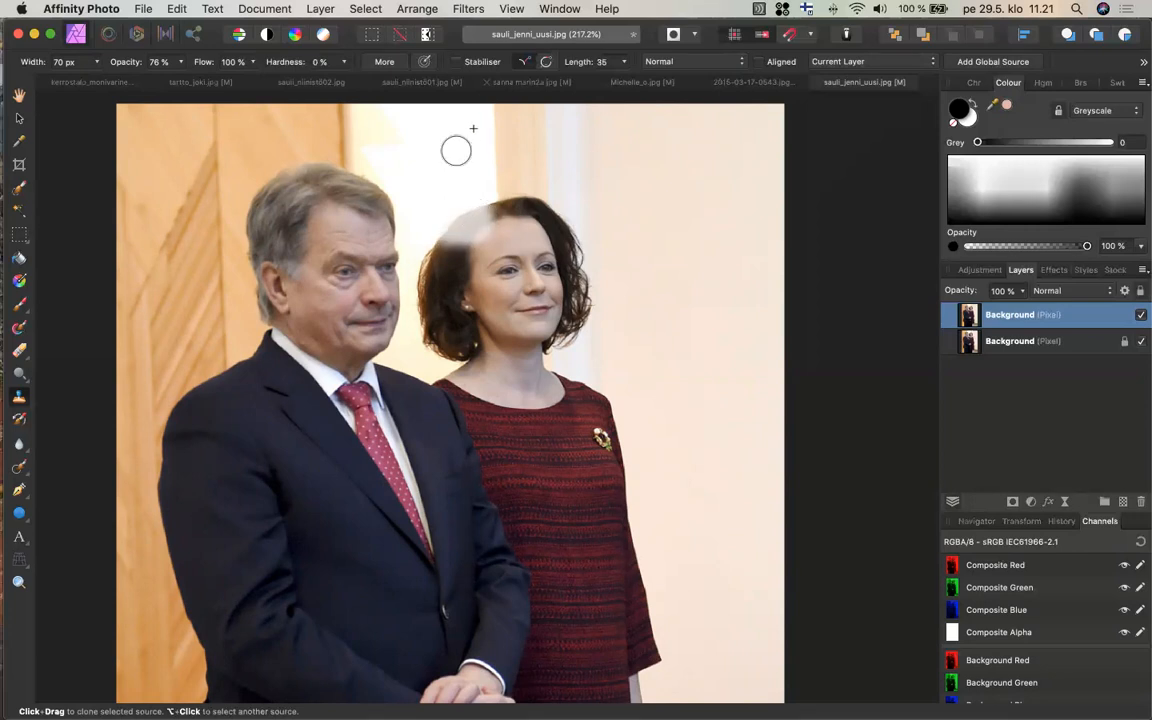
key("super+z")
left_click(180, 67)
left_click_drag(170, 79, 228, 92)
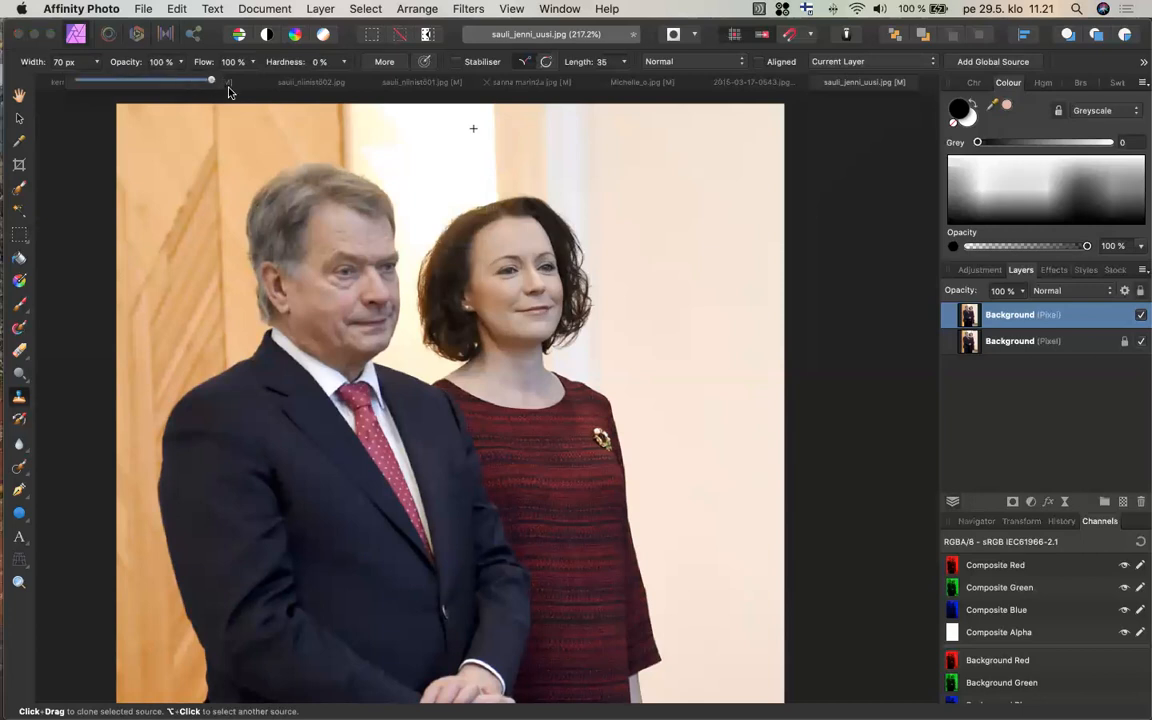
left_click(480, 226)
mouse_move(480, 226)
left_mouse_down()
mouse_move(450, 237)
mouse_move(442, 226)
mouse_move(433, 261)
mouse_move(432, 174)
mouse_move(426, 185)
mouse_move(476, 153)
mouse_move(448, 185)
mouse_move(447, 174)
mouse_move(422, 190)
mouse_move(453, 271)
mouse_move(478, 271)
mouse_move(478, 241)
mouse_move(422, 256)
left_mouse_up()
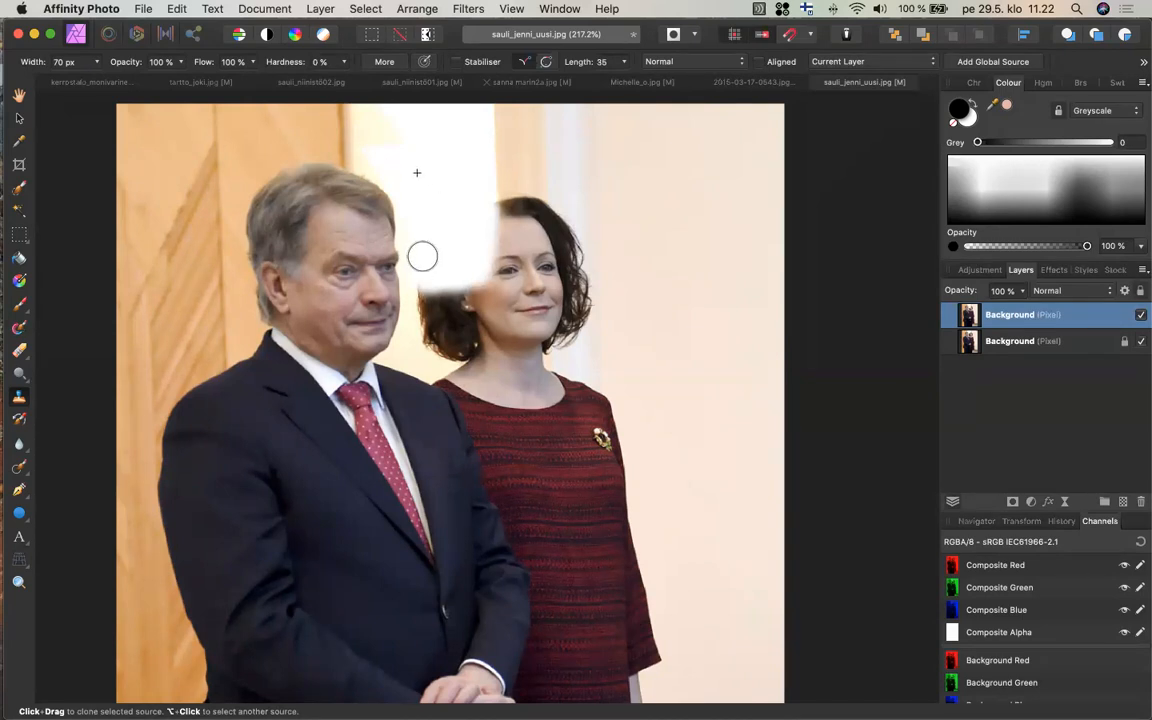
- Resample the wall and clone it over her hair, hairline, eyes, lower face and neck
left_click(545, 125, "alt")
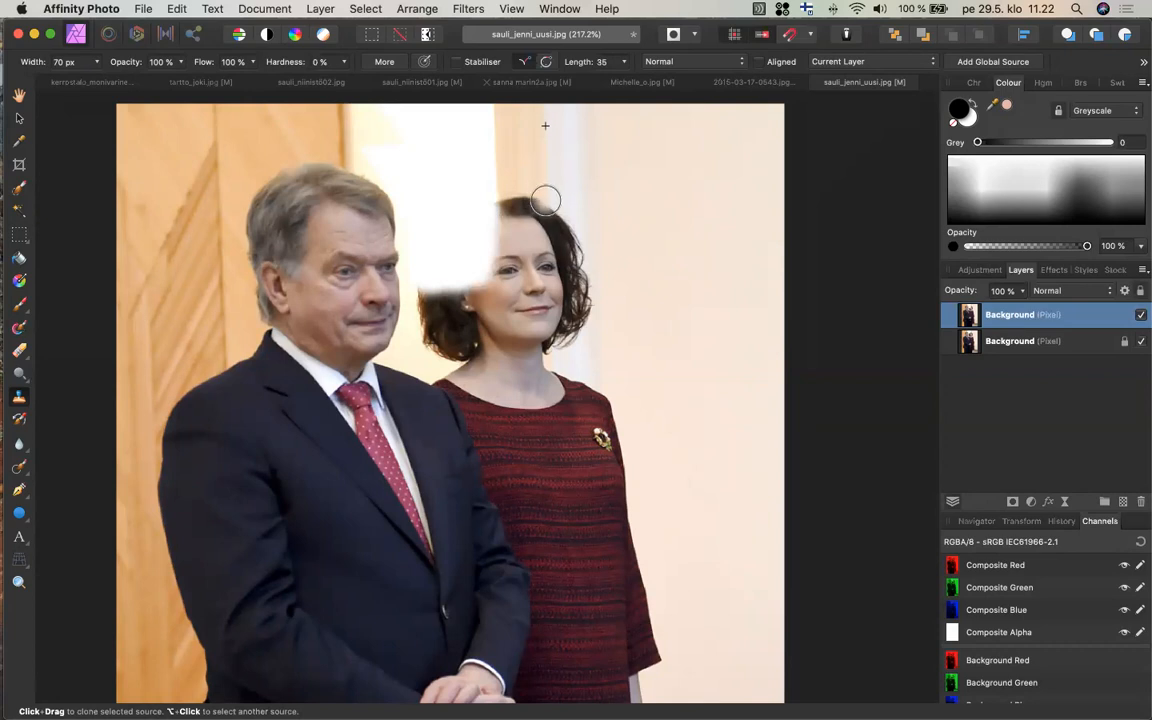
mouse_move(546, 202)
left_mouse_down()
mouse_move(504, 202)
mouse_move(517, 233)
mouse_move(521, 224)
mouse_move(549, 238)
mouse_move(559, 224)
mouse_move(536, 220)
mouse_move(569, 248)
mouse_move(554, 248)
mouse_move(576, 251)
mouse_move(504, 245)
left_mouse_up()
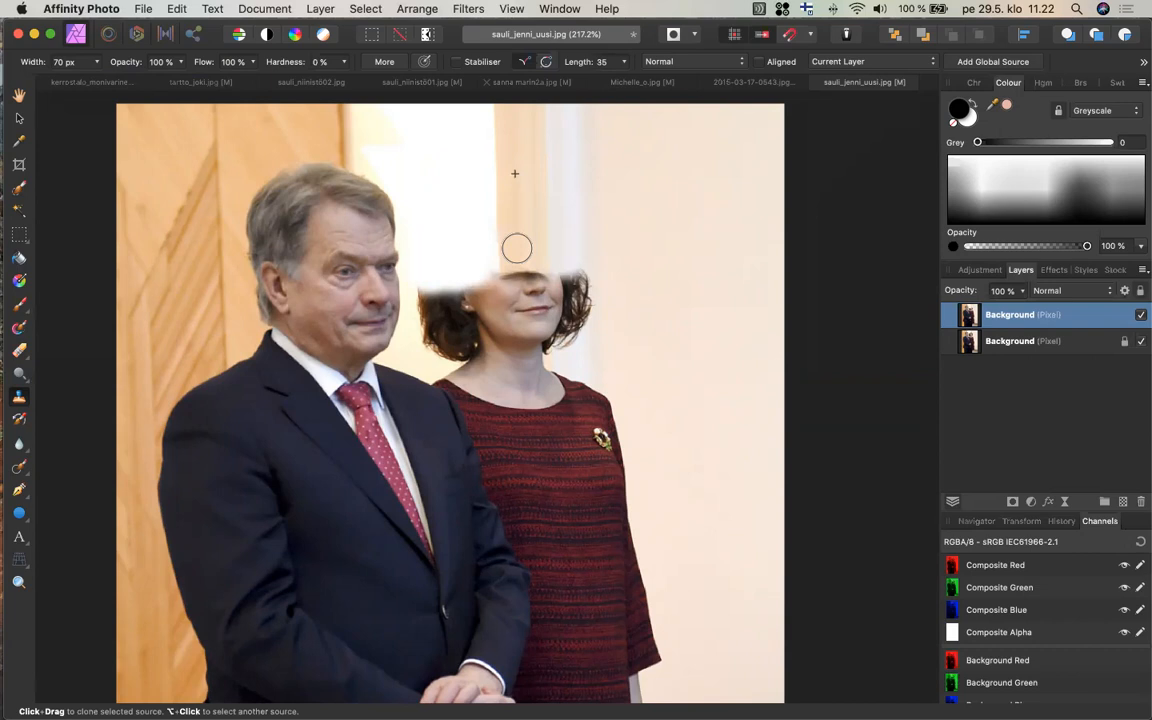
left_click_drag(525, 275, 528, 209)
mouse_move(536, 298)
left_mouse_down()
mouse_move(508, 278)
mouse_move(589, 280)
mouse_move(573, 261)
mouse_move(560, 299)
mouse_move(582, 301)
mouse_move(580, 292)
mouse_move(557, 309)
mouse_move(584, 324)
mouse_move(566, 328)
mouse_move(579, 302)
mouse_move(563, 350)
mouse_move(554, 317)
mouse_move(534, 322)
mouse_move(531, 302)
mouse_move(497, 303)
mouse_move(480, 278)
mouse_move(475, 293)
mouse_move(489, 282)
mouse_move(470, 302)
mouse_move(450, 280)
mouse_move(430, 290)
mouse_move(430, 302)
mouse_move(451, 304)
mouse_move(439, 328)
mouse_move(442, 303)
mouse_move(458, 314)
mouse_move(467, 302)
mouse_move(458, 310)
mouse_move(489, 311)
mouse_move(536, 340)
left_mouse_up()
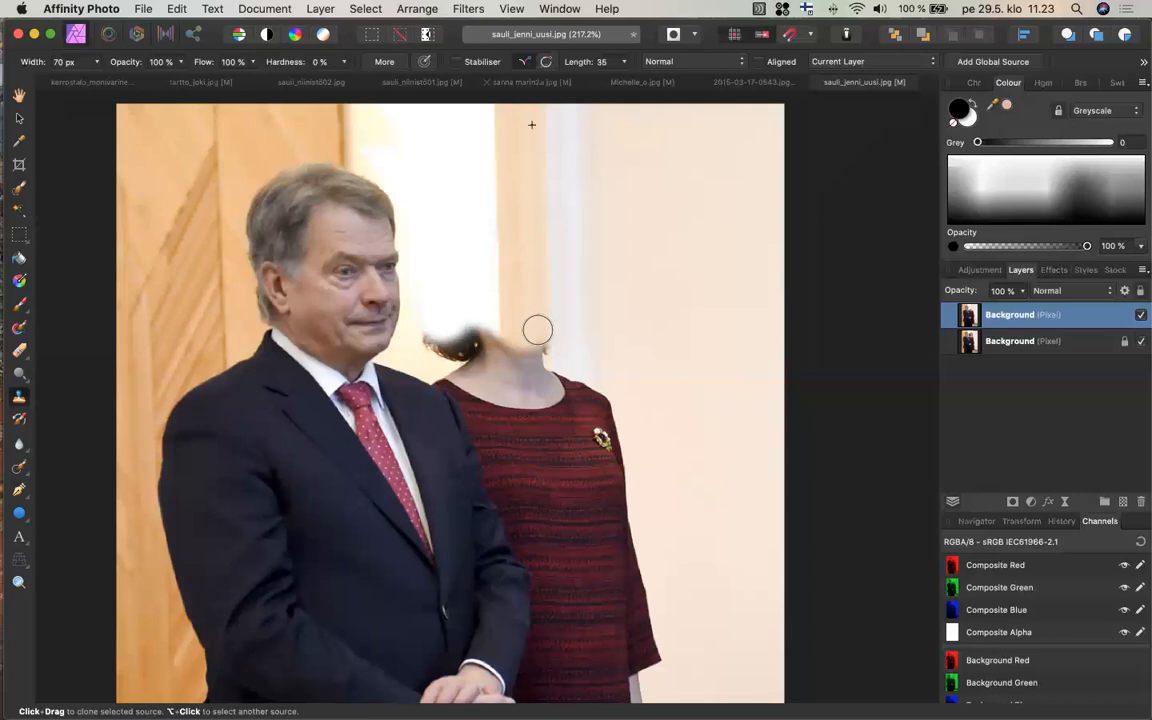
mouse_move(540, 334)
left_mouse_down()
mouse_move(492, 327)
mouse_move(455, 344)
mouse_move(455, 325)
mouse_move(445, 342)
mouse_move(445, 327)
mouse_move(439, 339)
mouse_move(499, 314)
left_mouse_up()
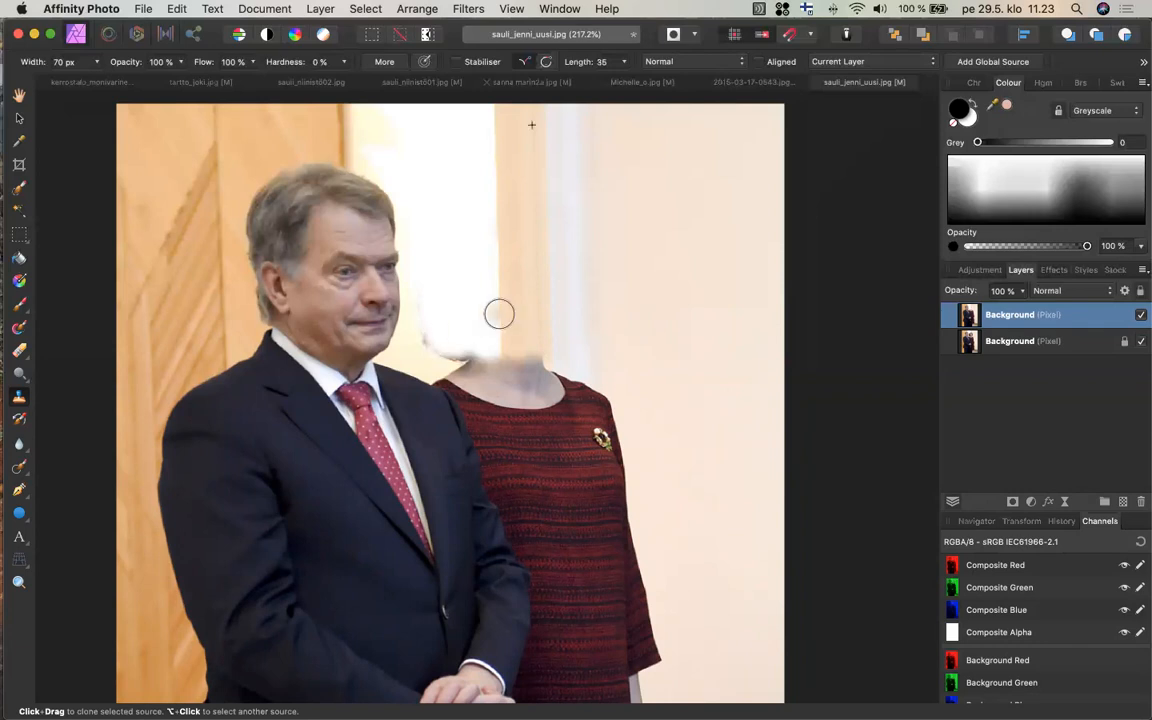
- Clone wall over the leftover skin tone beside her neck and reveal the Blur/Smudge brush flyout
scroll(499, 314, "up", 5)
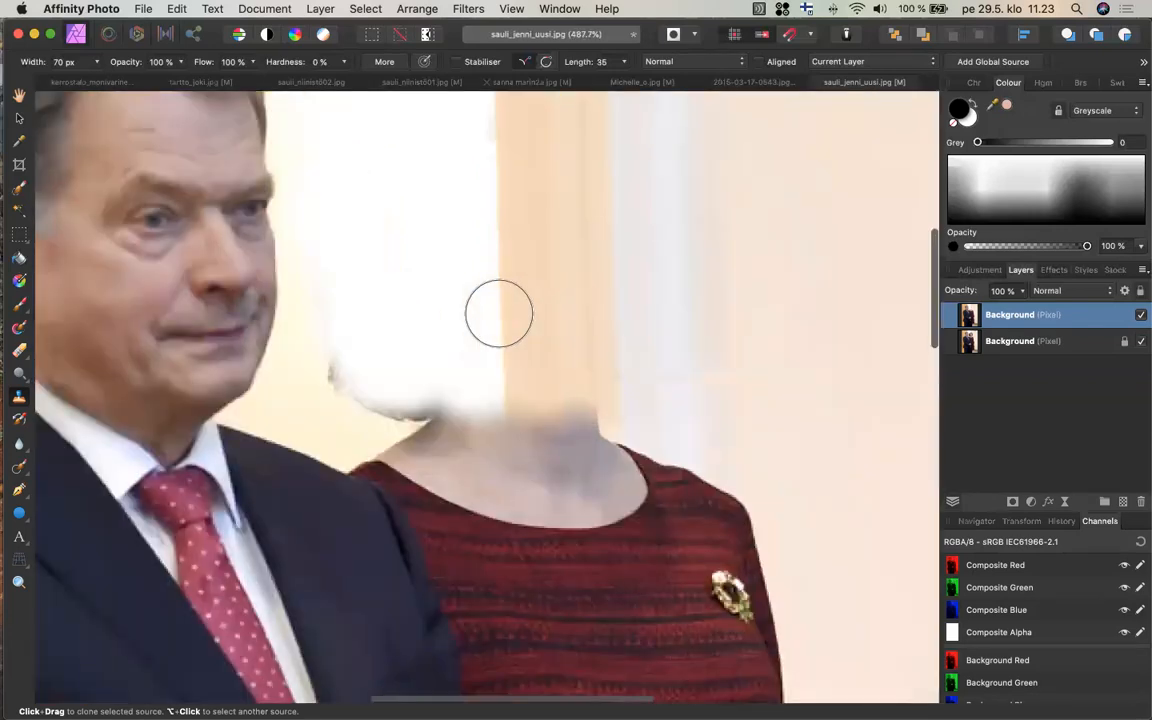
scroll(499, 314, "down", 3)
scroll(499, 314, "left", 3)
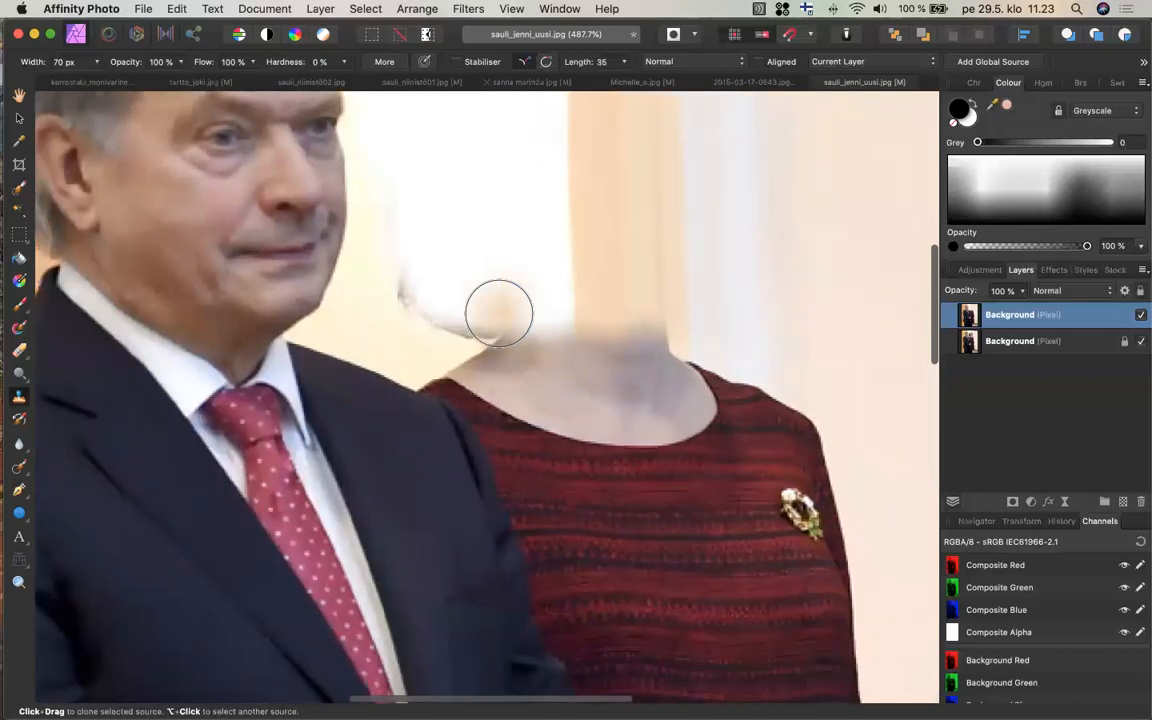
left_click_drag(499, 314, 442, 284)
left_click(21, 450)
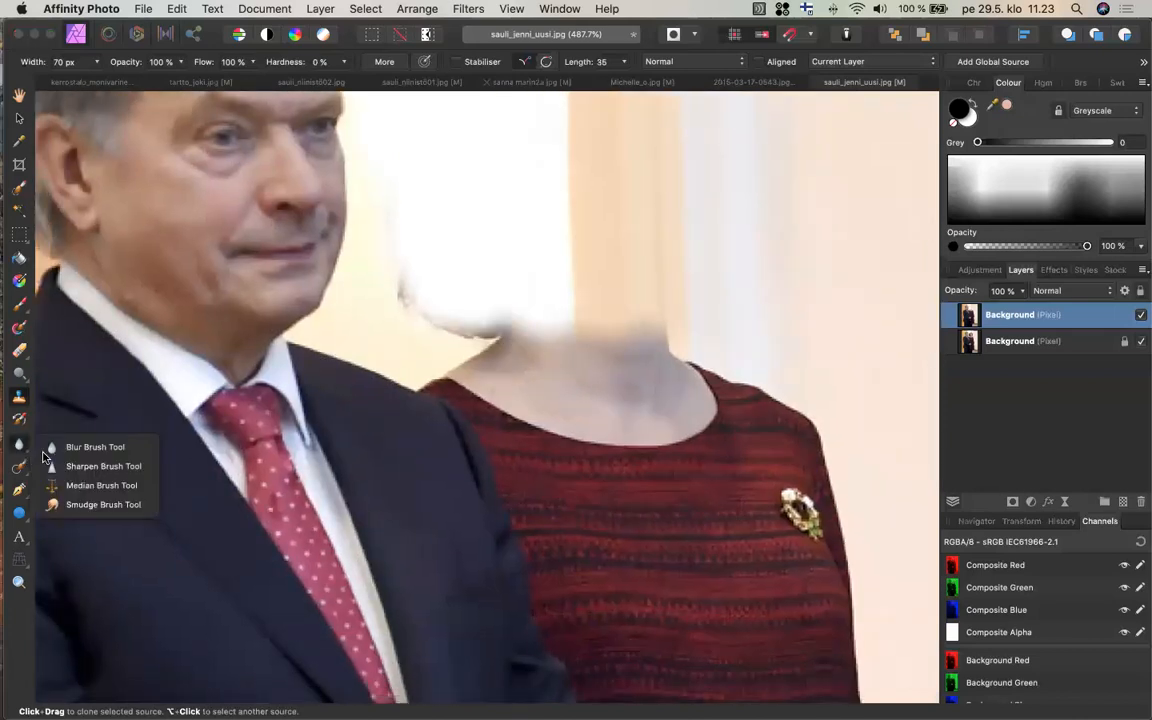
- Smudge the dark fringe around the neck patch with a higher-flow Smudge Brush, then switch to Michelle_o.jpg
left_click(68, 505)
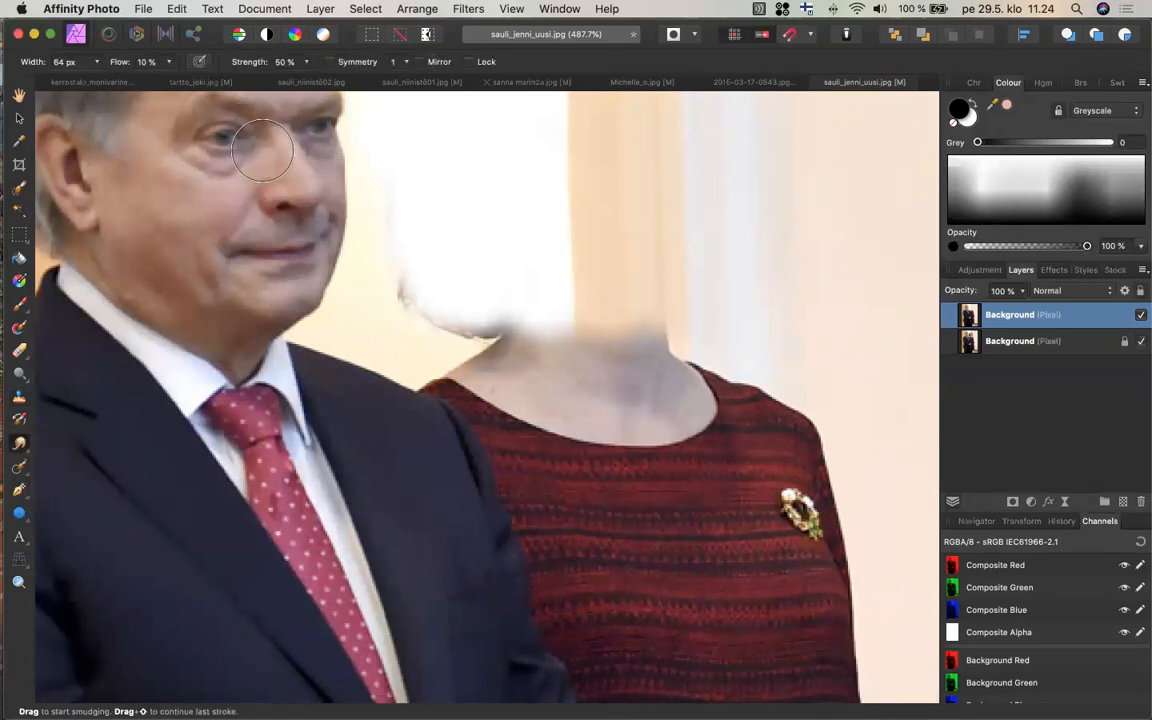
mouse_move(411, 249)
left_mouse_down()
mouse_move(432, 301)
mouse_move(416, 312)
mouse_move(437, 327)
mouse_move(451, 328)
mouse_move(450, 283)
mouse_move(417, 262)
mouse_move(478, 301)
mouse_move(416, 312)
mouse_move(507, 296)
mouse_move(494, 288)
left_mouse_up()
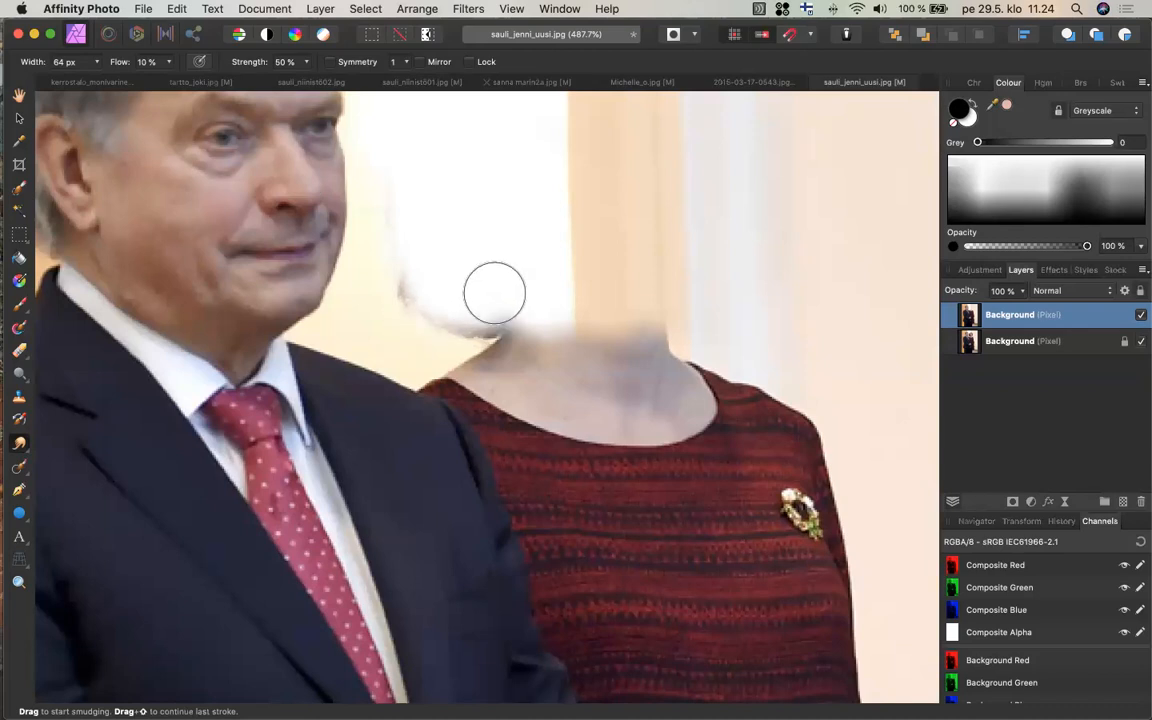
left_click(151, 62)
left_click_drag(168, 84, 210, 82)
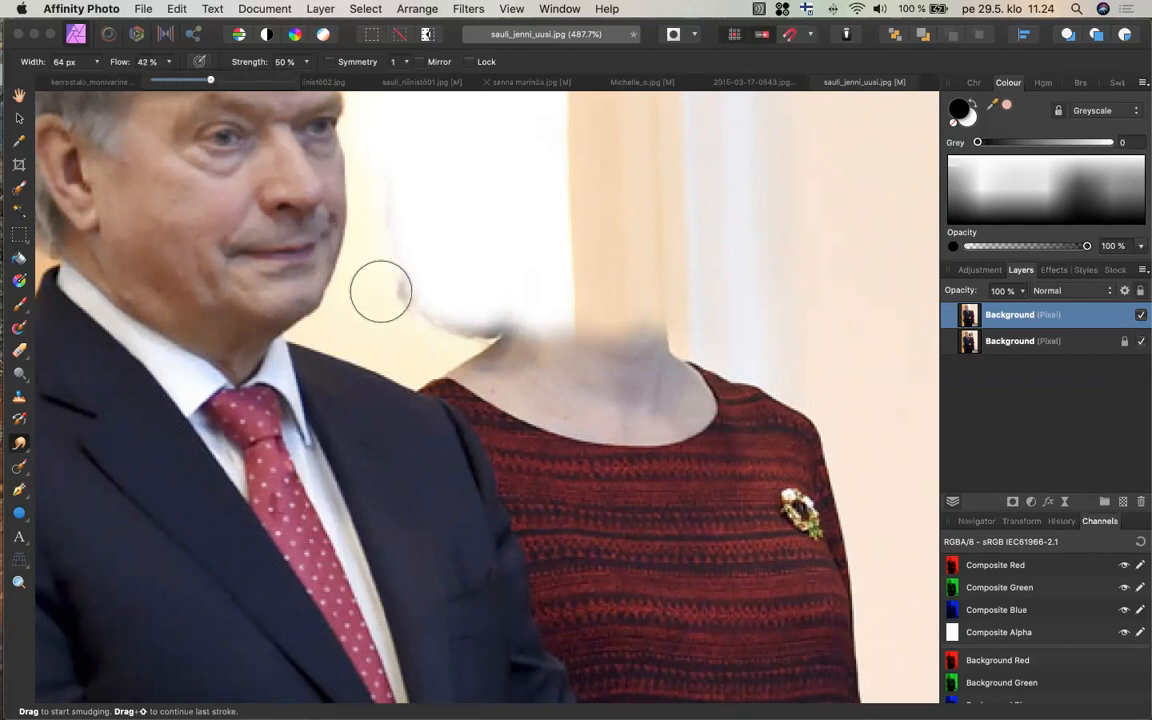
mouse_move(381, 291)
left_mouse_down()
mouse_move(458, 280)
mouse_move(424, 318)
mouse_move(485, 301)
mouse_move(431, 329)
mouse_move(498, 299)
mouse_move(378, 272)
left_mouse_up()
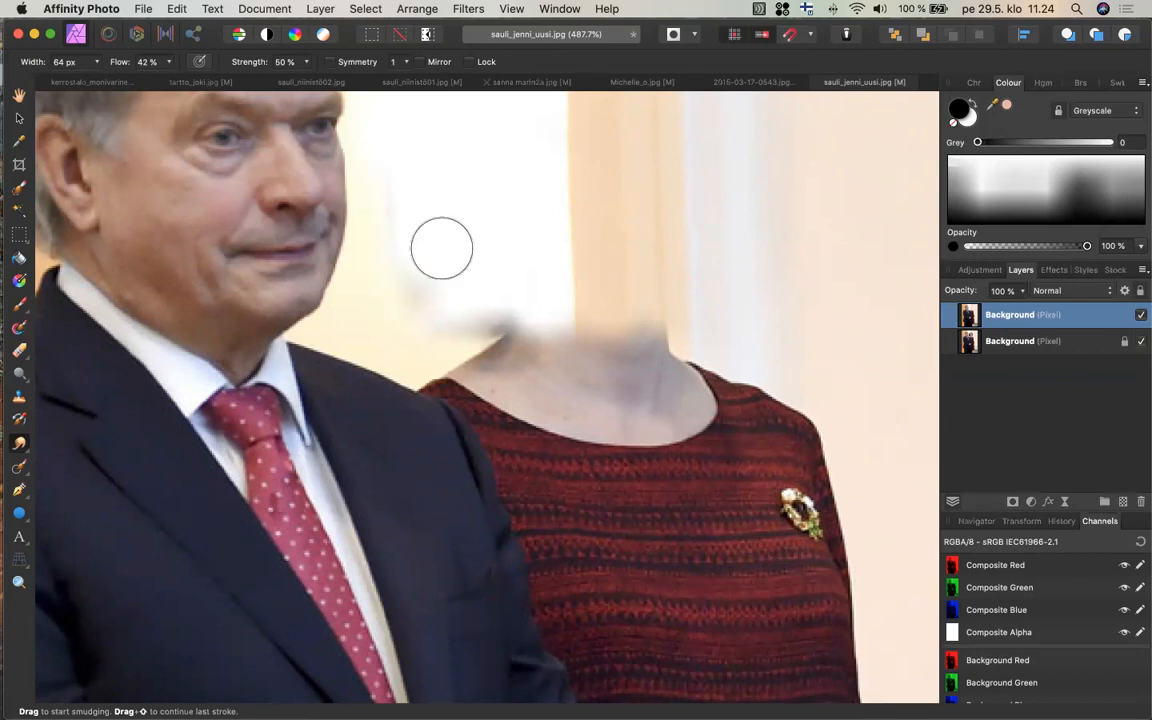
scroll(438, 243, "up", 5)
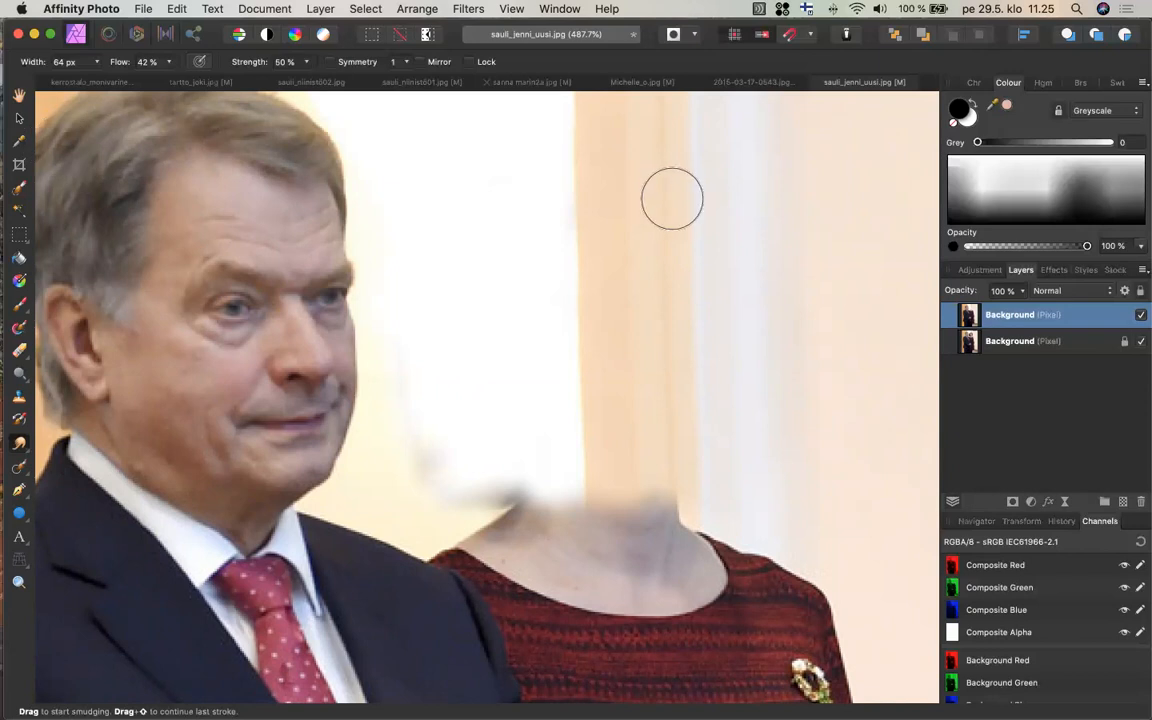
left_click(639, 82)
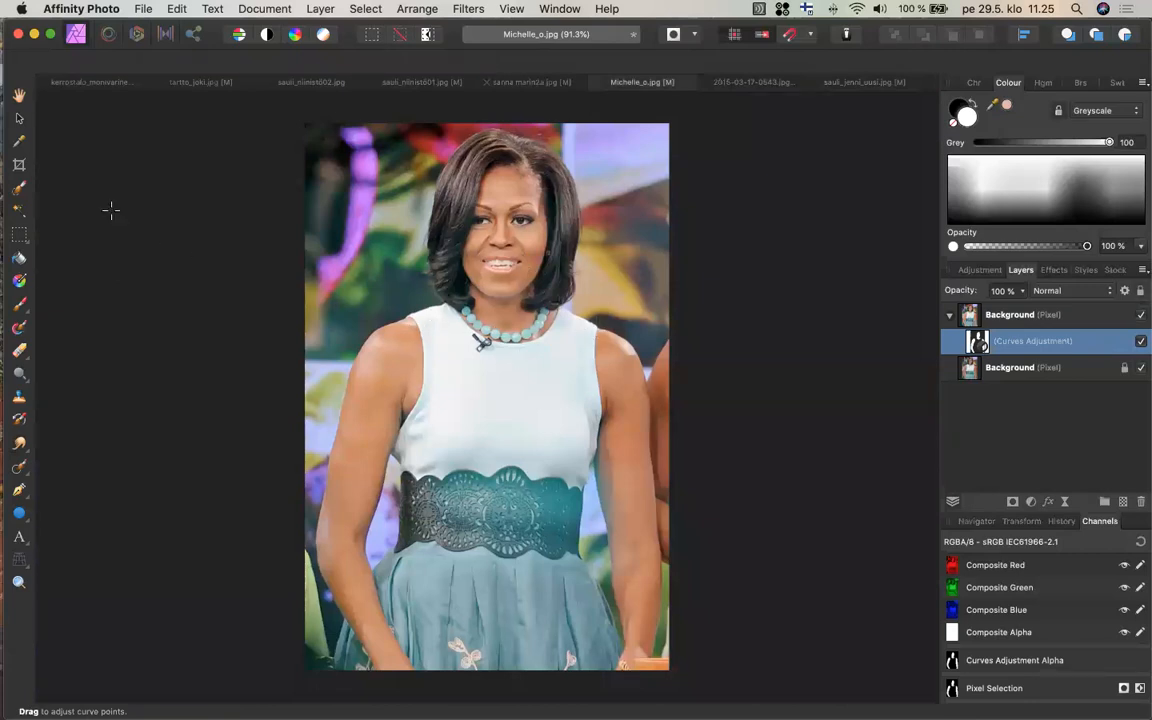
- Set the Selection Brush width to 47 px and make the top Background group active
left_click(20, 189)
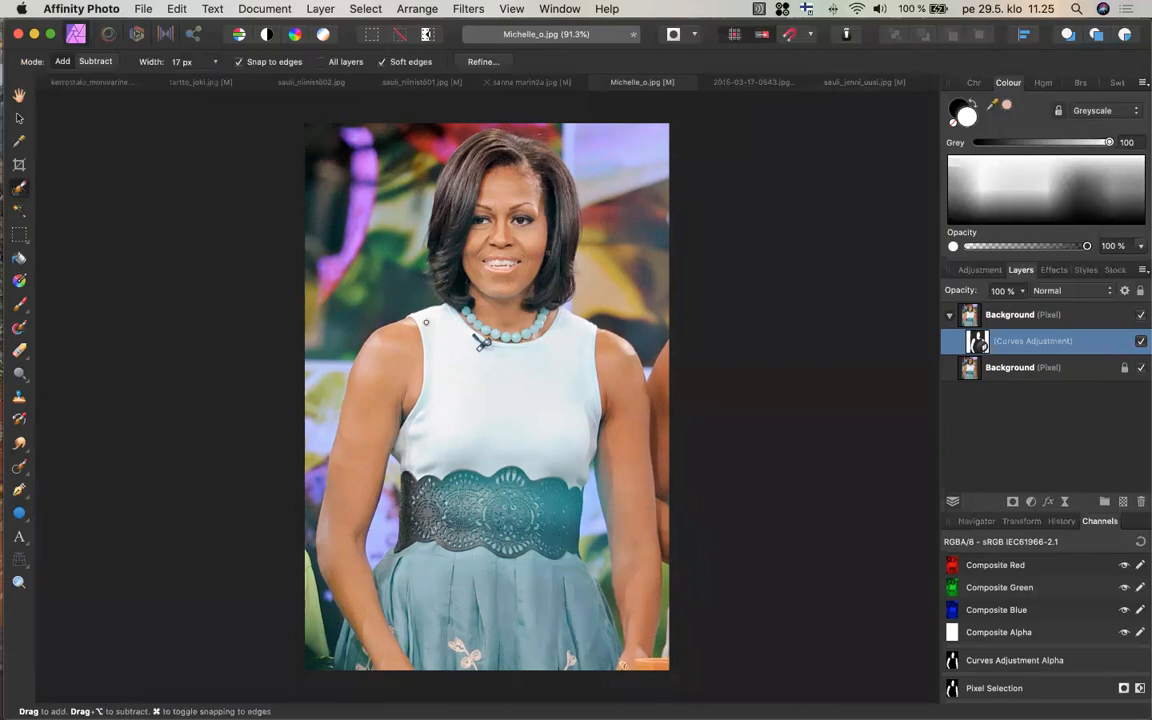
scroll(425, 322, "up", 3)
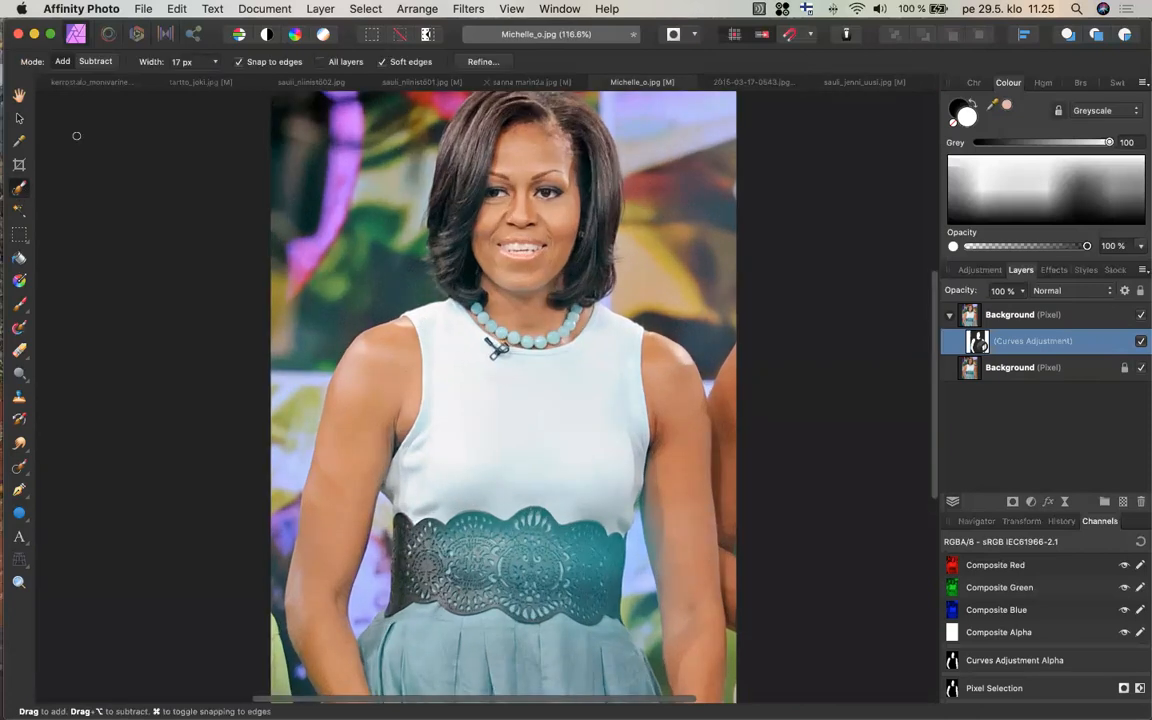
left_click(216, 67)
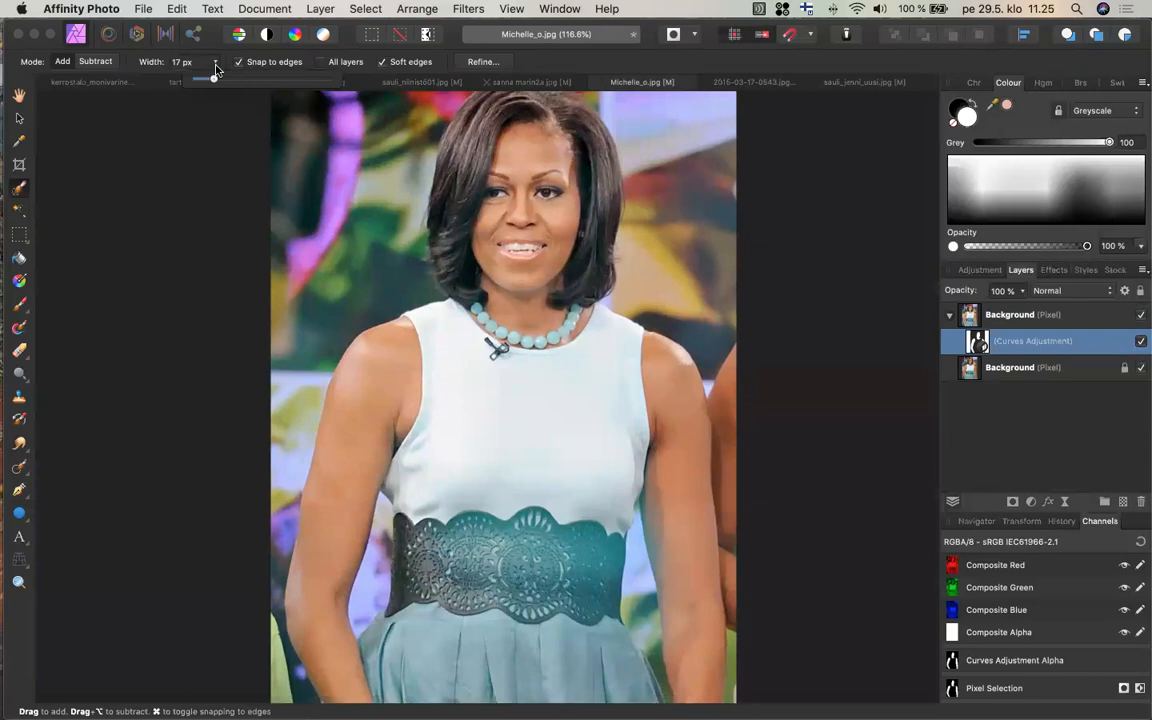
mouse_move(216, 80)
left_mouse_down()
mouse_move(258, 80)
mouse_move(247, 82)
left_mouse_up()
scroll(470, 180, "up", 3)
scroll(470, 180, "right", 2)
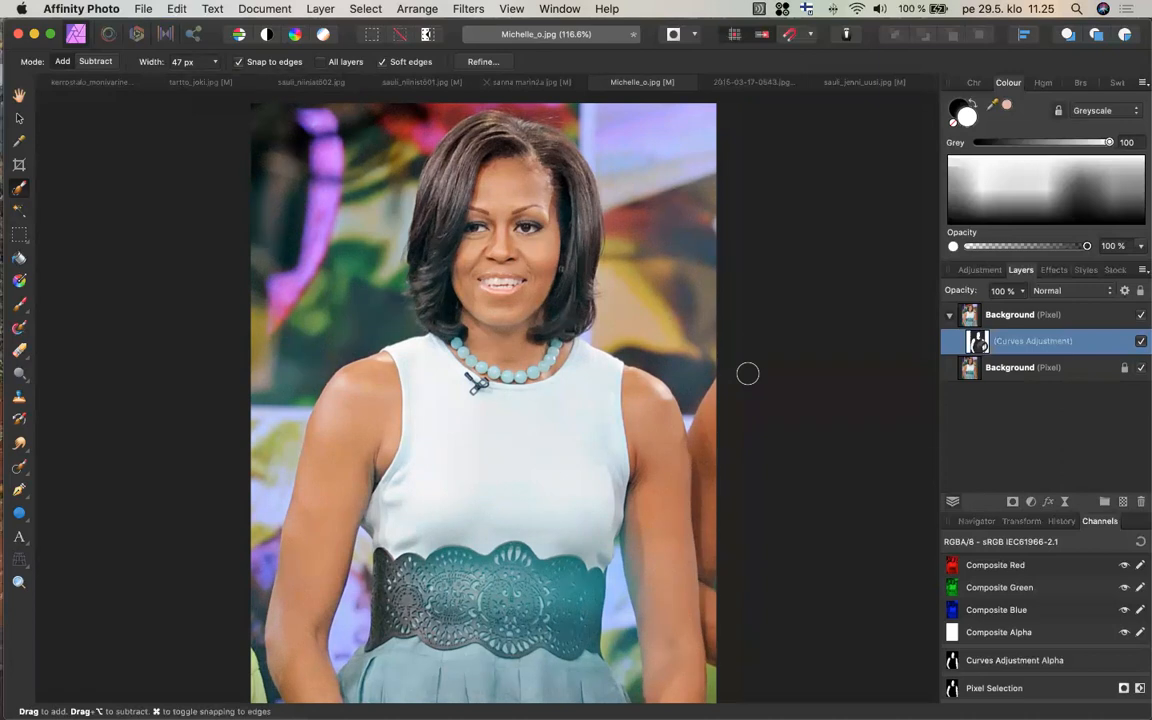
left_click(992, 316)
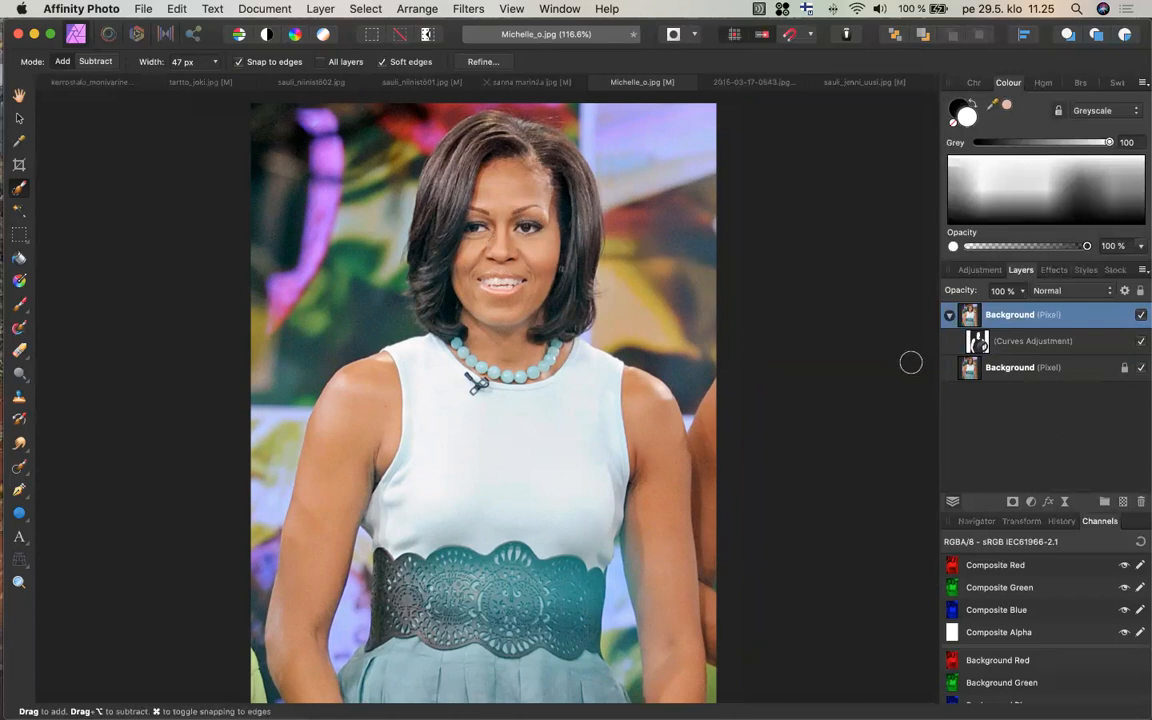
- Hide the top Background group and brush a selection over her face and hair on the lower Background layer
left_click(1018, 372)
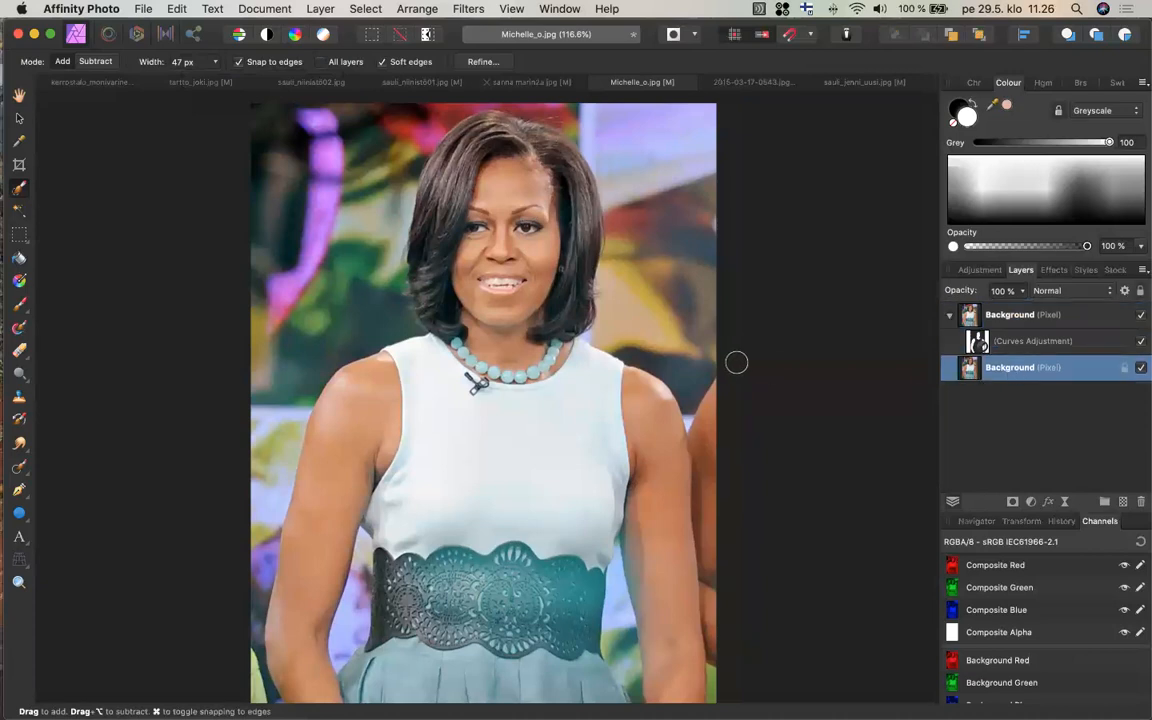
left_click(1141, 315)
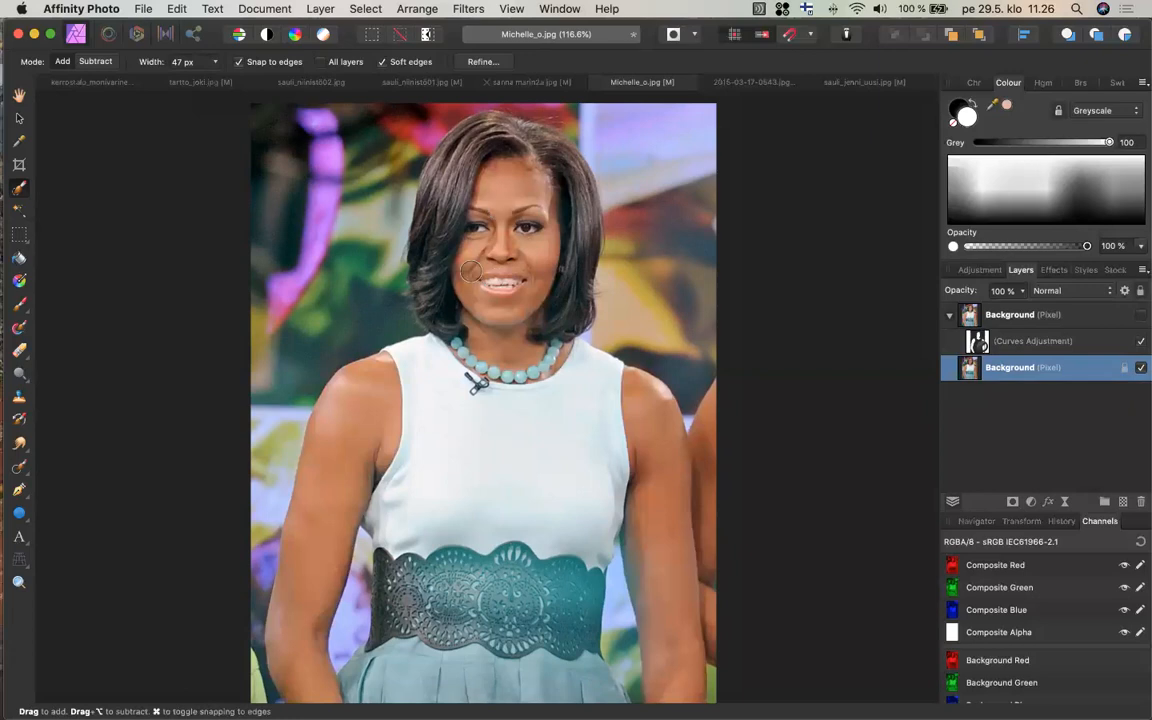
mouse_move(470, 270)
left_mouse_down()
mouse_move(452, 204)
mouse_move(494, 162)
mouse_move(470, 140)
mouse_move(449, 163)
mouse_move(472, 132)
mouse_move(488, 128)
mouse_move(548, 172)
left_mouse_up()
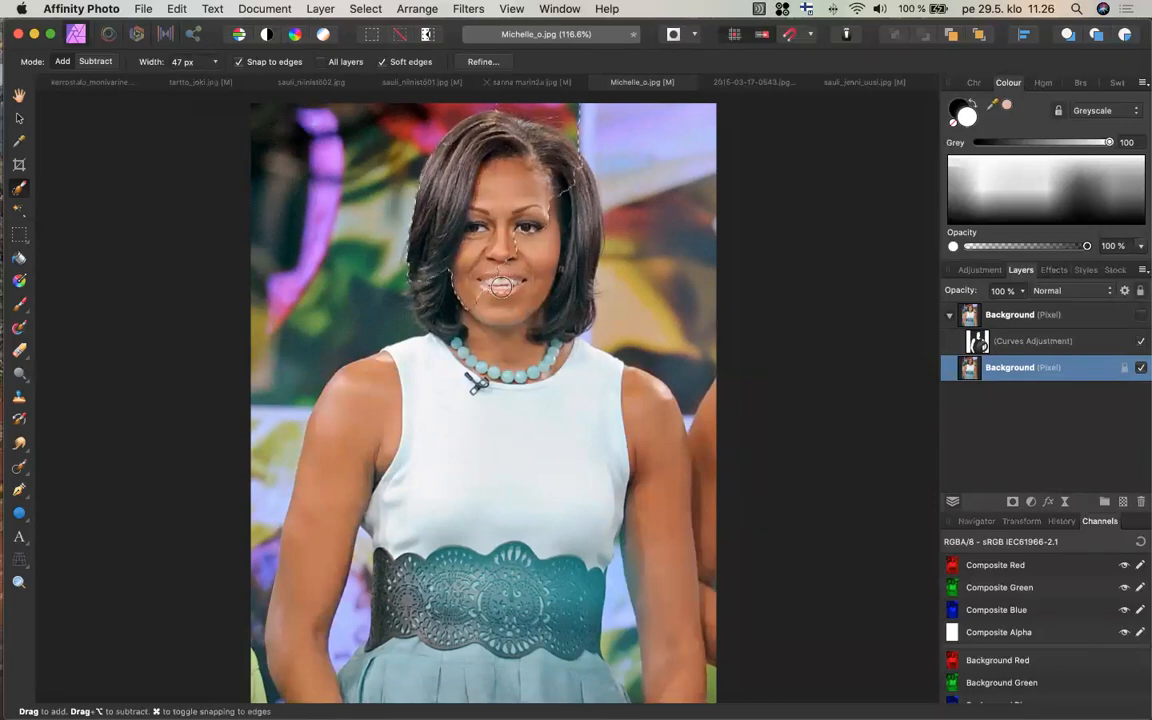
mouse_move(501, 287)
left_mouse_down()
mouse_move(494, 299)
mouse_move(541, 238)
mouse_move(549, 264)
mouse_move(557, 223)
mouse_move(505, 240)
mouse_move(484, 295)
mouse_move(464, 229)
mouse_move(413, 313)
left_mouse_up()
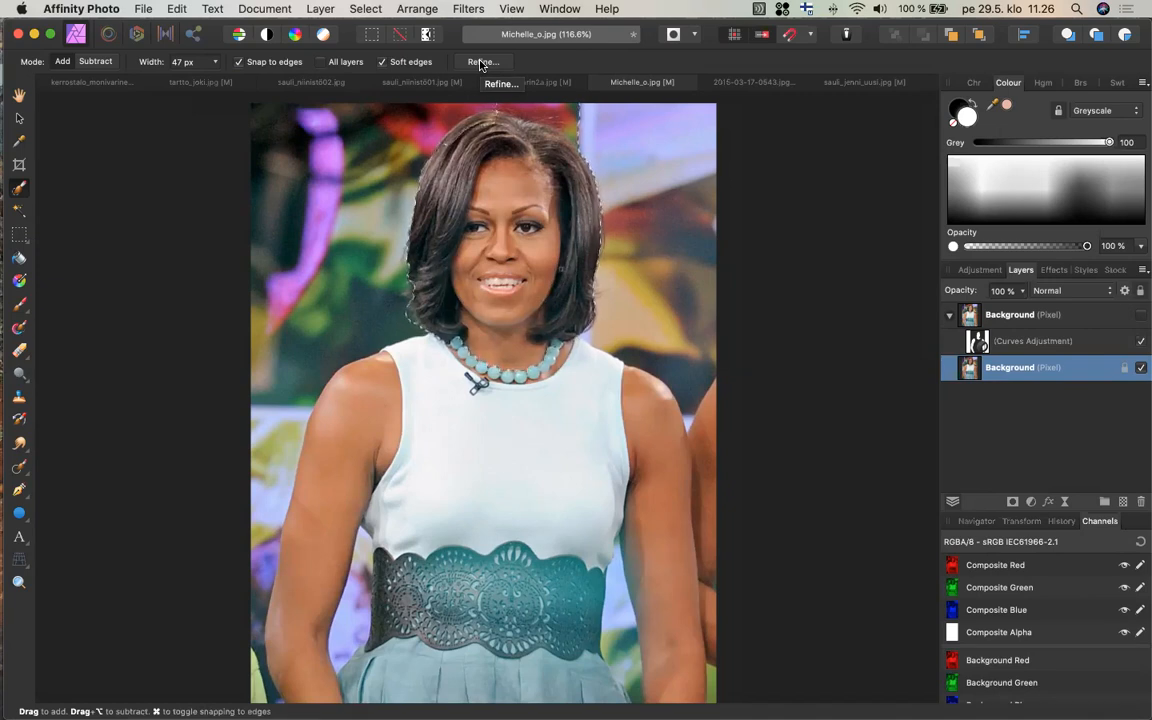
left_click(511, 9)
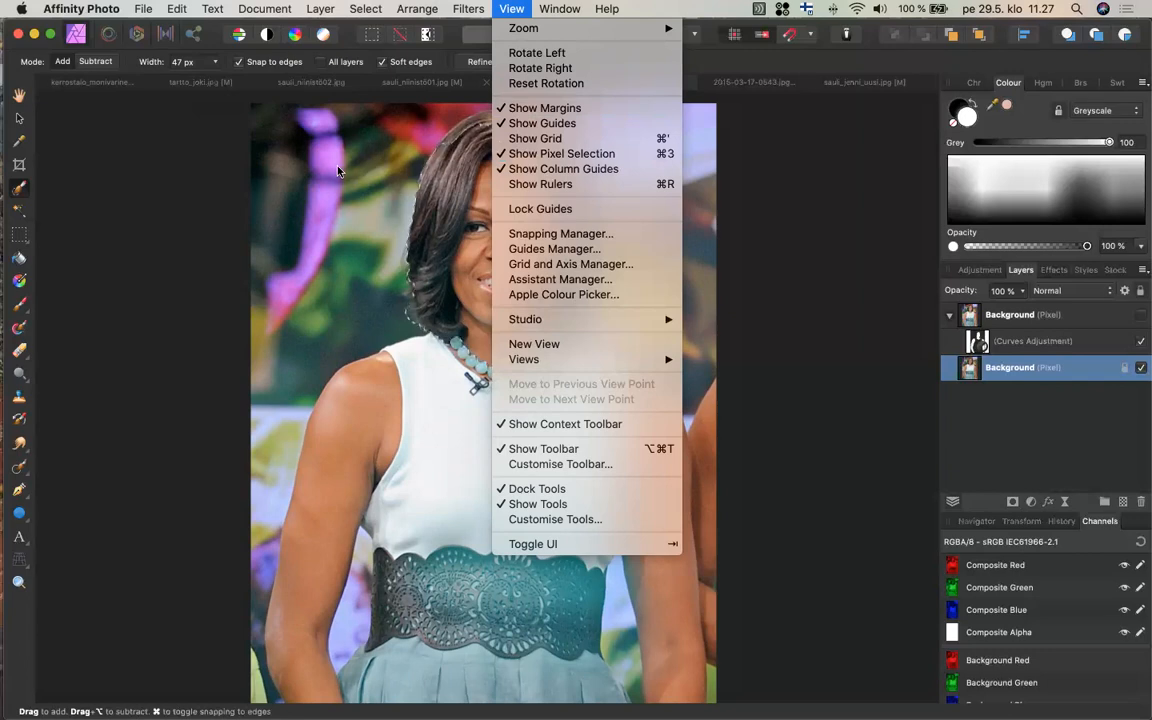
- Open Affinity Photo Preferences to the Keyboard Shortcuts page
mouse_move(142, 8)
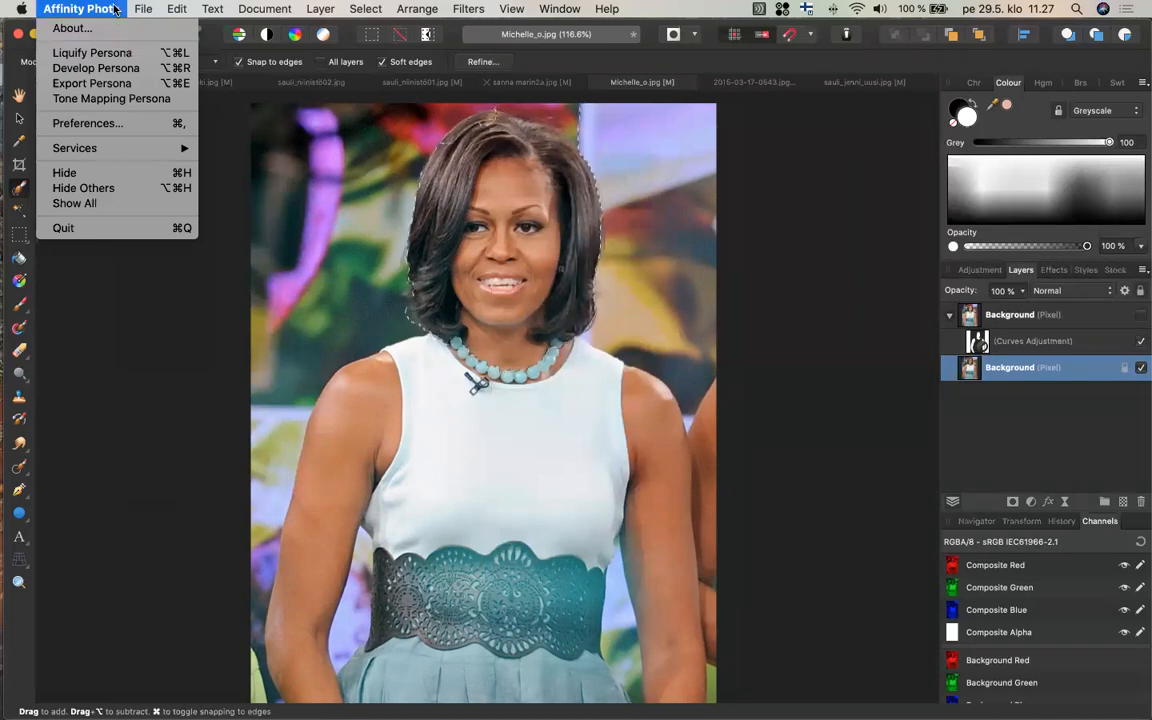
mouse_move(111, 132)
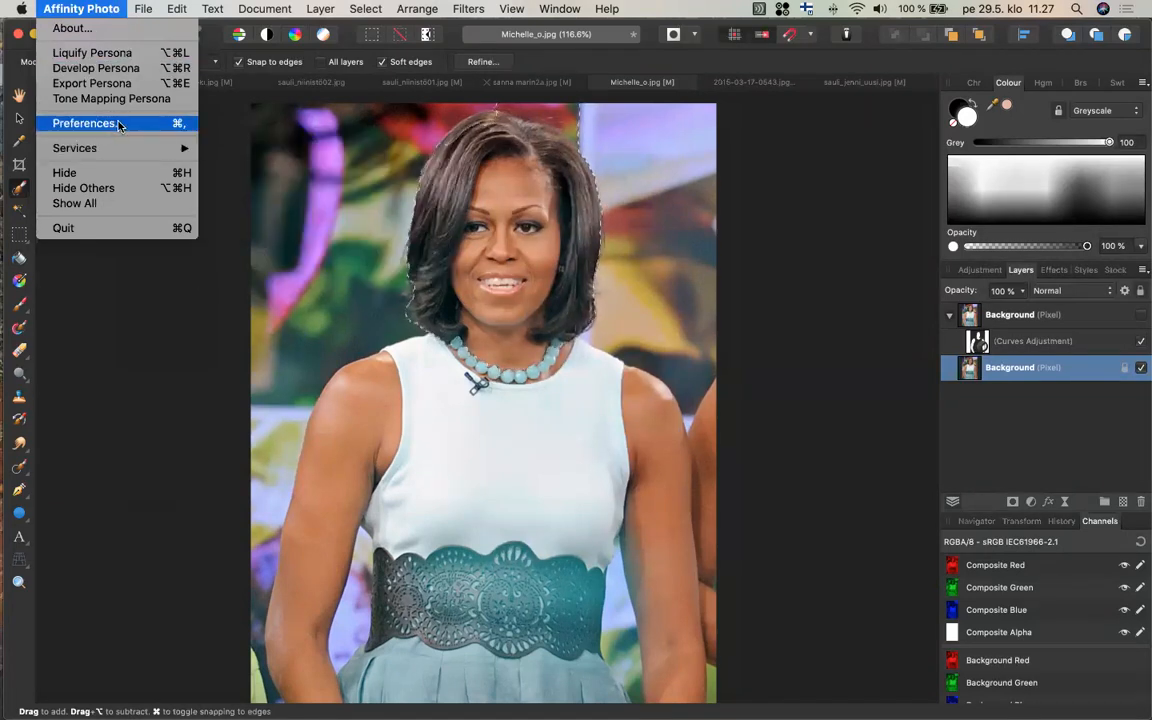
left_click(118, 125)
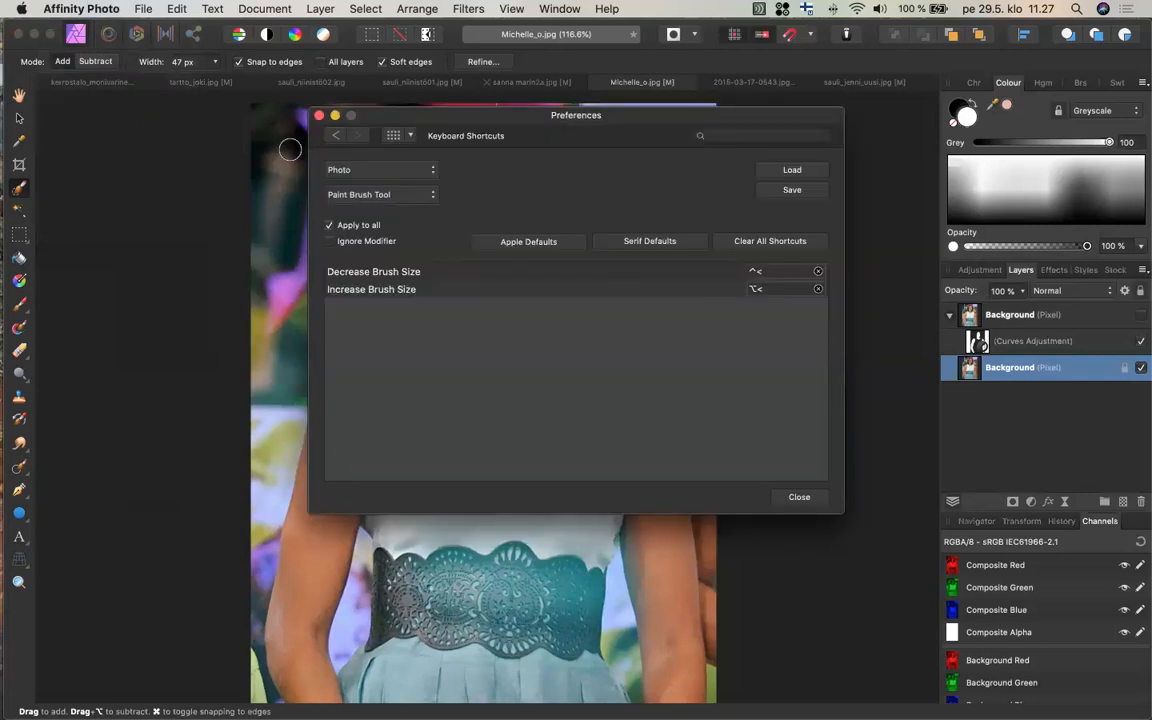
- Show and scroll the keyboard shortcuts for the Select category
left_click(432, 196)
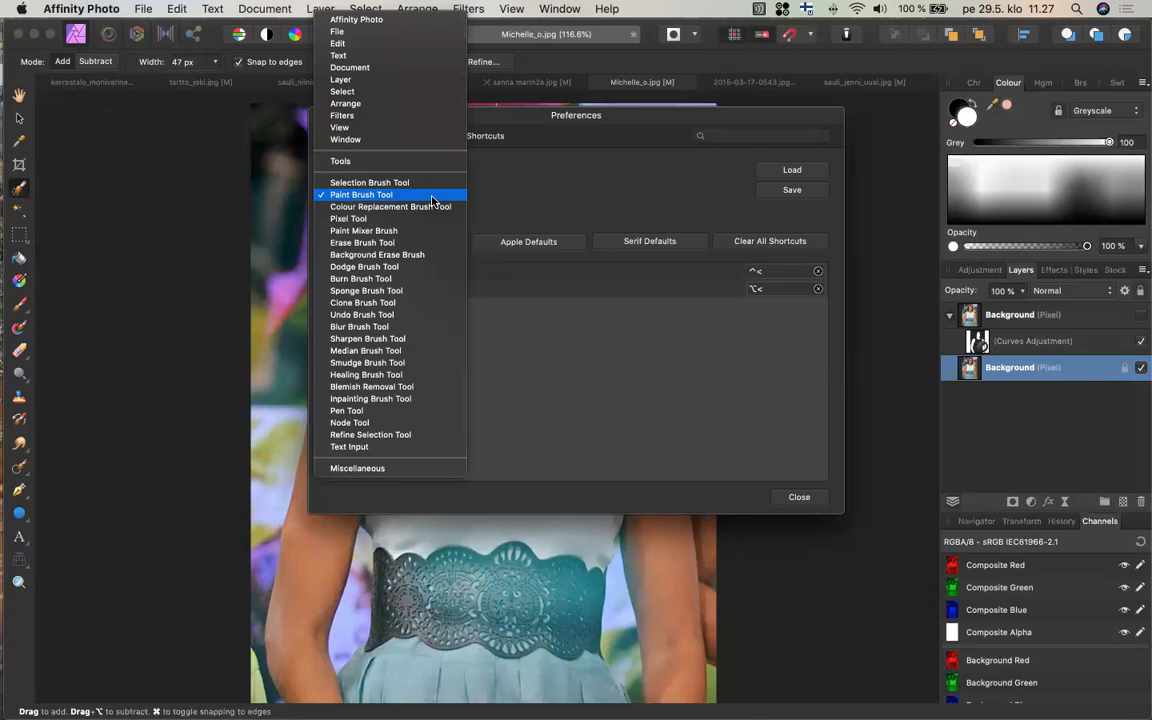
left_click(425, 94)
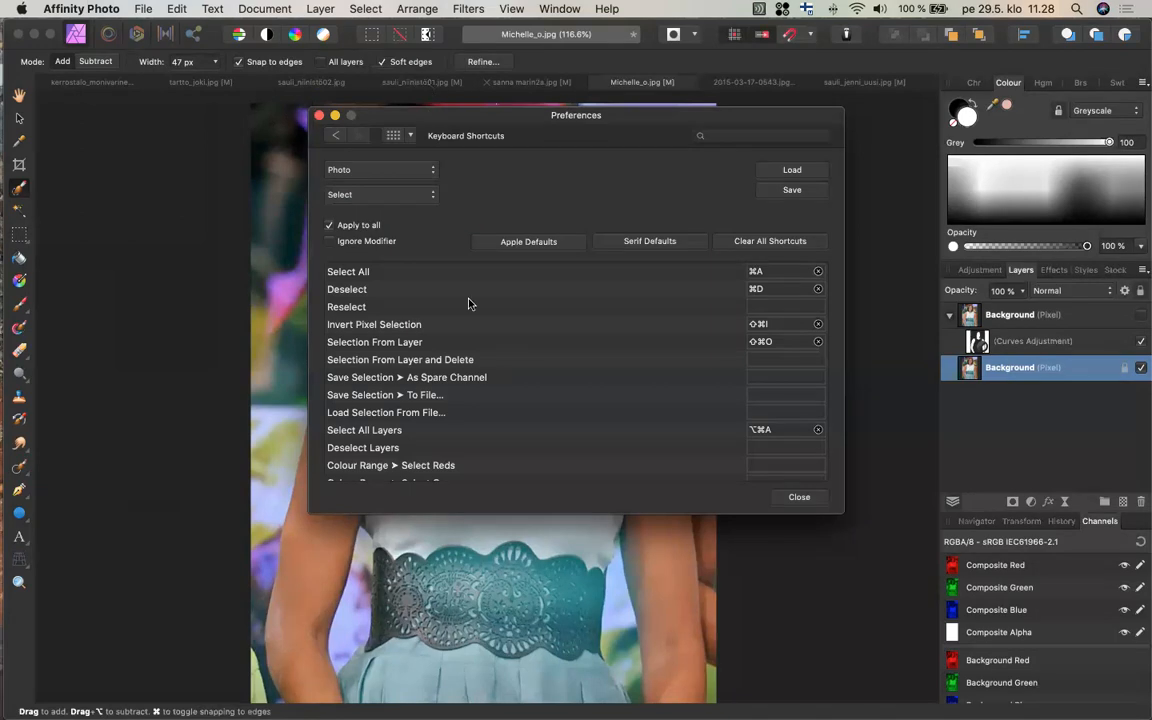
scroll(472, 320, "down", 1)
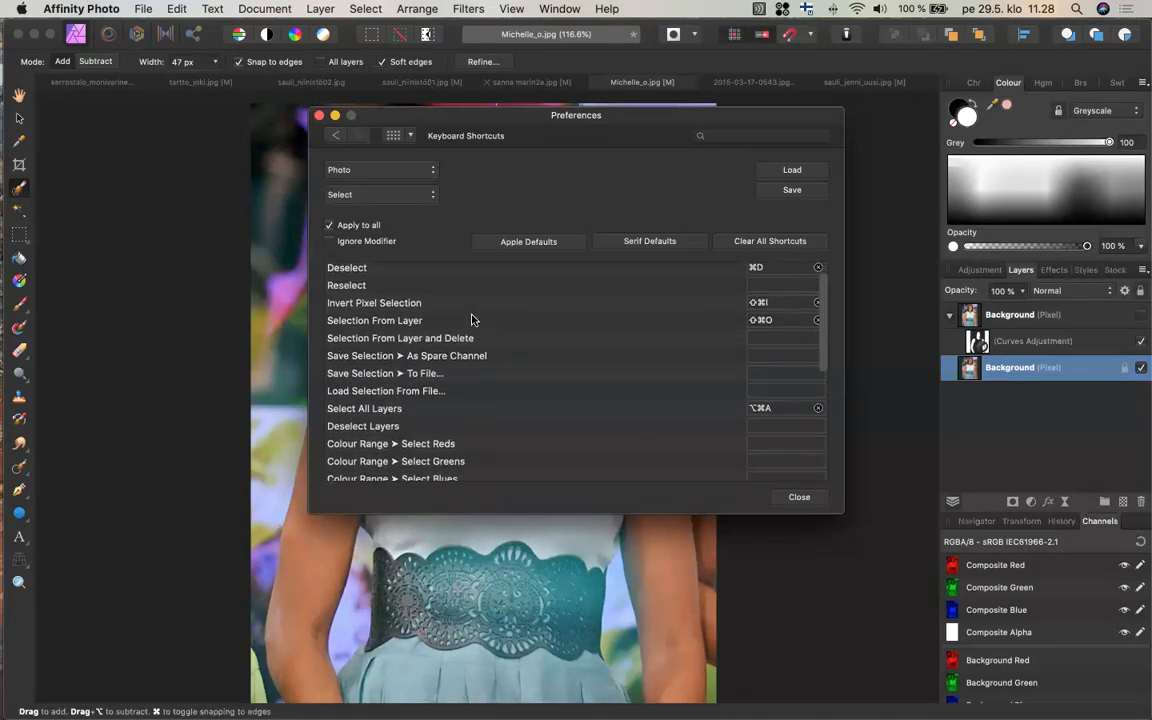
- Browse the View category shortcuts, then close Preferences
left_click(425, 195)
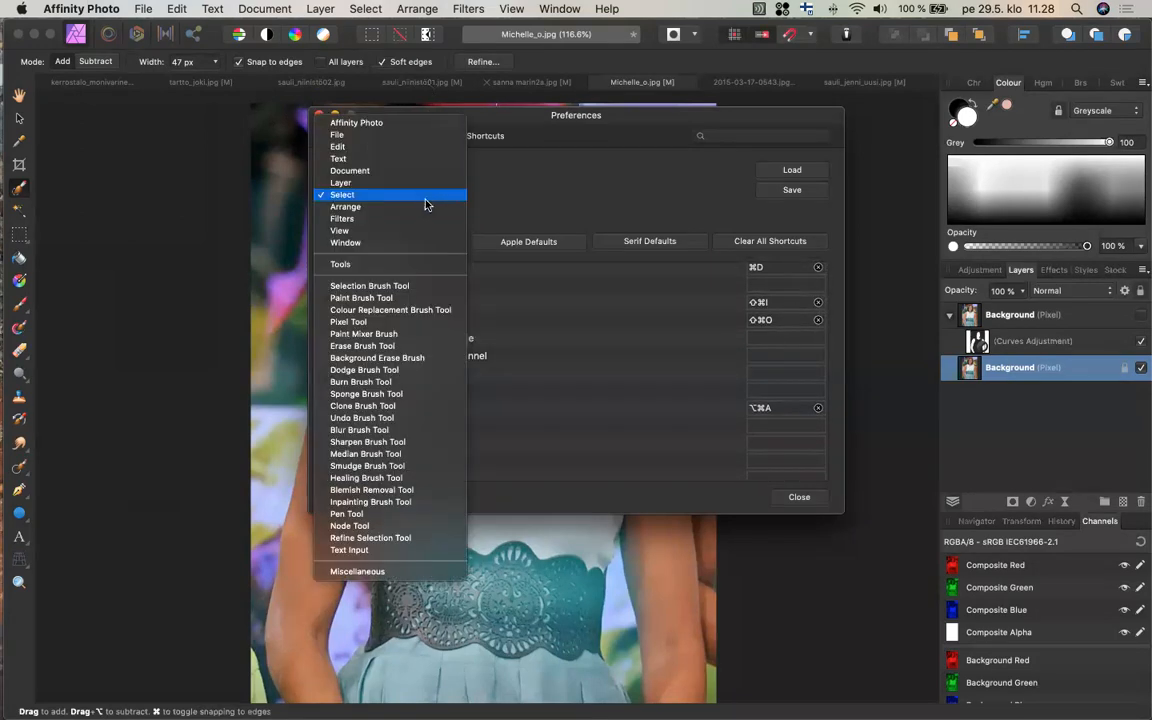
left_click(424, 231)
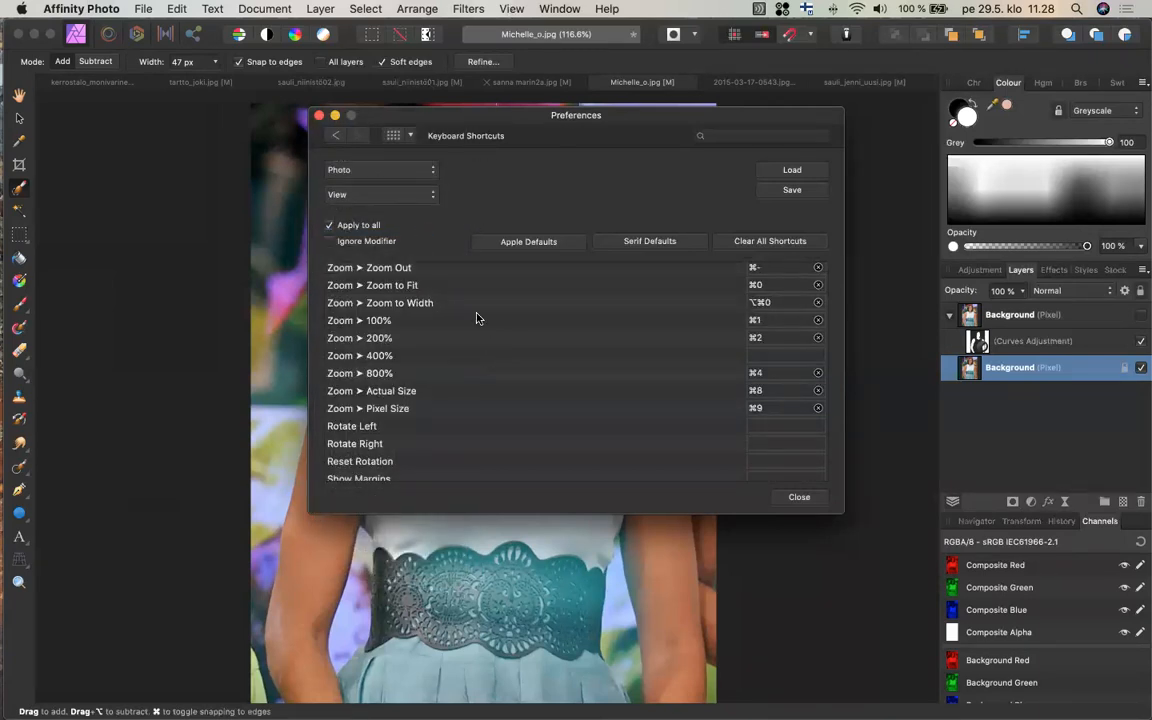
scroll(472, 391, "down", 4)
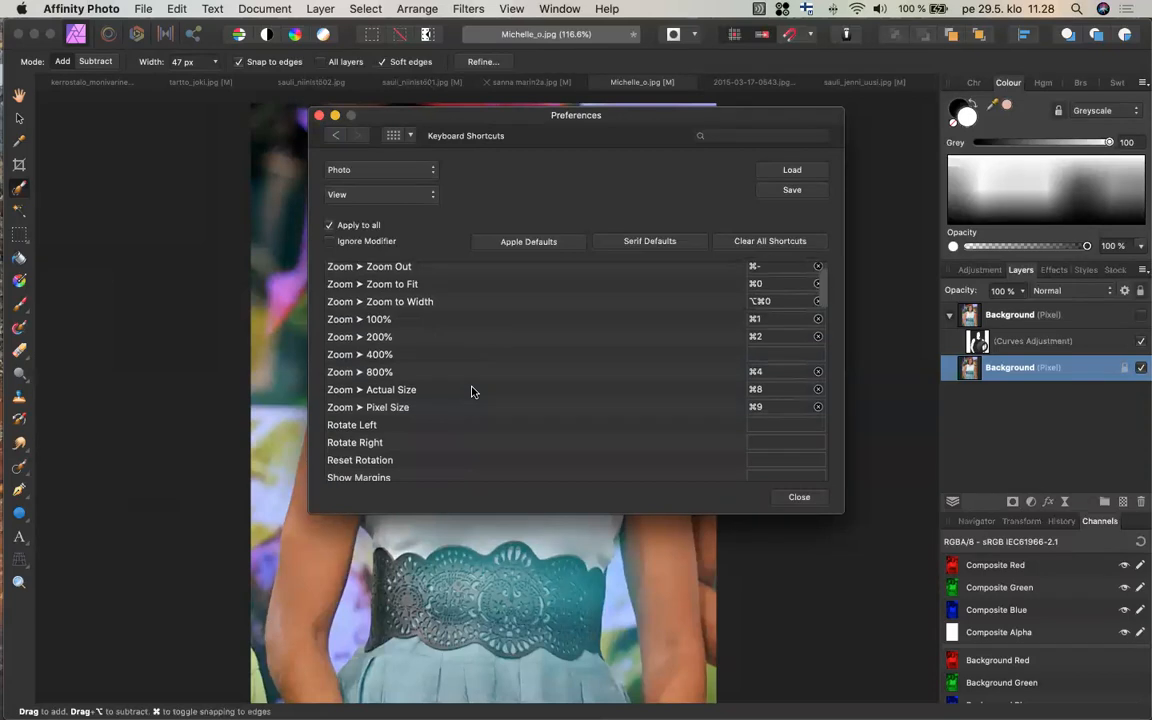
scroll(472, 391, "down", 2)
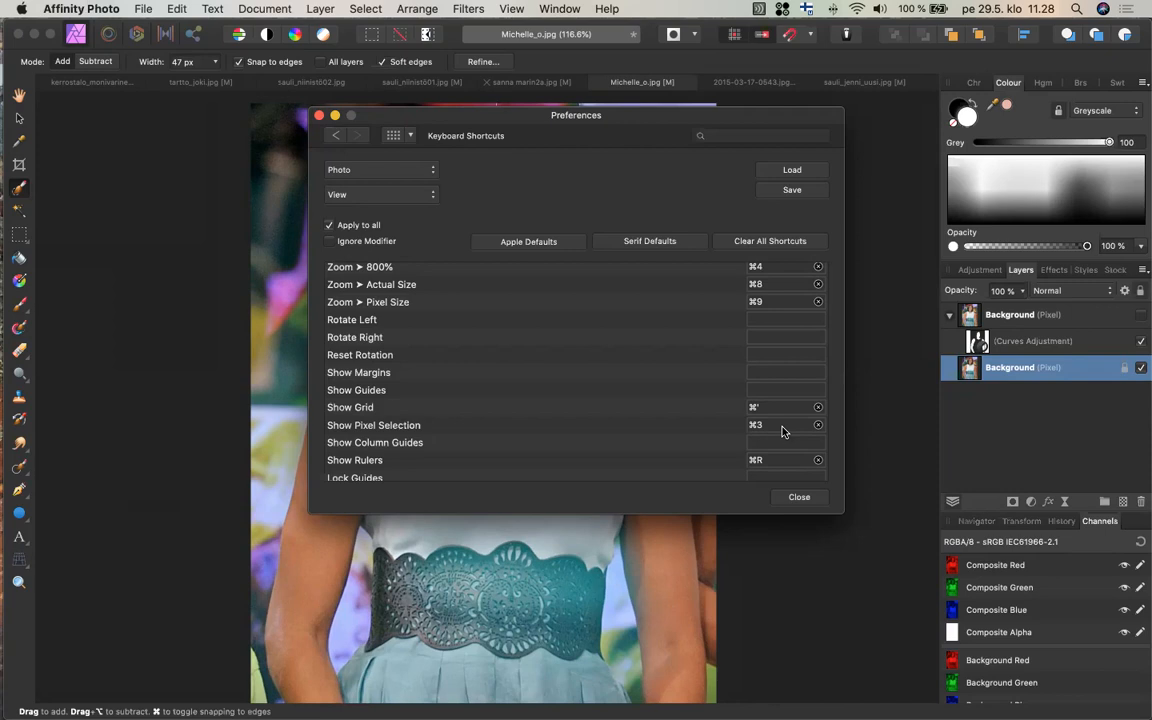
scroll(658, 396, "up", 3)
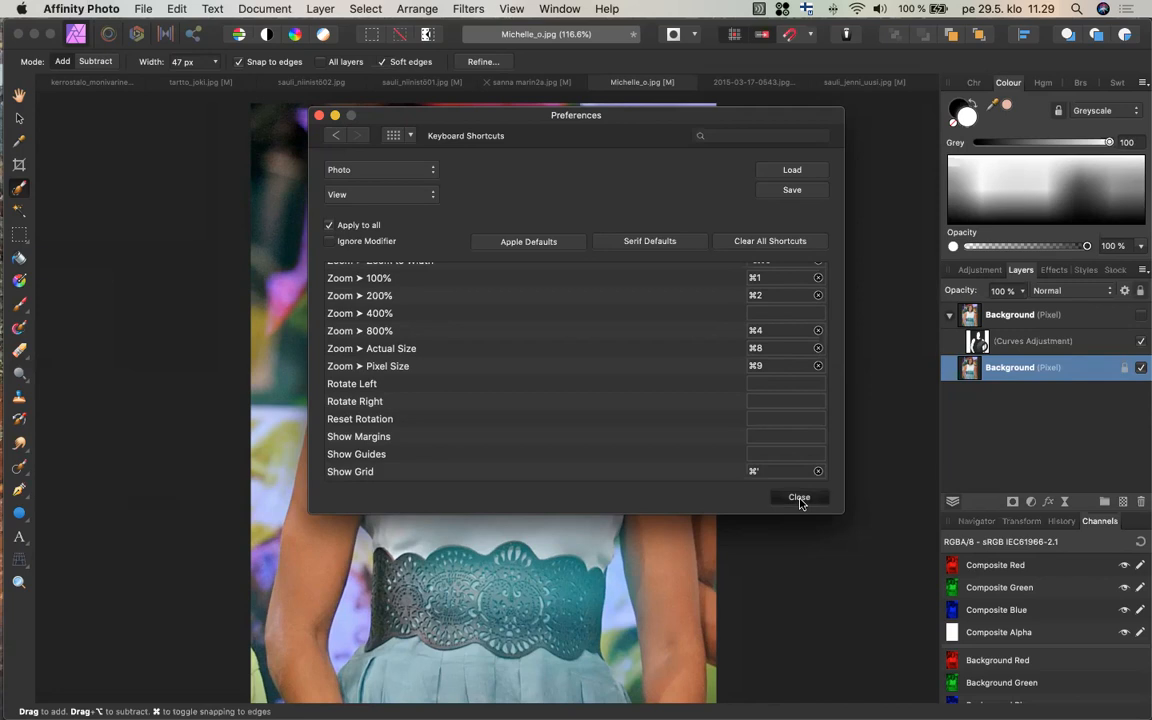
left_click(799, 499)
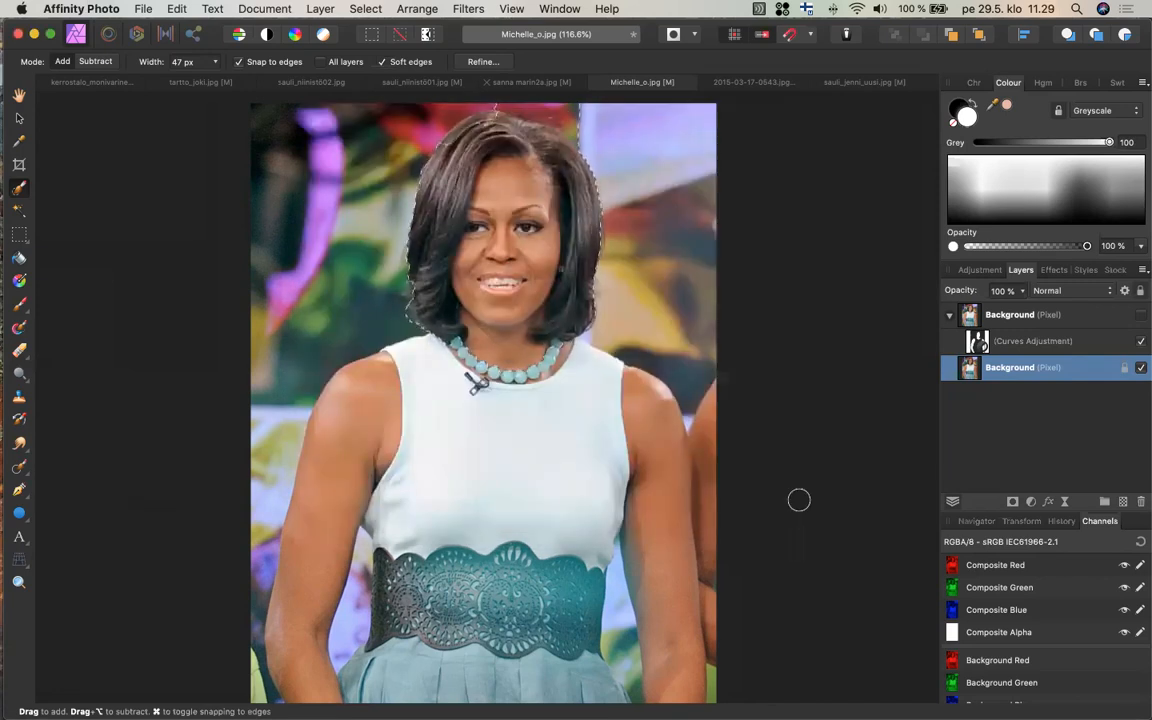
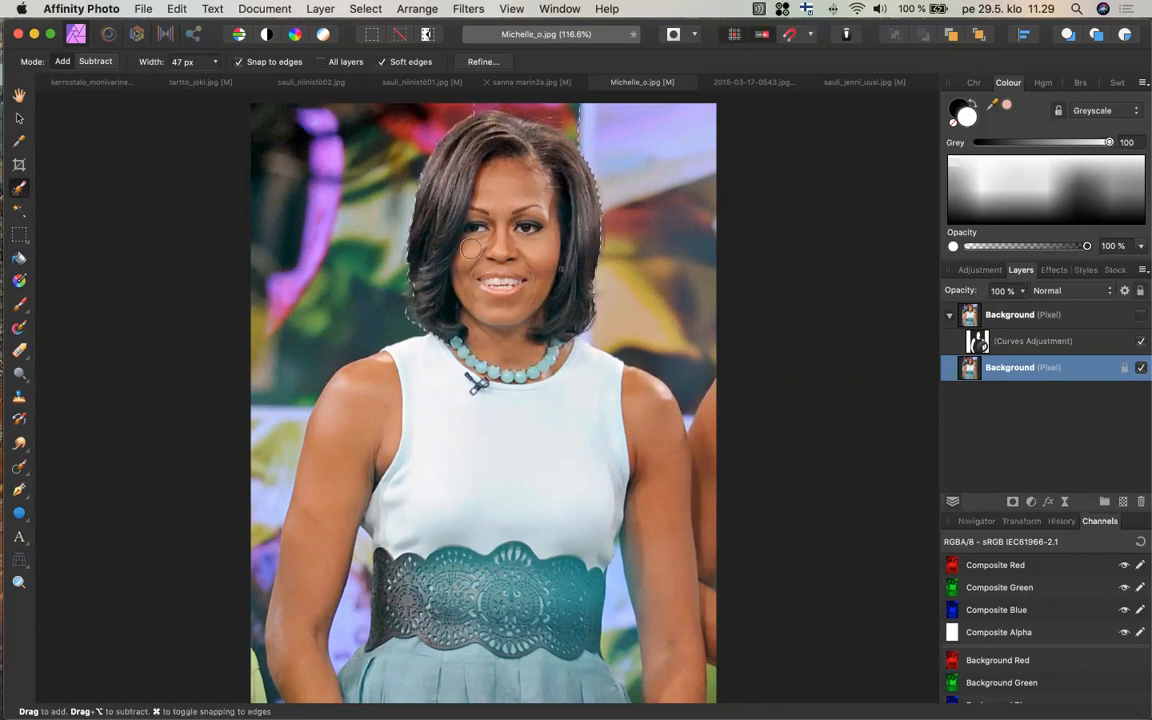
- Add the shoulders, chest and left arm to the selection, trim above the hairline, then open Refine
mouse_move(424, 372)
left_mouse_down()
mouse_move(419, 363)
mouse_move(386, 374)
mouse_move(345, 404)
left_mouse_up()
mouse_move(477, 399)
left_mouse_down()
mouse_move(478, 386)
mouse_move(563, 393)
mouse_move(596, 375)
mouse_move(648, 412)
mouse_move(643, 425)
mouse_move(500, 418)
left_mouse_up()
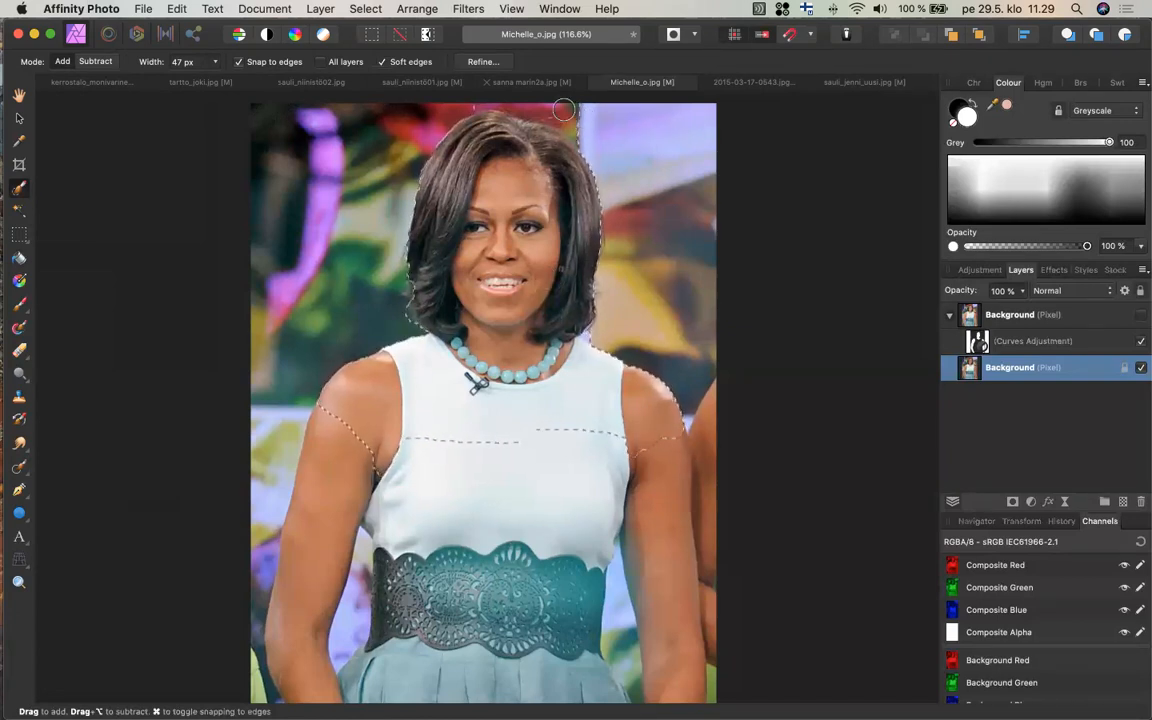
left_click_drag(543, 103, 473, 96)
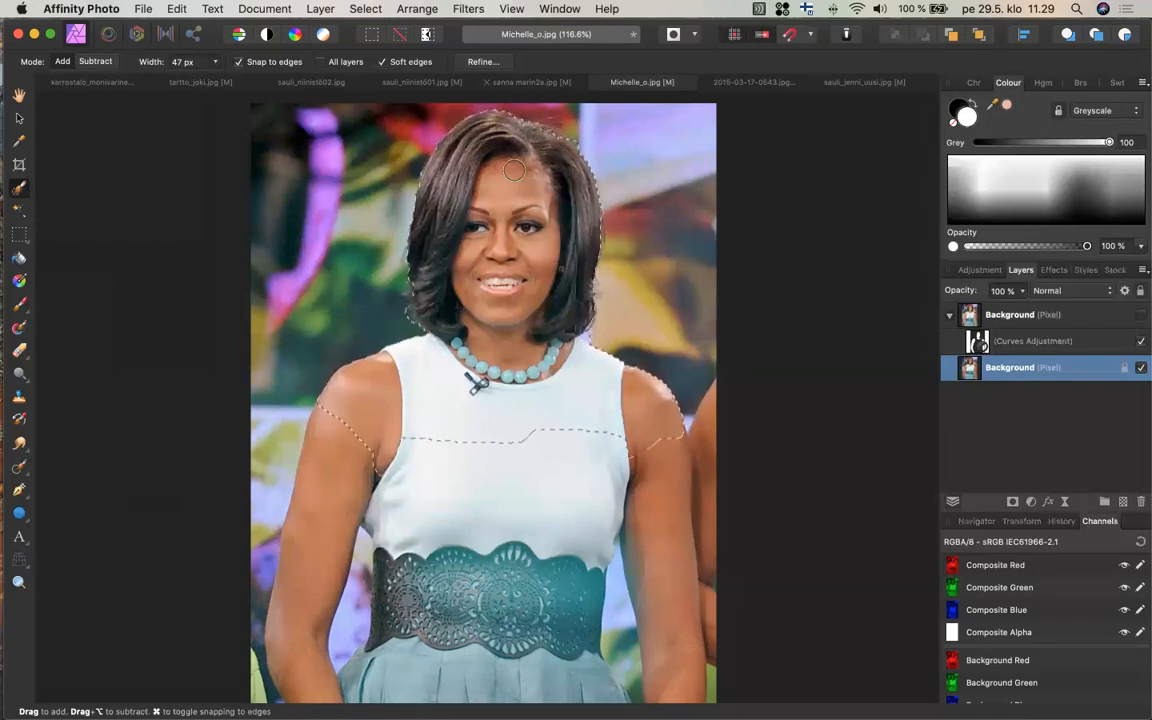
left_click(480, 62)
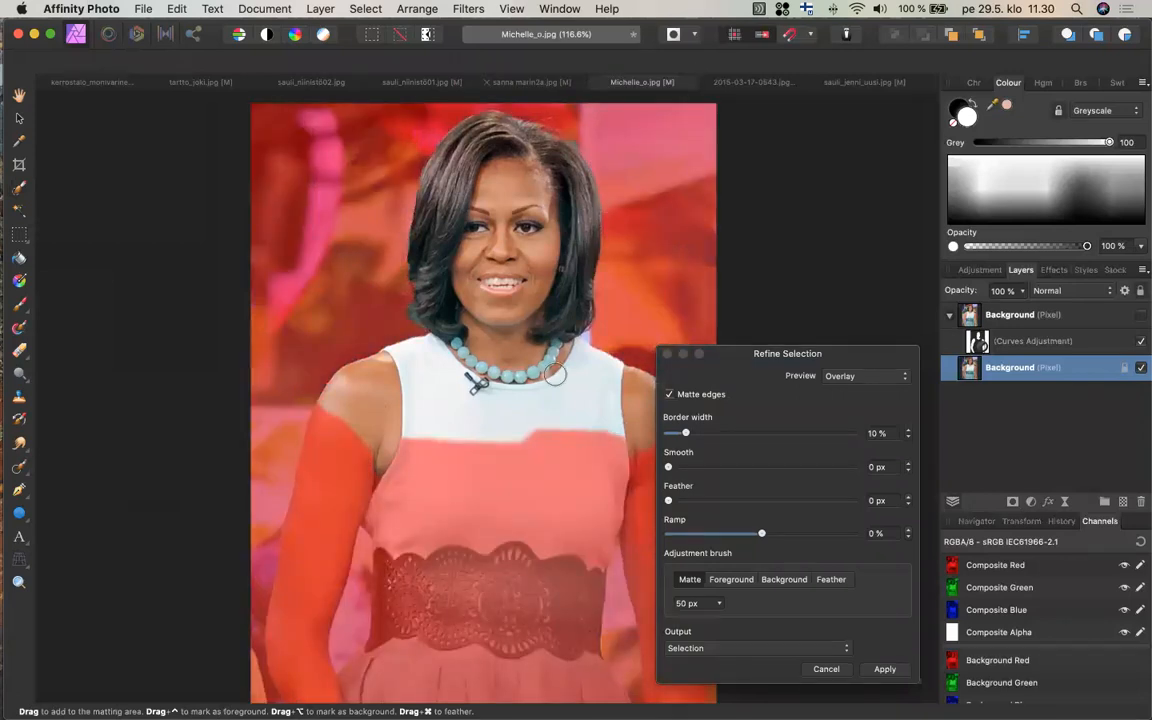
- Zoom in and matte-brush the top and left edges of the hair, including the loose ends
scroll(555, 374, "up", 3)
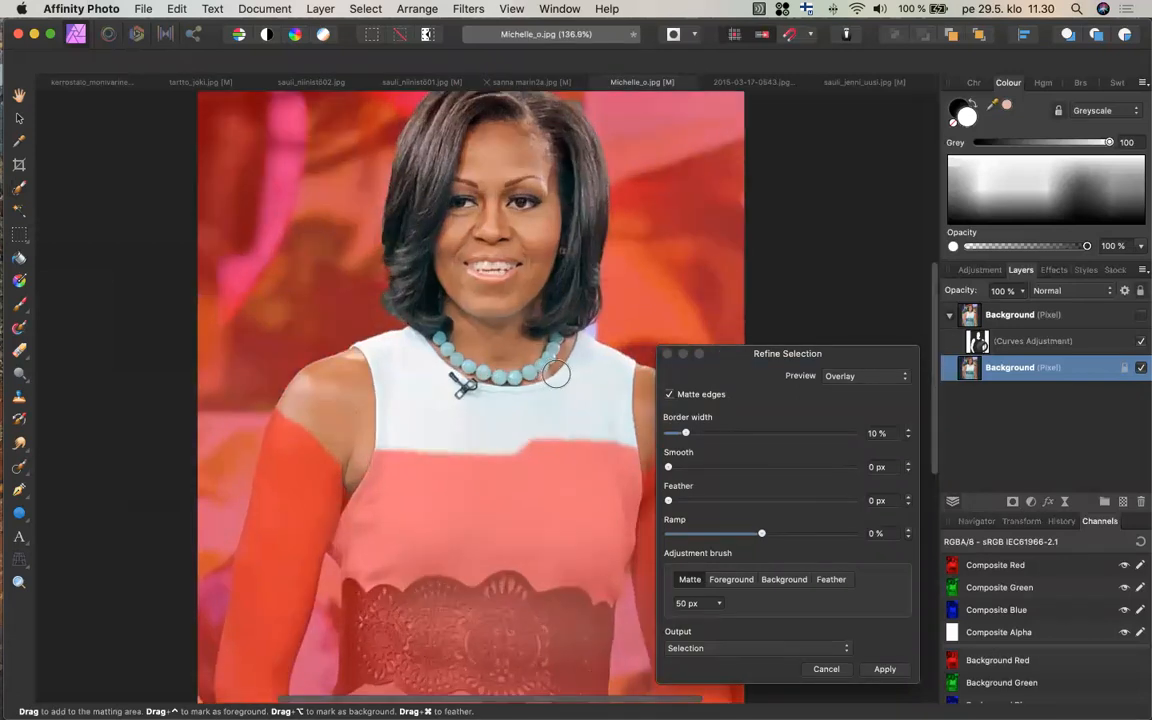
scroll(557, 374, "down", 1)
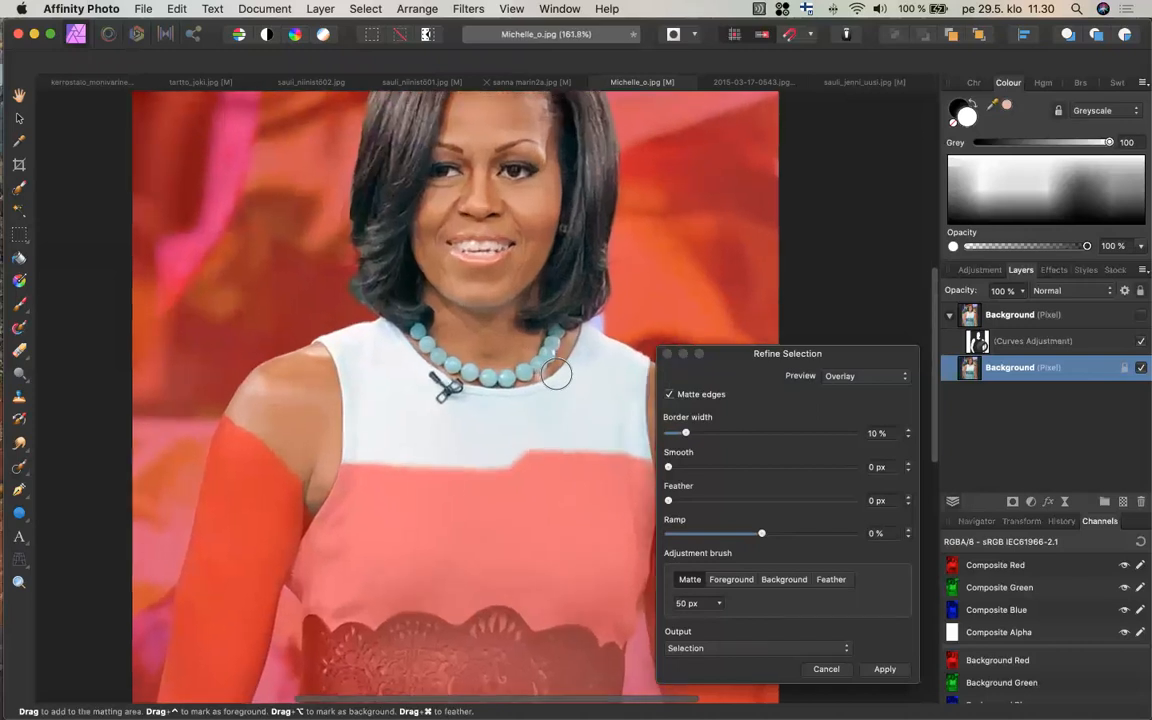
scroll(557, 374, "right", 5)
scroll(557, 374, "up", 4)
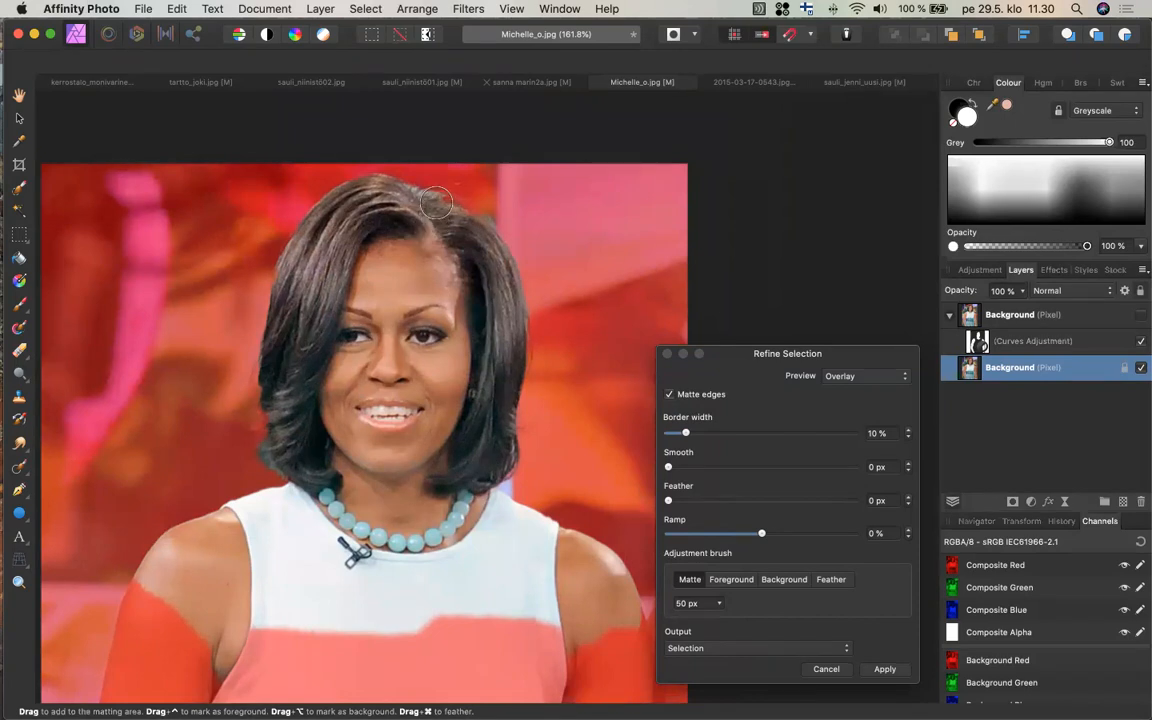
left_click_drag(436, 206, 502, 234)
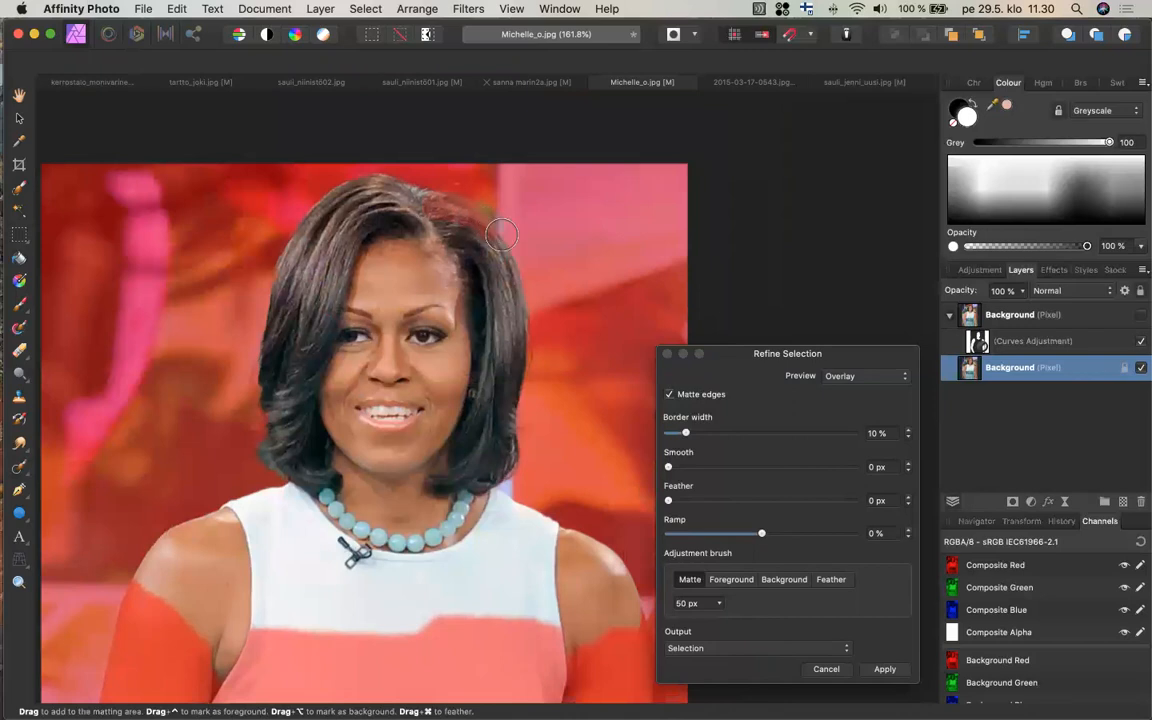
mouse_move(441, 191)
left_mouse_down()
mouse_move(305, 176)
mouse_move(280, 200)
mouse_move(298, 226)
left_mouse_up()
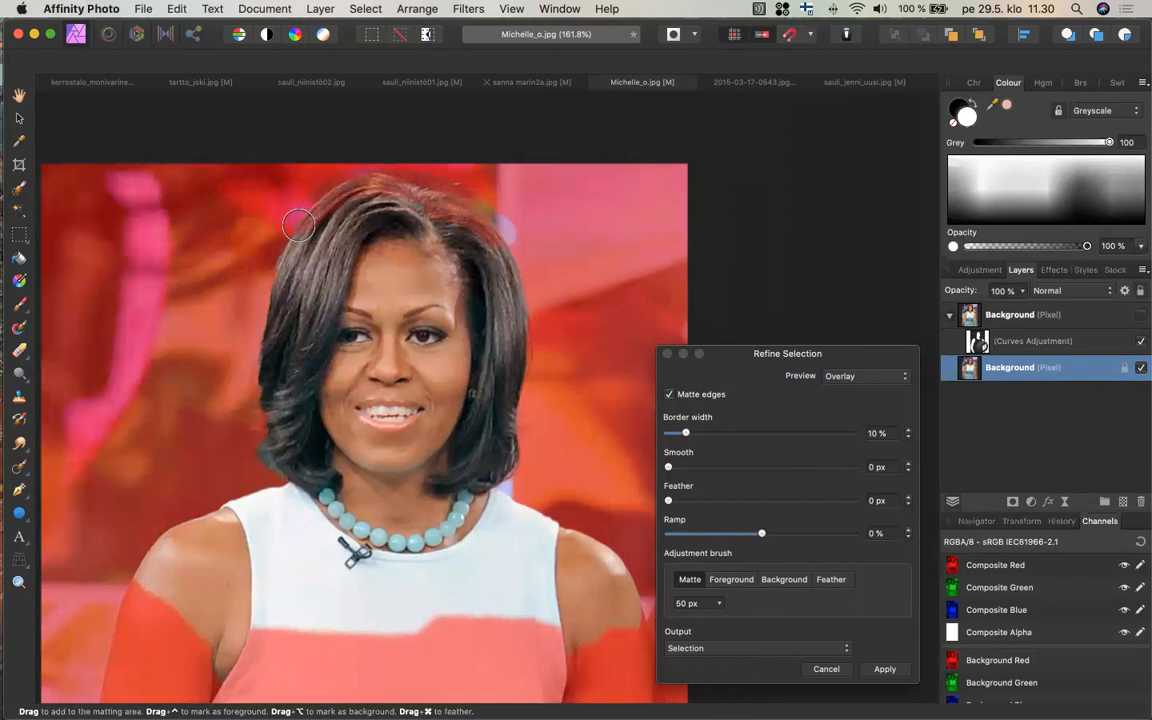
mouse_move(300, 224)
left_mouse_down()
mouse_move(258, 385)
mouse_move(268, 404)
mouse_move(240, 370)
mouse_move(235, 388)
mouse_move(270, 434)
mouse_move(262, 452)
mouse_move(304, 473)
mouse_move(421, 471)
left_mouse_up()
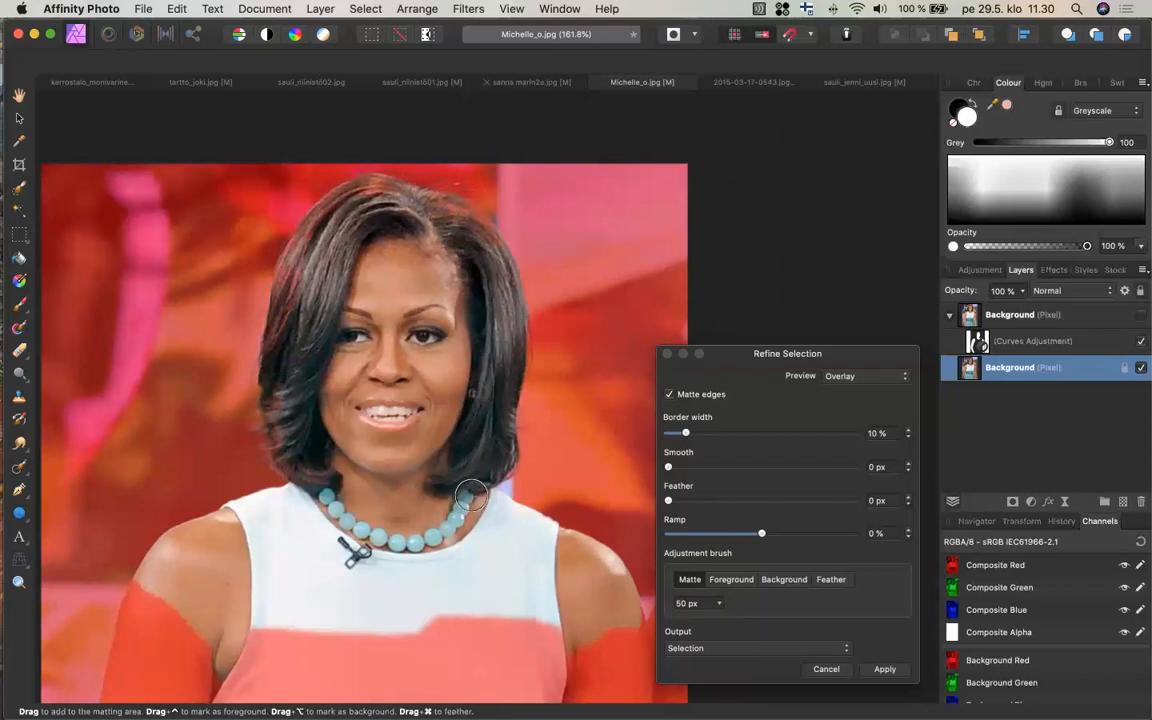
mouse_move(490, 485)
left_mouse_down()
mouse_move(519, 420)
mouse_move(508, 388)
left_mouse_up()
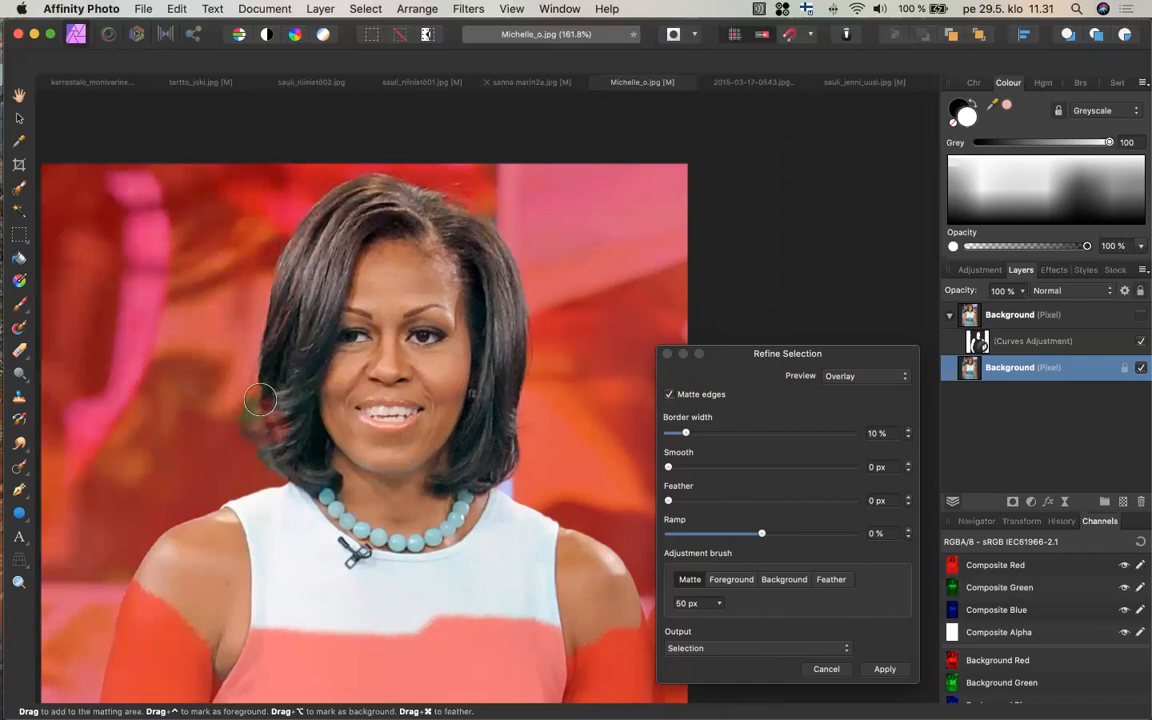
left_click_drag(260, 399, 262, 392)
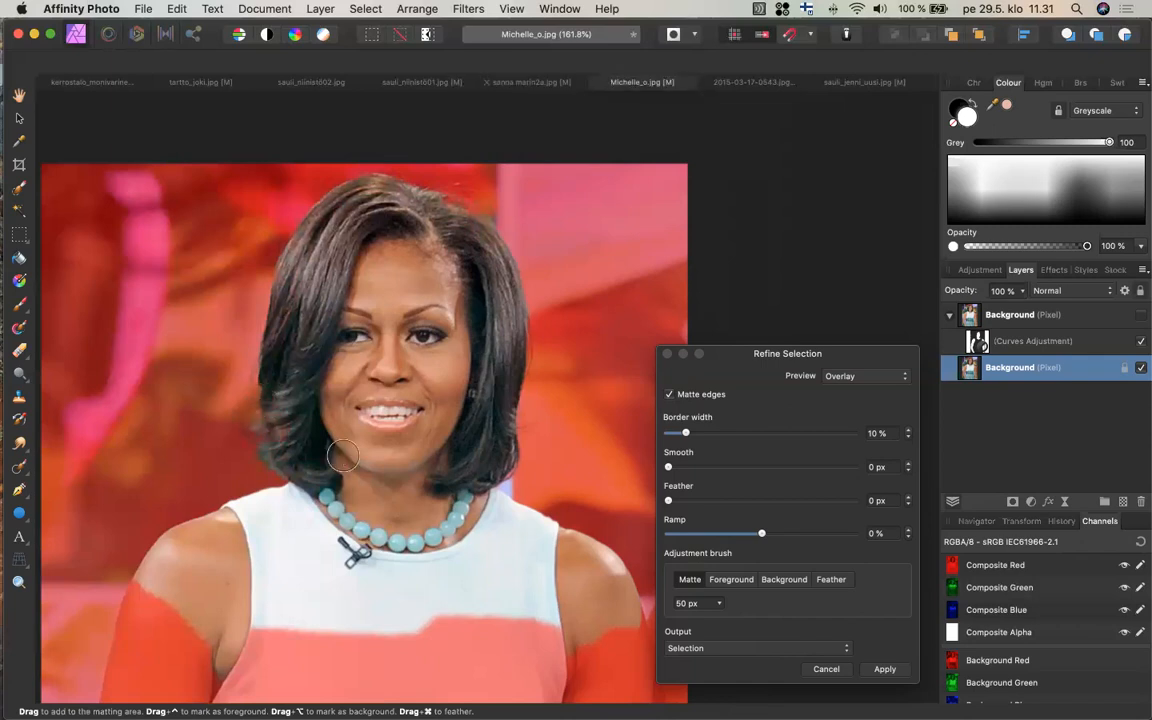
- Set the matte brush to 28 px and paint the hair's top, right and left edges
left_click(717, 605)
left_click_drag(717, 612, 689, 619)
left_click_drag(376, 180, 371, 180)
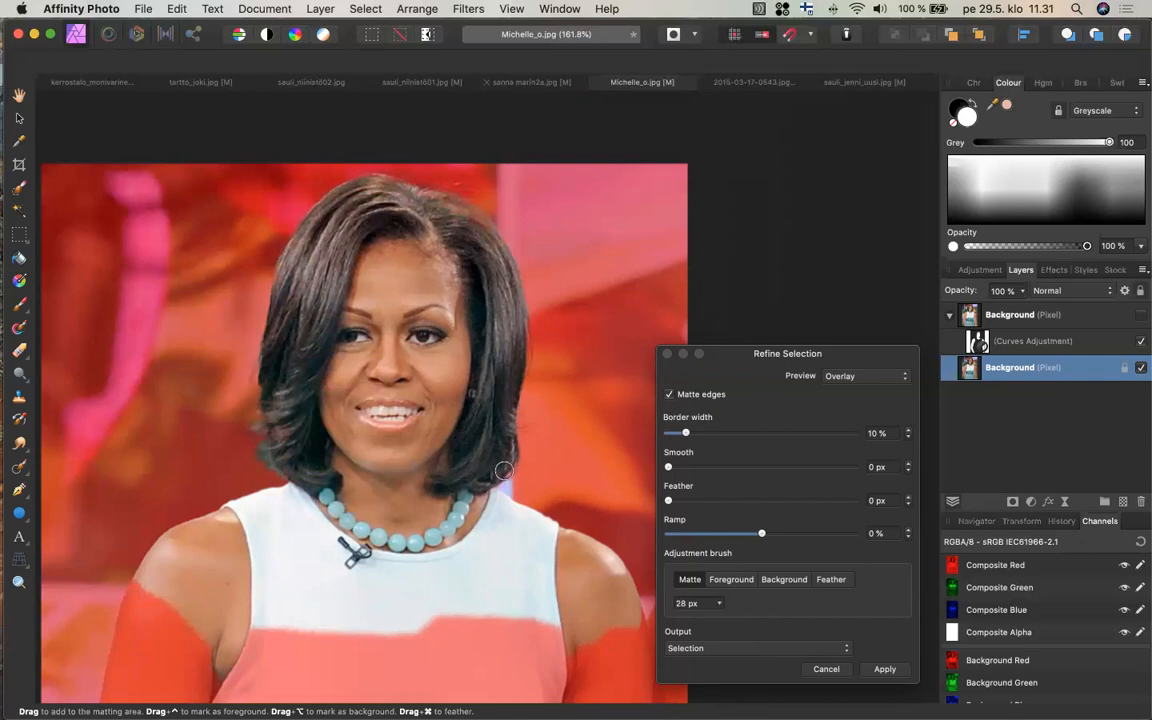
mouse_move(507, 426)
left_mouse_down()
mouse_move(531, 421)
mouse_move(520, 415)
left_mouse_up()
left_click_drag(257, 367, 250, 382)
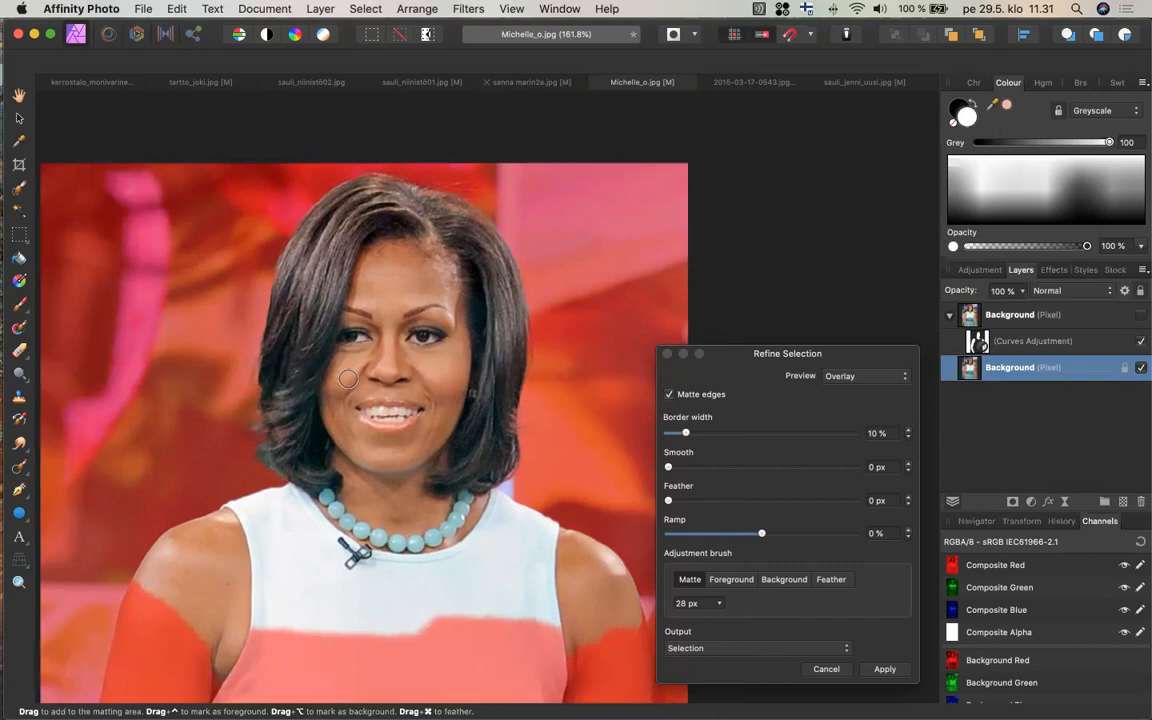
scroll(347, 378, "up", 1)
scroll(347, 378, "up", 3)
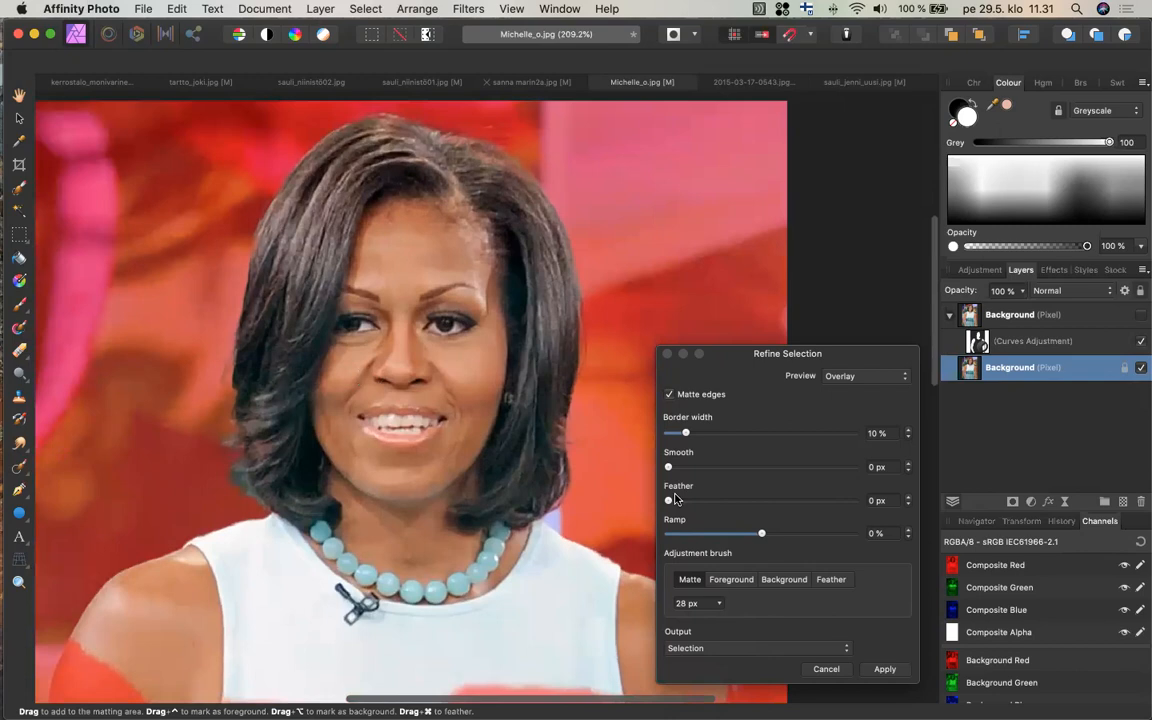
- Switch the refine preview to Black and white and select the Foreground brush
left_click(868, 378)
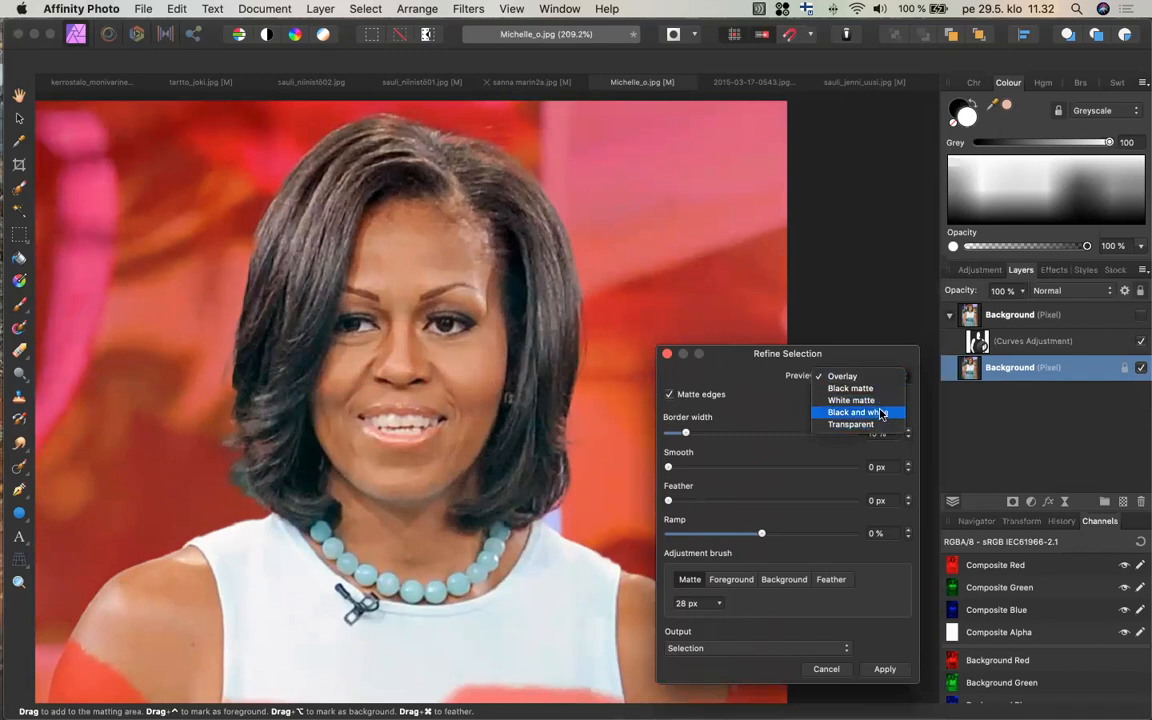
left_click(880, 412)
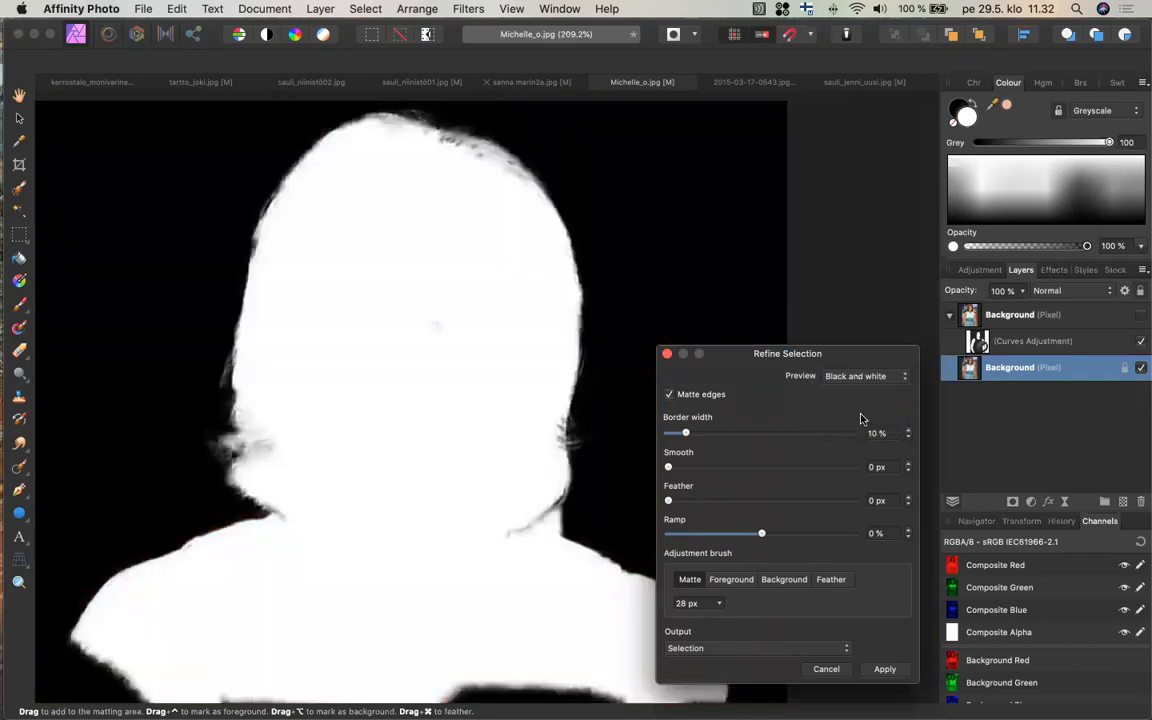
left_click(740, 587)
- Paint grey patches by the hair and face white, undoing the neck stroke
mouse_move(281, 453)
left_mouse_down()
mouse_move(267, 449)
mouse_move(258, 419)
mouse_move(249, 464)
mouse_move(252, 410)
left_mouse_up()
left_click(284, 517)
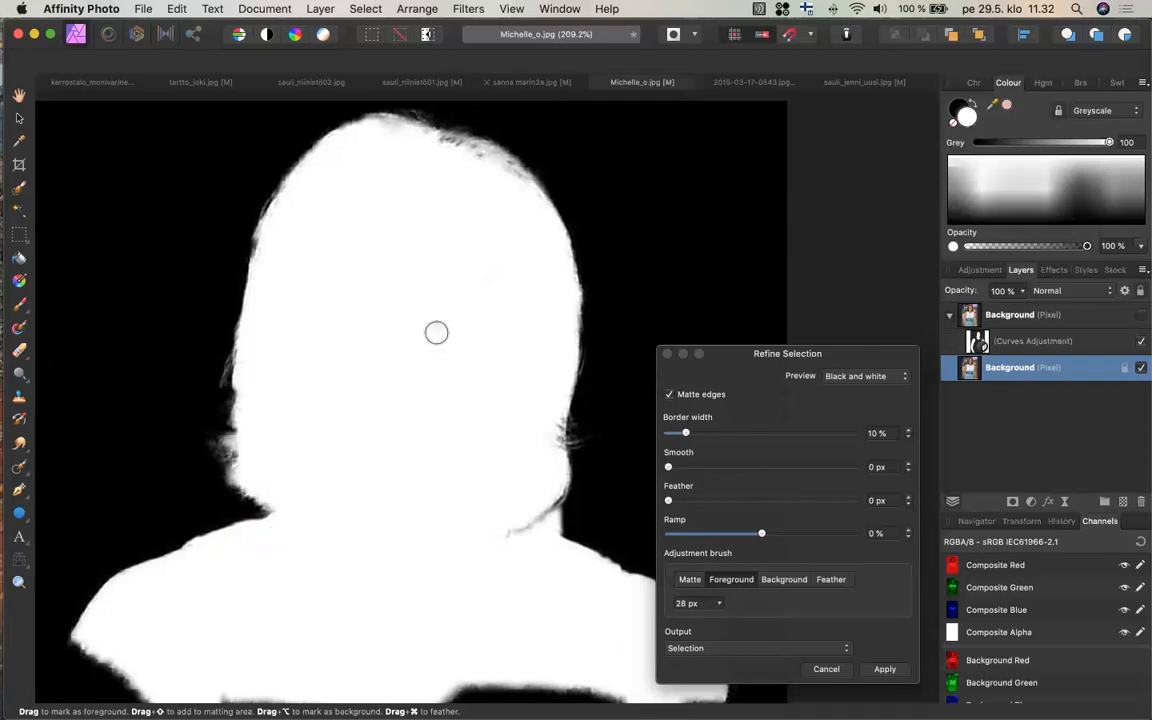
mouse_move(437, 332)
left_mouse_down()
mouse_move(488, 259)
mouse_move(463, 375)
left_mouse_up()
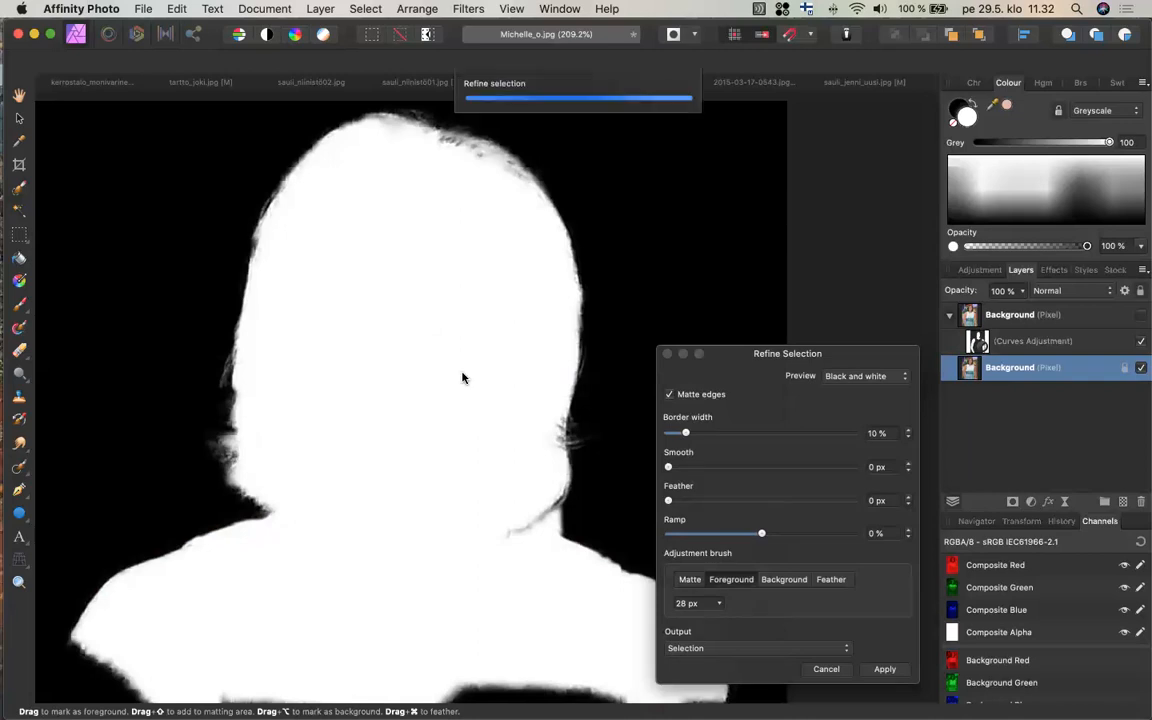
mouse_move(526, 502)
left_mouse_down()
mouse_move(527, 530)
mouse_move(553, 499)
mouse_move(532, 473)
mouse_move(524, 555)
left_mouse_up()
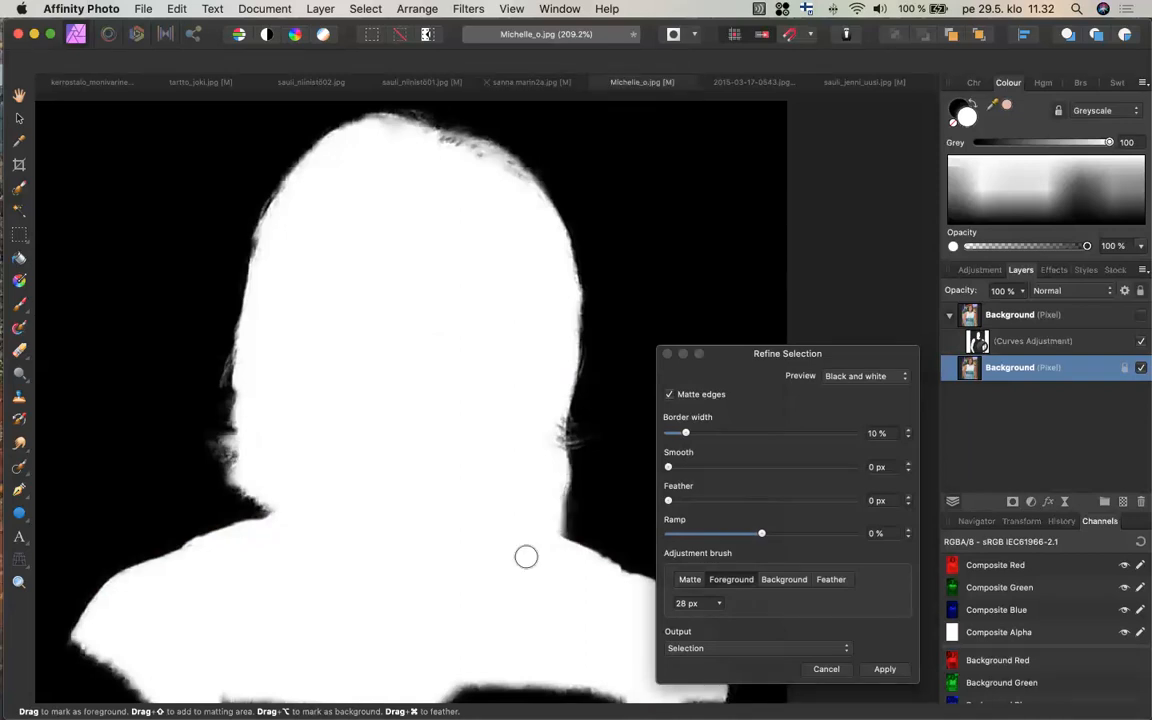
key("super+z")
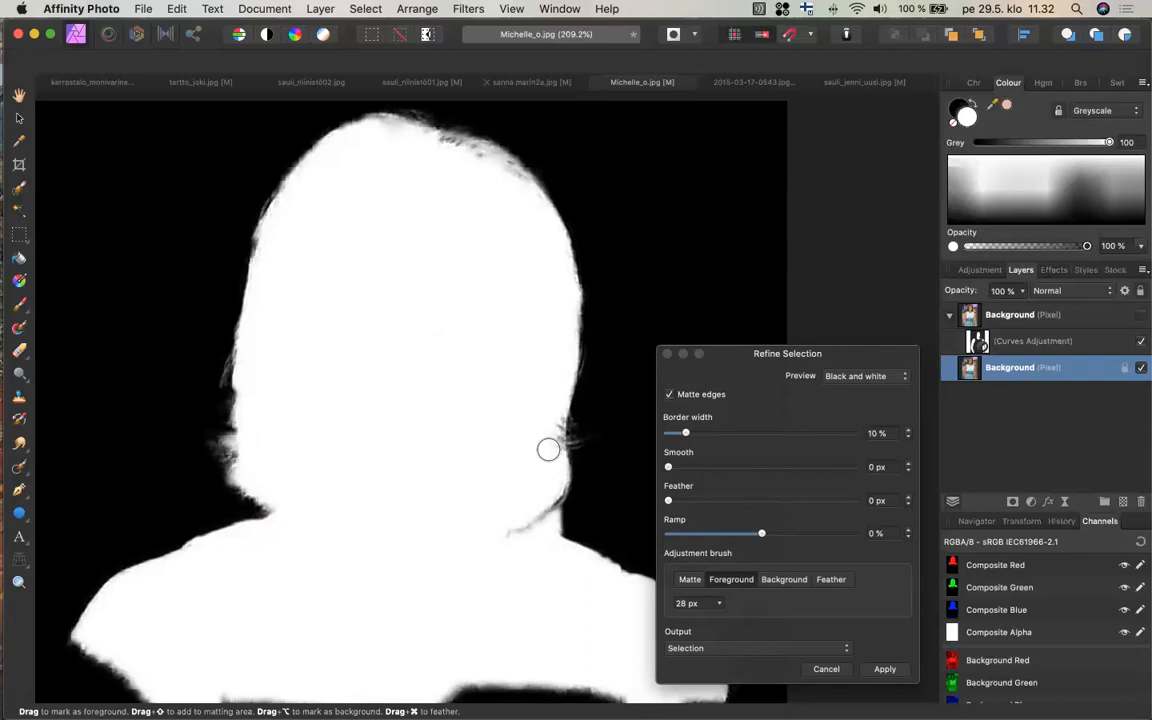
left_click_drag(548, 445, 545, 409)
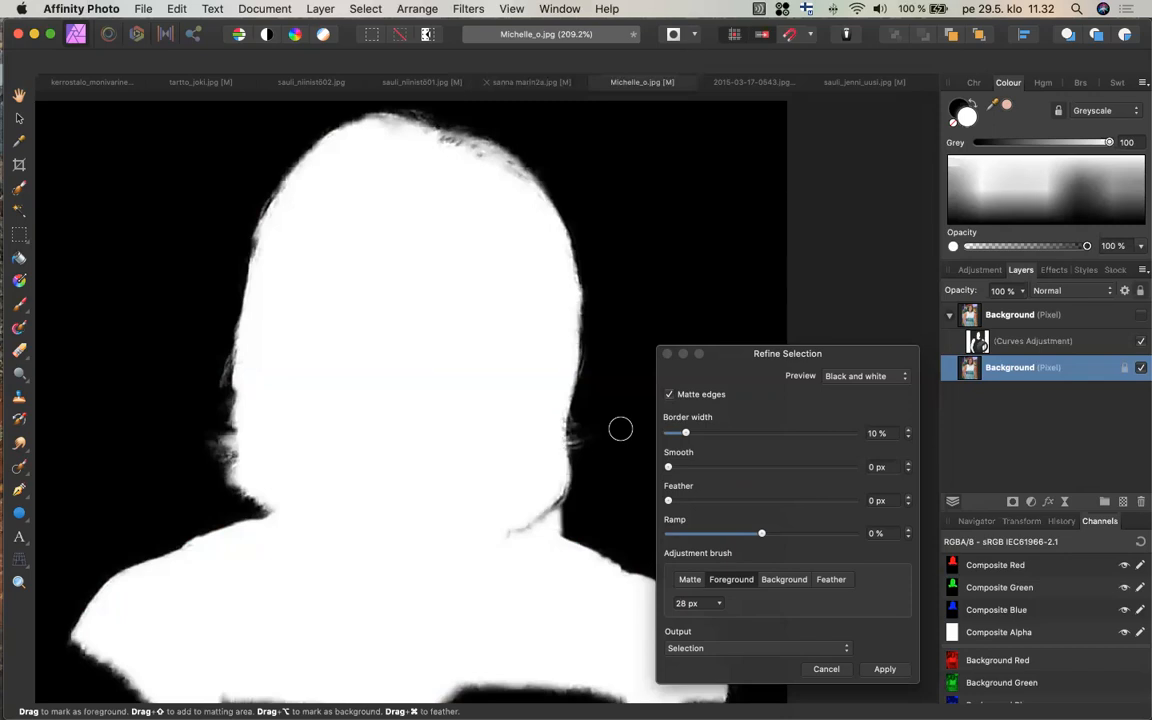
left_click(865, 378)
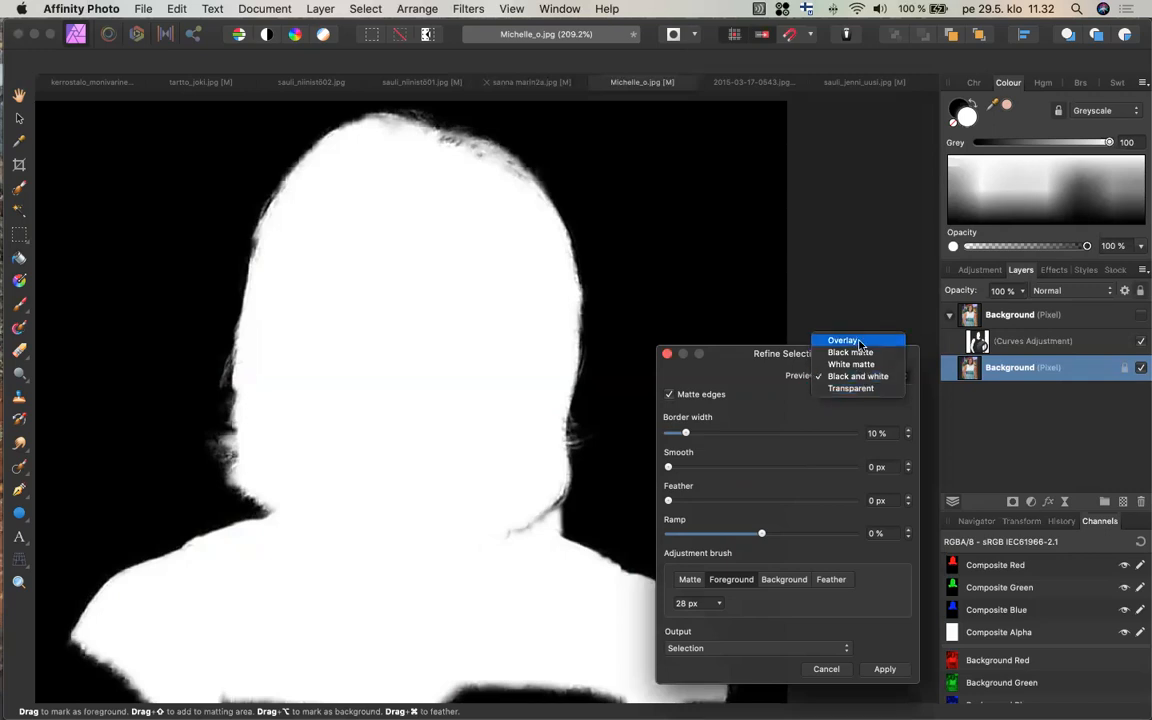
- Return to Overlay preview and mark the gap beside the neck as background with a 19 px brush
left_click(843, 341)
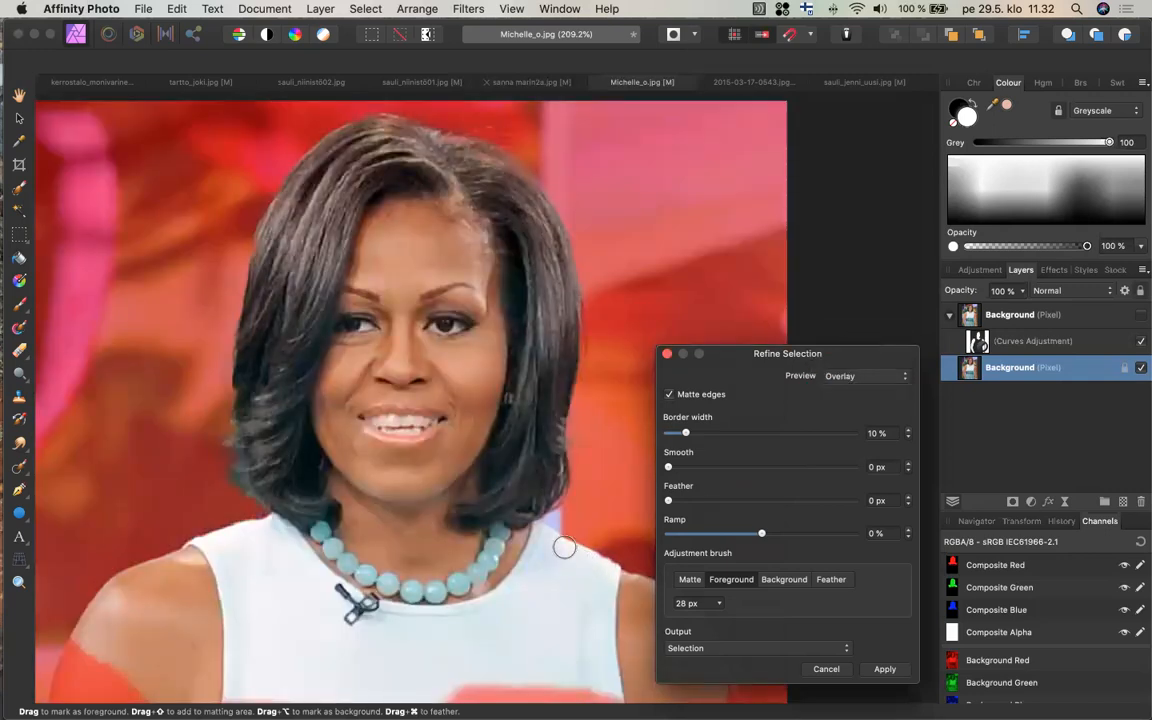
scroll(565, 547, "up", 6)
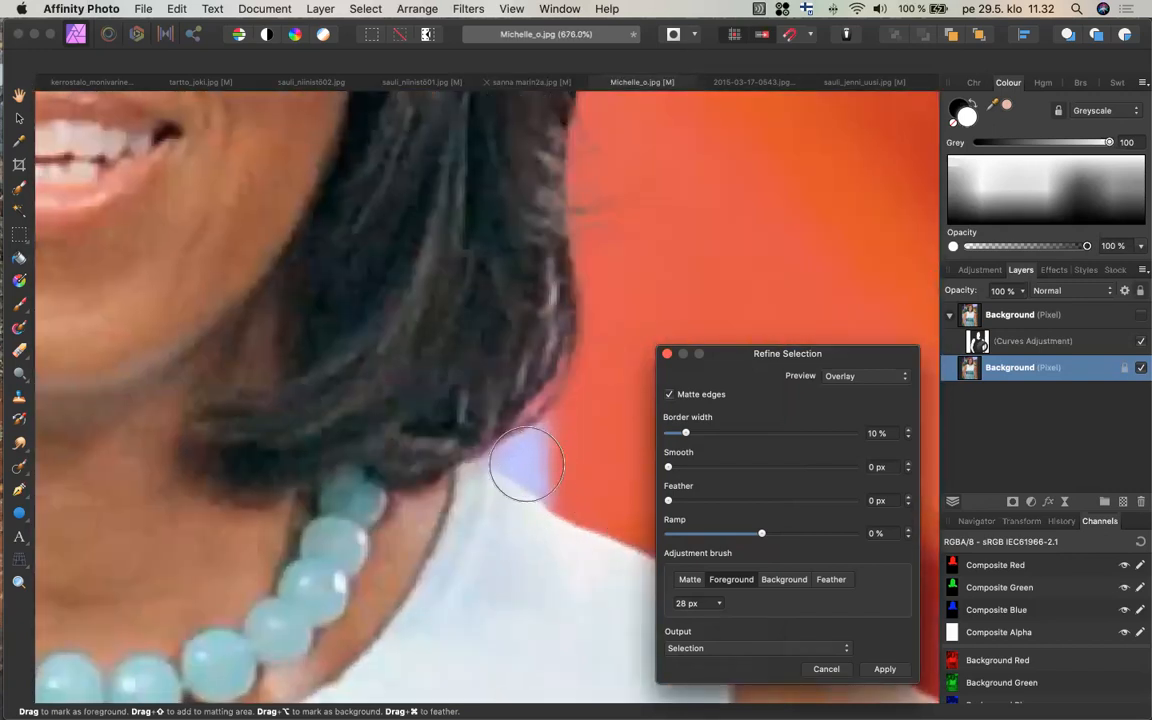
left_click(786, 579)
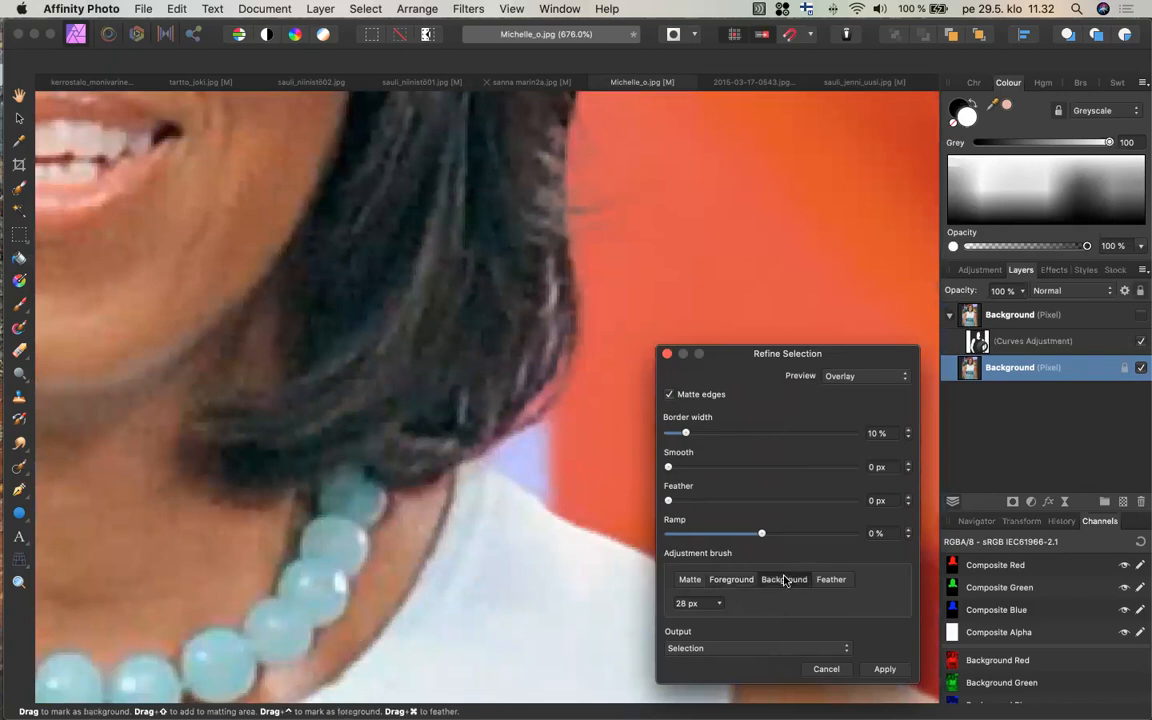
left_click(719, 605)
left_click_drag(718, 620, 707, 621)
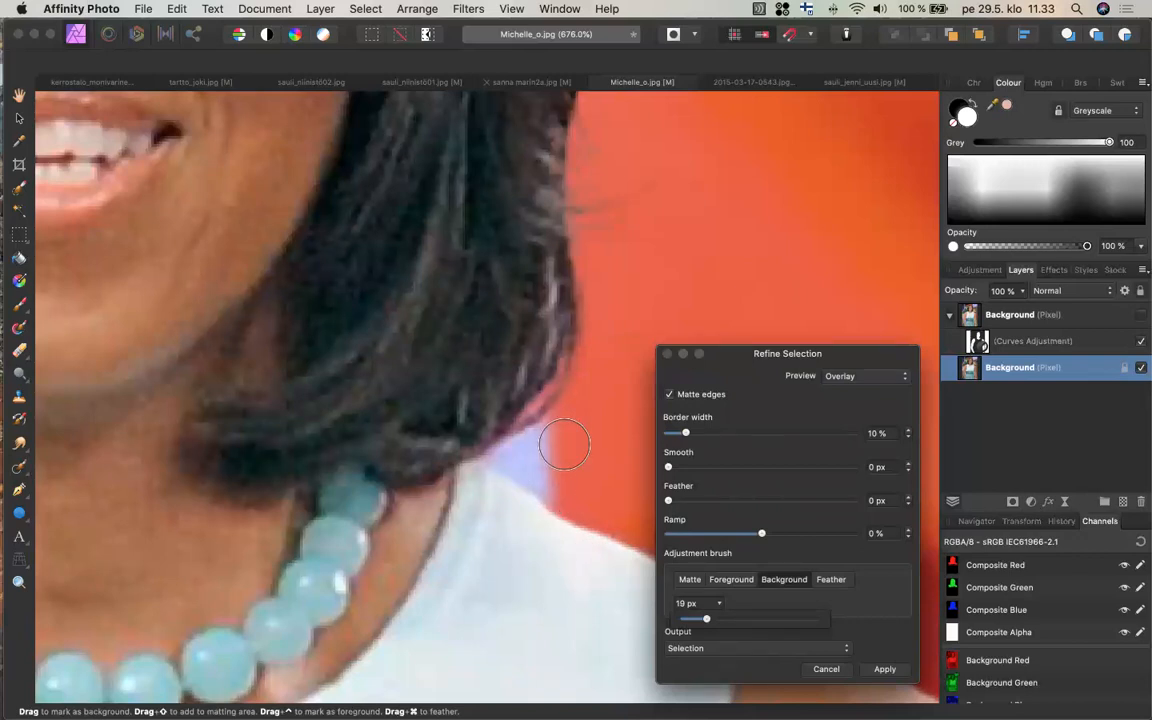
mouse_move(558, 437)
left_mouse_down()
mouse_move(547, 444)
mouse_move(513, 458)
mouse_move(567, 489)
mouse_move(537, 460)
mouse_move(503, 457)
mouse_move(546, 452)
left_mouse_up()
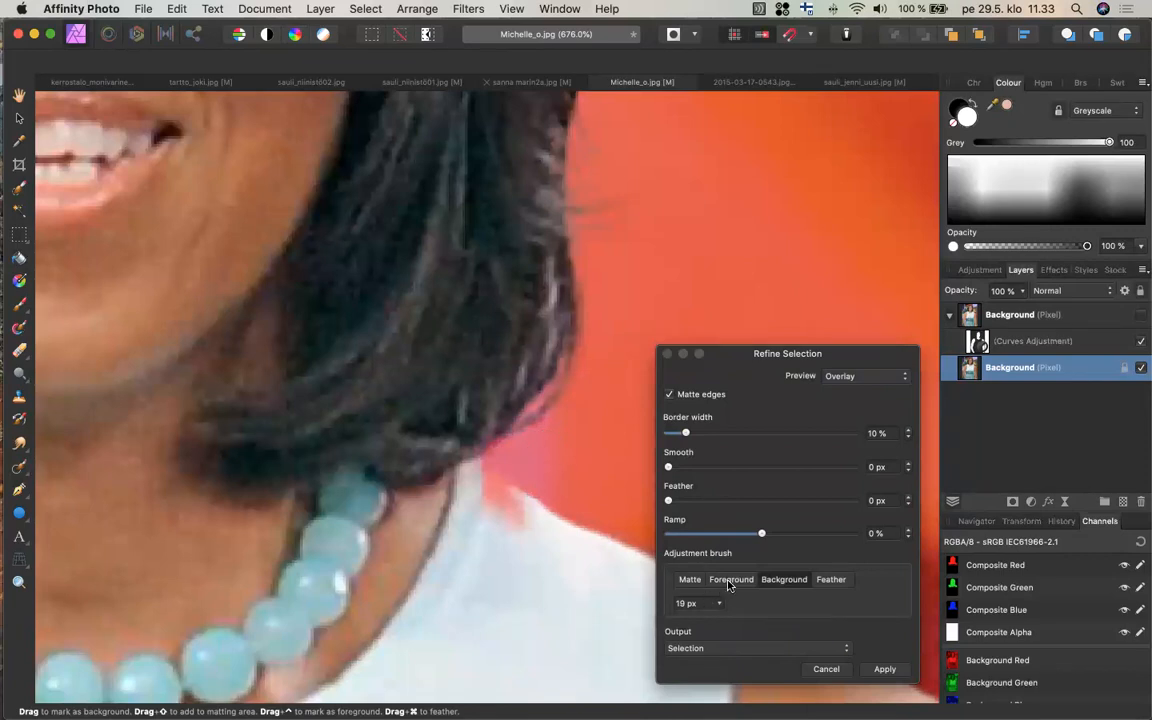
- Mark the shoulder edge and the left hair edge as foreground
left_click(731, 579)
mouse_move(477, 499)
left_mouse_down()
mouse_move(521, 538)
mouse_move(455, 475)
mouse_move(525, 531)
left_mouse_up()
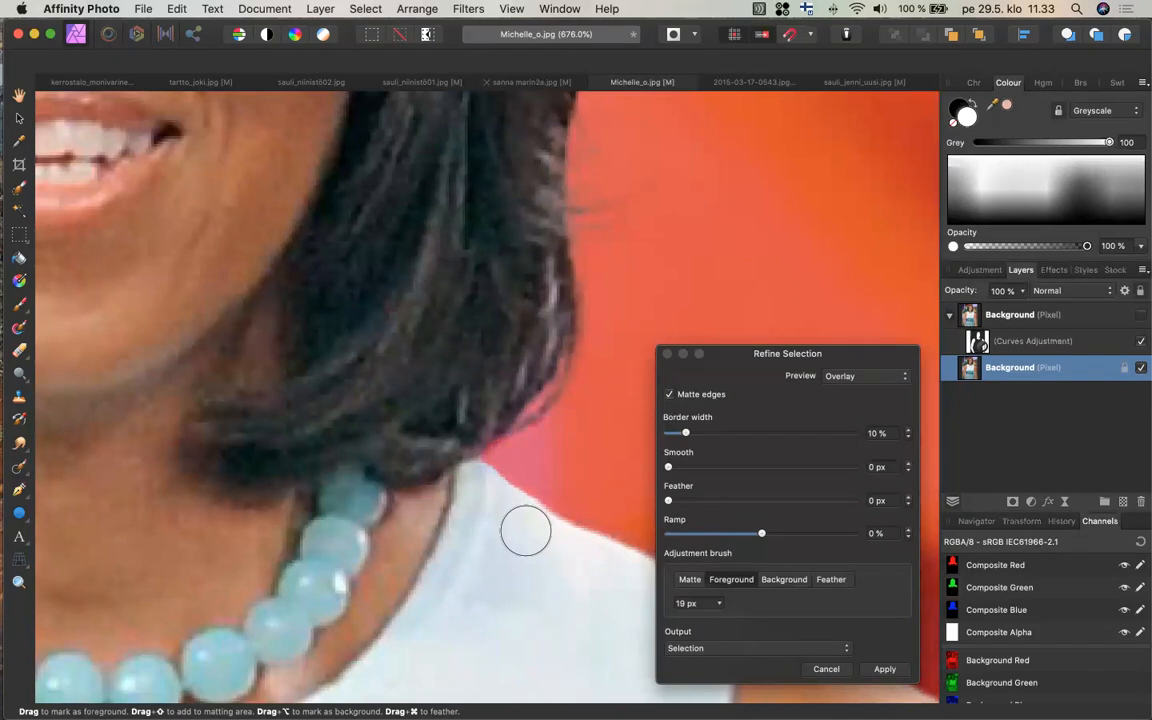
scroll(525, 531, "left", 10)
scroll(525, 531, "down", 5)
scroll(525, 531, "left", 7)
scroll(525, 531, "left", 4)
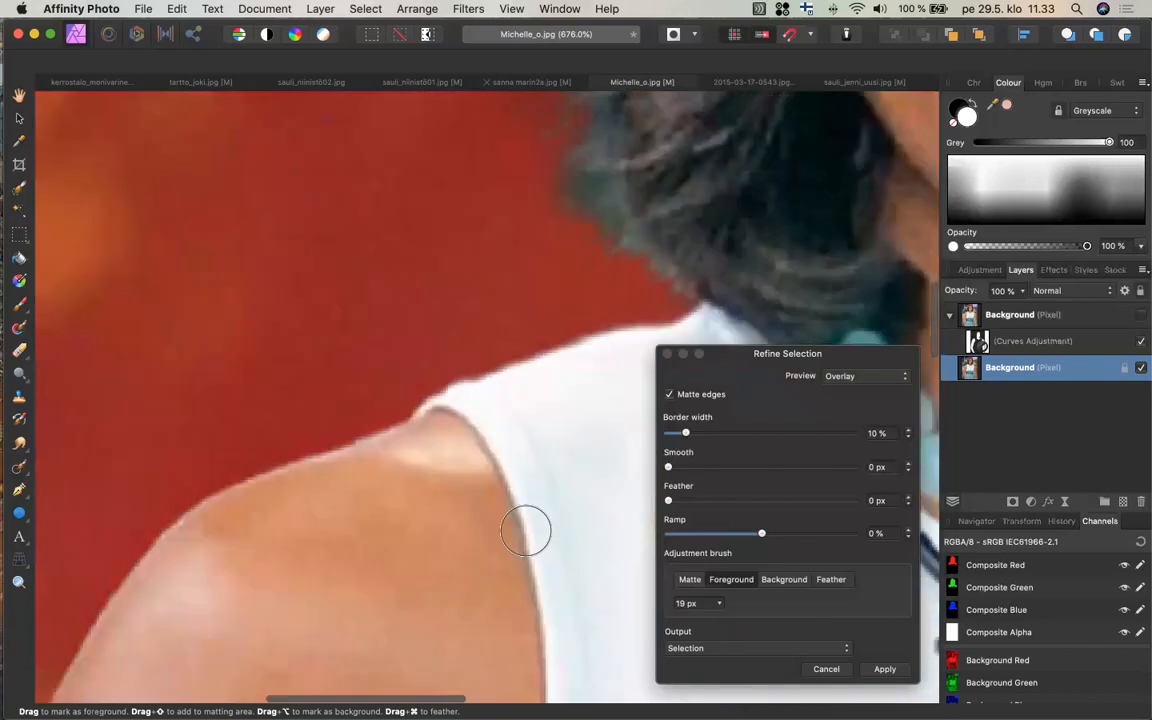
scroll(526, 531, "up", 10)
scroll(526, 531, "right", 4)
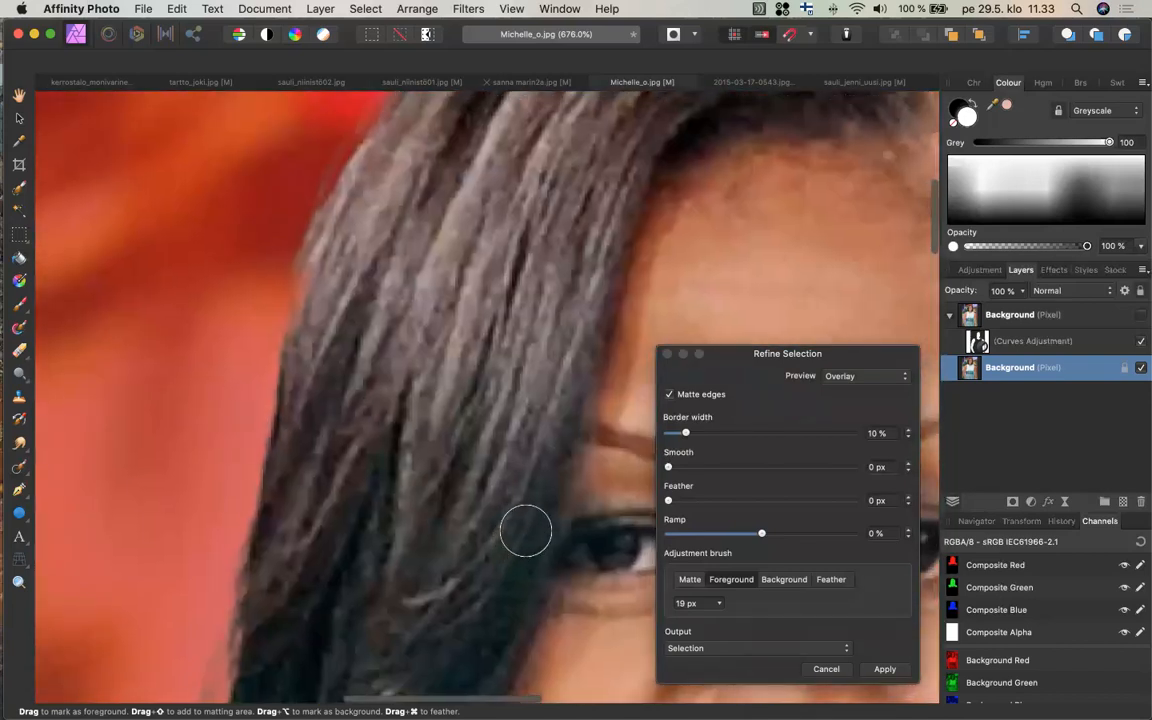
mouse_move(309, 334)
left_mouse_down()
mouse_move(327, 257)
mouse_move(308, 218)
left_mouse_up()
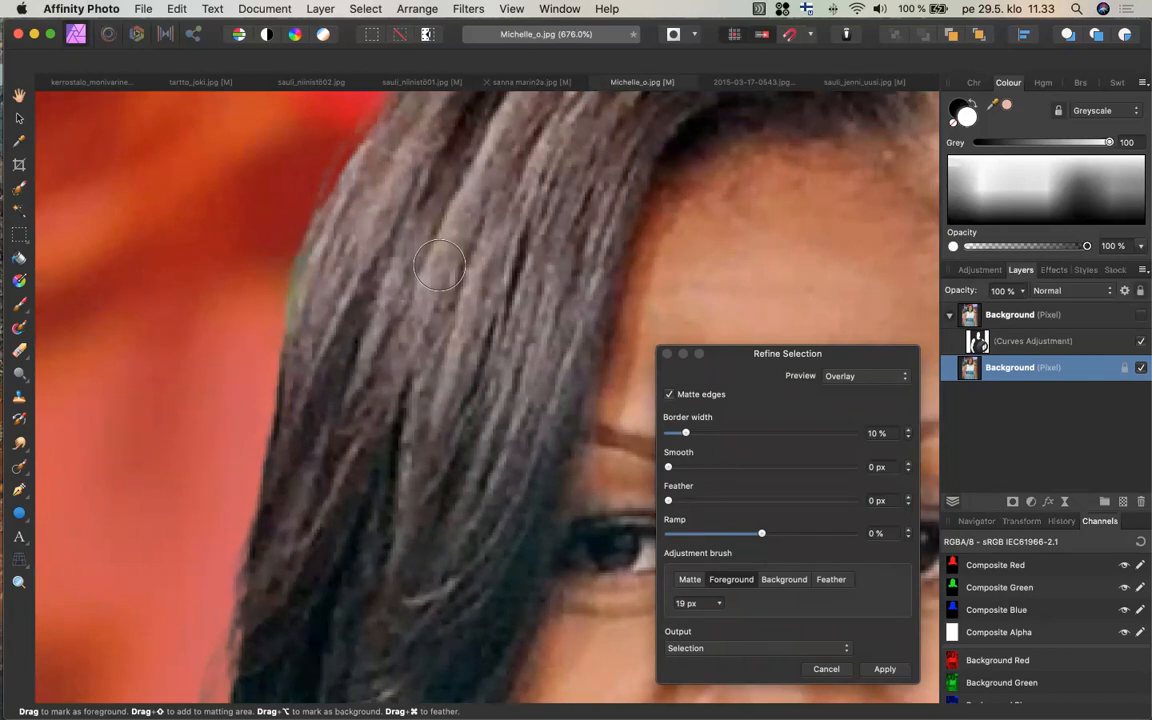
scroll(439, 265, "up", 5)
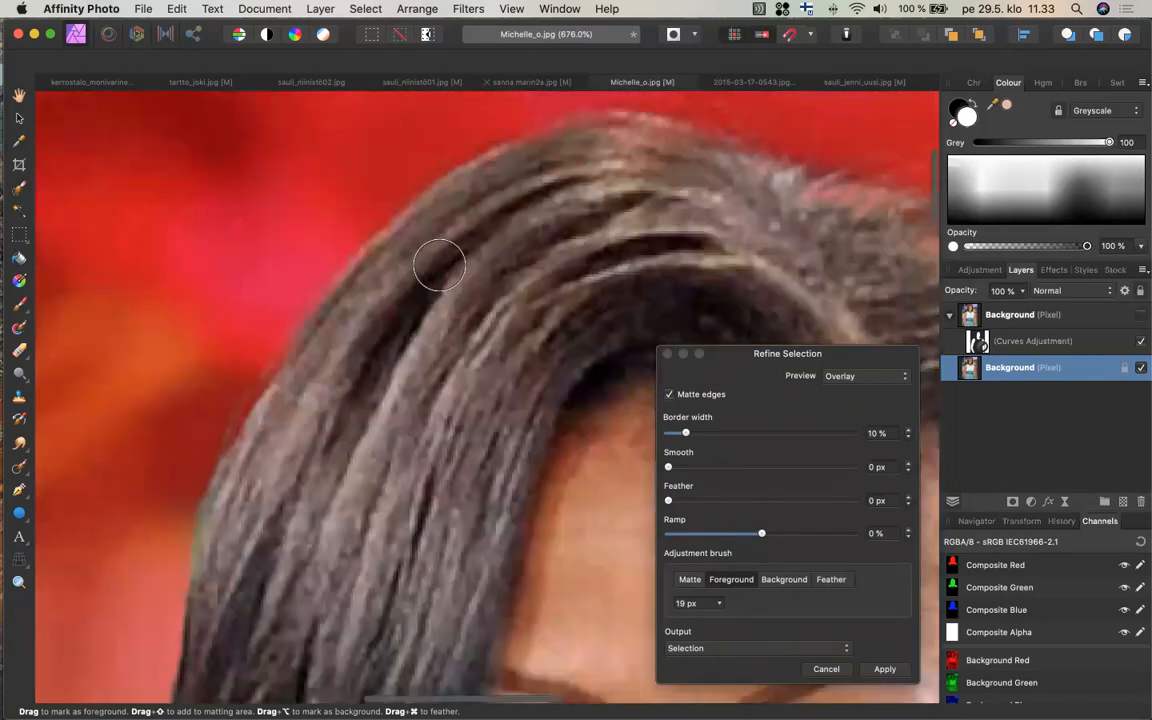
scroll(439, 265, "right", 8)
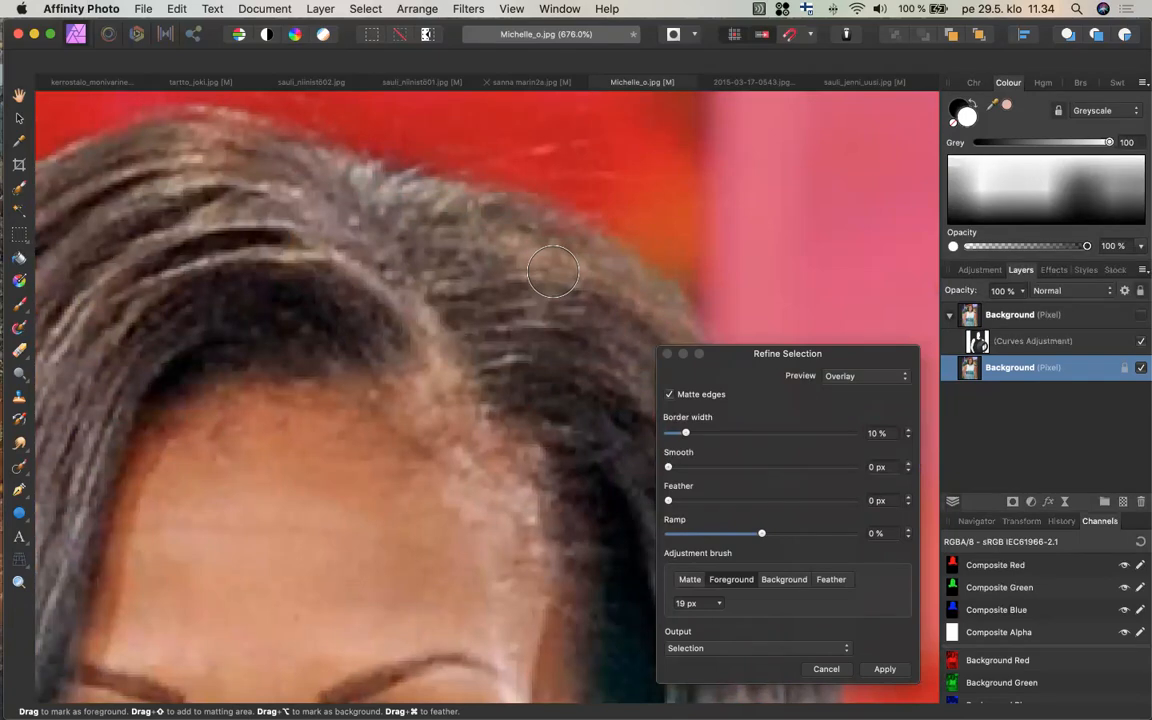
scroll(553, 270, "down", 1)
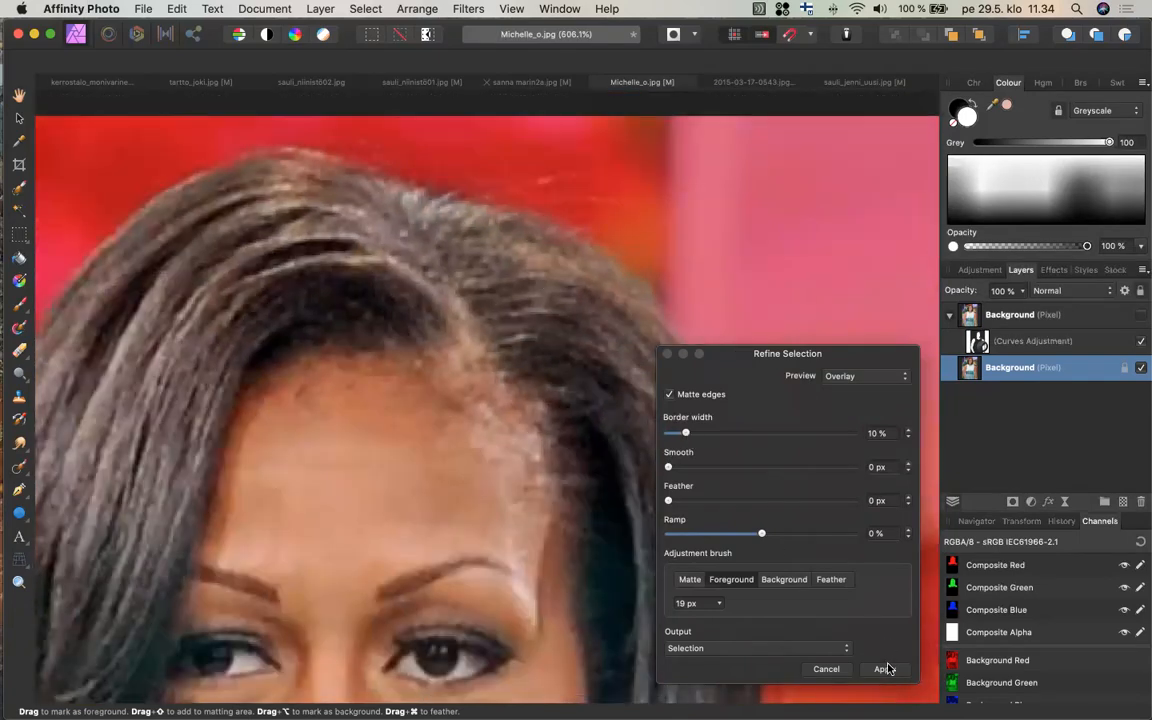
- Apply the refined selection and switch to the sauli_jenni_uusi.jpg document
left_click(884, 669)
scroll(545, 425, "down", 3)
scroll(520, 402, "down", 1)
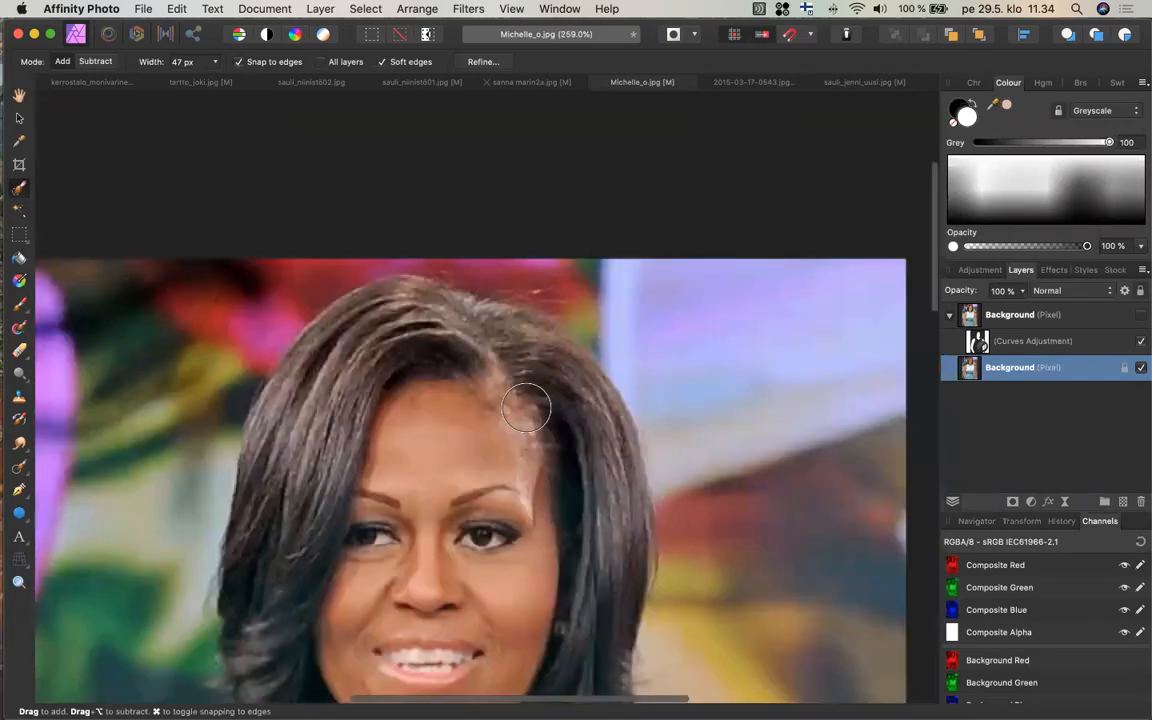
scroll(526, 408, "down", 4)
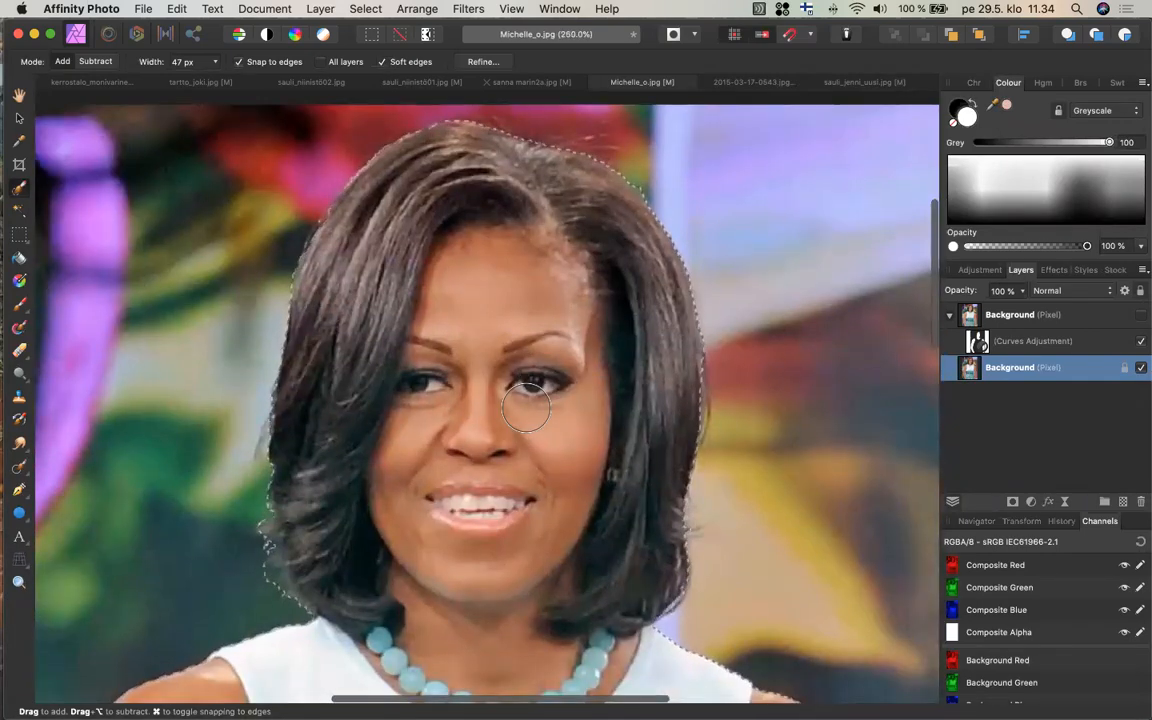
scroll(526, 408, "down", 2)
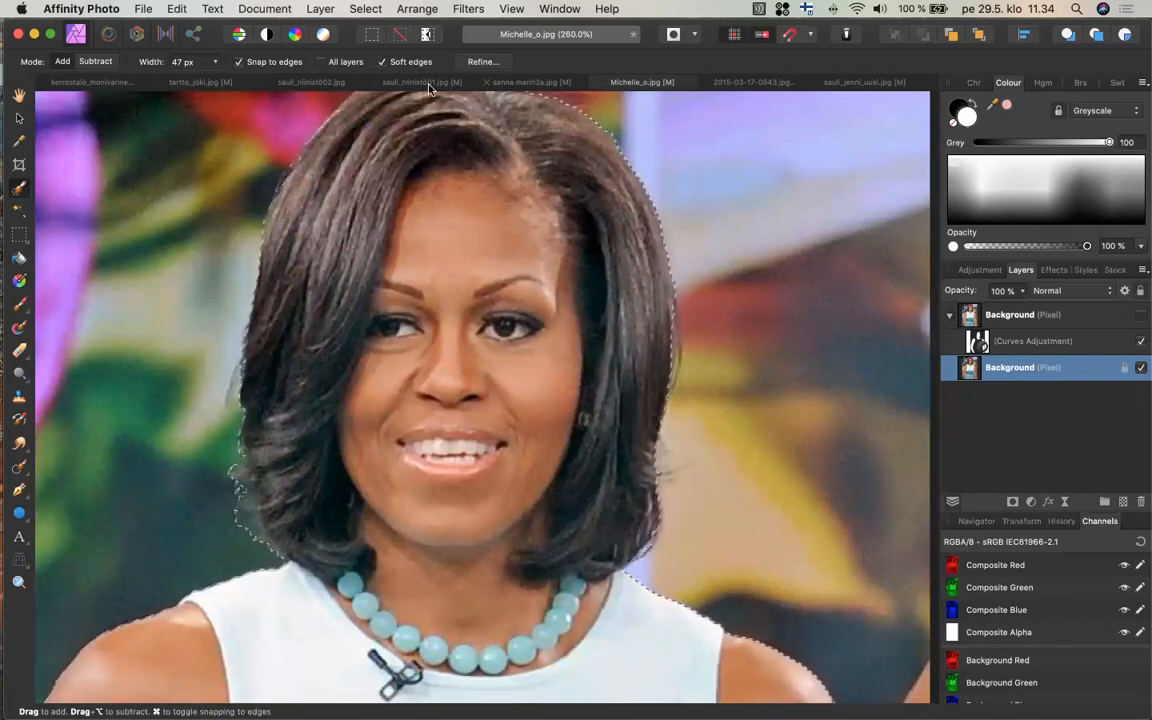
left_click(864, 82)
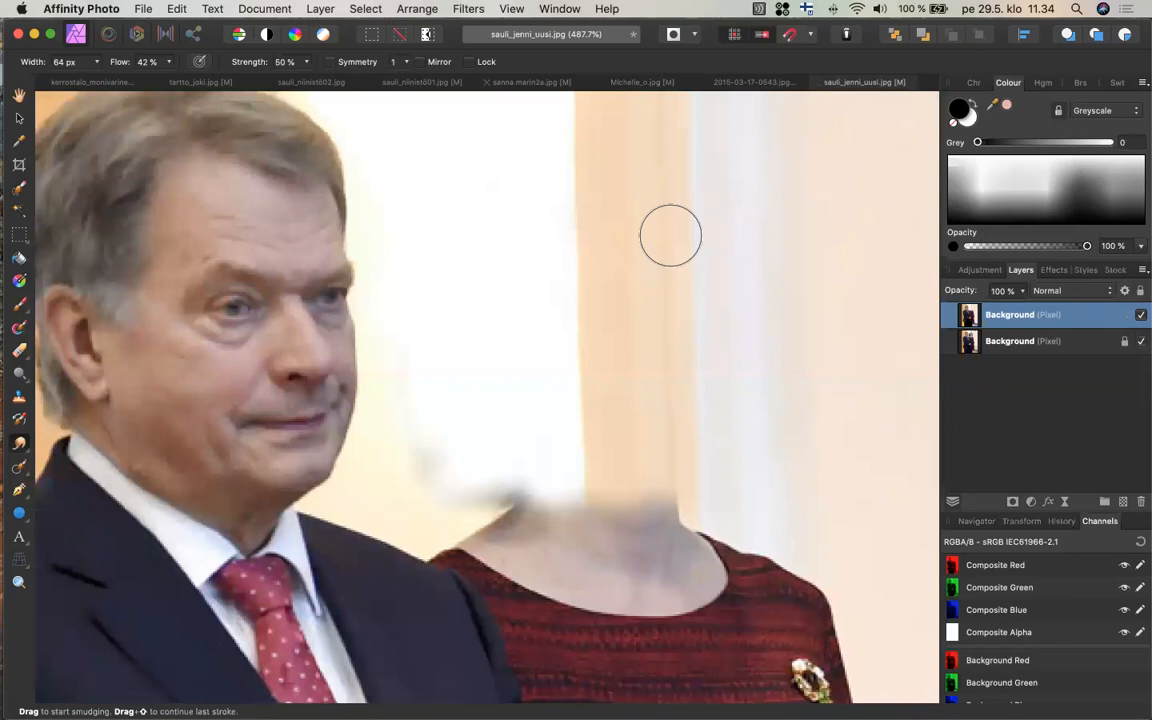
- Paste the cut-out woman as a new layer in sauli_jenni_uusi.jpg and select the Move Tool
key("super+v")
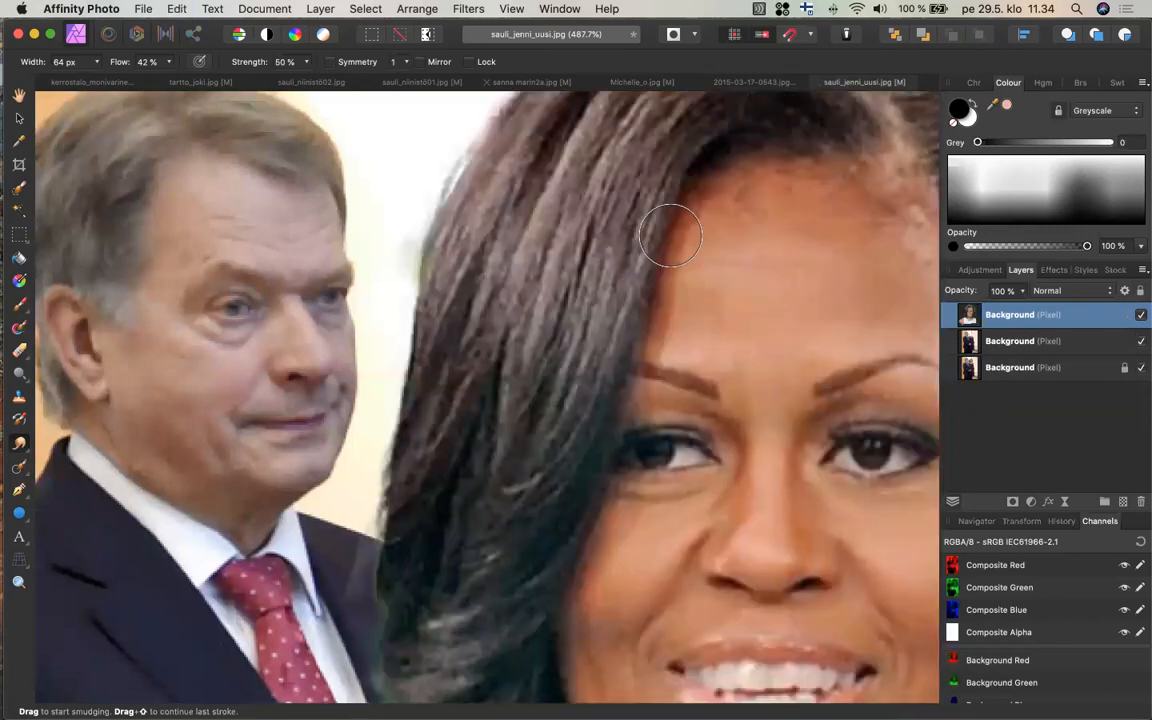
scroll(670, 238, "down", 5)
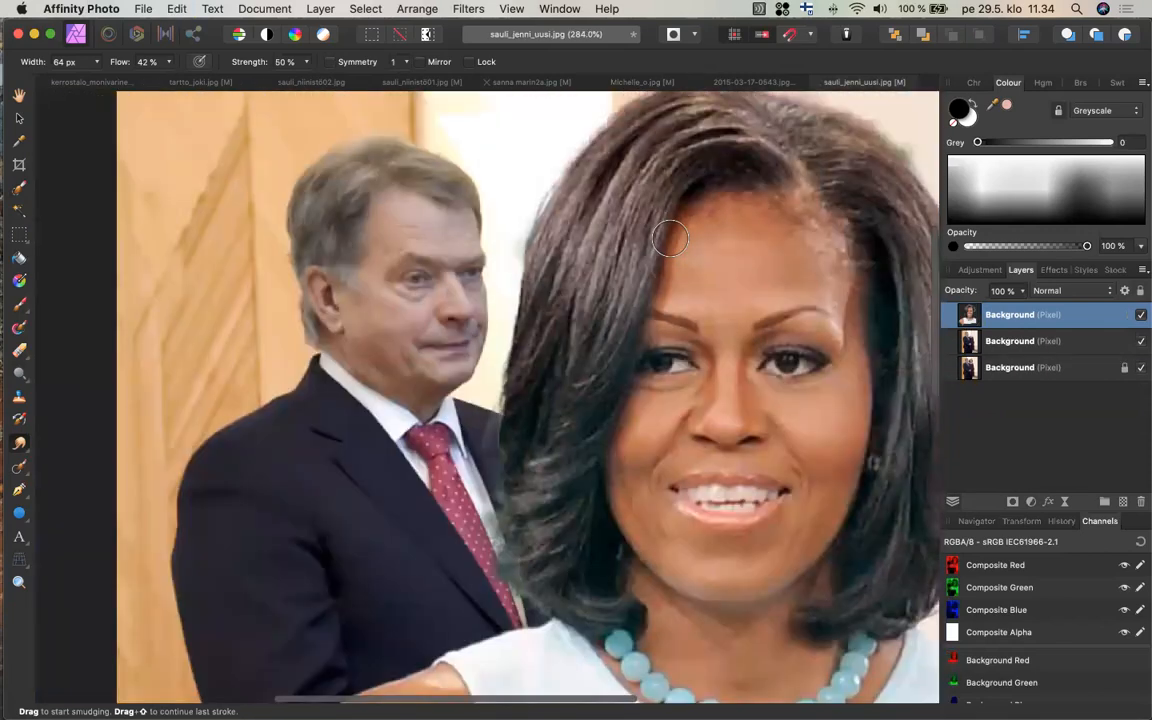
scroll(670, 238, "down", 2)
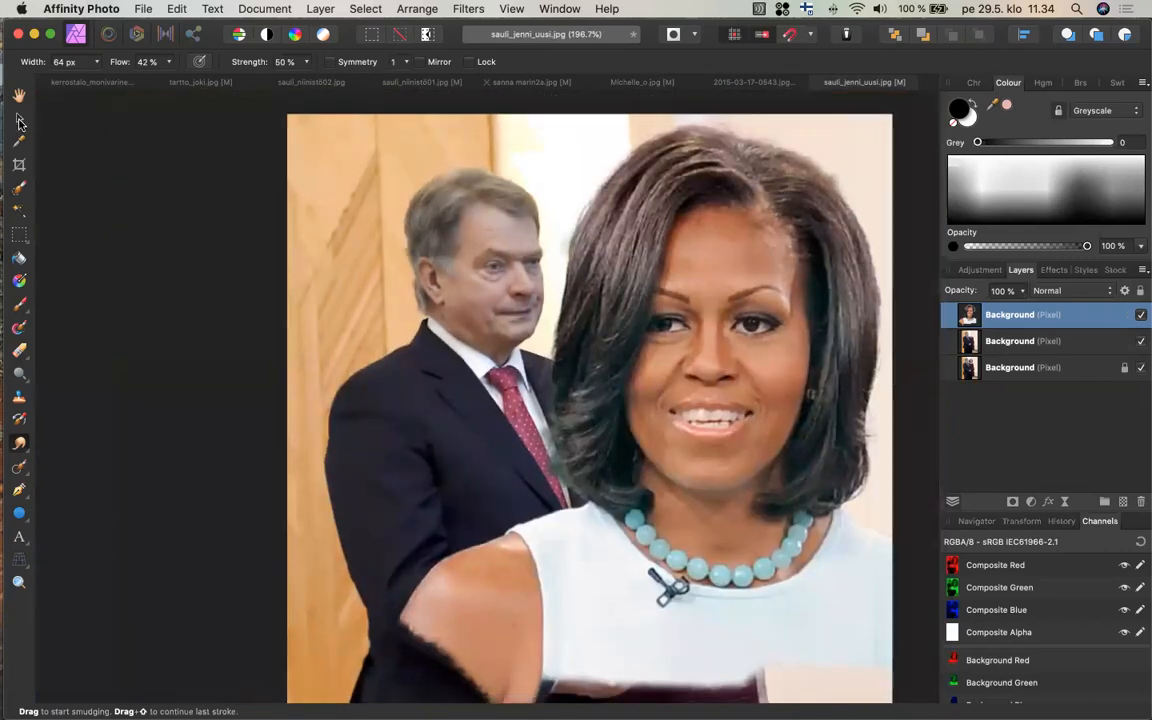
left_click(19, 121)
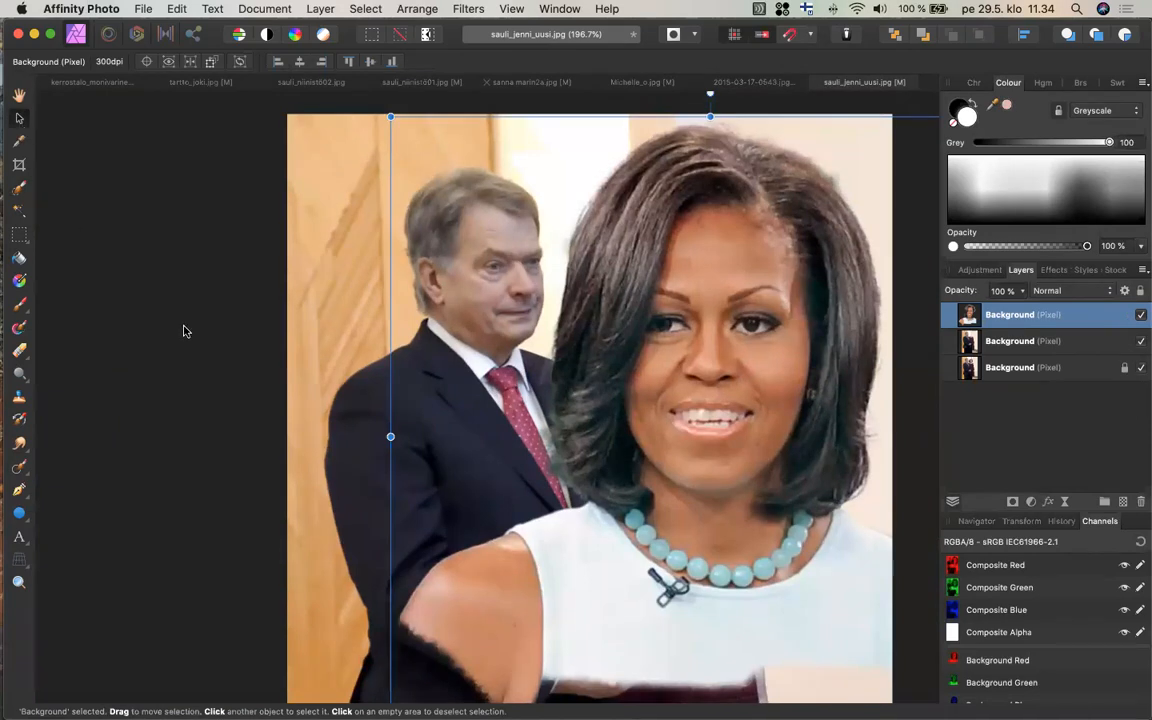
scroll(183, 331, "down", 2)
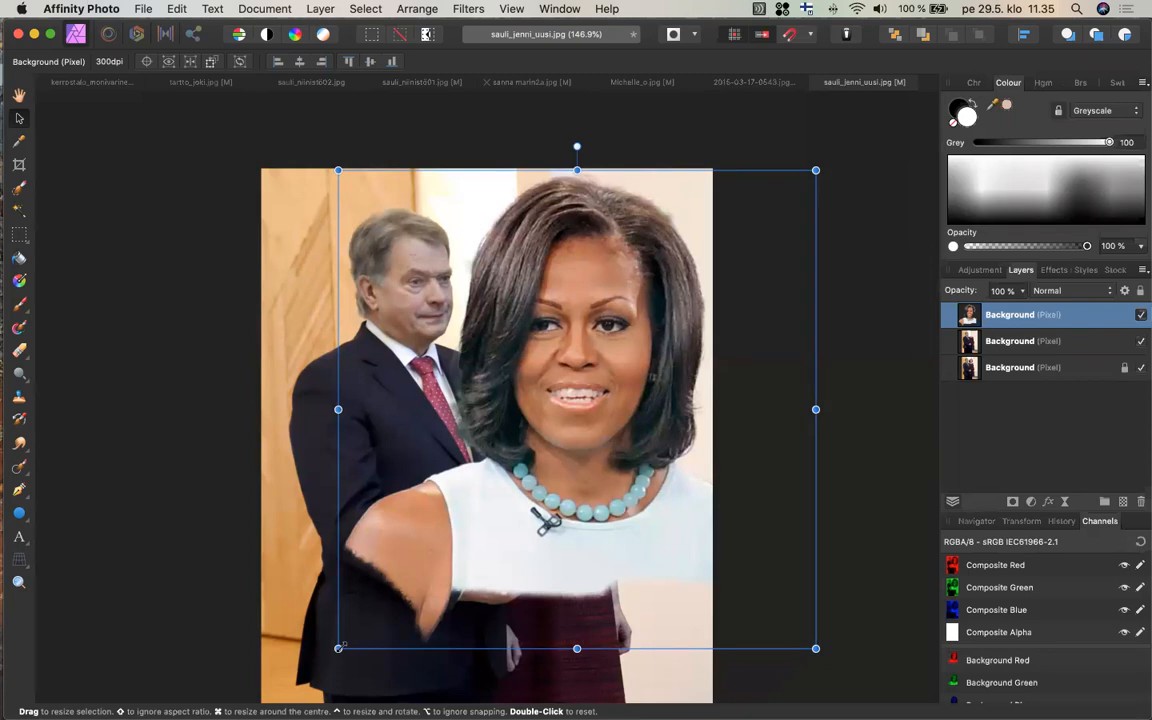
- Scale the pasted head down to about 402 × 402 px and move it over the red dress
left_click_drag(340, 647, 388, 599)
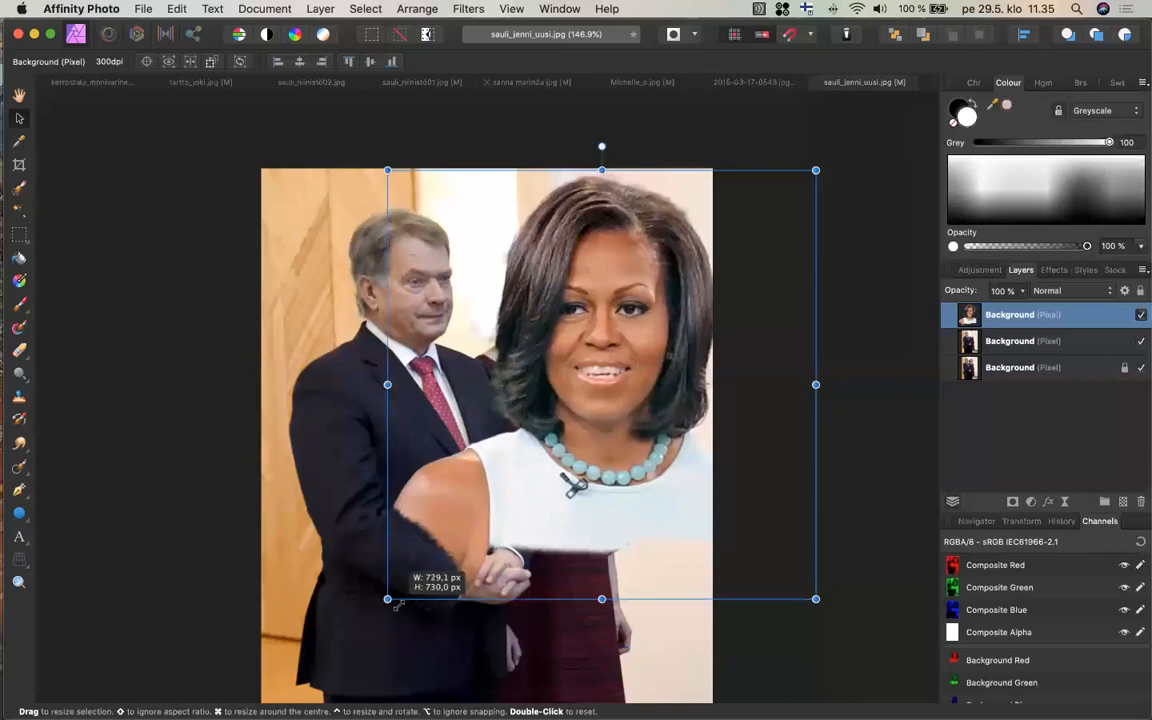
left_click_drag(398, 605, 529, 490)
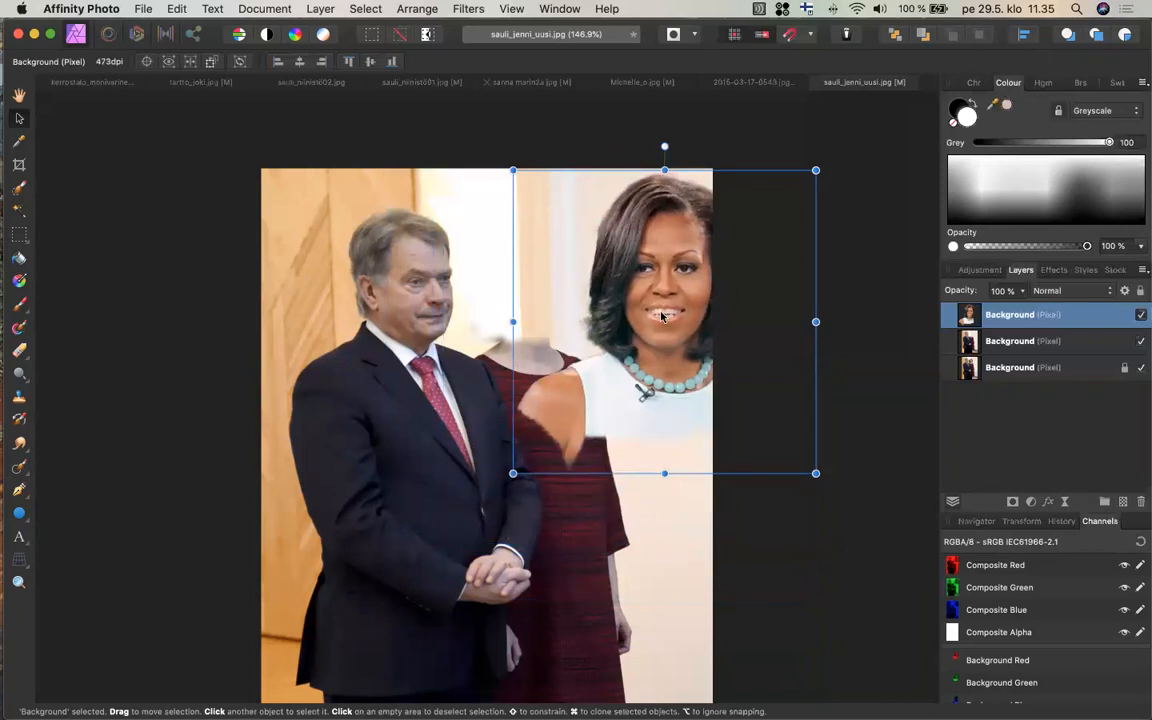
left_click_drag(661, 316, 549, 305)
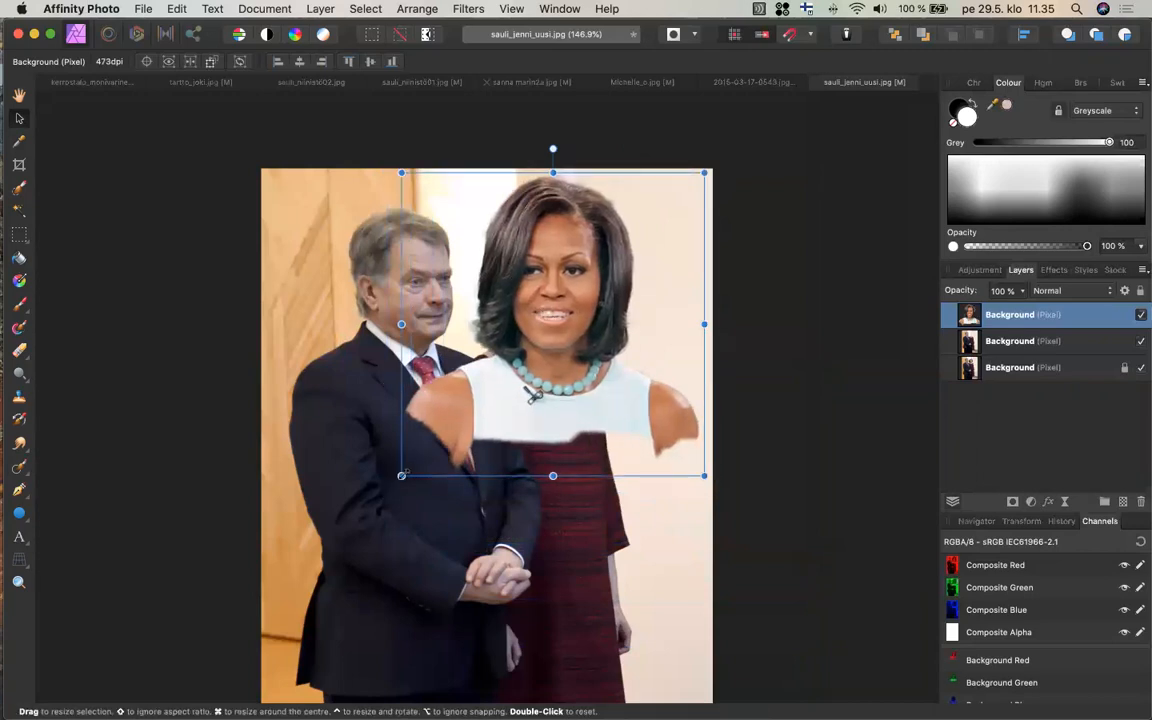
left_click_drag(402, 476, 484, 427)
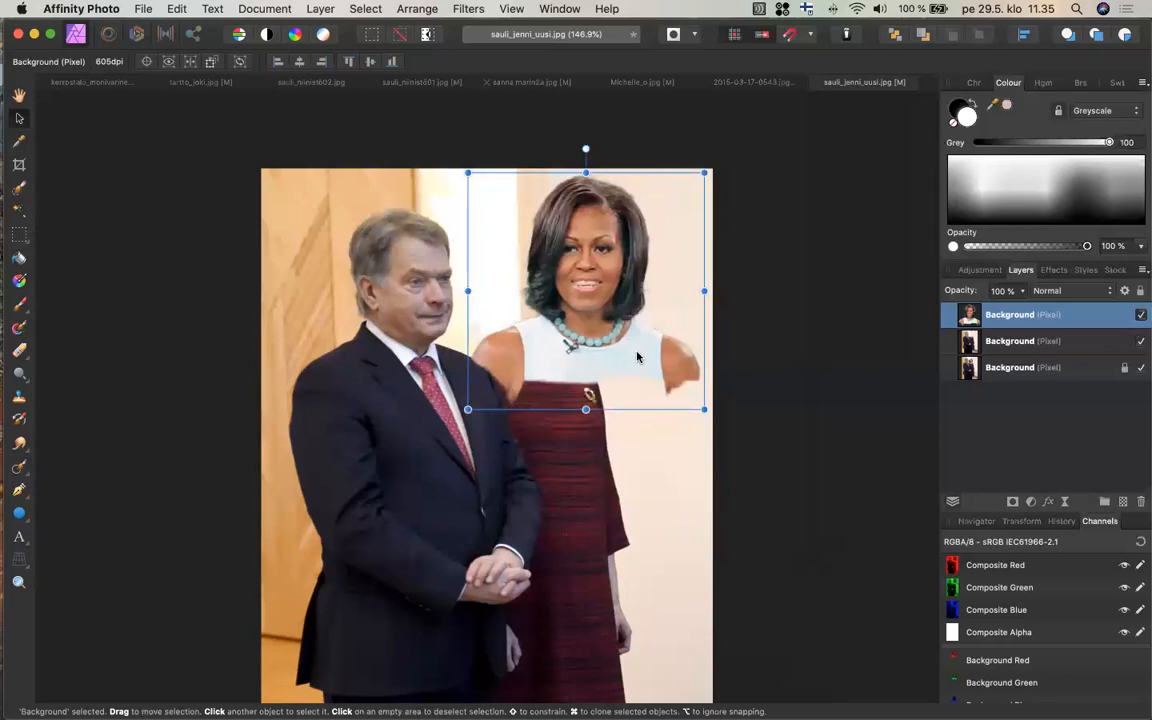
- Resize the head to about 357 px and position it on the red-dress body beside the man
left_click_drag(637, 356, 583, 384)
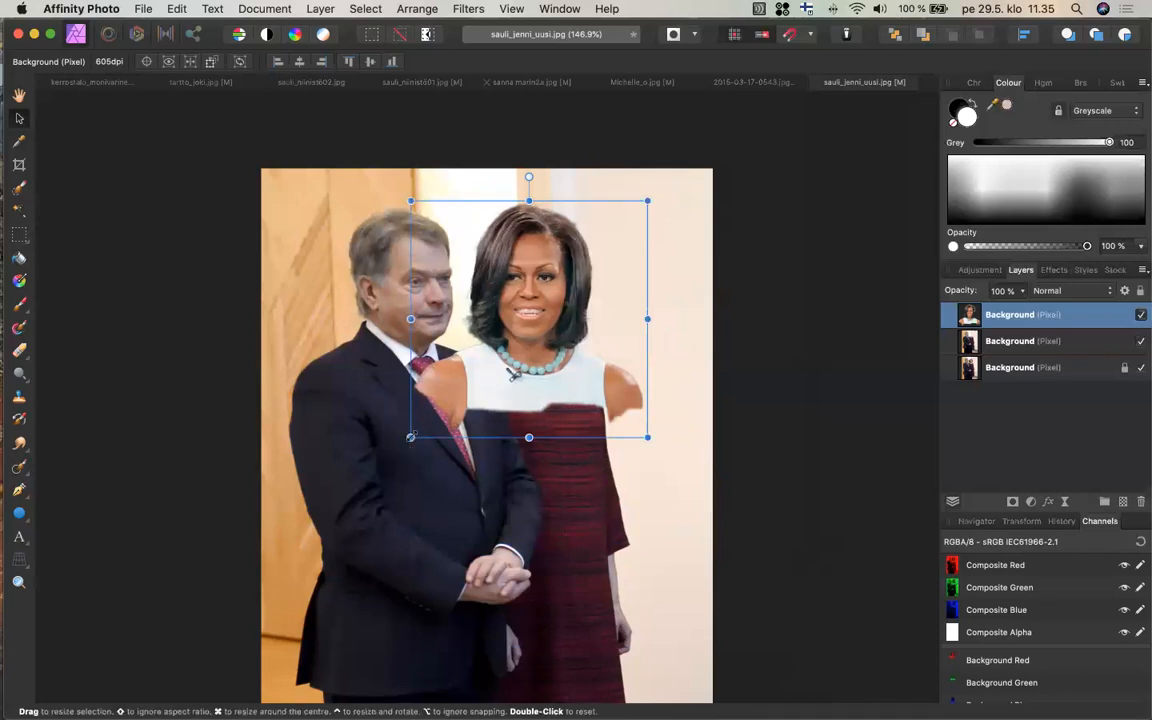
left_click_drag(411, 437, 438, 411)
left_click_drag(445, 417, 444, 424)
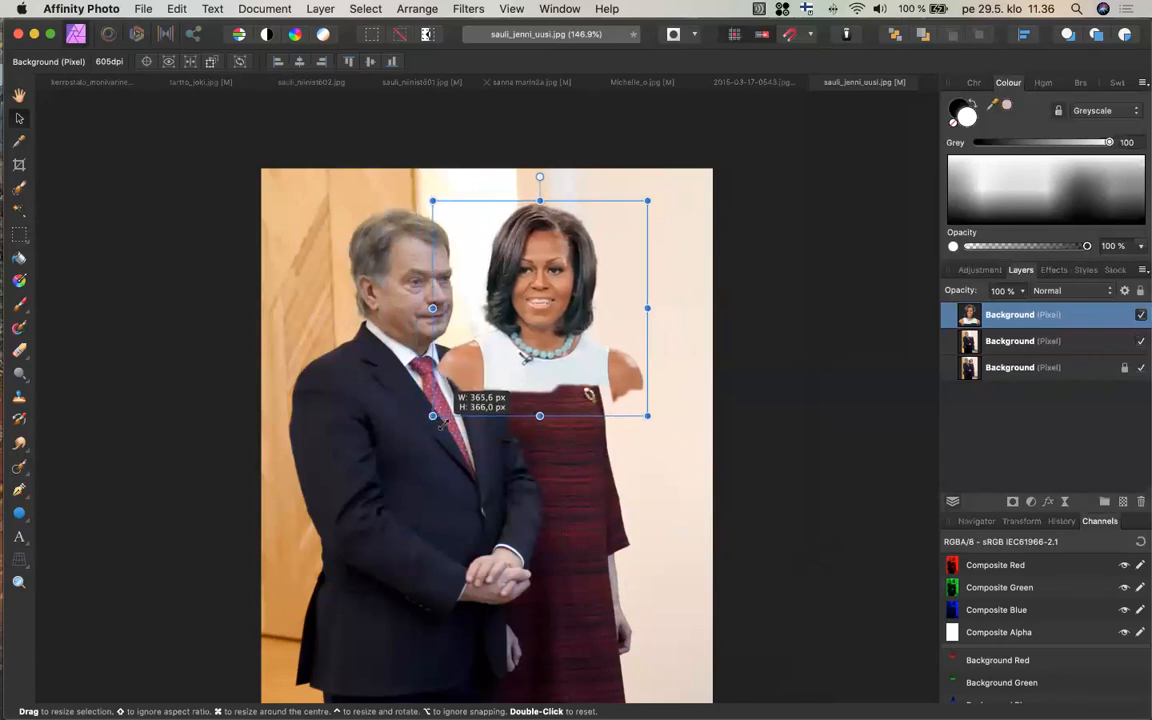
left_click_drag(444, 423, 443, 425)
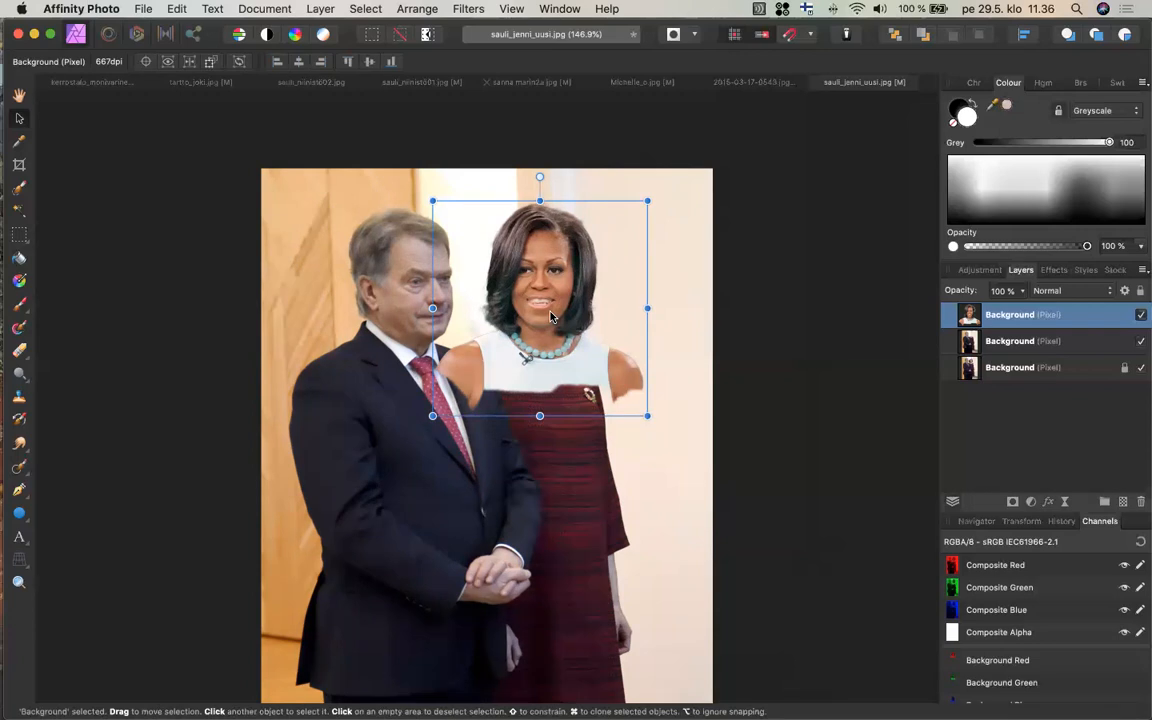
mouse_move(547, 317)
left_mouse_down()
mouse_move(519, 321)
mouse_move(529, 331)
left_mouse_up()
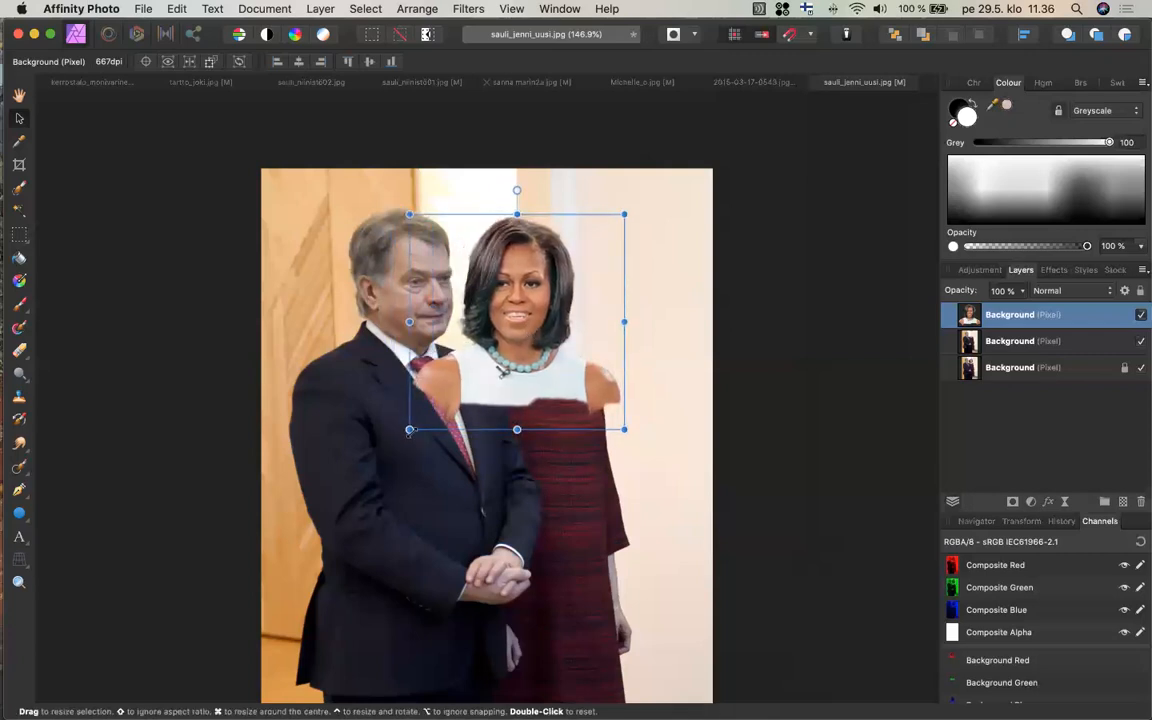
left_click_drag(409, 430, 416, 427)
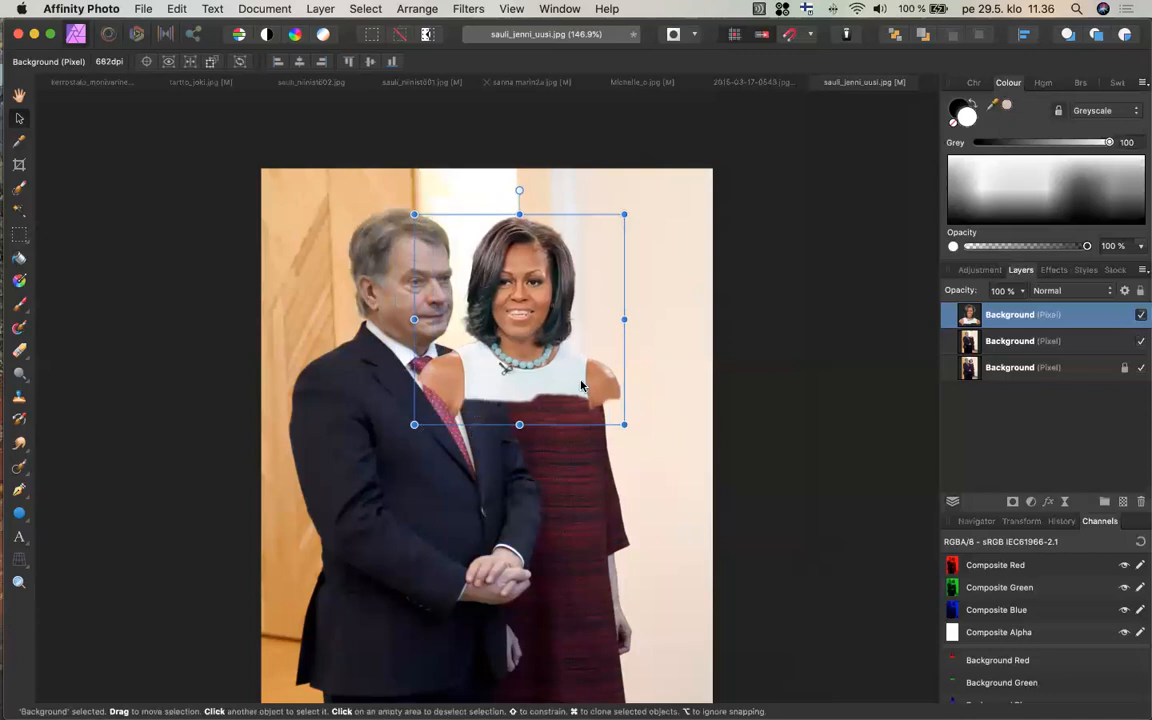
mouse_move(581, 385)
left_mouse_down()
mouse_move(558, 386)
mouse_move(575, 385)
left_mouse_up()
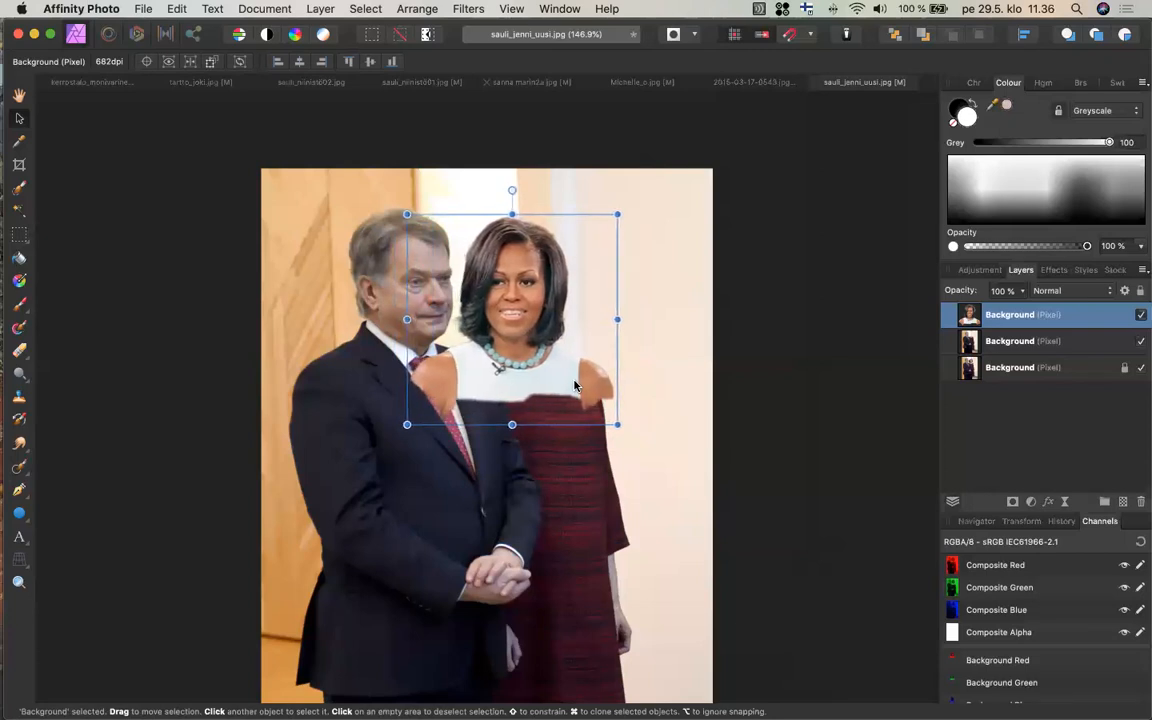
left_click(1115, 290)
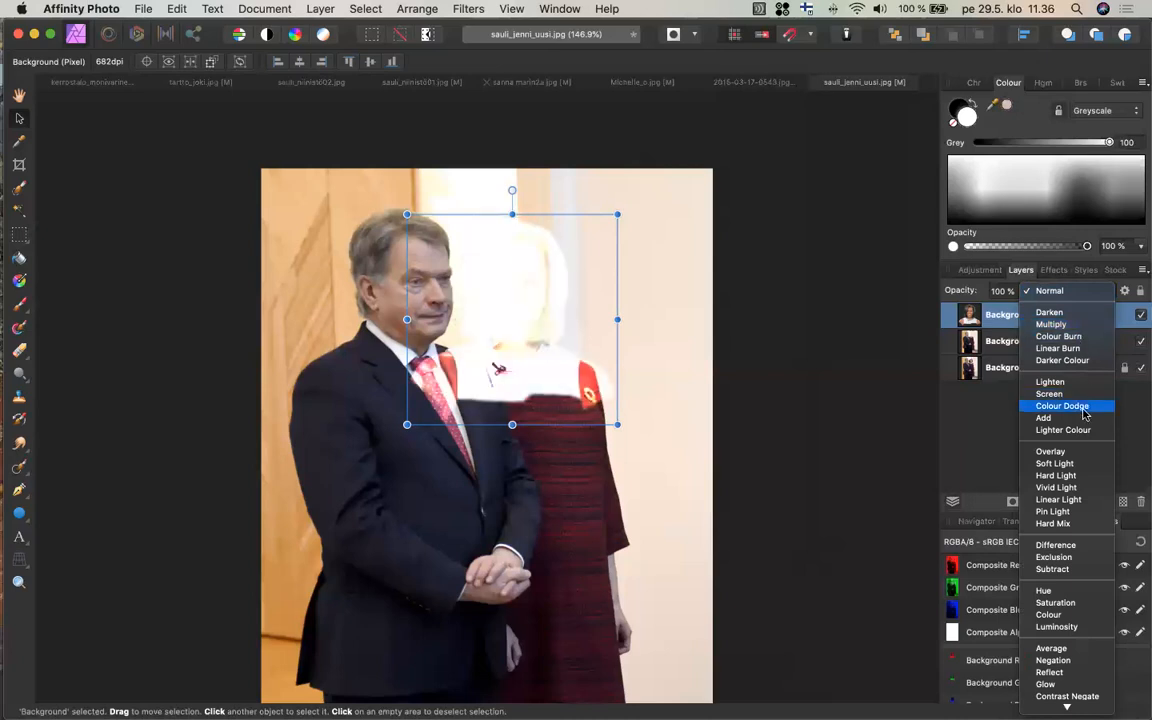
- Set the head layer's blend mode to Multiply and nudge it into place with the arrow keys
left_click(1066, 328)
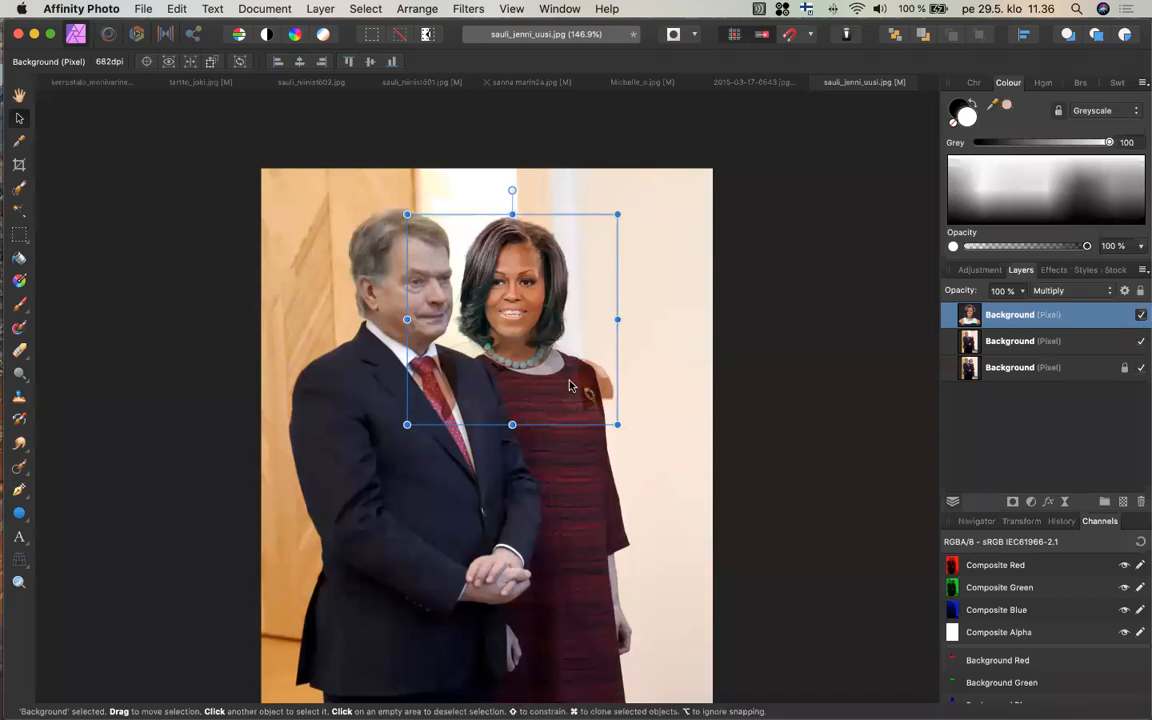
mouse_move(574, 390)
left_mouse_down()
mouse_move(584, 397)
mouse_move(604, 320)
mouse_move(591, 391)
left_mouse_up()
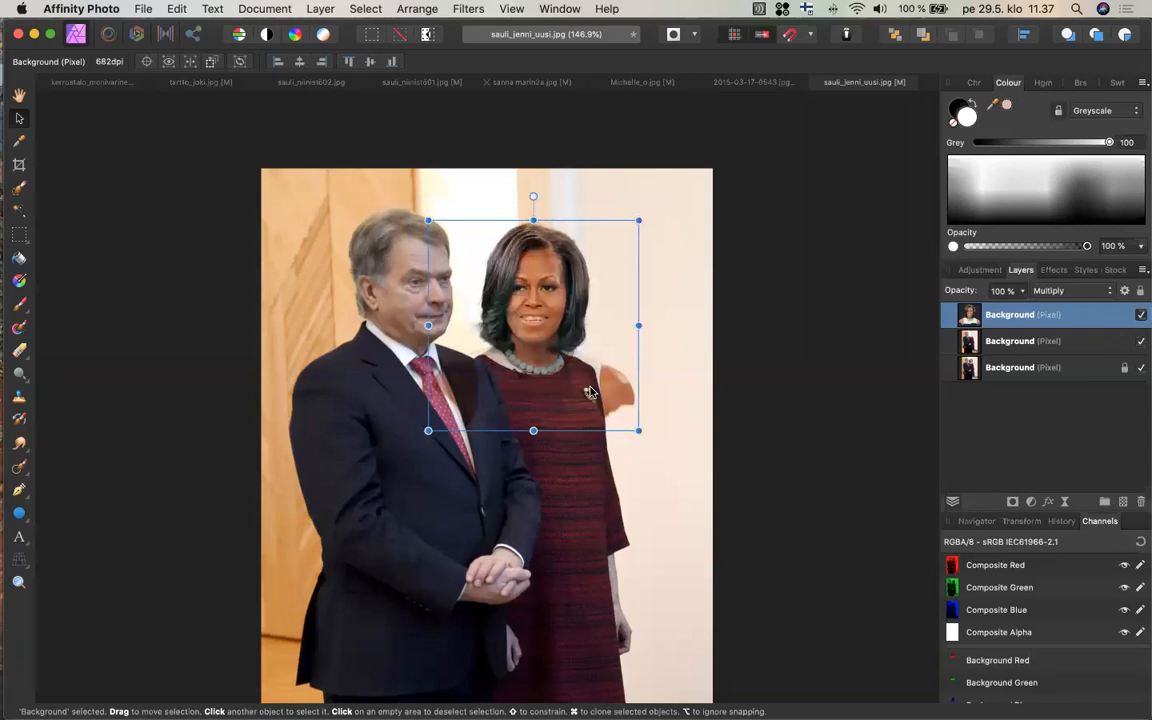
key("Left")
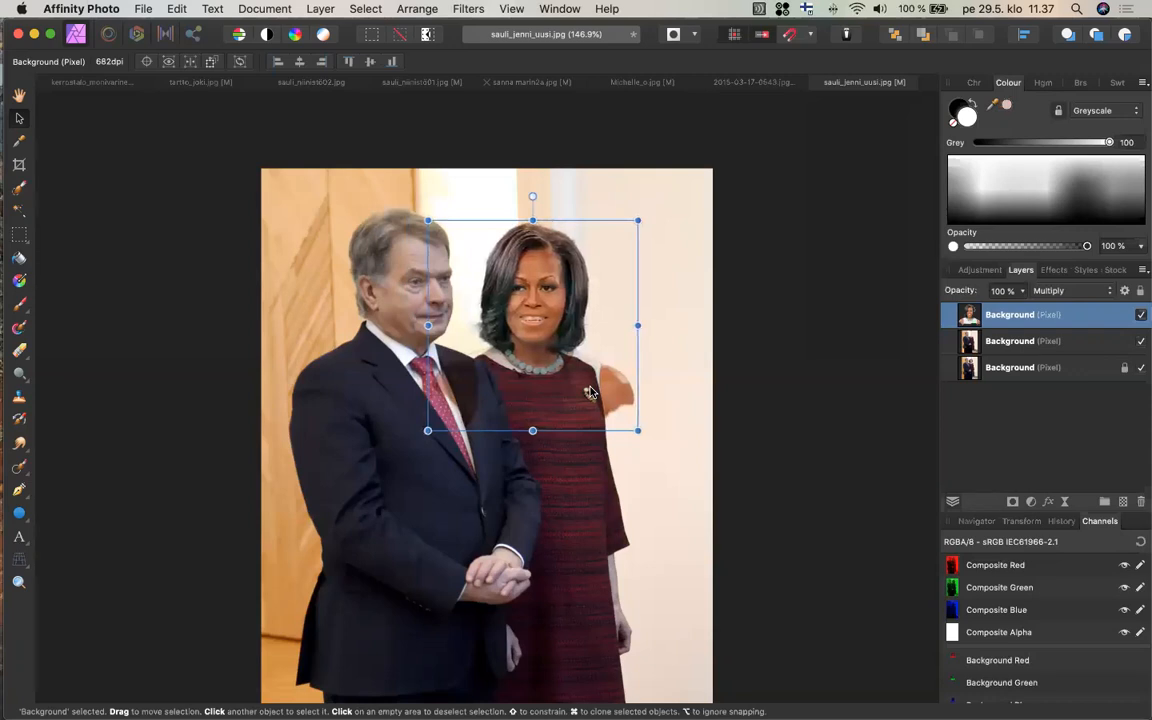
key("Down")
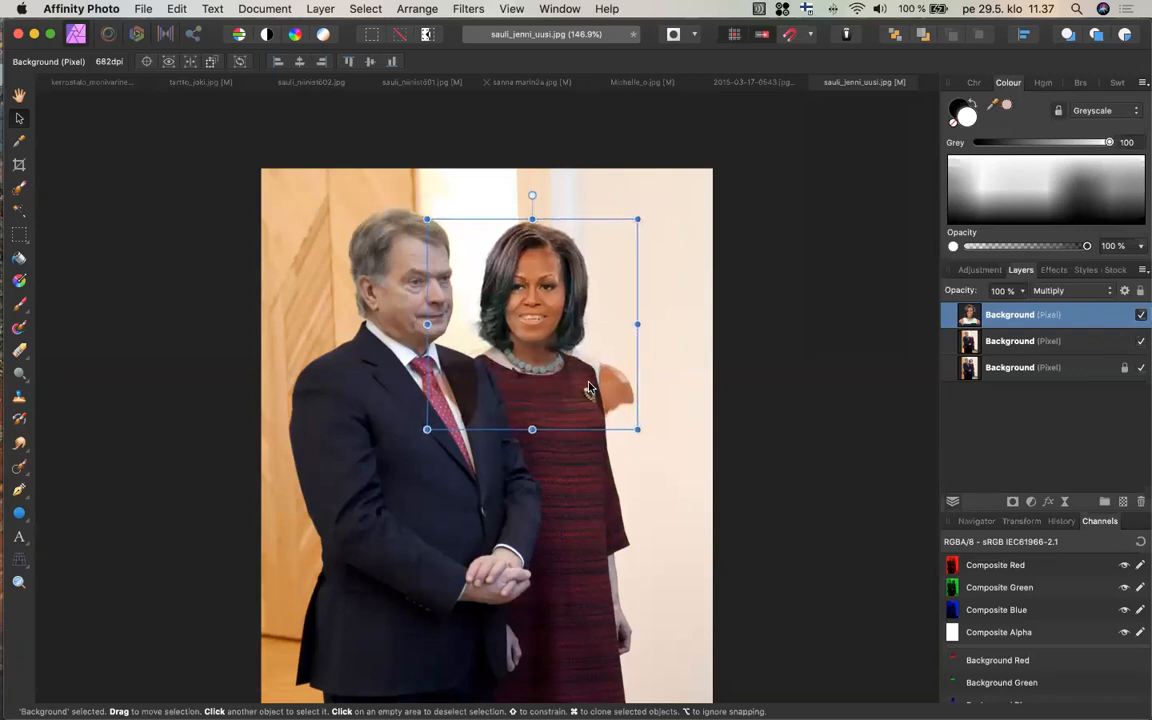
key("Down")
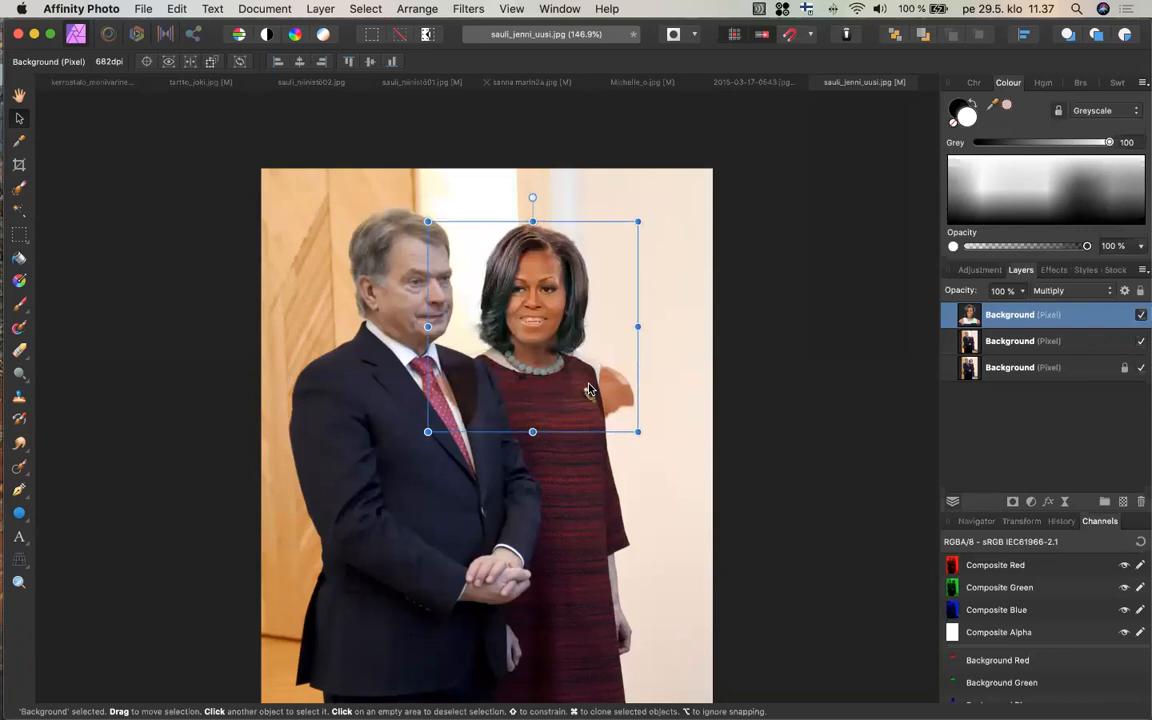
scroll(588, 390, "up", 3)
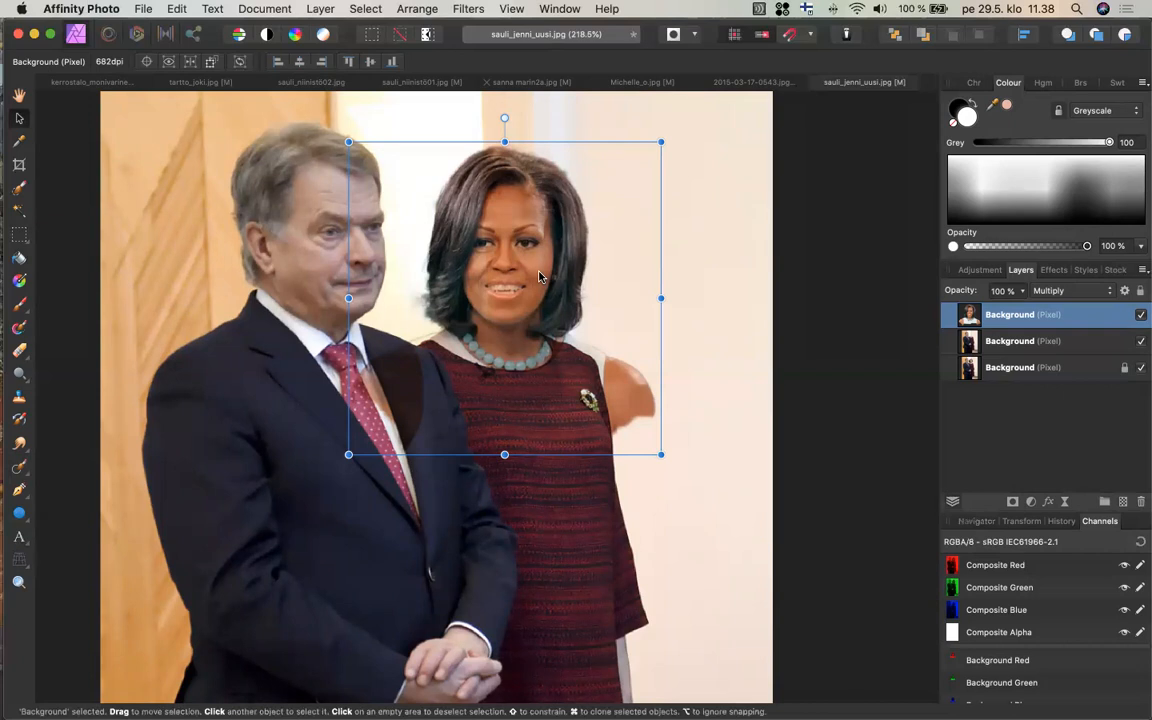
scroll(538, 276, "down", 5)
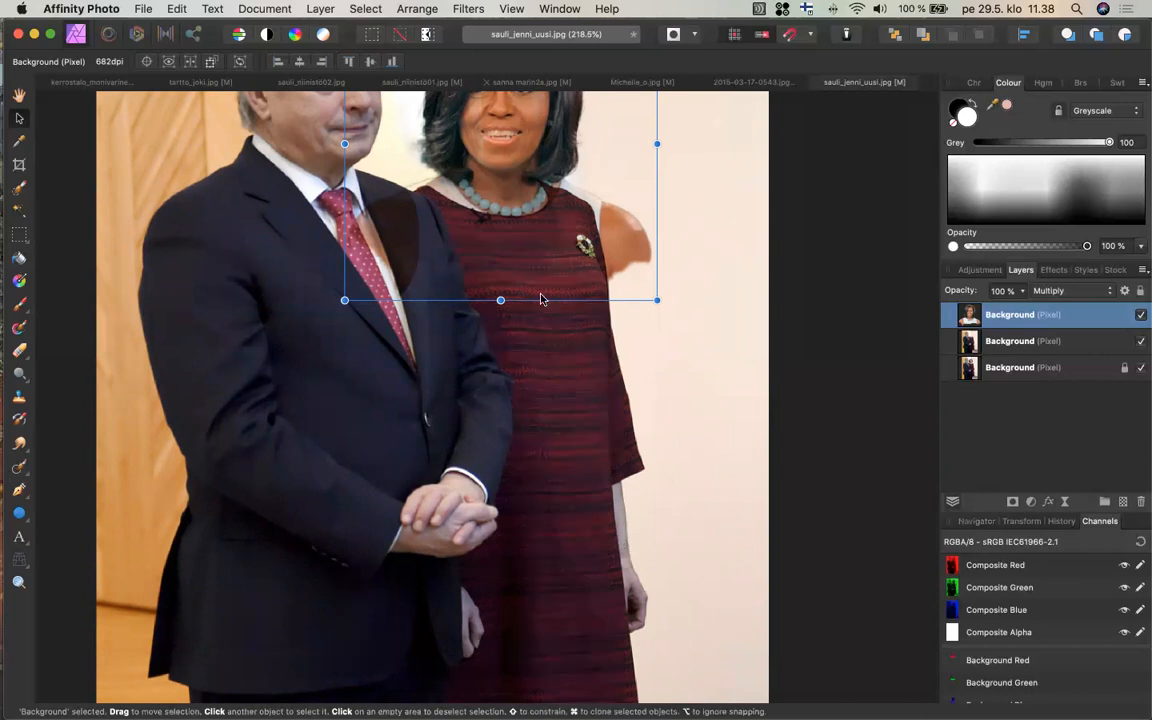
scroll(540, 299, "up", 1)
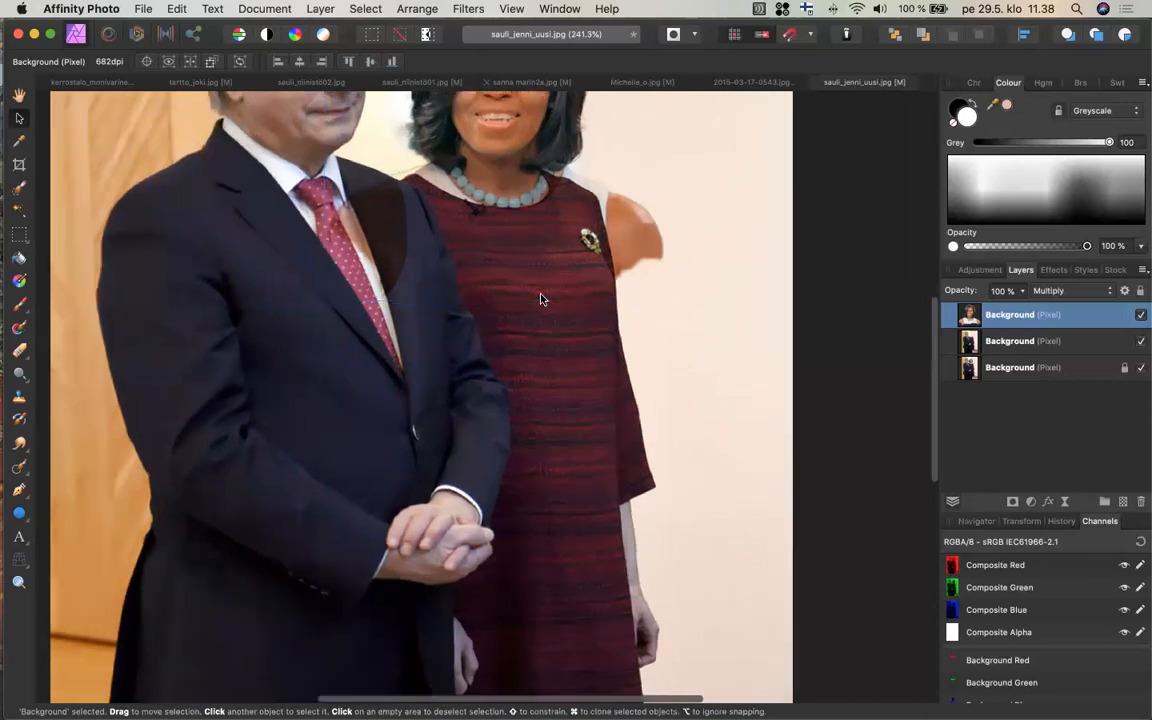
scroll(540, 299, "up", 3)
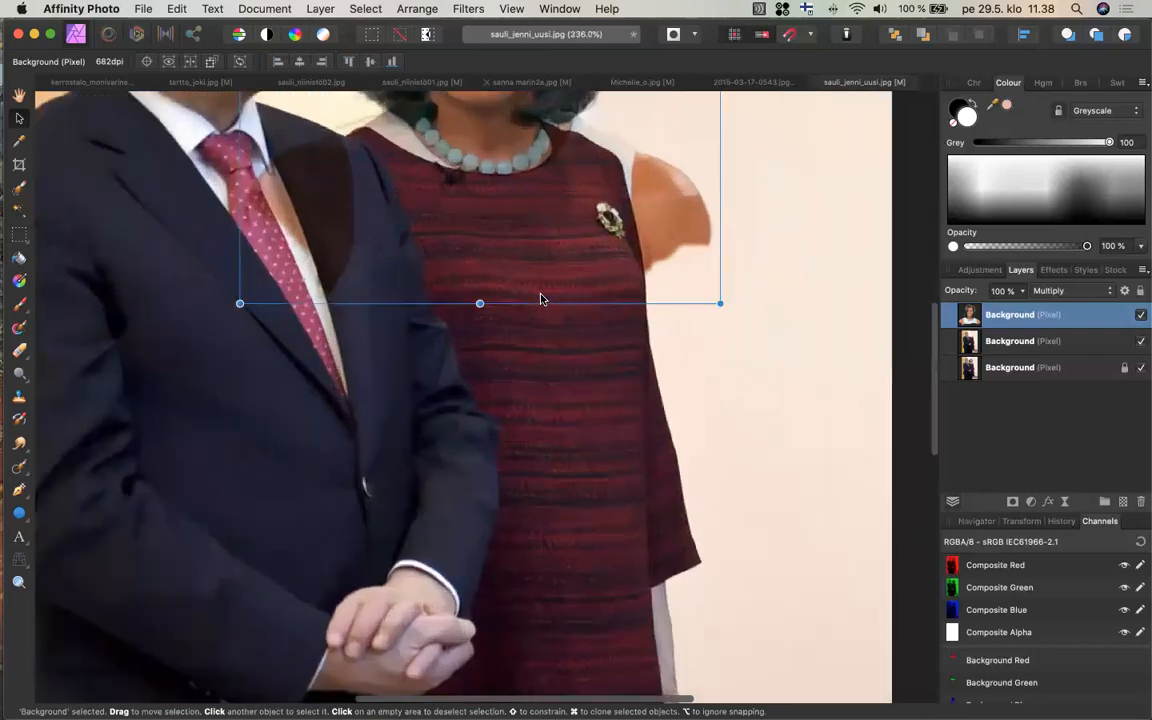
scroll(540, 299, "up", 3)
scroll(540, 299, "up", 2)
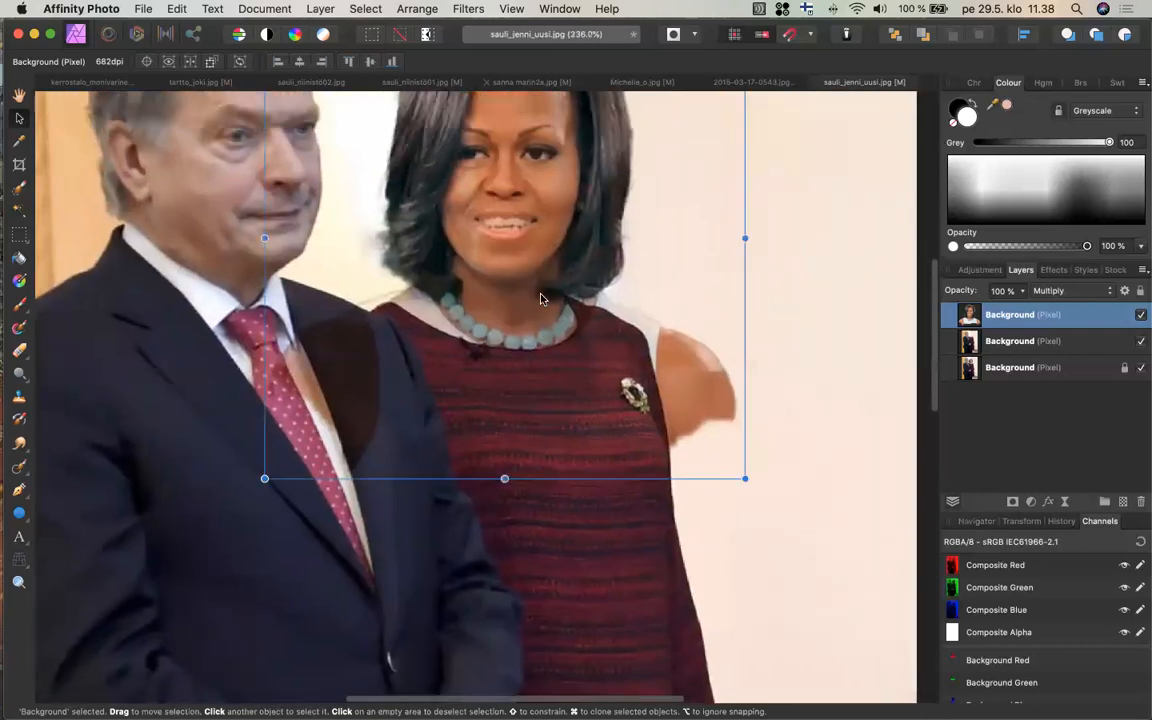
scroll(540, 299, "up", 2)
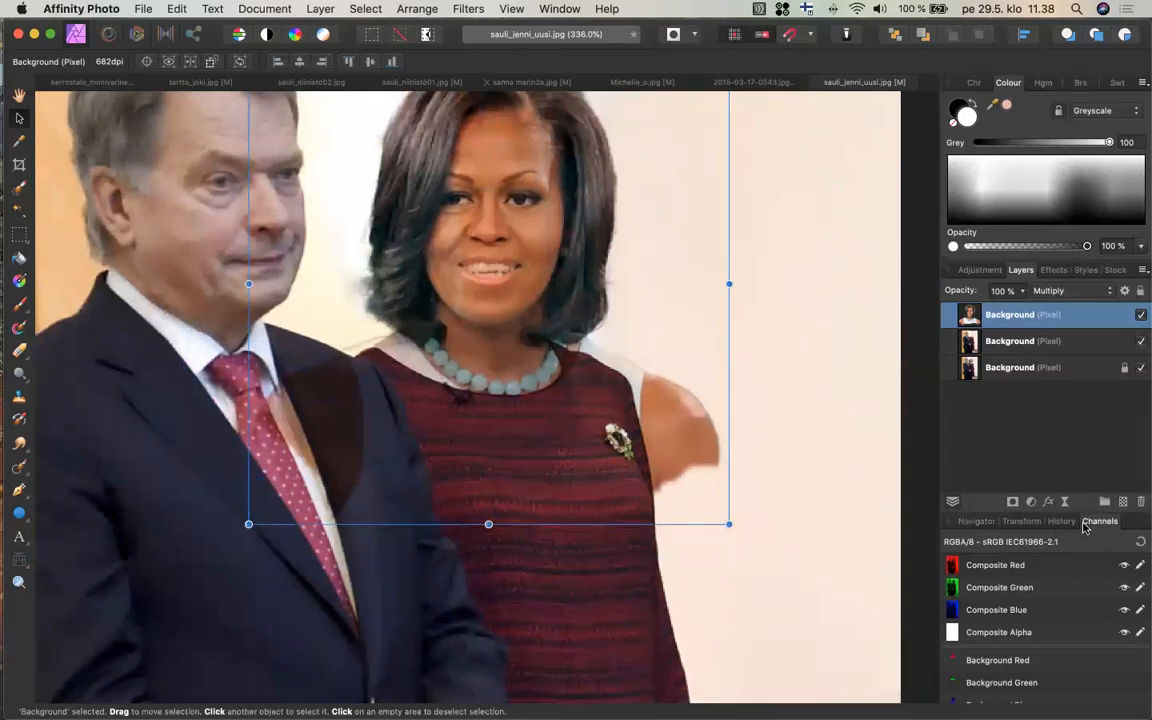
- Set the head layer back to Normal, add a layer mask, and target it with the Paint Brush
left_click(1093, 292)
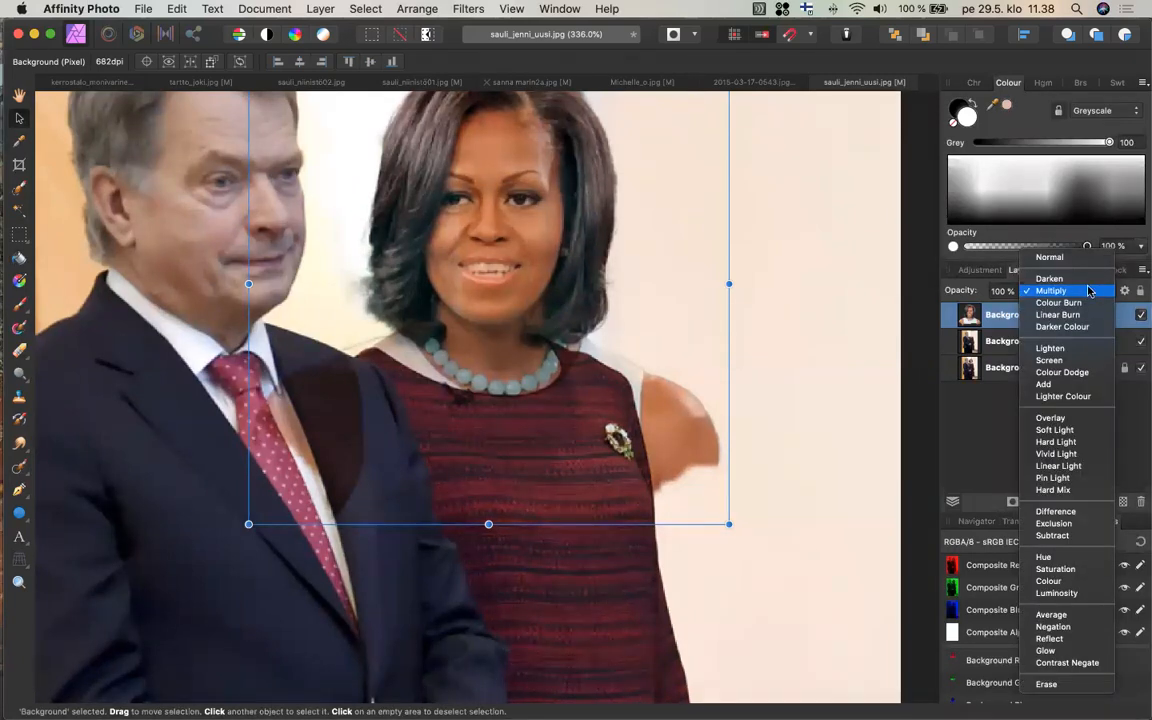
left_click(1079, 258)
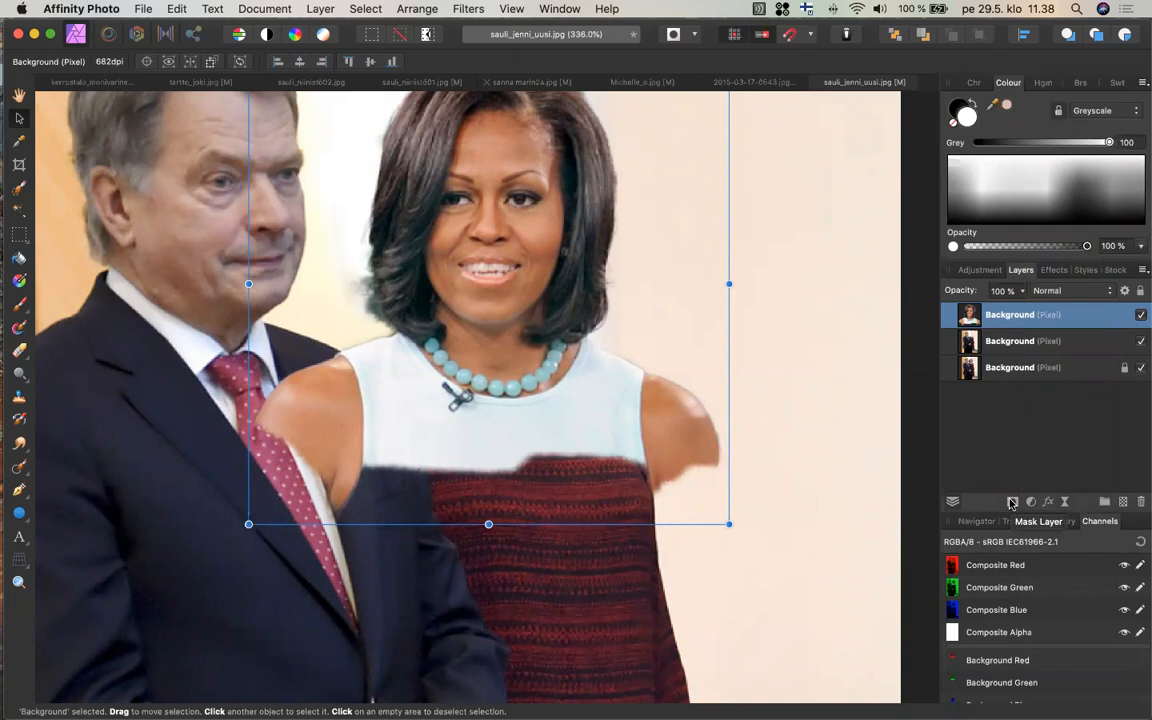
left_click(1012, 503)
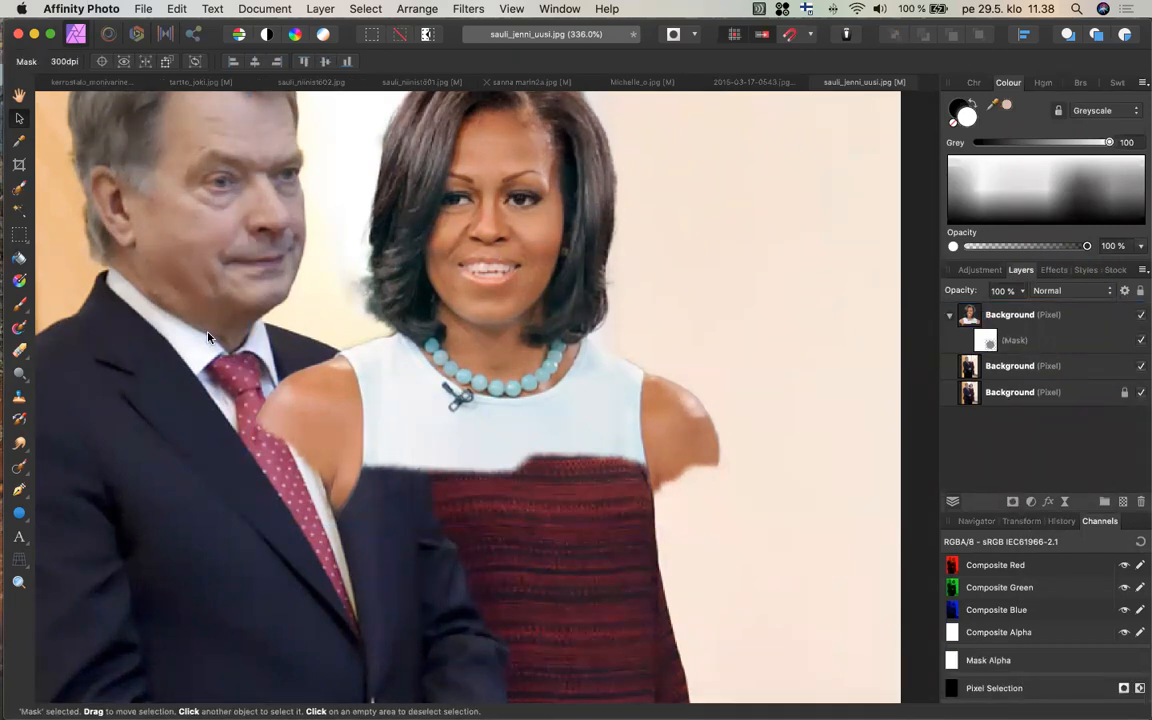
left_click(19, 309)
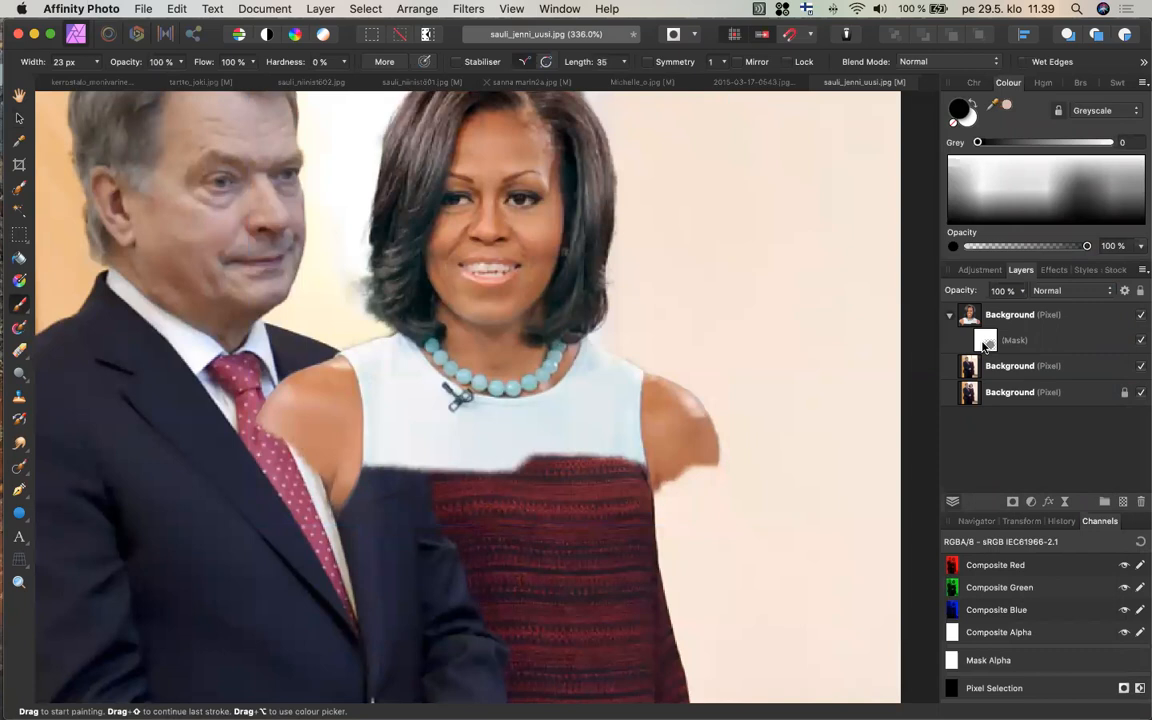
left_click(987, 345)
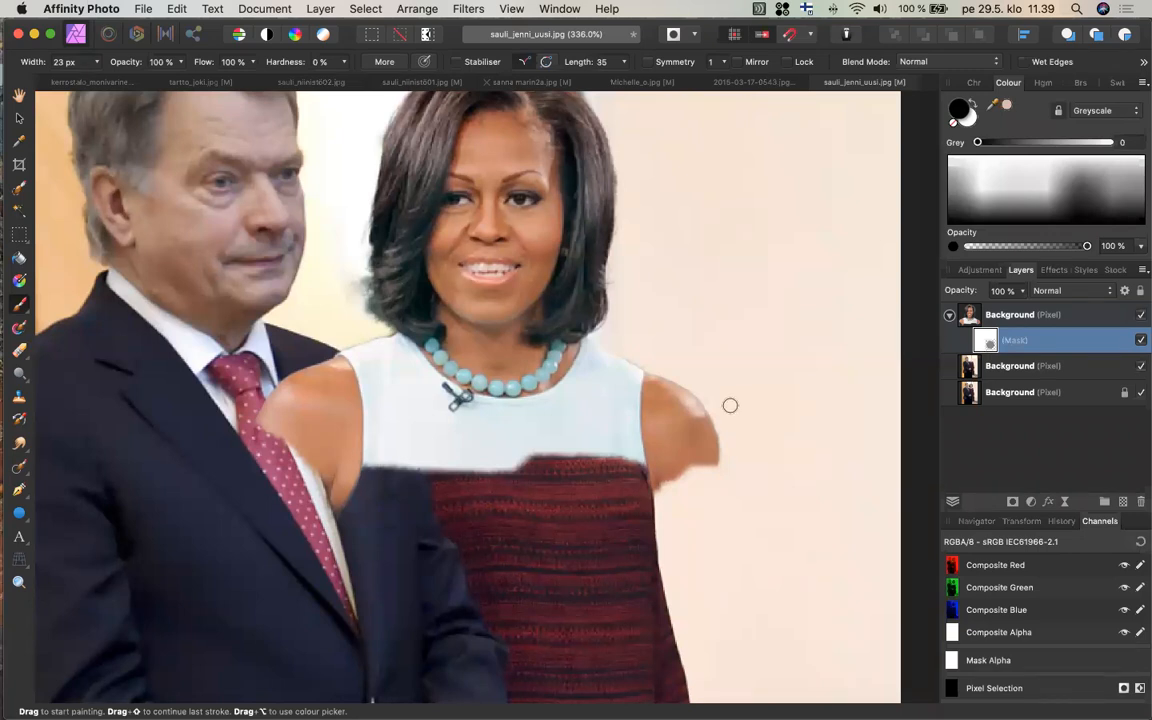
- Increase the brush width to 47 px
left_click(96, 61)
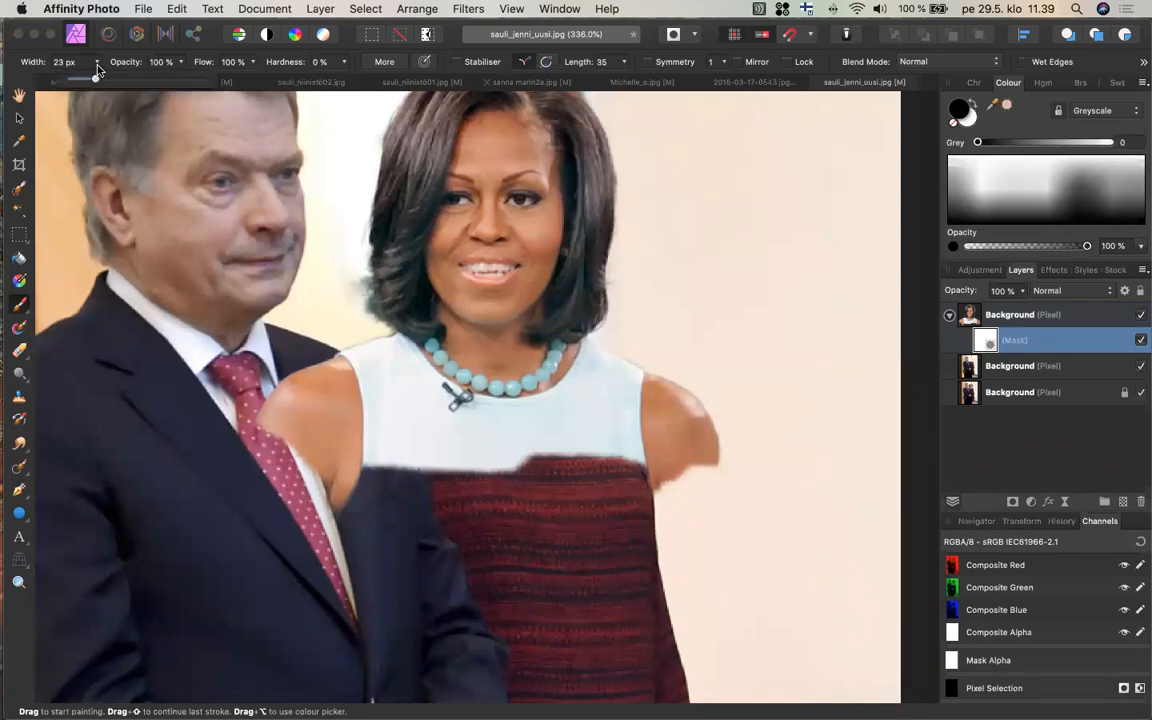
left_click_drag(111, 84, 115, 86)
left_click_drag(113, 79, 123, 80)
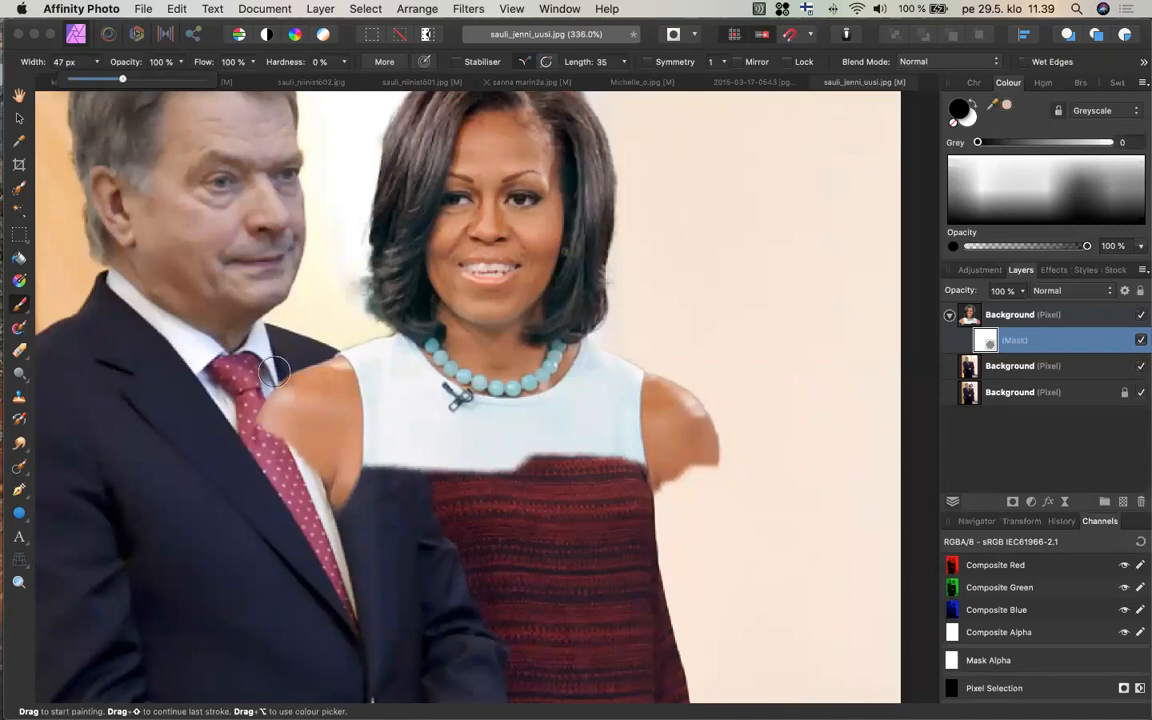
- Paint black on the mask between the tie and her shoulder to hide the white top and arm
mouse_move(273, 372)
left_mouse_down()
mouse_move(303, 410)
mouse_move(265, 405)
mouse_move(314, 463)
mouse_move(292, 387)
mouse_move(330, 465)
mouse_move(301, 413)
mouse_move(296, 372)
mouse_move(349, 470)
mouse_move(317, 378)
mouse_move(340, 469)
mouse_move(325, 528)
mouse_move(332, 439)
mouse_move(348, 503)
mouse_move(319, 352)
mouse_move(367, 467)
mouse_move(339, 362)
mouse_move(343, 348)
mouse_move(357, 361)
mouse_move(351, 346)
mouse_move(365, 356)
mouse_move(357, 334)
mouse_move(379, 353)
mouse_move(370, 339)
mouse_move(374, 391)
mouse_move(367, 358)
mouse_move(405, 411)
mouse_move(382, 366)
mouse_move(392, 369)
mouse_move(418, 442)
mouse_move(360, 427)
mouse_move(437, 491)
mouse_move(402, 412)
mouse_move(370, 400)
mouse_move(413, 501)
mouse_move(349, 391)
mouse_move(440, 471)
mouse_move(427, 447)
mouse_move(687, 437)
mouse_move(631, 492)
mouse_move(753, 411)
mouse_move(687, 463)
mouse_move(624, 428)
mouse_move(692, 464)
mouse_move(679, 391)
mouse_move(688, 320)
mouse_move(607, 453)
mouse_move(666, 337)
mouse_move(609, 419)
mouse_move(632, 352)
mouse_move(515, 404)
mouse_move(545, 400)
mouse_move(527, 455)
mouse_move(497, 454)
mouse_move(594, 406)
mouse_move(463, 470)
mouse_move(413, 434)
mouse_move(535, 442)
mouse_move(442, 419)
mouse_move(490, 428)
mouse_move(555, 406)
mouse_move(599, 378)
mouse_move(617, 348)
mouse_move(585, 377)
mouse_move(515, 385)
mouse_move(527, 416)
mouse_move(450, 418)
mouse_move(343, 295)
left_mouse_up()
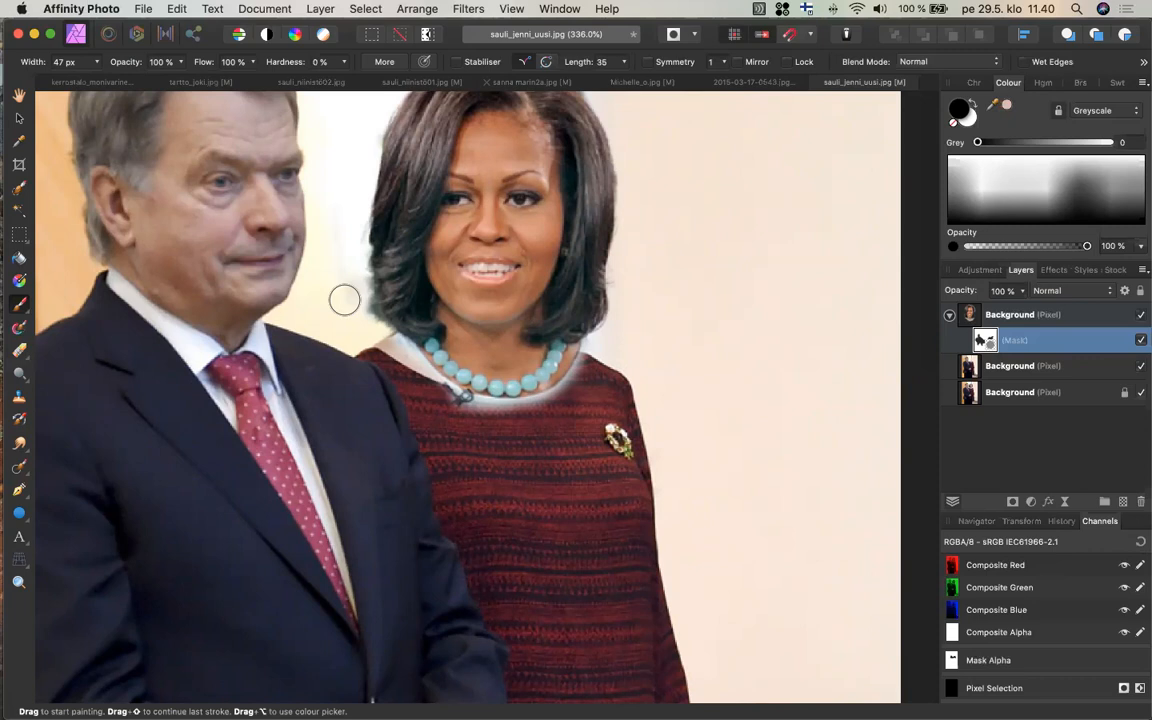
- Brush black on the mask along the hair's lower-left edge to erase the whitish halo
left_click_drag(382, 313, 379, 304)
left_click_drag(357, 346, 378, 305)
- With the Move tool, select the head layer itself and set it to 89% opacity, Multiply blending
scroll(438, 401, "up", 2)
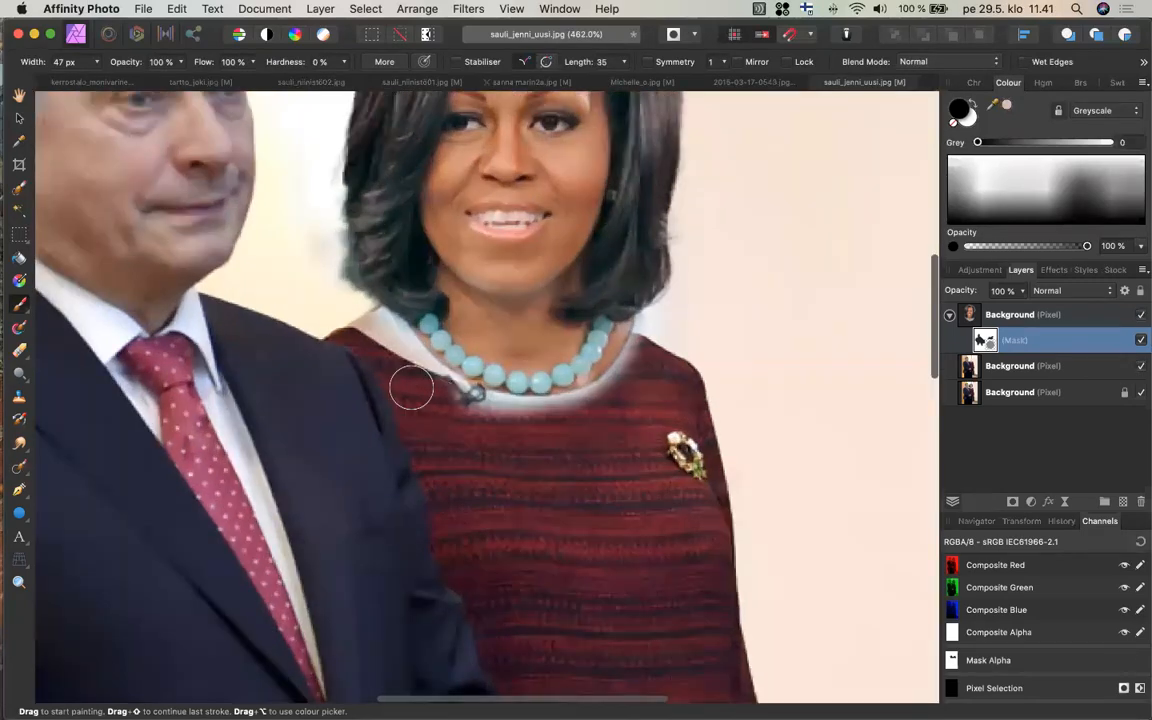
left_click(22, 117)
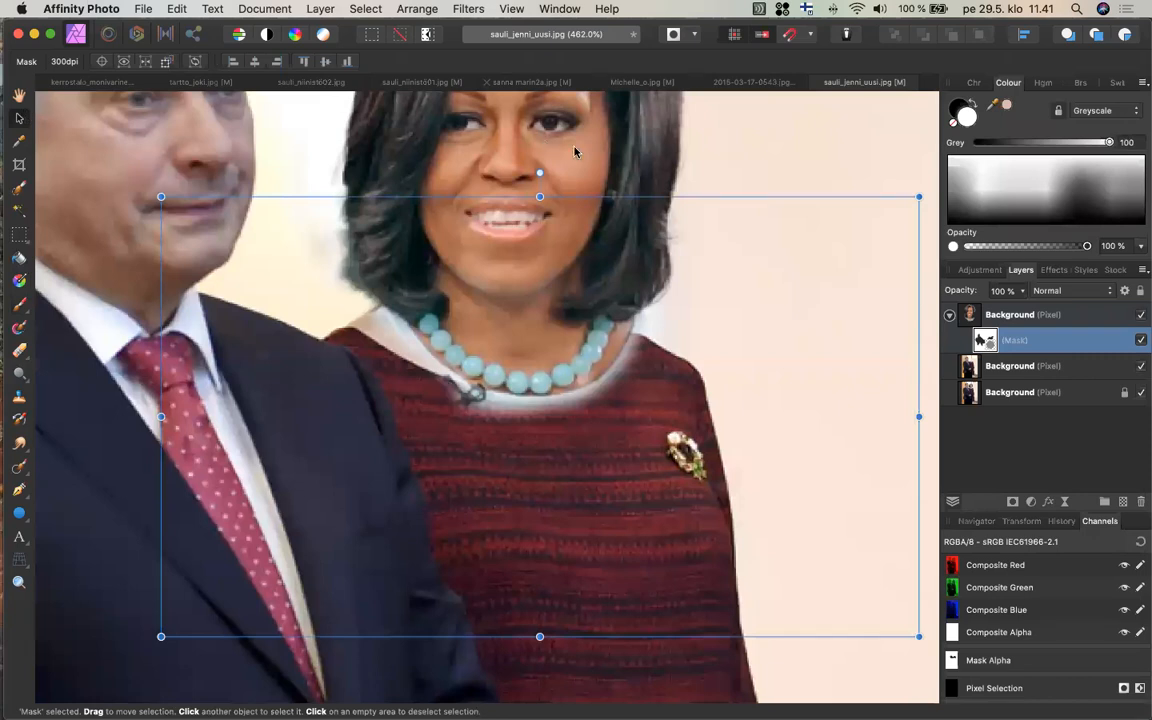
left_click(973, 315)
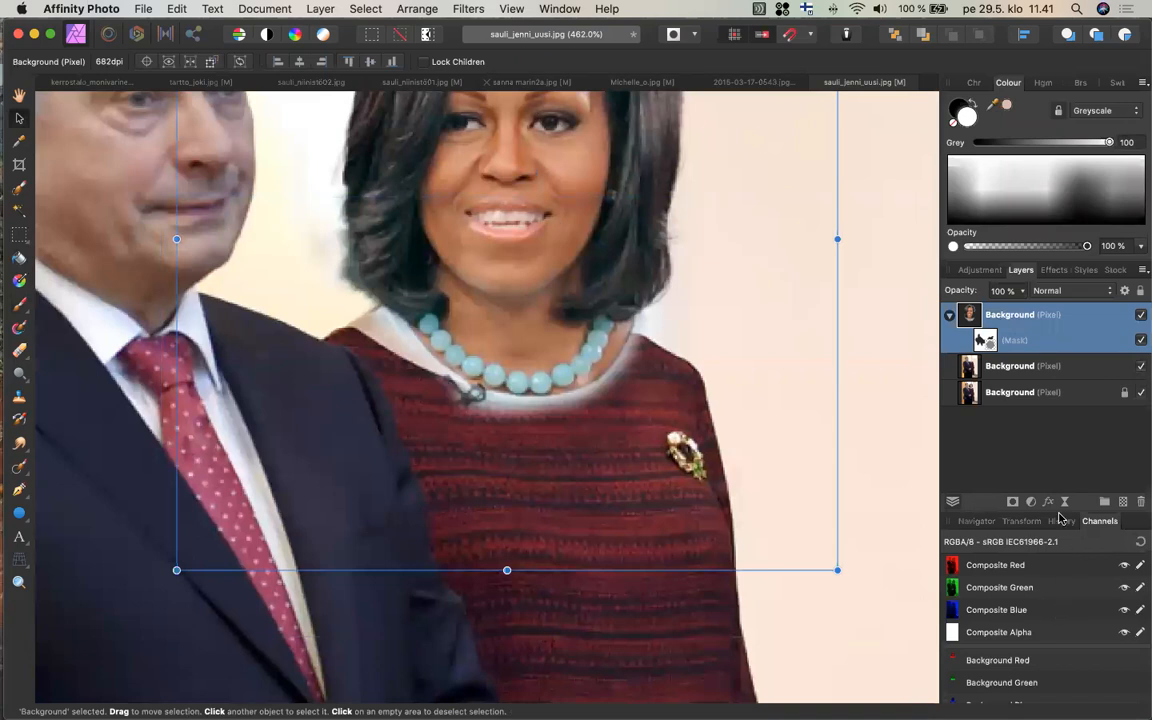
left_click(1018, 291)
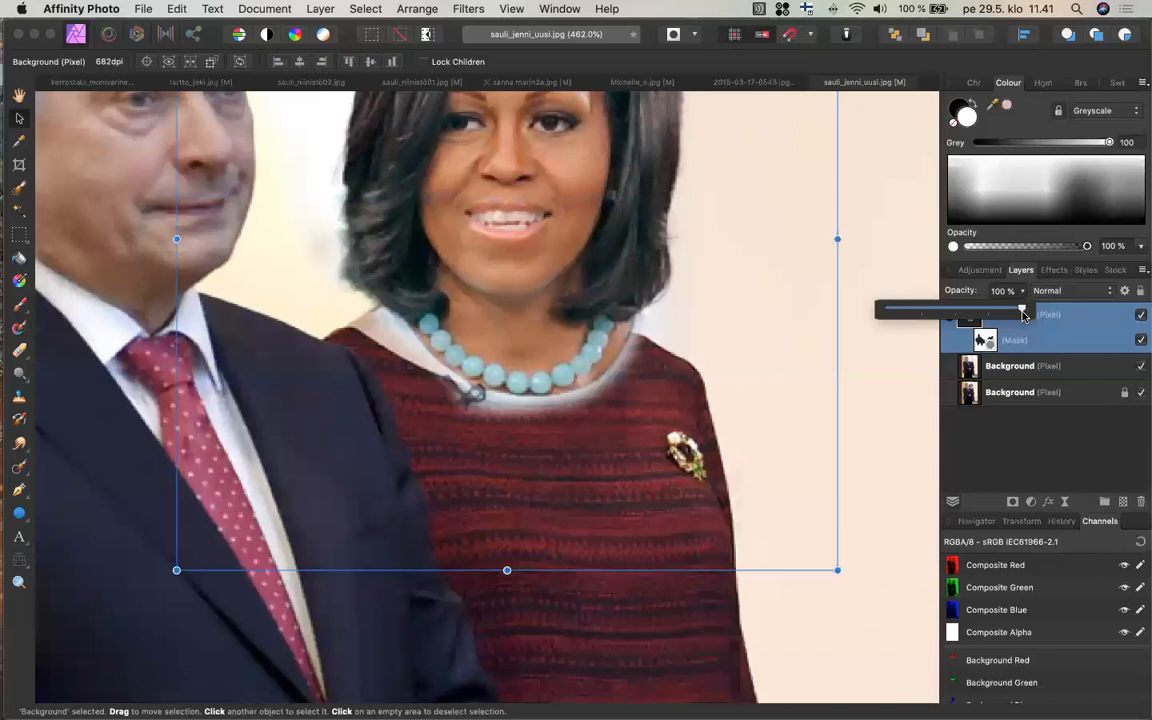
left_click_drag(1023, 315, 1006, 313)
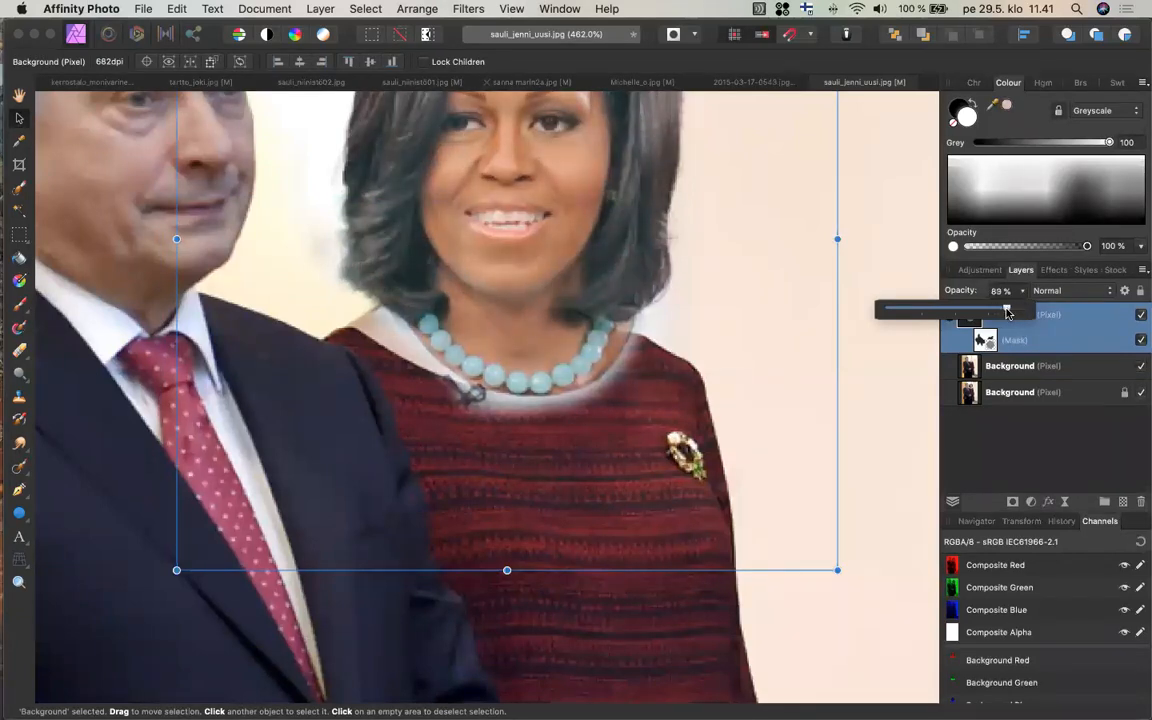
left_click(1085, 290)
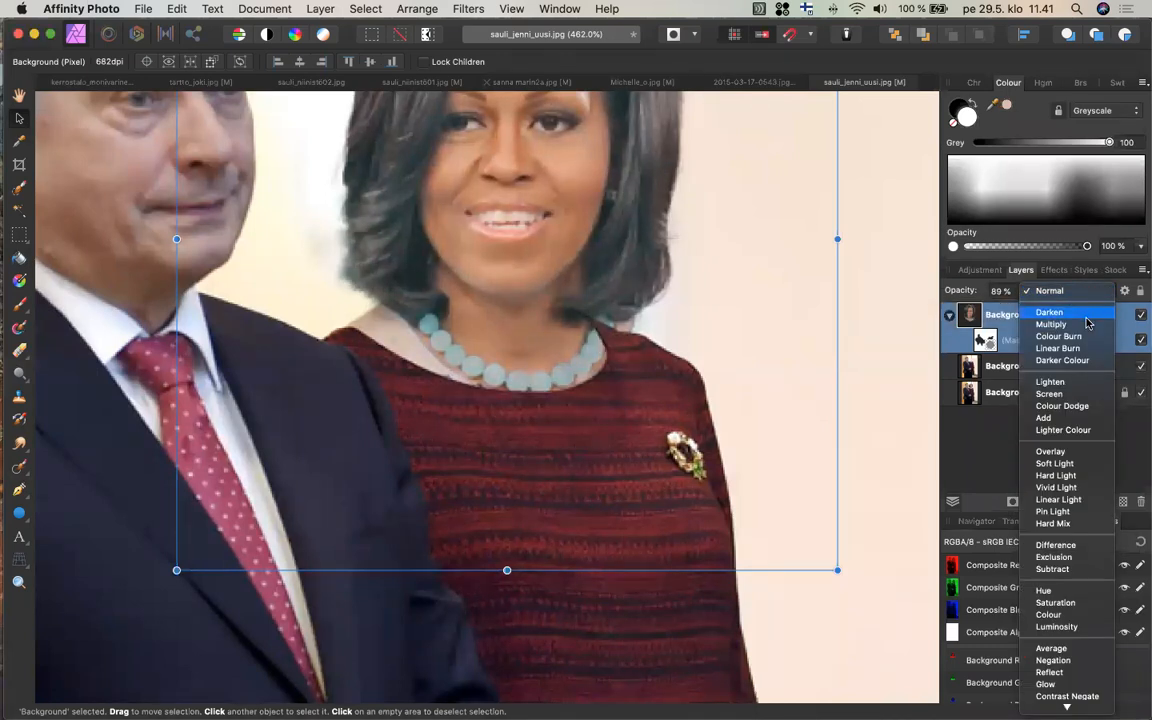
left_click(1087, 326)
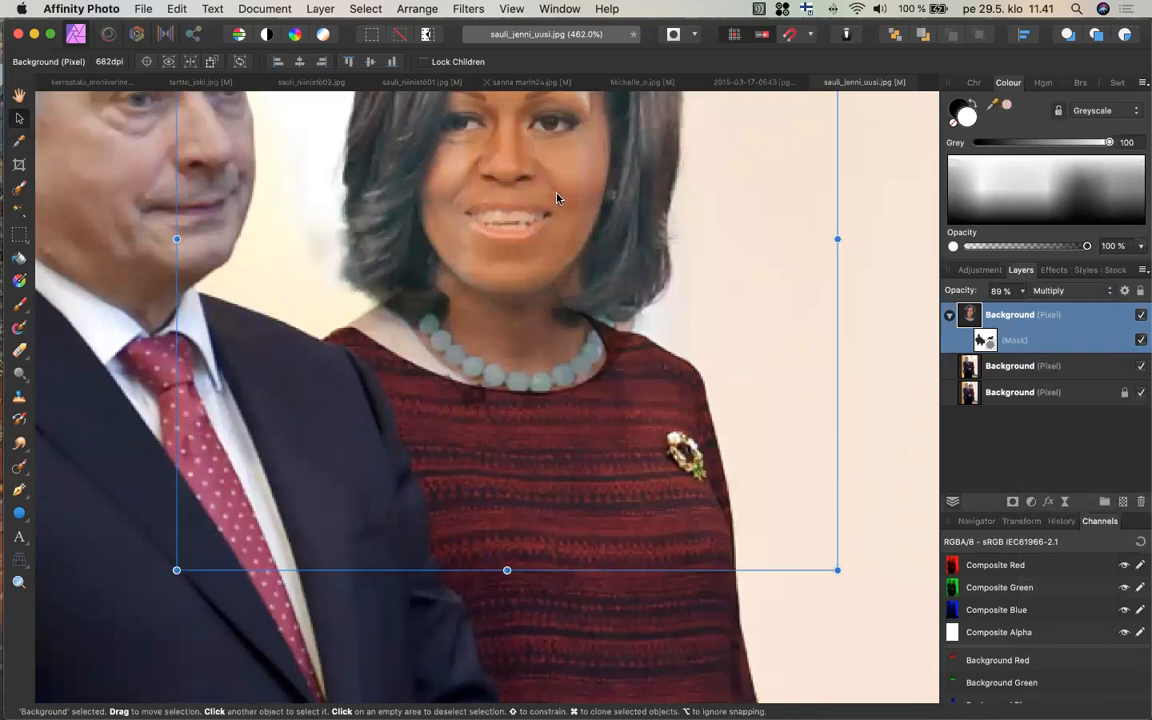
- Nudge the head layer with several small drags until it sits naturally on the shoulders
left_click_drag(557, 198, 548, 204)
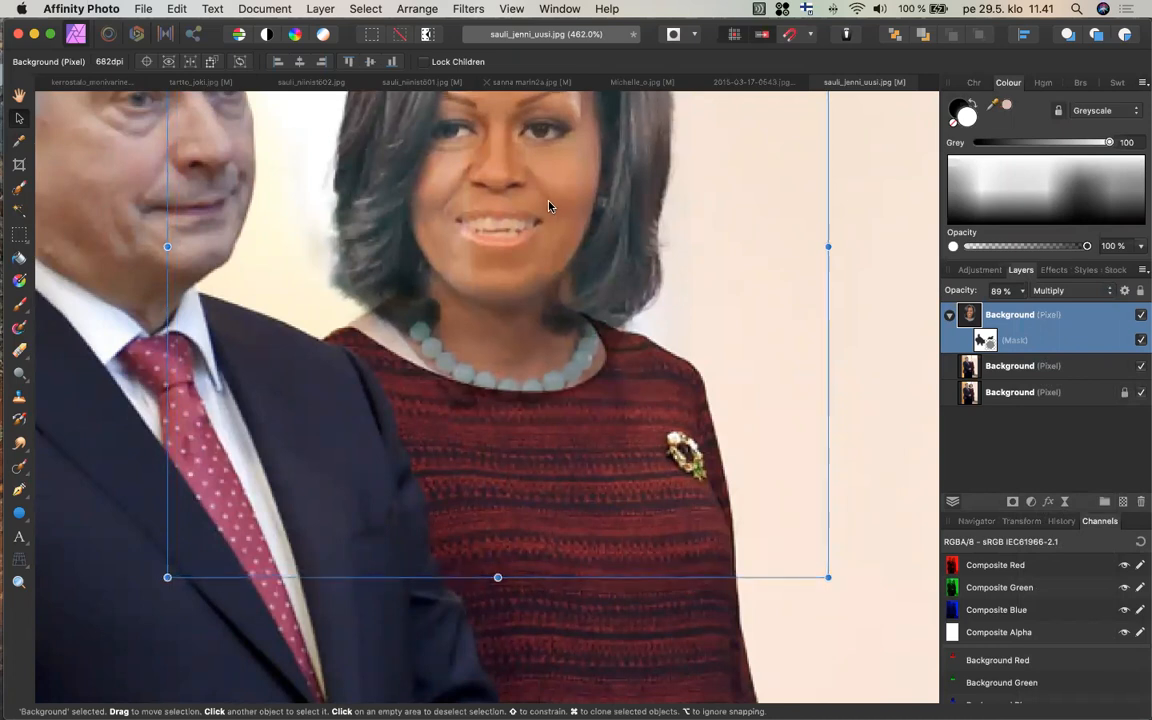
left_click_drag(548, 206, 552, 204)
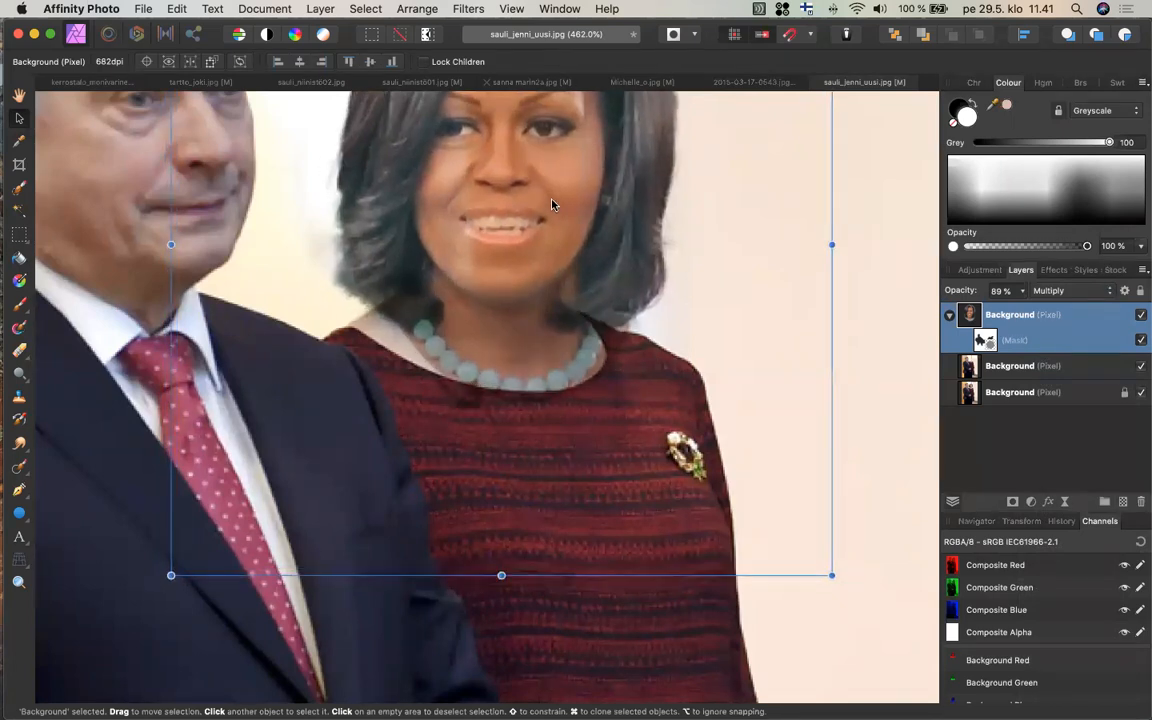
left_click_drag(552, 204, 555, 208)
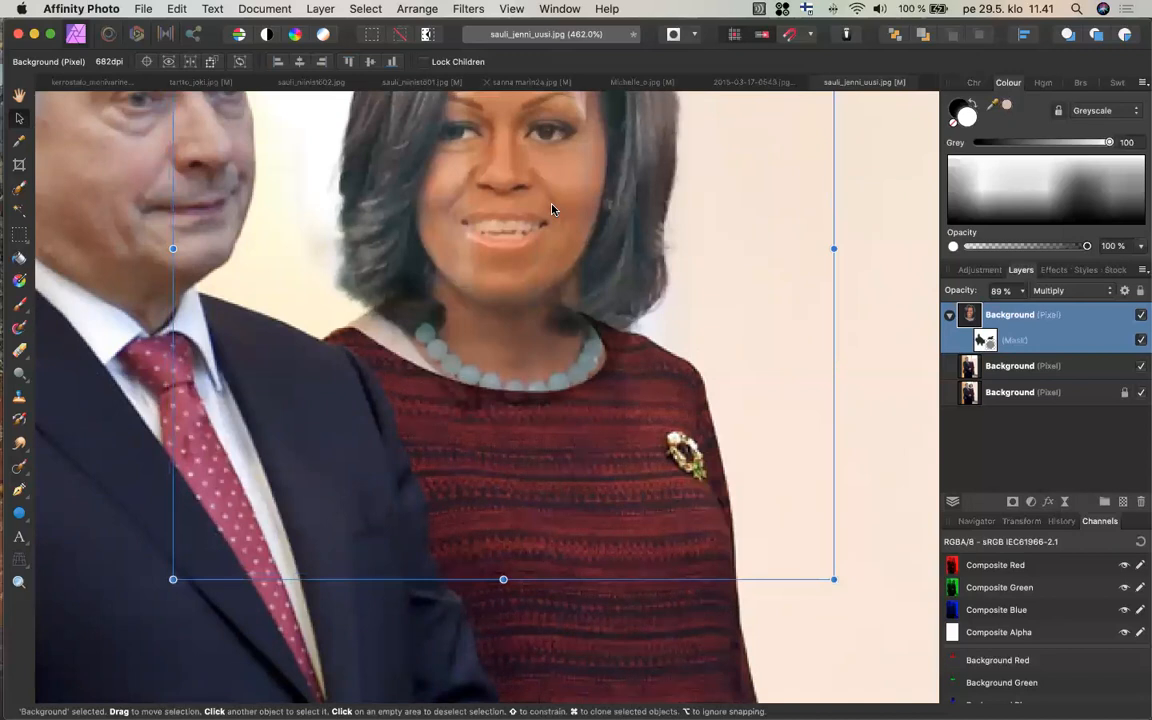
left_click_drag(552, 207, 563, 207)
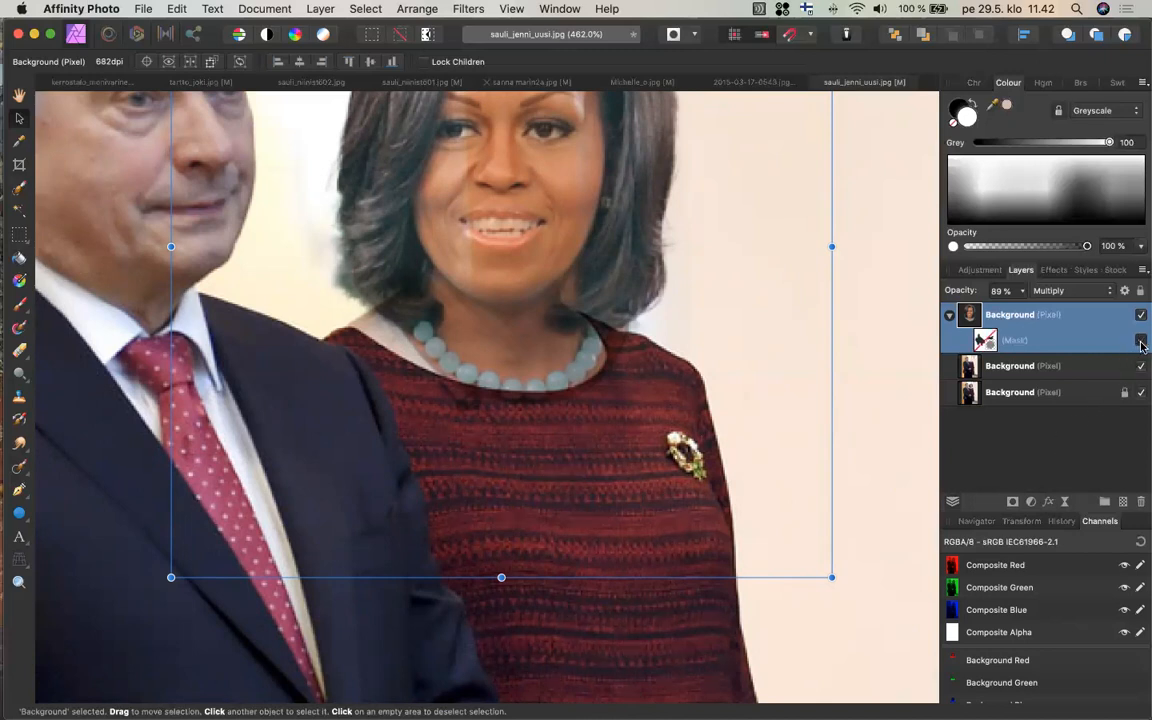
- Toggle the head layer's mask off and on to compare, leaving opacity at 89%
left_click(1141, 342)
left_click(1141, 341)
left_click(1021, 291)
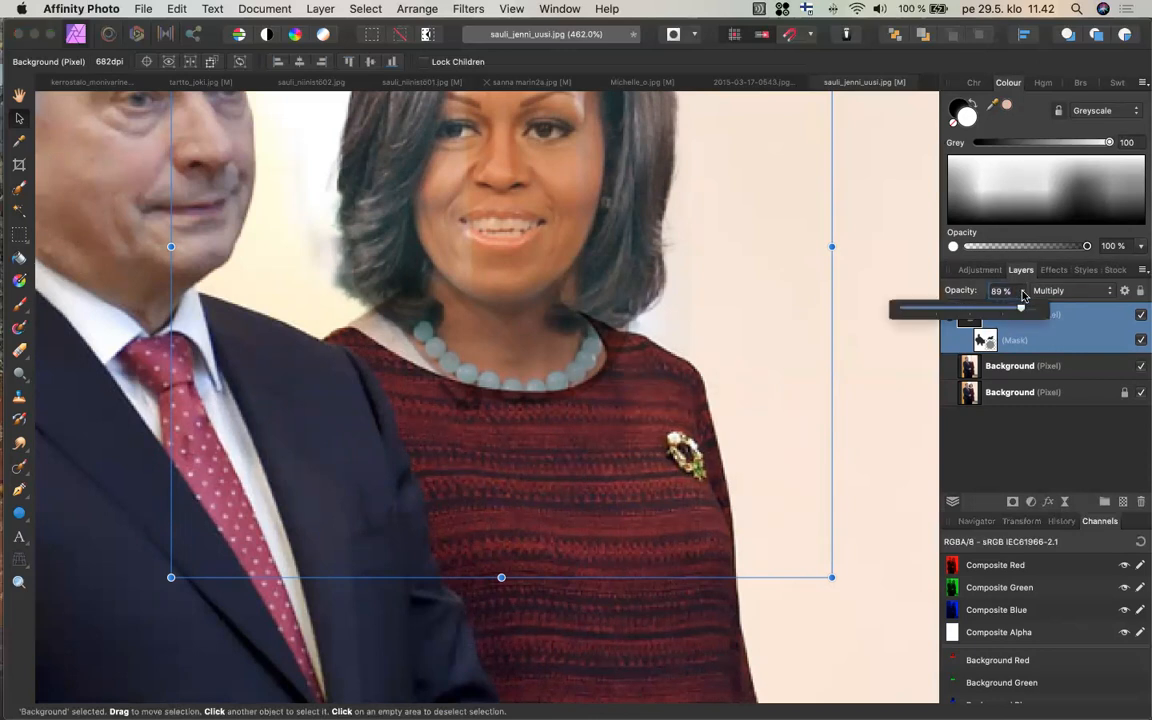
left_click(1055, 312)
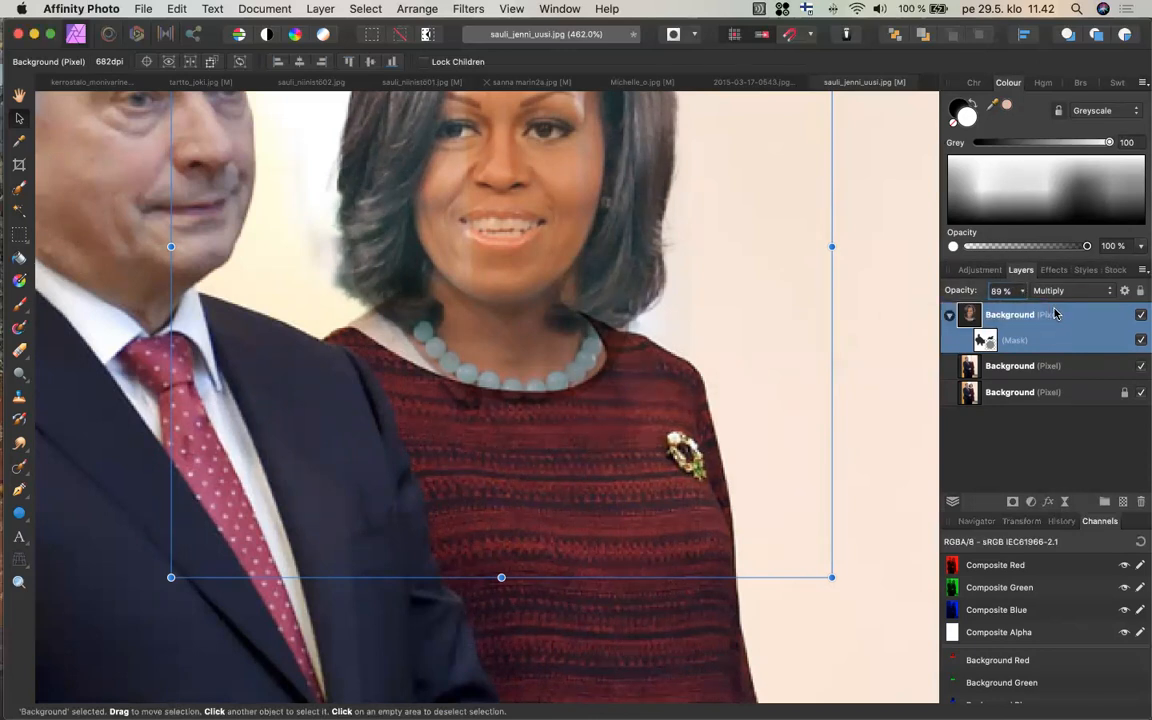
- Raise the head layer to 100% opacity and switch its blend mode back to Normal
left_click(1021, 291)
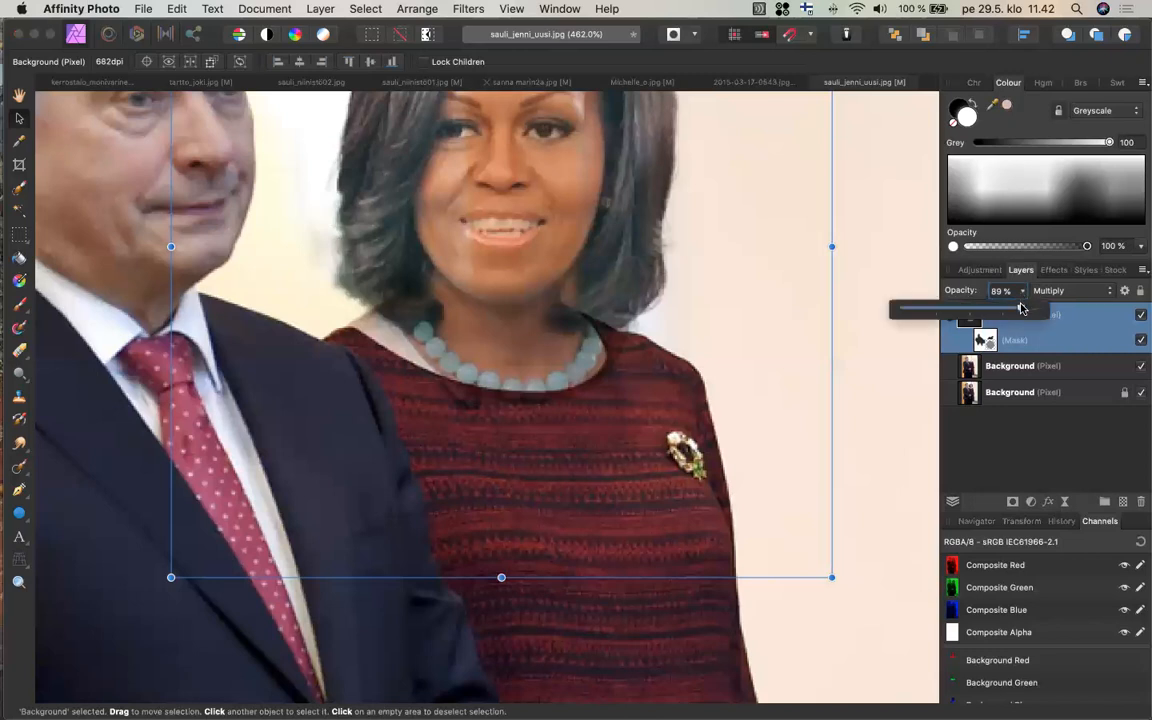
left_click_drag(1021, 308, 1045, 308)
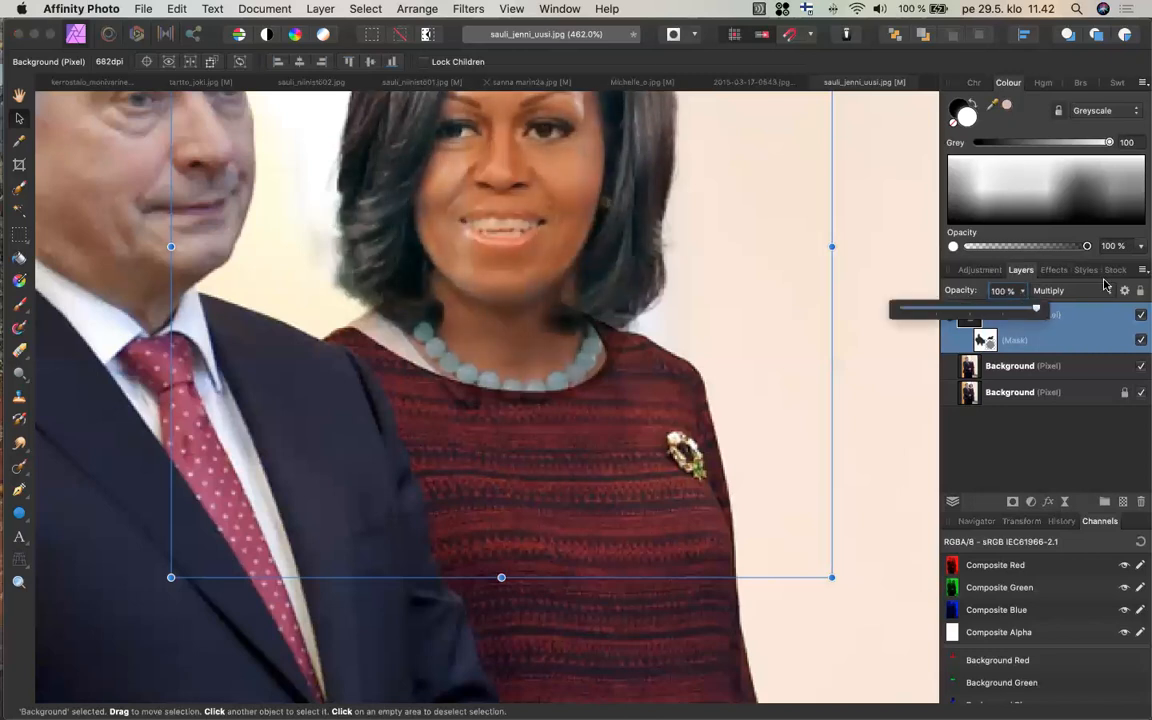
left_click(1108, 291)
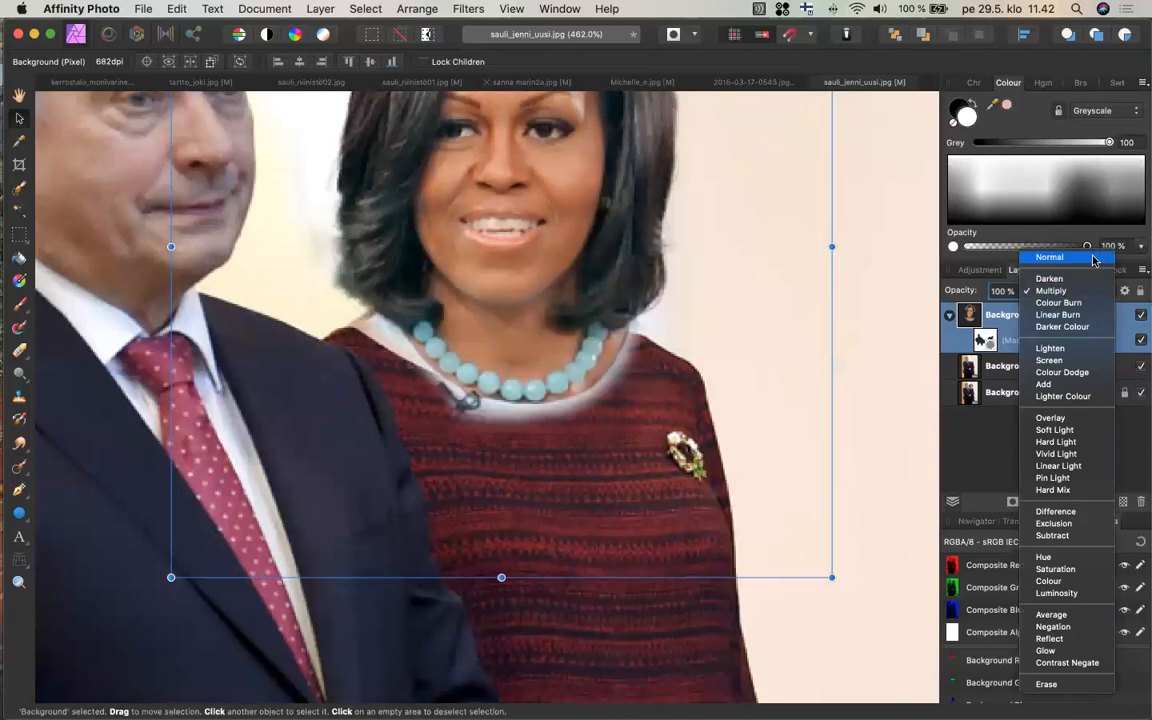
left_click(1094, 260)
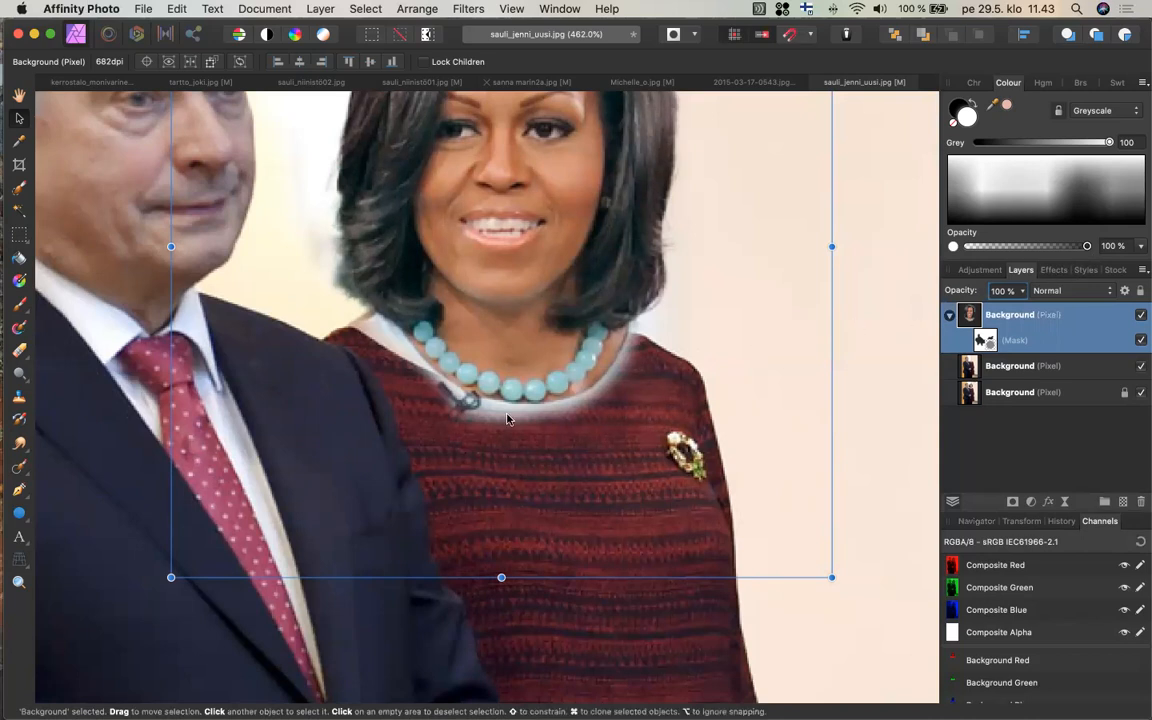
scroll(507, 418, "up", 3)
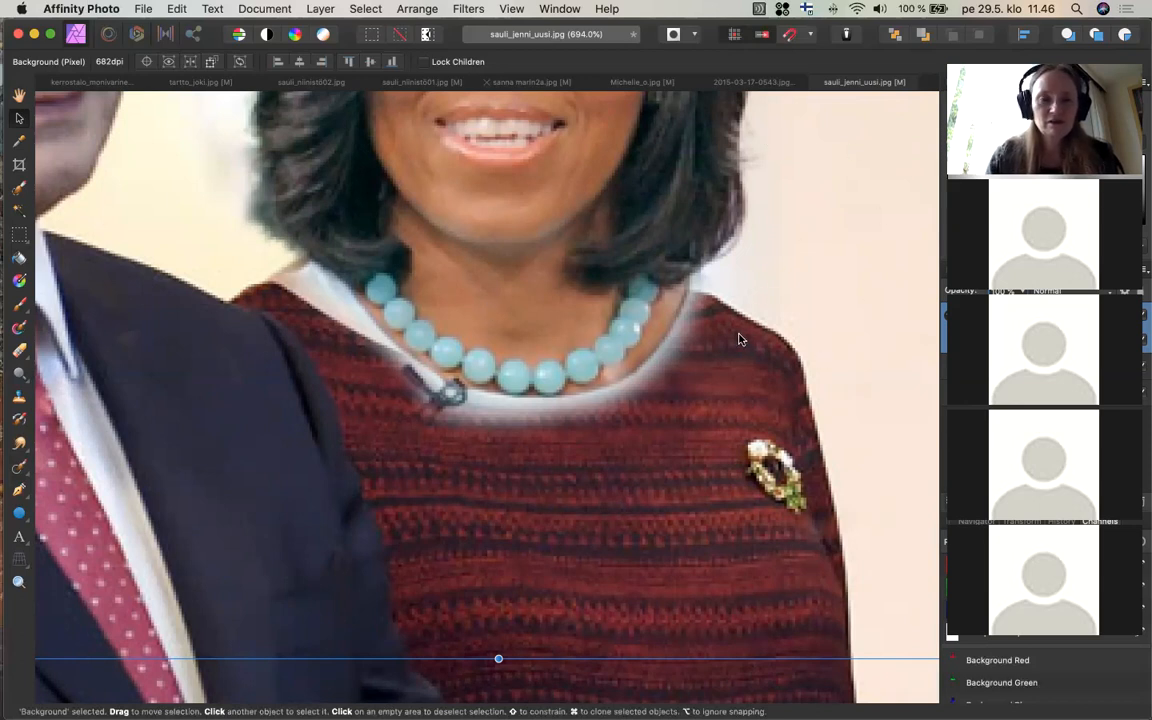
scroll(738, 339, "down", 2)
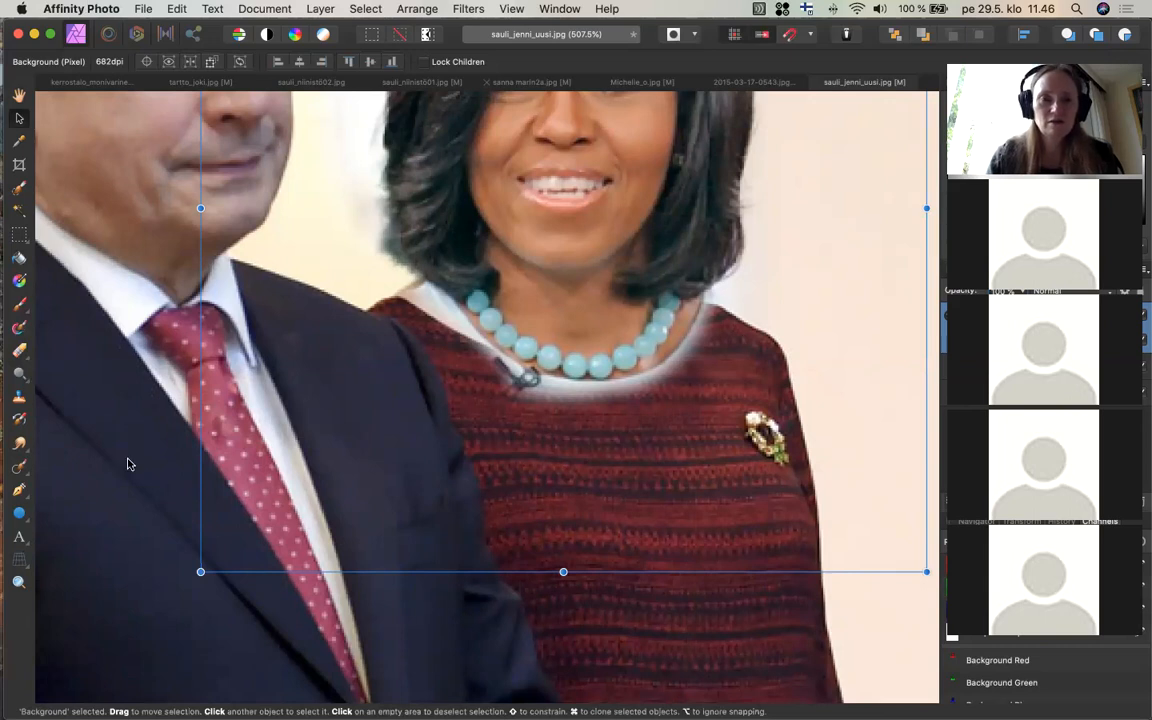
- Deselect the head layer and open sauli_ja_michelle.afphoto from the kuvat folder
left_click(88, 461)
key("super+s")
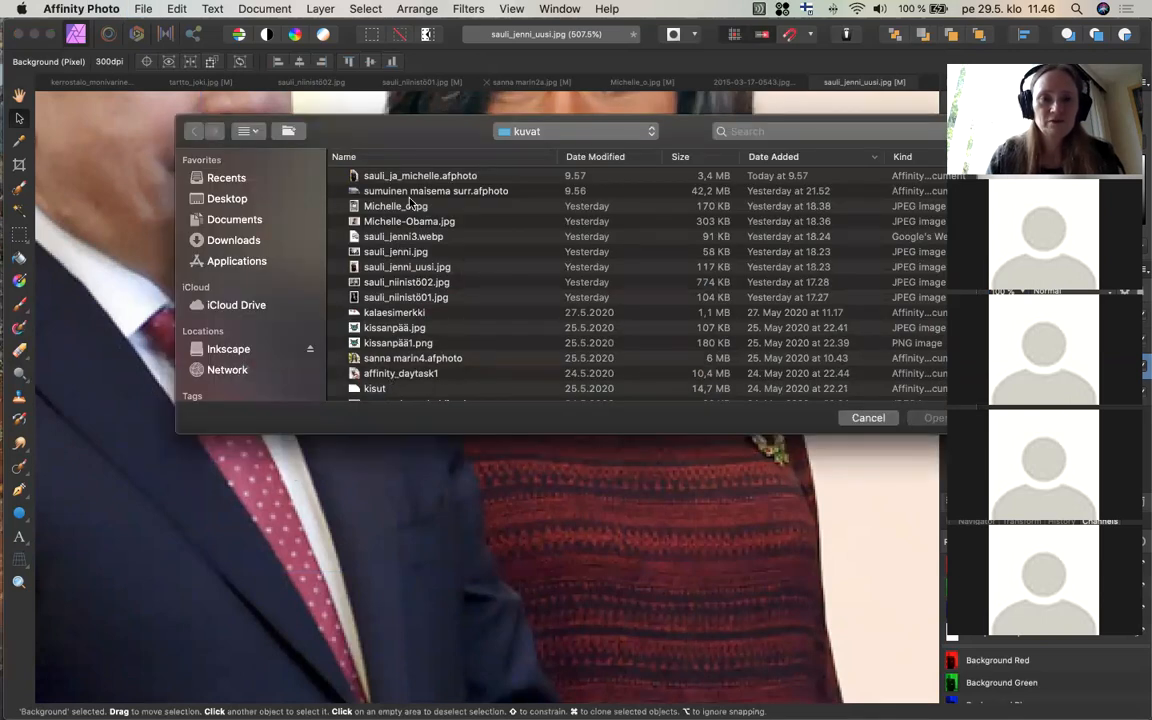
left_click(440, 176)
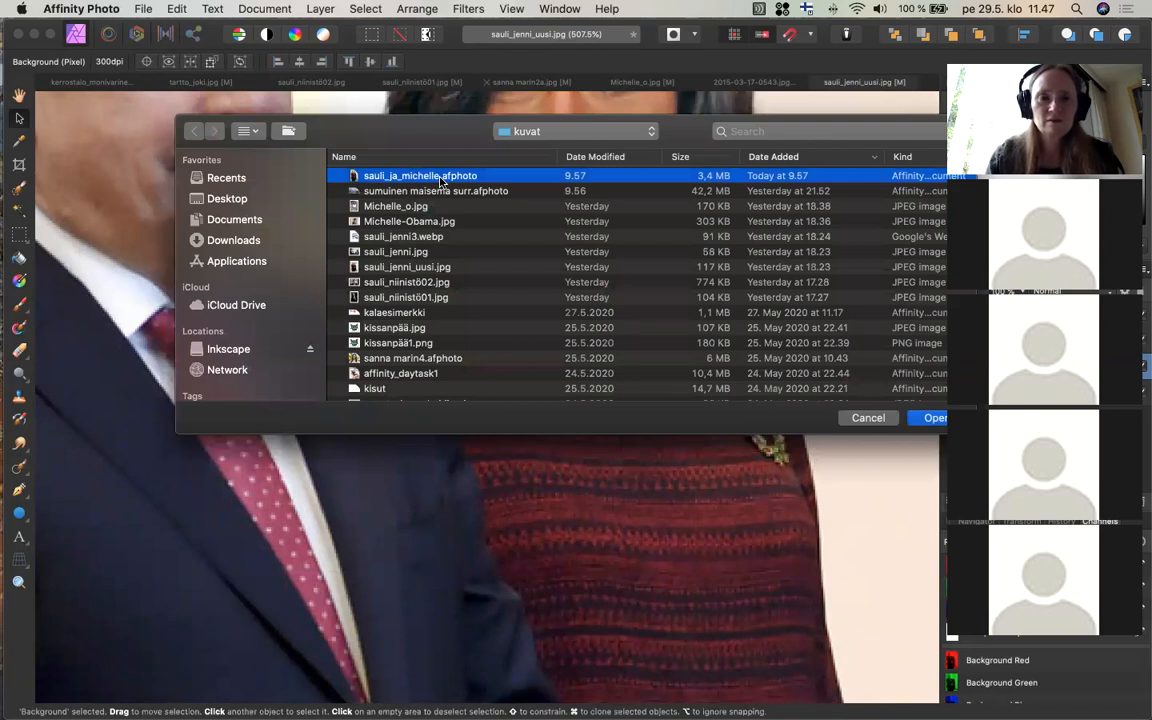
double_click(440, 181)
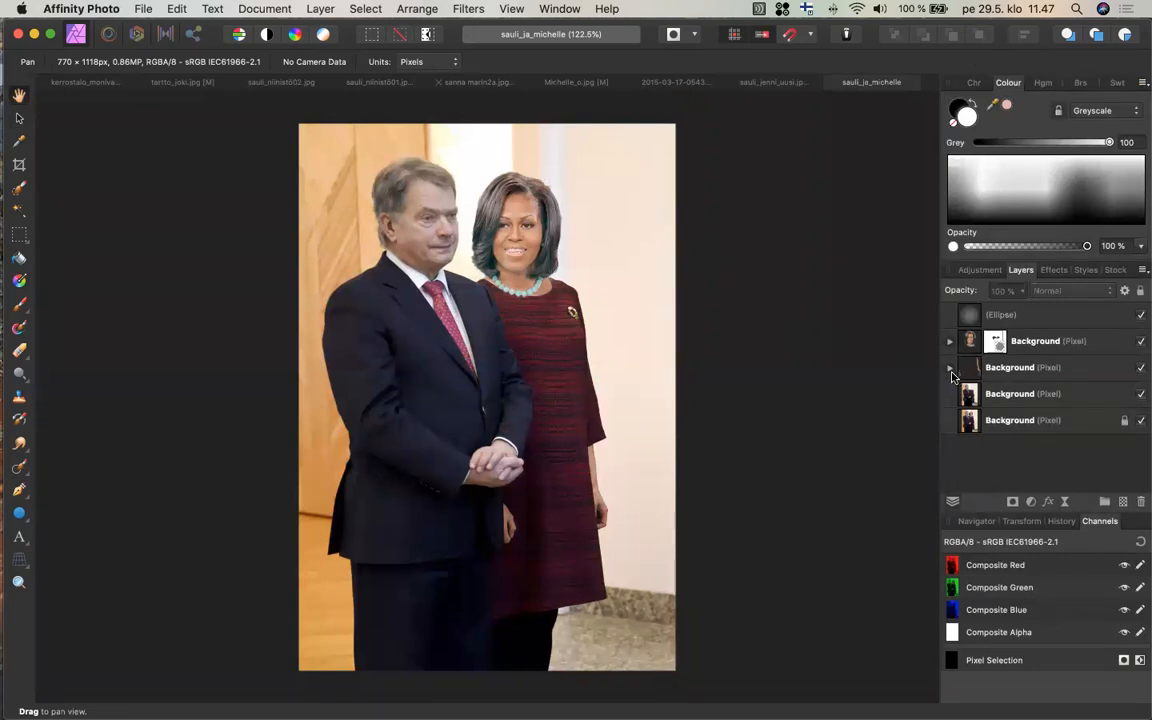
- Expand the third Background layer's Recolour adjustment and the head layer's Mask and Levels, then select the Mask
left_click(1052, 373)
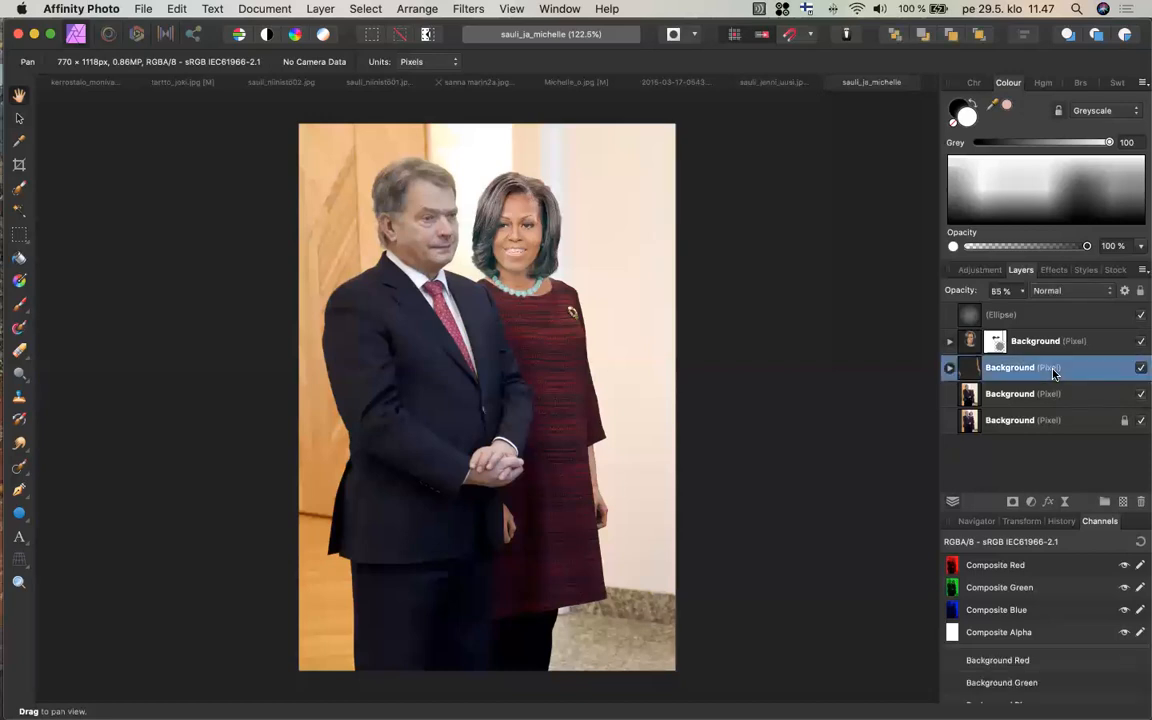
left_click(949, 369)
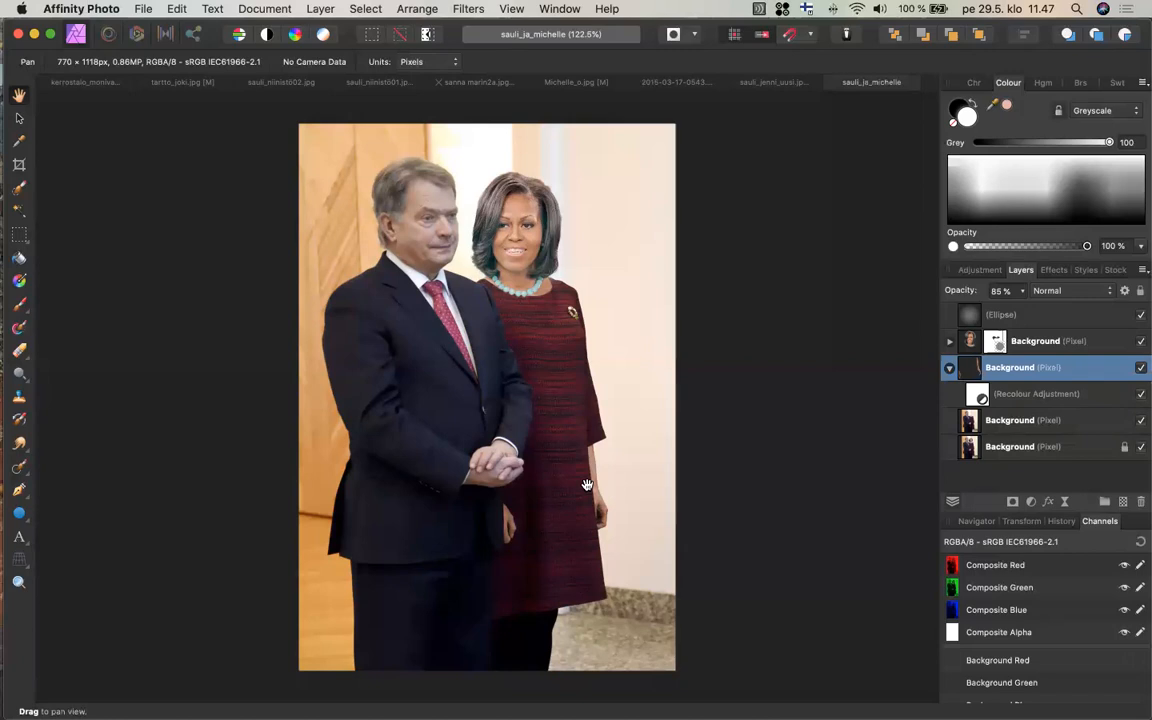
scroll(587, 485, "up", 3)
scroll(587, 485, "up", 2)
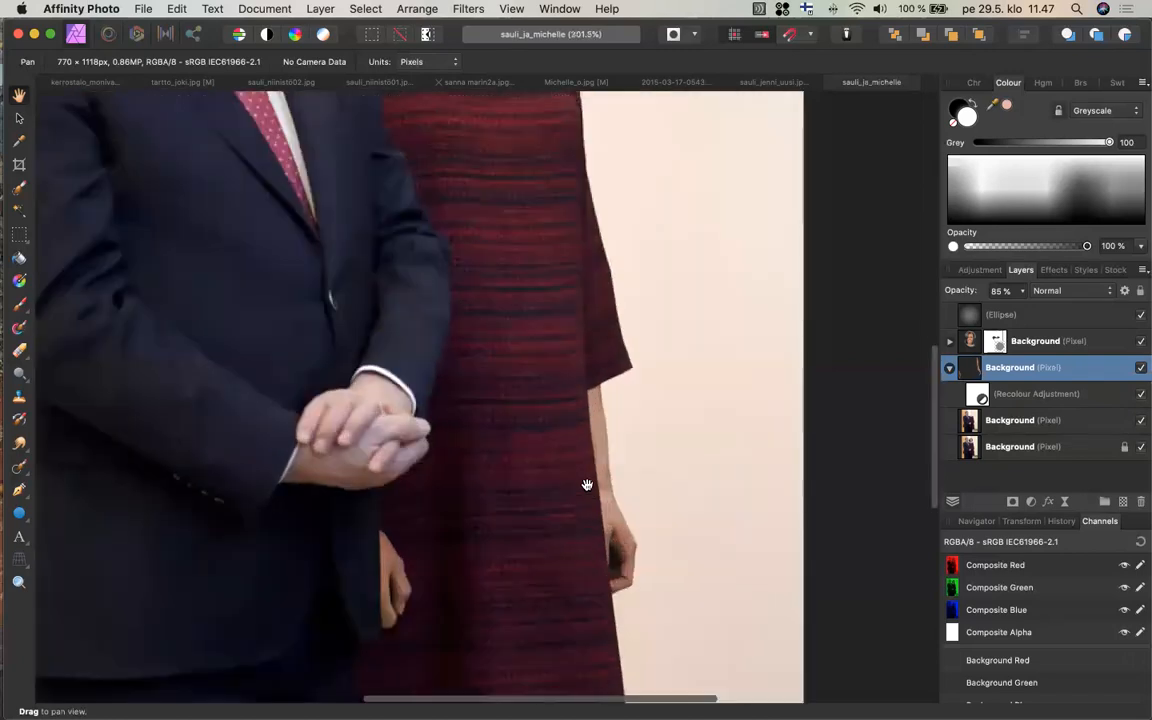
scroll(587, 485, "up", 2)
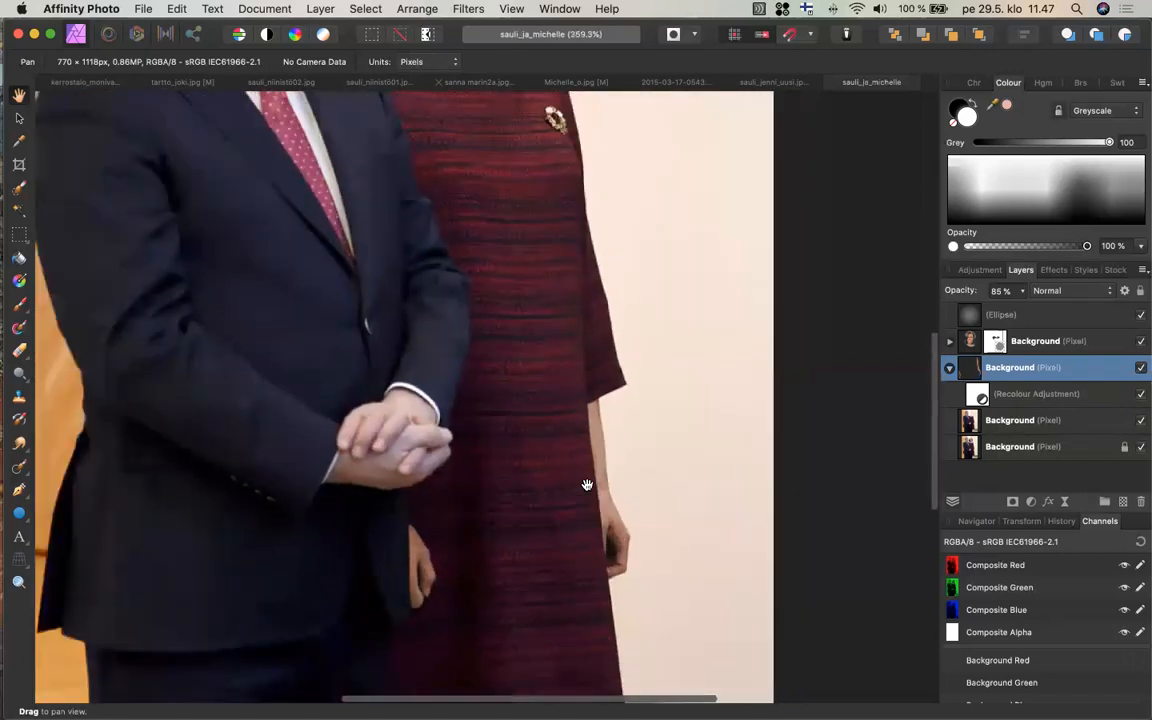
scroll(587, 485, "down", 3)
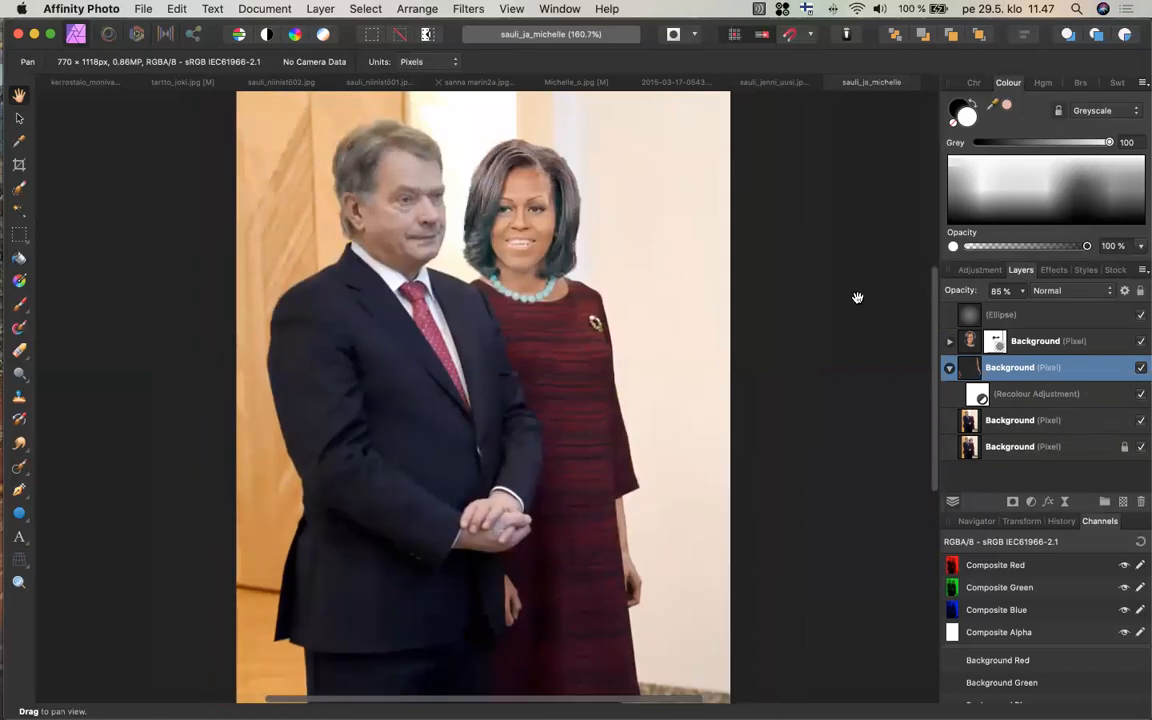
left_click(950, 342)
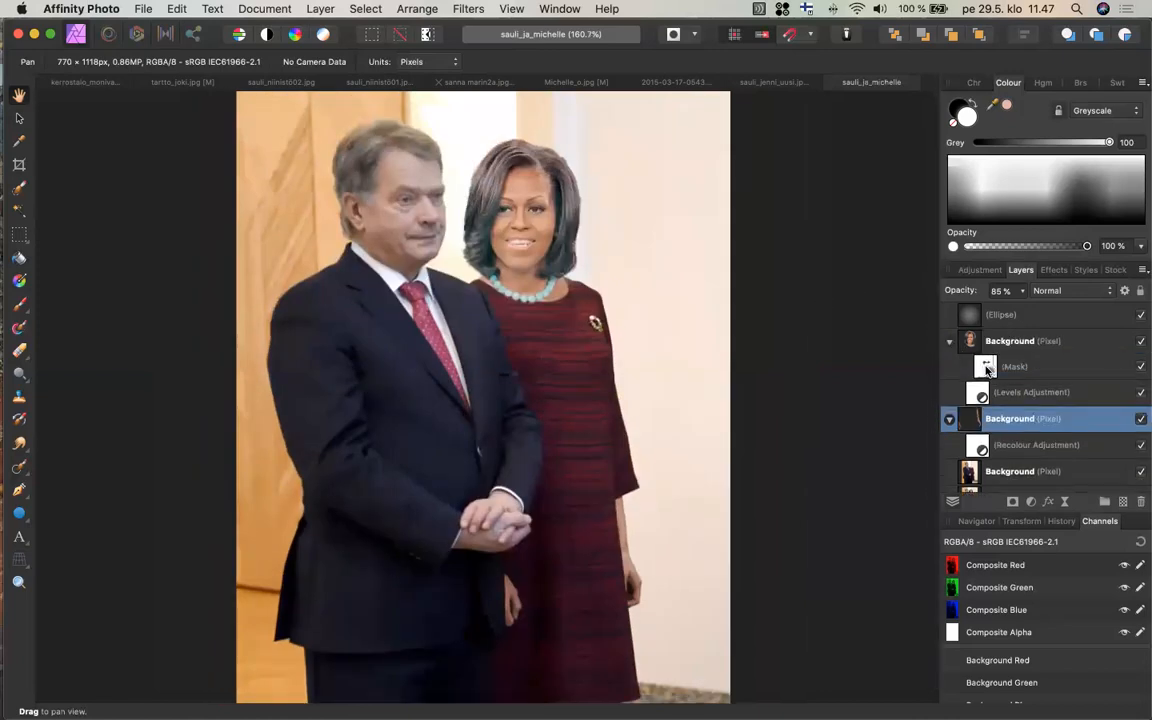
left_click(987, 369)
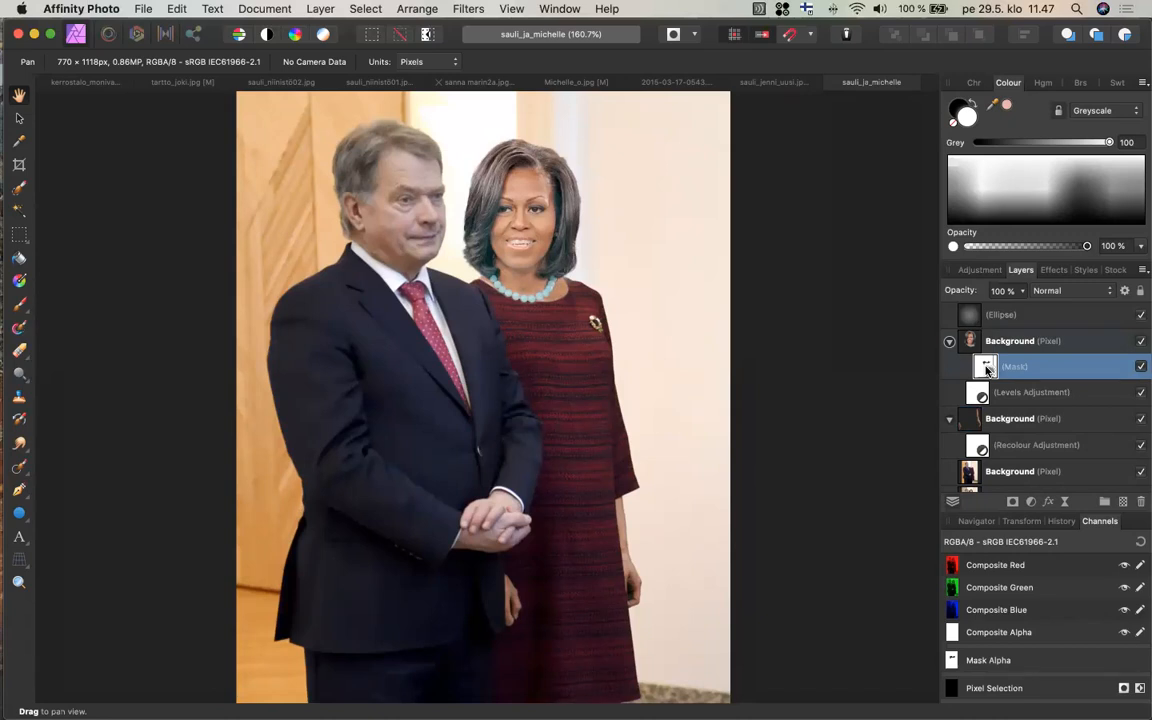
right_click(987, 369)
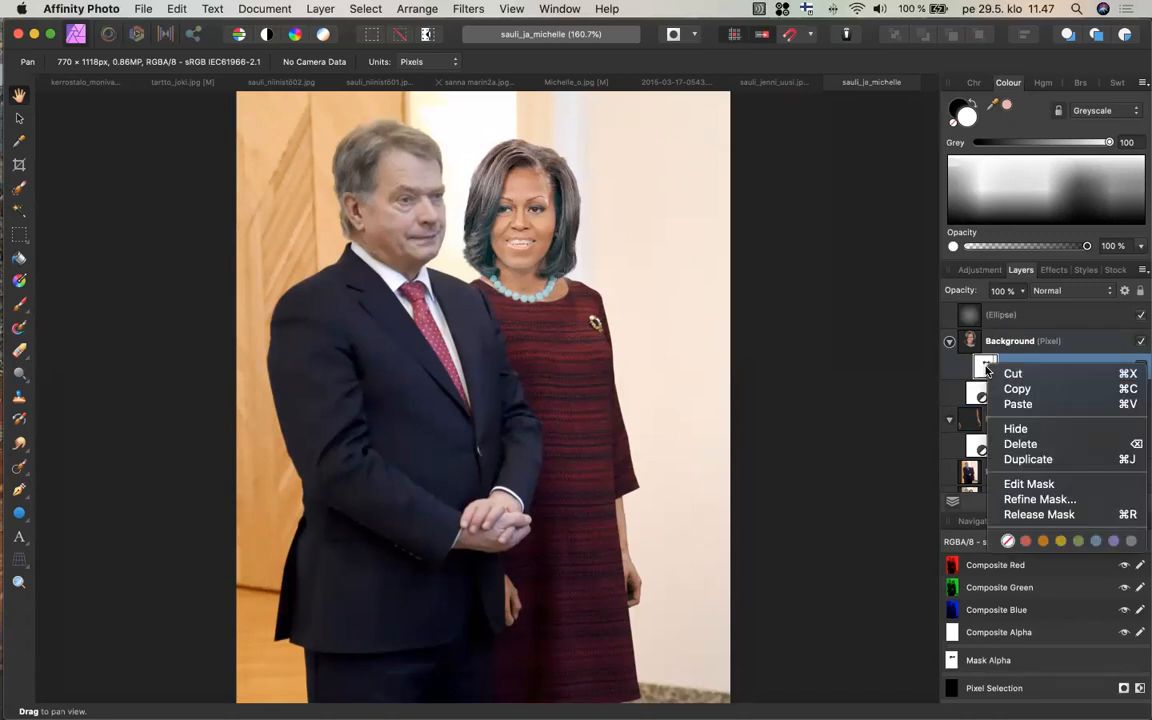
left_click(1019, 484)
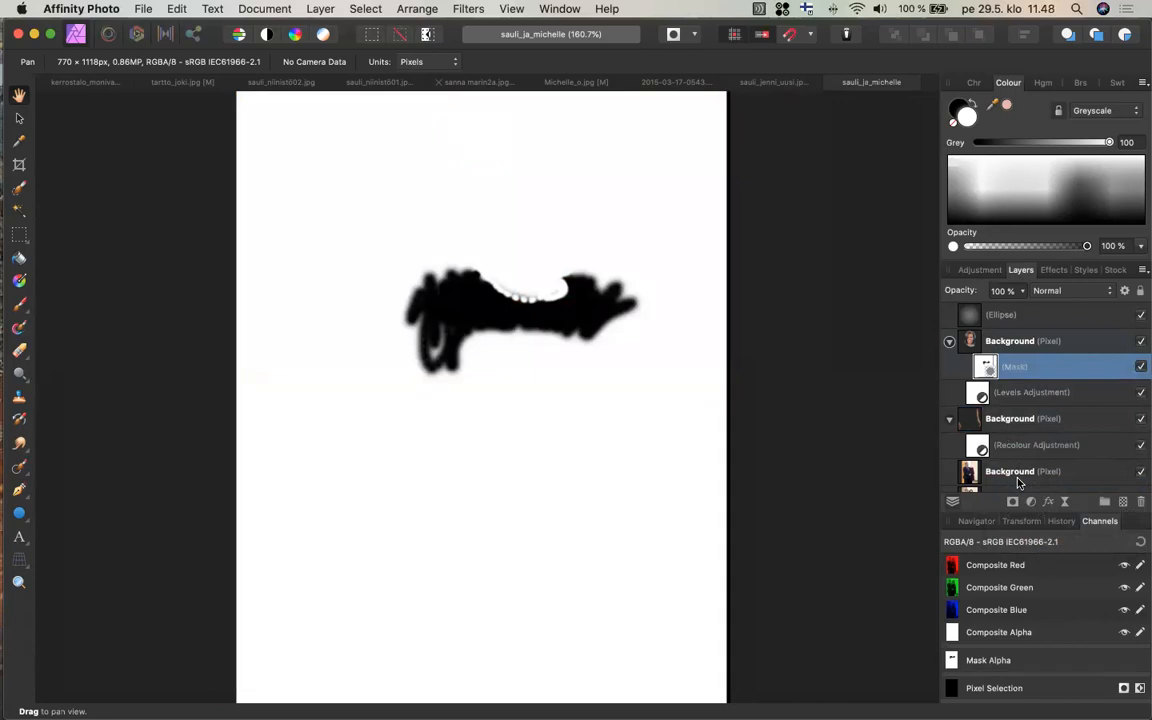
left_click(969, 348)
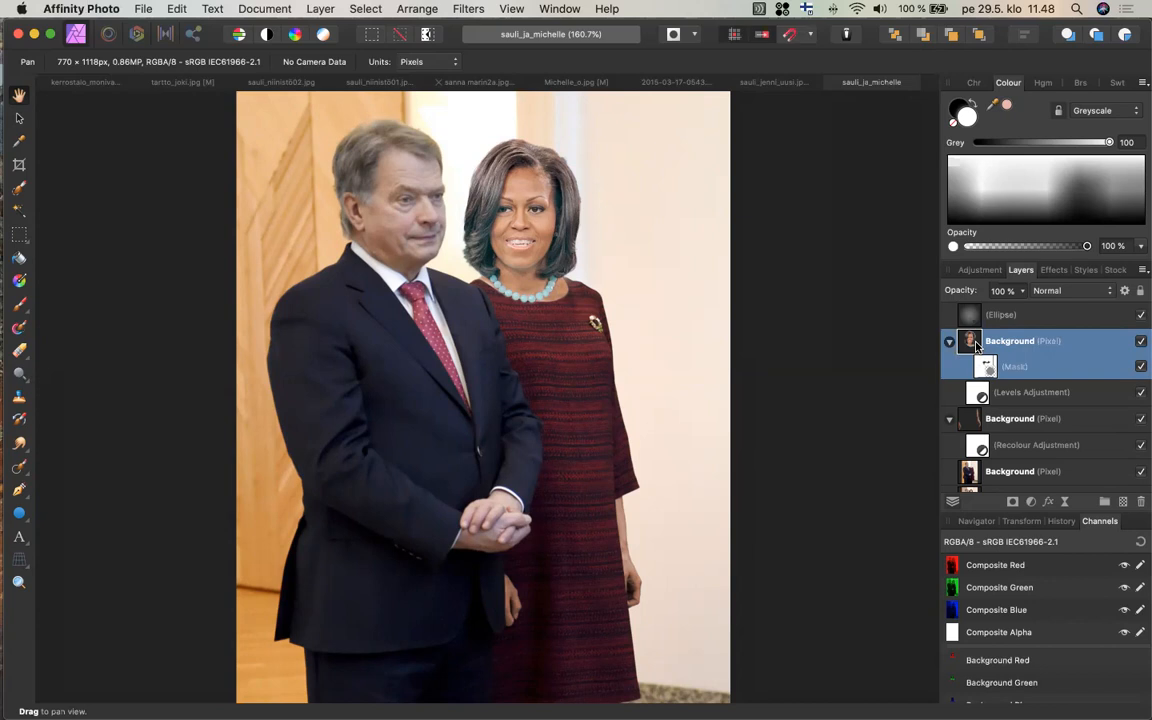
left_click(973, 395)
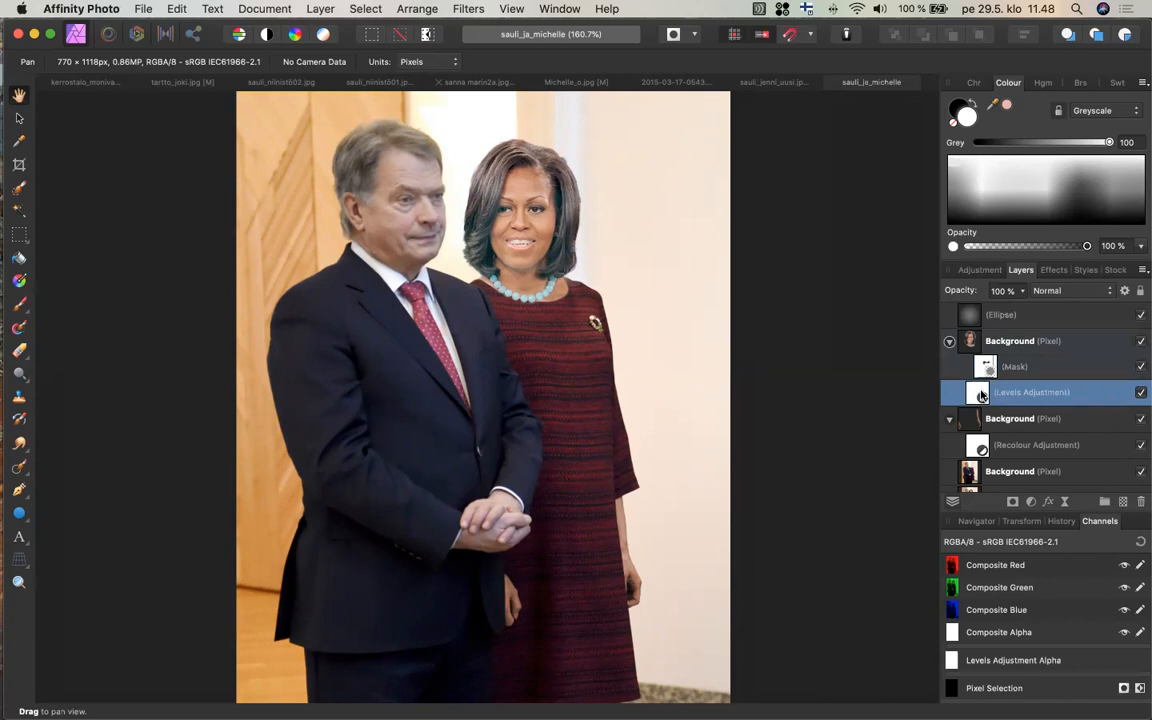
double_click(981, 395)
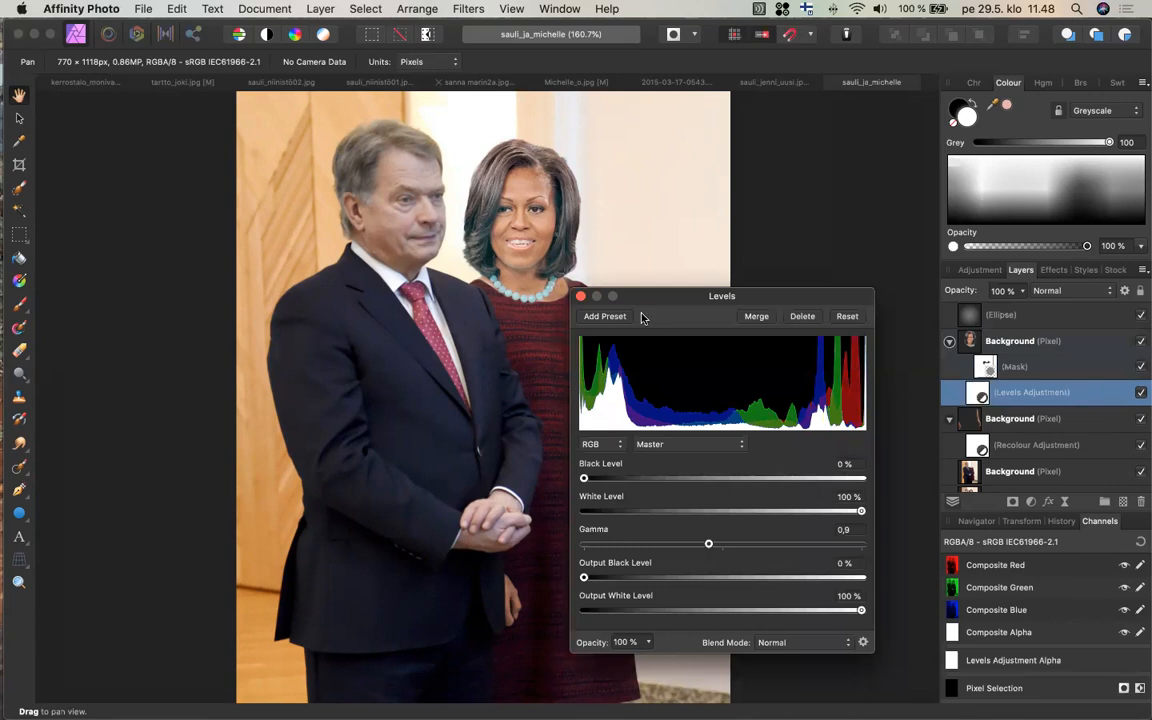
left_click_drag(658, 302, 712, 348)
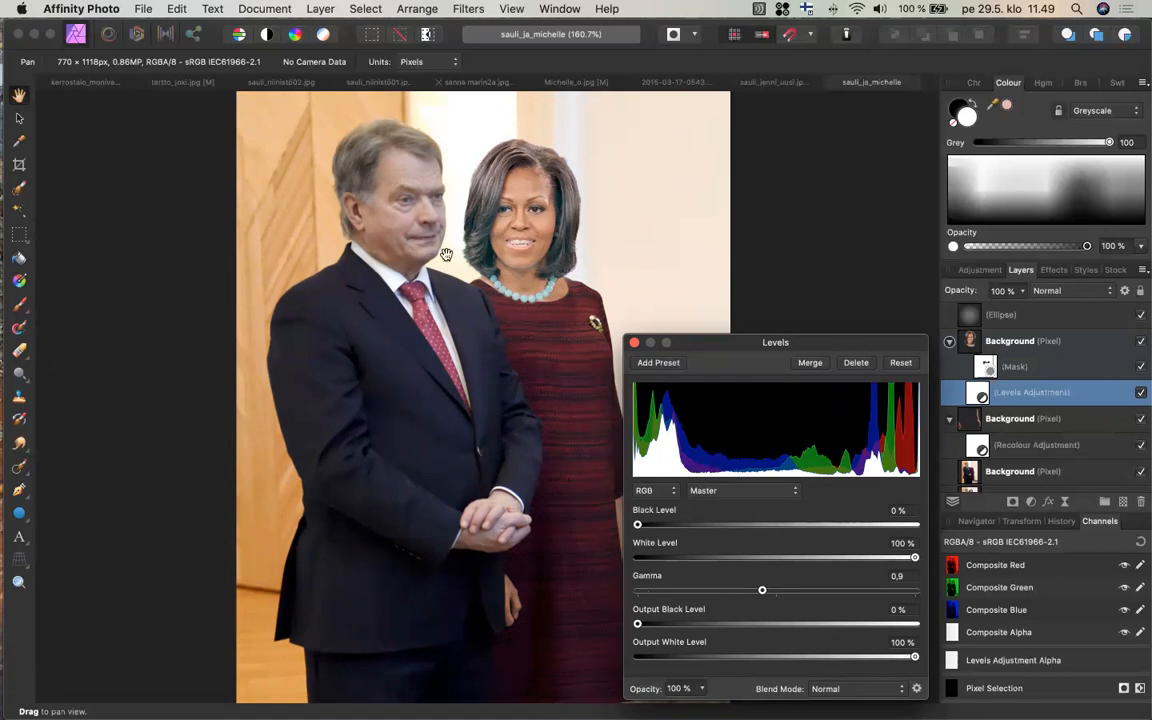
left_click(788, 491)
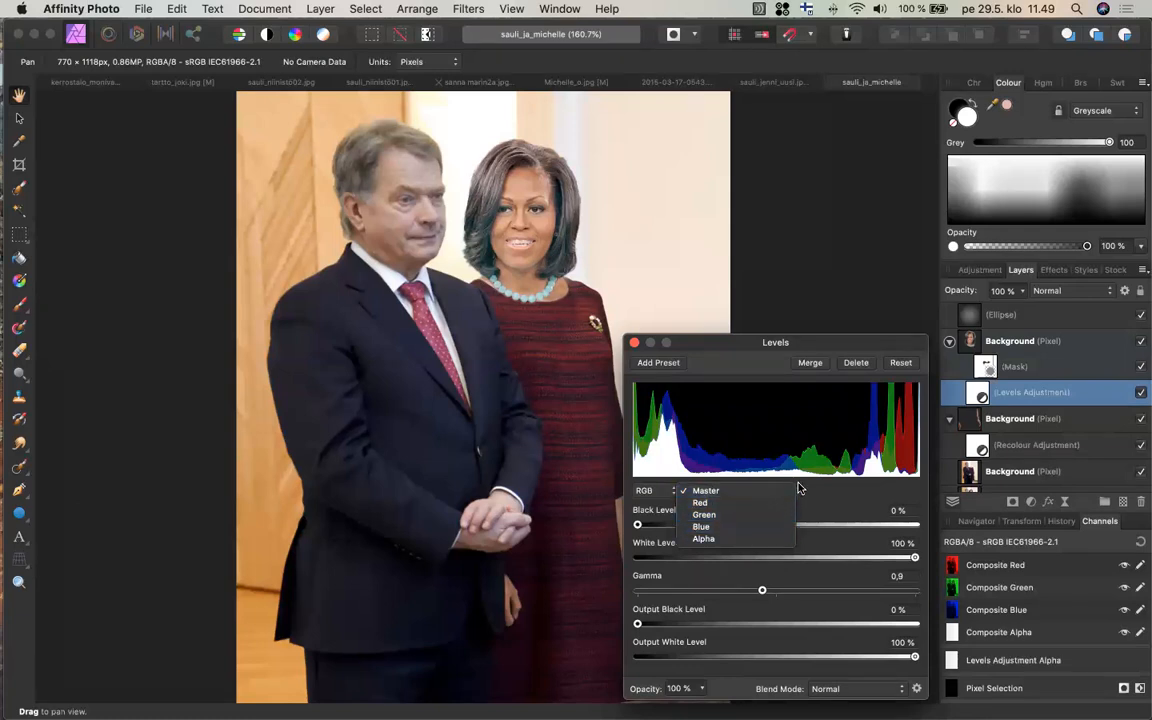
left_click(841, 498)
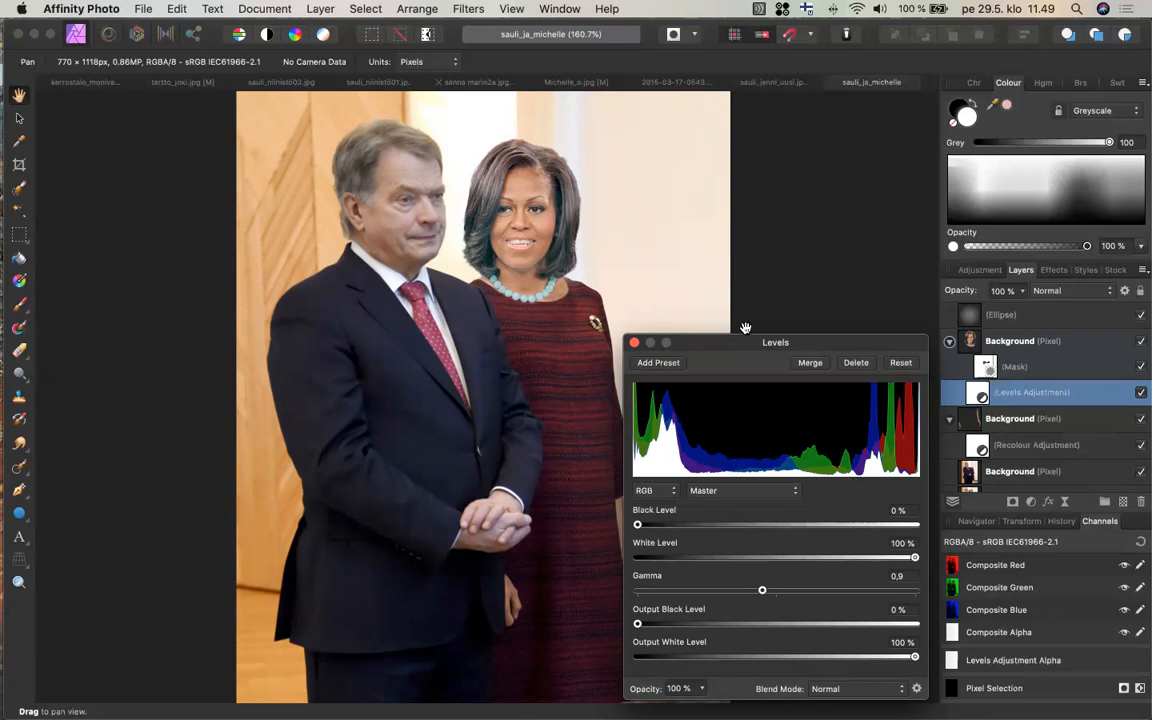
- Close Levels, then give the Ellipse vignette layer 37% opacity with Soft Light blending
left_click(634, 344)
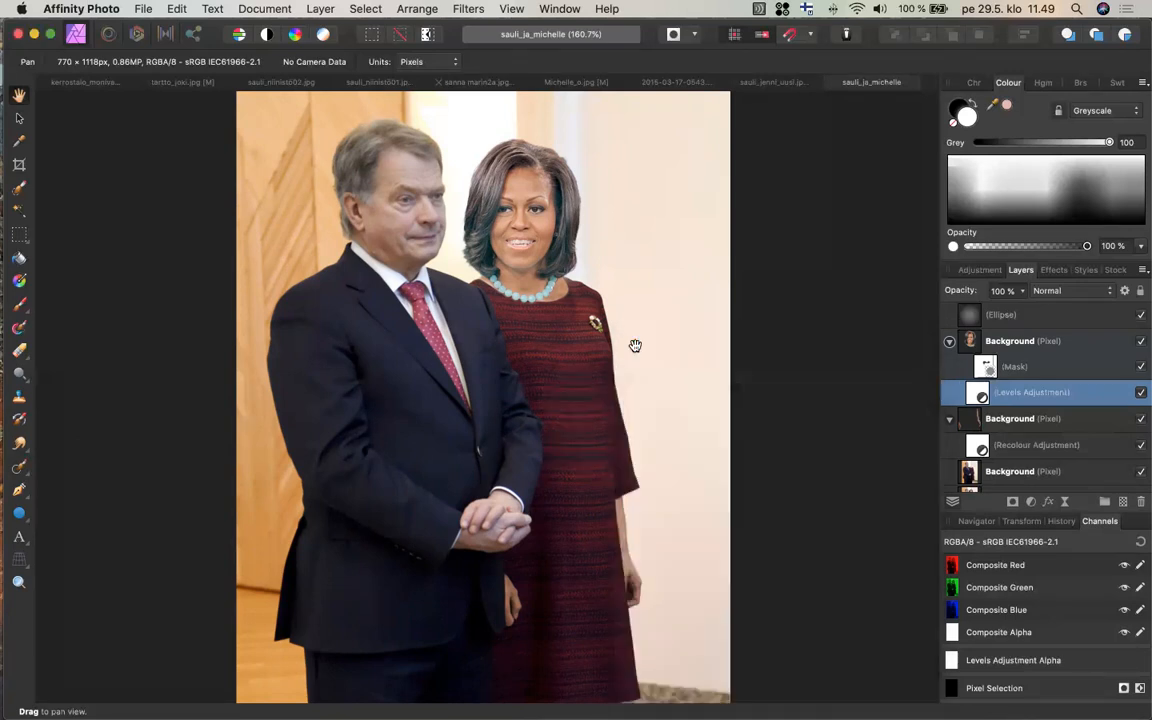
left_click(1054, 316)
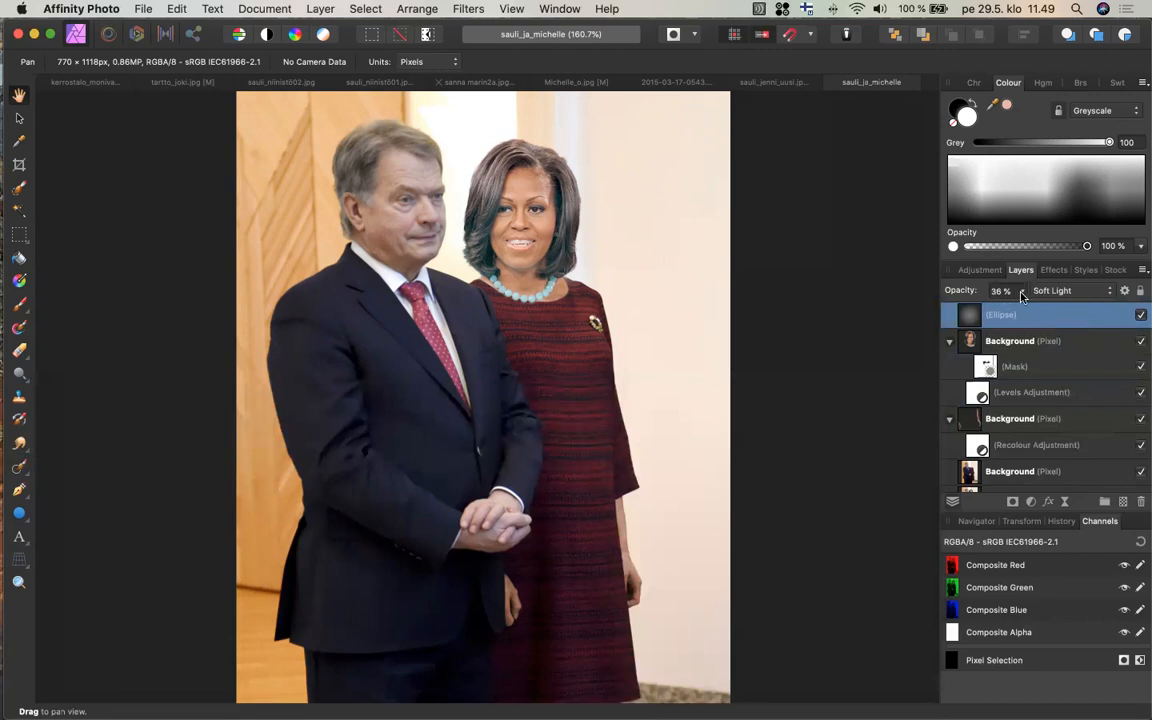
left_click(1021, 292)
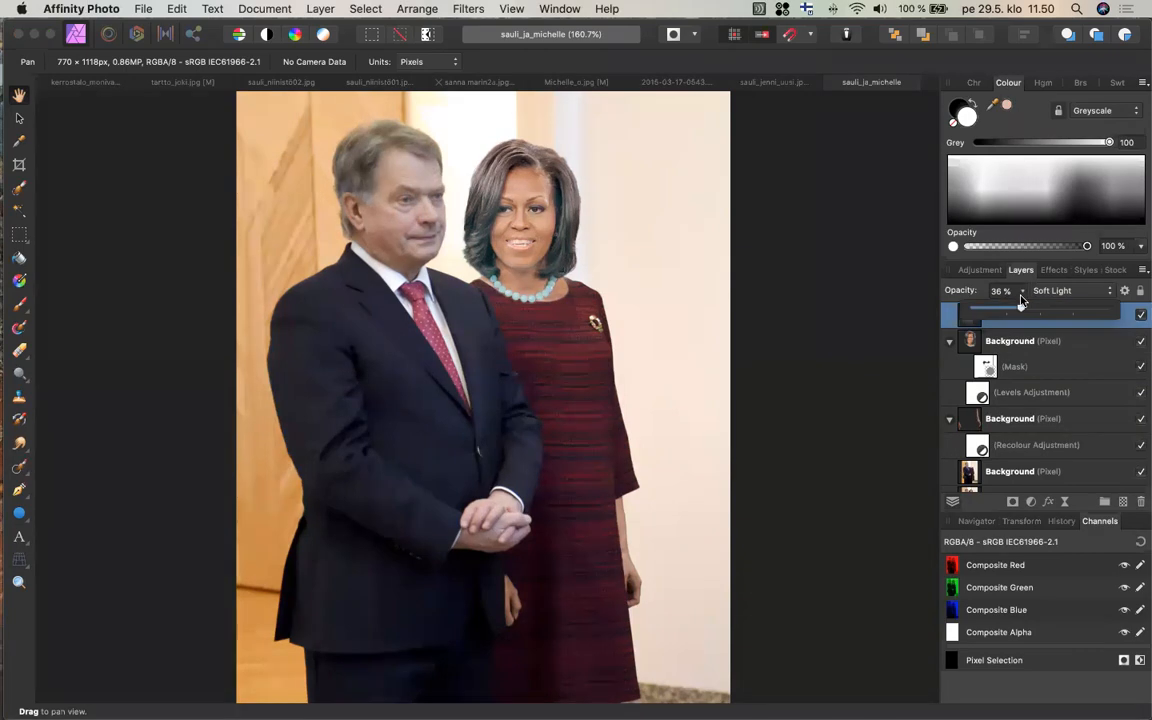
mouse_move(1021, 310)
left_mouse_down()
mouse_move(1111, 320)
mouse_move(1041, 322)
mouse_move(1136, 323)
mouse_move(1021, 310)
left_mouse_up()
left_click(1068, 291)
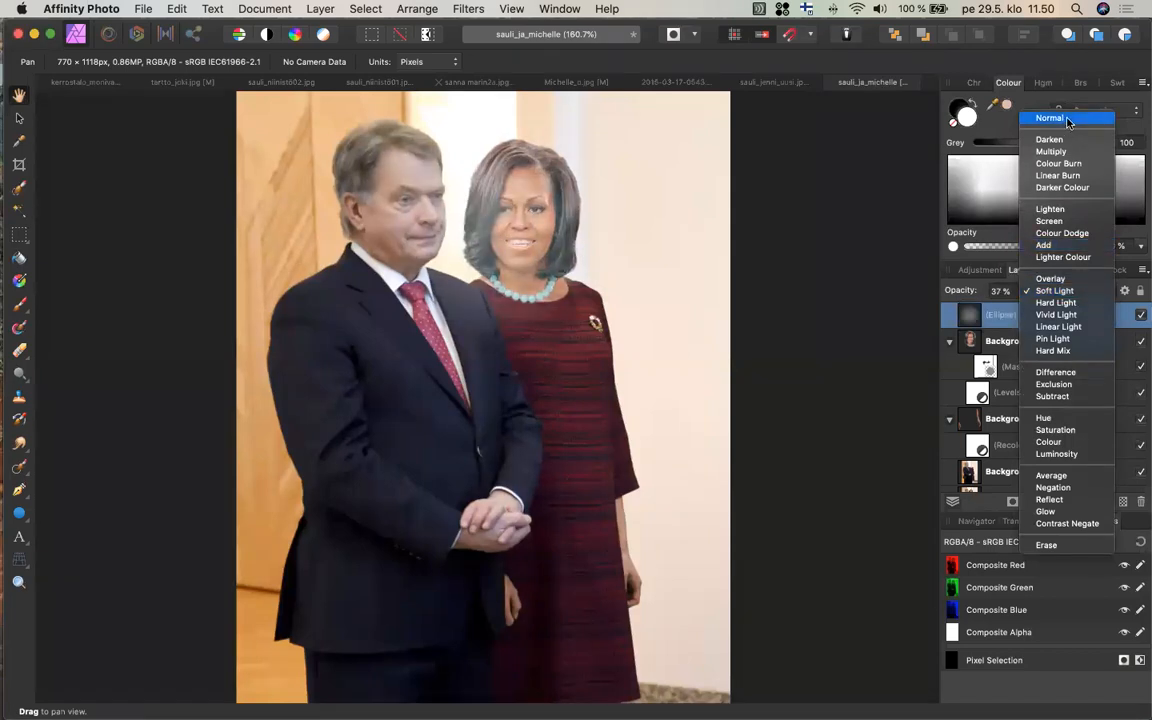
left_click(1069, 290)
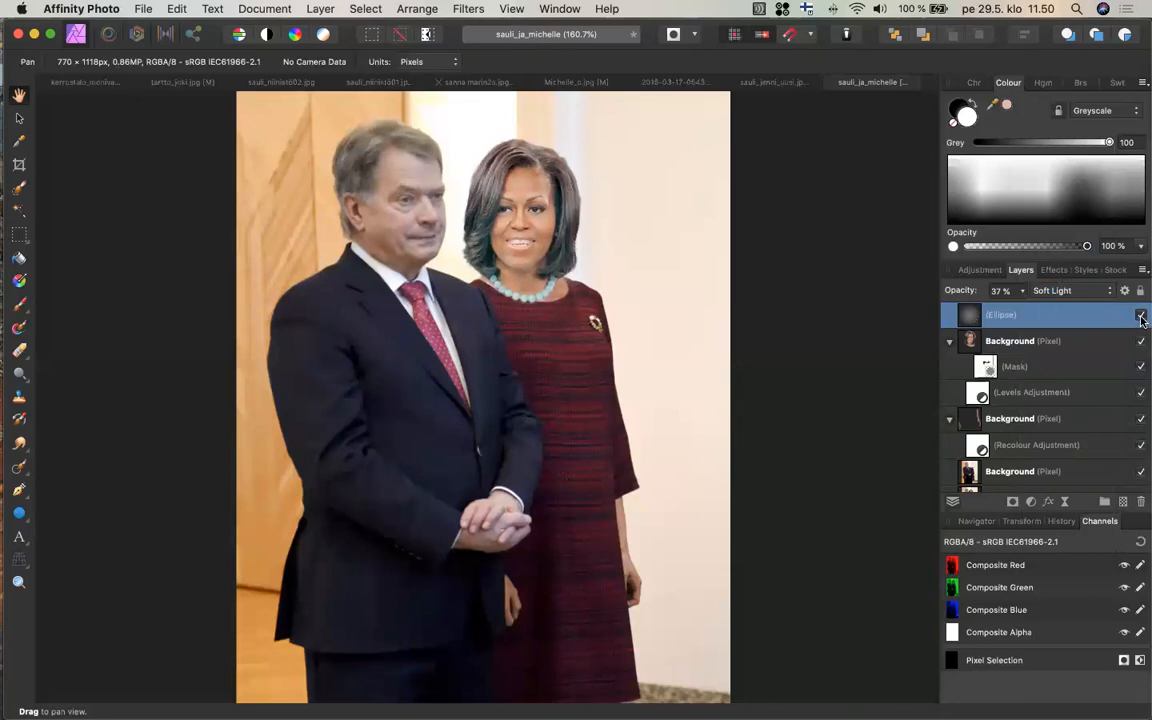
- Turn off the Ellipse vignette layer's visibility and select the woman's head layer
left_click(1141, 315)
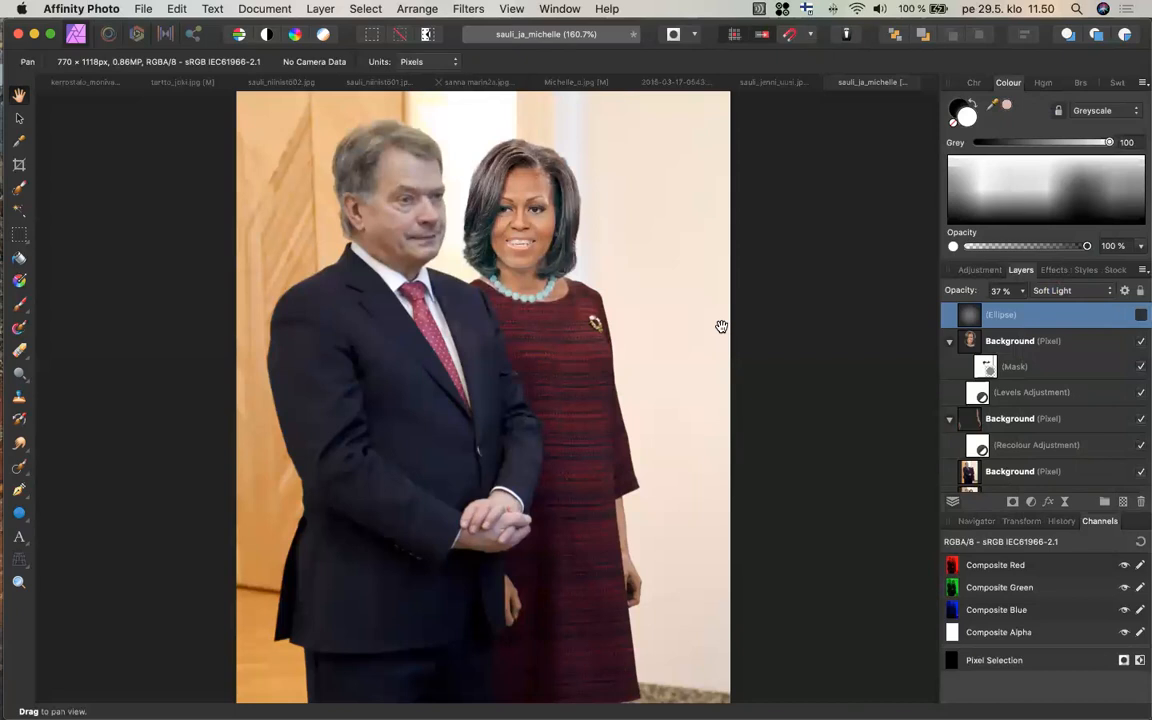
left_click(1020, 344)
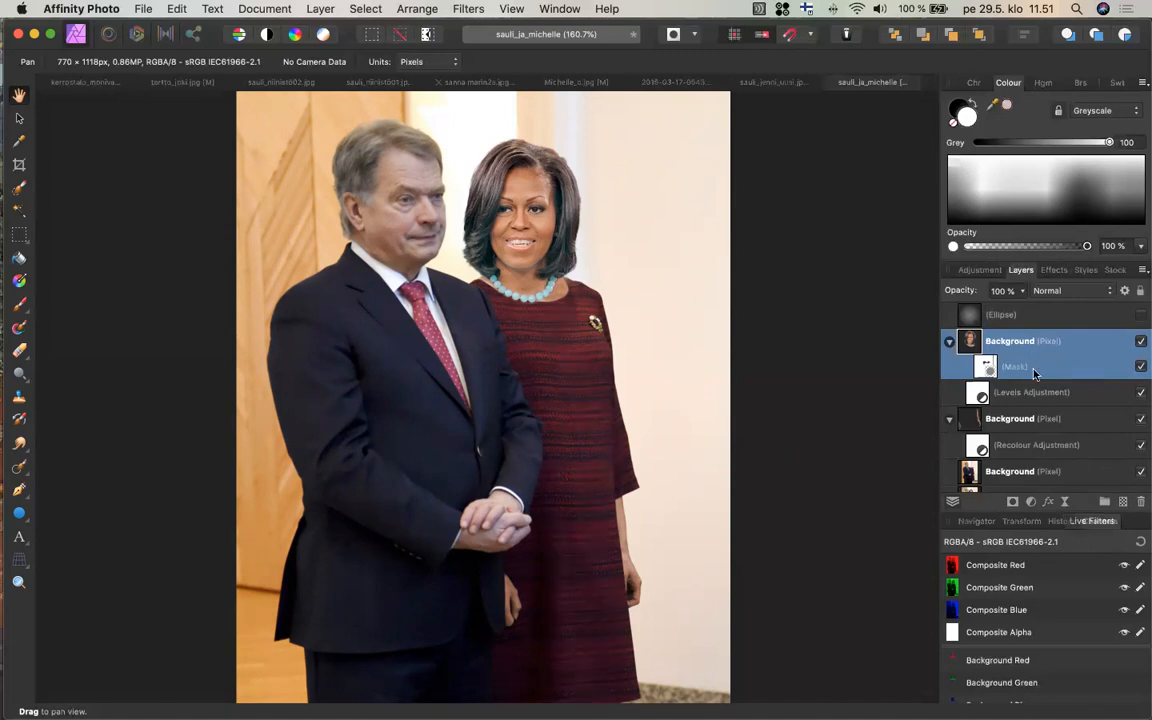
- Add a Lighting live filter with a spot light to the woman's head layer
left_click(1066, 502)
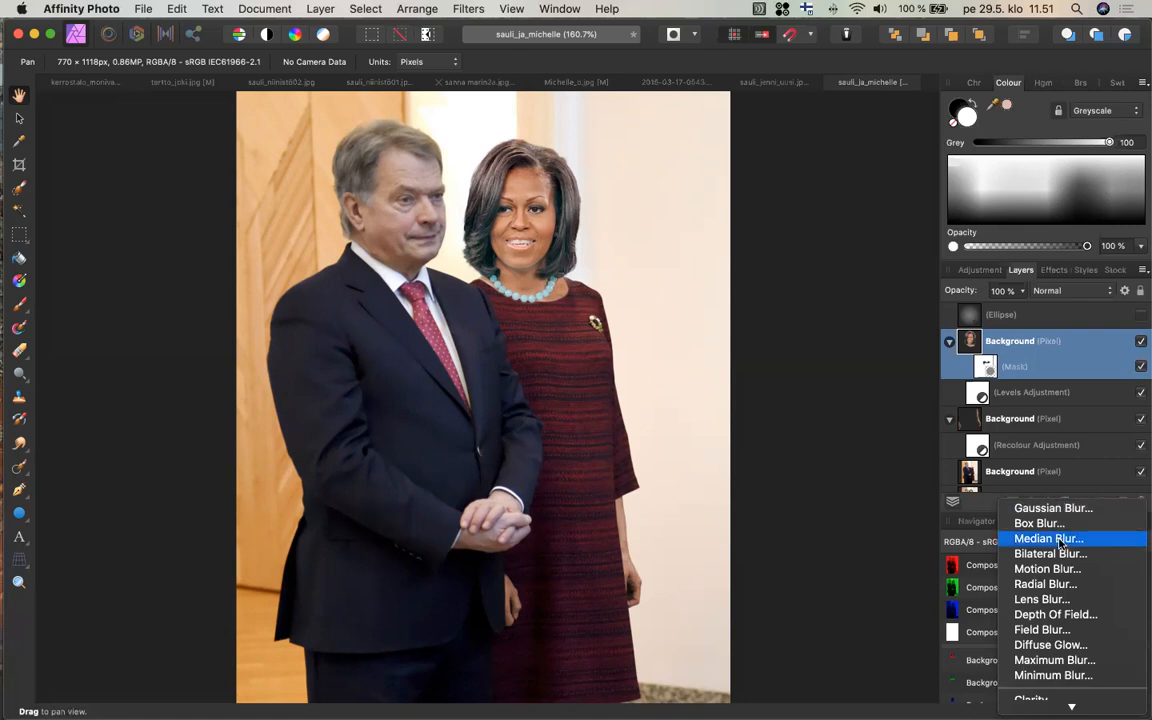
mouse_move(1072, 708)
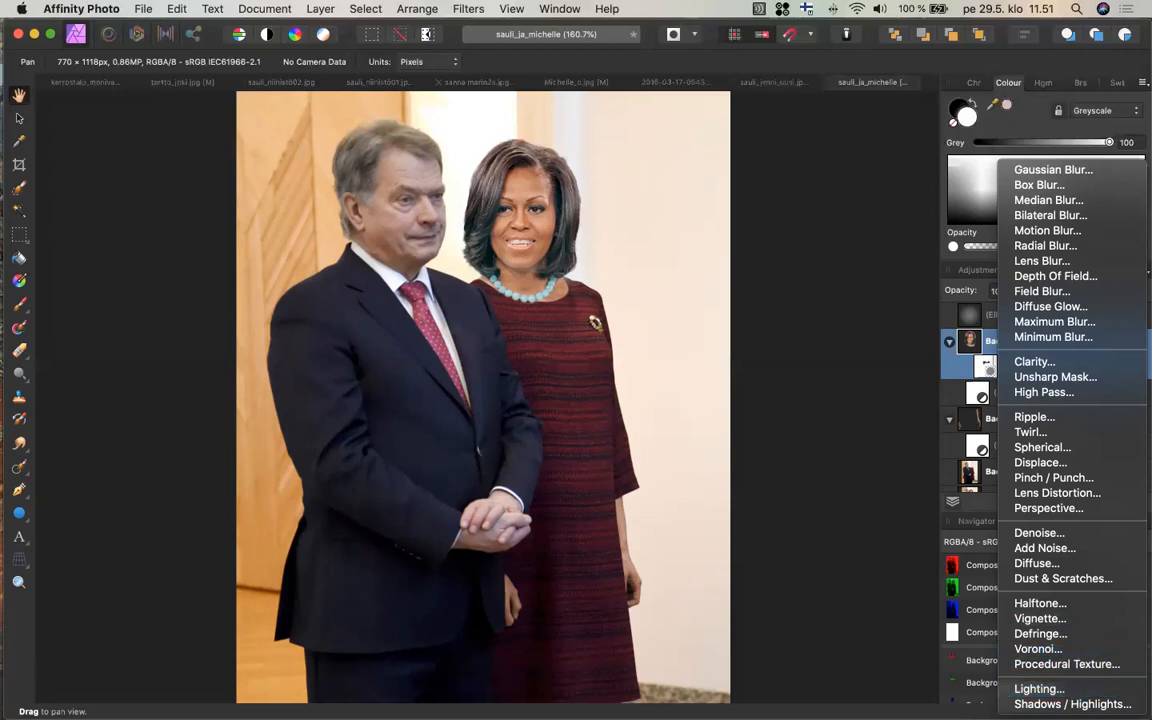
left_click(1062, 690)
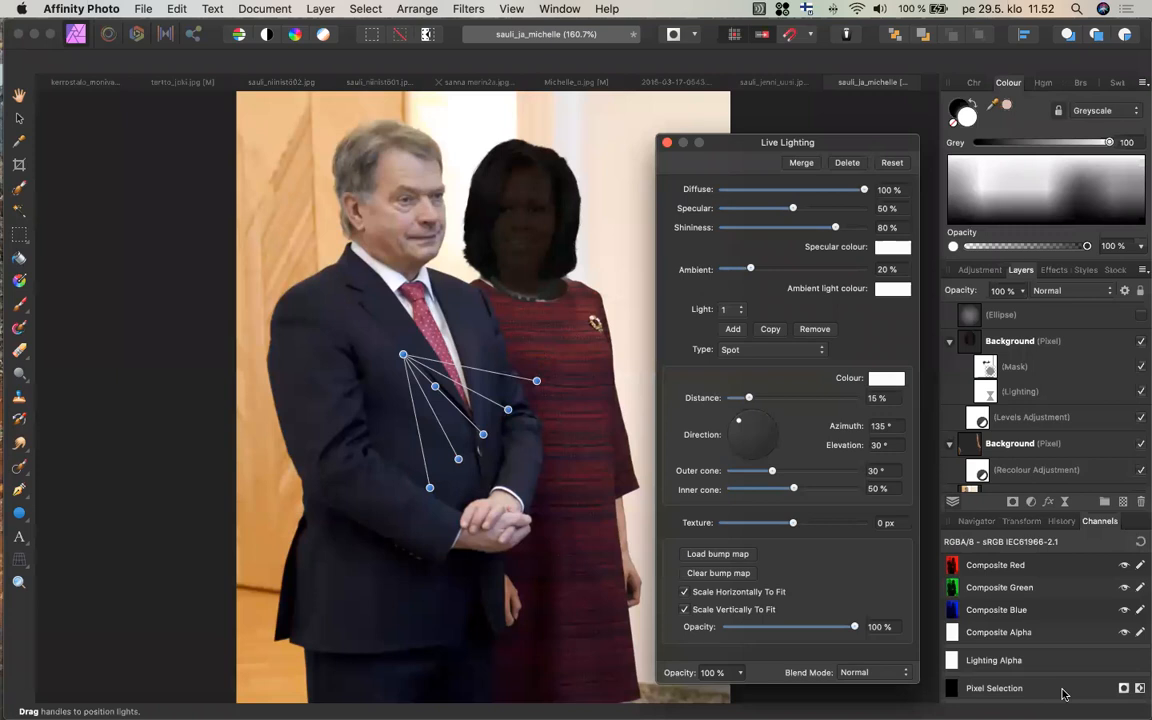
- Move the Live Lighting spot light's origin up toward the woman's head and face
left_click(403, 356)
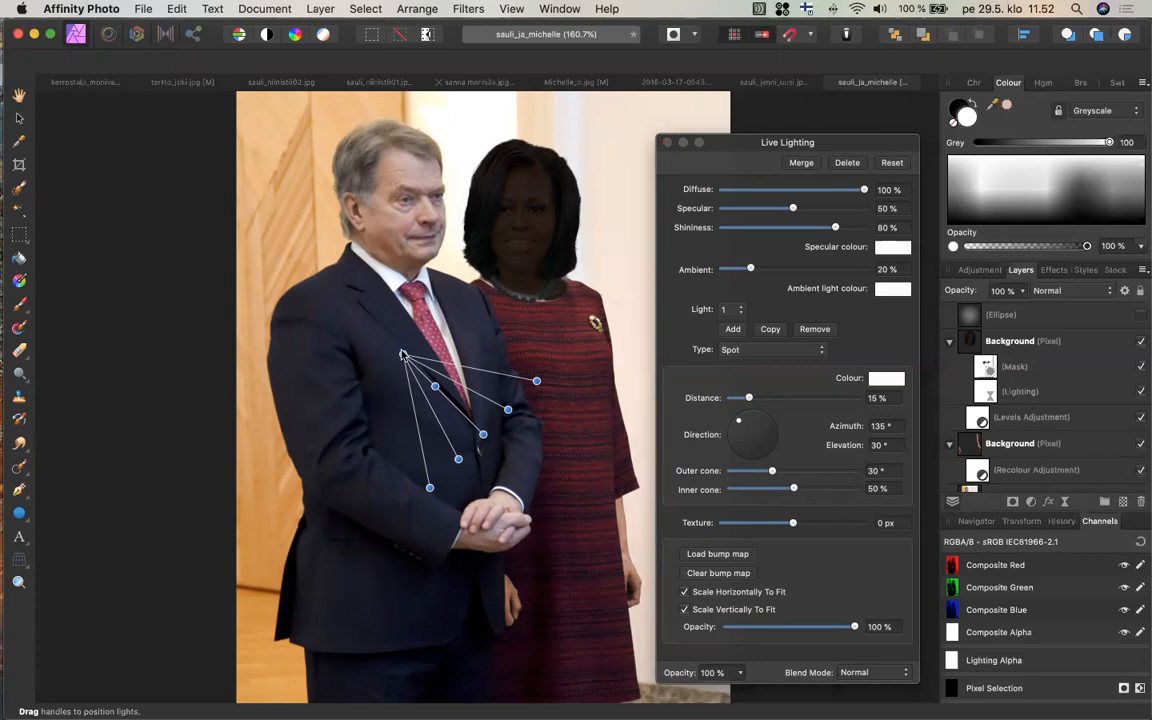
left_click_drag(403, 356, 403, 346)
left_click_drag(435, 245, 527, 236)
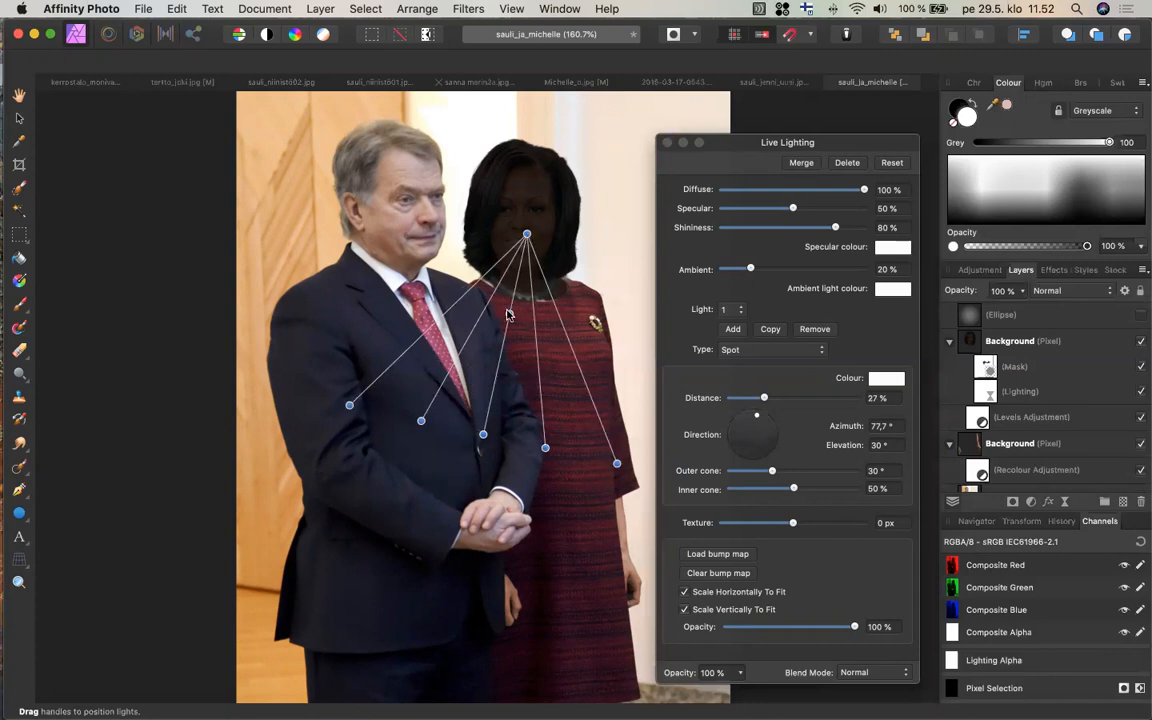
left_click_drag(510, 310, 516, 304)
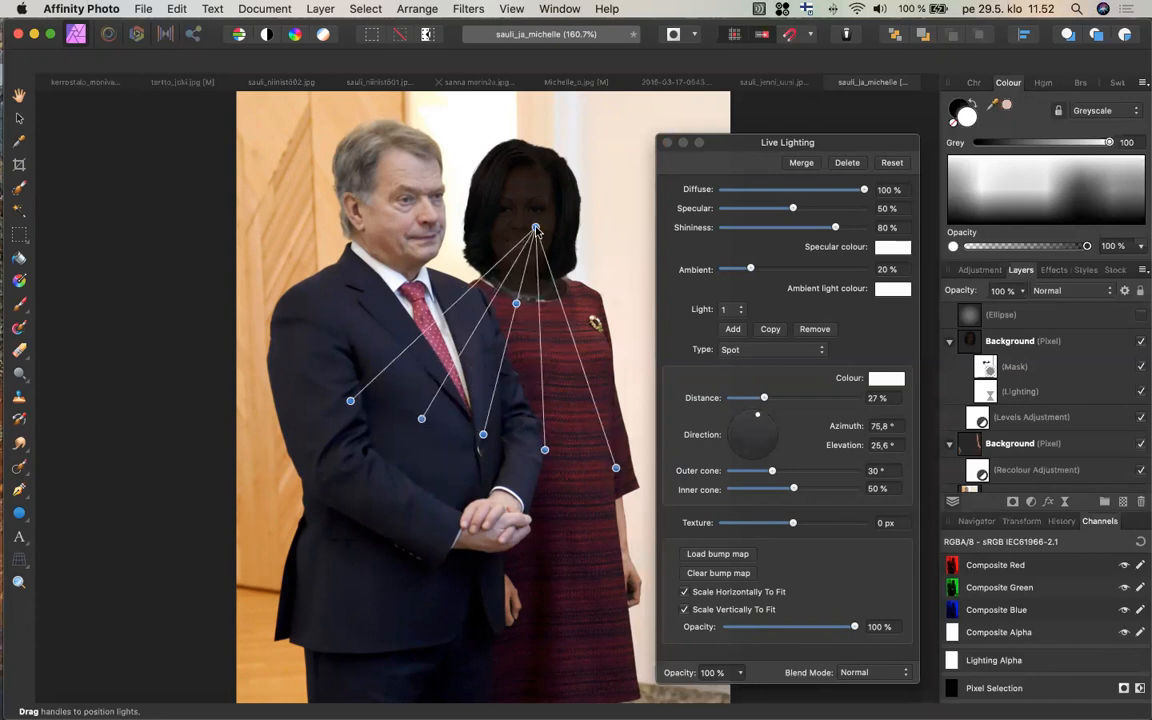
left_click_drag(588, 112, 584, 125)
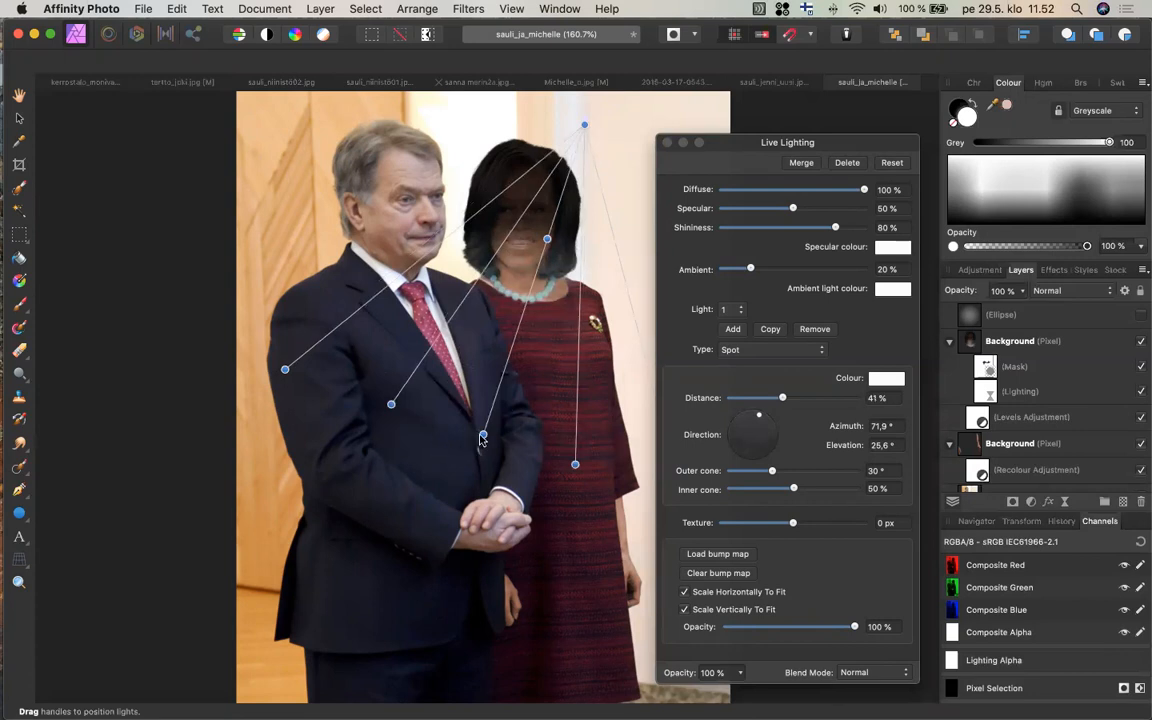
mouse_move(483, 434)
left_mouse_down()
mouse_move(490, 358)
mouse_move(489, 419)
left_mouse_up()
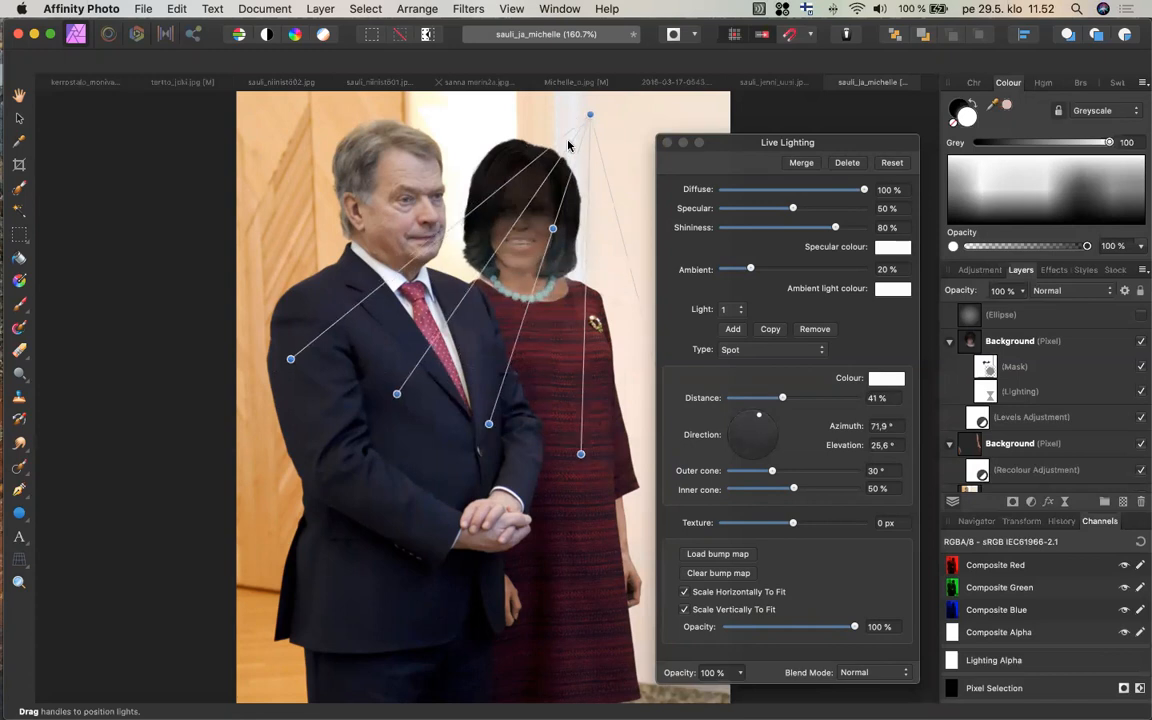
scroll(567, 146, "down", 2)
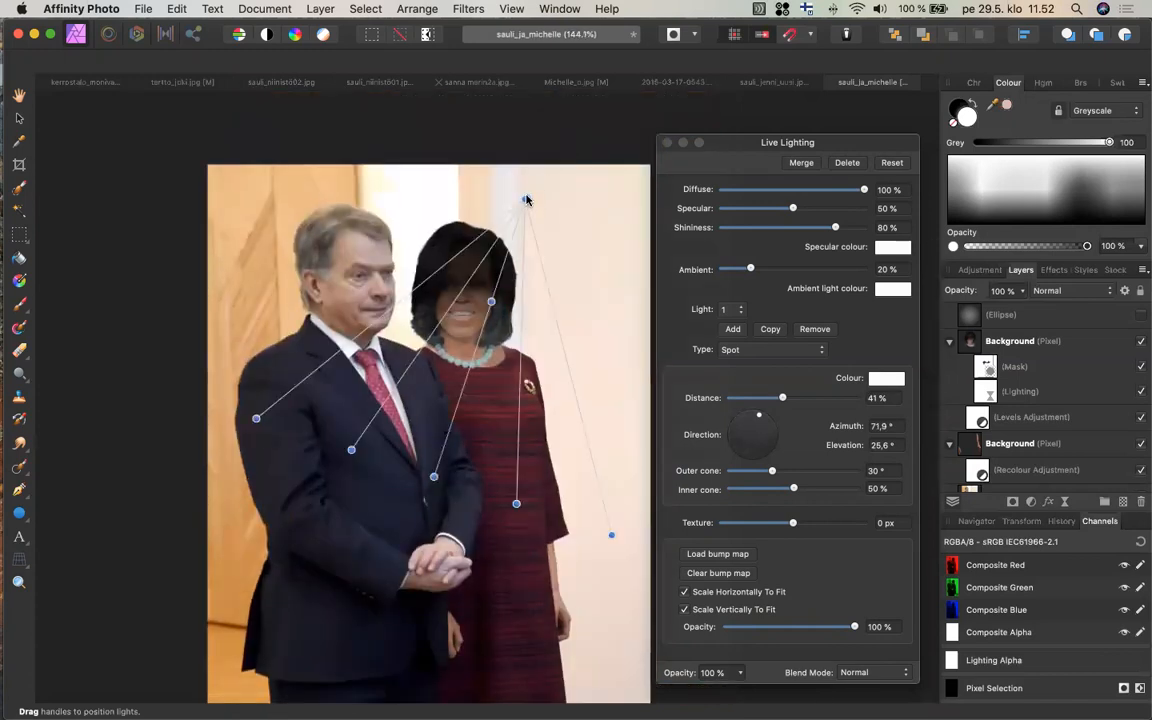
- Re-aim the spot down from above onto her face at 92,4° azimuth, 26,9° elevation, then close the settings
left_click_drag(524, 200, 474, 94)
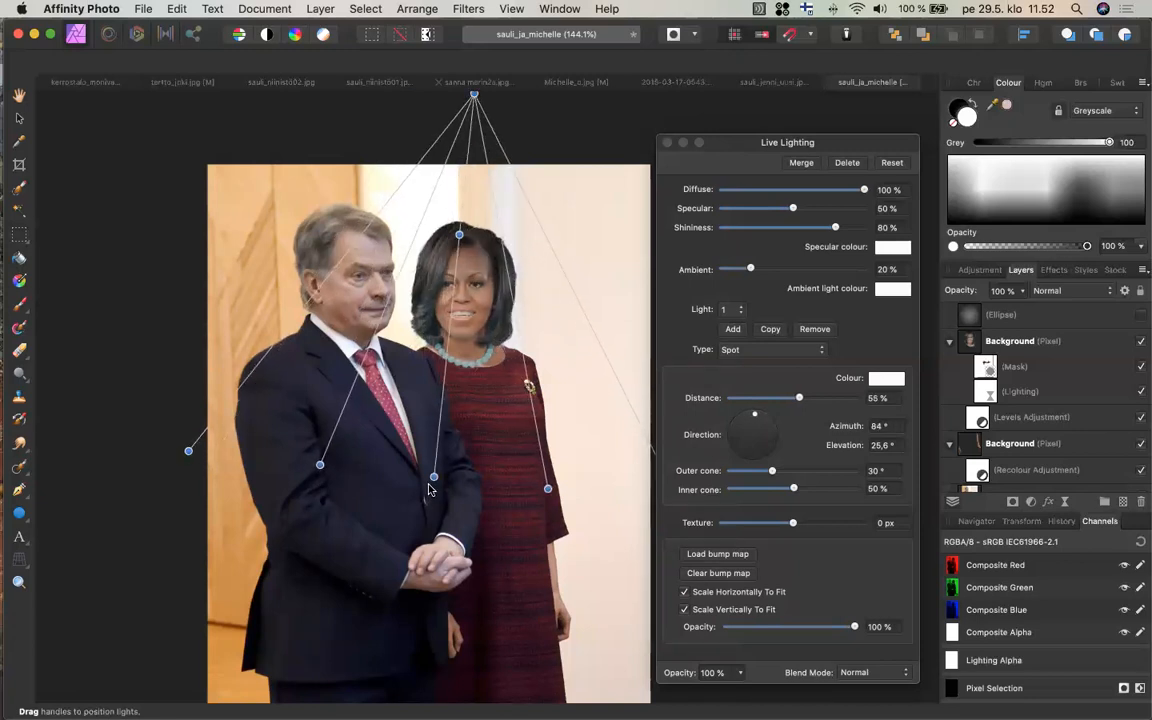
mouse_move(433, 479)
left_mouse_down()
mouse_move(436, 446)
mouse_move(440, 501)
left_mouse_up()
left_click_drag(474, 92, 479, 184)
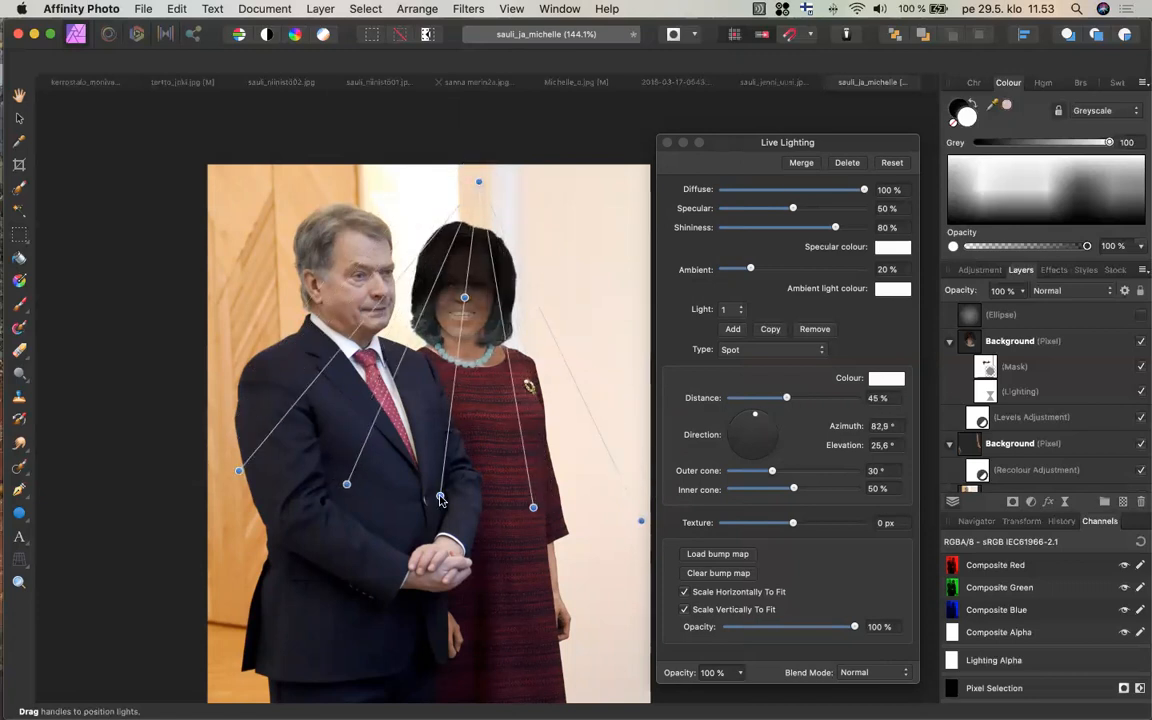
left_click_drag(440, 498, 448, 443)
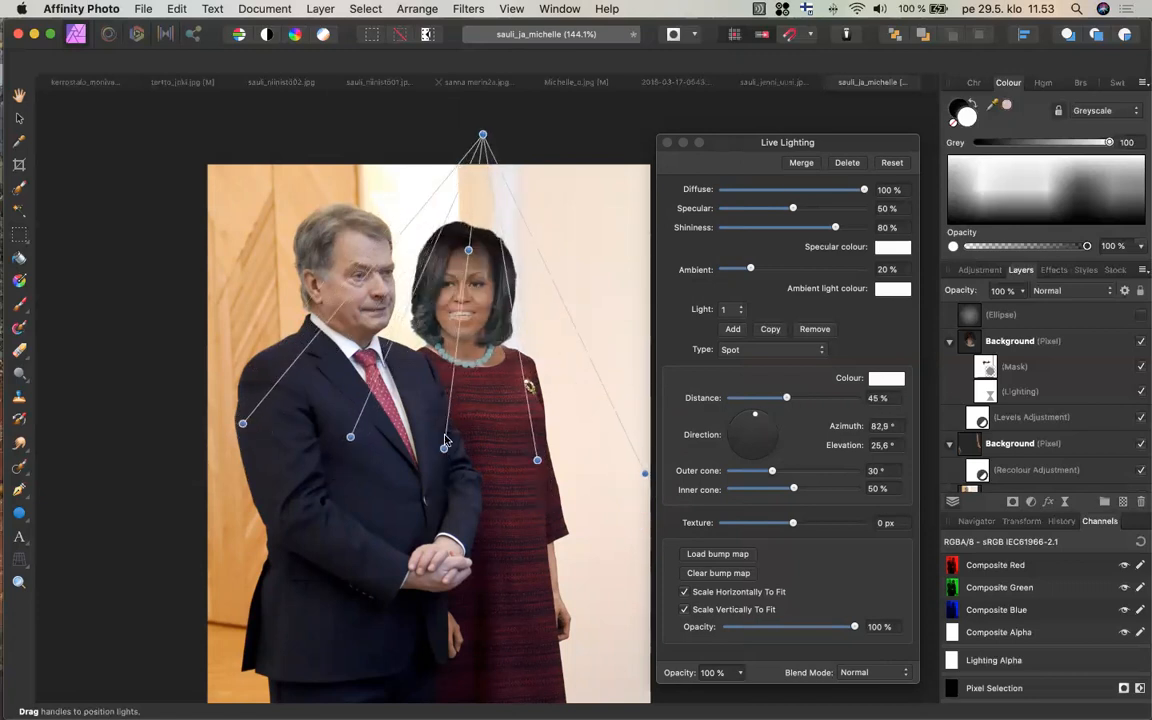
left_click_drag(470, 236, 468, 256)
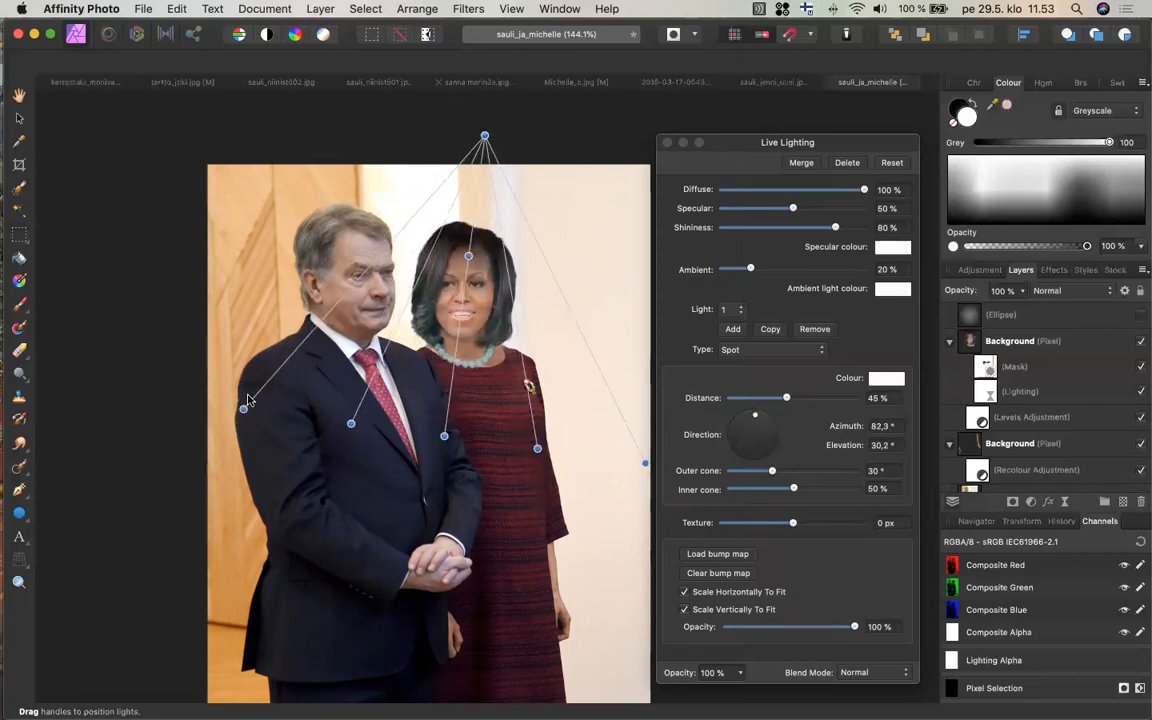
mouse_move(245, 410)
left_mouse_down()
mouse_move(258, 410)
mouse_move(242, 408)
left_mouse_up()
mouse_move(469, 253)
left_mouse_down()
mouse_move(479, 238)
mouse_move(474, 247)
left_mouse_up()
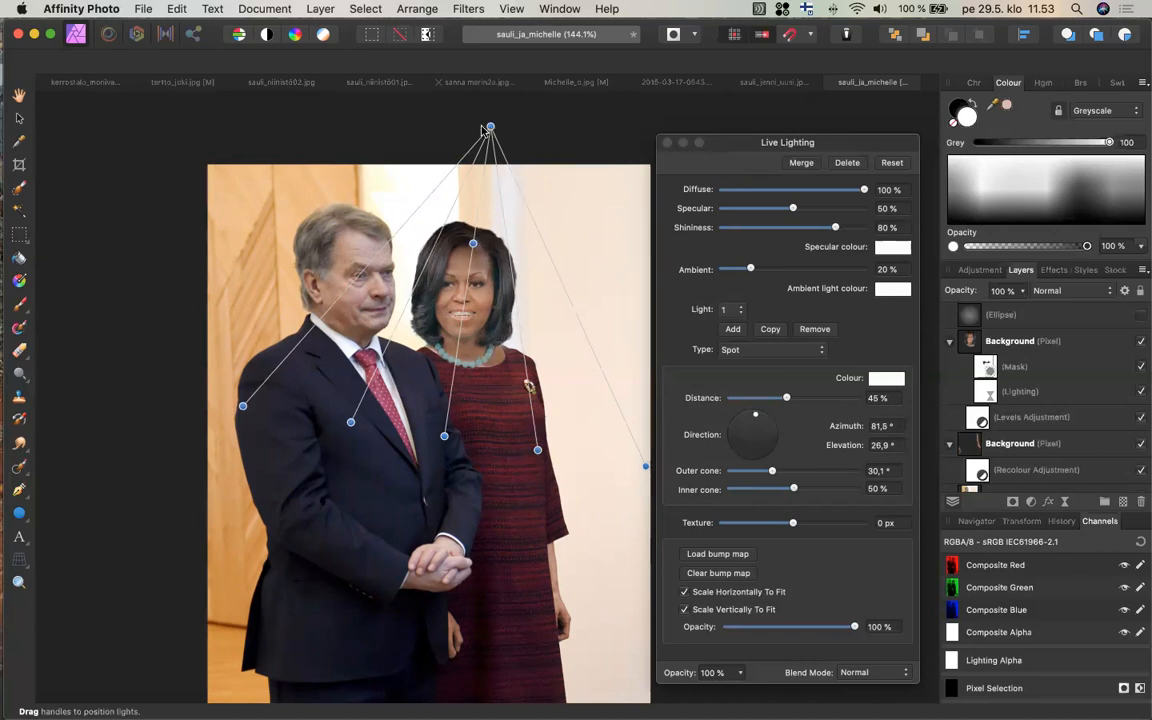
left_click_drag(482, 129, 431, 120)
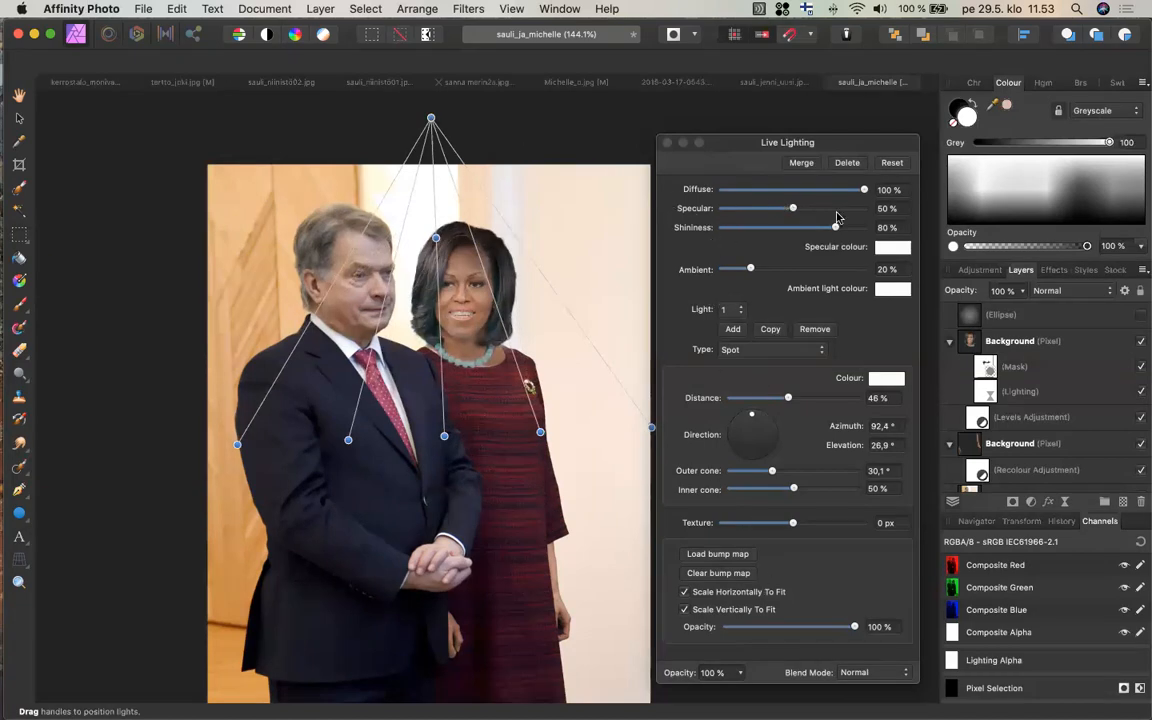
left_click(667, 146)
- Try the Lighting filter on the Ellipse layer, make it visible, then return it to the woman's head layer
left_click(987, 392)
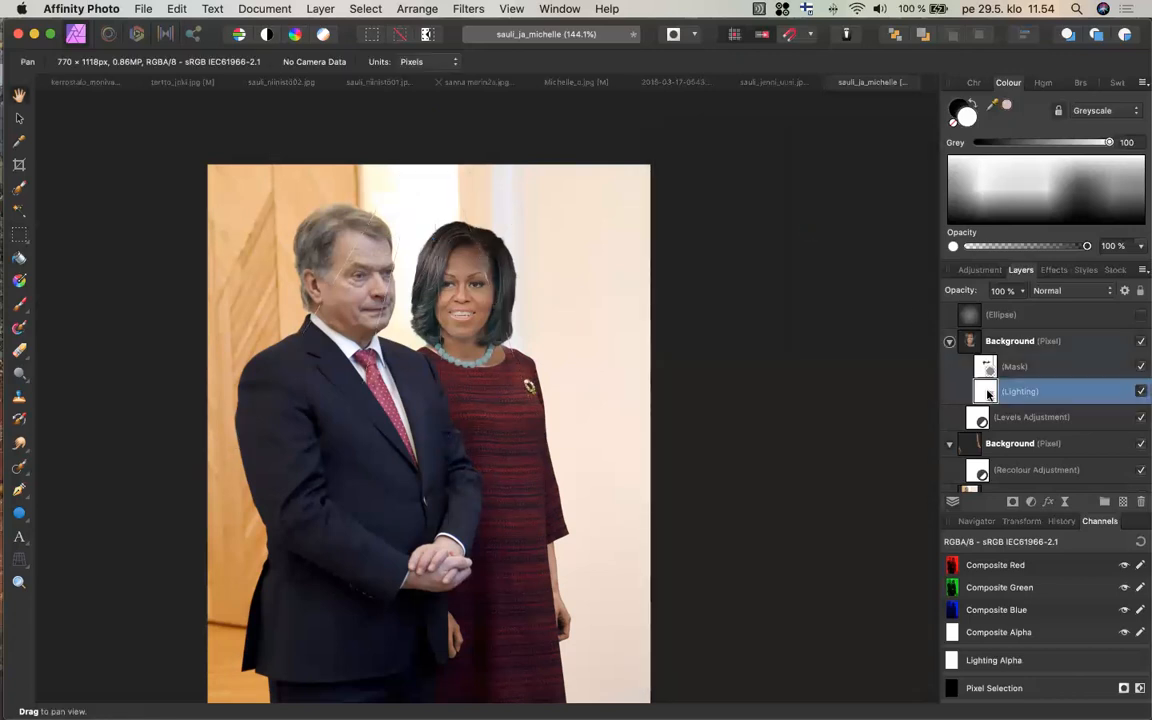
left_click_drag(987, 392, 982, 332)
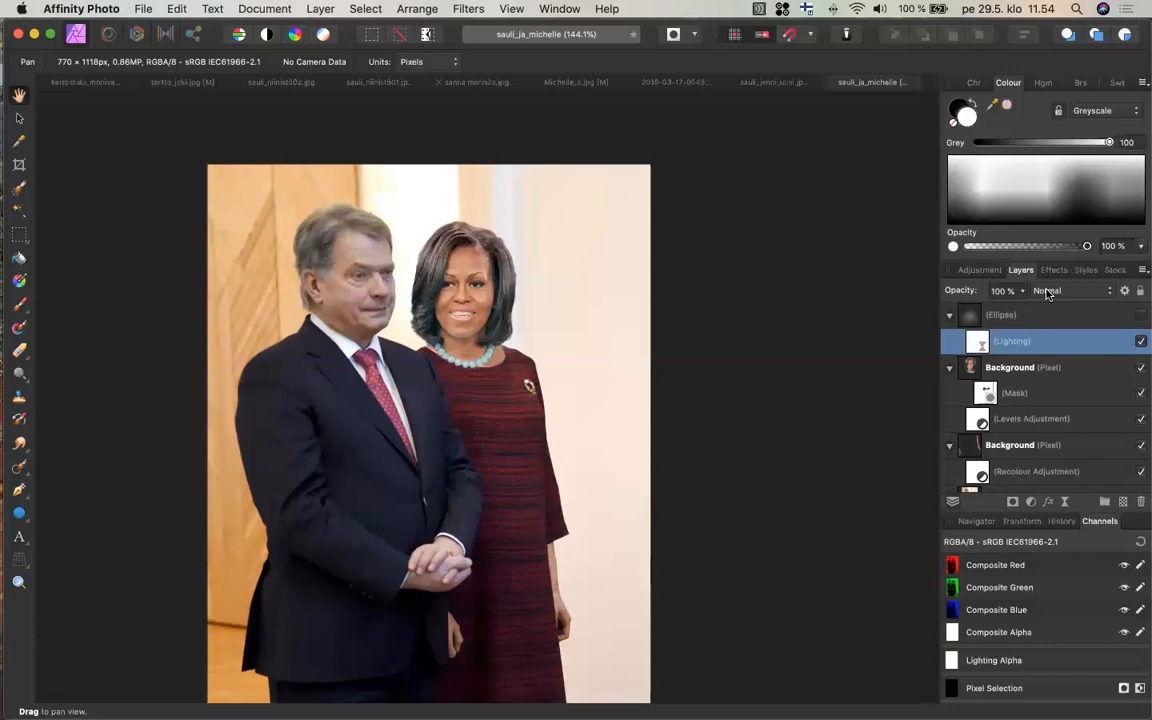
left_click(1141, 342)
left_click_drag(979, 344, 984, 373)
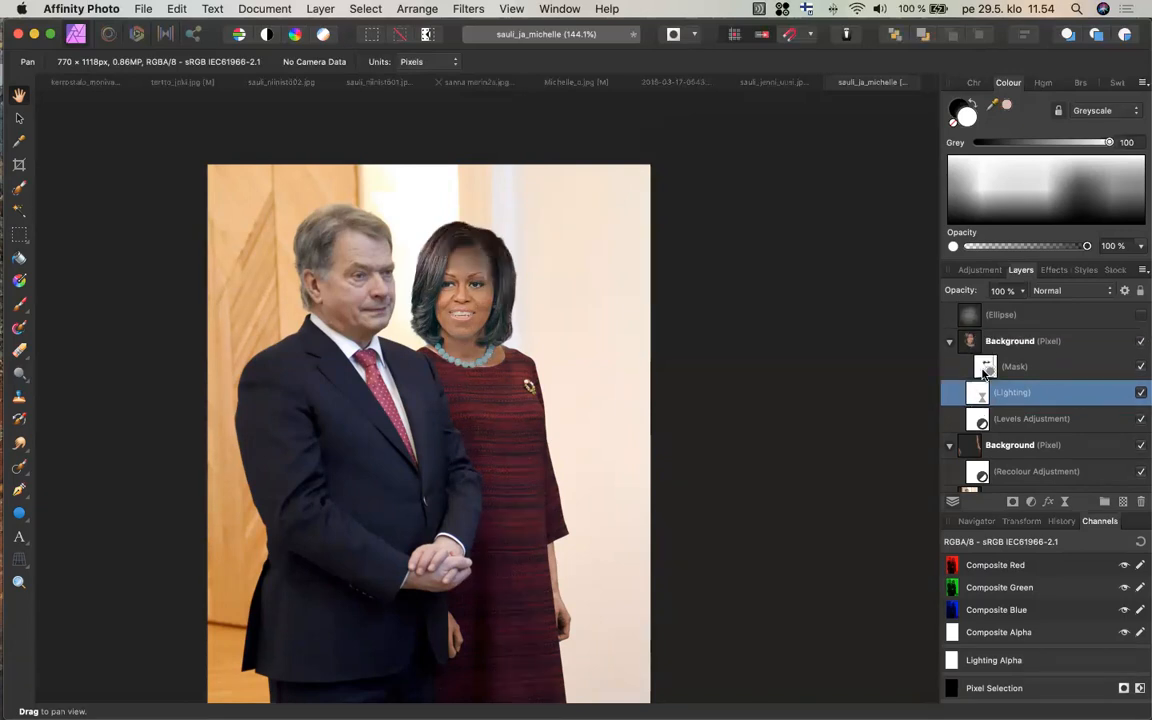
- Compare the face with lighting on and off, move Lighting below Levels hidden, and re-enable Ellipse
left_click(1141, 395)
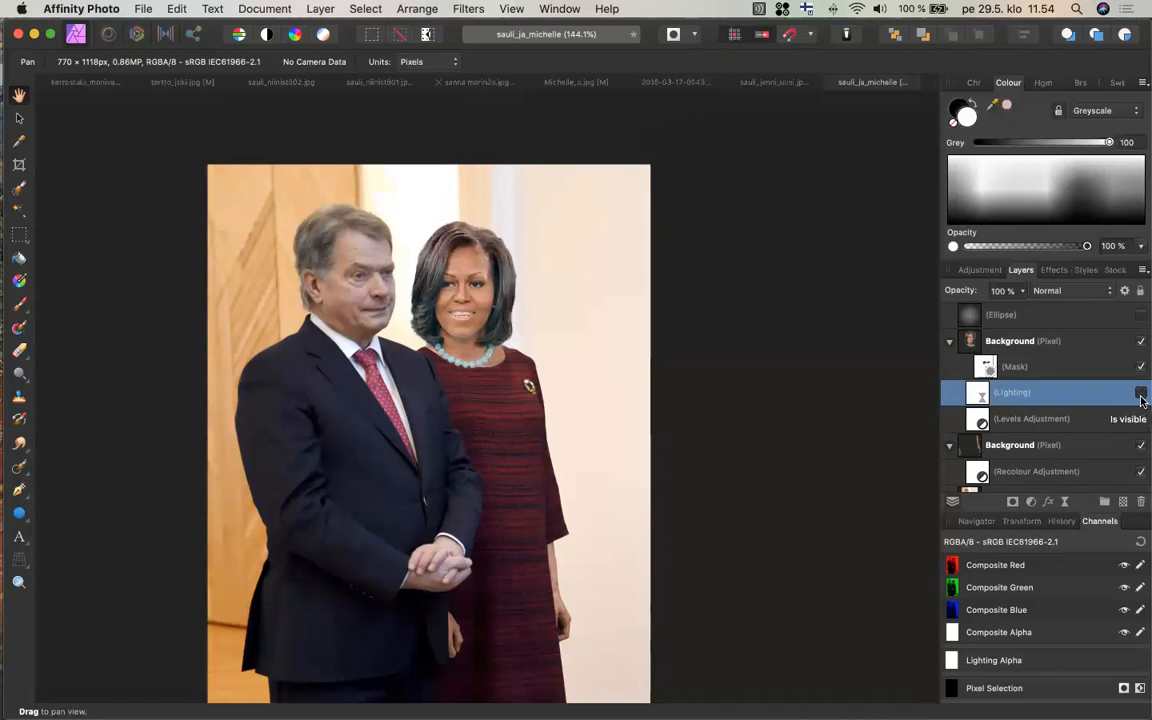
left_click(1141, 395)
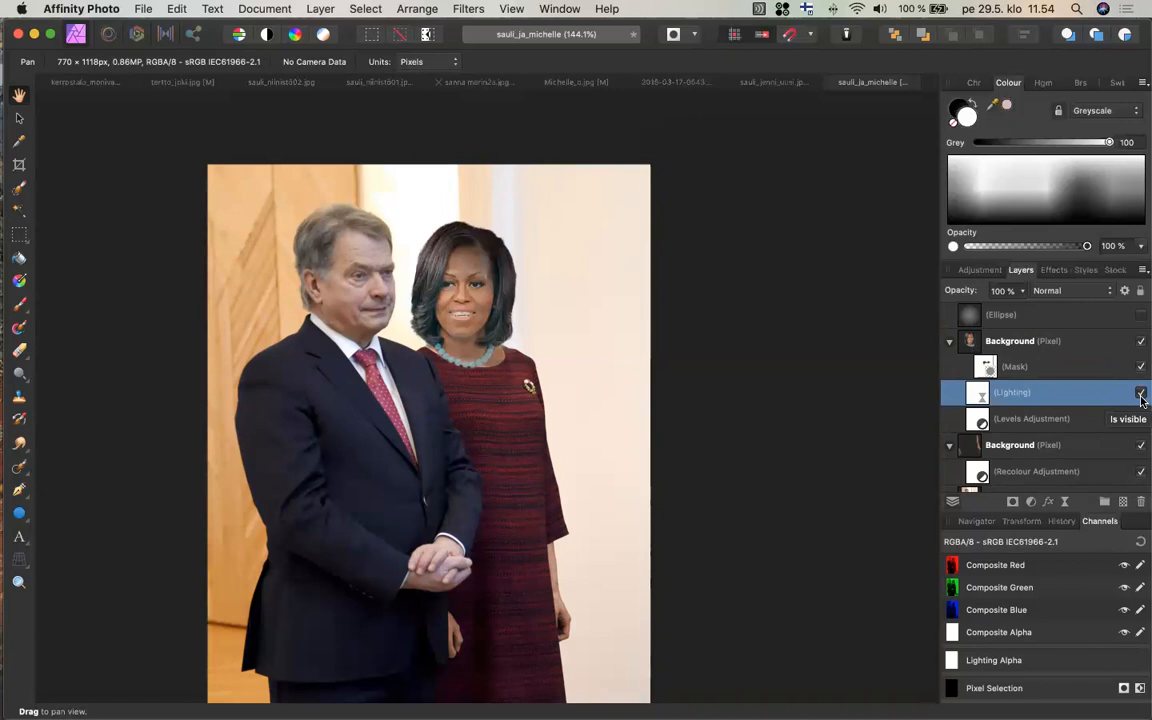
left_click(1141, 395)
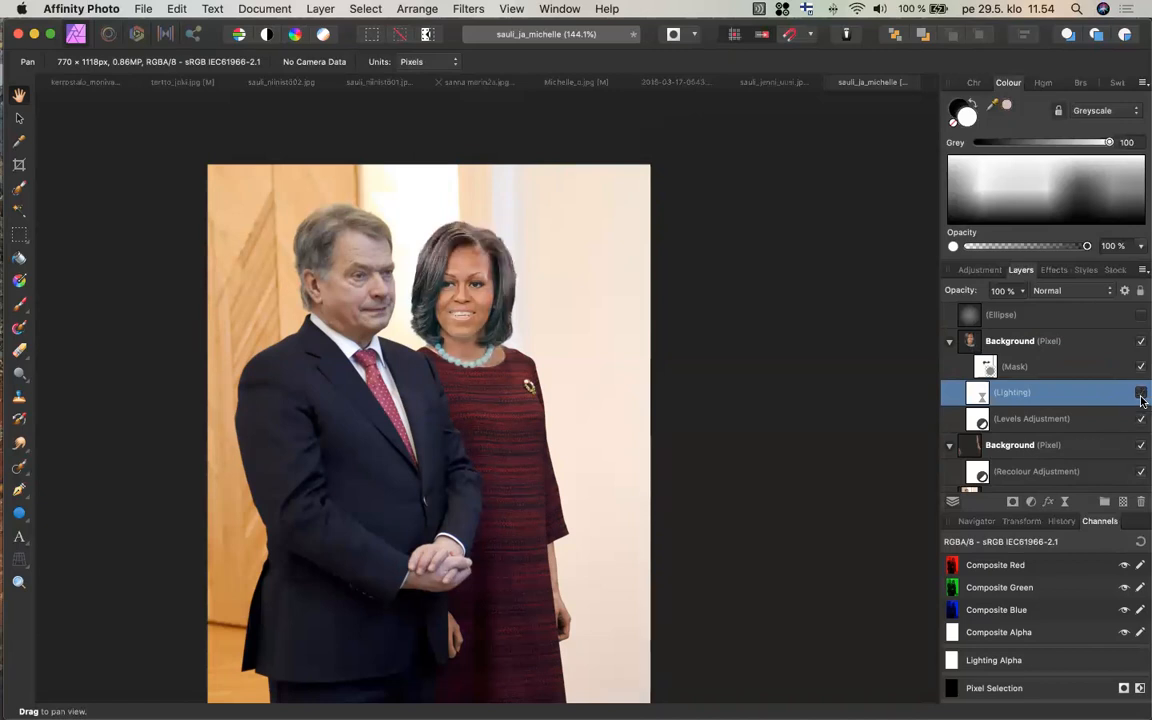
left_click(1141, 395)
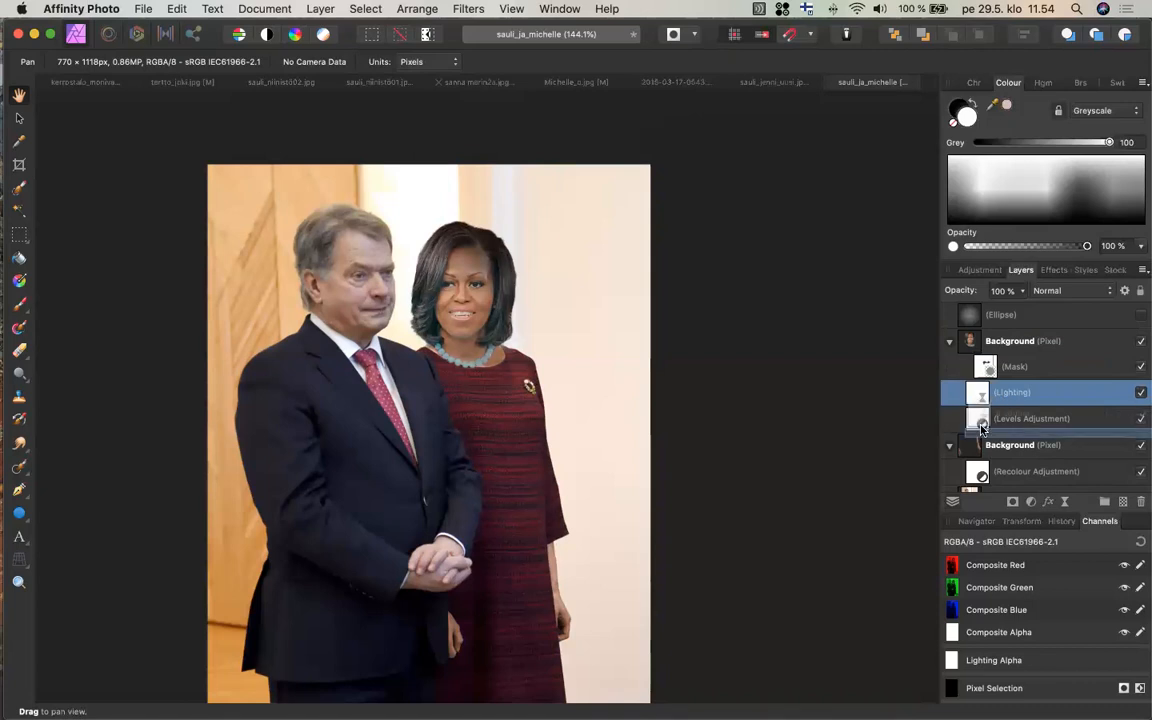
left_click_drag(981, 428, 981, 431)
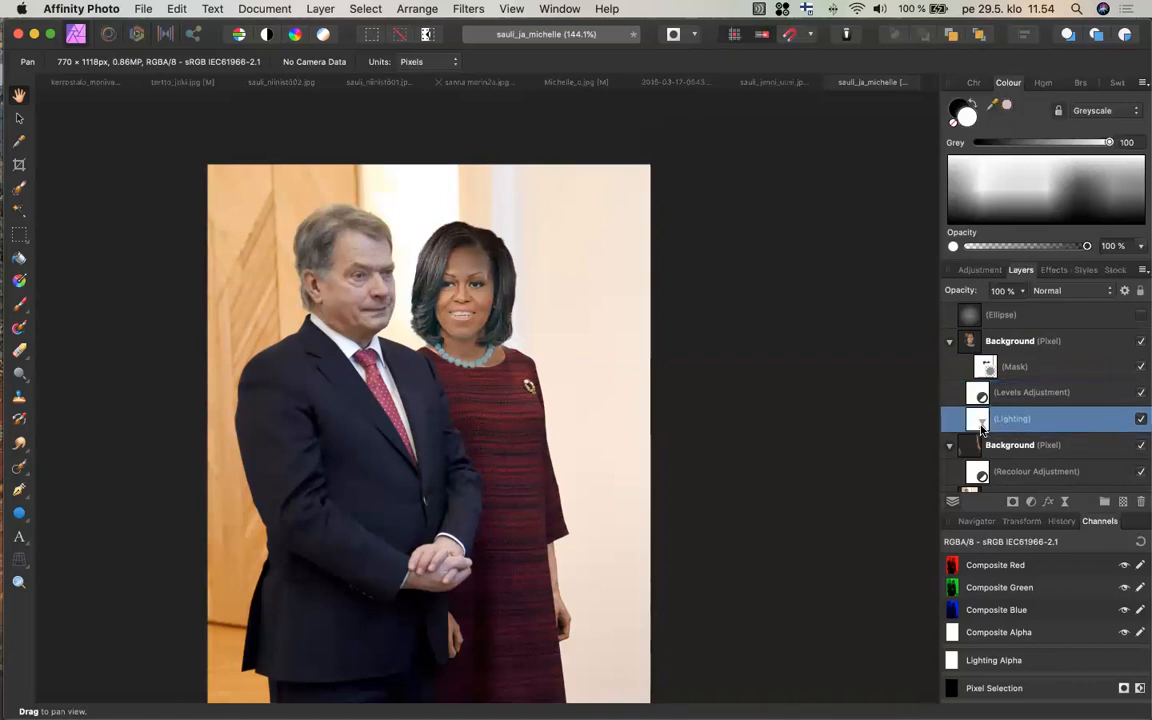
left_click(1141, 420)
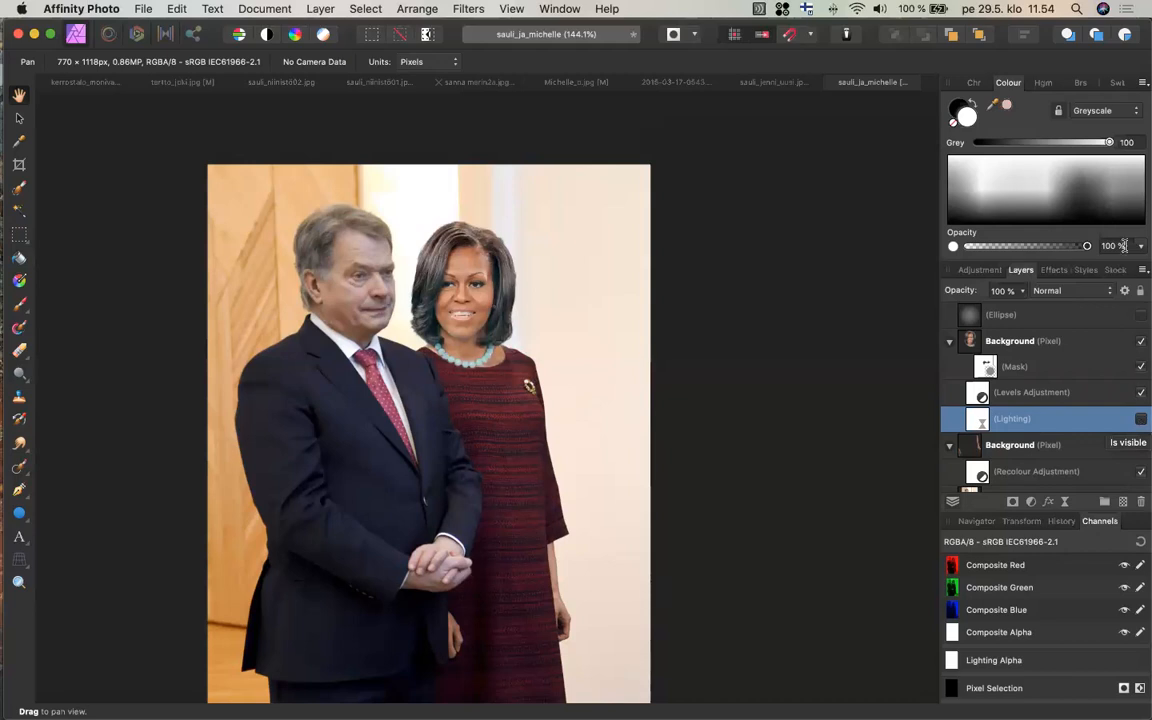
left_click(1140, 316)
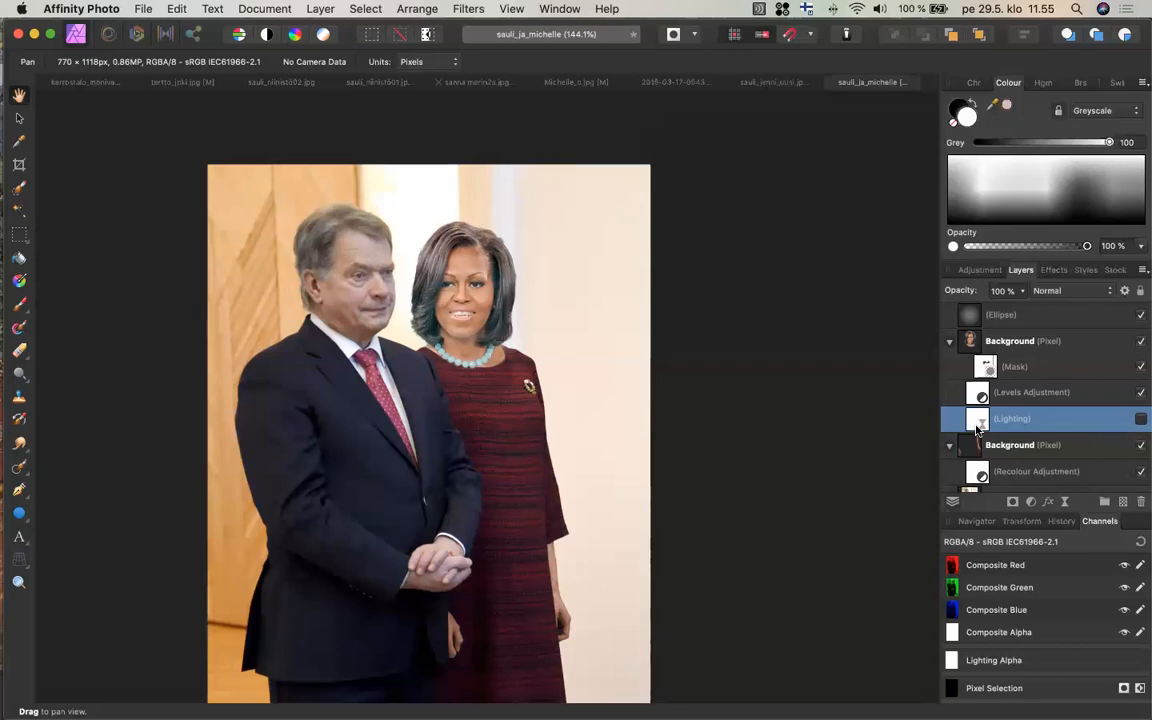
- Switch to the close-up portrait document and scroll the adjustment list down to Gradient Map
left_click(480, 84)
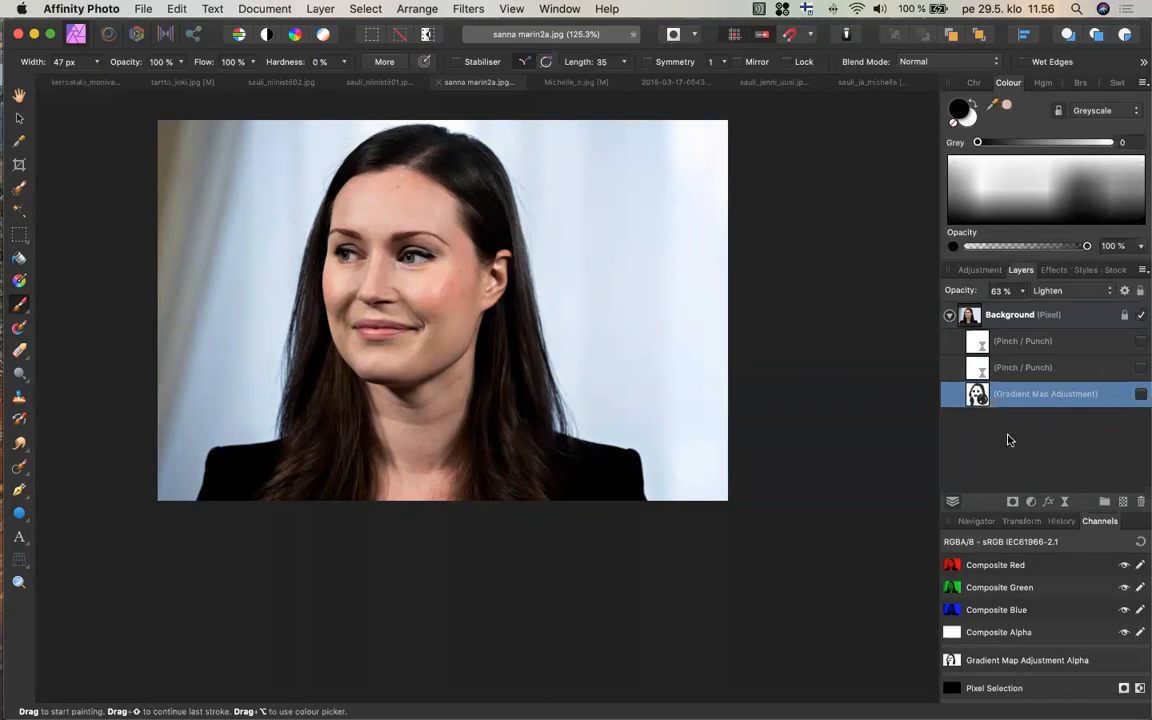
left_click(1033, 502)
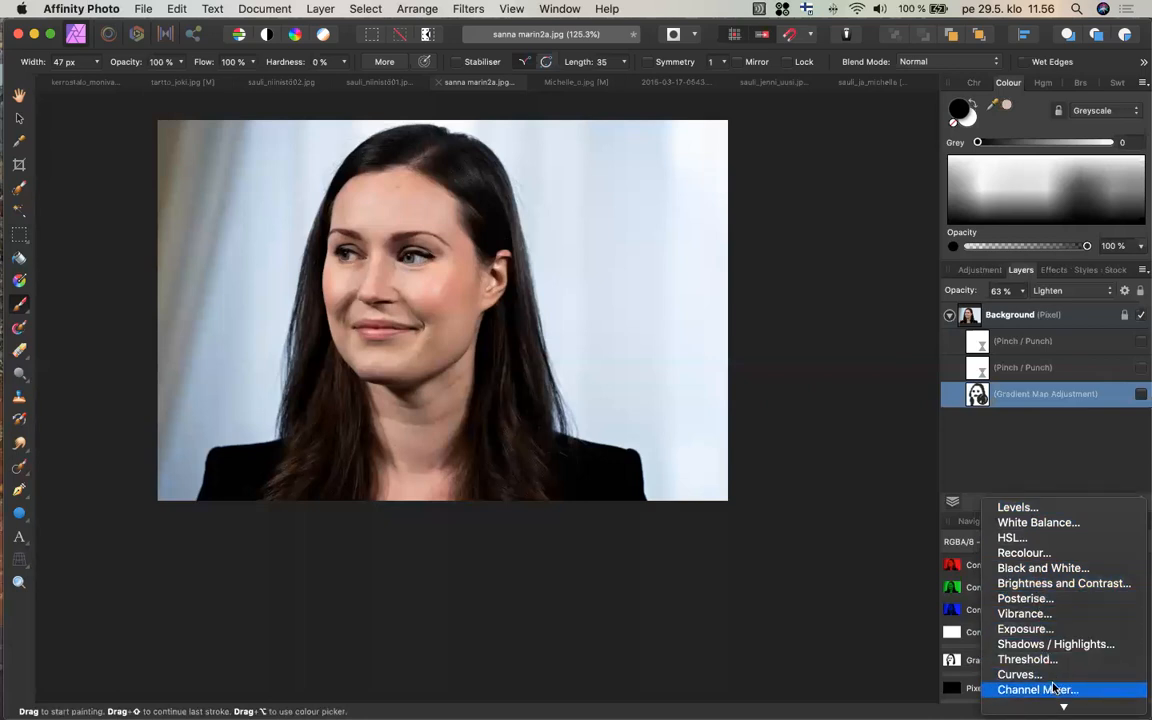
mouse_move(1061, 705)
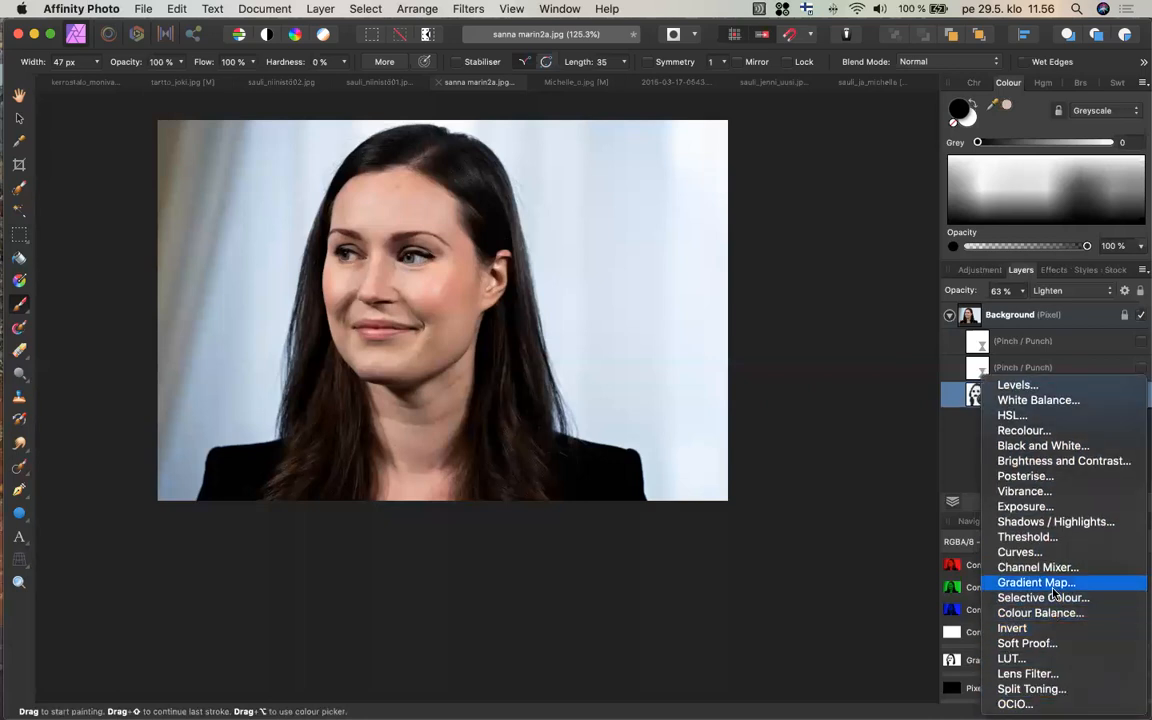
- Add a red–green–blue Gradient Map adjustment to the portrait and inspect its red left stop
left_click(1052, 590)
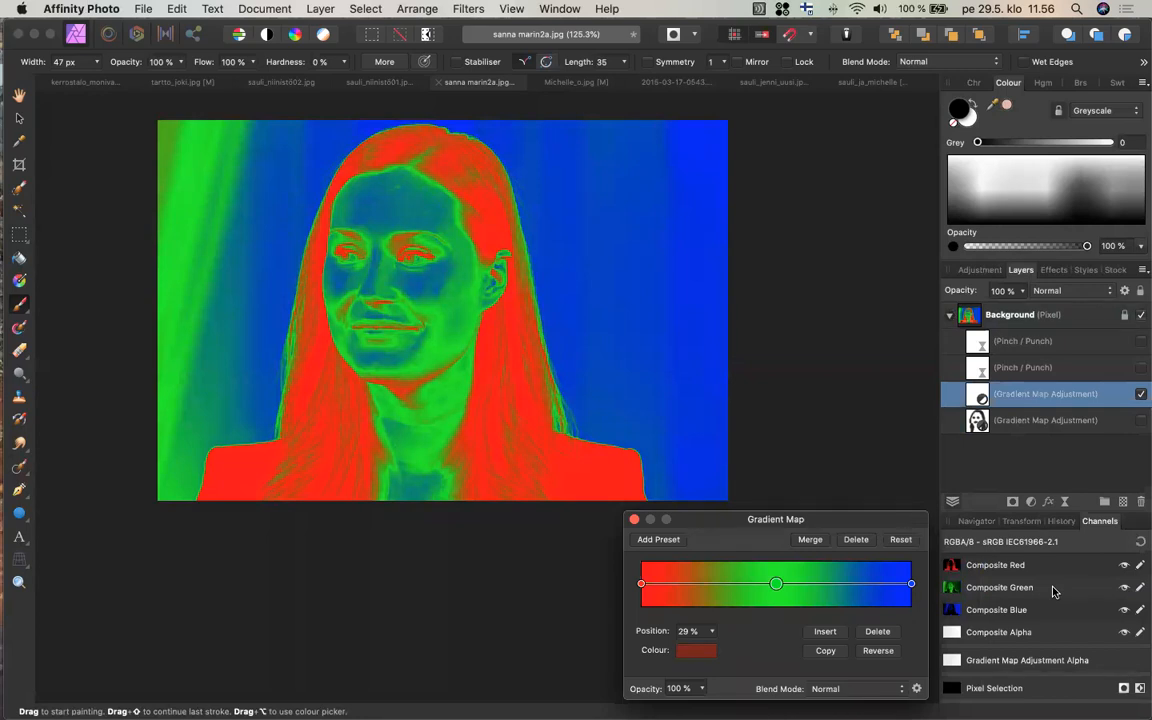
left_click_drag(835, 521, 893, 197)
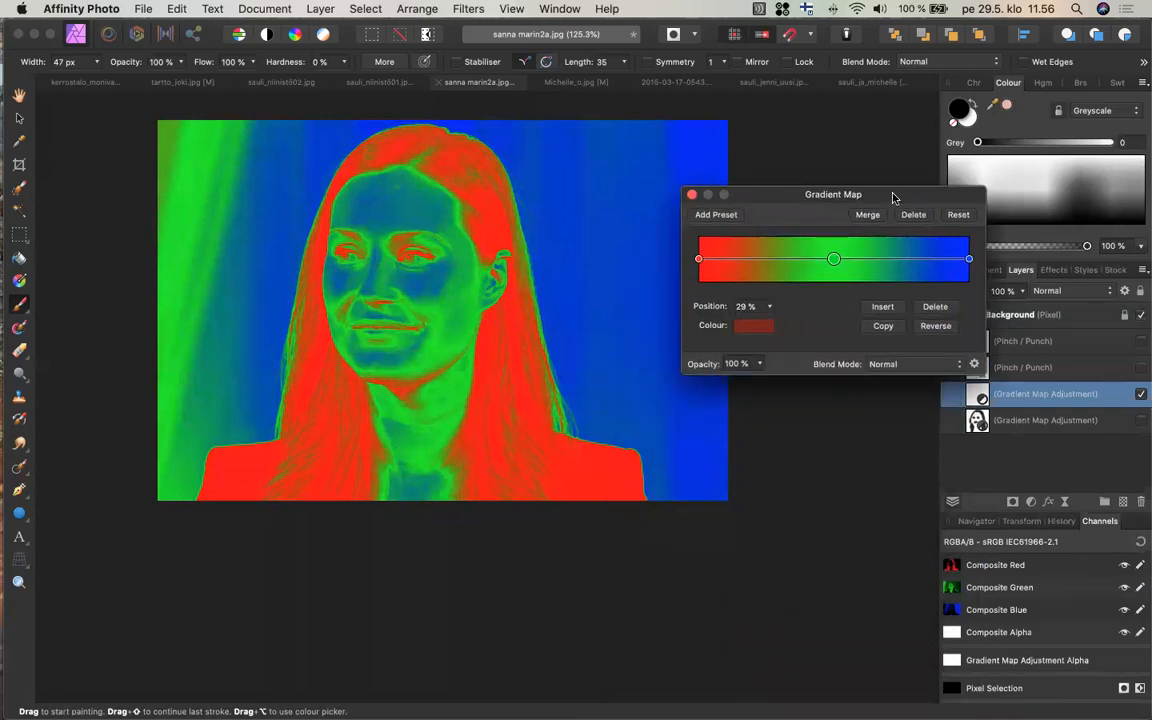
left_click(698, 259)
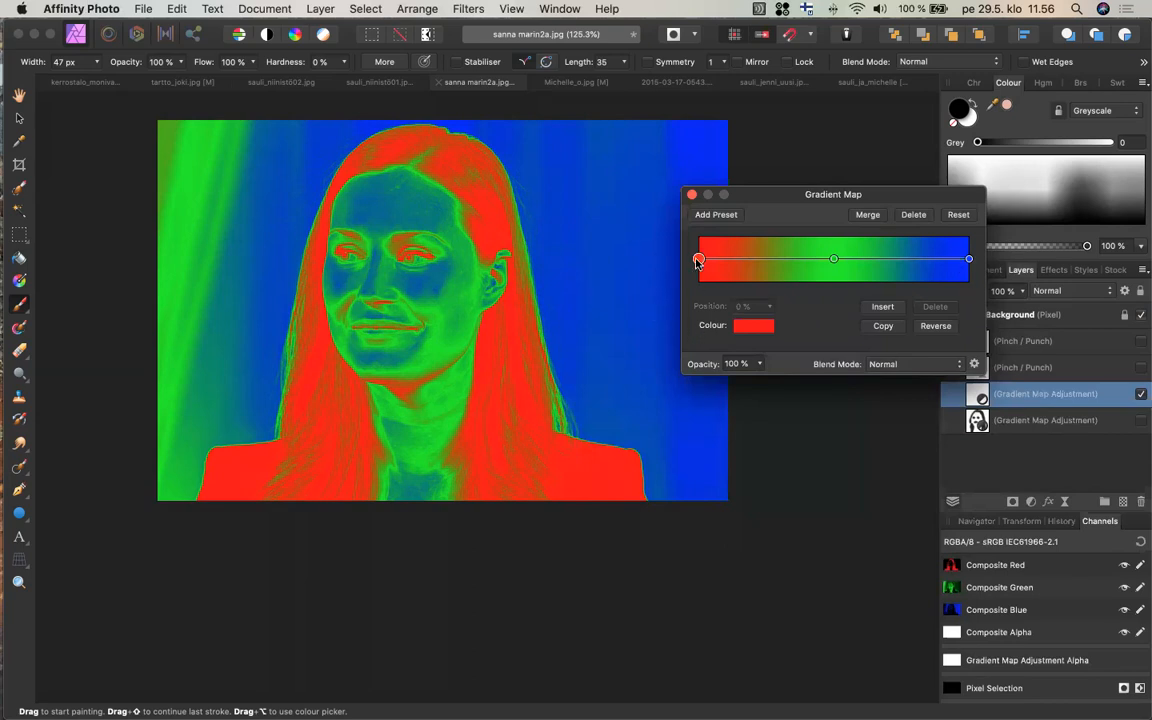
left_click(744, 330)
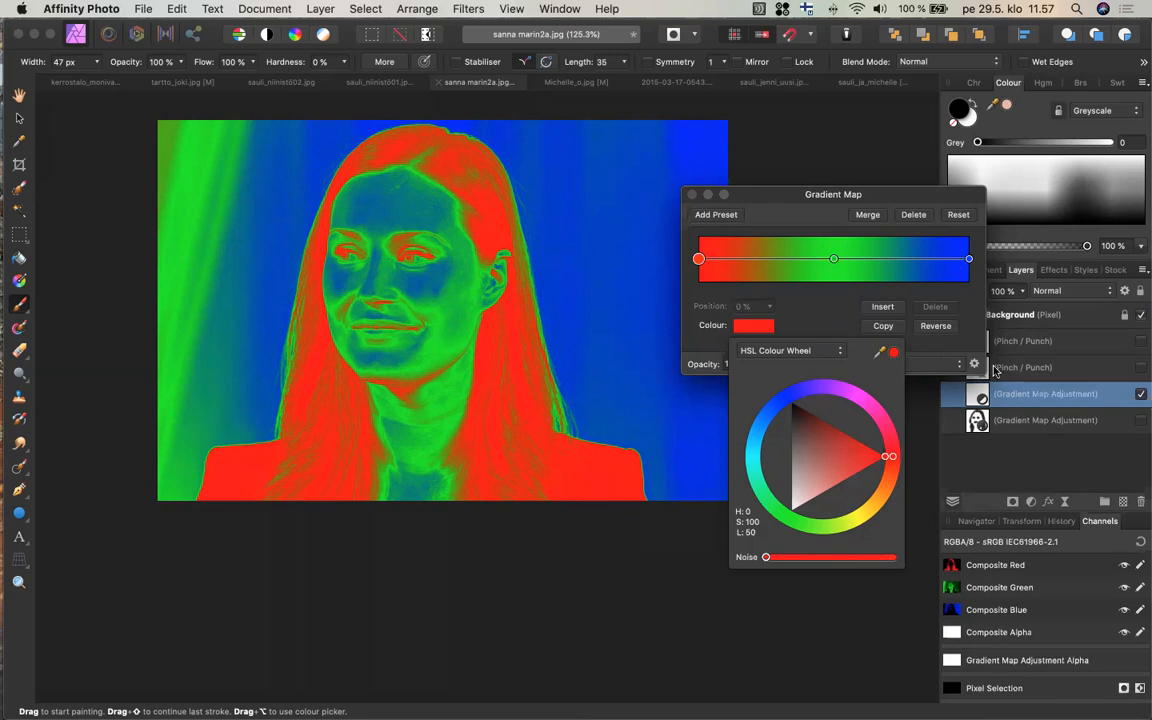
left_click(787, 203)
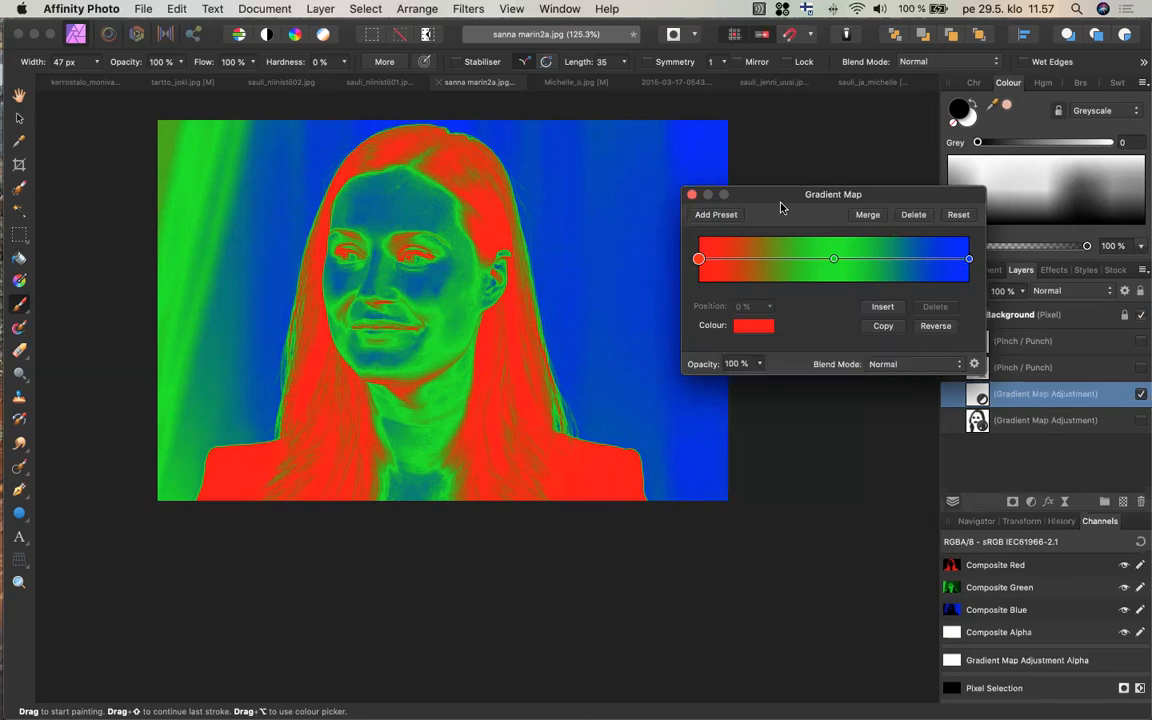
left_click_drag(788, 203, 661, 389)
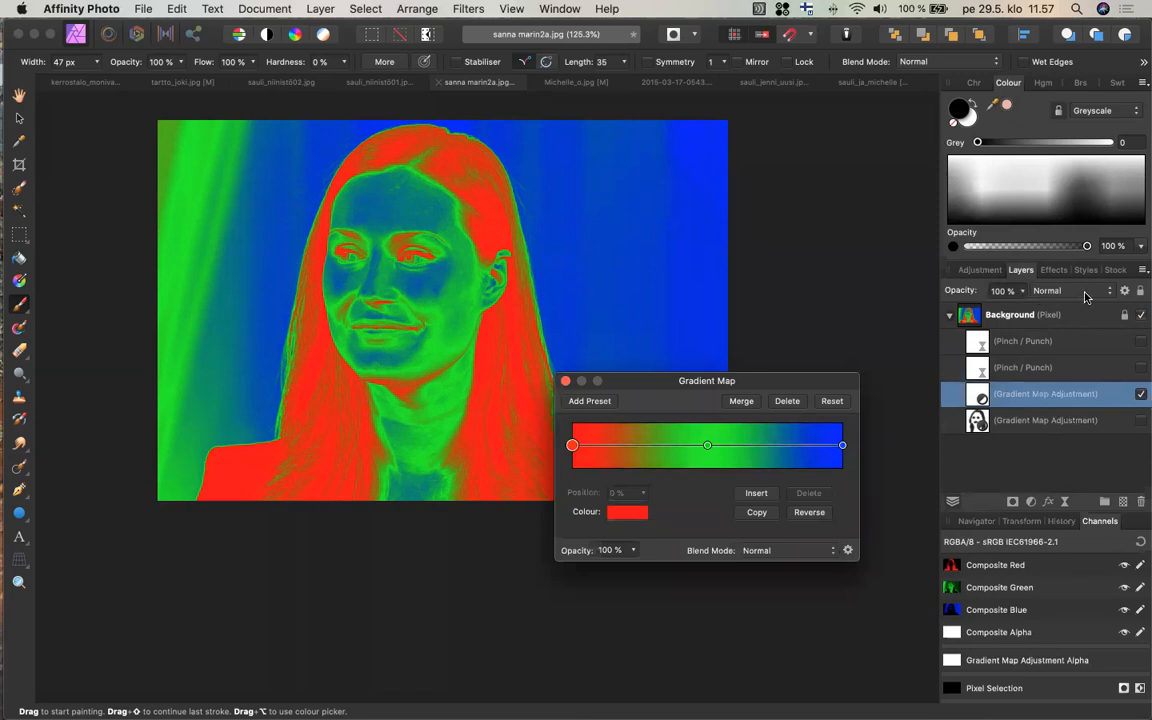
- Fade the gradient map layer to 0% opacity to reveal the natural portrait
left_click(1023, 292)
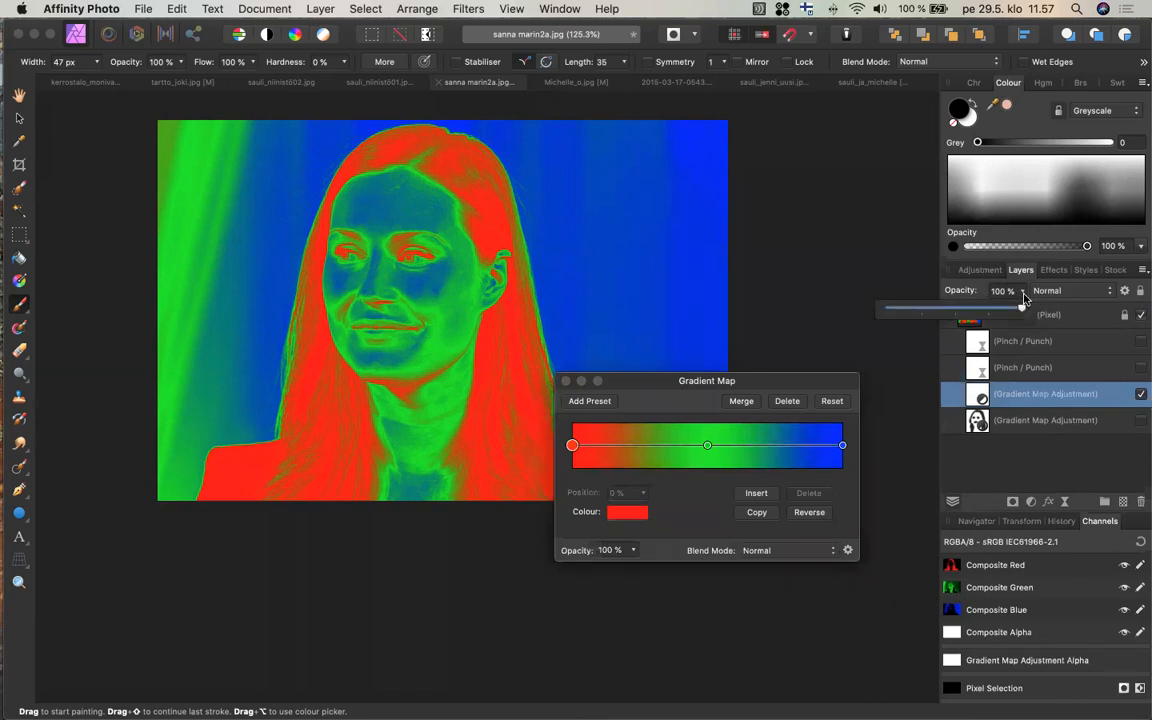
left_click_drag(1020, 311, 884, 309)
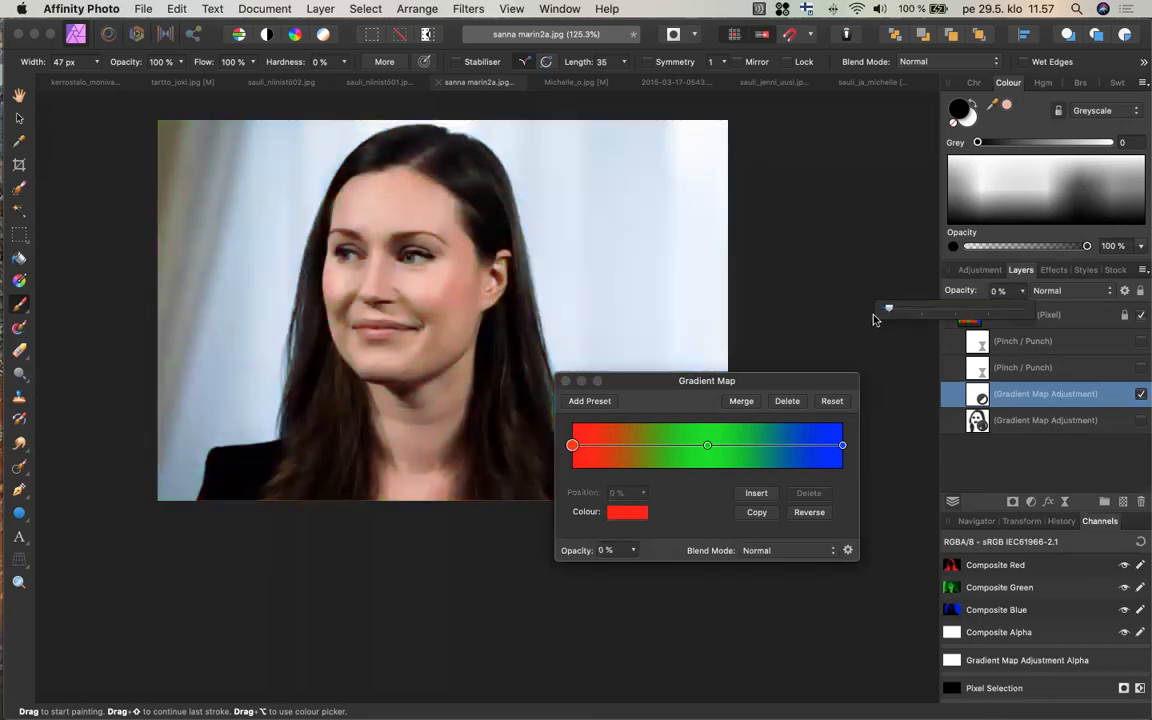
left_click(754, 385)
- Sample a pale blue from the photo's background for the gradient's left stop
left_click_drag(754, 385, 886, 266)
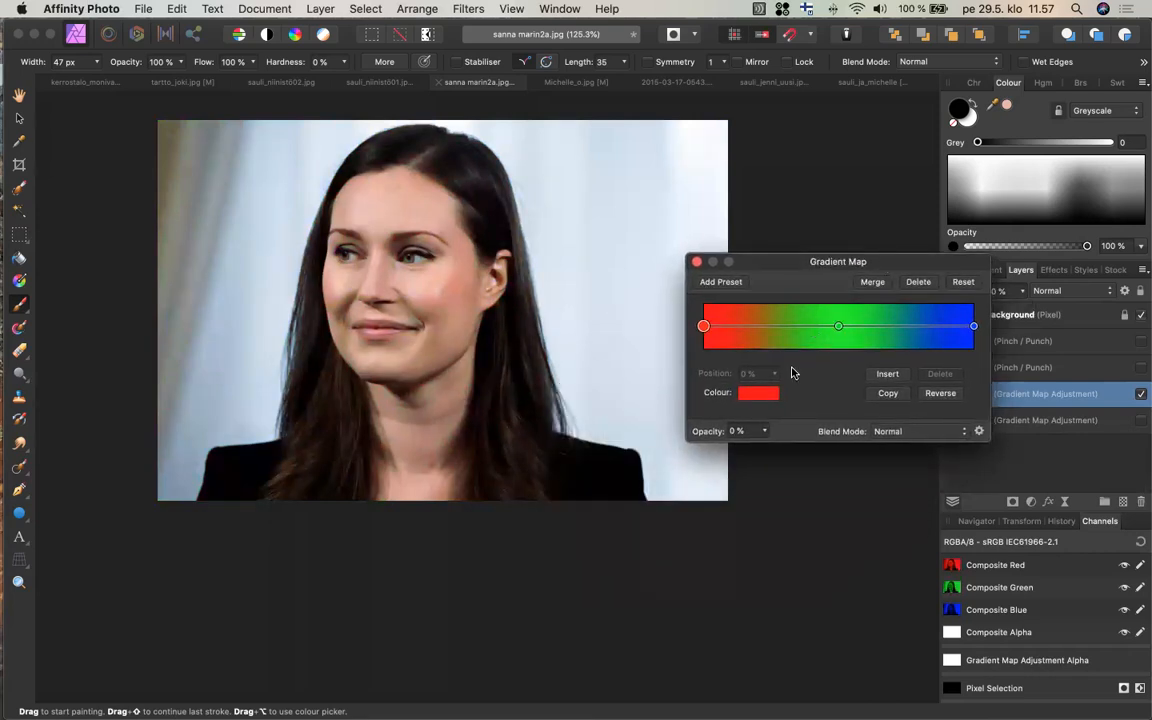
left_click(766, 393)
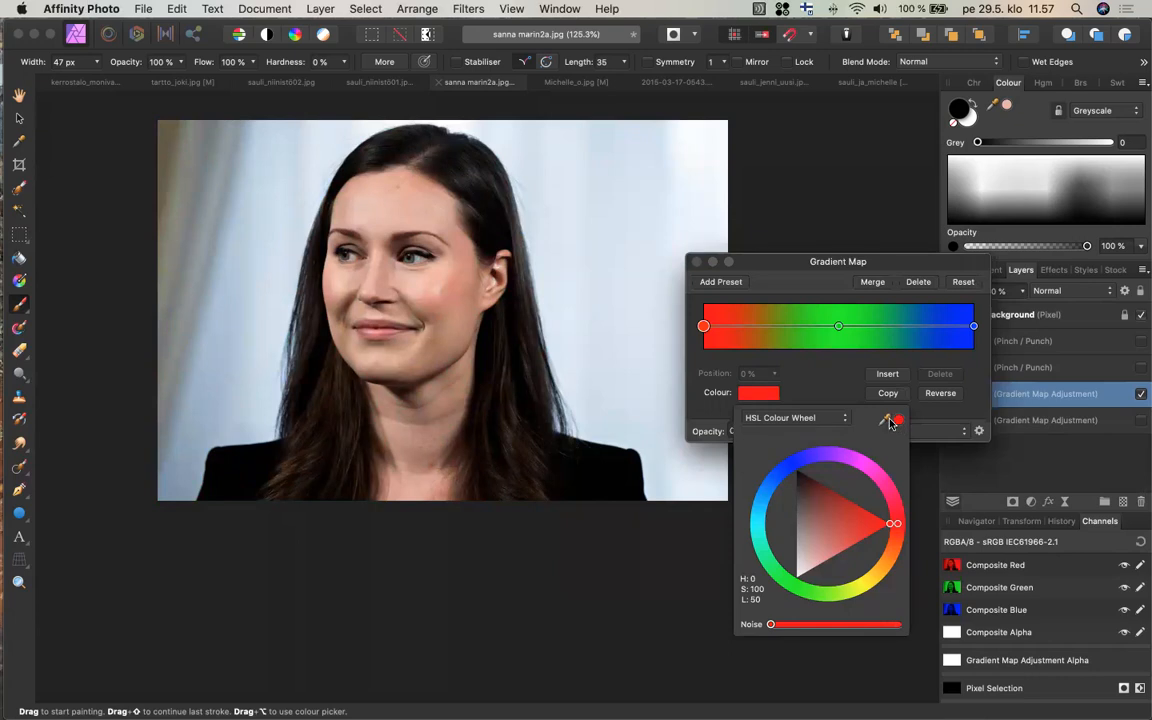
left_click_drag(897, 423, 549, 170)
- Apply the pale blue to the left stop and give the middle stop a dusky lip red
left_click(898, 422)
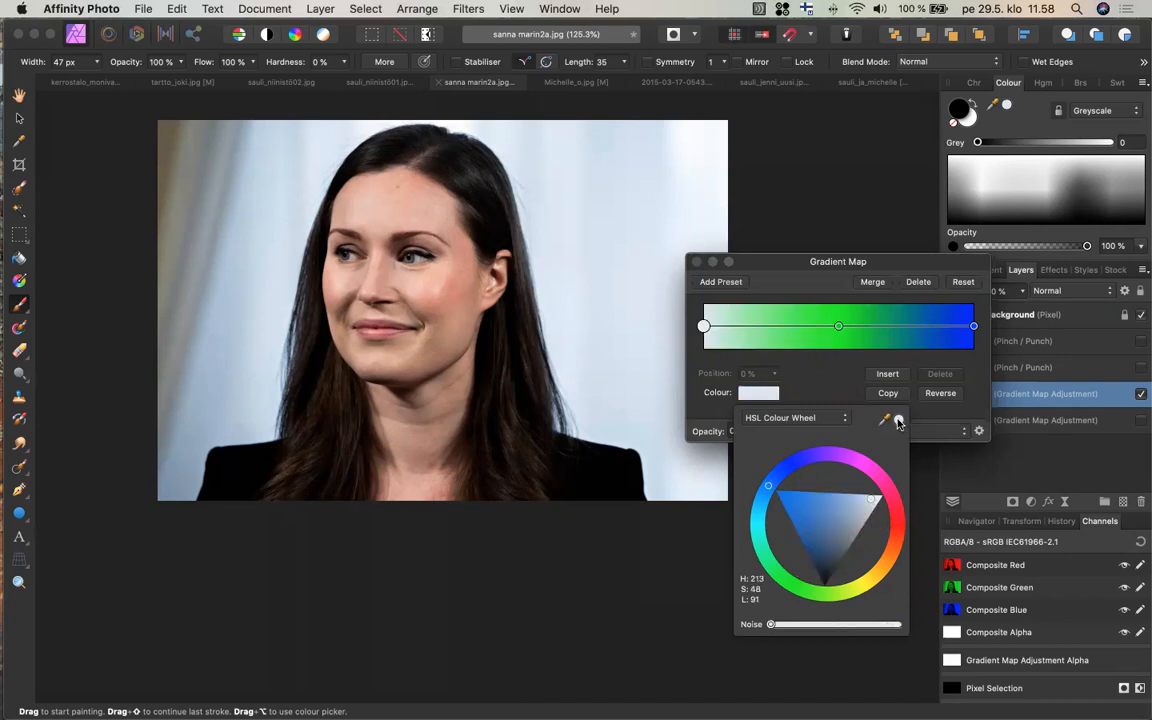
left_click(838, 327)
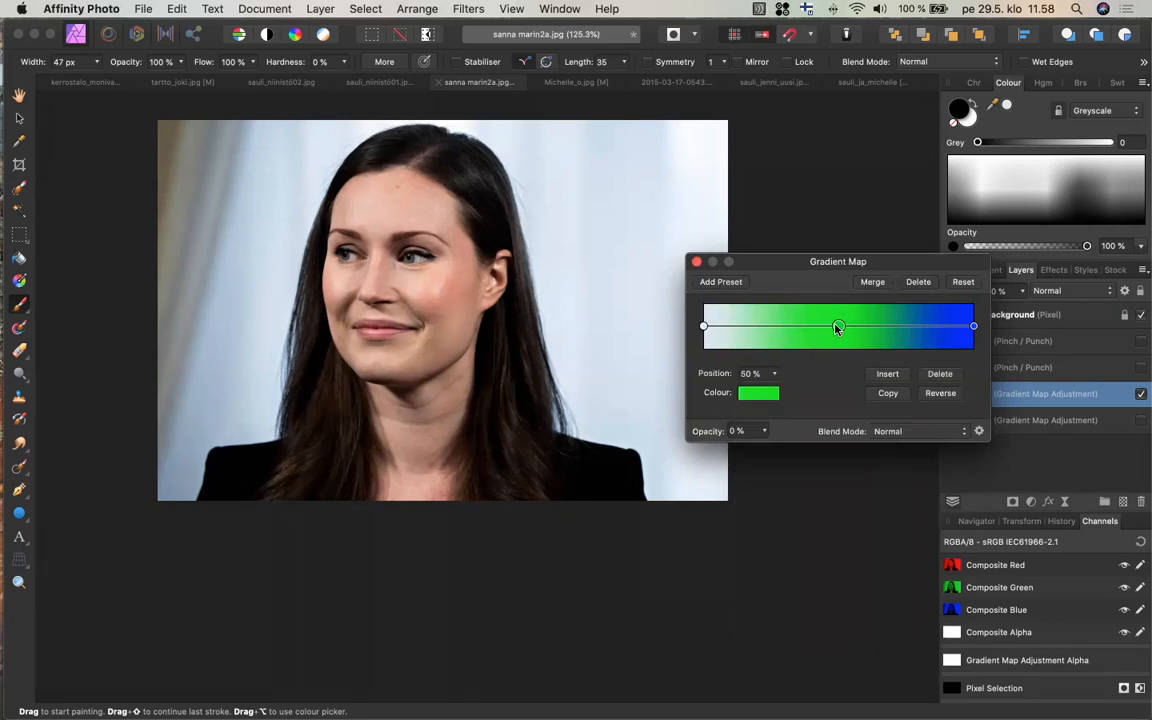
left_click(750, 396)
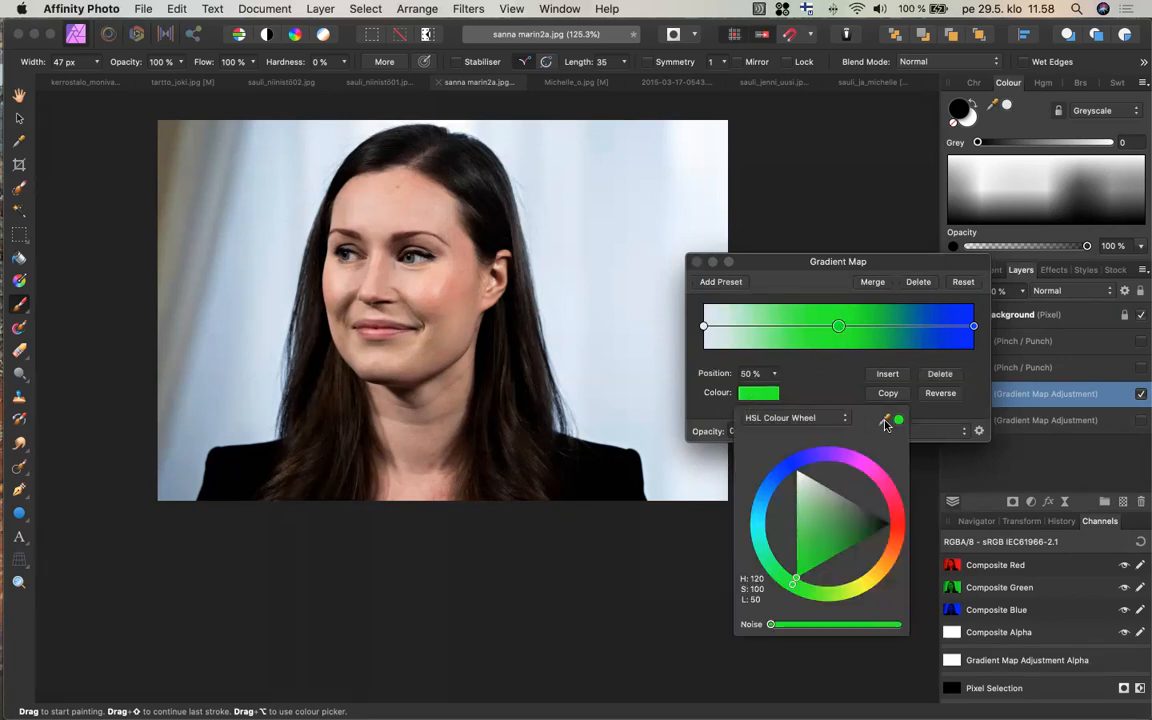
mouse_move(899, 424)
left_mouse_down()
mouse_move(476, 270)
mouse_move(445, 302)
mouse_move(383, 325)
left_mouse_up()
left_click(899, 424)
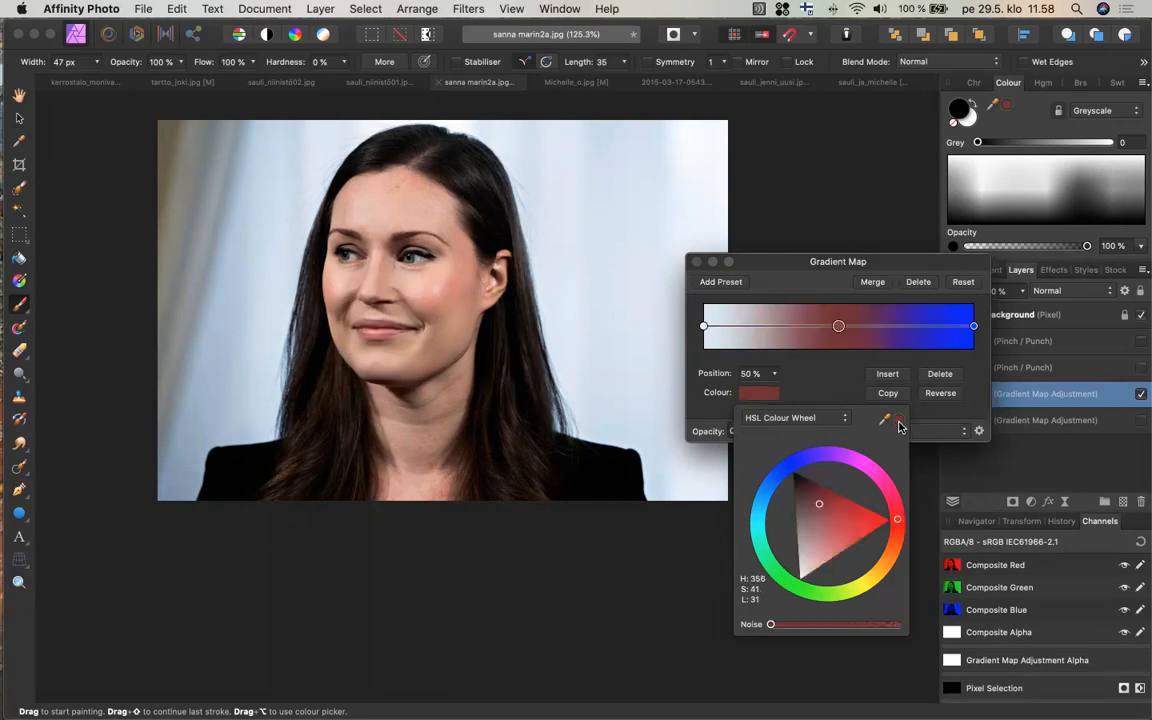
- Set the right gradient stop to near-black sampled from the dark jacket
left_click(974, 327)
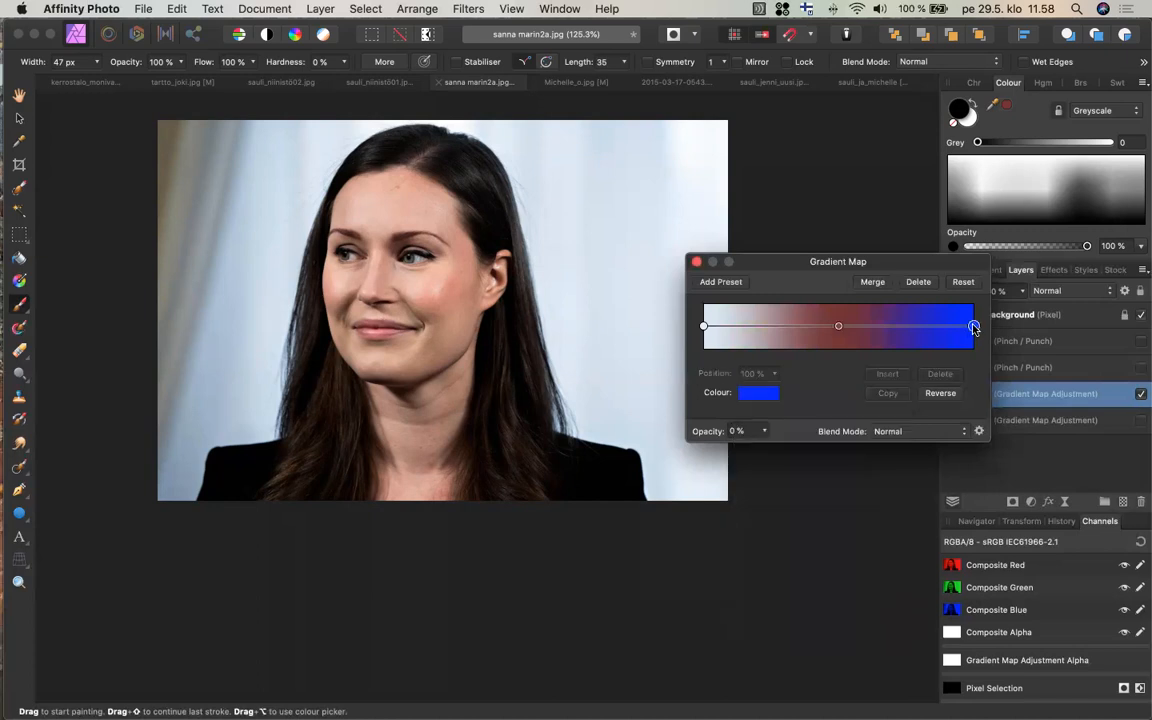
left_click(757, 393)
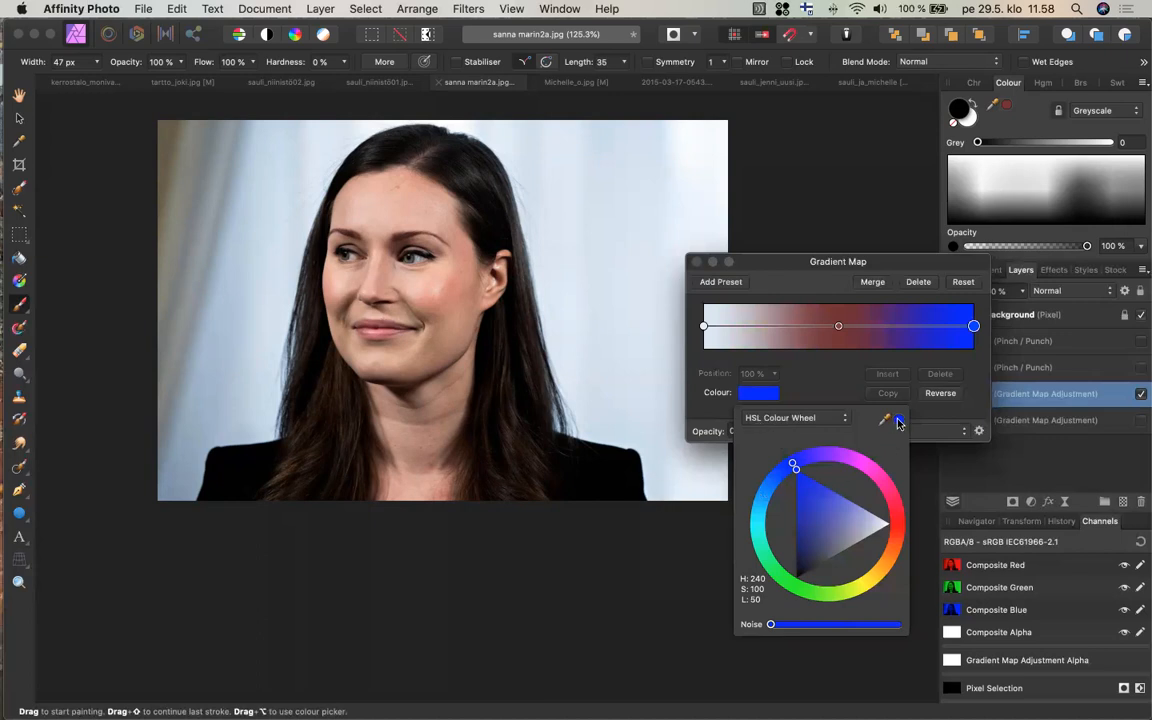
left_click_drag(899, 423, 599, 474)
left_click(898, 420)
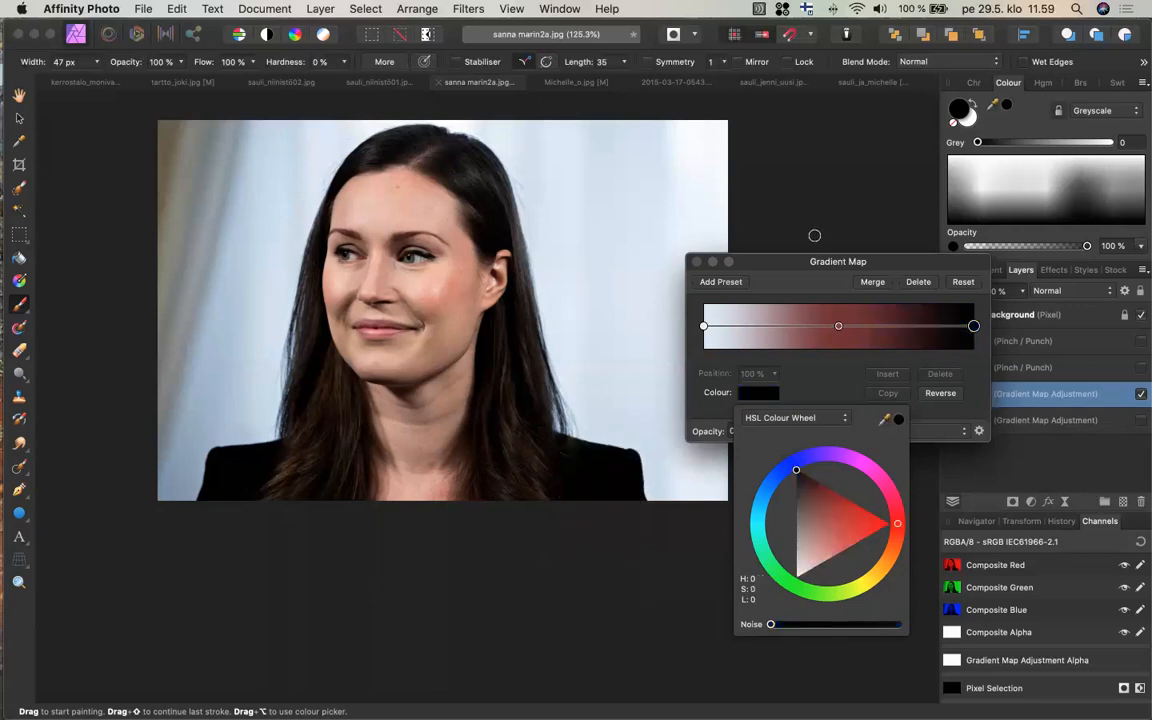
left_click(824, 272)
left_click_drag(824, 272, 742, 474)
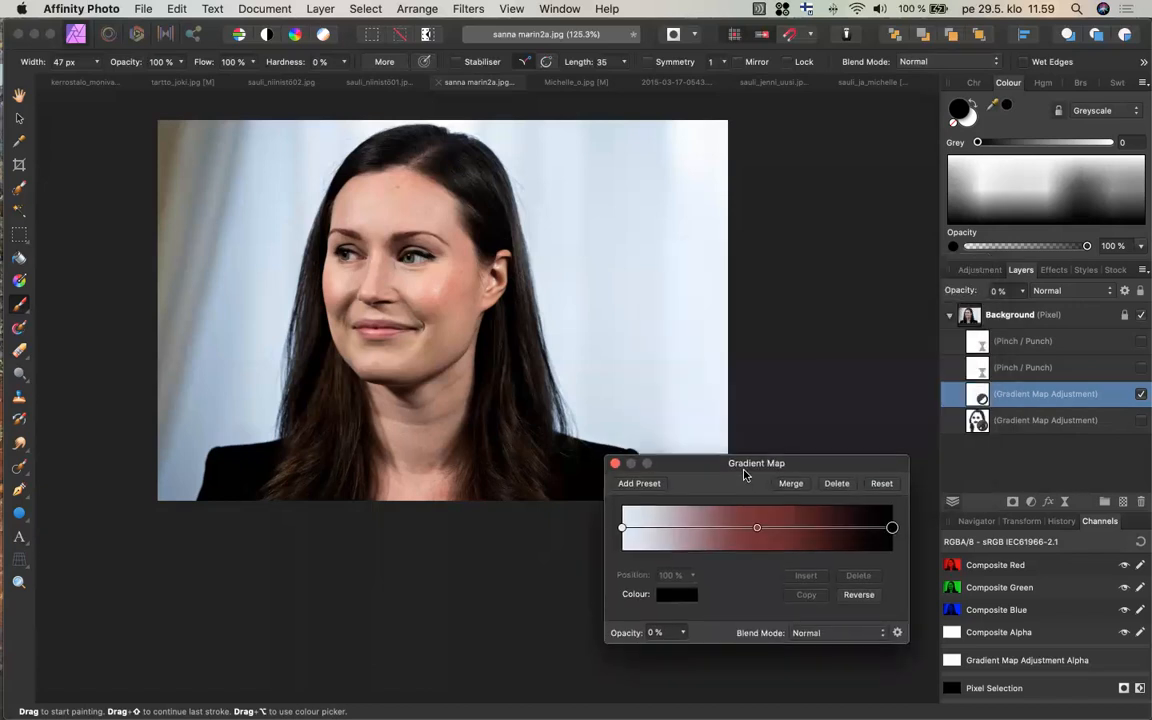
- Return the gradient map to 100% opacity in Normal mode and reverse it
left_click(1019, 291)
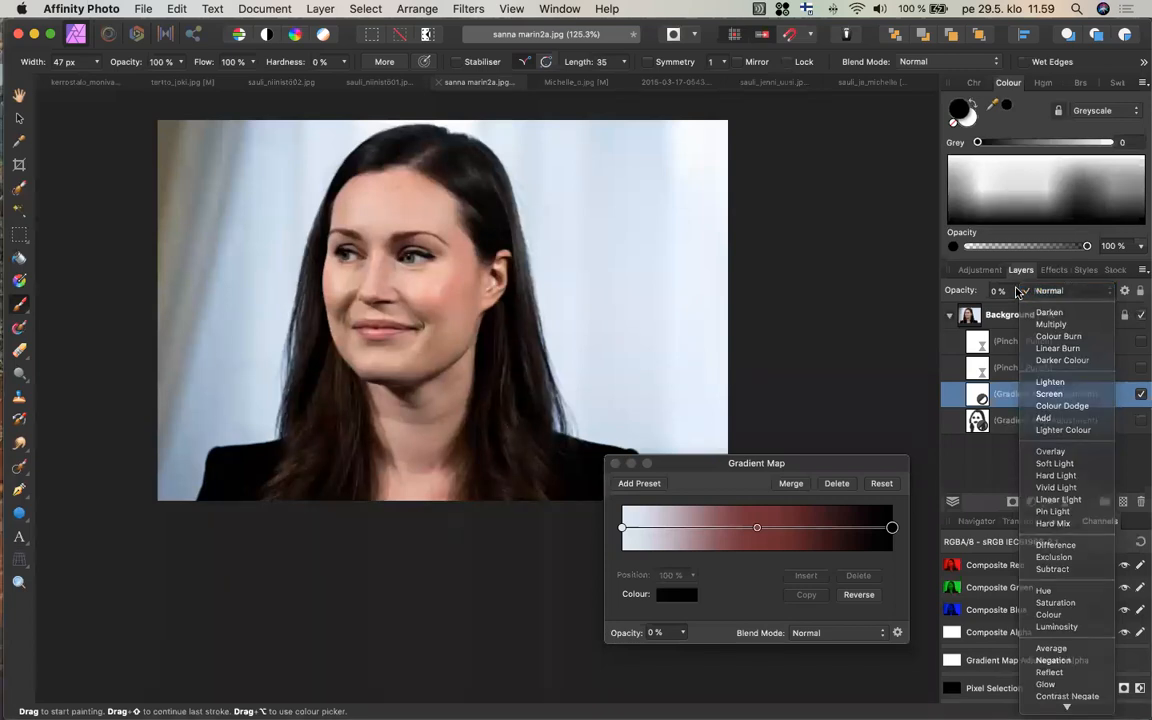
left_click(1018, 292)
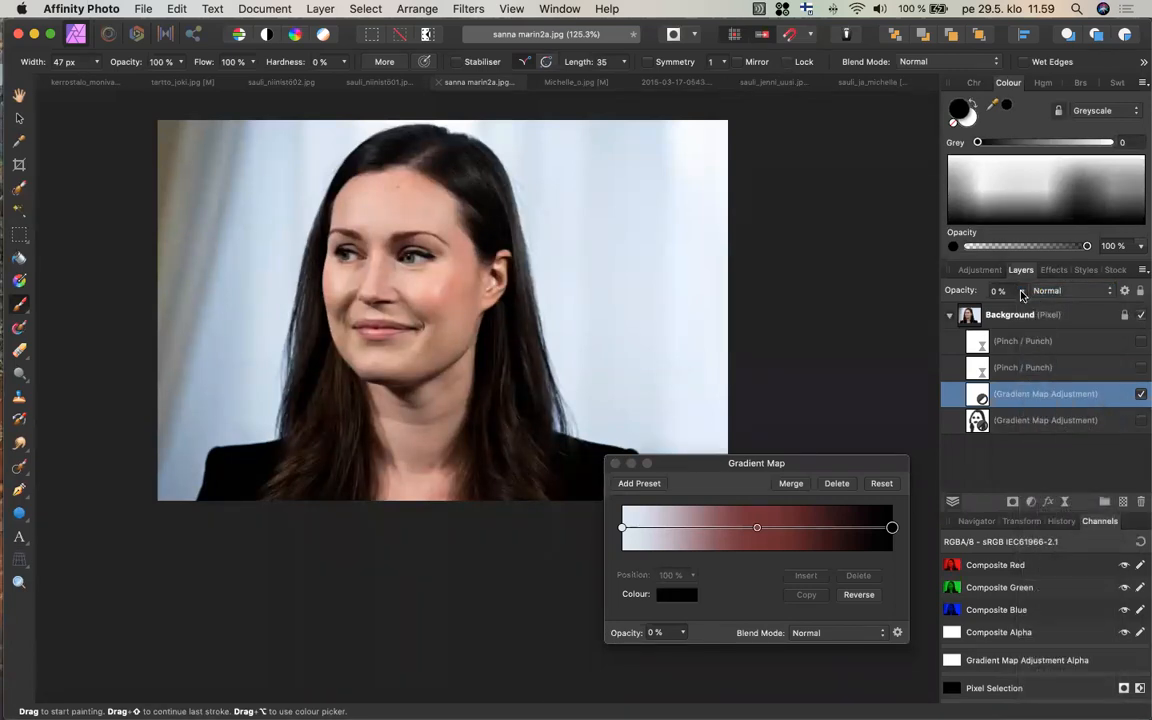
left_click(1021, 293)
left_click_drag(1006, 310, 1145, 311)
left_click_drag(785, 466, 787, 362)
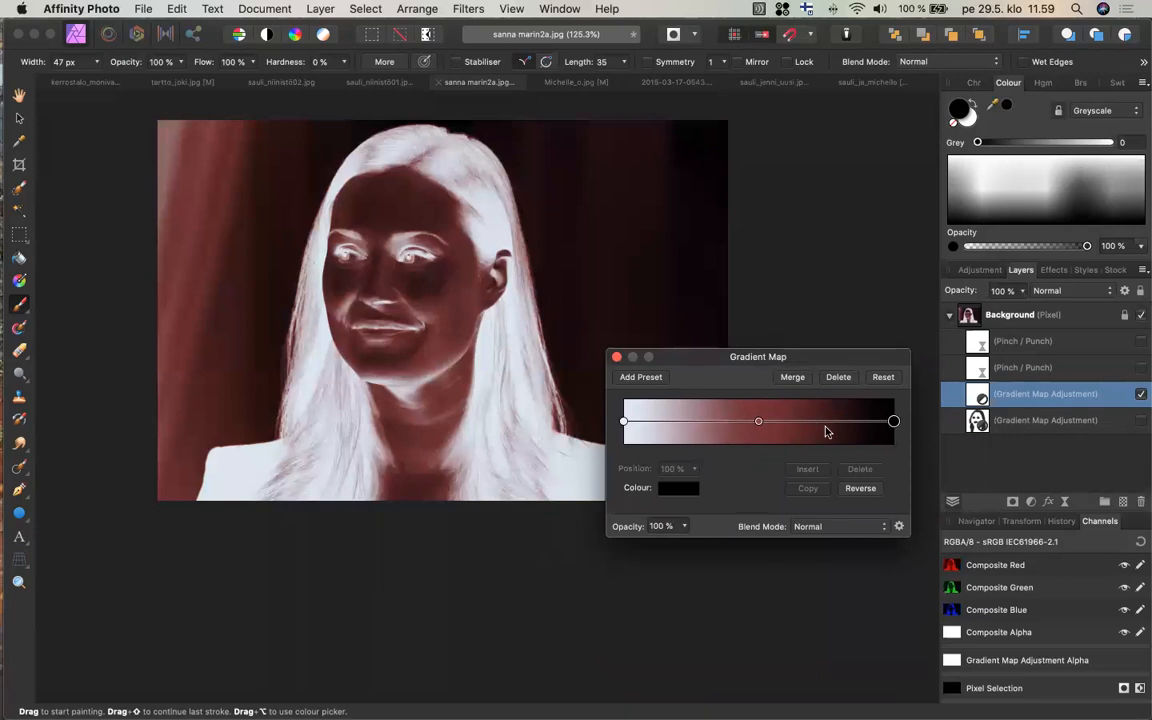
left_click(860, 489)
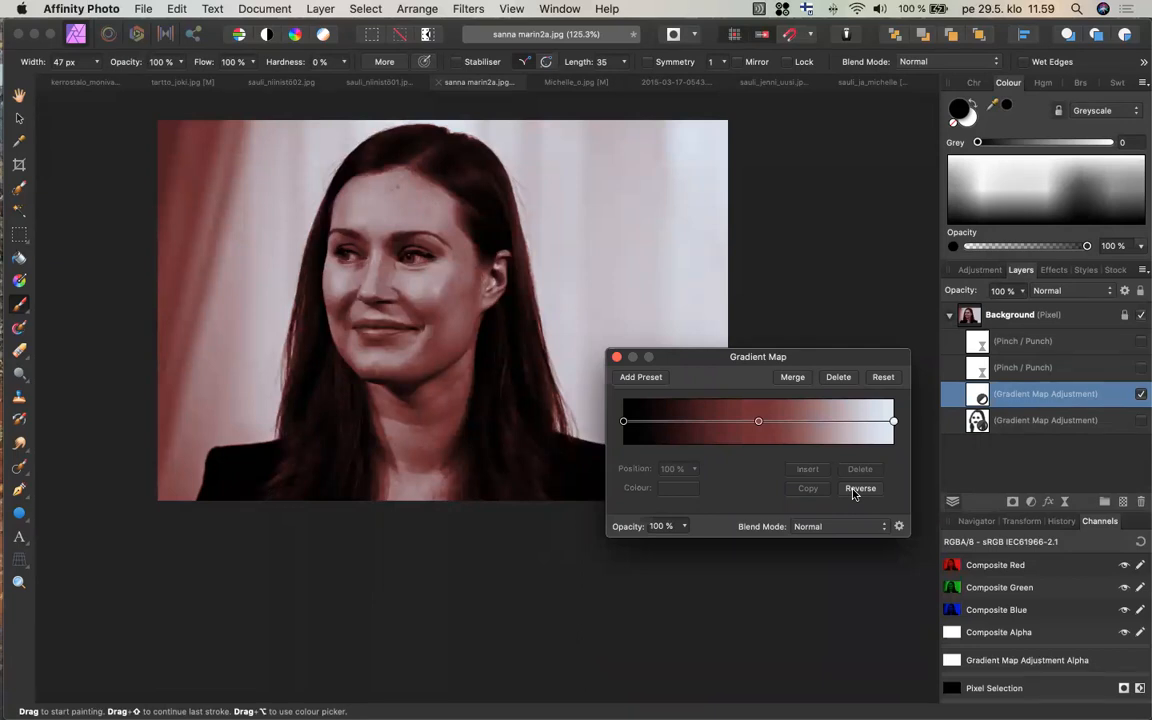
- Add a gradient stop coloured from the cheek and move it from 27% to 68%
left_click(697, 422)
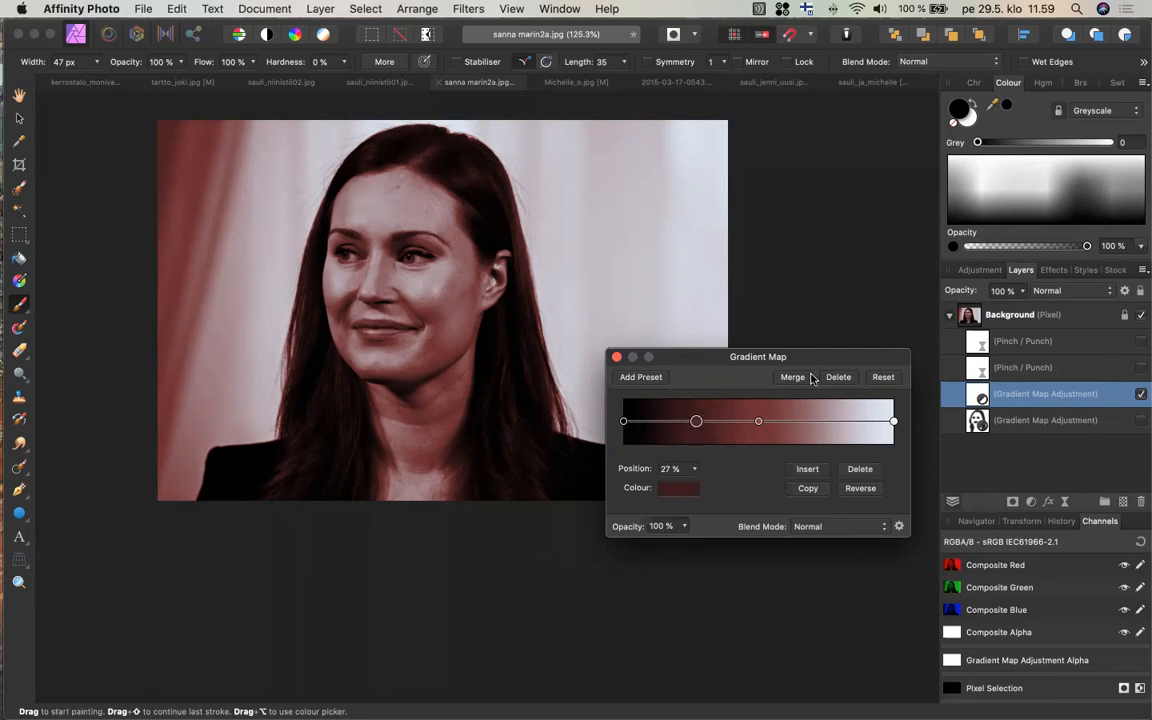
left_click(673, 487)
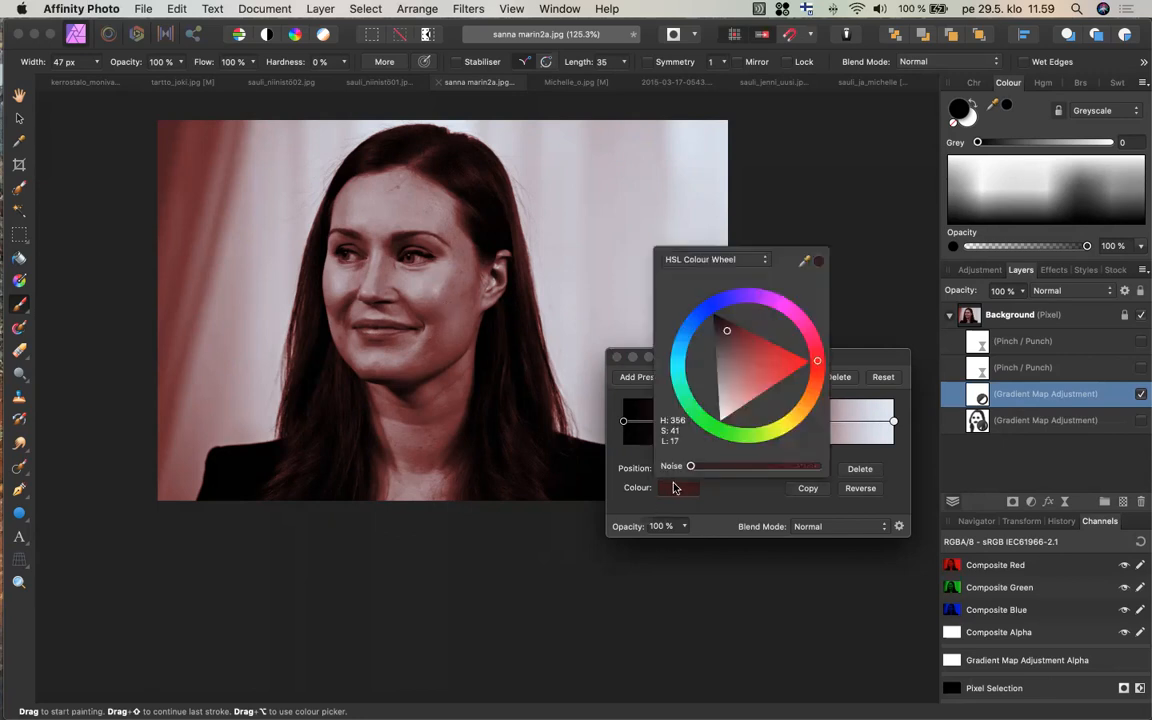
mouse_move(816, 263)
left_mouse_down()
mouse_move(496, 298)
mouse_move(445, 318)
left_mouse_up()
left_click(817, 262)
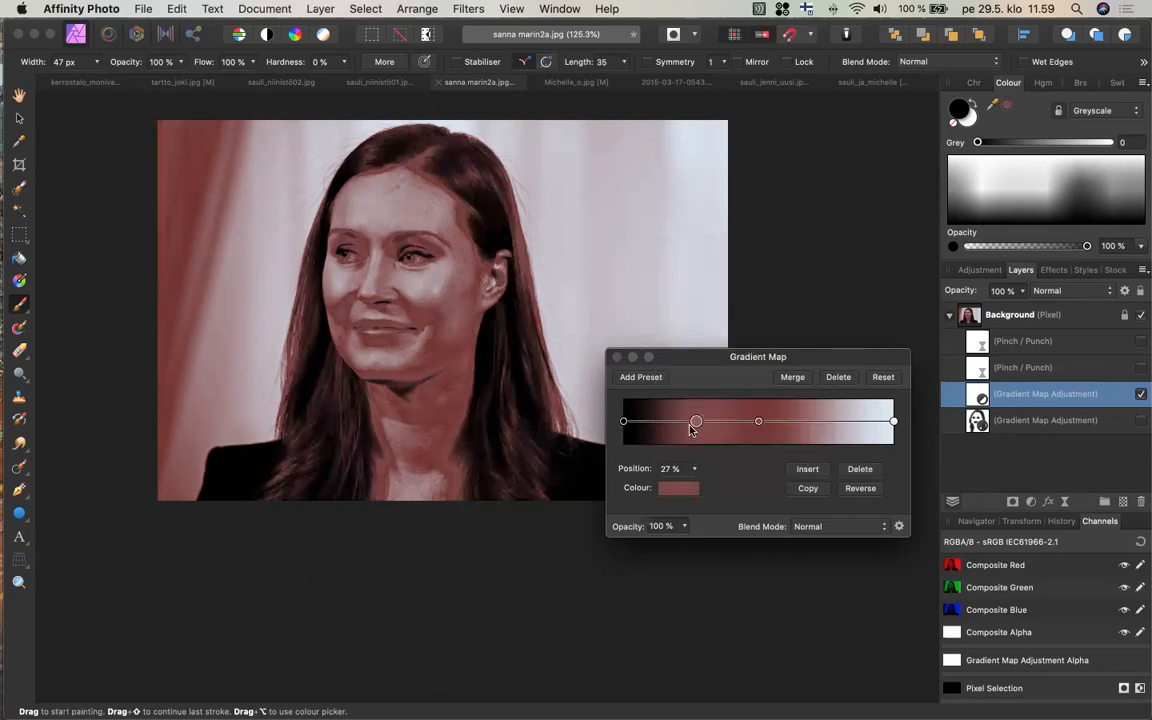
left_click_drag(697, 428, 810, 430)
- Shift the gradient's middle colour stop left to 32%
left_click(758, 421)
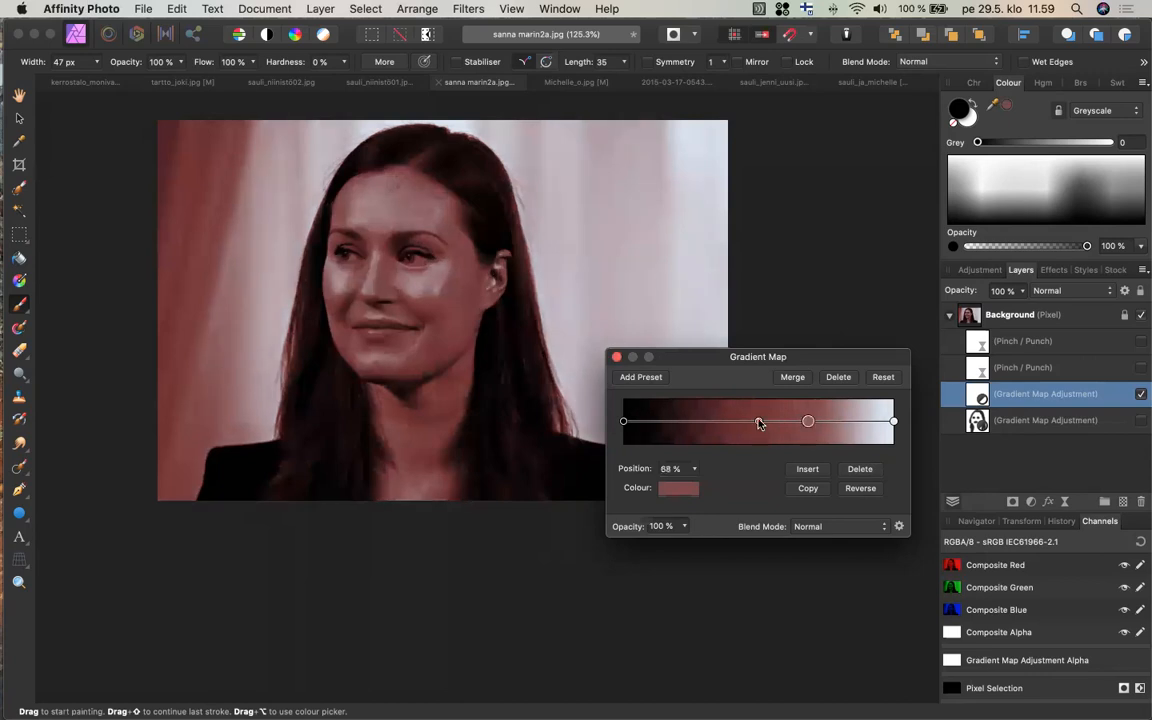
left_click_drag(754, 421, 709, 428)
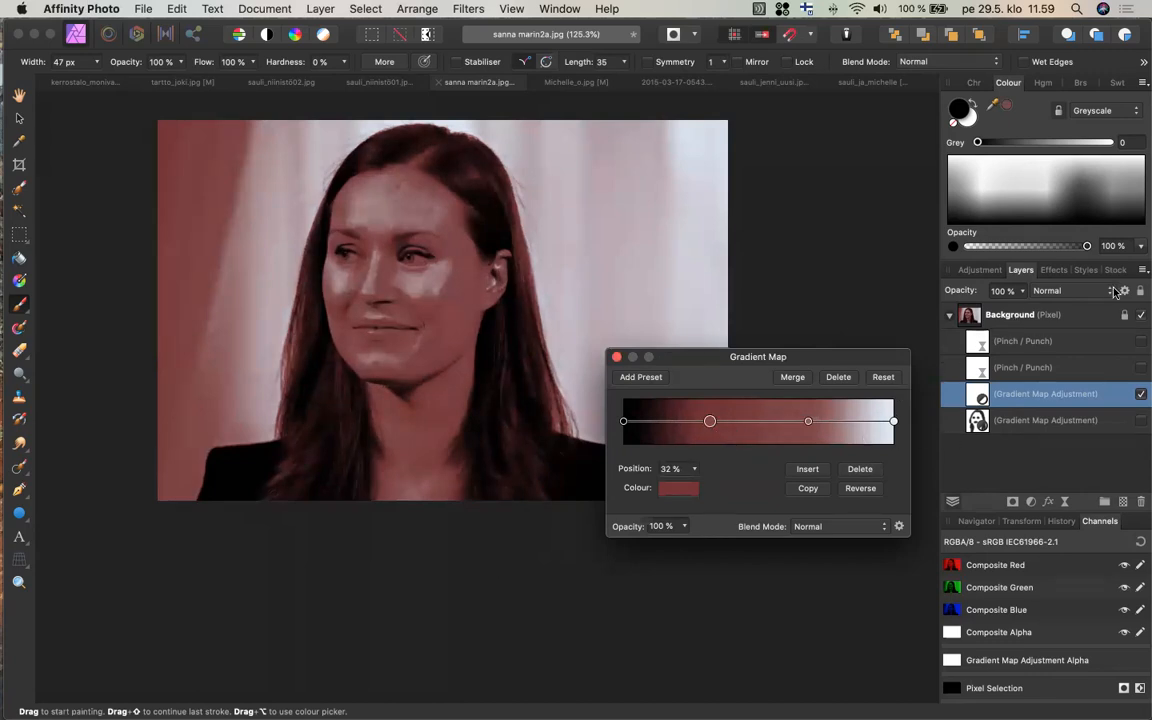
left_click(1111, 294)
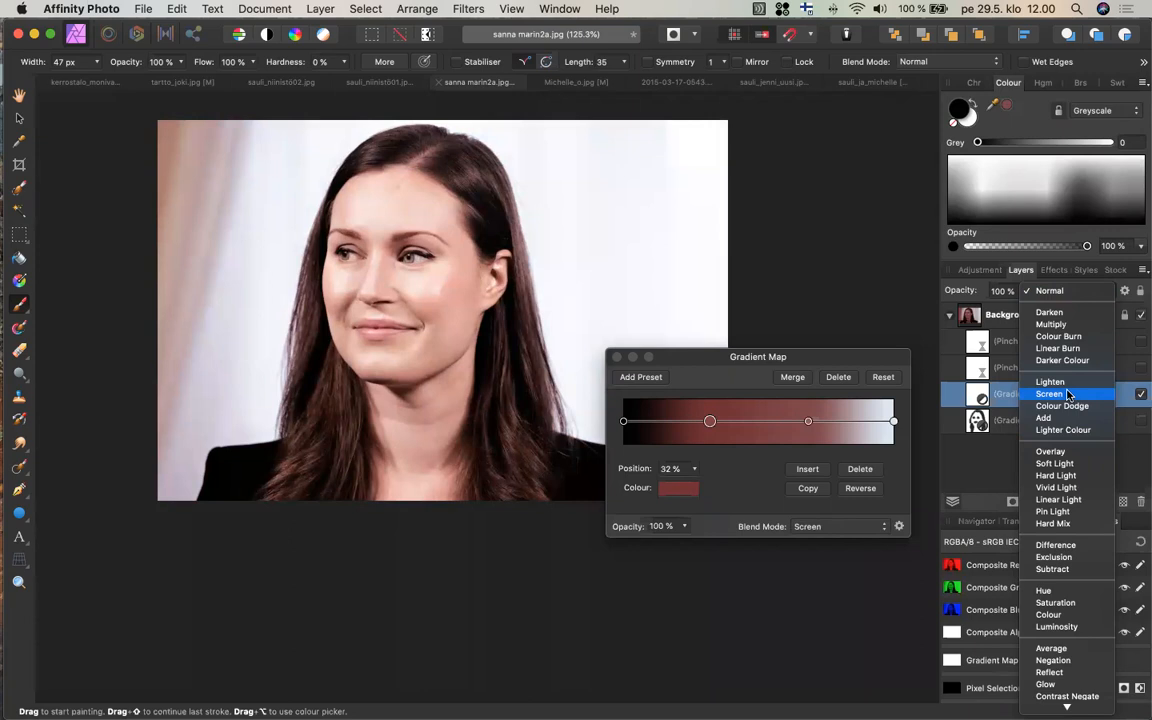
- Blend the gradient map layer in Screen mode at 72% opacity
left_click(1068, 395)
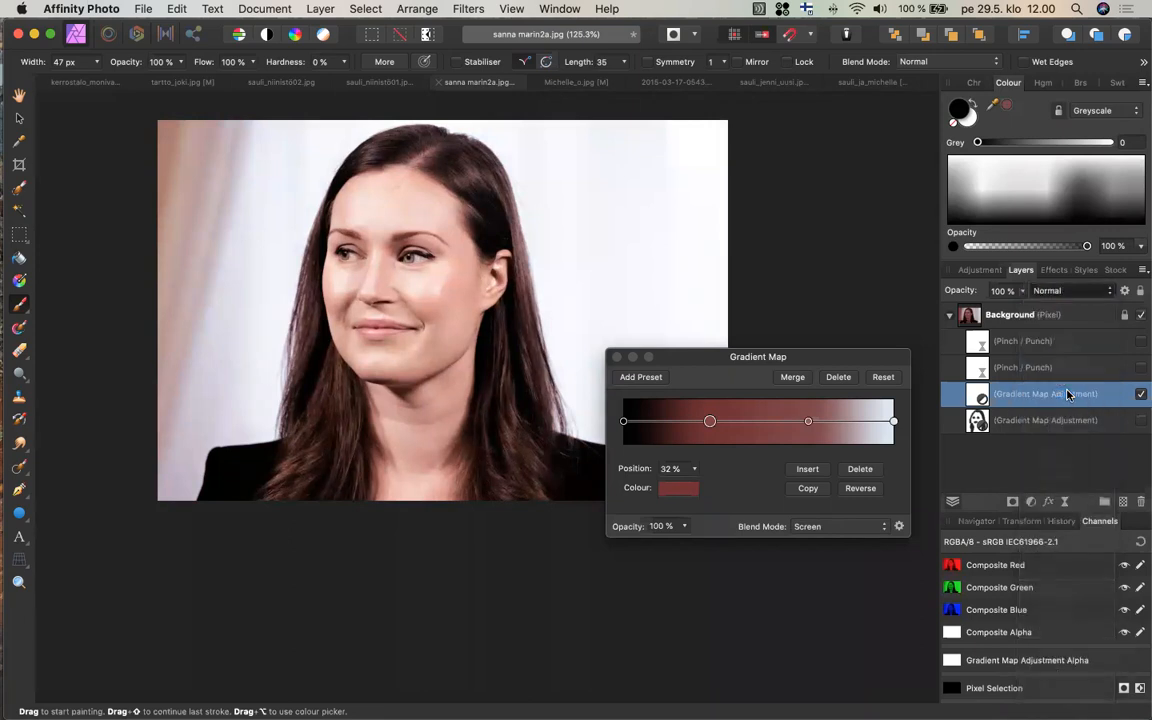
left_click(1023, 291)
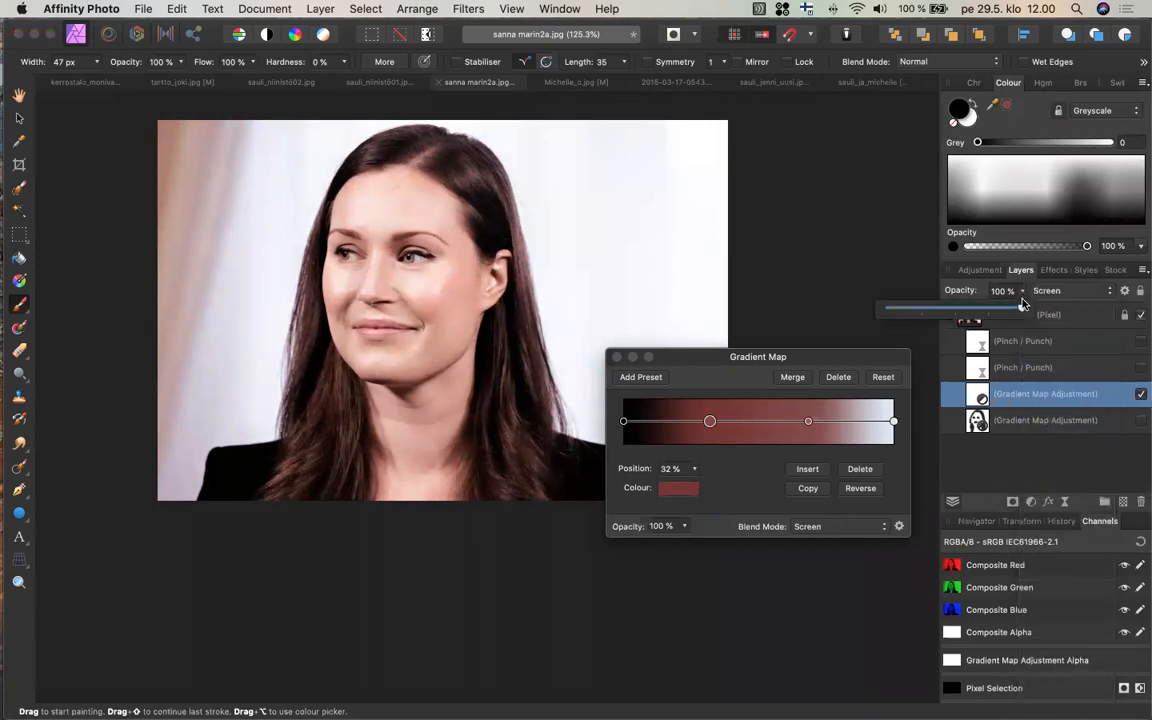
left_click_drag(1023, 307, 984, 311)
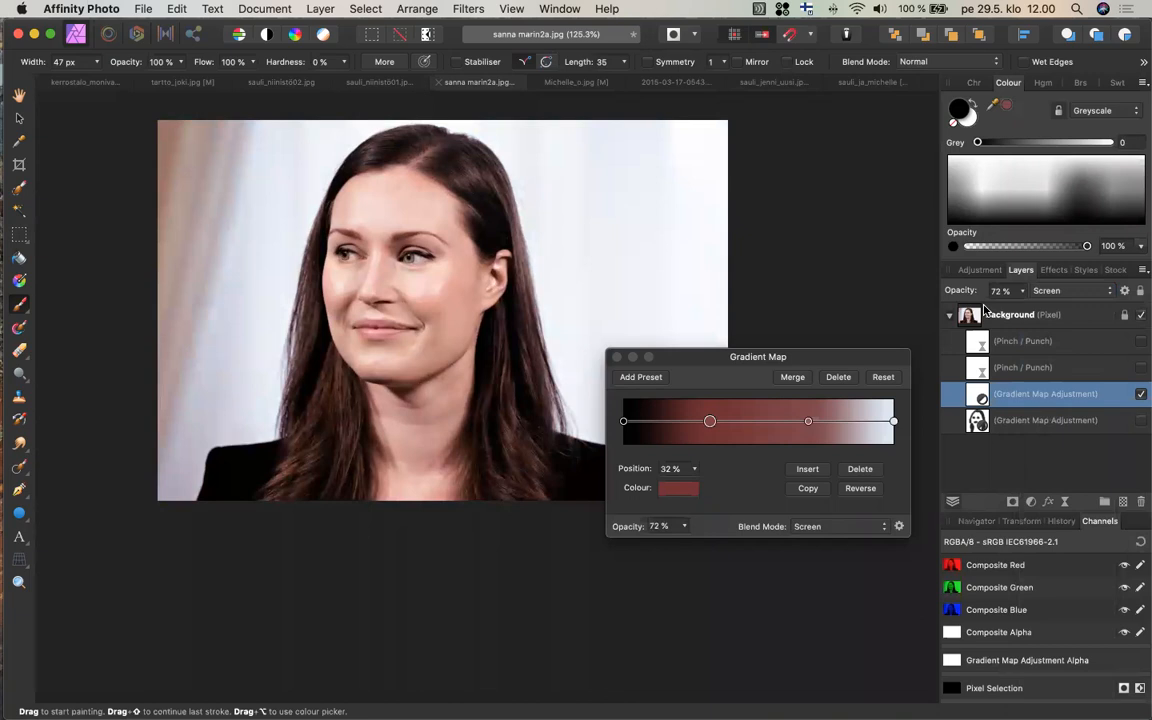
- Close the Gradient Map settings and hide the gradient map layers to compare
left_click(617, 358)
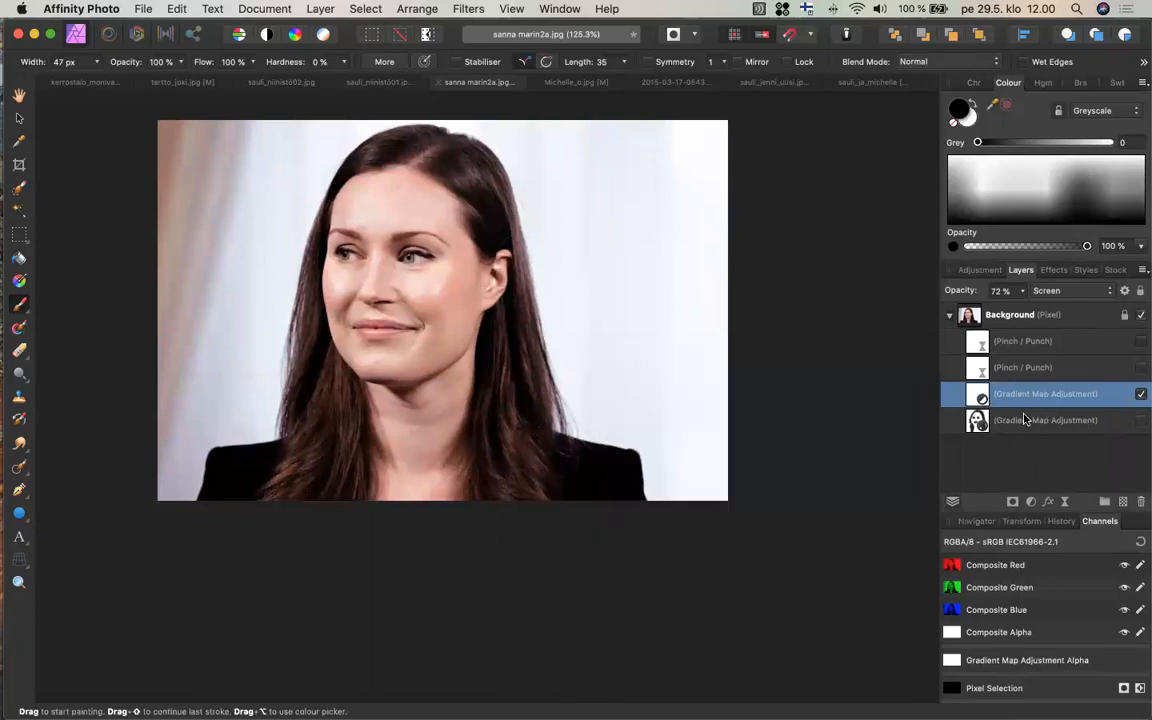
left_click(1141, 396)
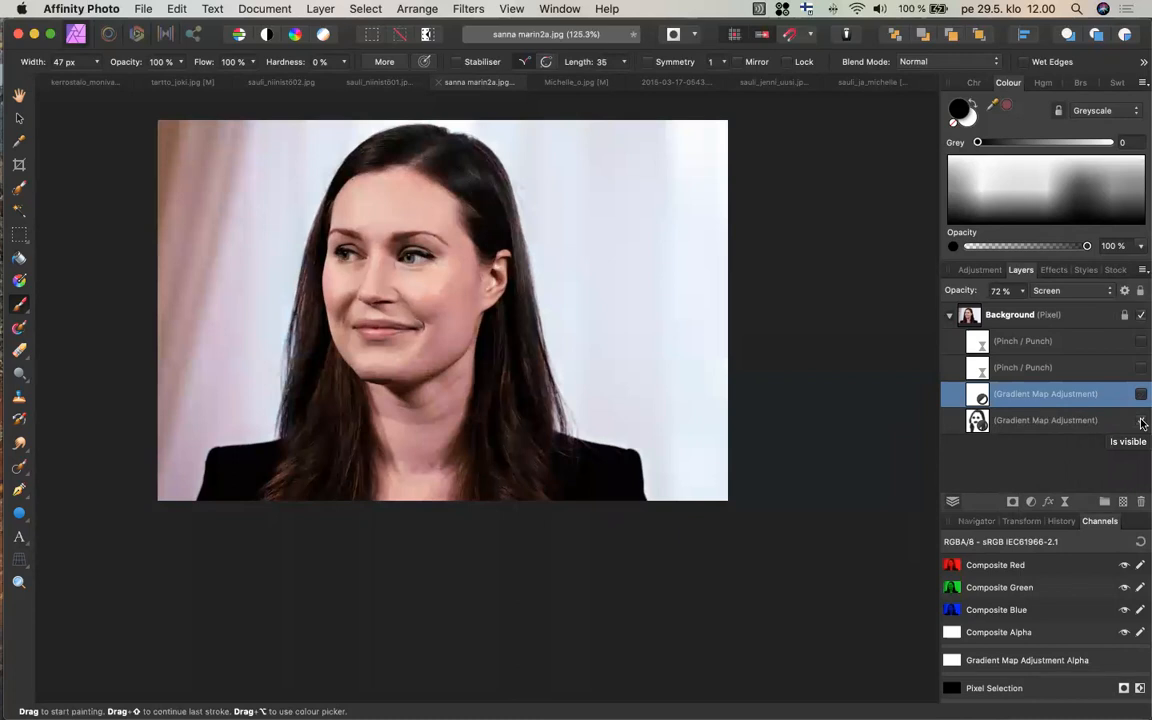
left_click(1142, 421)
- Show the upper gradient map again and add a Pinch / Punch live filter to Background
left_click(1141, 396)
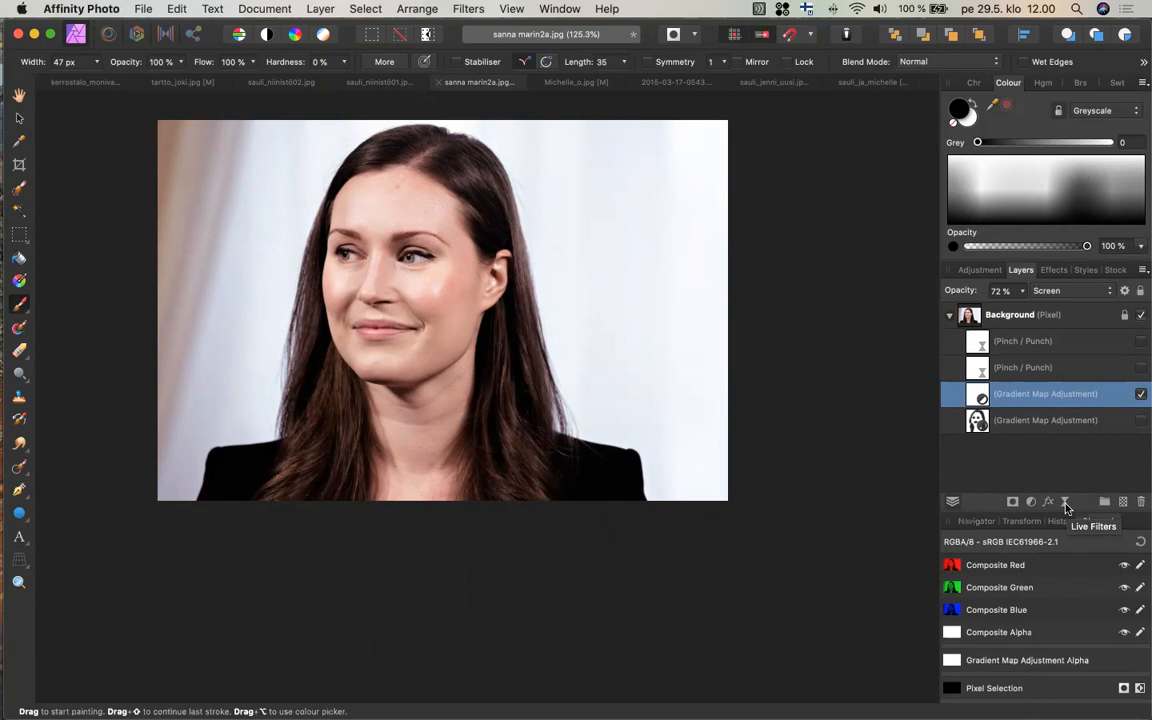
left_click(1040, 316)
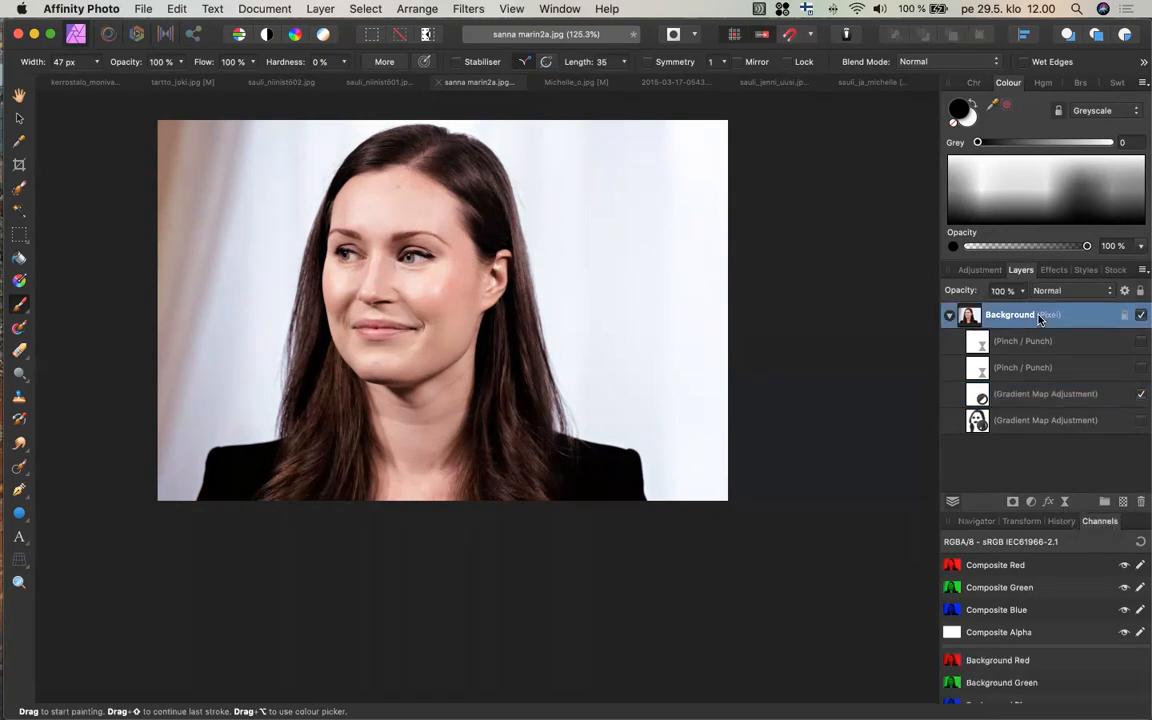
left_click(1065, 500)
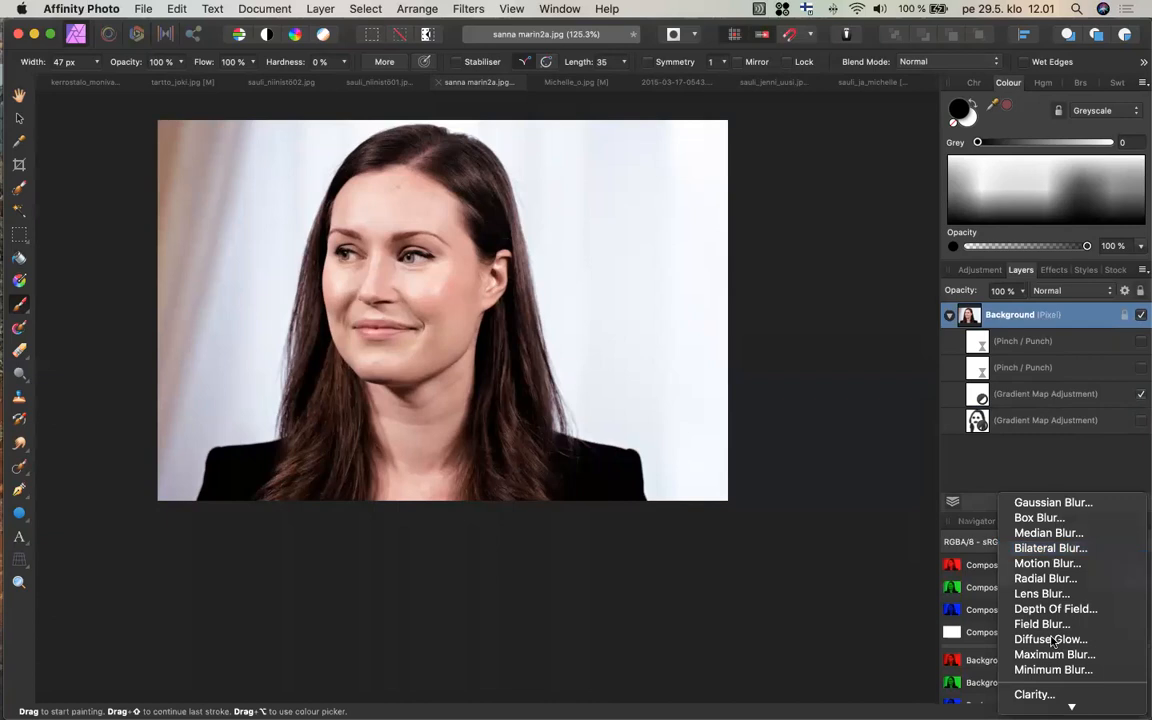
scroll(1066, 640, "down", 10)
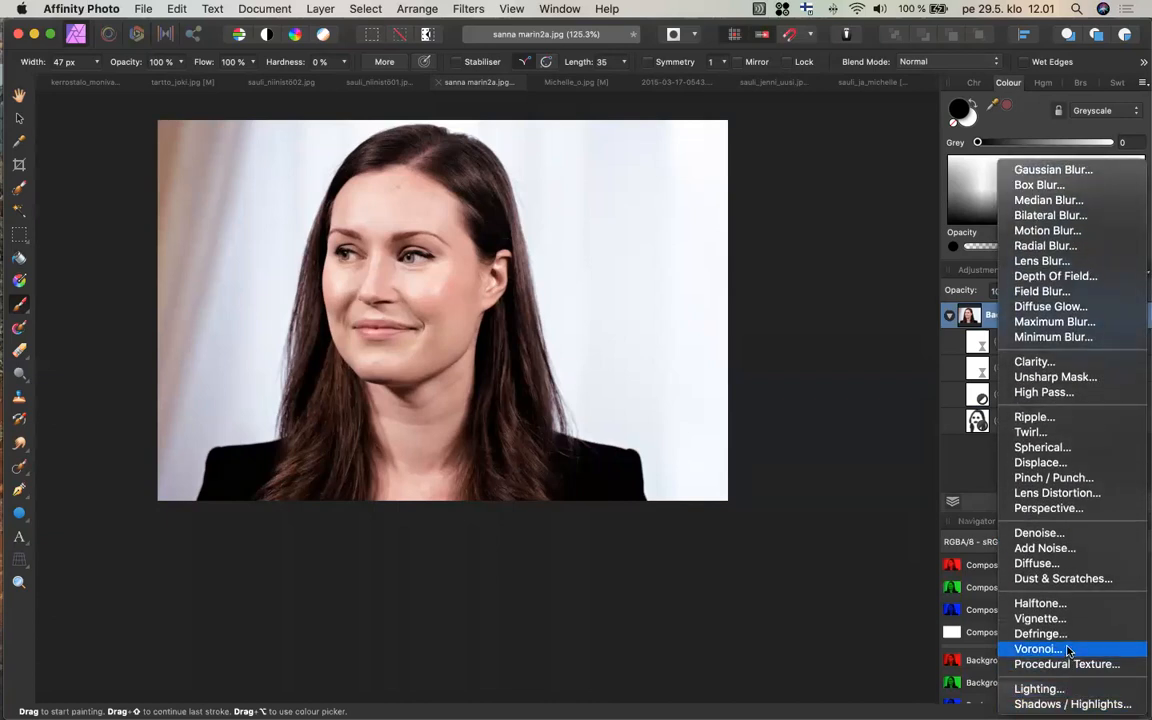
left_click(1064, 477)
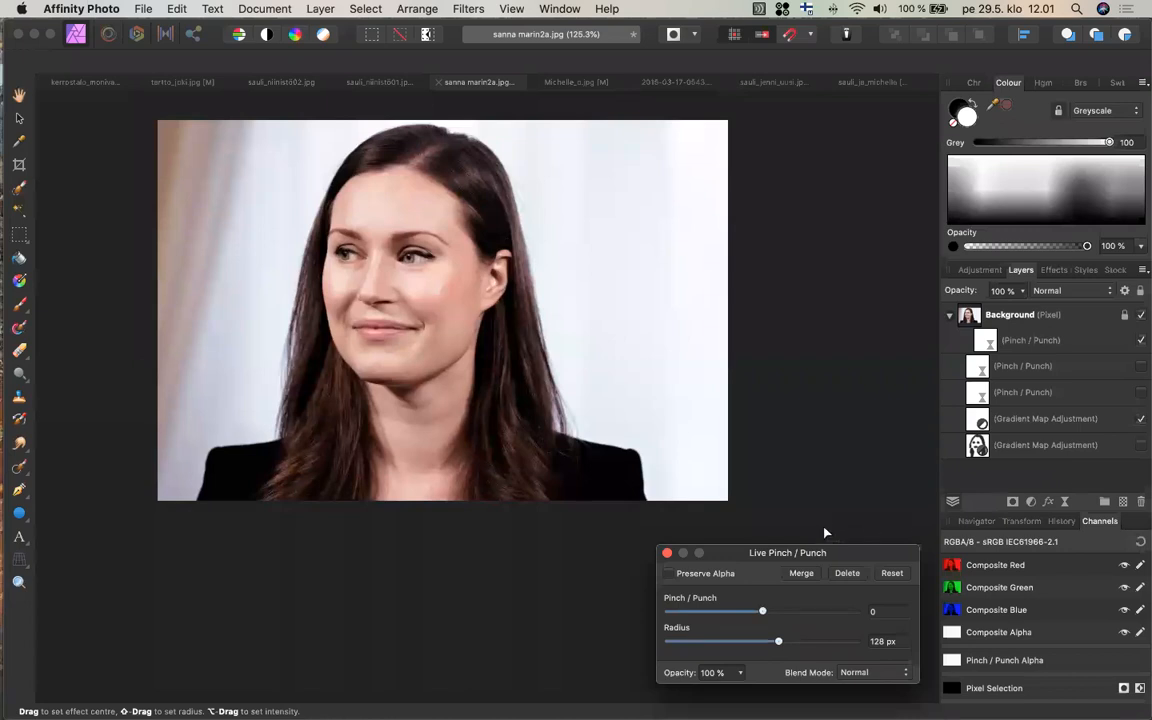
- Set the Pinch / Punch to 37,573 with a 92,9 px radius
left_click_drag(795, 552, 771, 463)
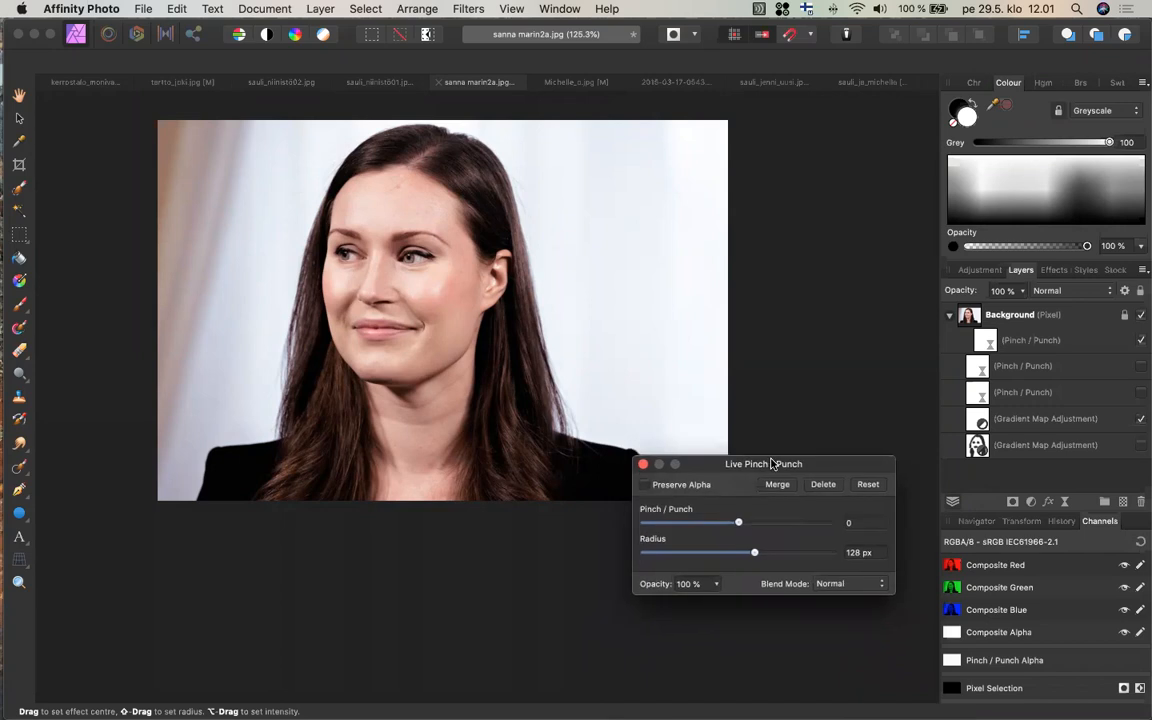
left_click(415, 262)
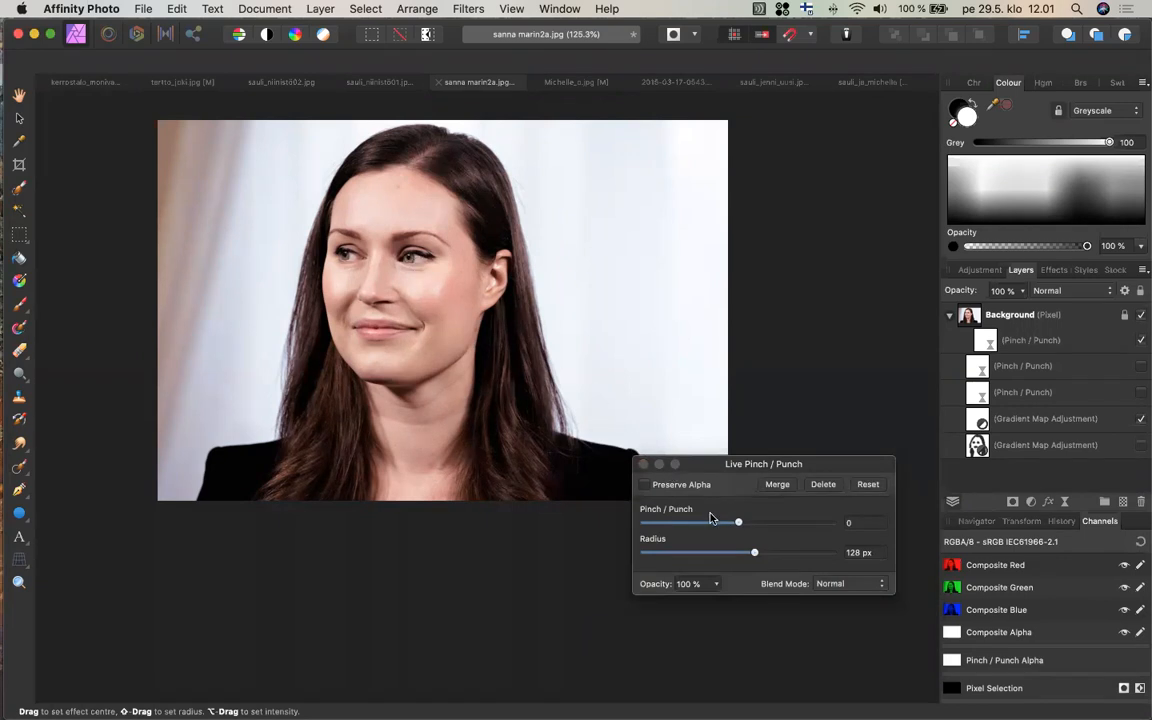
left_click(739, 528)
left_click_drag(751, 529, 764, 530)
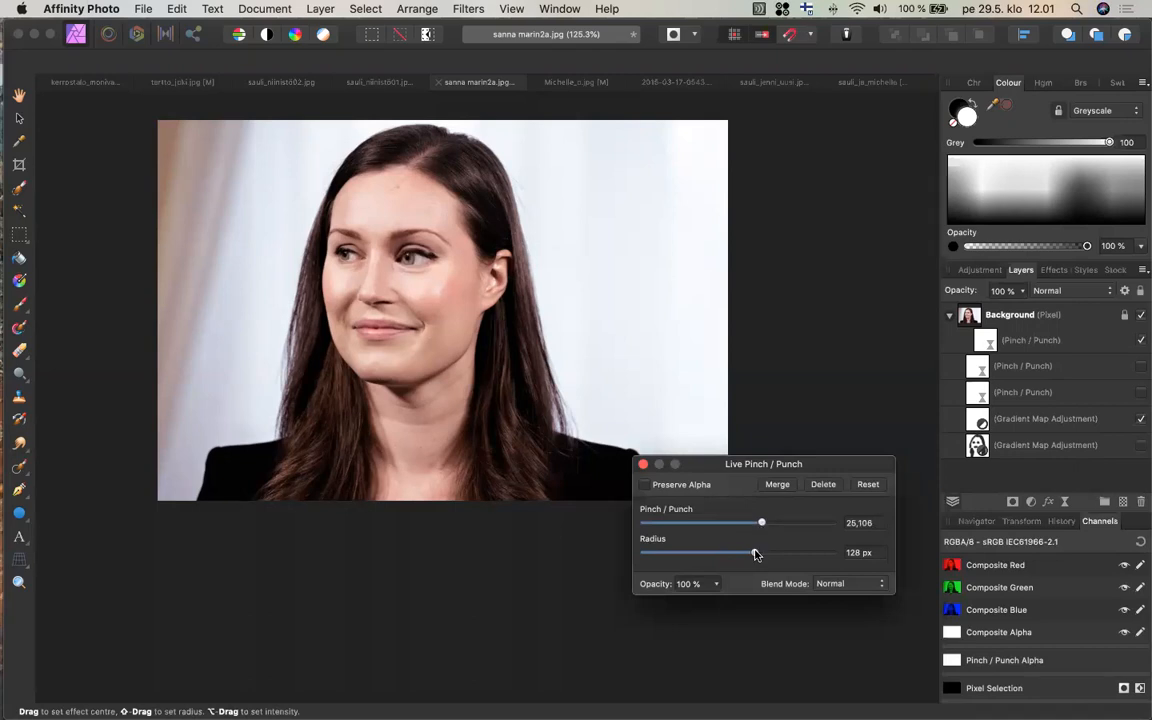
mouse_move(736, 554)
left_mouse_down()
mouse_move(783, 526)
mouse_move(742, 555)
left_mouse_up()
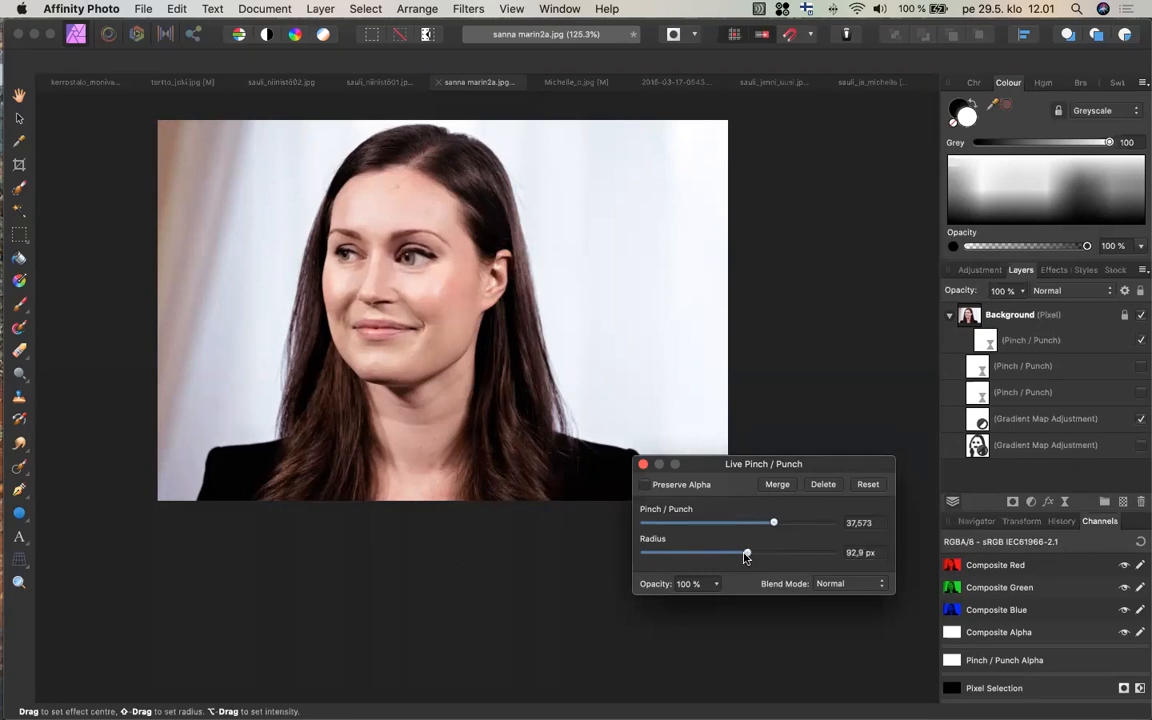
left_click(643, 465)
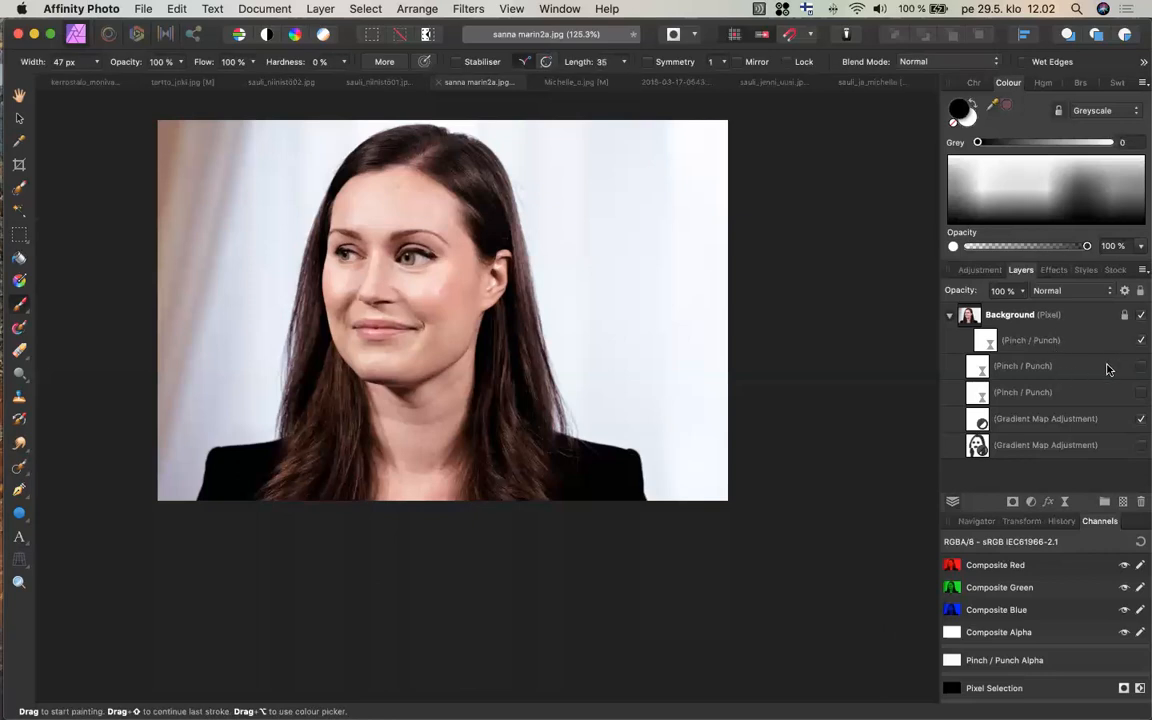
- Make an earlier Pinch / Punch layer visible so its warp also reshapes the face
left_click(1137, 394)
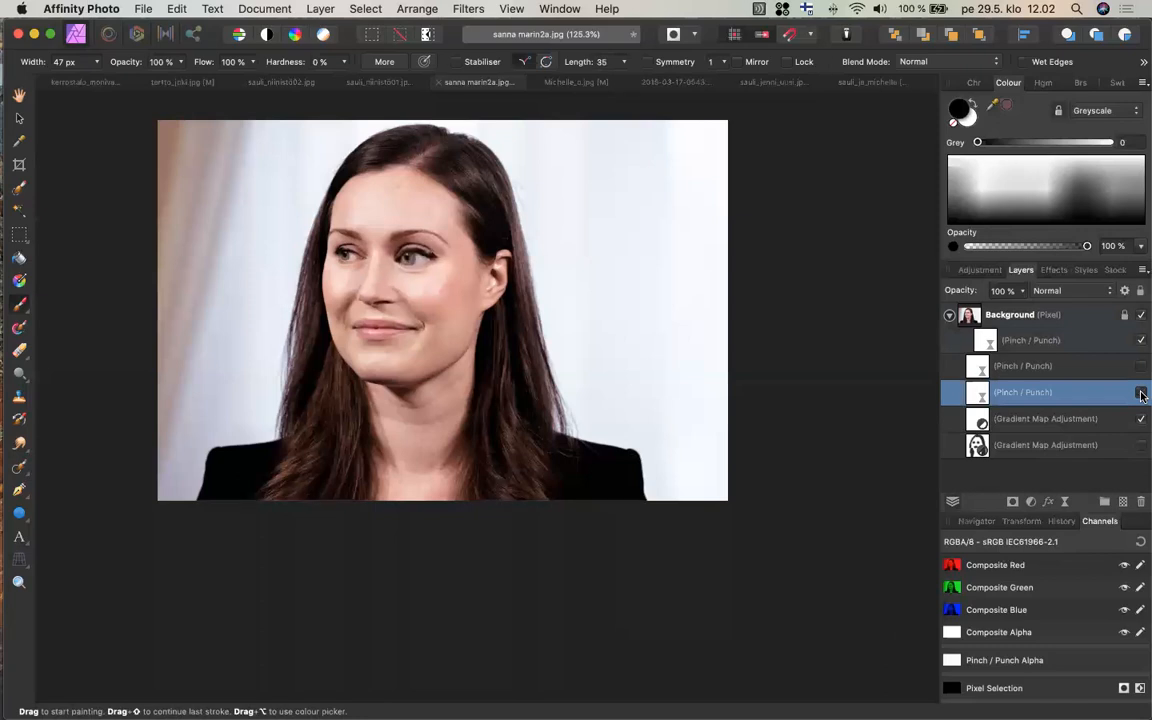
left_click(1141, 368)
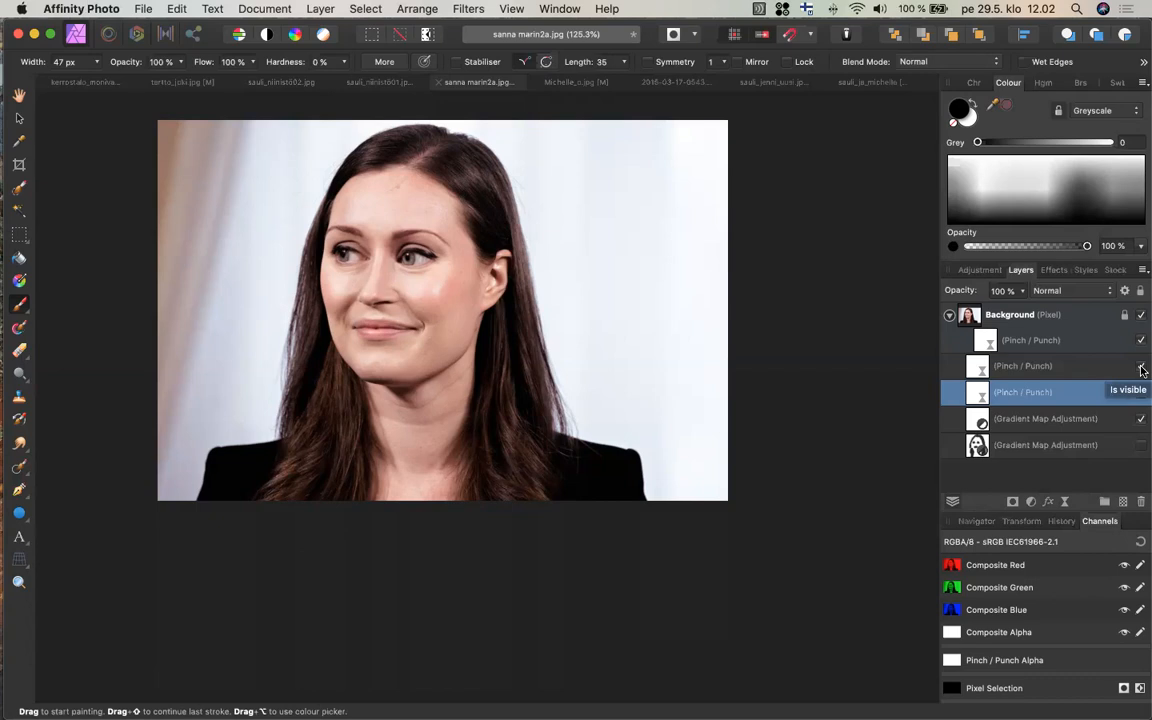
- Open 2014-09-11-0363.jpg from Downloads, browsing the folder in icon view
key("super+o")
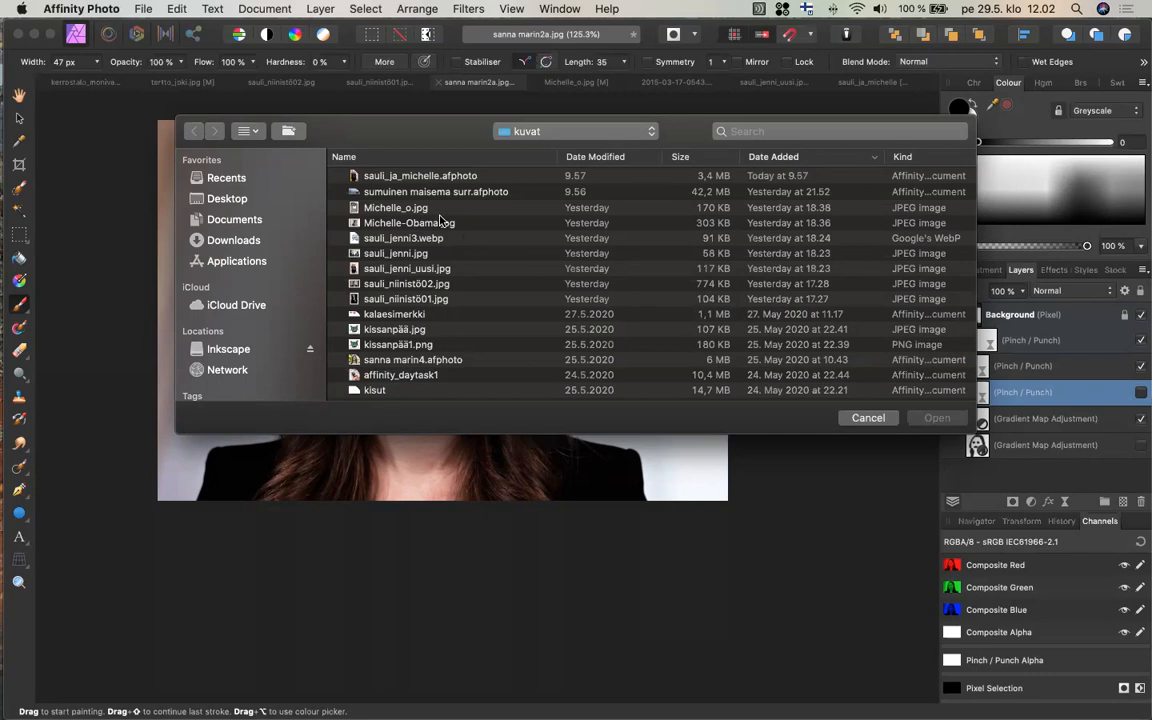
scroll(450, 268, "down", 3)
scroll(453, 278, "down", 10)
scroll(453, 278, "down", 8)
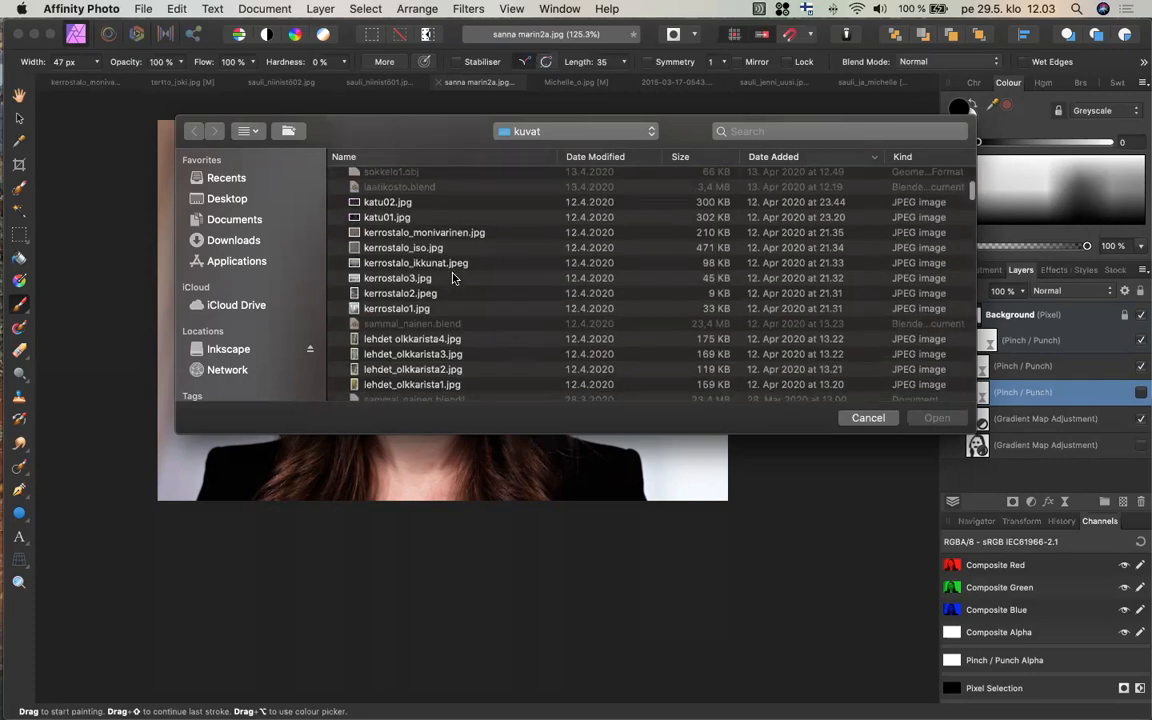
scroll(453, 278, "down", 4)
scroll(402, 277, "down", 4)
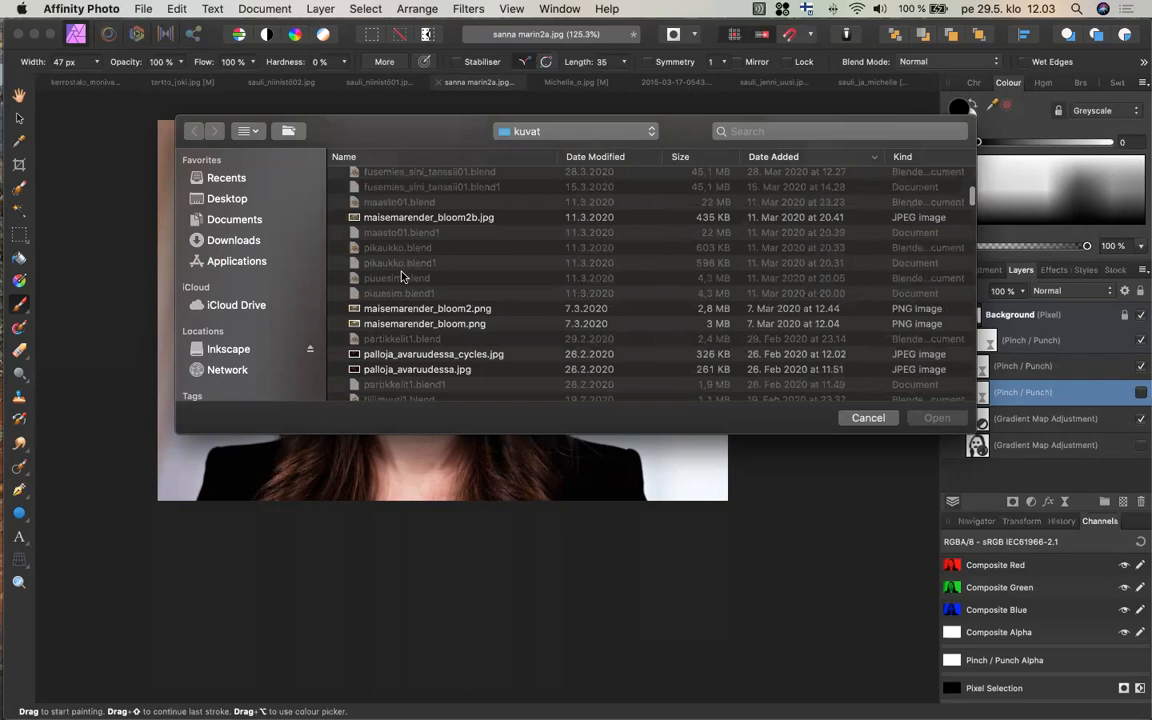
left_click(252, 241)
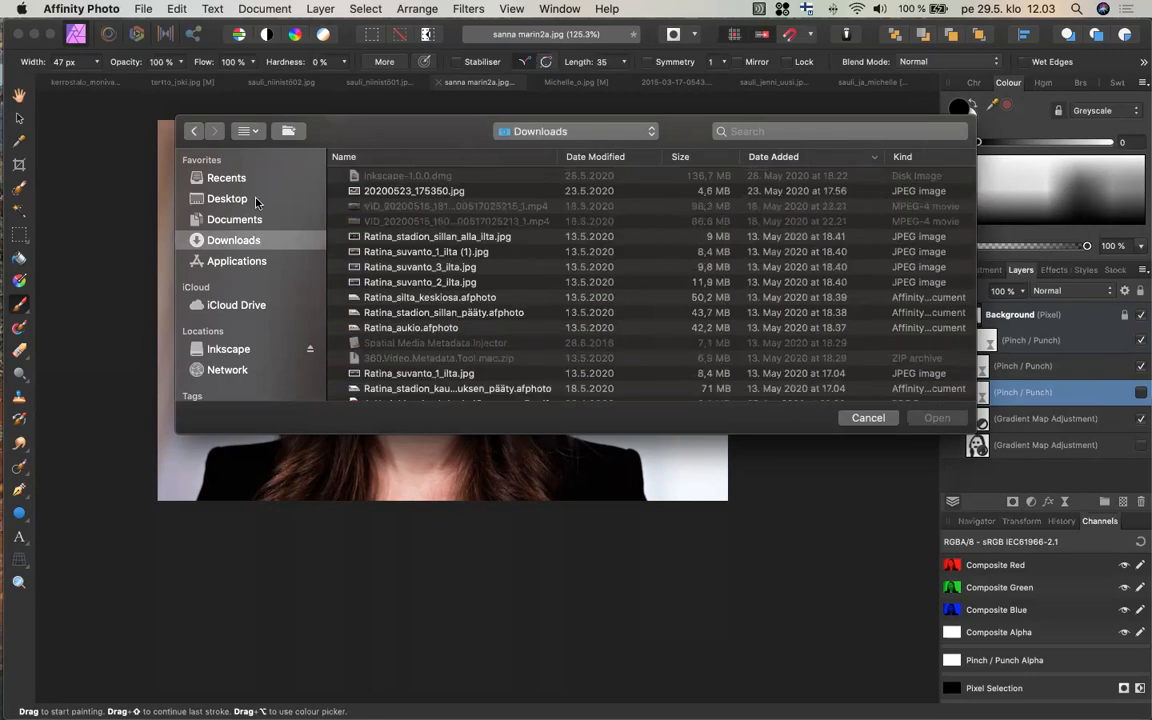
left_click(255, 131)
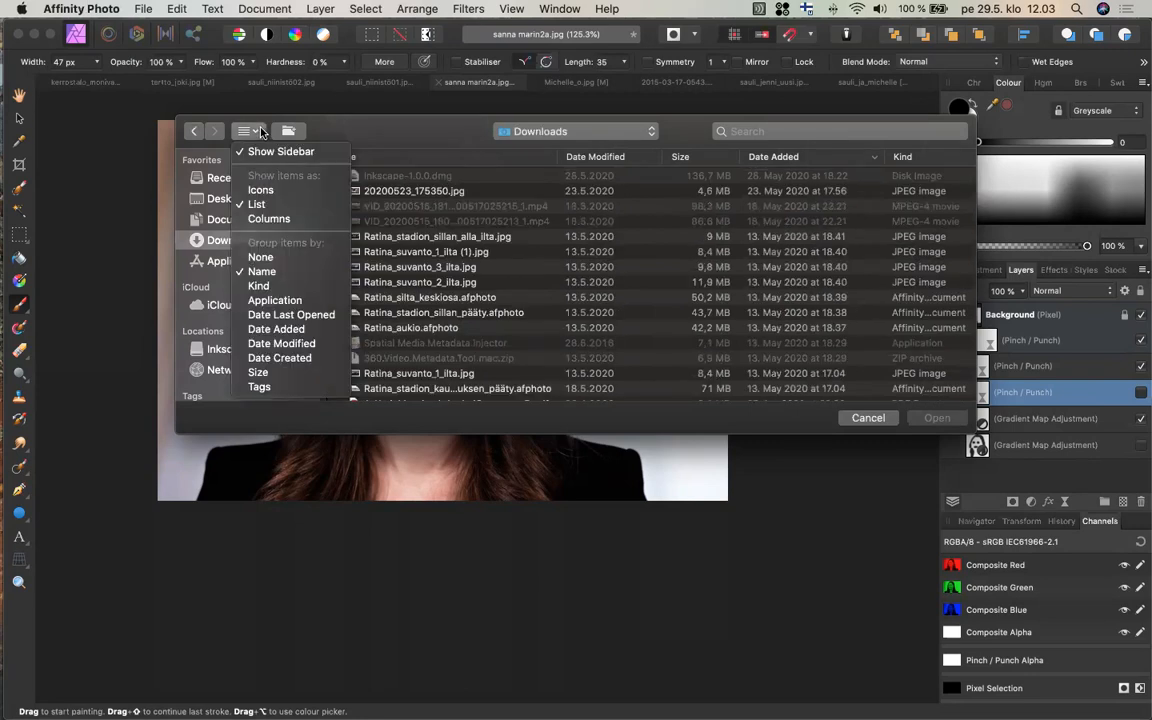
left_click(274, 200)
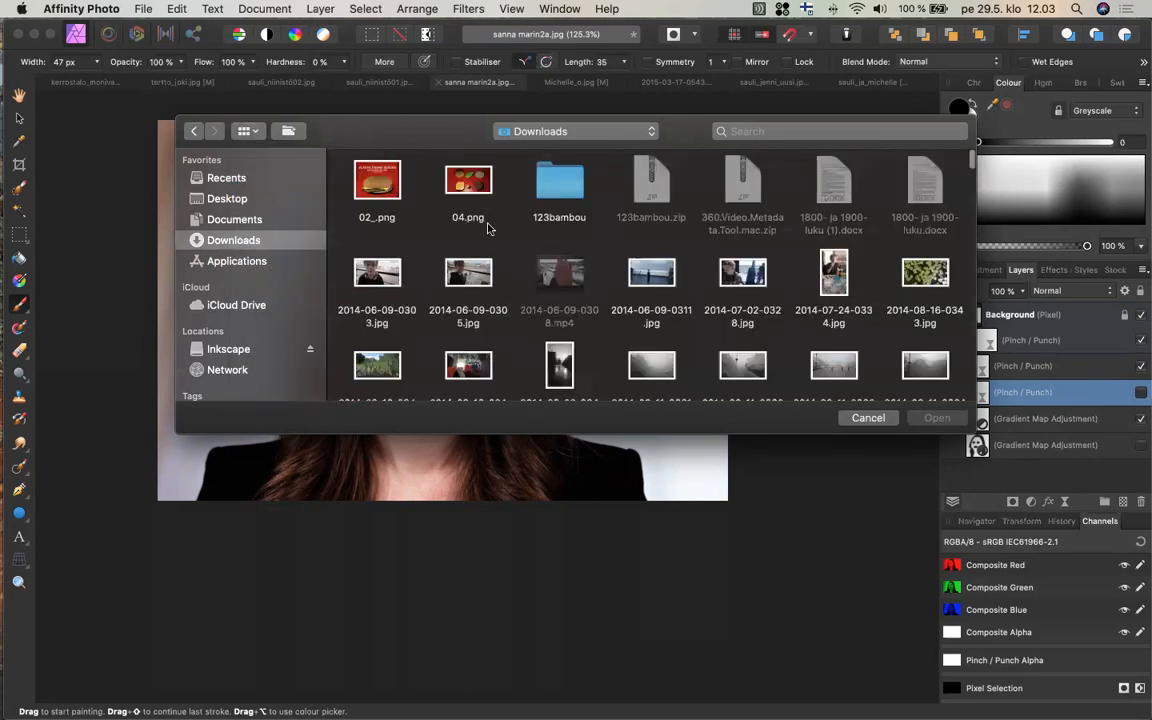
scroll(490, 228, "down", 3)
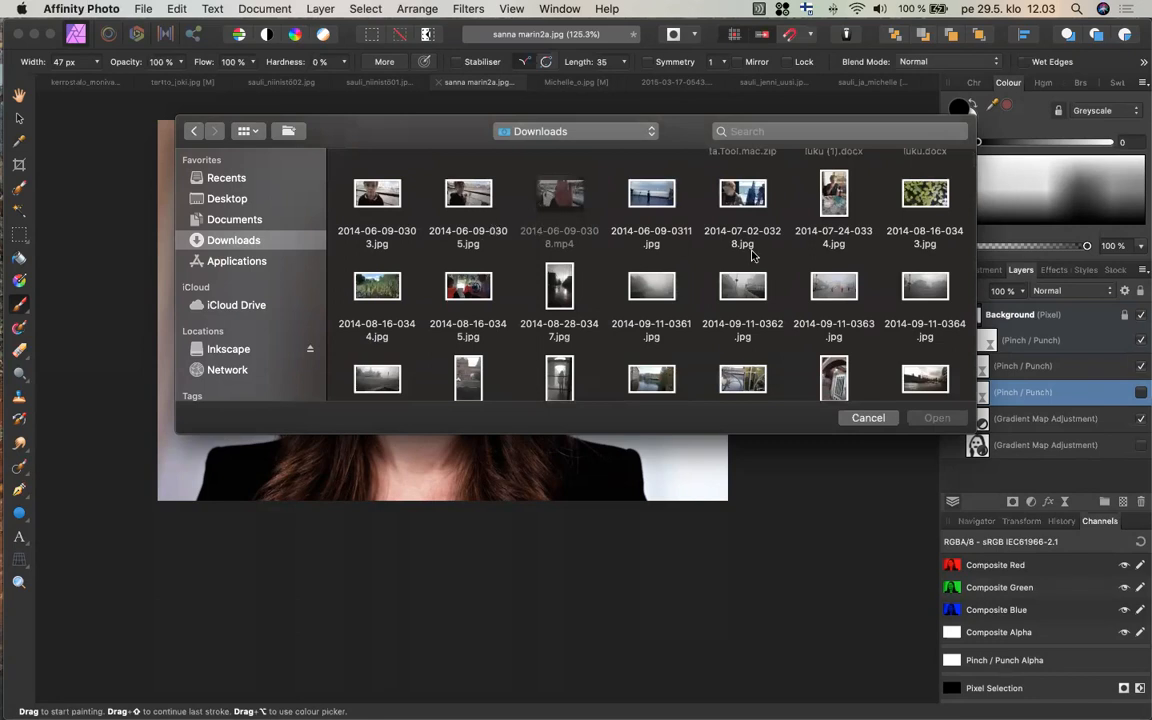
scroll(771, 260, "down", 1)
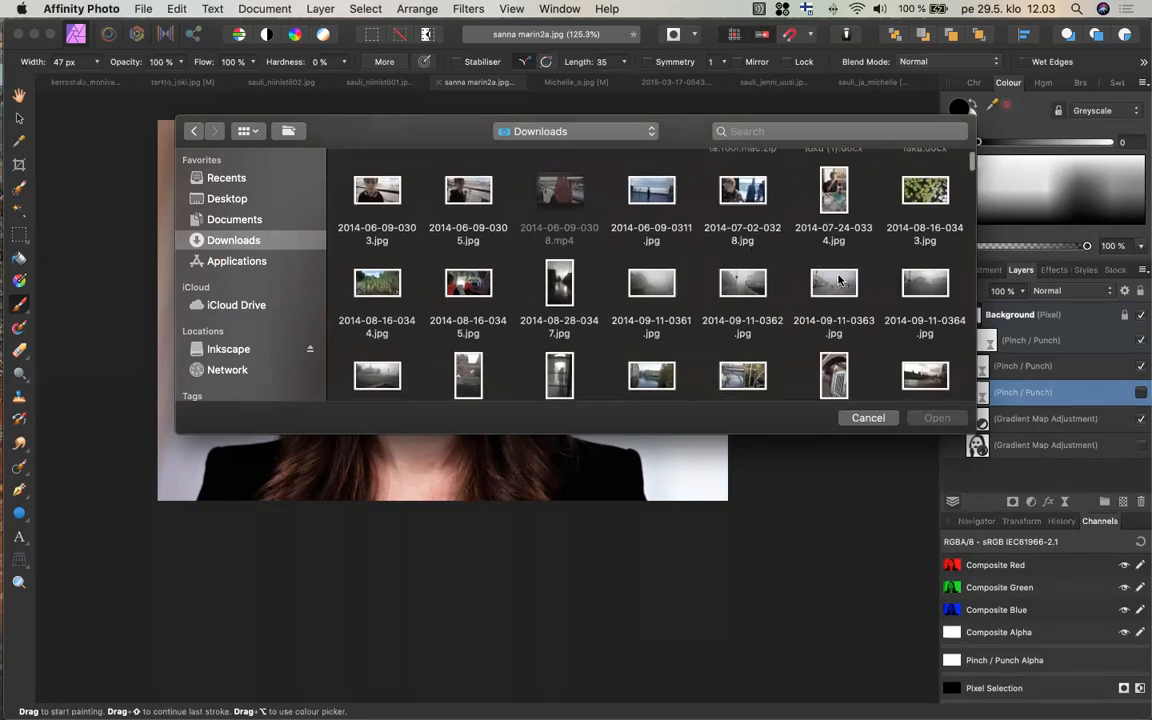
left_click(839, 280)
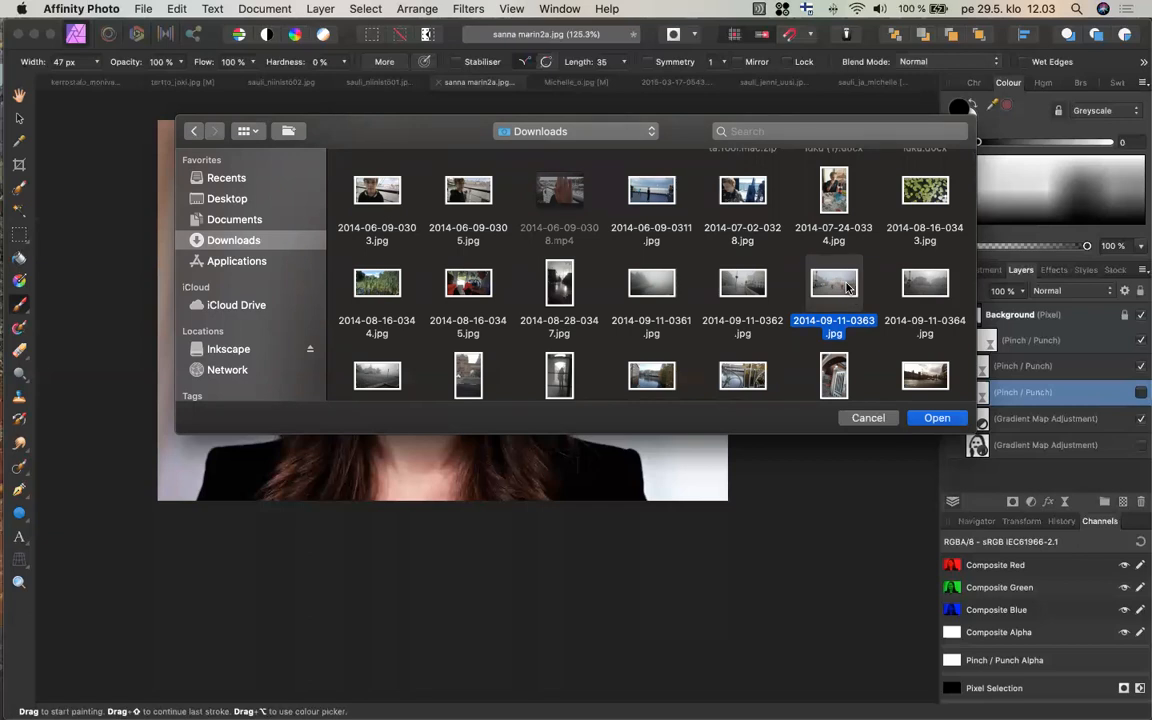
double_click(846, 288)
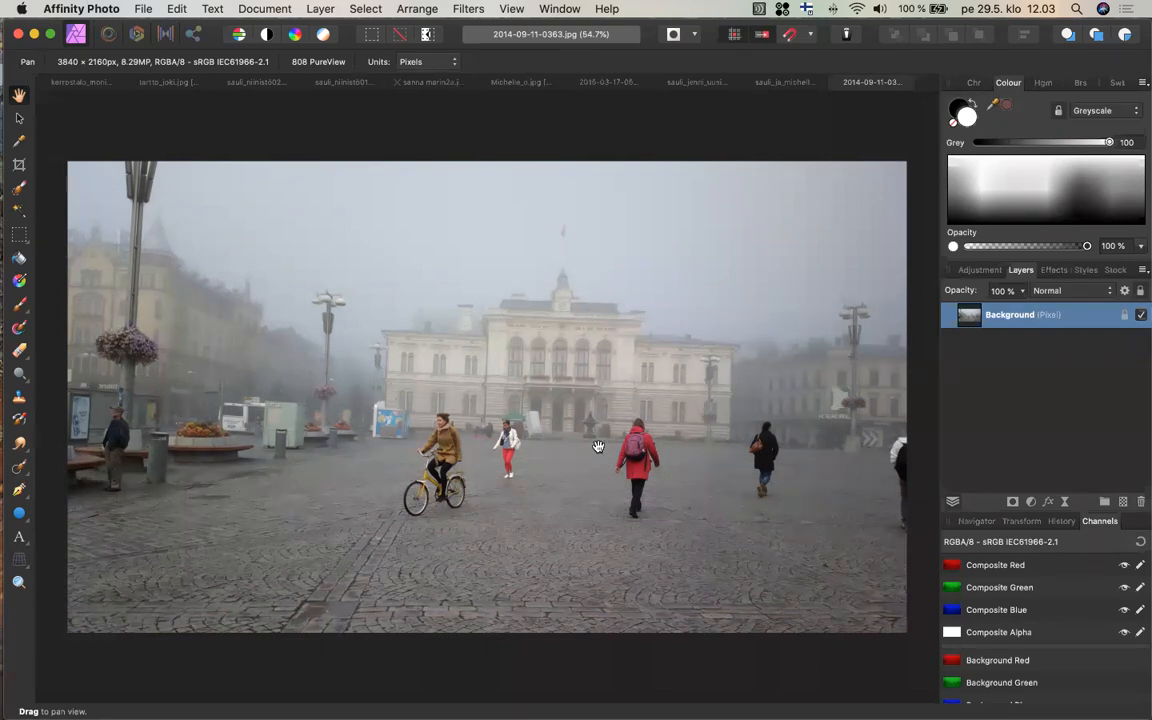
- Set the Inpainting Brush to 190 px width, test-paint over the right-edge person, then undo it
left_click(20, 468)
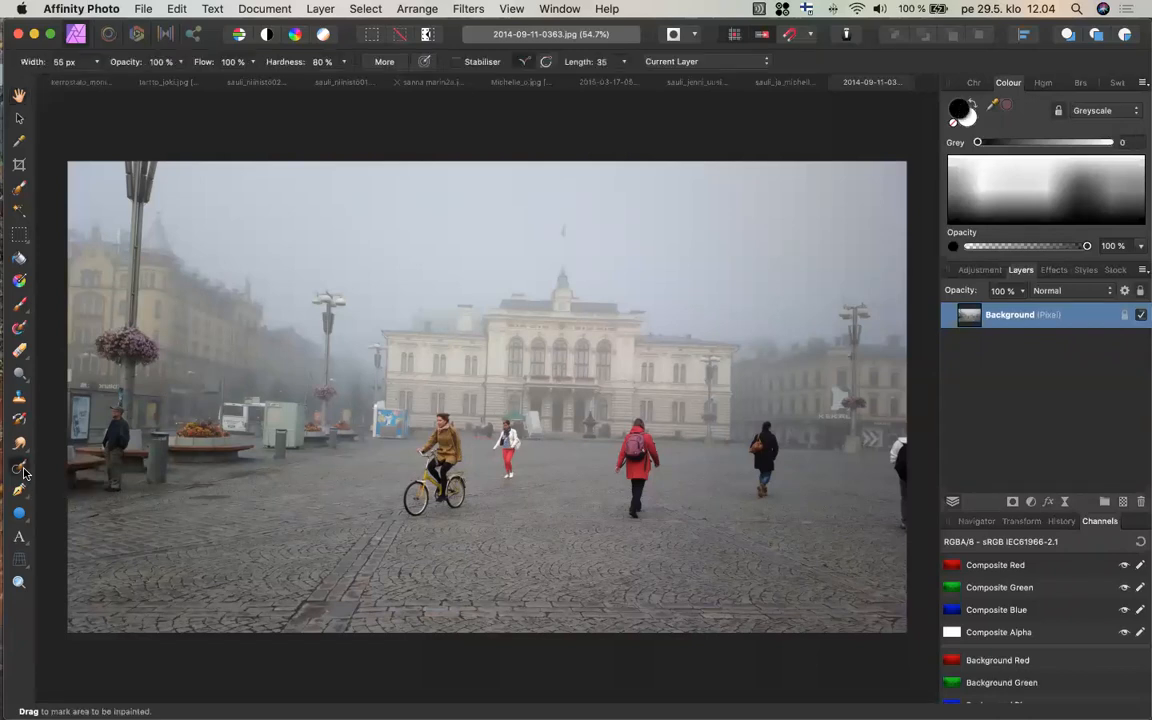
left_click(96, 62)
left_click_drag(91, 83, 108, 83)
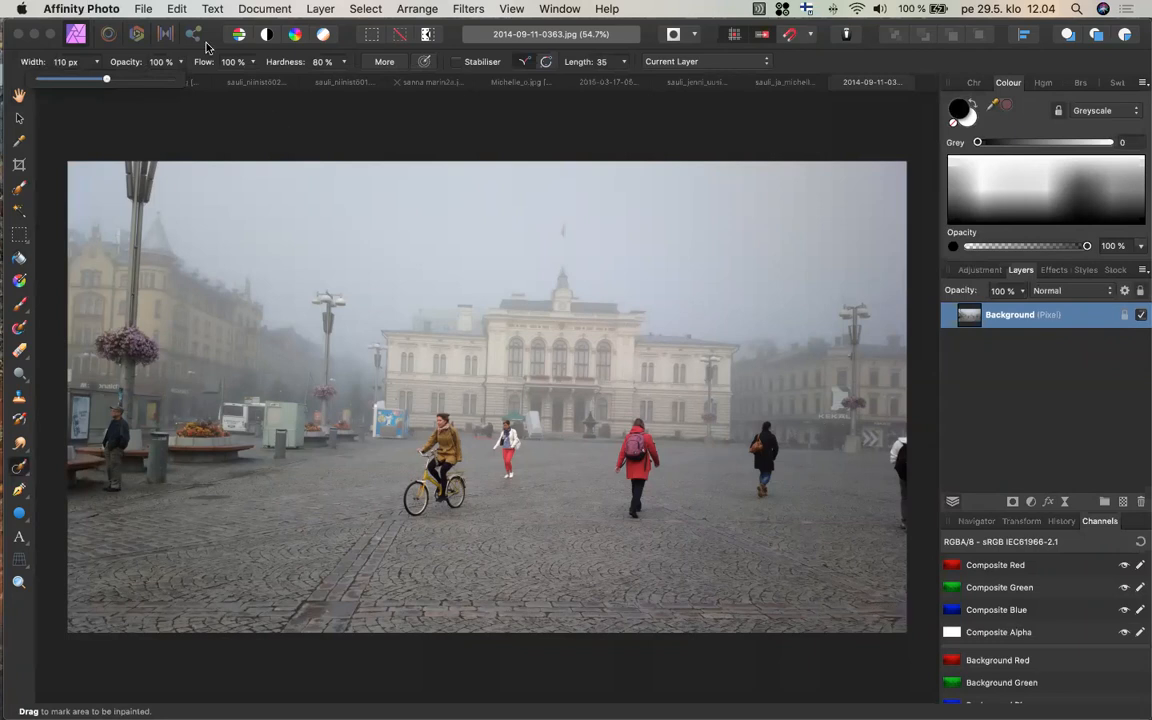
left_click_drag(105, 79, 115, 80)
mouse_move(899, 460)
left_mouse_down()
mouse_move(893, 420)
mouse_move(893, 529)
mouse_move(886, 422)
left_mouse_up()
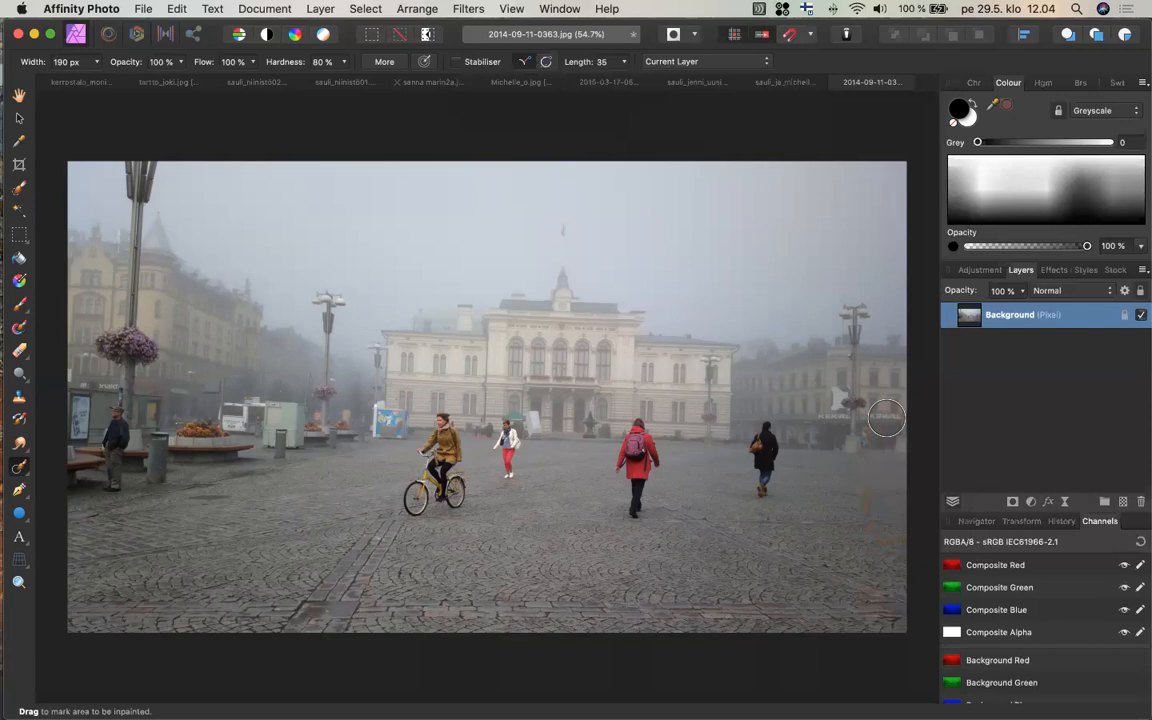
key("super+z")
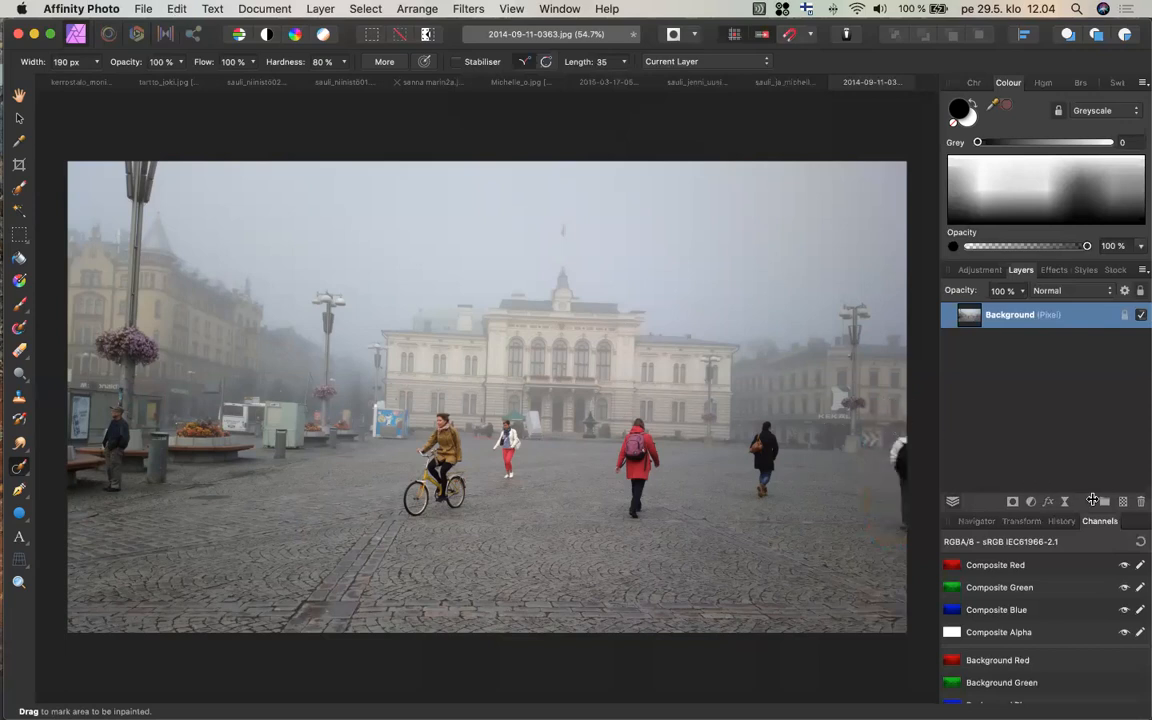
- Duplicate the Background layer and inpaint away the right-edge person and the flag above the building
right_click(1017, 316)
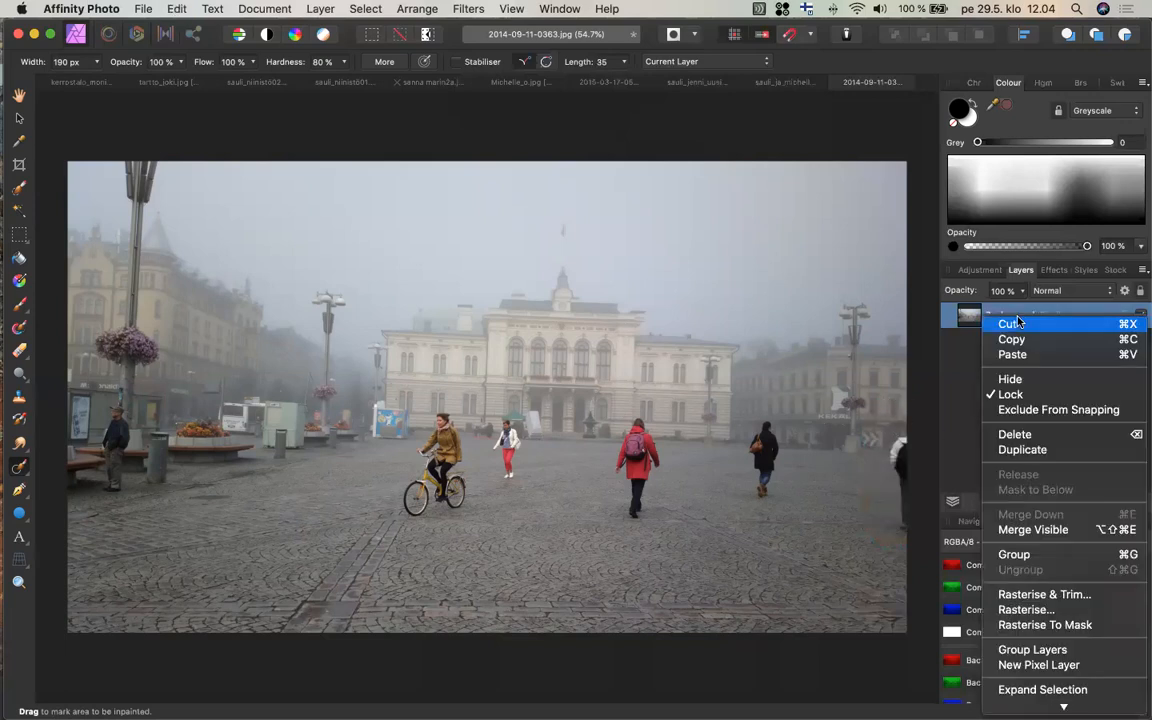
left_click(1041, 448)
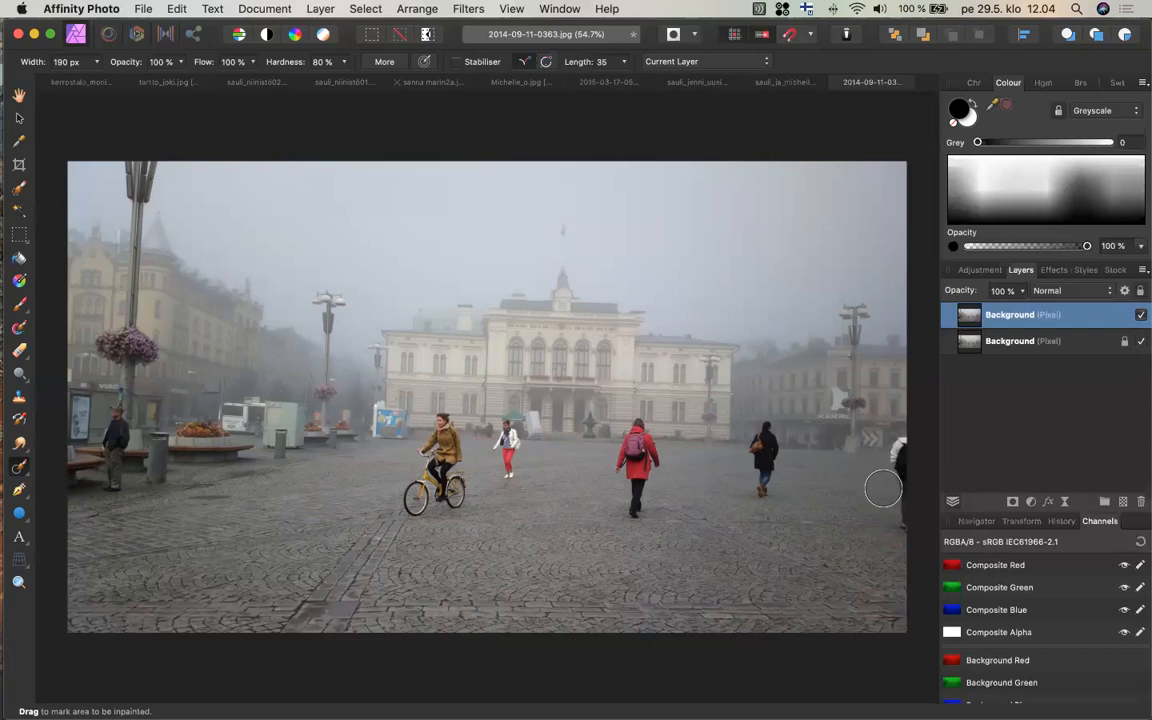
mouse_move(882, 491)
left_mouse_down()
mouse_move(899, 428)
mouse_move(900, 540)
left_mouse_up()
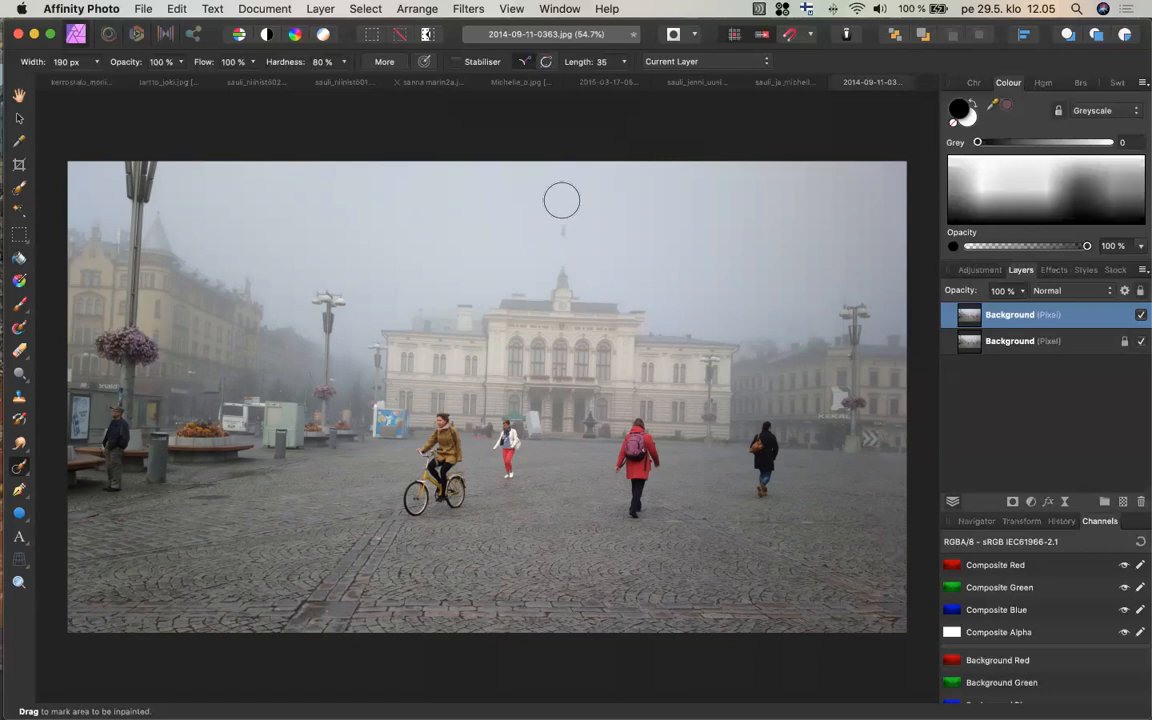
mouse_move(561, 206)
left_mouse_down()
mouse_move(561, 246)
mouse_move(554, 238)
left_mouse_up()
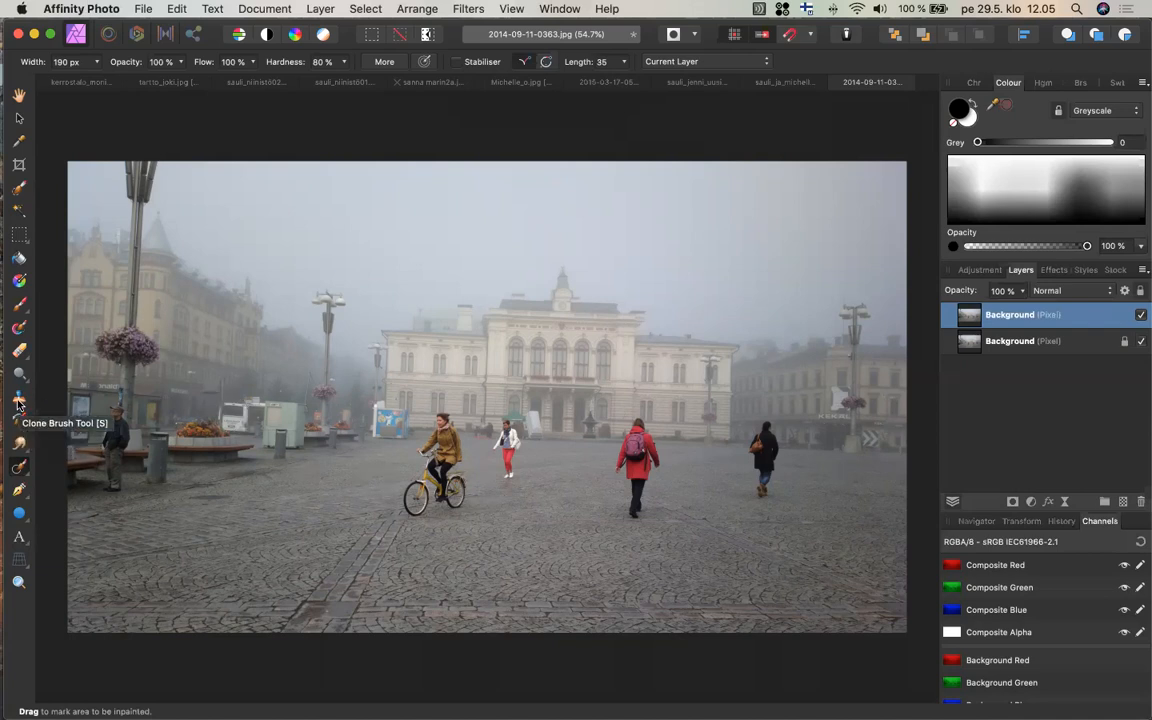
- Add a new pixel layer and set the Clone Brush to 190 px, sampling Current Layer & Below
left_click(18, 400)
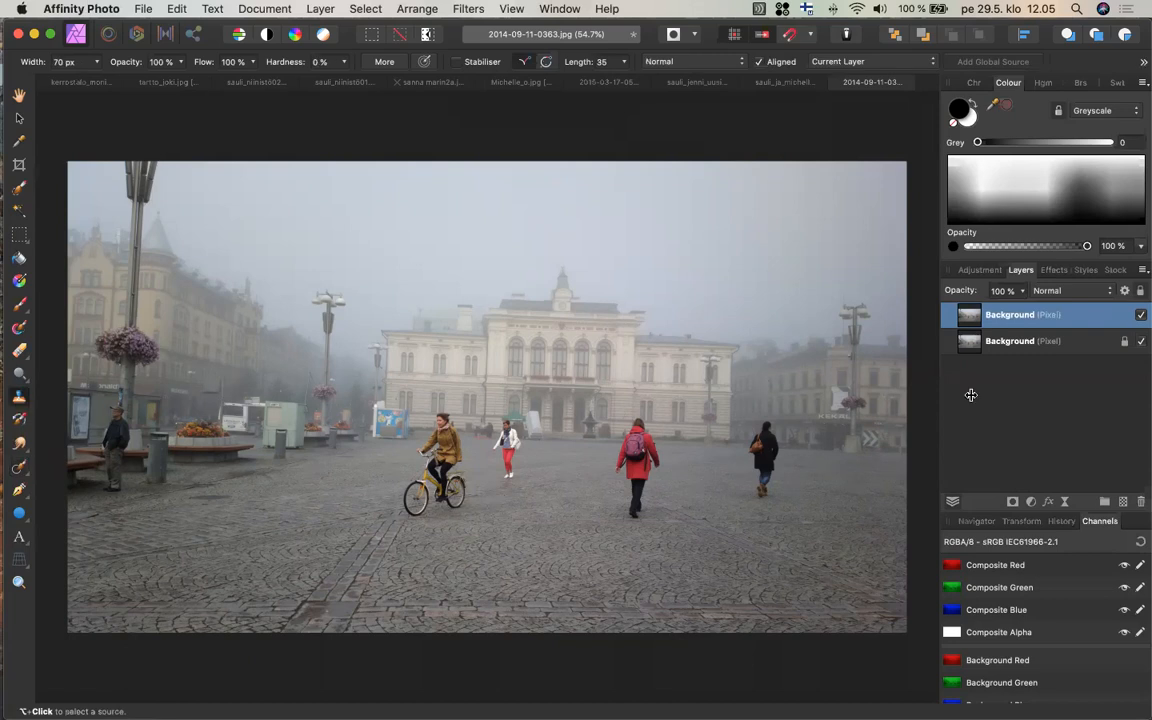
left_click(1125, 500)
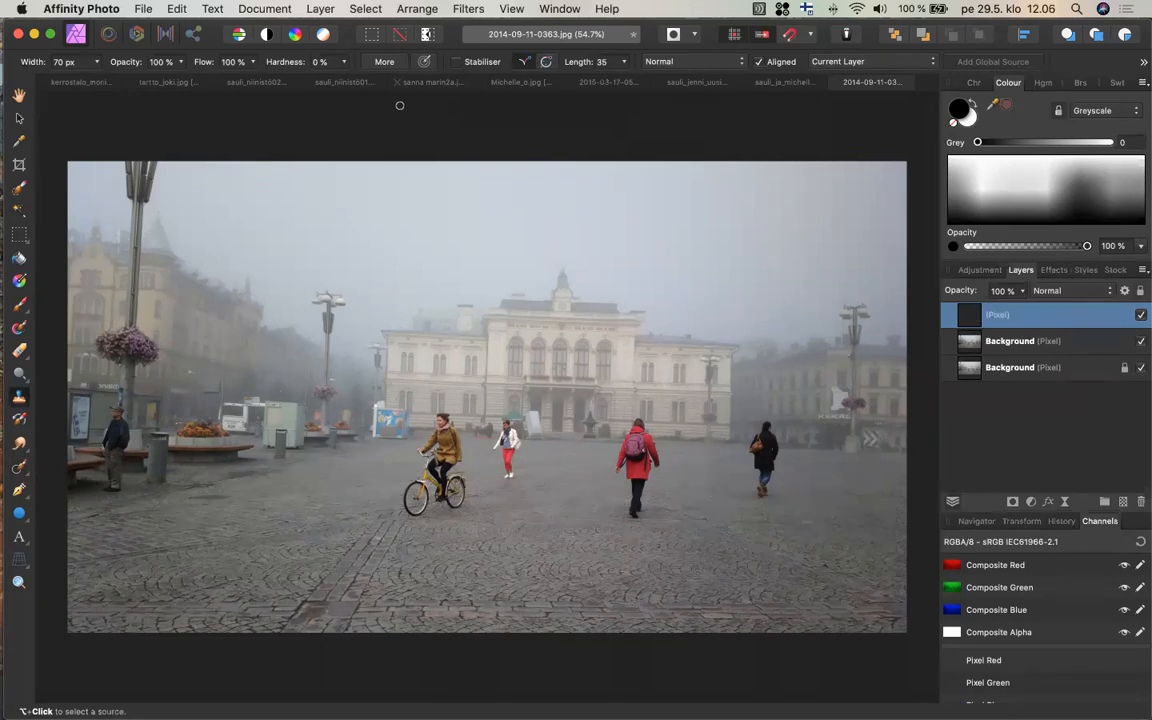
left_click(98, 65)
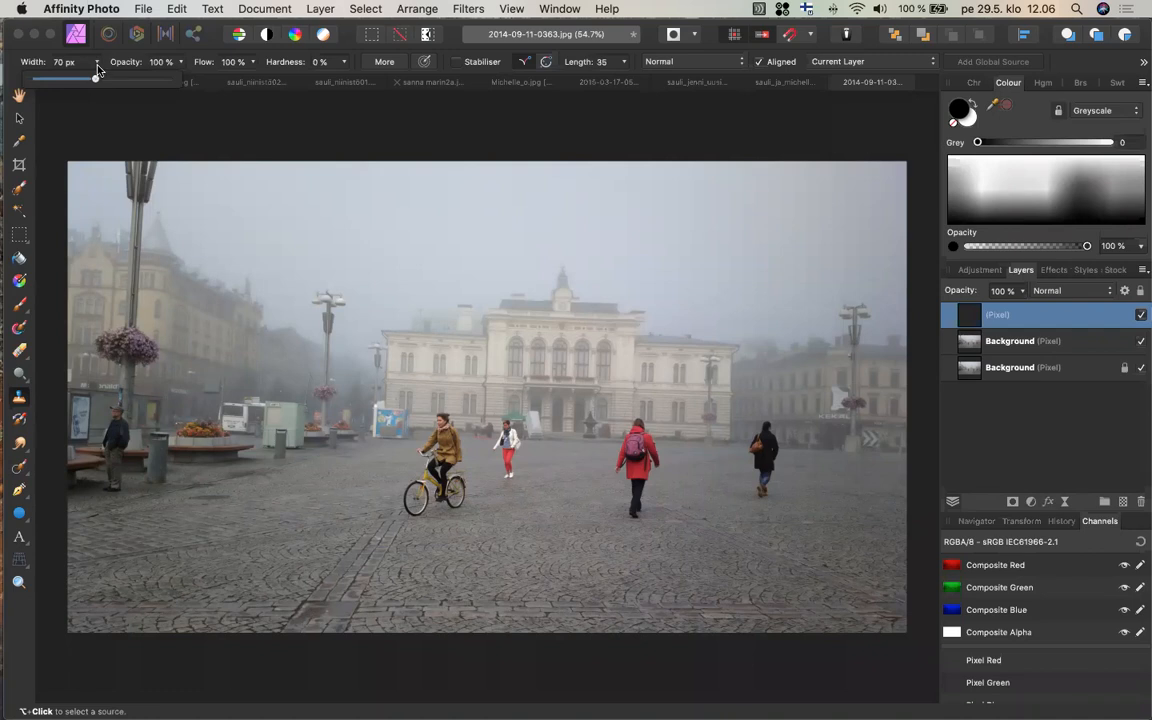
mouse_move(90, 80)
left_mouse_down()
mouse_move(121, 86)
mouse_move(112, 84)
left_mouse_up()
left_click(820, 61)
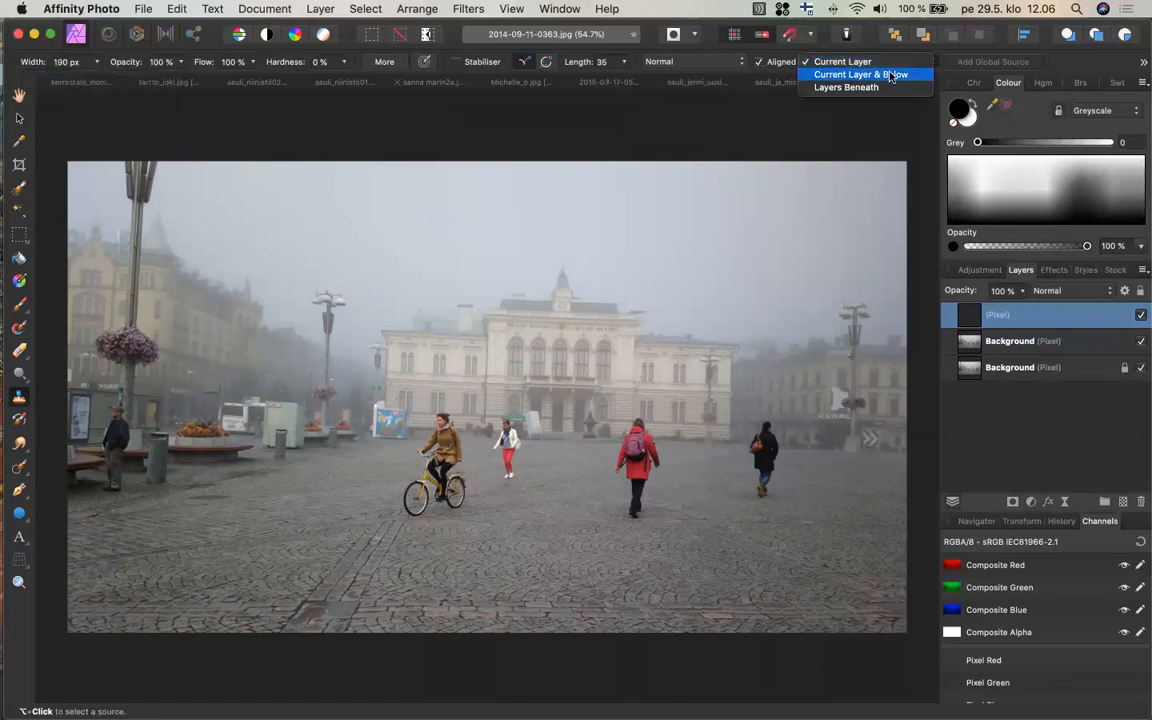
left_click(890, 75)
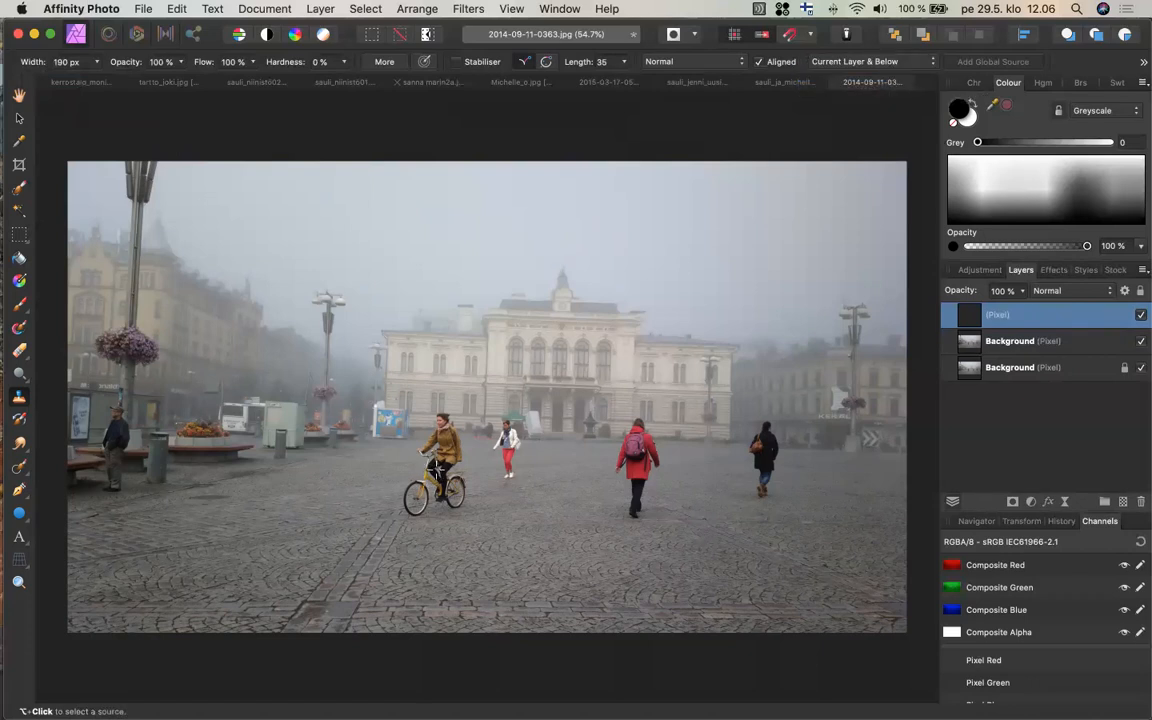
- Clone the cyclist and bike onto the new layer, toggling Background layers to check the copy
left_click(437, 465, "alt")
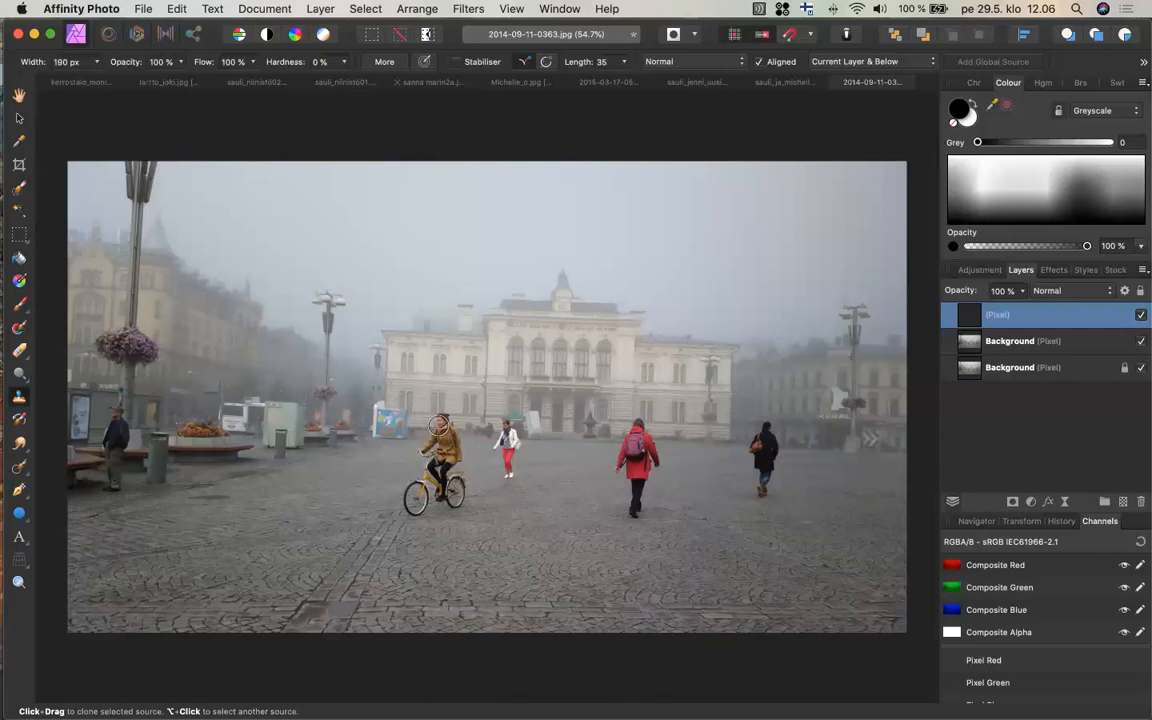
mouse_move(440, 421)
left_mouse_down()
mouse_move(450, 460)
mouse_move(450, 441)
mouse_move(422, 451)
mouse_move(442, 487)
left_mouse_up()
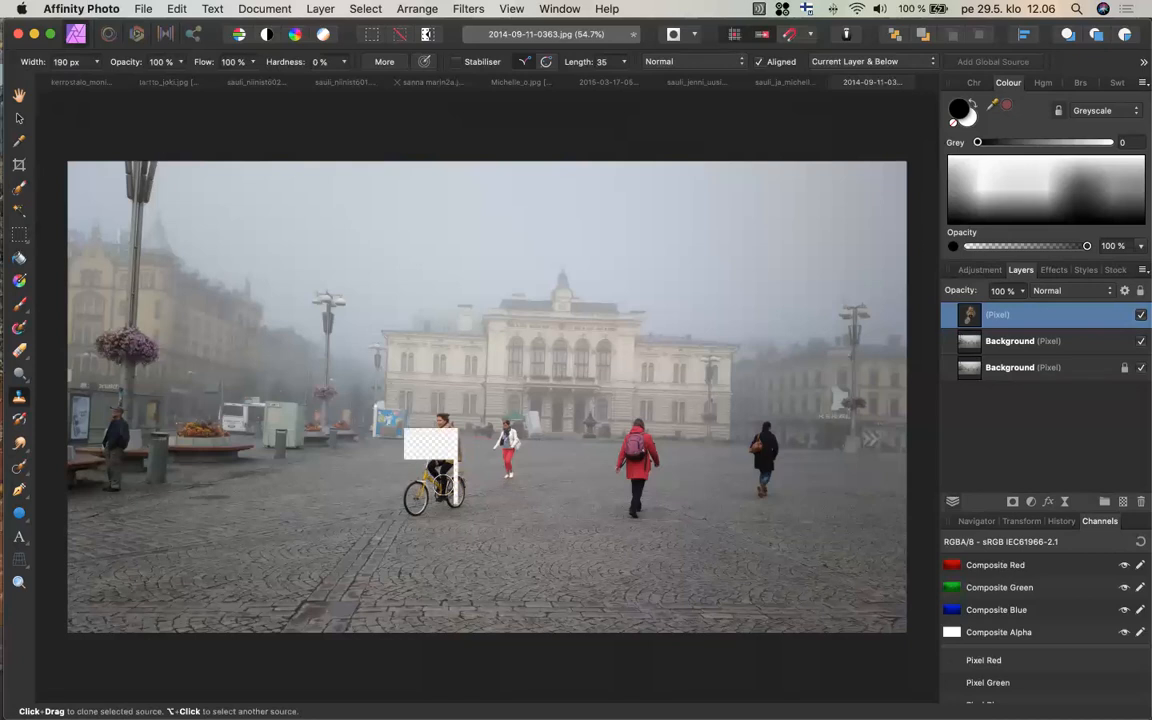
left_click_drag(403, 436, 399, 443)
left_click(1141, 343)
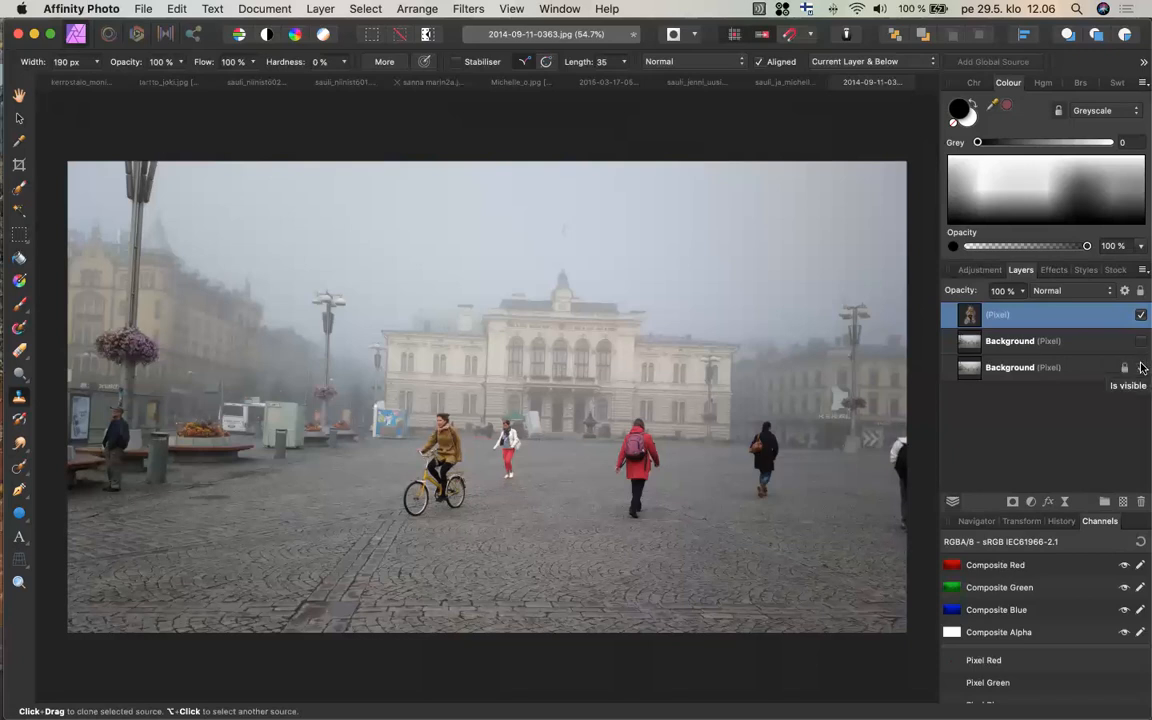
left_click(1141, 368)
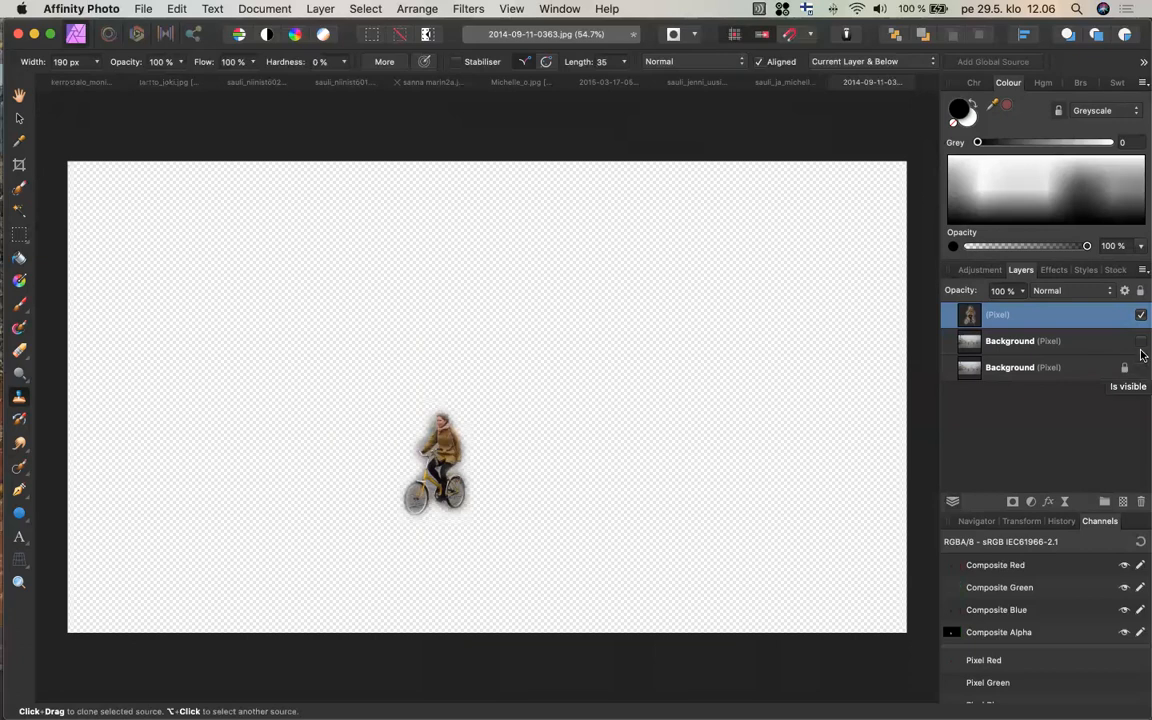
left_click(1141, 342)
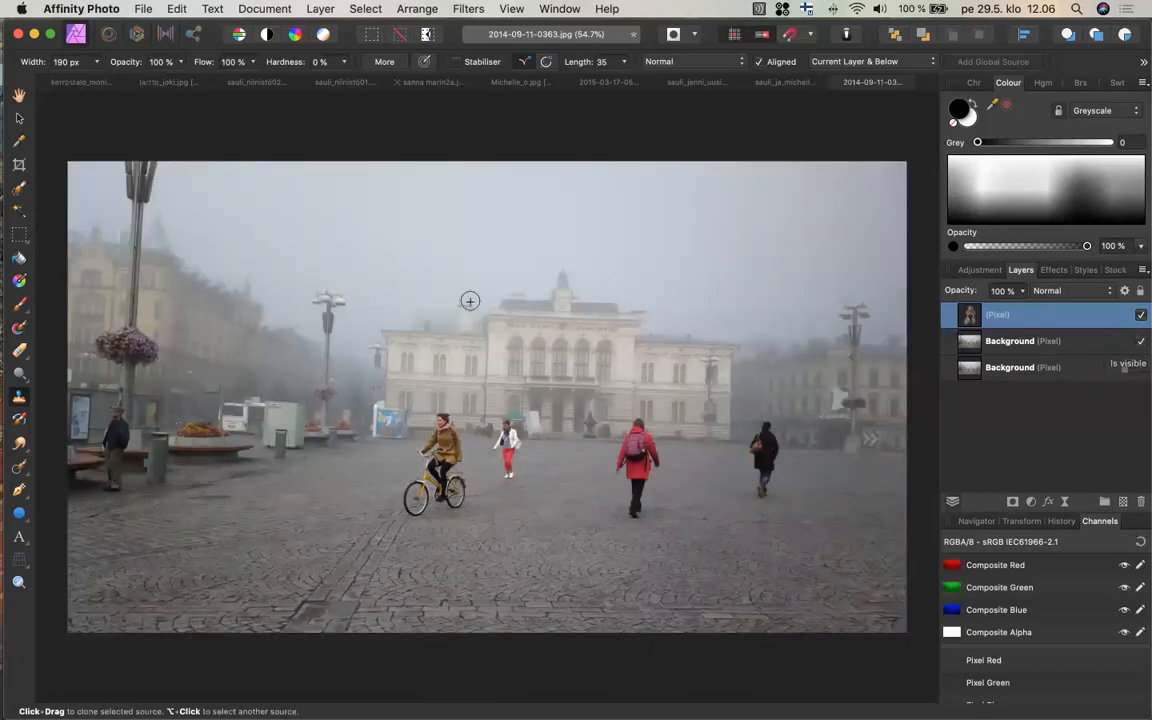
- Zoom in, nudge the cloned cyclist slightly right and down, and bring up the live filters list
left_click(19, 119)
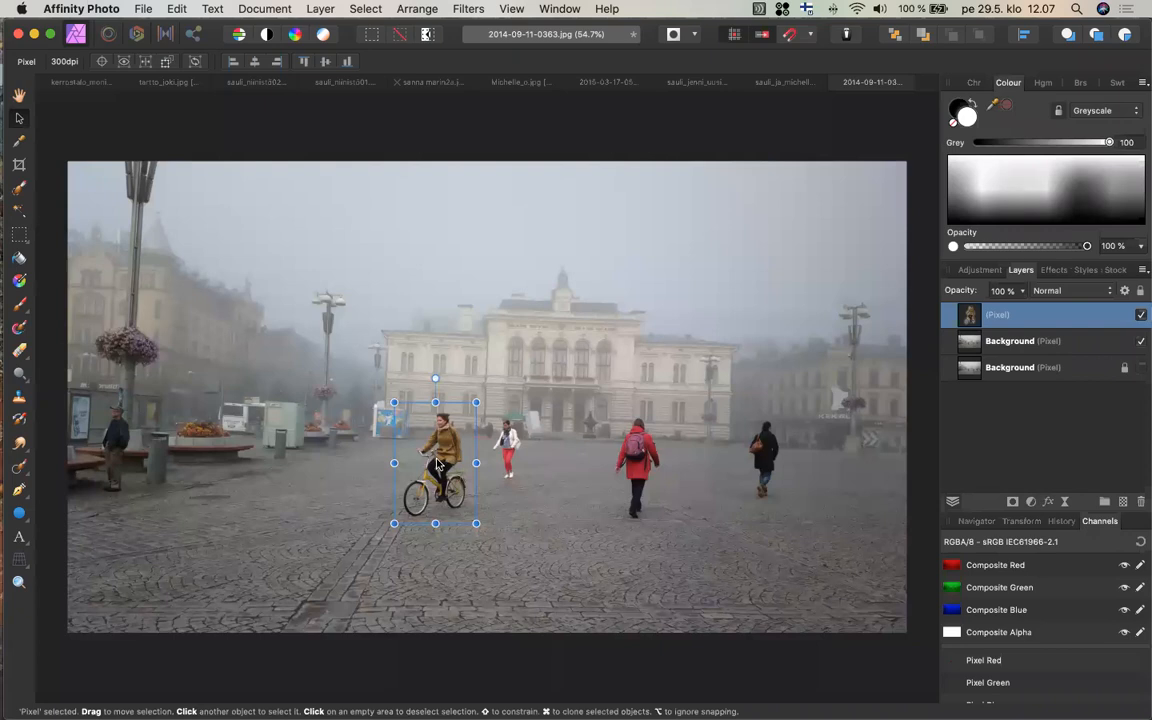
scroll(436, 464, "up", 5)
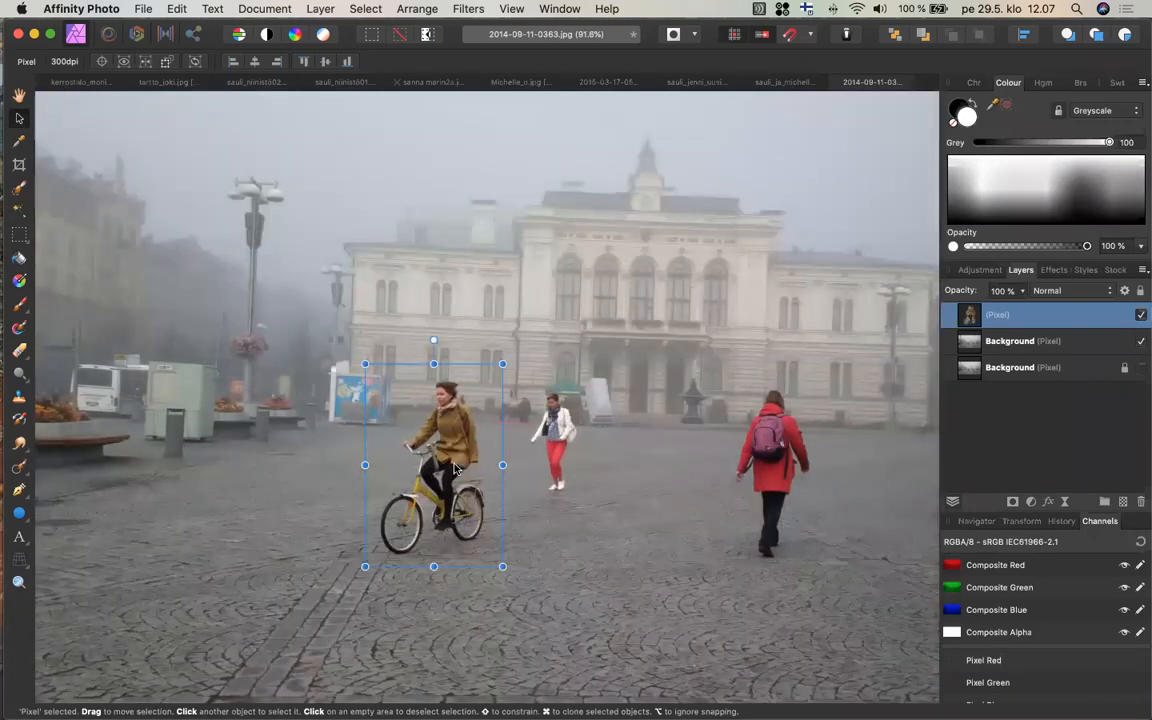
left_click_drag(455, 468, 480, 468)
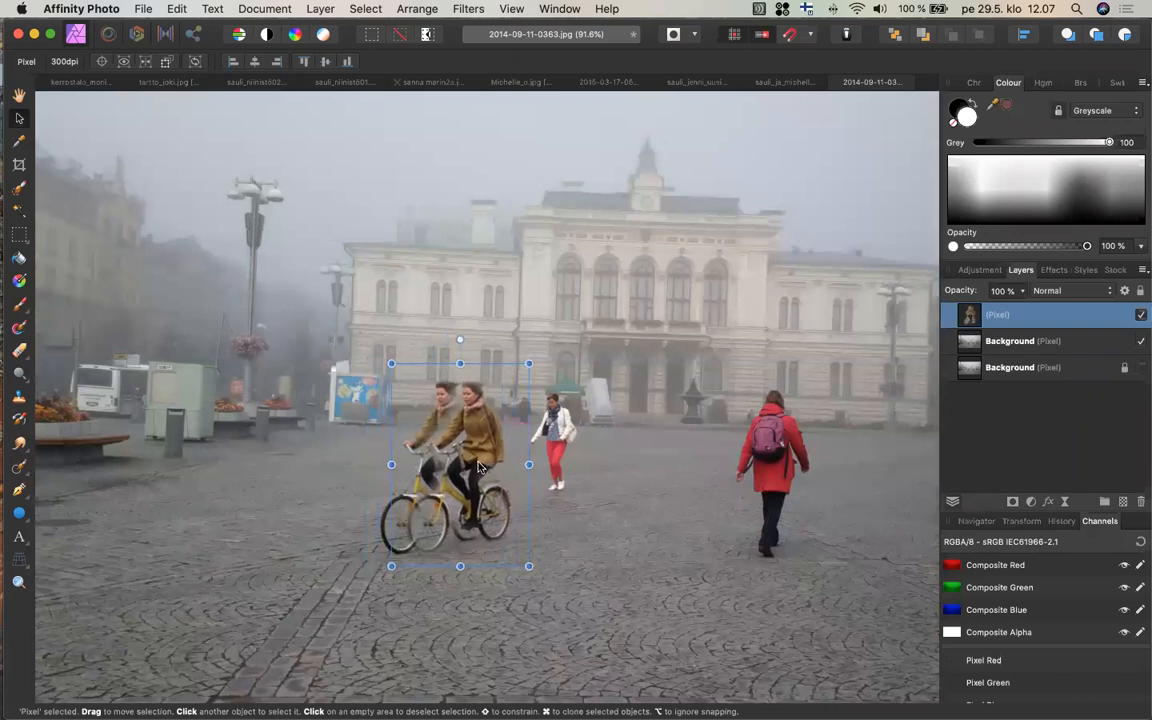
left_click_drag(480, 467, 482, 471)
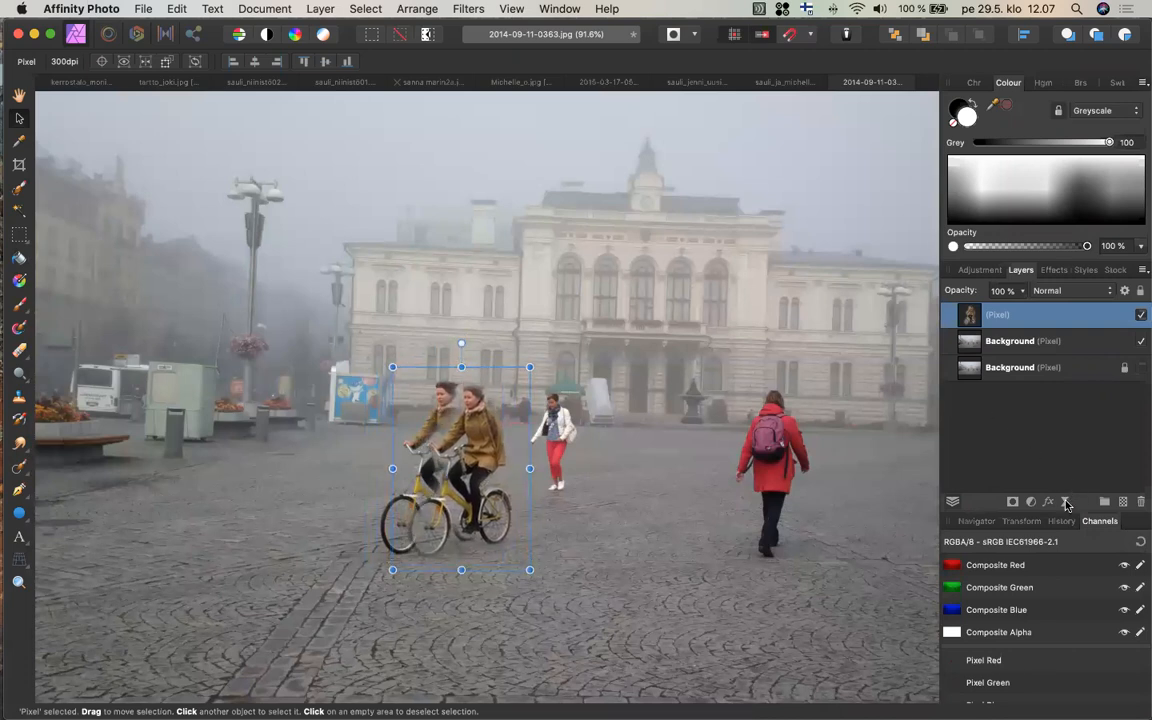
left_click(1066, 503)
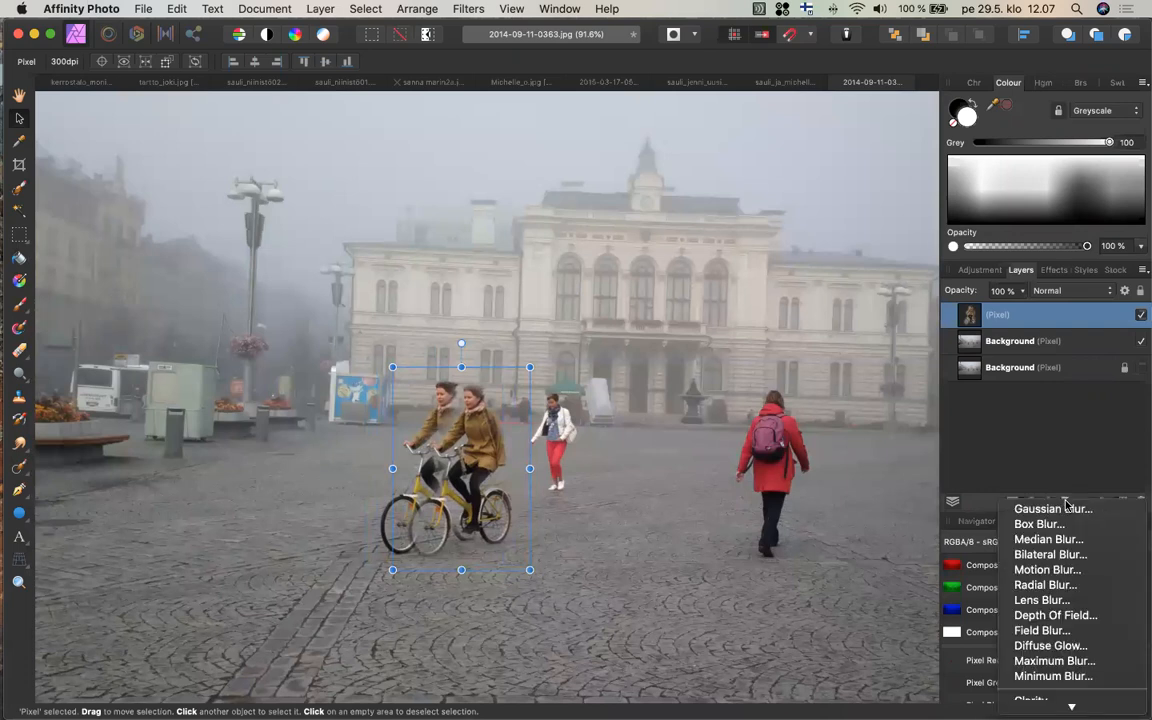
- Add a Live Motion Blur to the cyclist layer and raise its radius to 41.6 px
left_click(1088, 569)
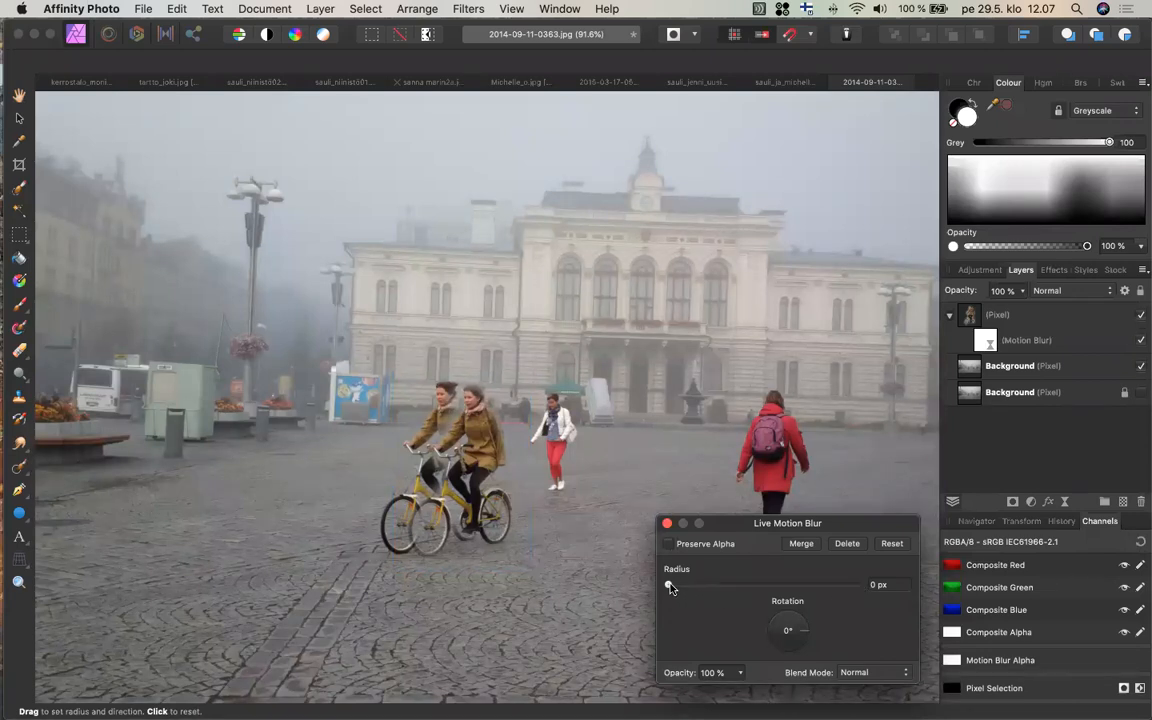
left_click(699, 588)
left_click_drag(743, 592, 750, 590)
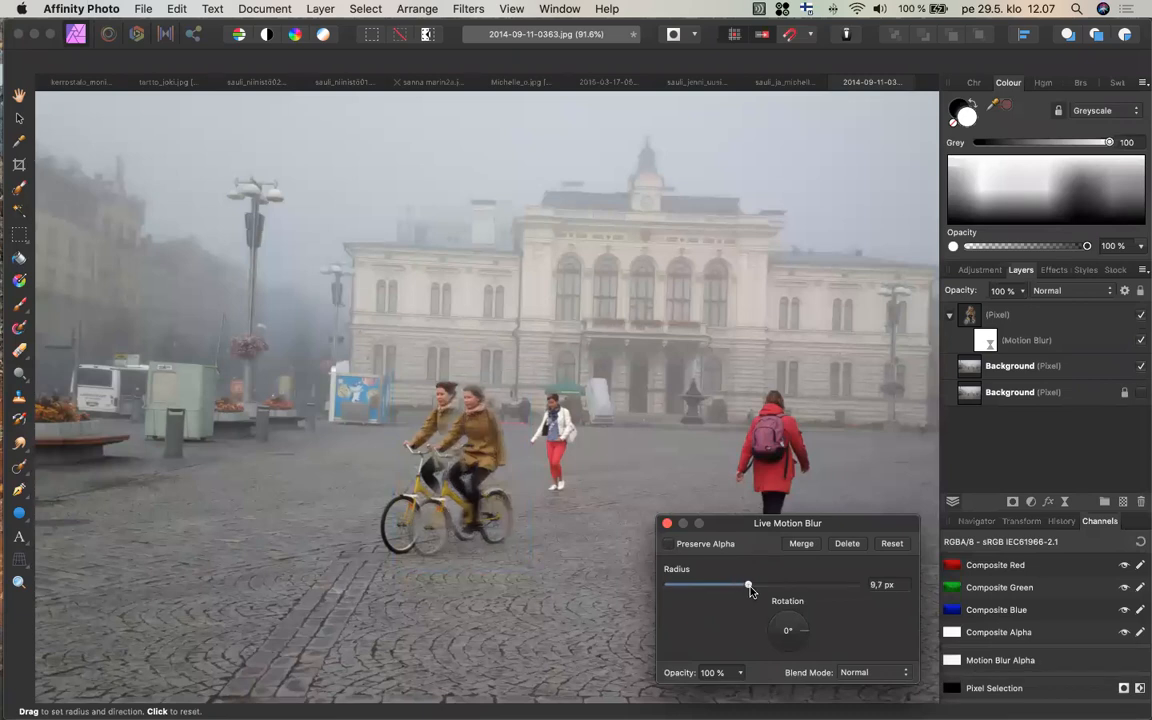
left_click_drag(750, 590, 821, 598)
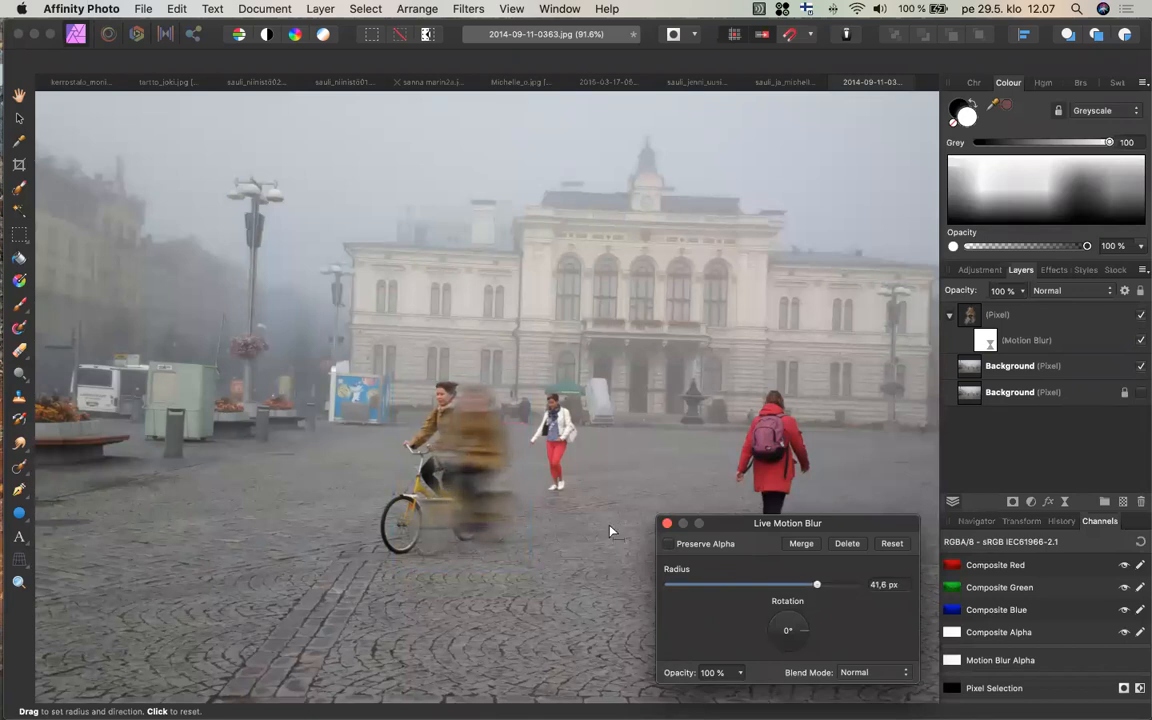
- Set the motion blur's blend mode to Normal and bring up its opacity slider
left_click(905, 676)
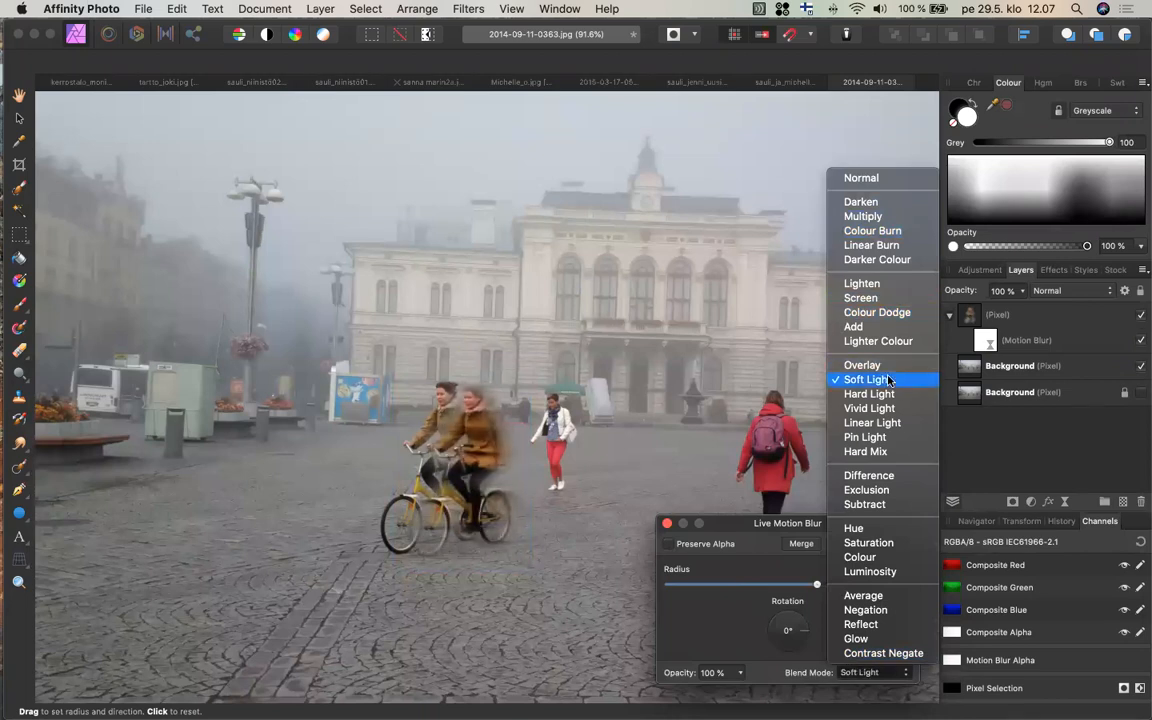
left_click(887, 180)
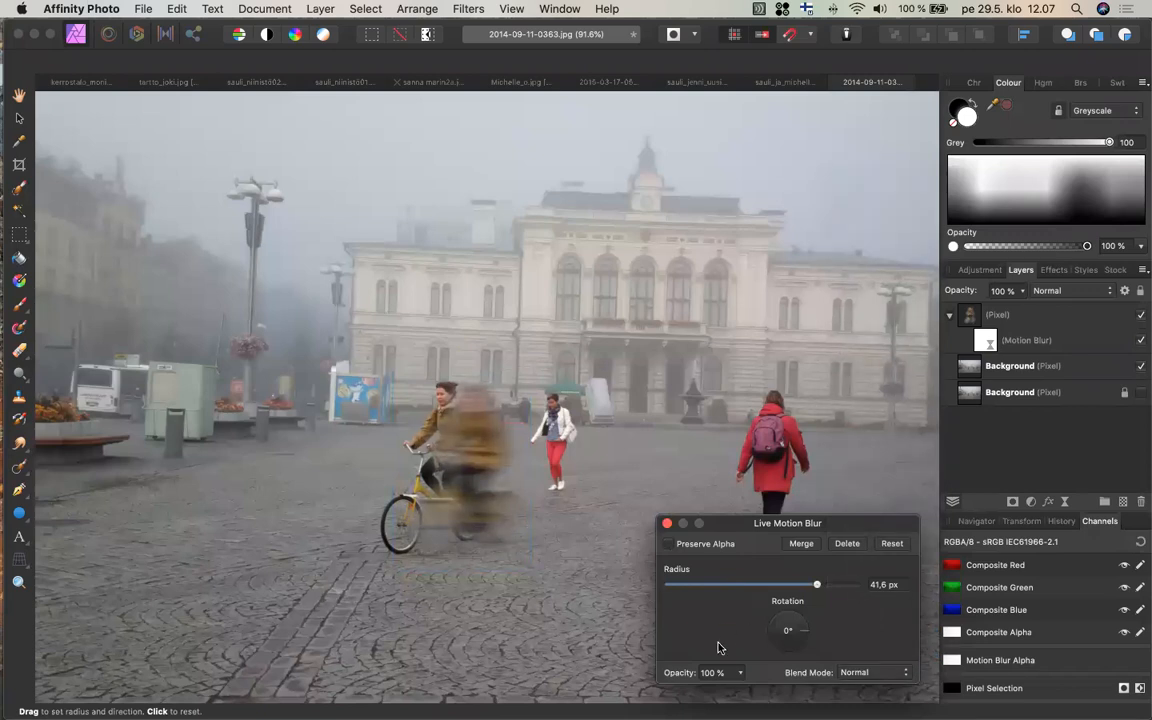
left_click(731, 676)
left_click(739, 677)
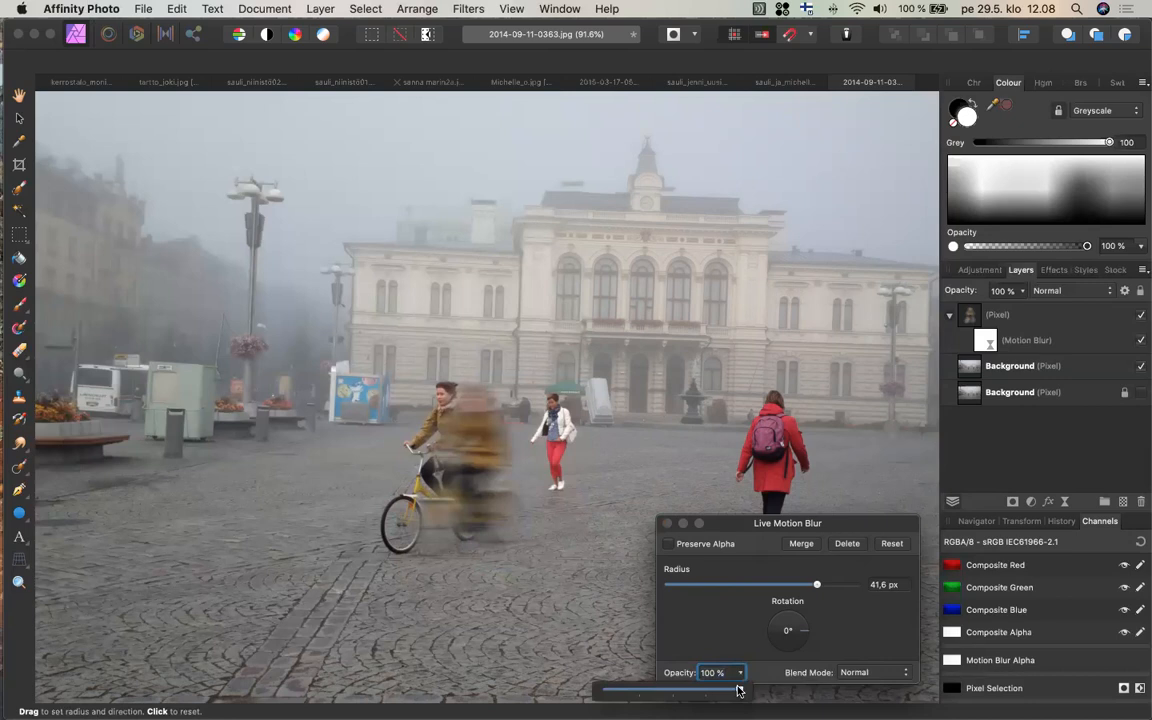
- Lower the motion blur opacity to 72% and, after trying other radii, return the radius to 41.6 px
left_click_drag(724, 692, 700, 695)
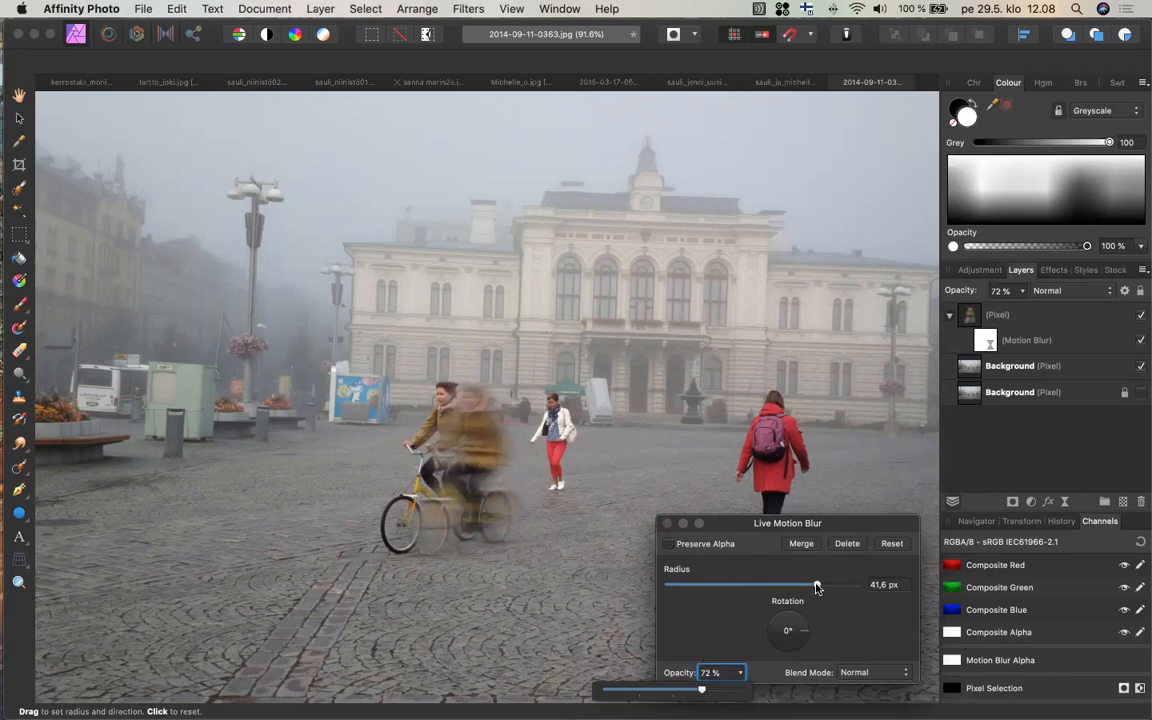
left_click(817, 587)
left_click(834, 588)
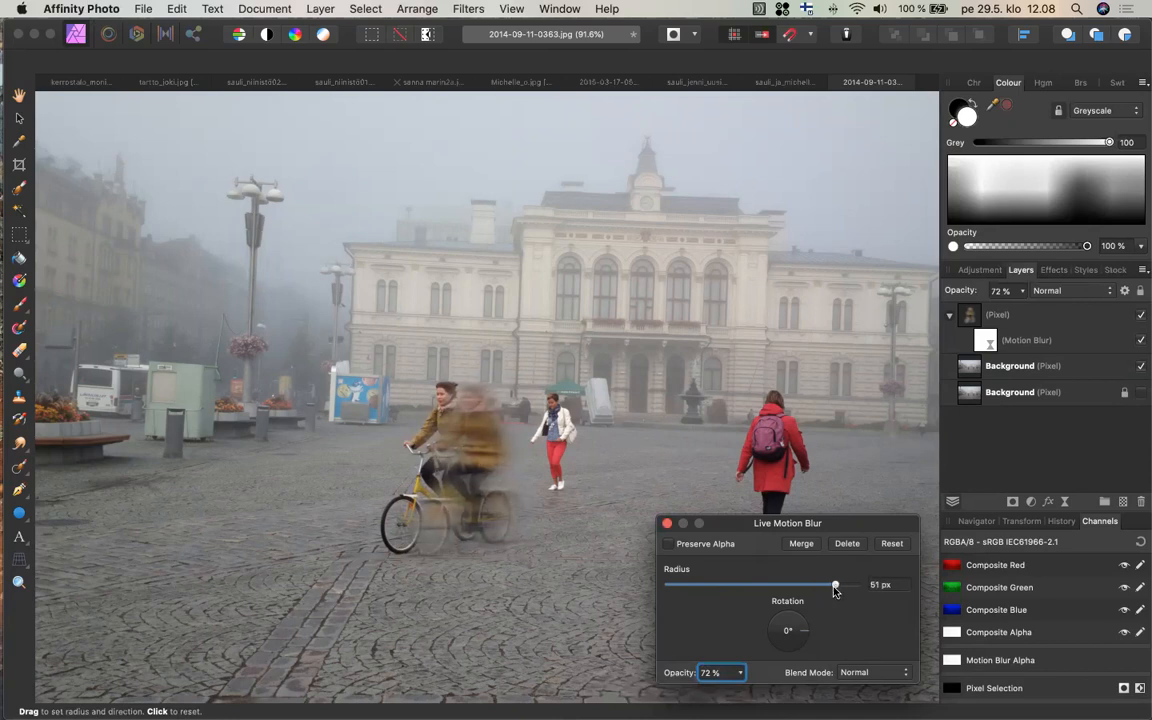
left_click(460, 458)
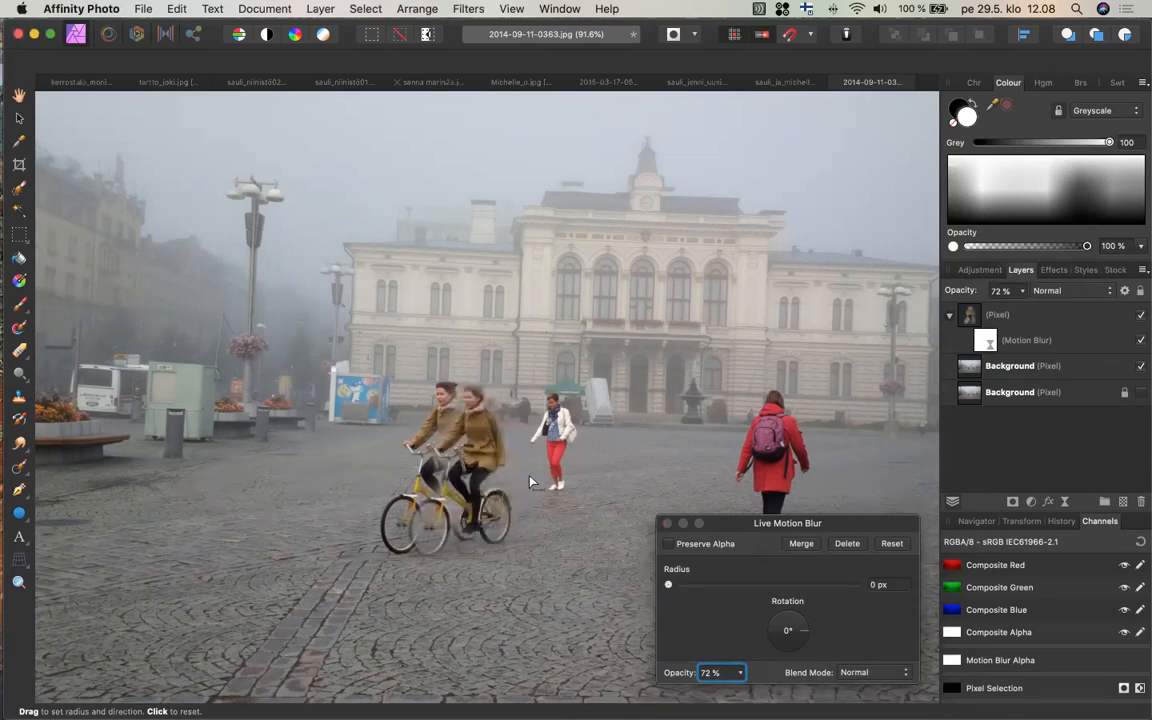
left_click_drag(530, 482, 572, 482)
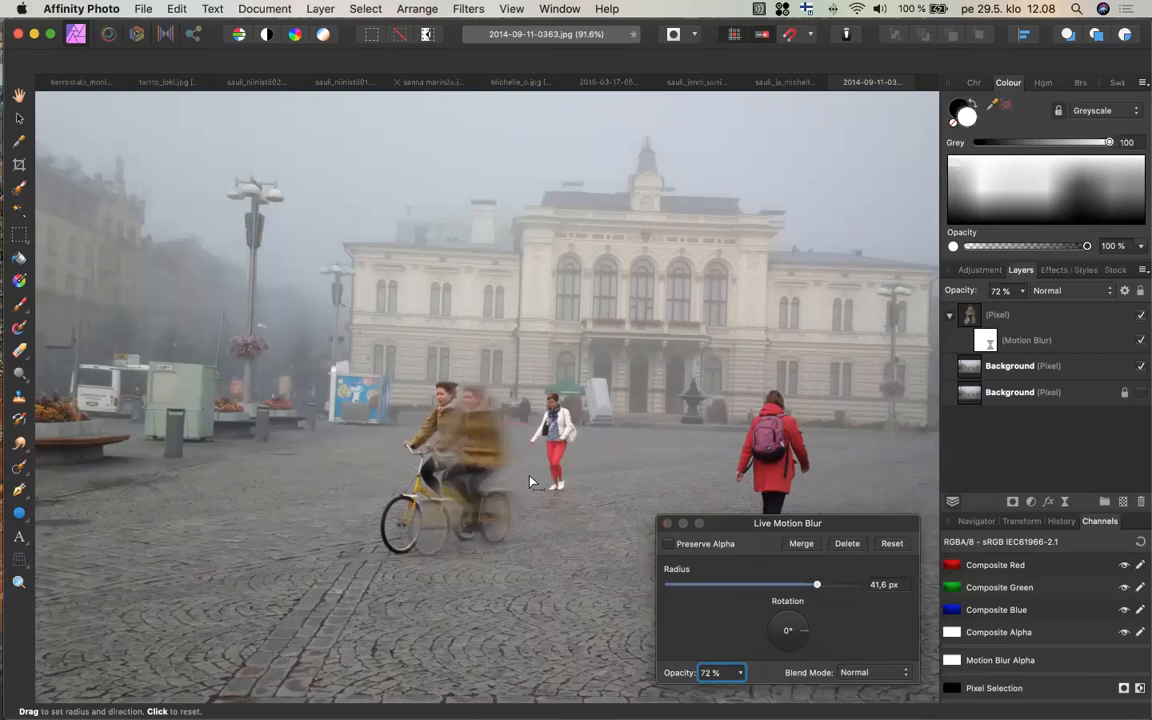
left_click(18, 119)
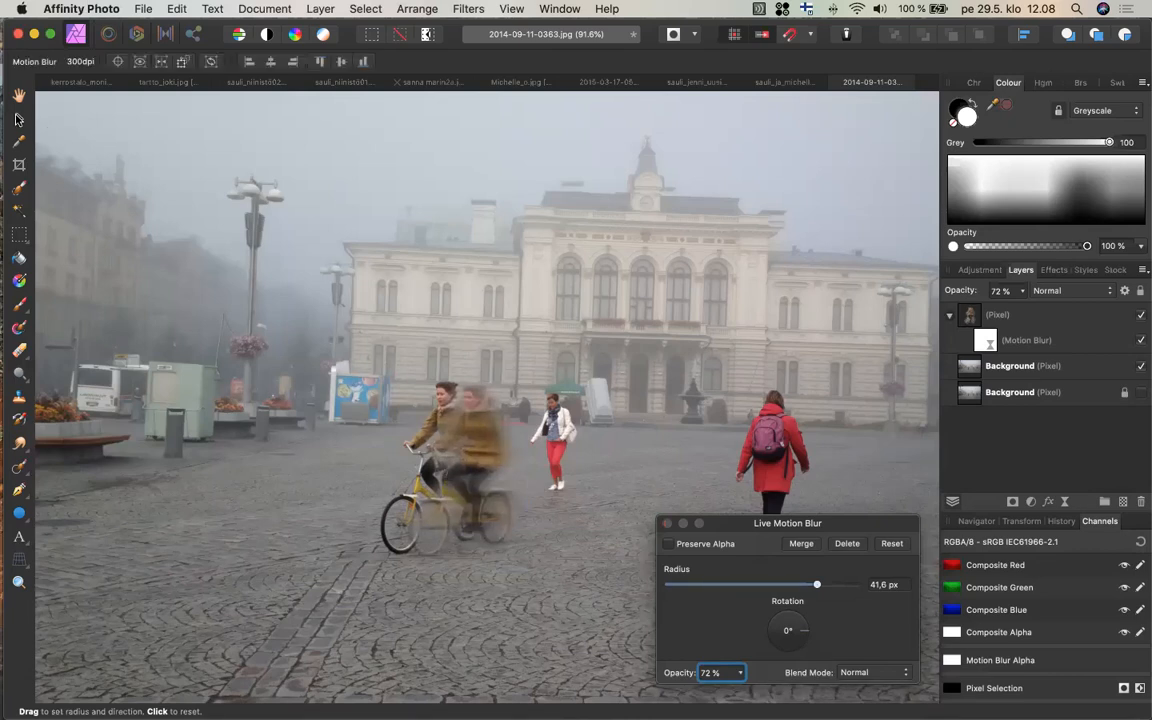
- Select the blurred cyclist's pixel layer, shift it a few pixels left, and stretch it wider
left_click(476, 474)
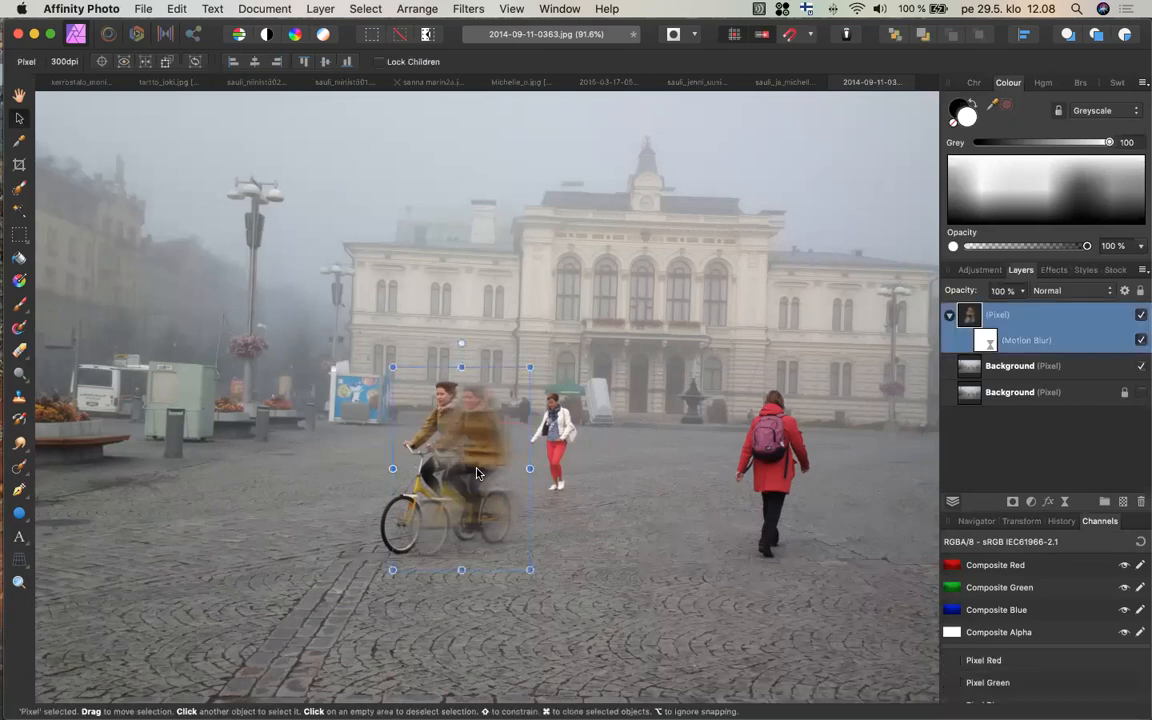
left_click_drag(477, 474, 479, 471)
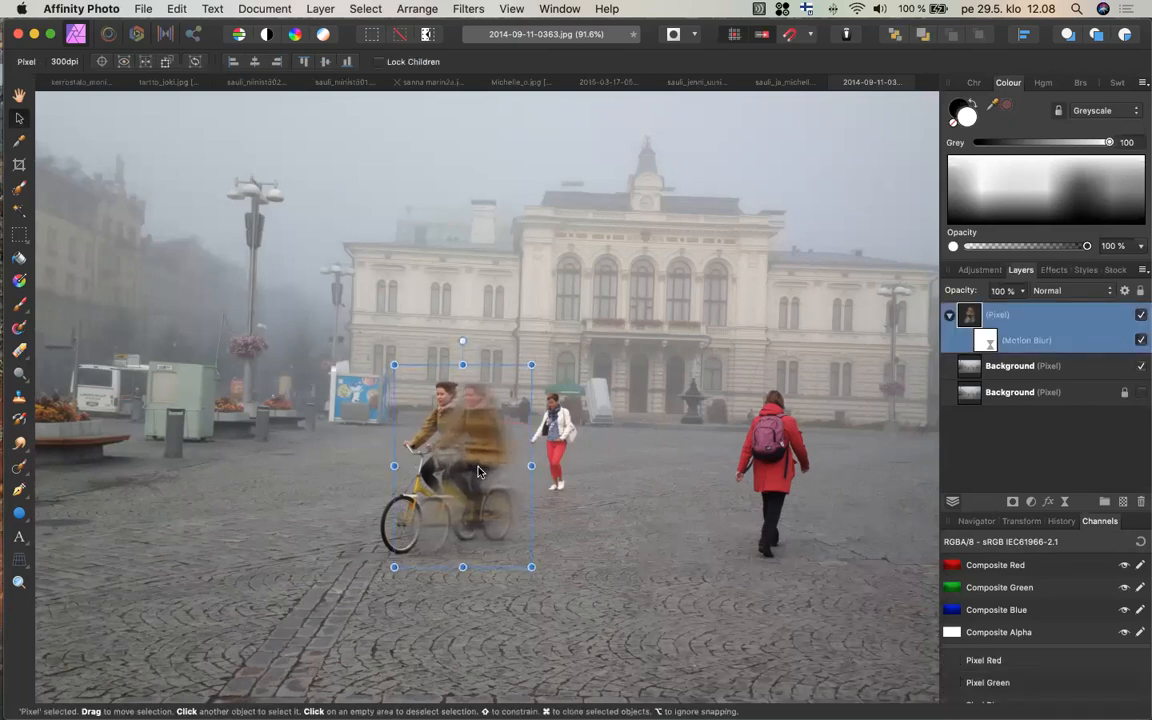
left_click_drag(476, 471, 474, 470)
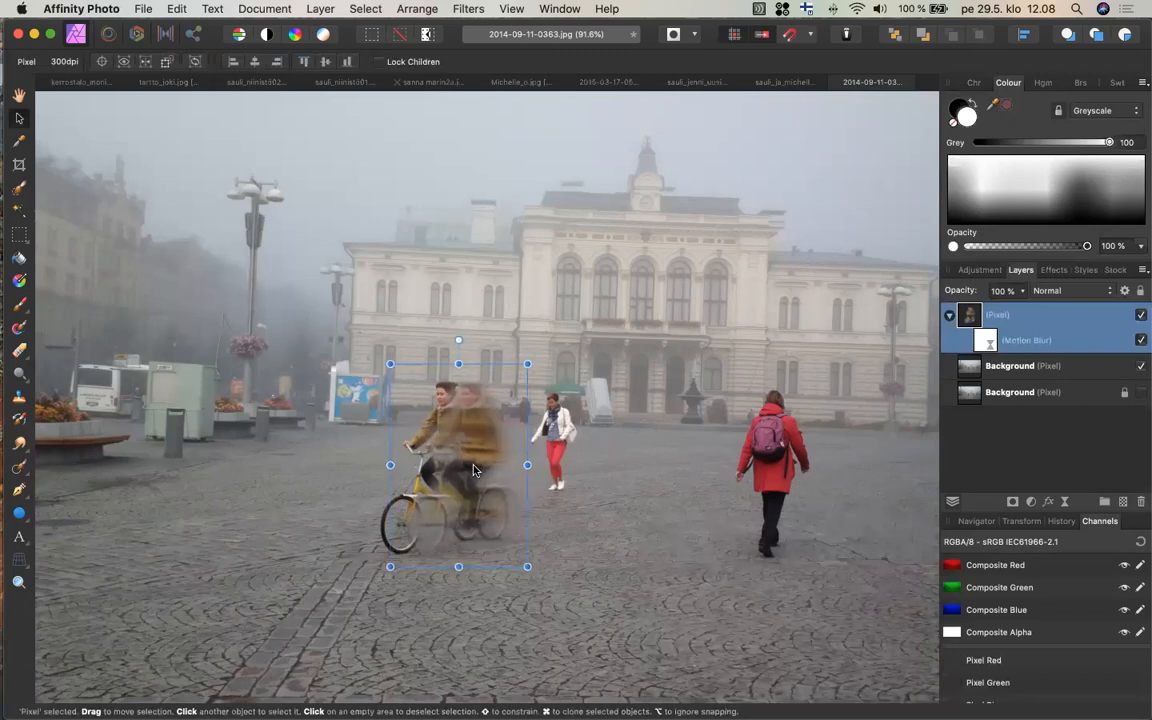
left_click_drag(474, 470, 473, 469)
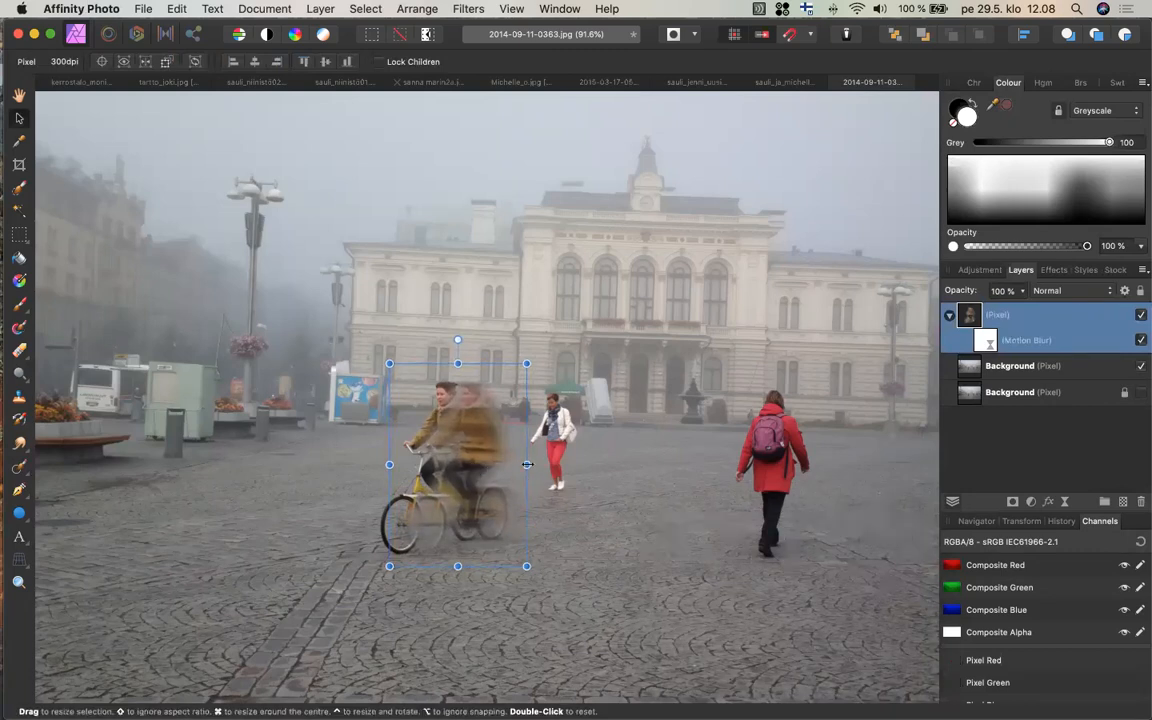
left_click_drag(531, 464, 469, 462)
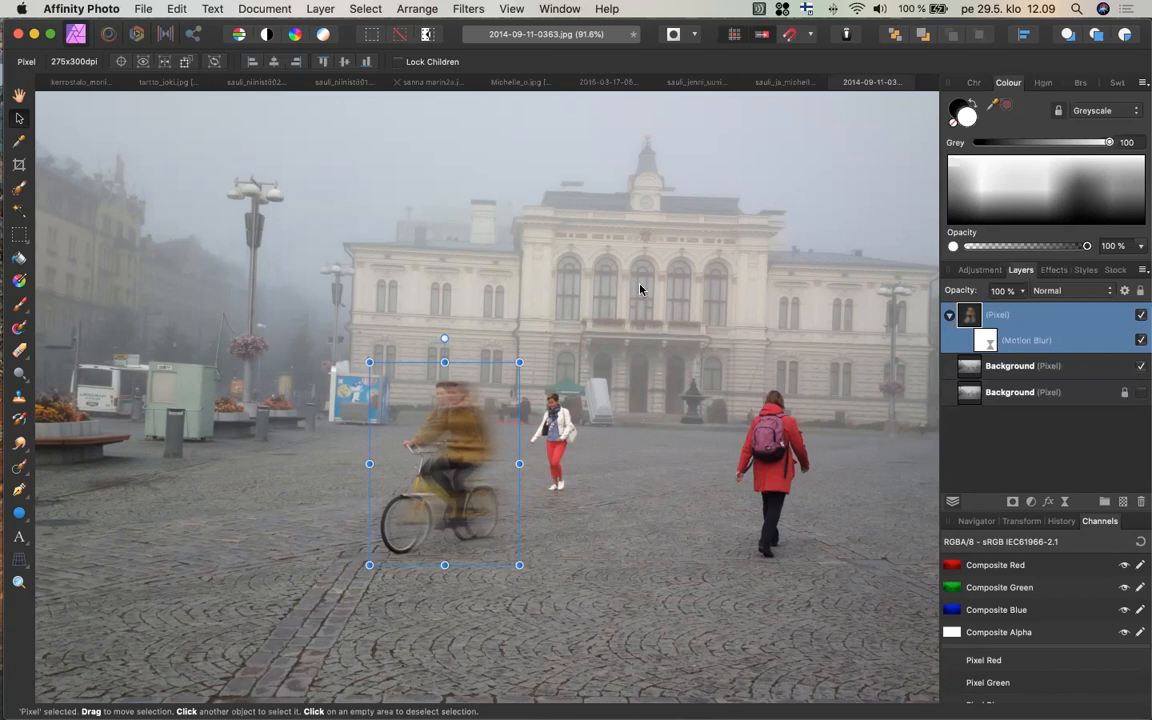
scroll(640, 292, "down", 1)
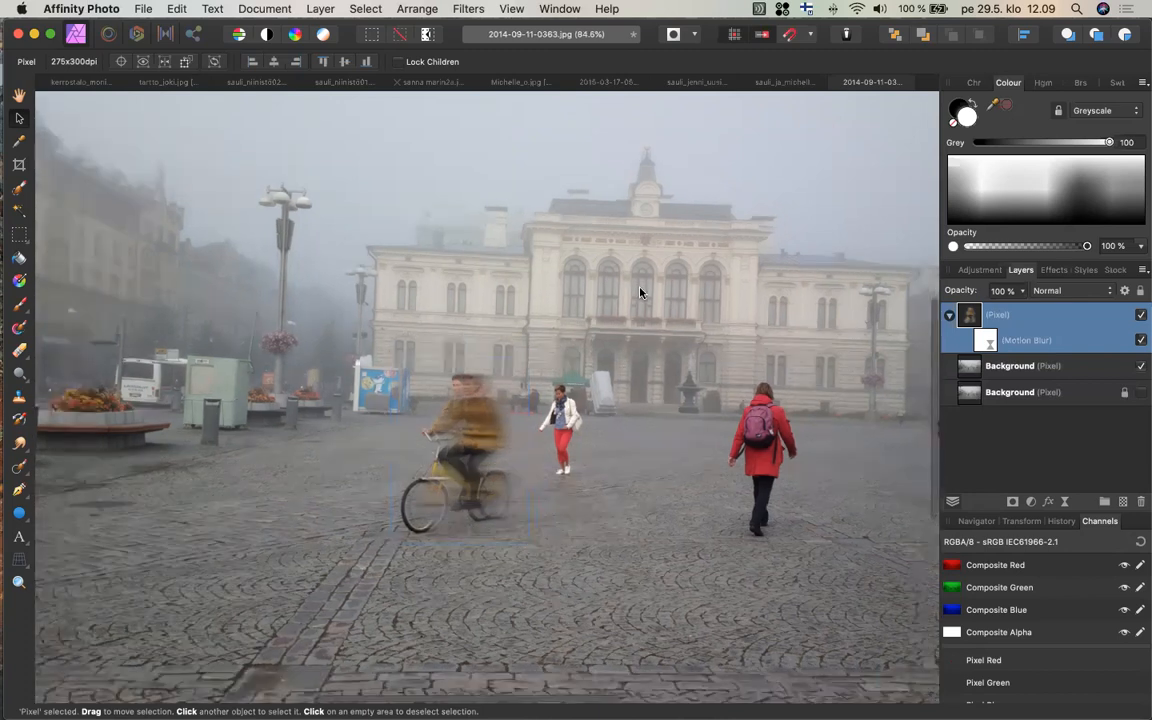
scroll(640, 292, "down", 3)
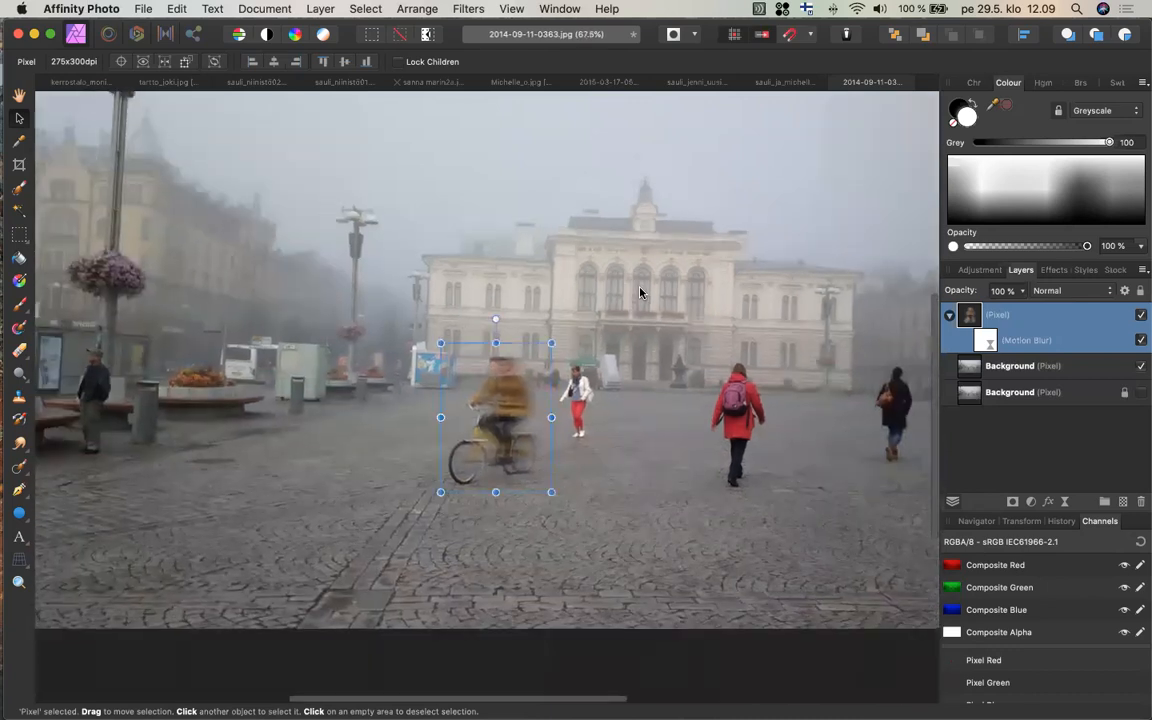
scroll(640, 292, "down", 1)
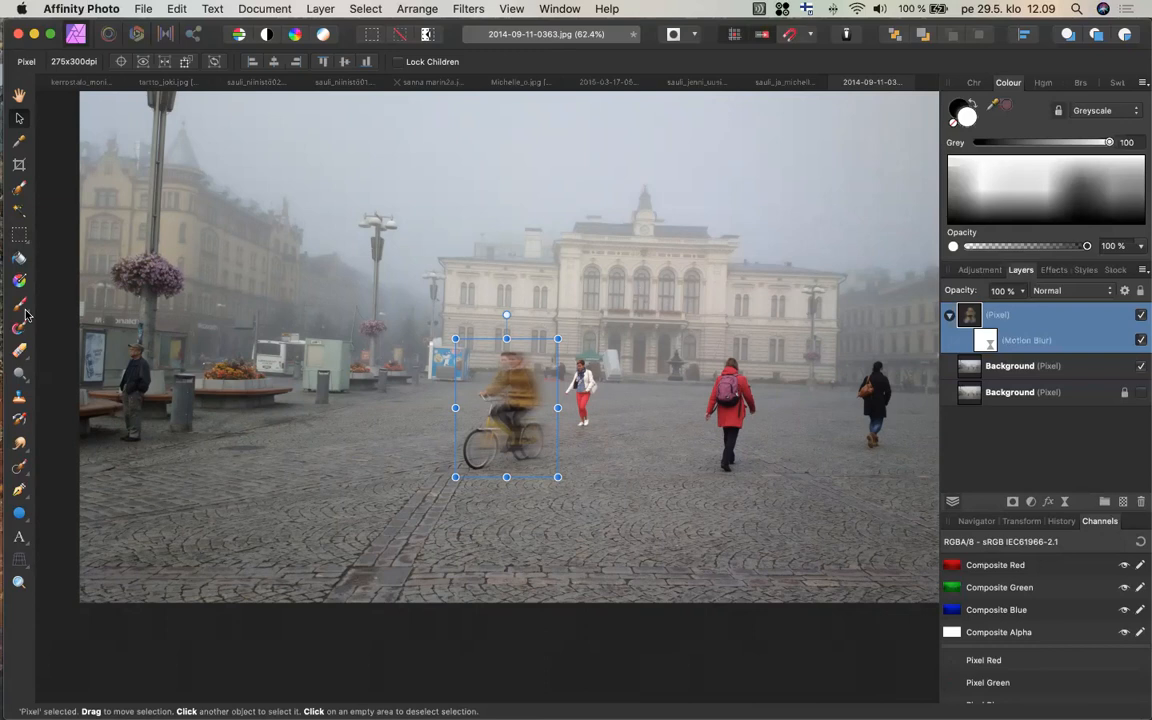
mouse_move(4, 346)
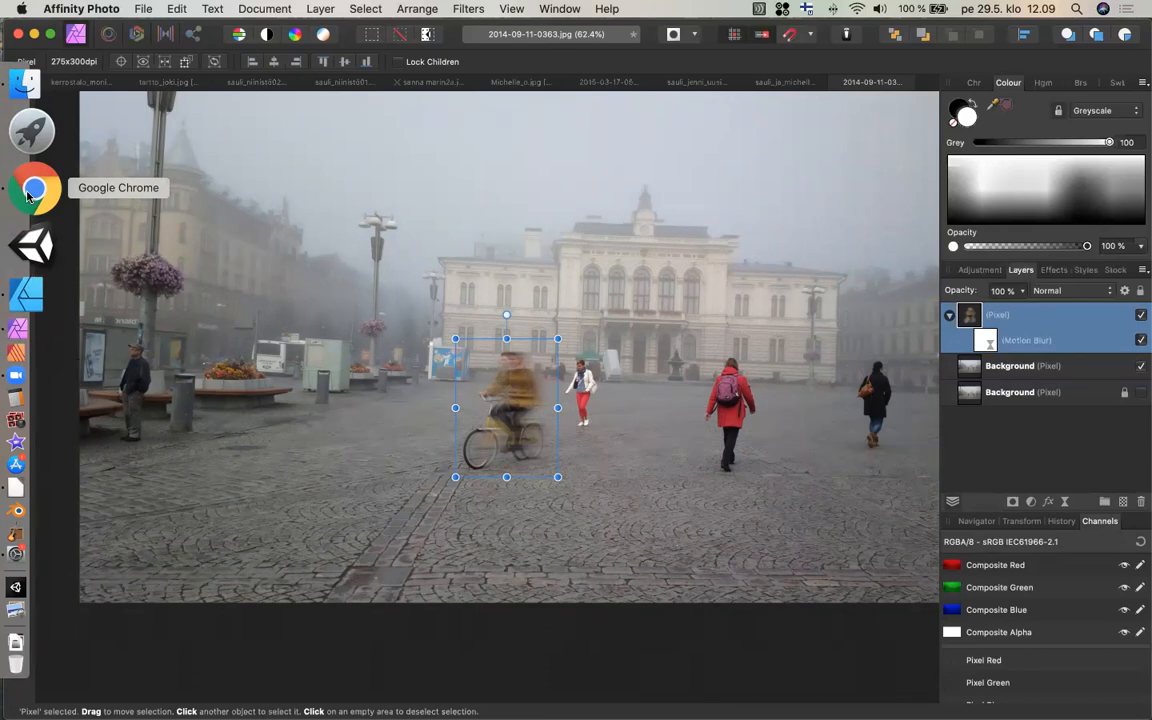
- Switch to Chrome's tabula.tamk.fi course tab and start typing 'moo' into the address bar
left_click(31, 190)
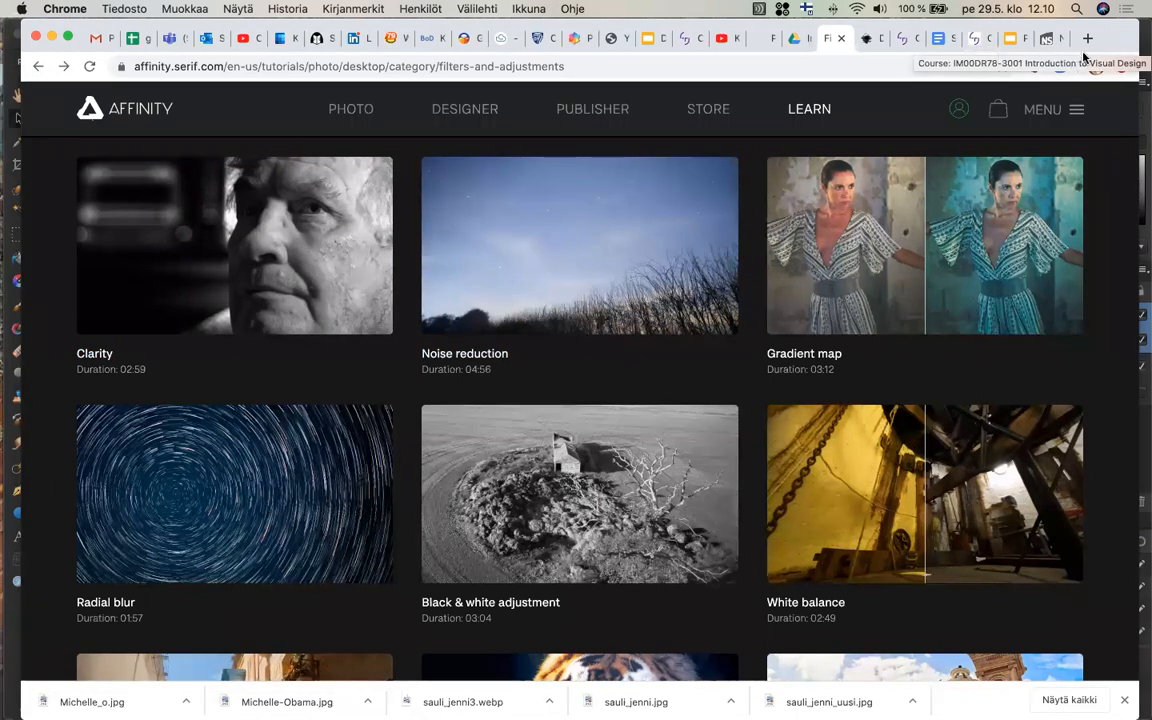
left_click(975, 40)
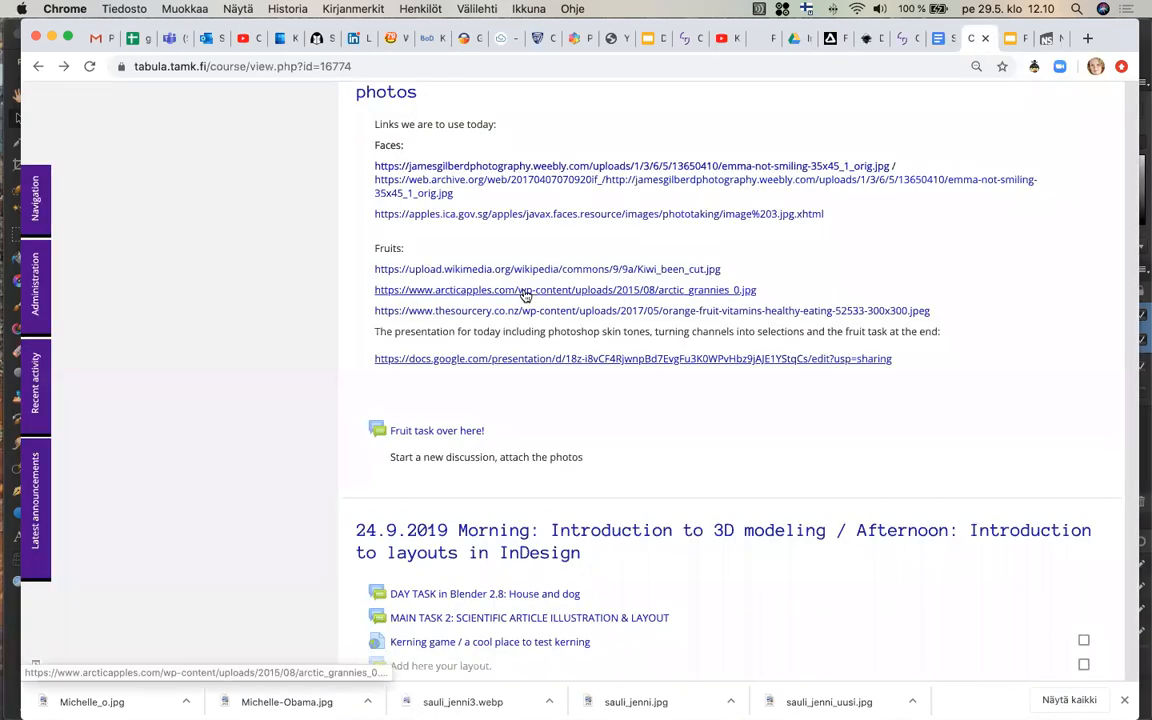
scroll(525, 292, "up", 1)
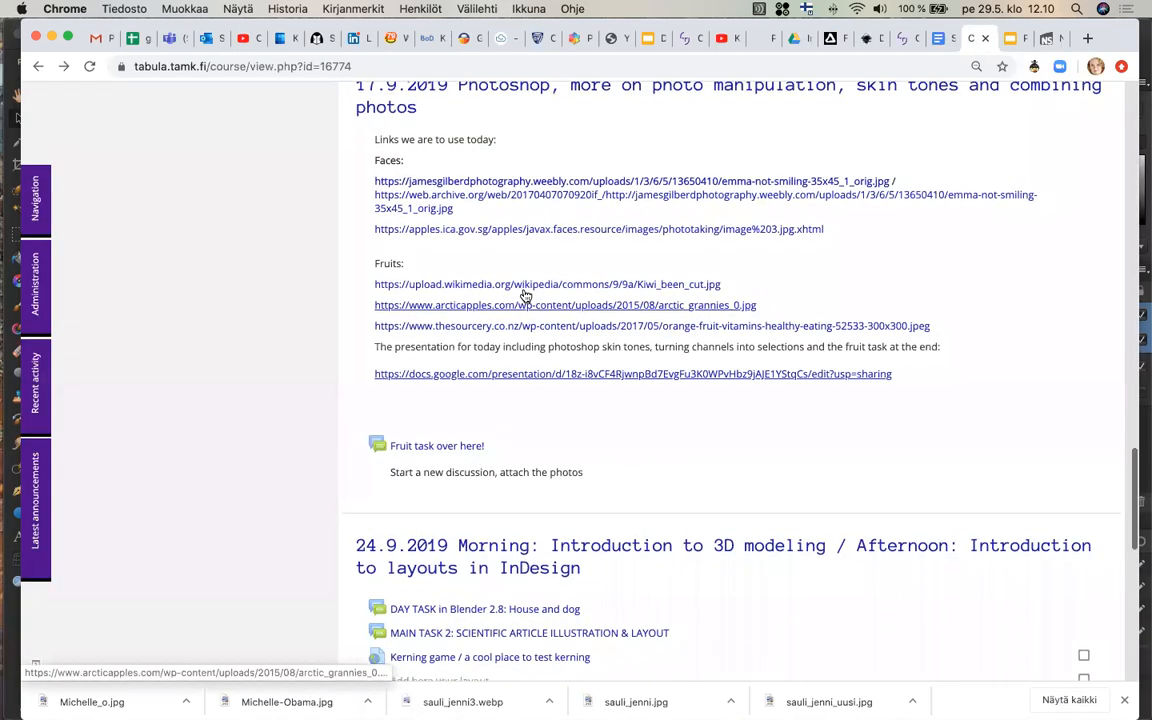
left_click(468, 67)
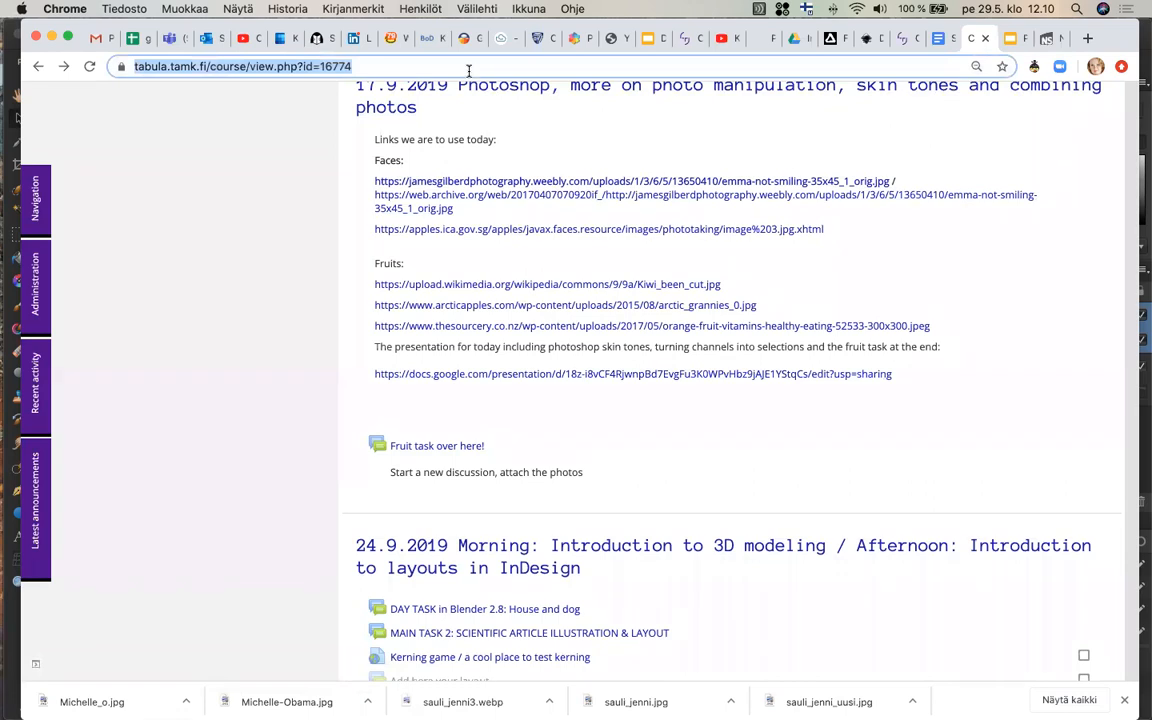
type("moodle.tuni.fi/login/index.php")
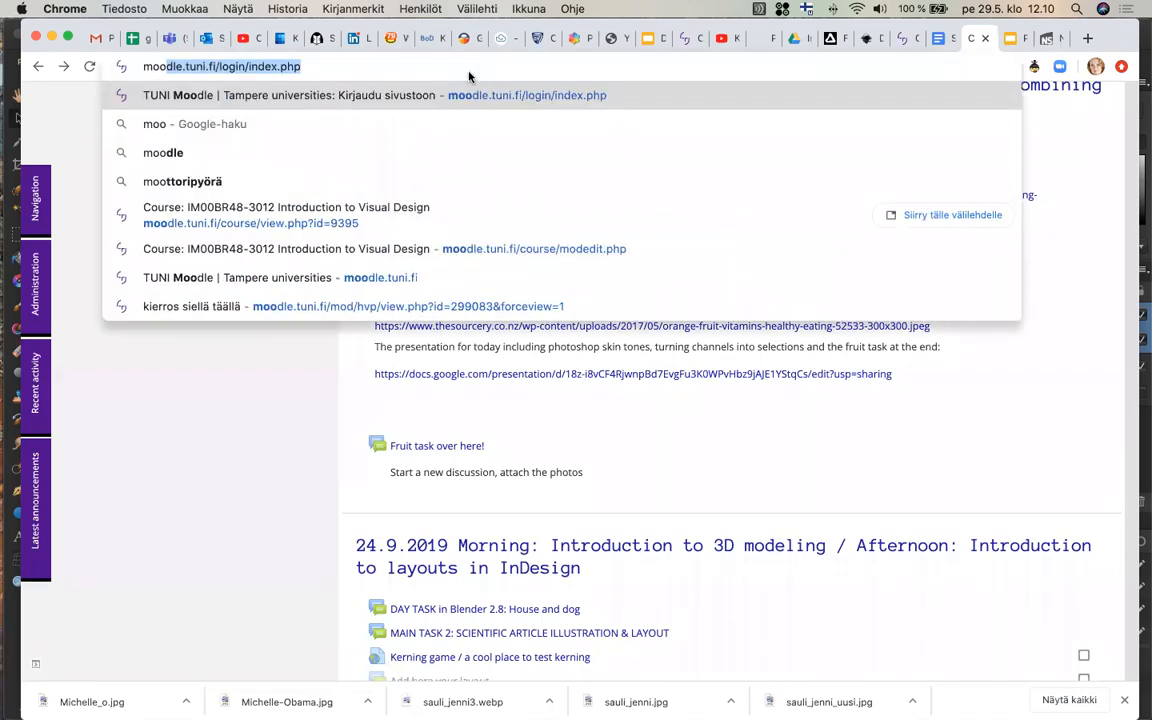
- Sign in to Moodle with the TUNI username and password, then open IM00BR48-3012 Introduction to Visual Design
left_click(459, 252)
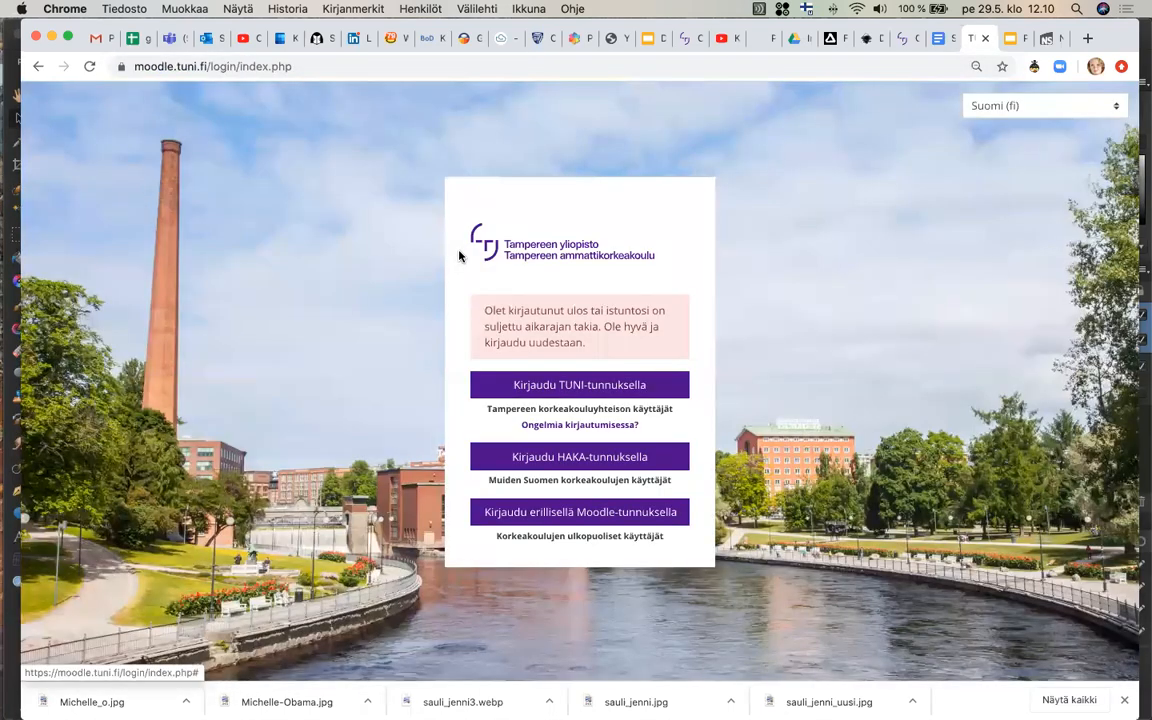
left_click(532, 386)
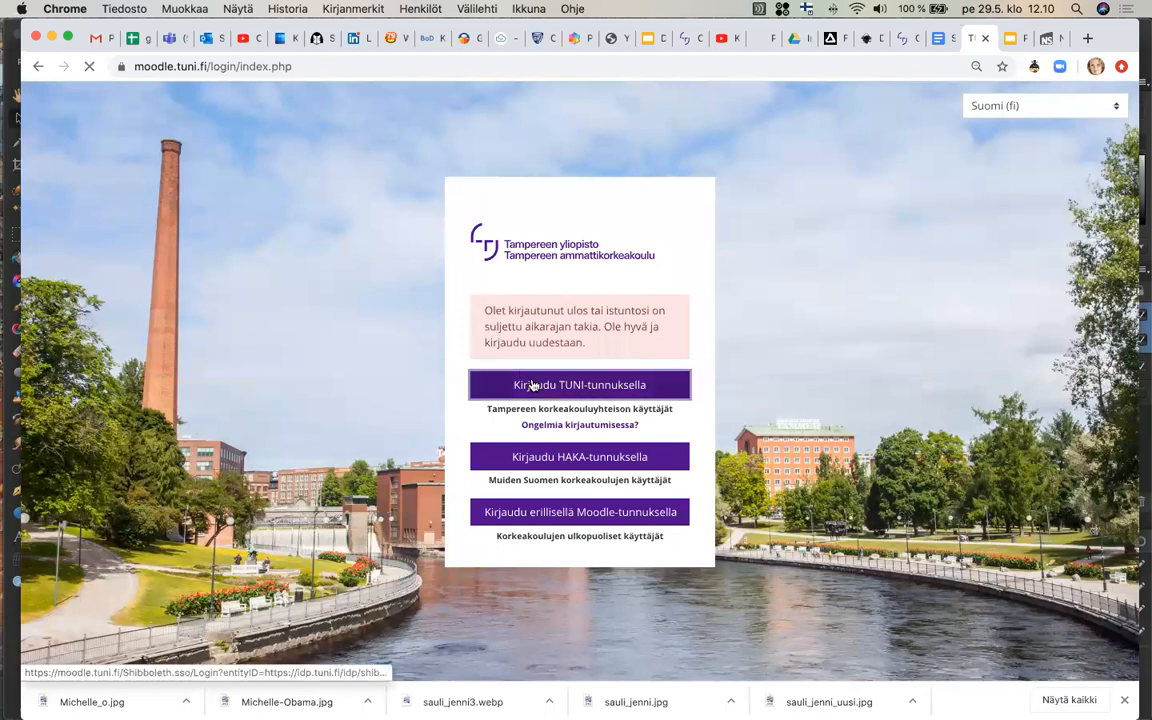
type("forcar")
key("Tab")
type("•••••••")
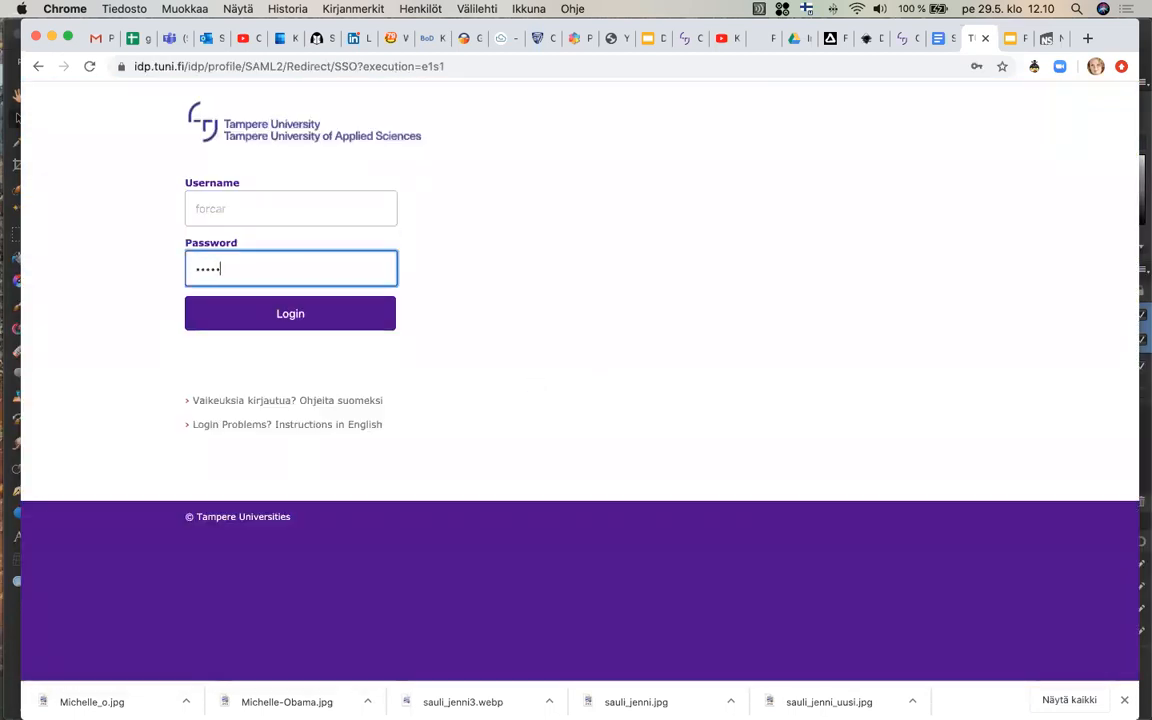
type("•••")
key("Return")
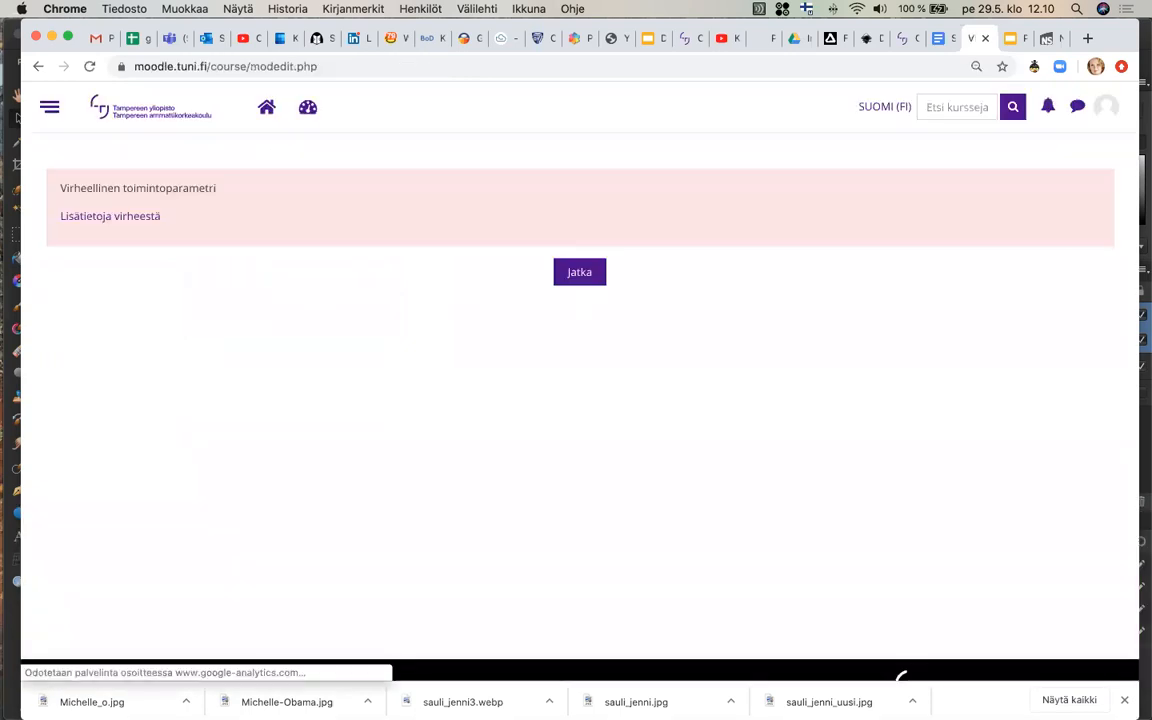
left_click(586, 276)
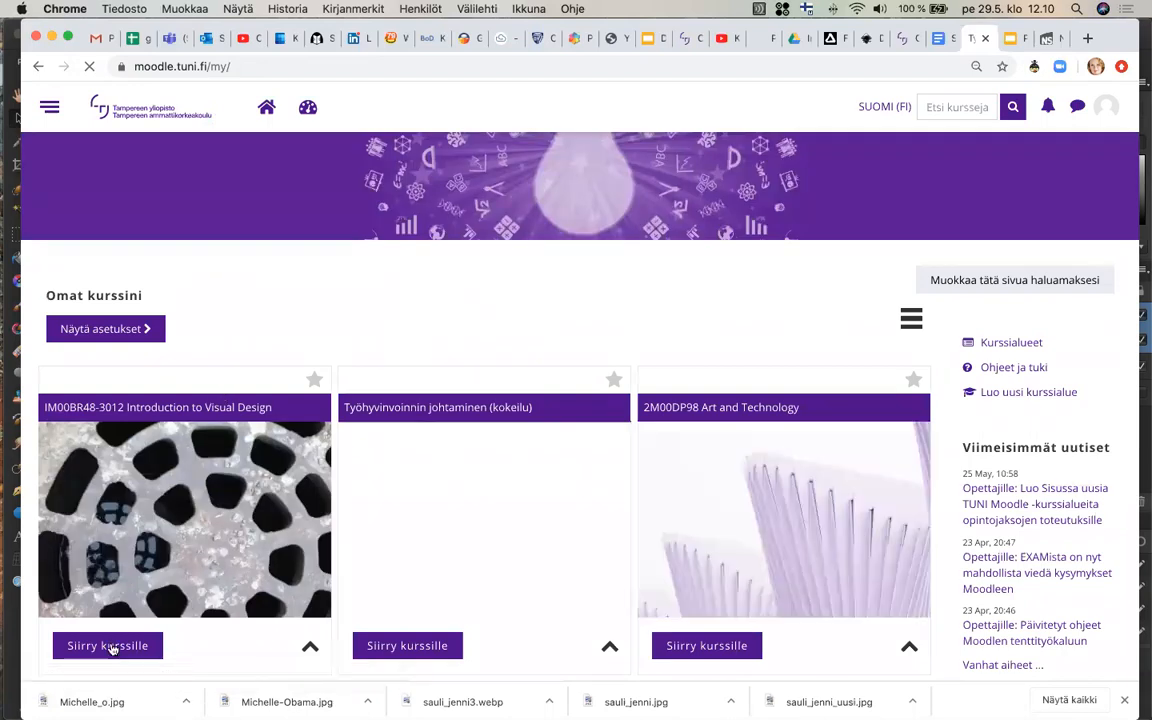
left_click(104, 562)
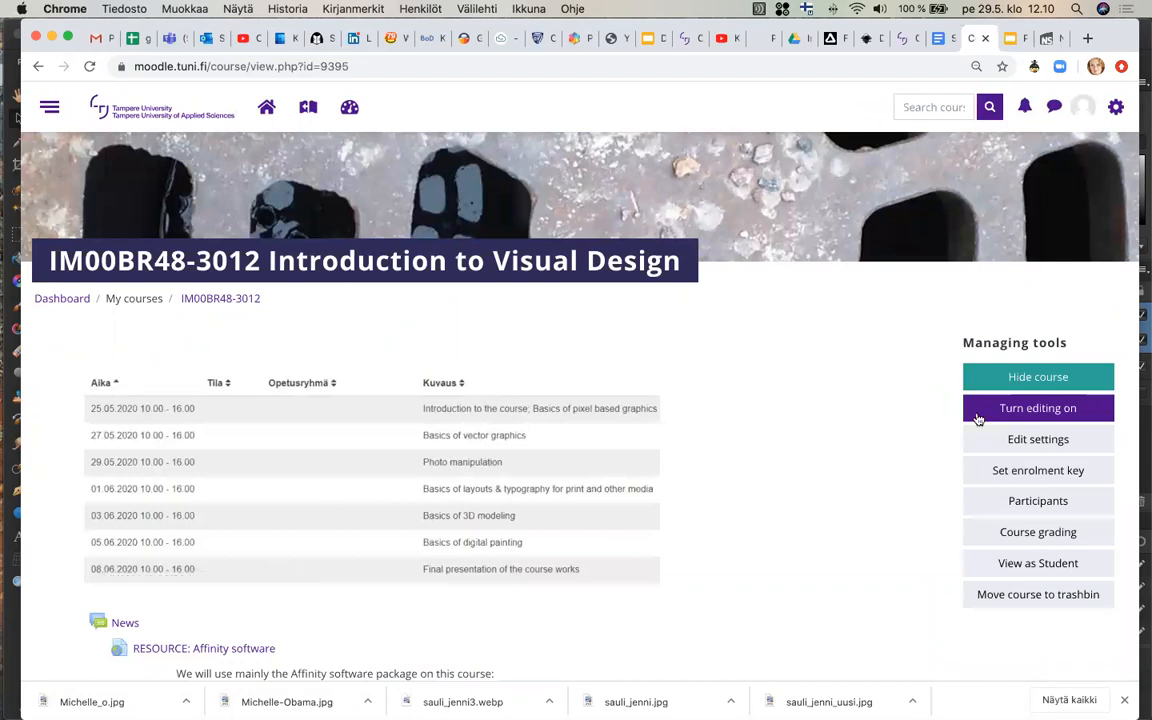
- Turn editing on for the course and scroll down toward the Photo Manipulation section
left_click(1031, 413)
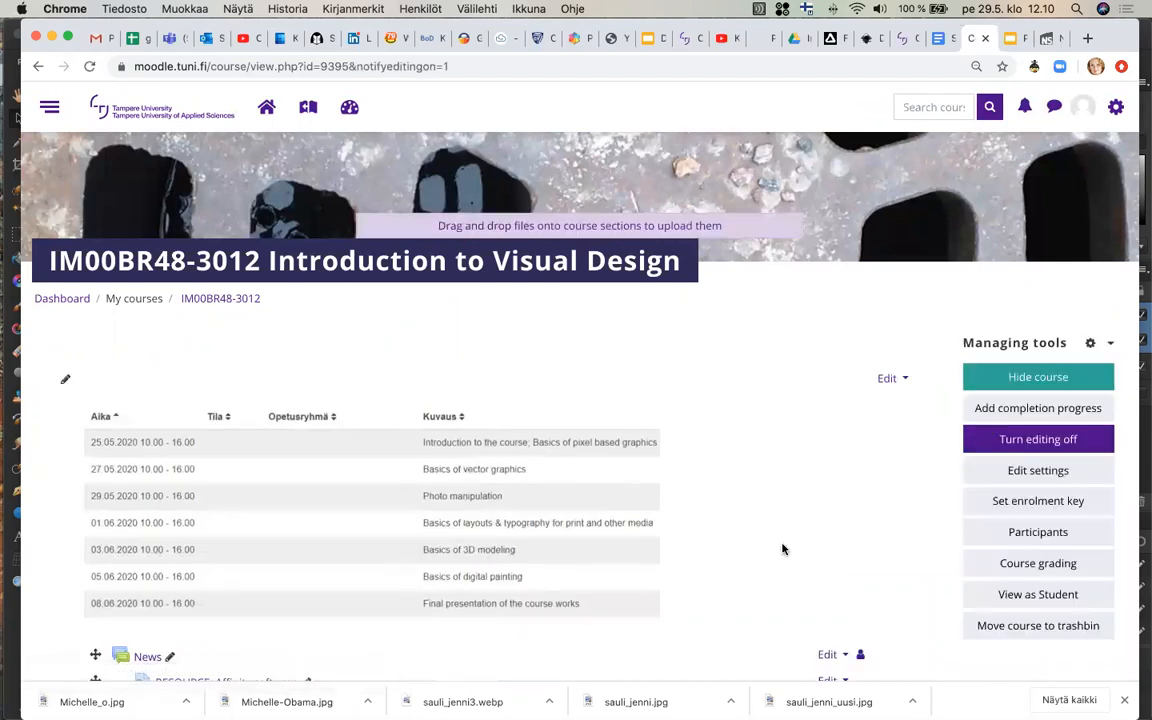
scroll(783, 549, "down", 3)
scroll(783, 546, "down", 8)
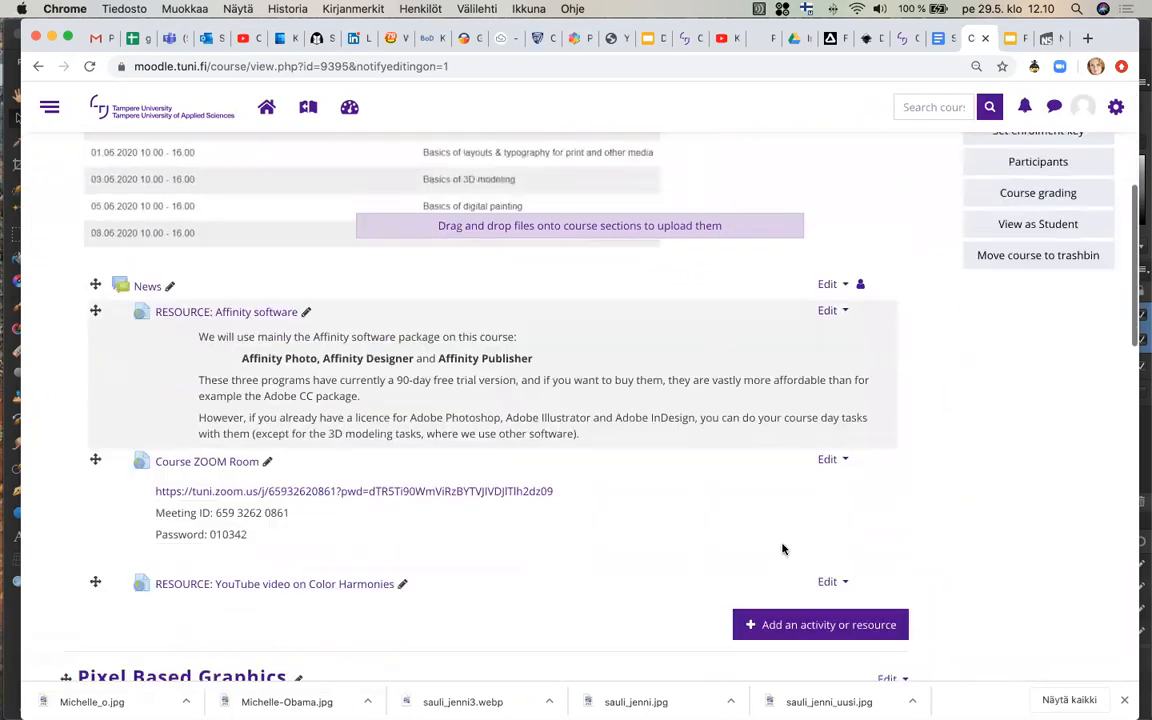
scroll(783, 549, "down", 3)
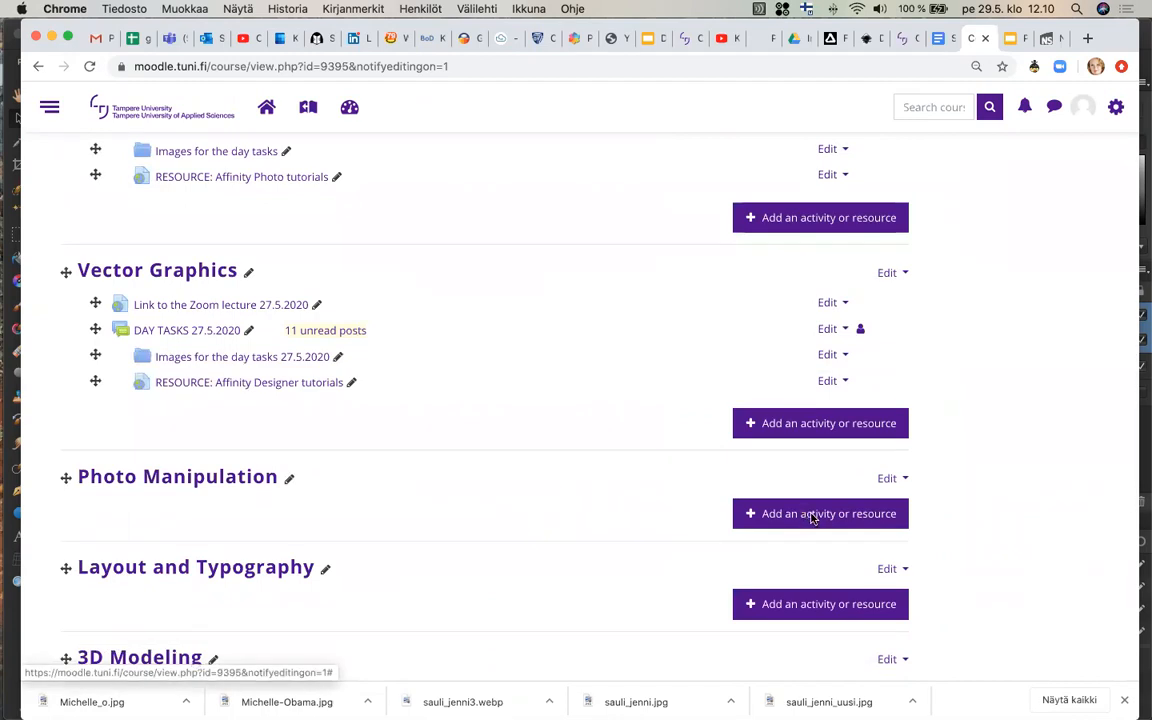
- Choose Forum in the activity chooser for the Photo Manipulation section and add it
left_click(813, 515)
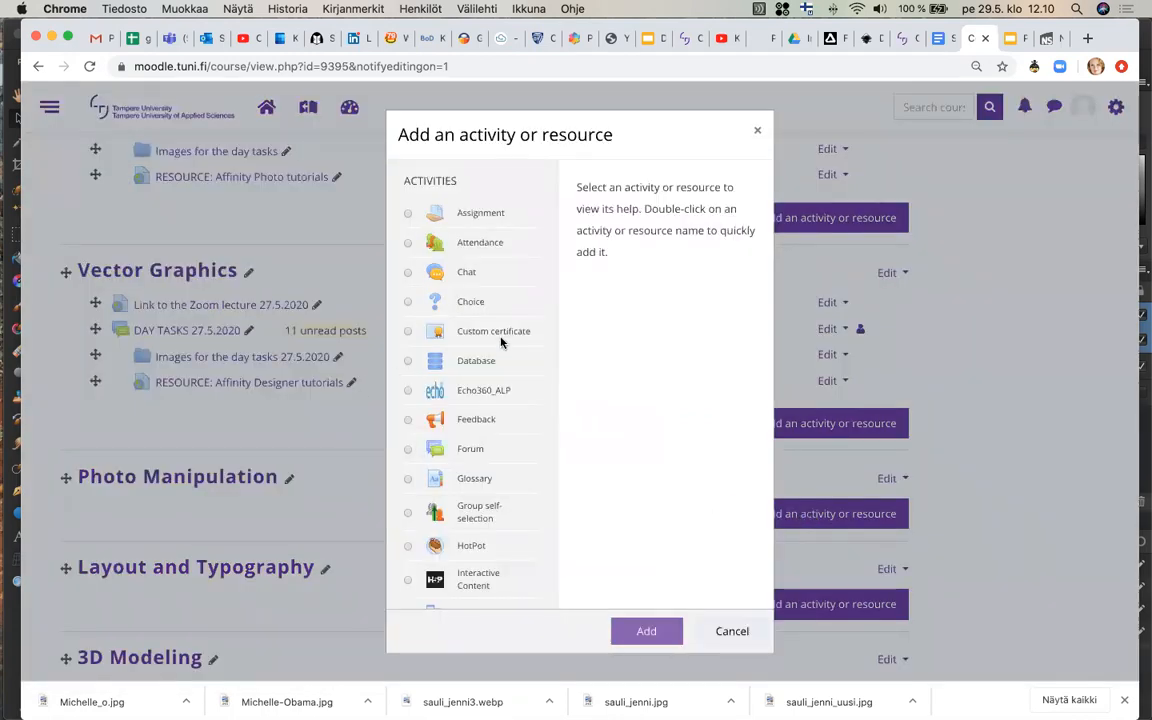
scroll(501, 343, "down", 1)
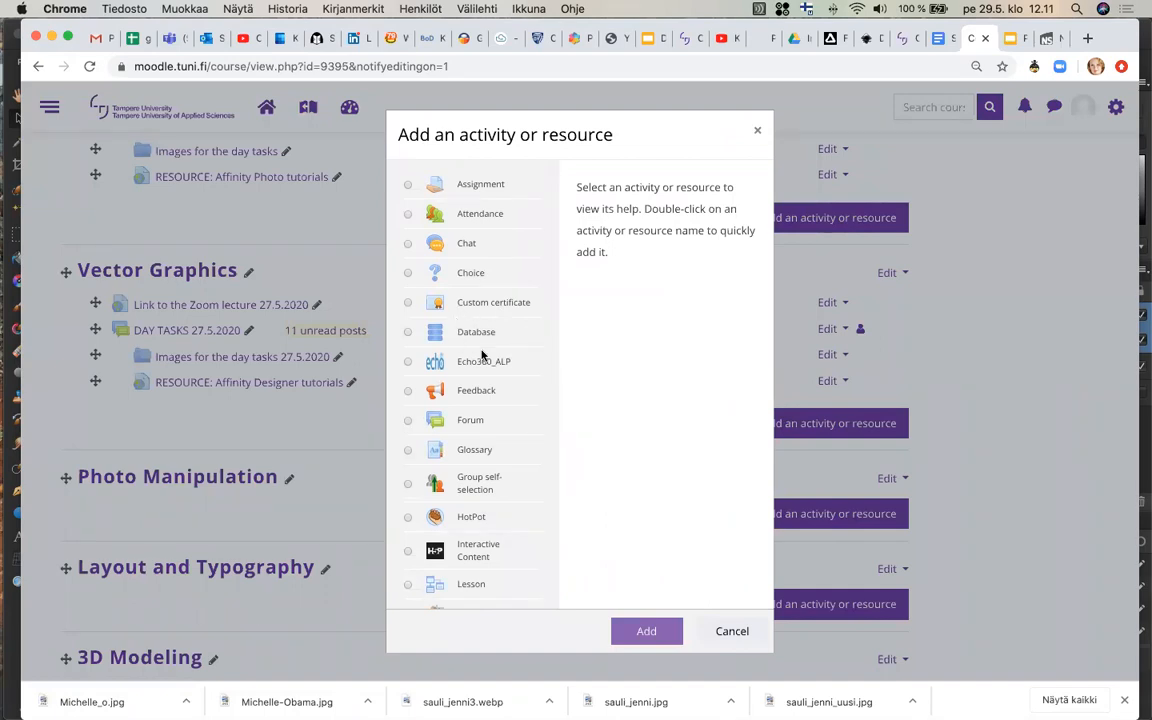
scroll(482, 355, "down", 1)
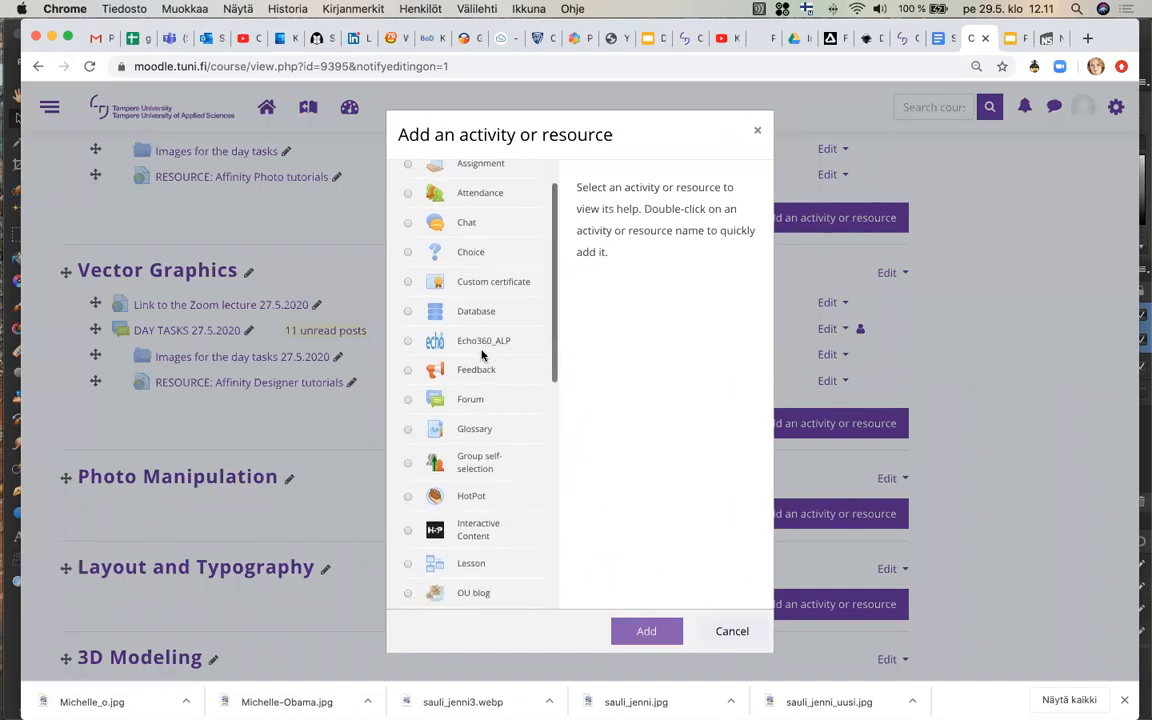
left_click(409, 402)
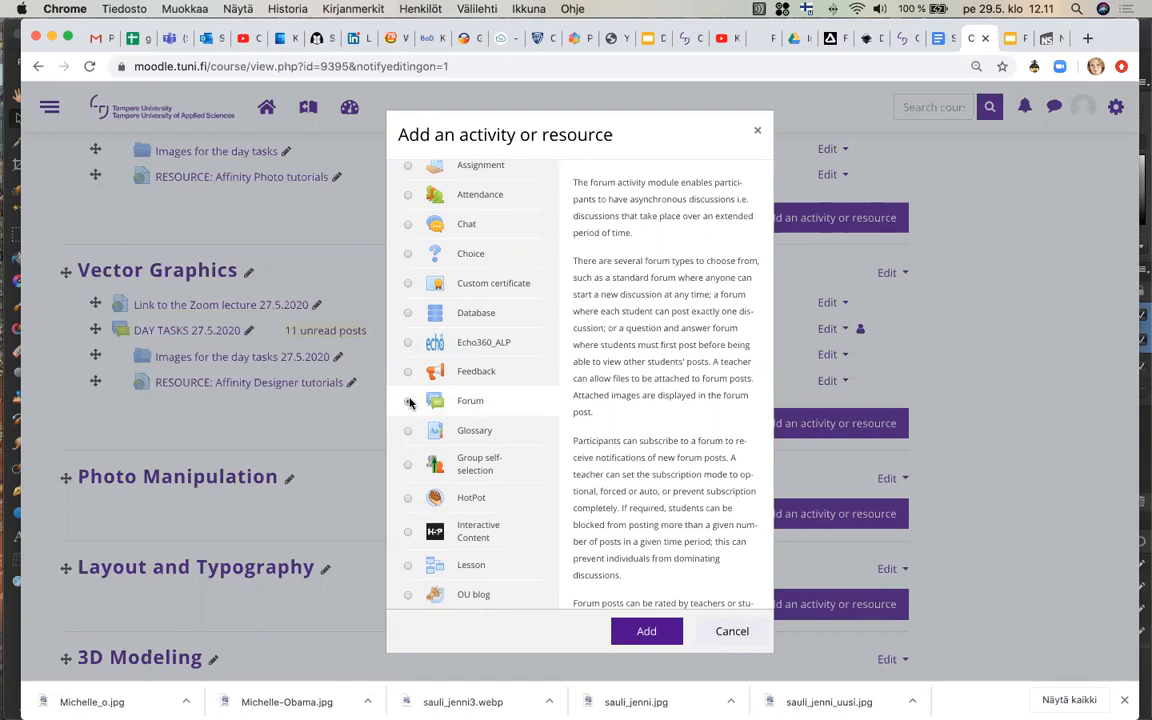
left_click(409, 402)
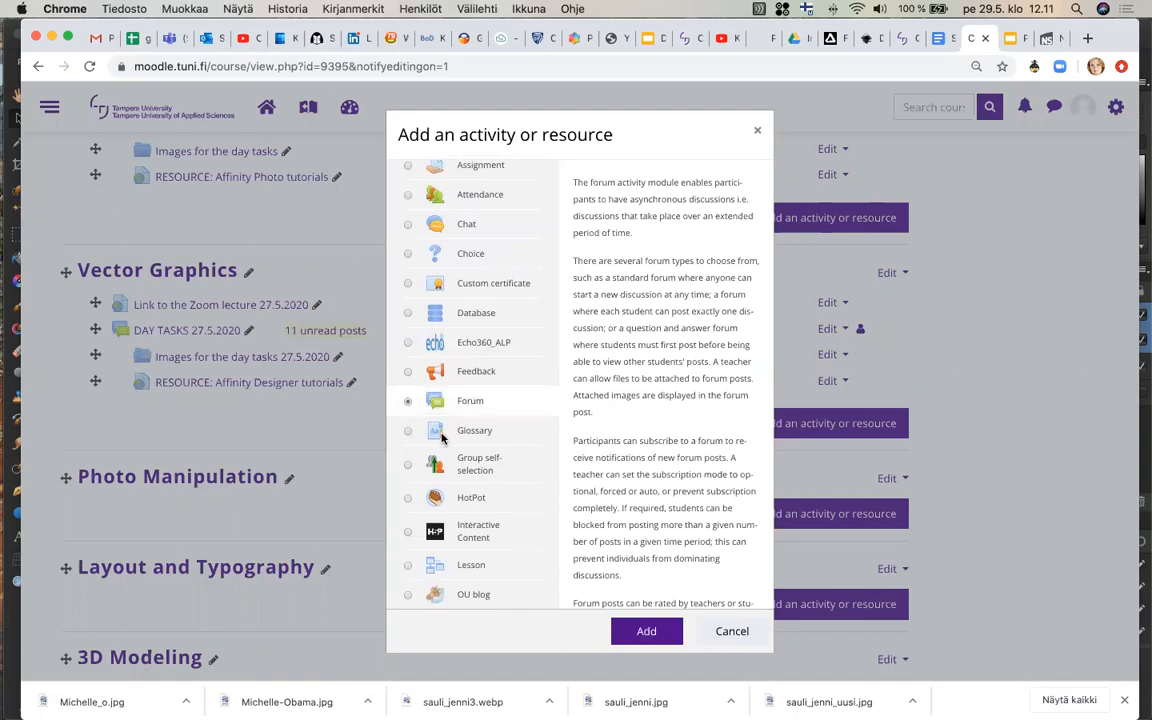
left_click(645, 633)
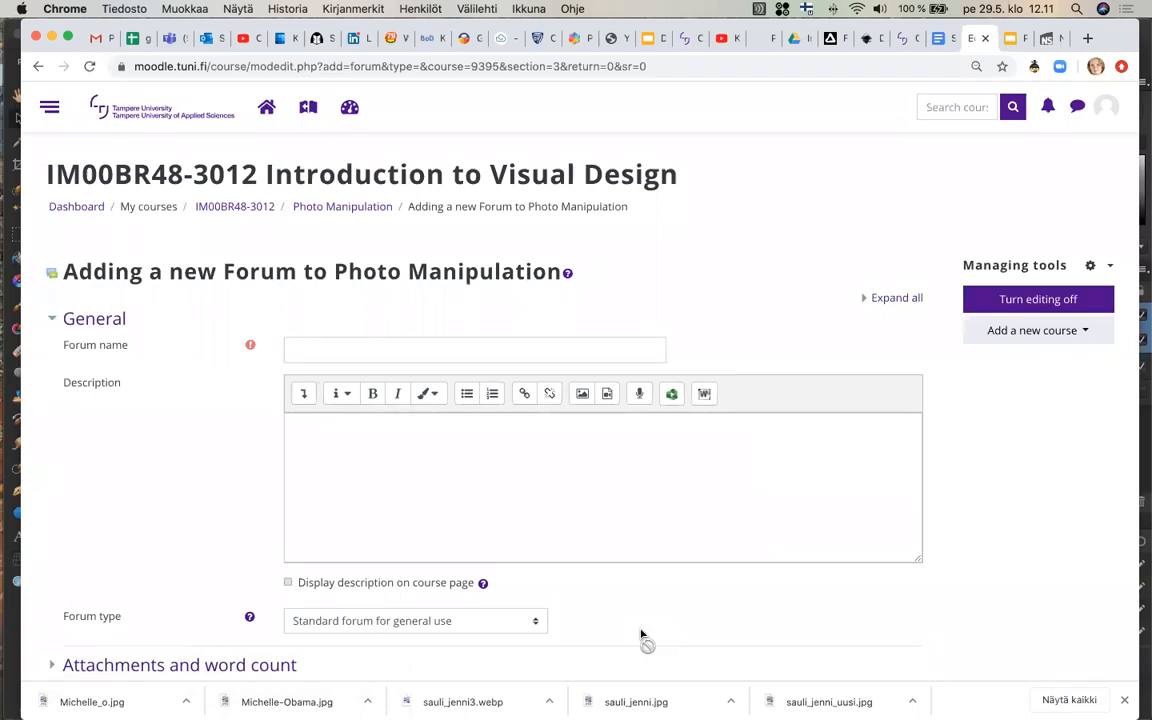
- Enter 'DAY TASKS 29.5.2020' as the forum name
left_click(414, 349)
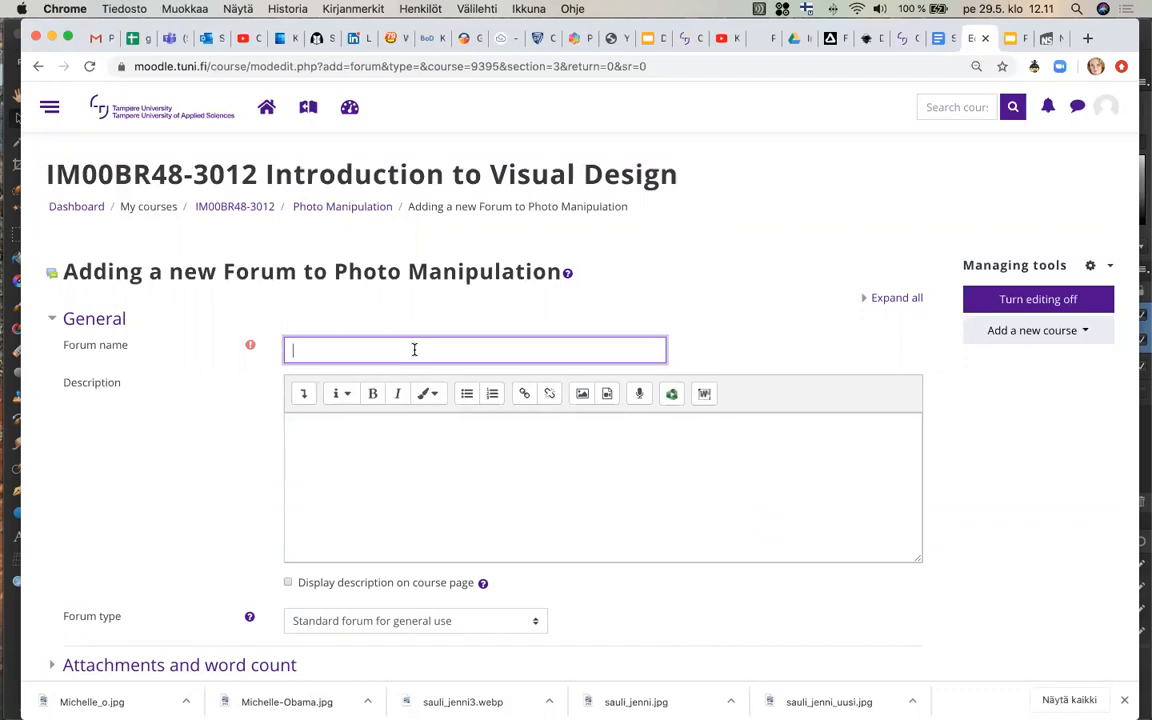
type("DAY TASKS 29.5.2020")
left_click(382, 441)
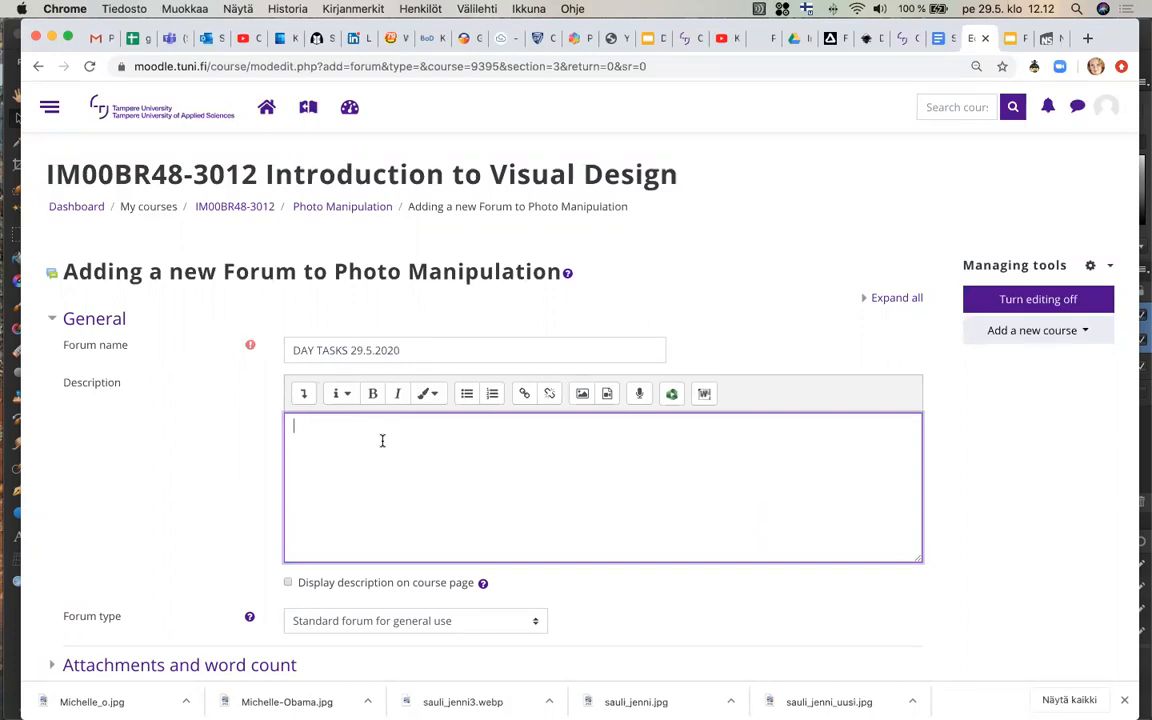
- Write TASK 1: swap a politician's spouse with someone unlikely using Affinity Photo or Adobe Photoshop
type("1")
key("BackSpace")
type("TASK 1: Choose a well-known politicia")
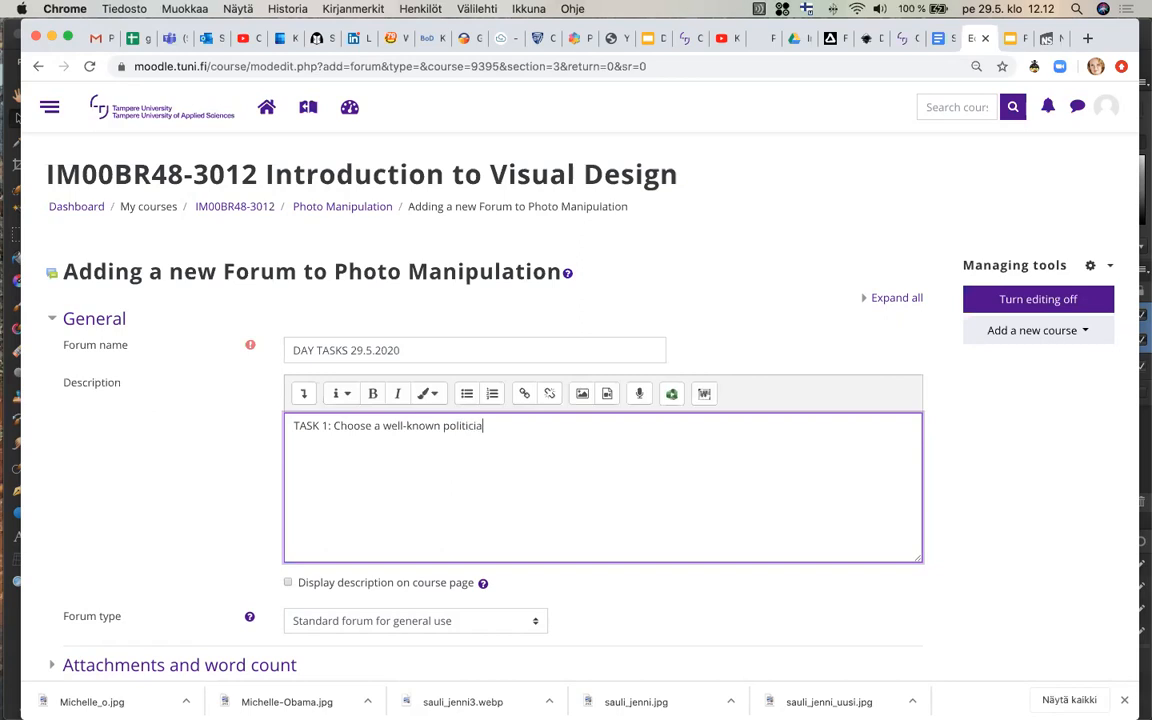
type("n with their spouse")
type(", and")
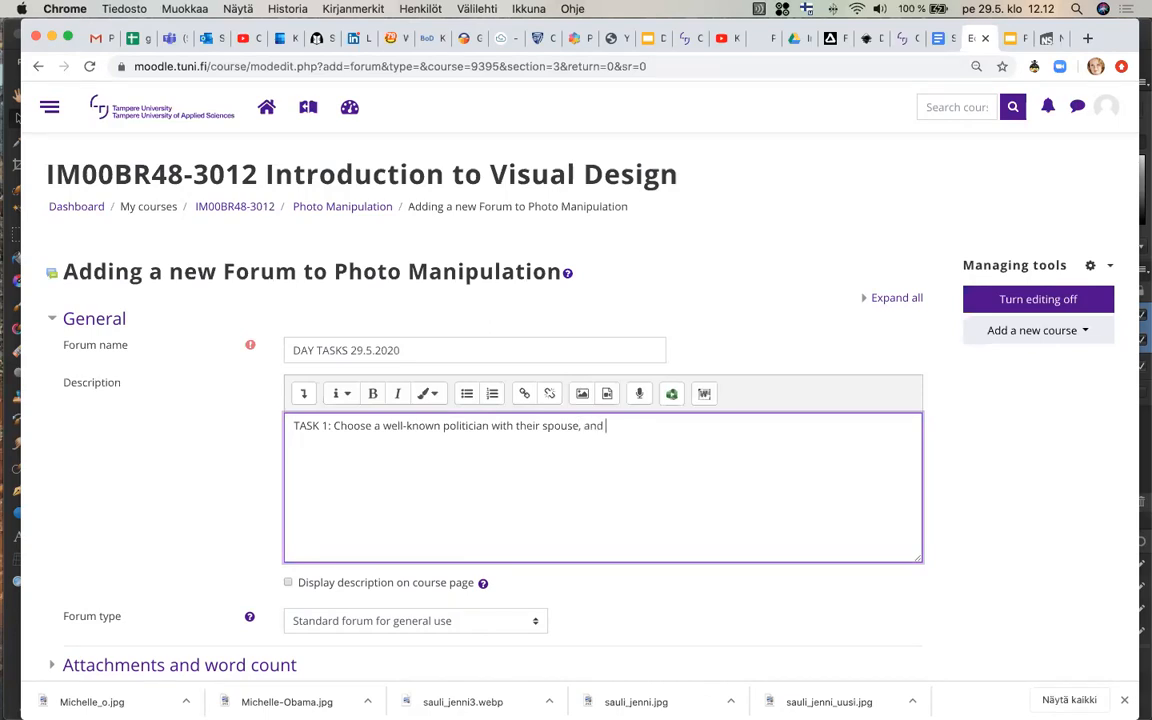
key("BackSpace")
key("BackSpace")
key("BackSpace")
key("BackSpace")
key("BackSpace")
type("and, using Affinity Phot")
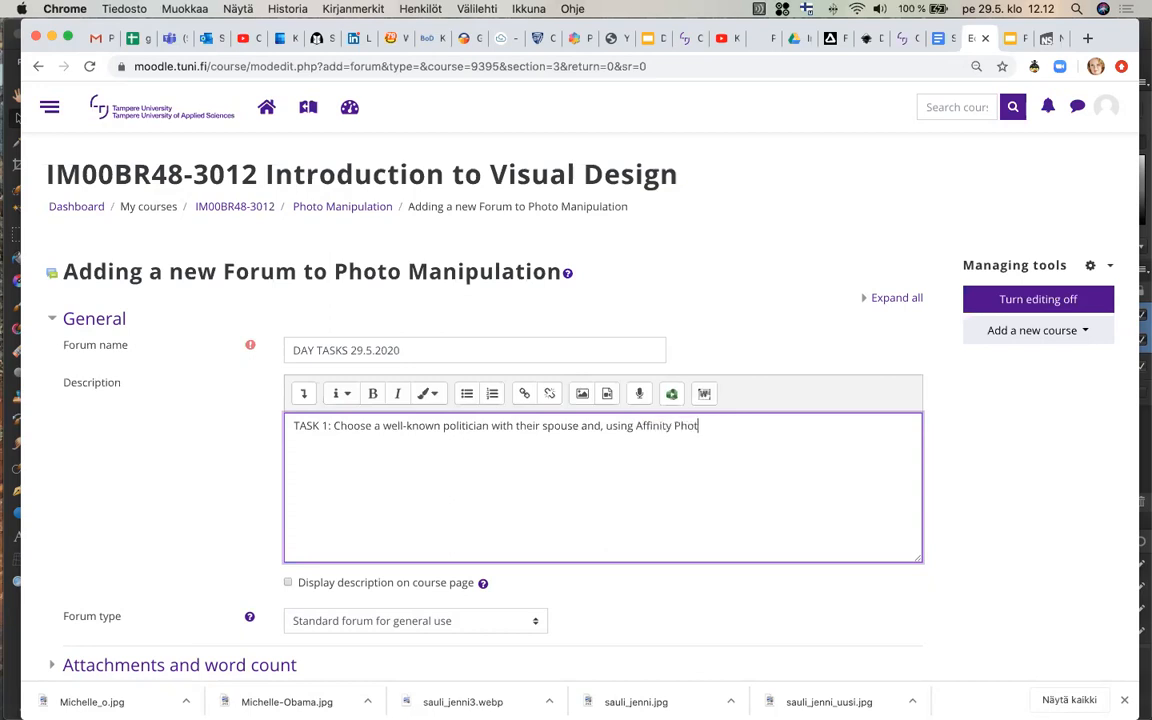
type("o or Adobe Photoshop")
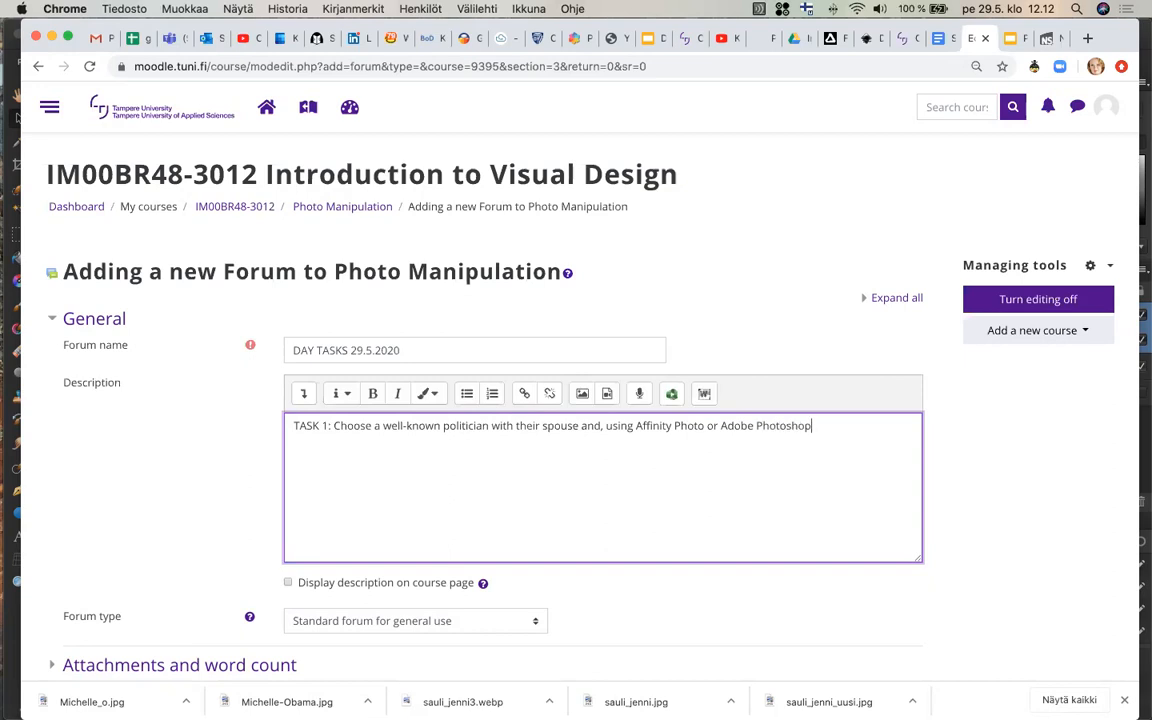
type(", ")
type("switch the spouse with someo")
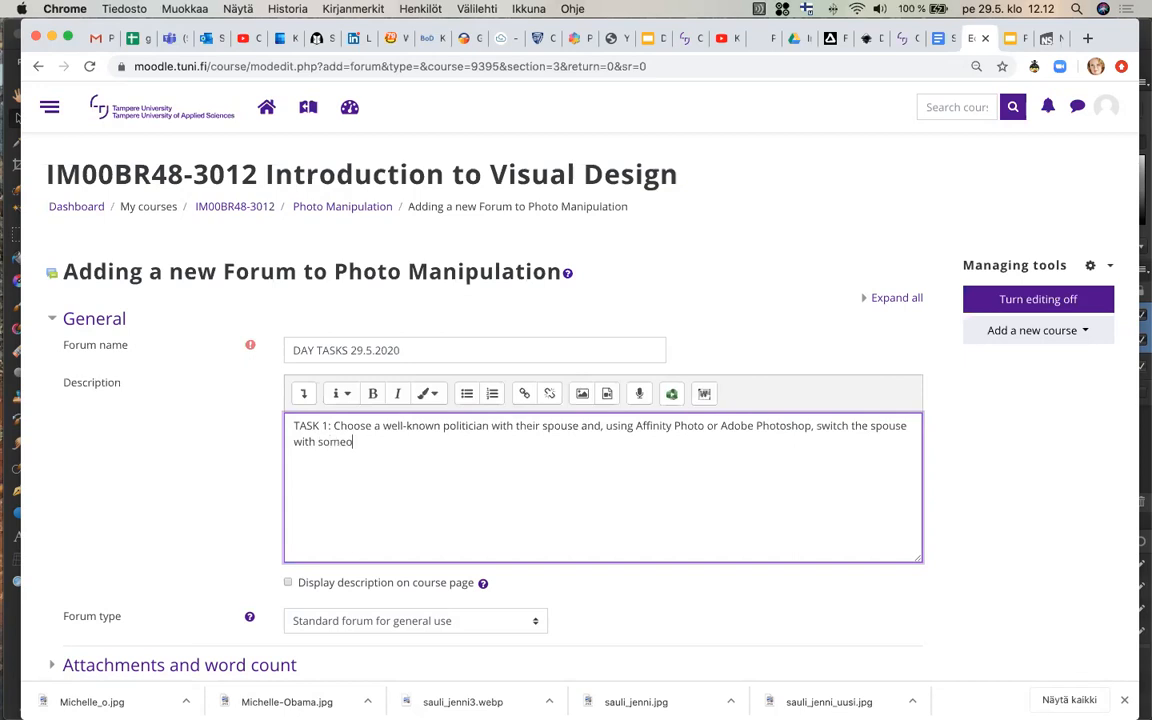
type("ne unlikely.")
key("Return")
- Add TASK 2: make a convincing, optionally surreal composite image of a landscape
type("TASK 2")
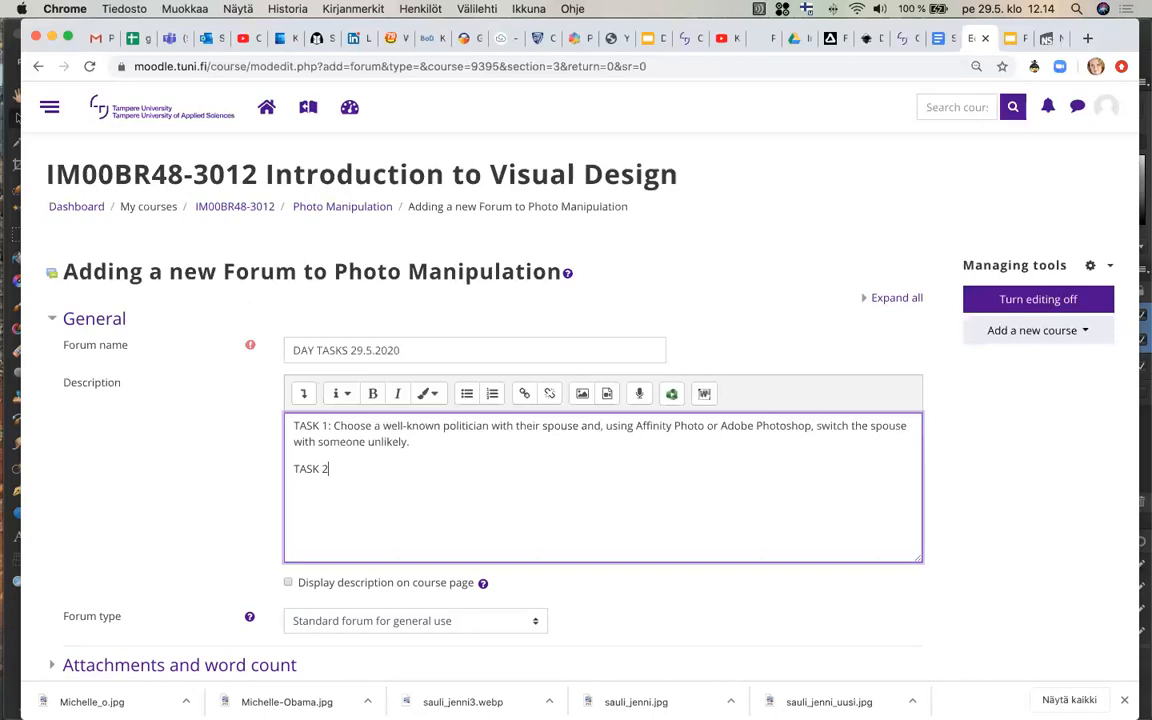
type(":")
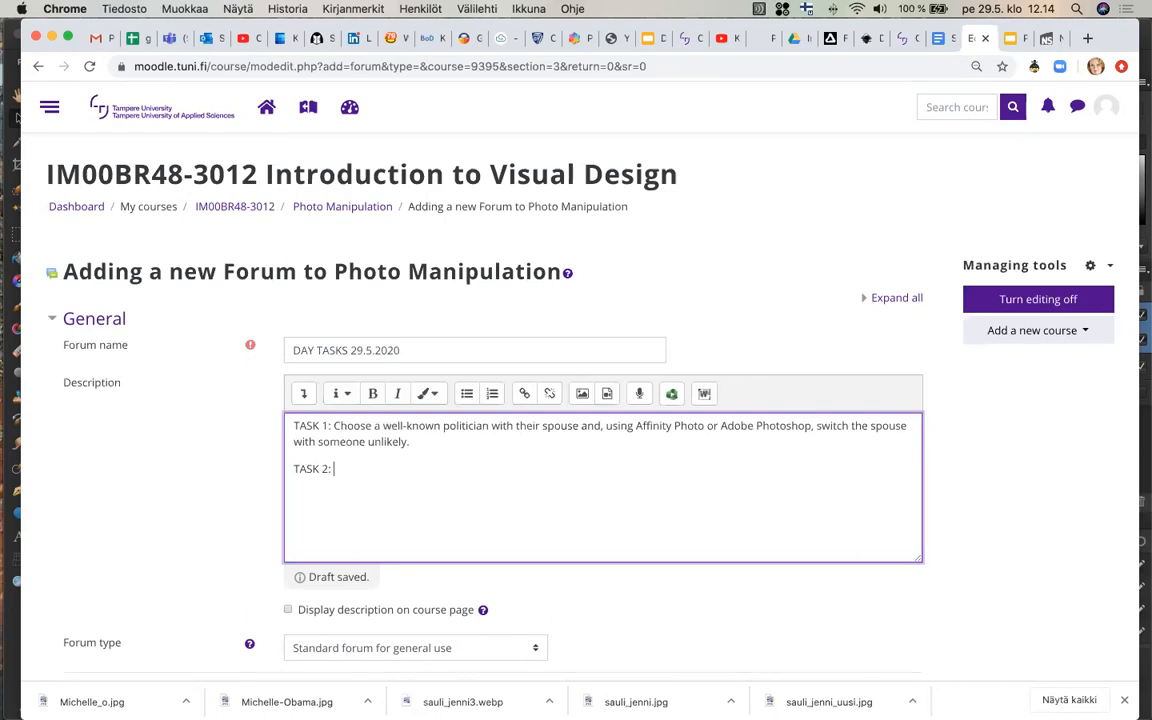
type("Ma")
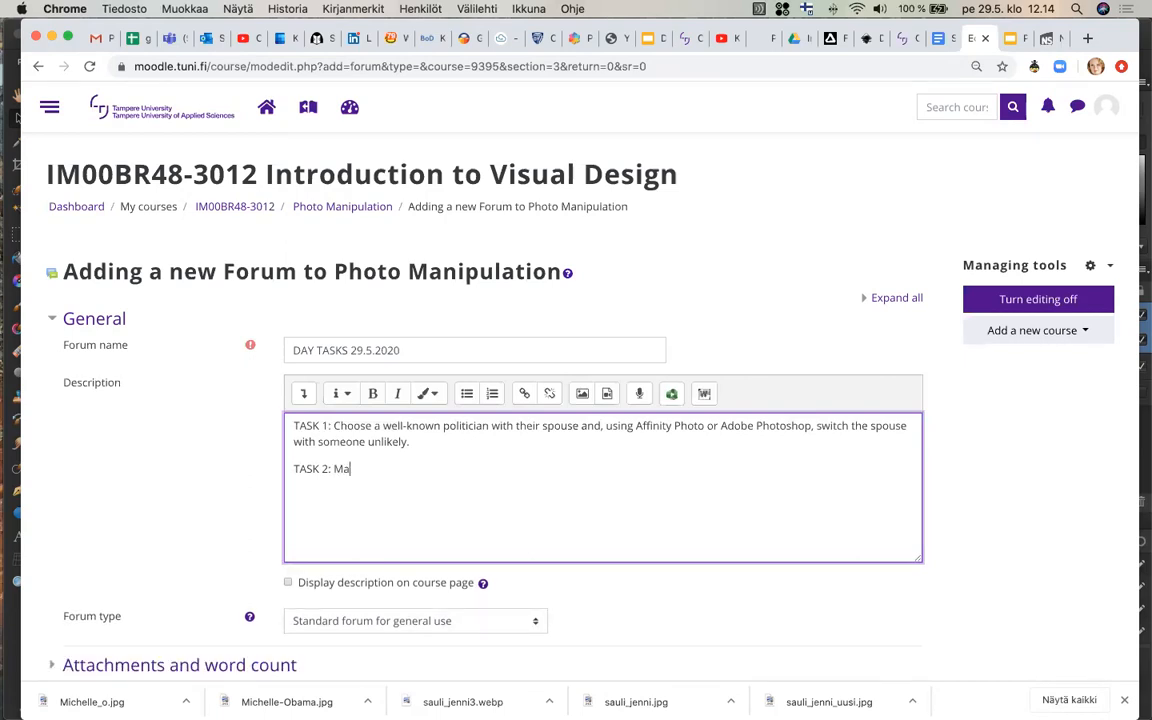
type("ke a composite image of a lan")
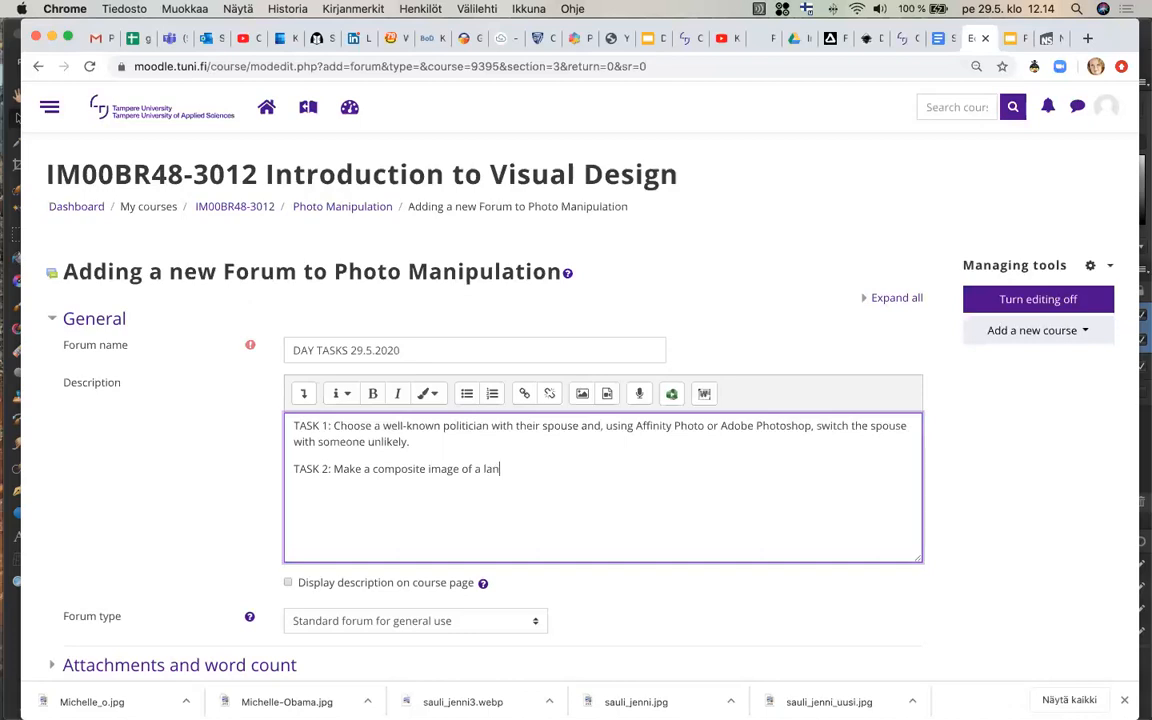
type("dscape. If you want, you can ")
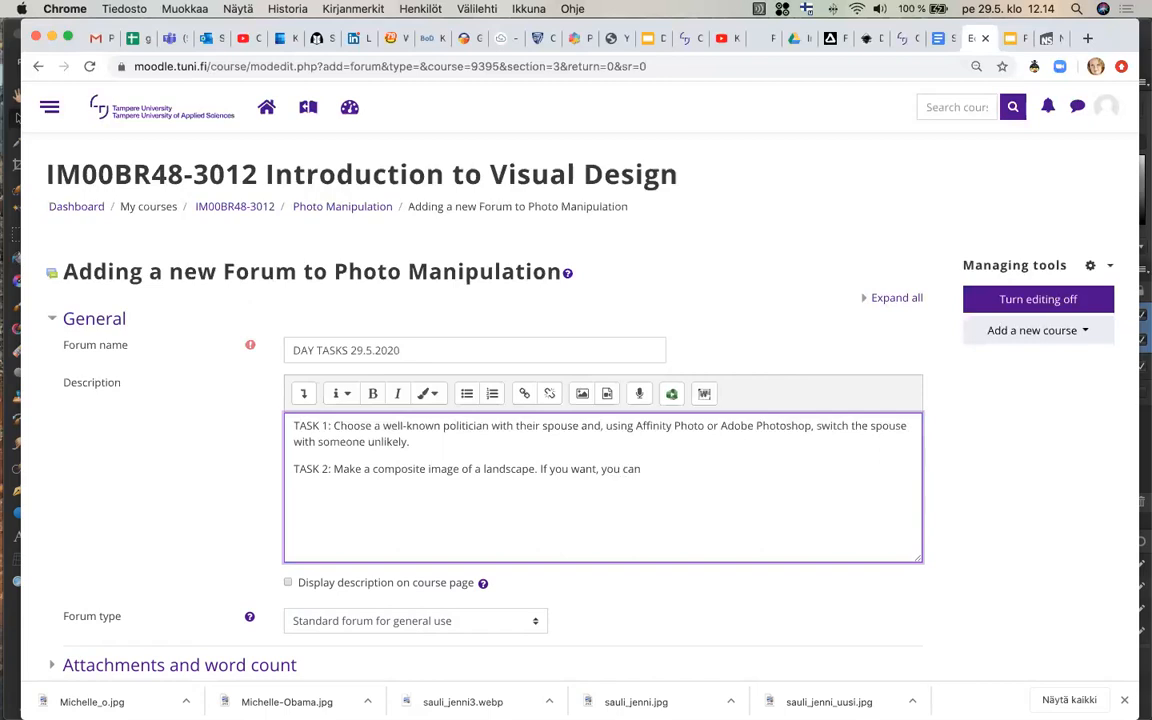
type("make it look surreal, bu")
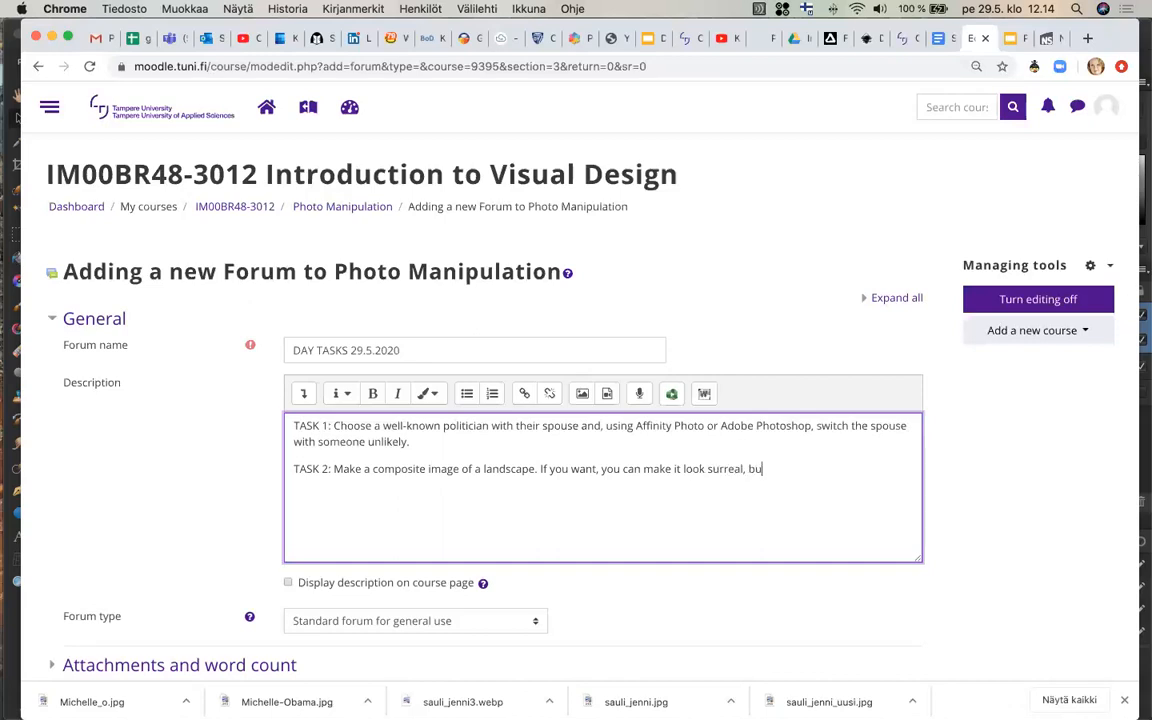
type("t try to blend in all the eleme")
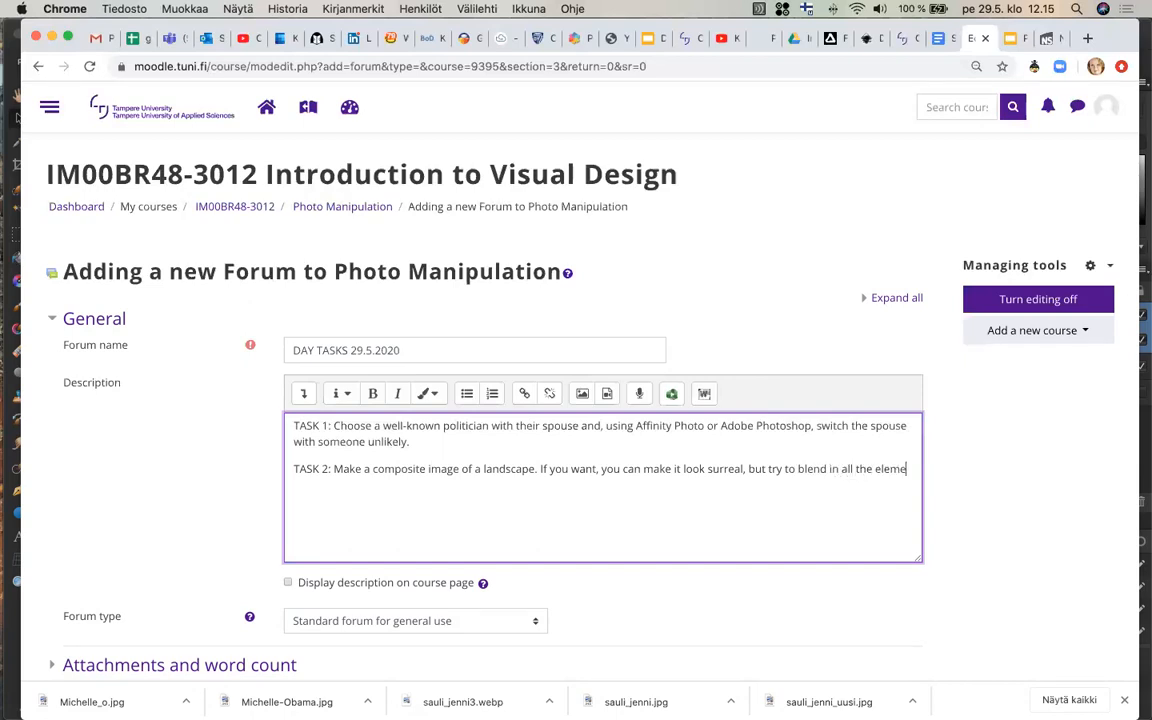
type("nts in a convincing way")
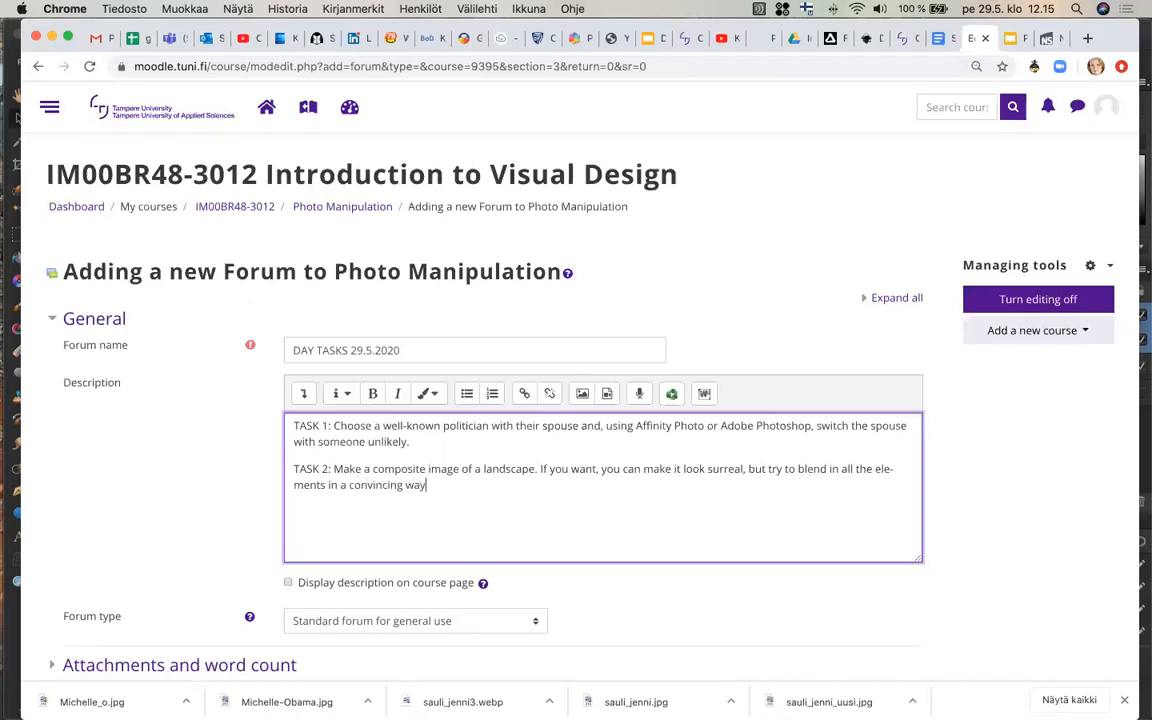
type(".")
- Add a line asking to export before and after images as jpeg files and upload them here
key("Return")
type("Export your")
type("before and after images as jpeg")
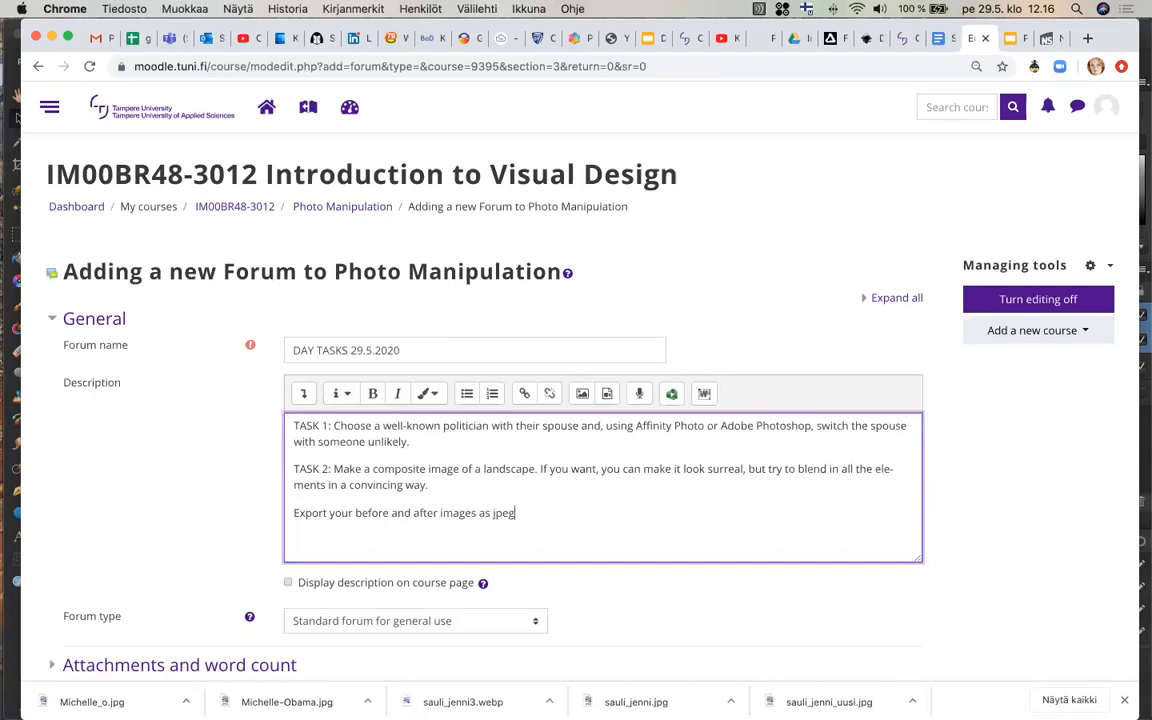
type(" files and upload them in this discussion forum.")
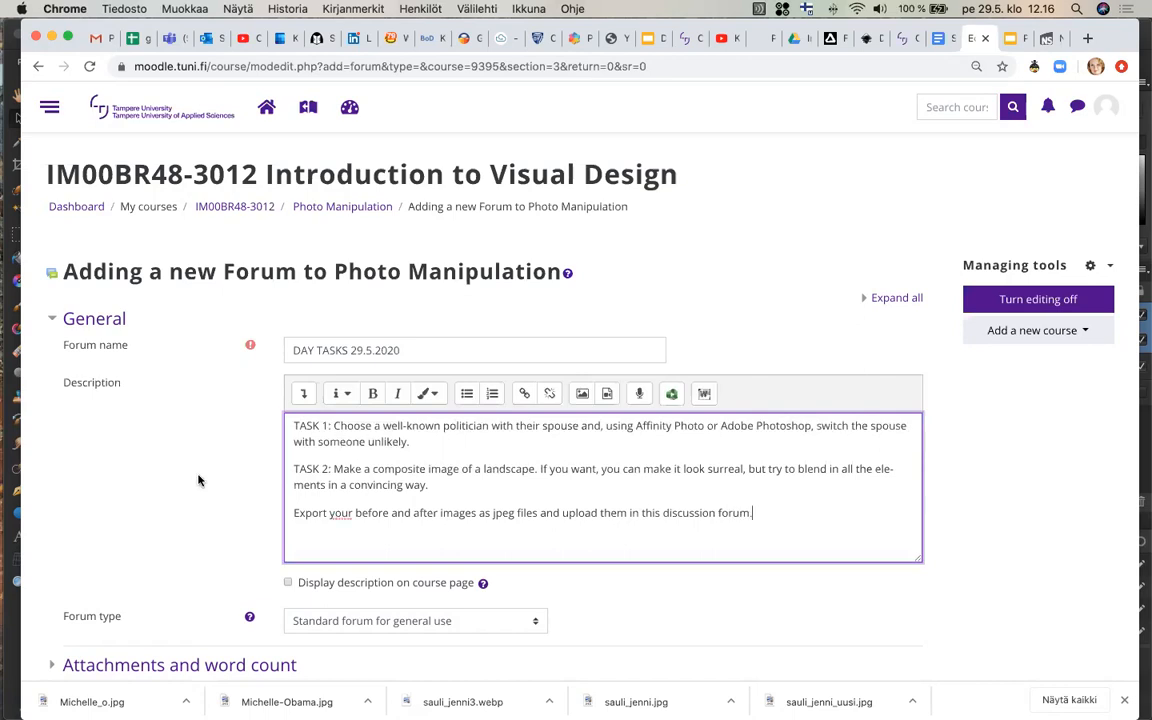
- Raise the forum's maximum attachment size to the 100MB course upload limit
scroll(198, 481, "down", 3)
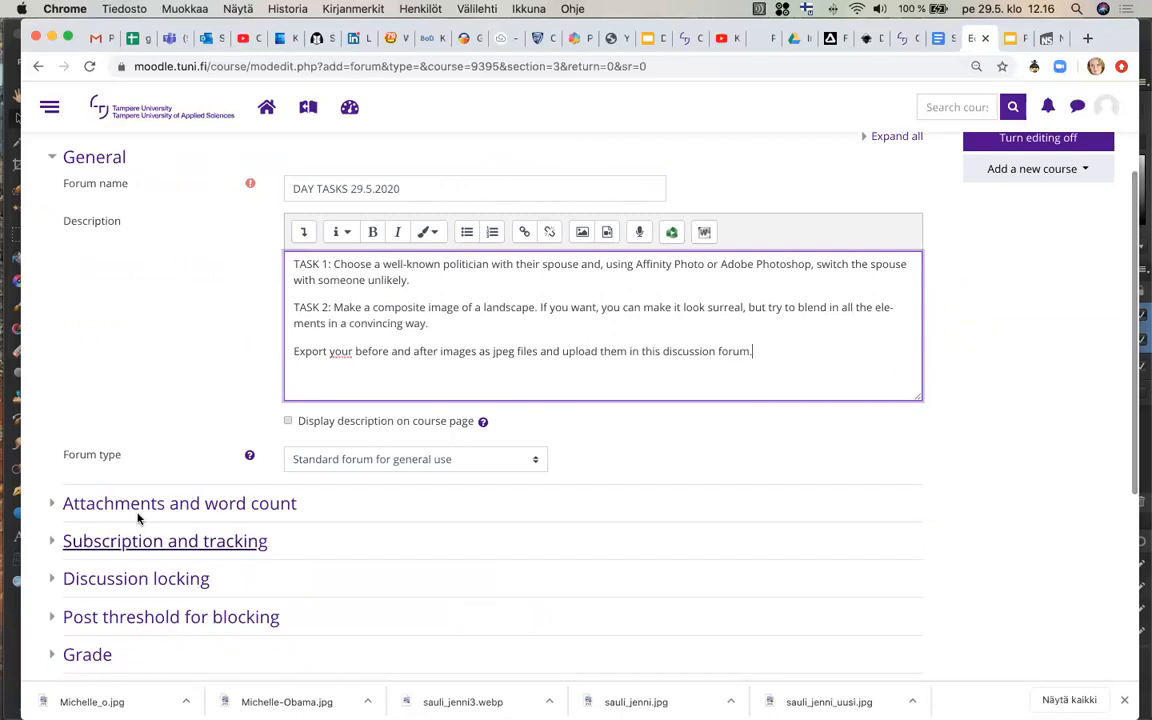
left_click(79, 510)
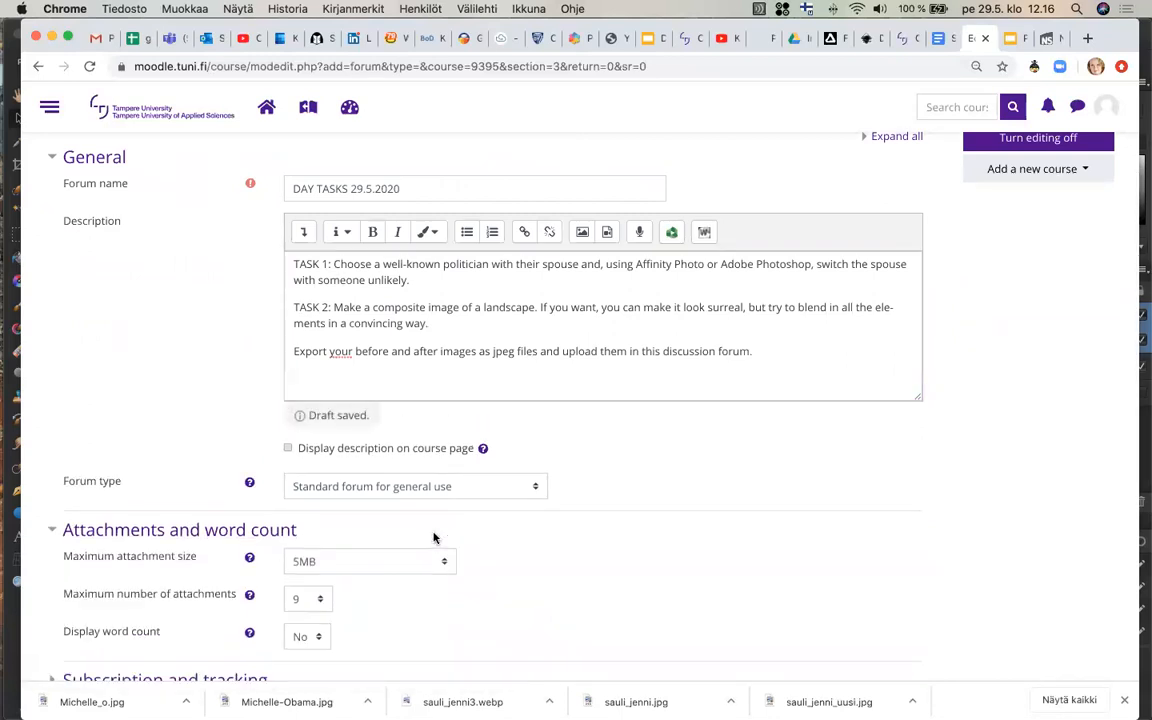
left_click(443, 563)
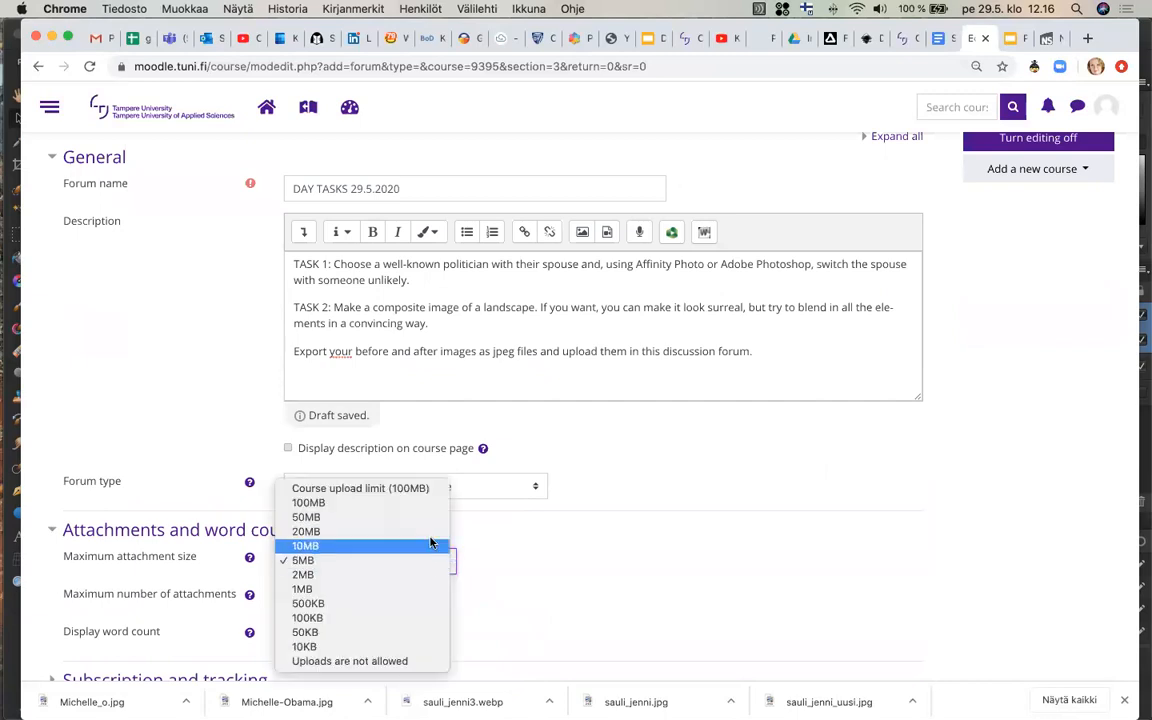
left_click(415, 486)
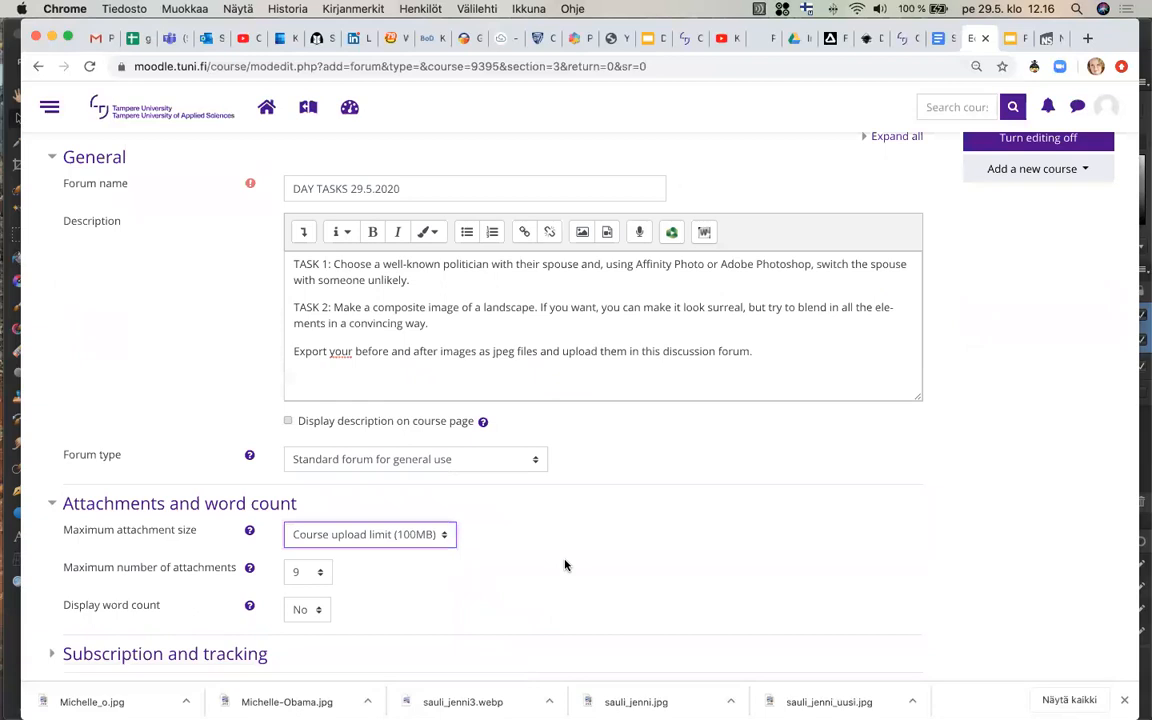
- Save the DAY TASKS 29.5.2020 forum and return to the course page
scroll(565, 566, "down", 1)
scroll(565, 566, "down", 2)
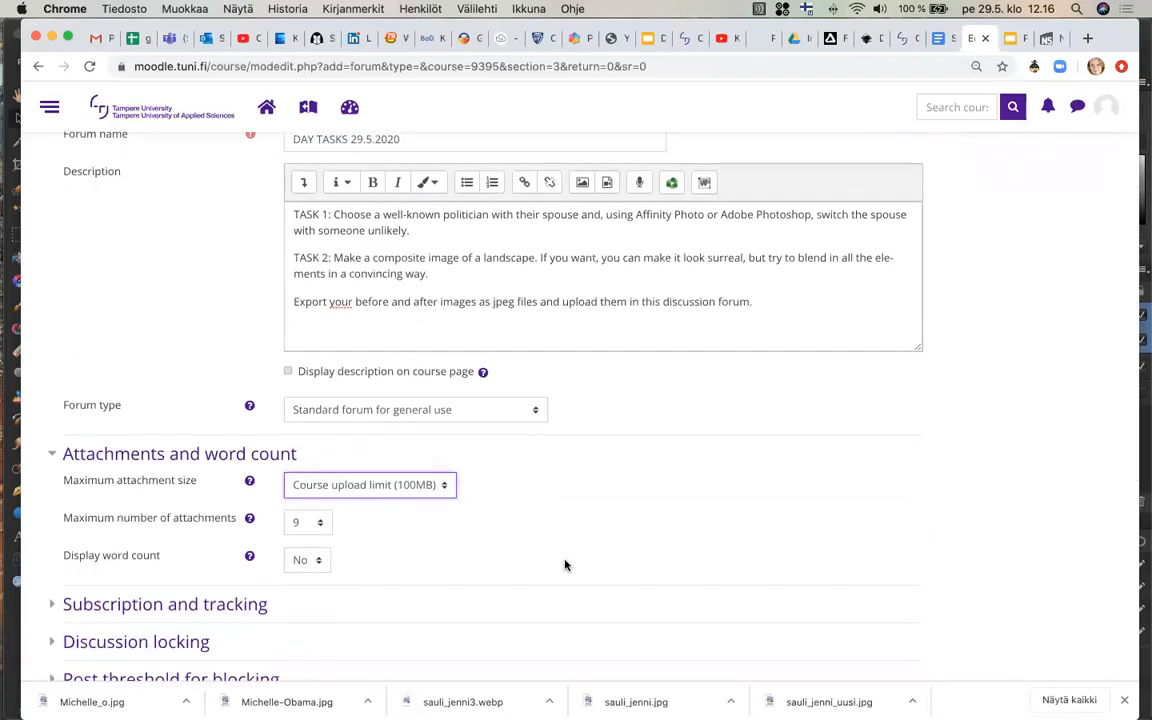
scroll(565, 566, "down", 2)
scroll(565, 566, "up", 3)
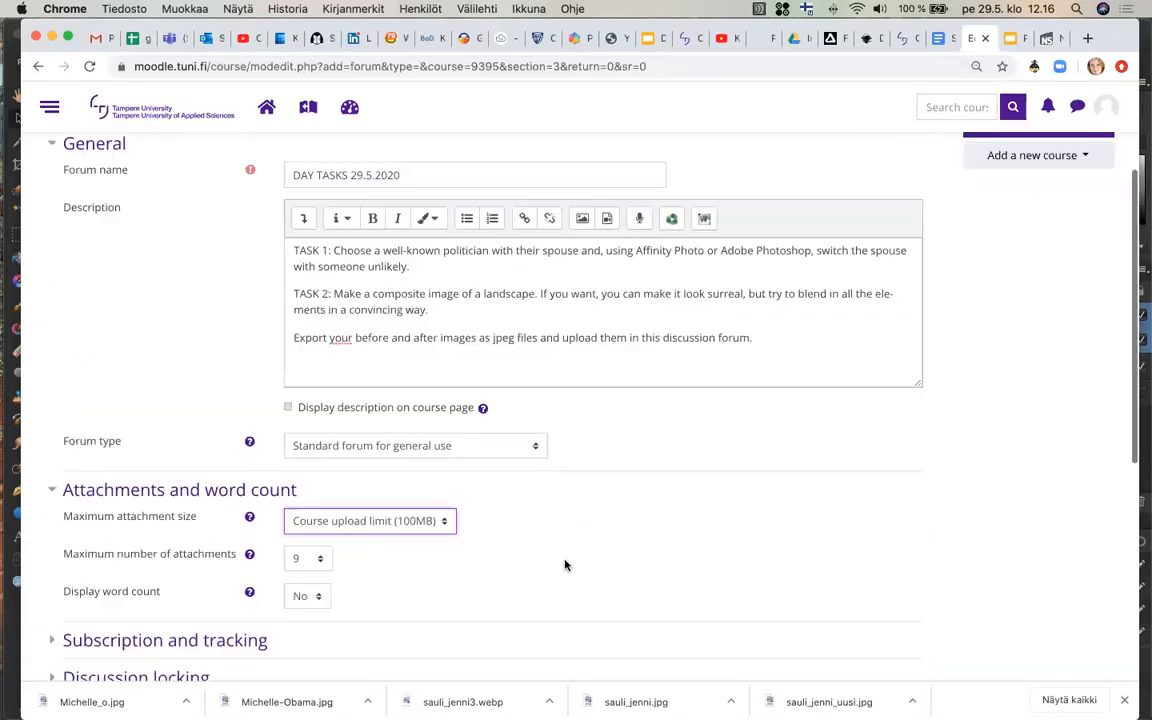
scroll(565, 566, "down", 2)
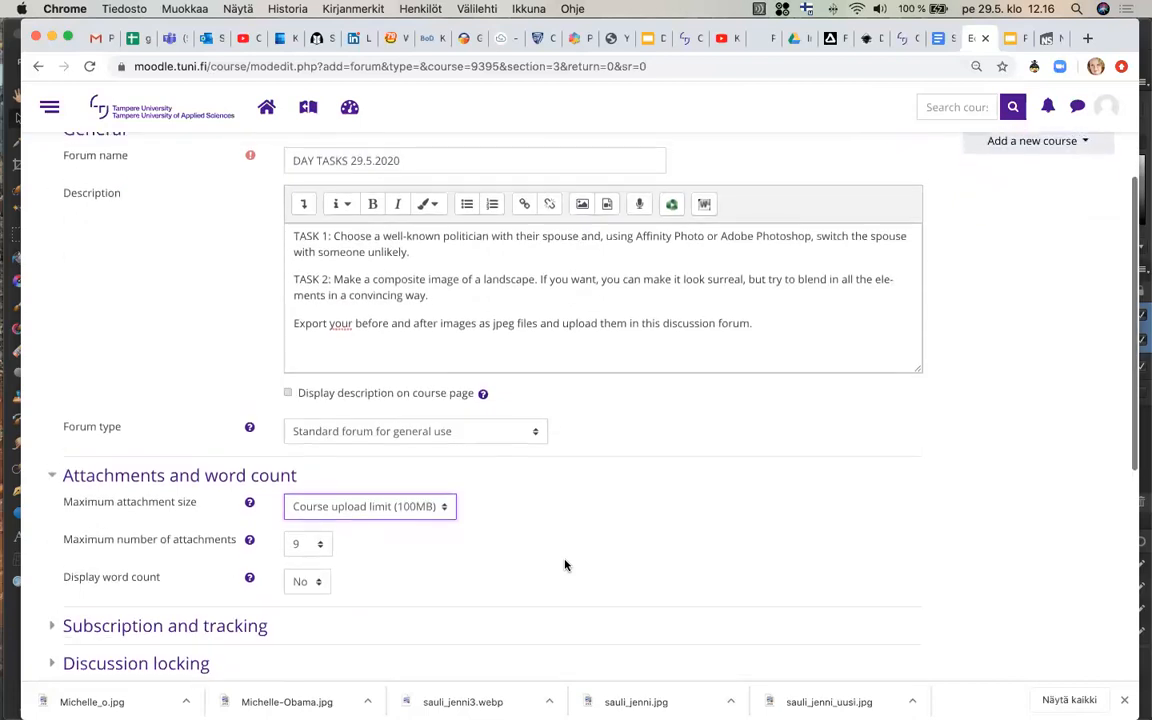
scroll(565, 566, "up", 2)
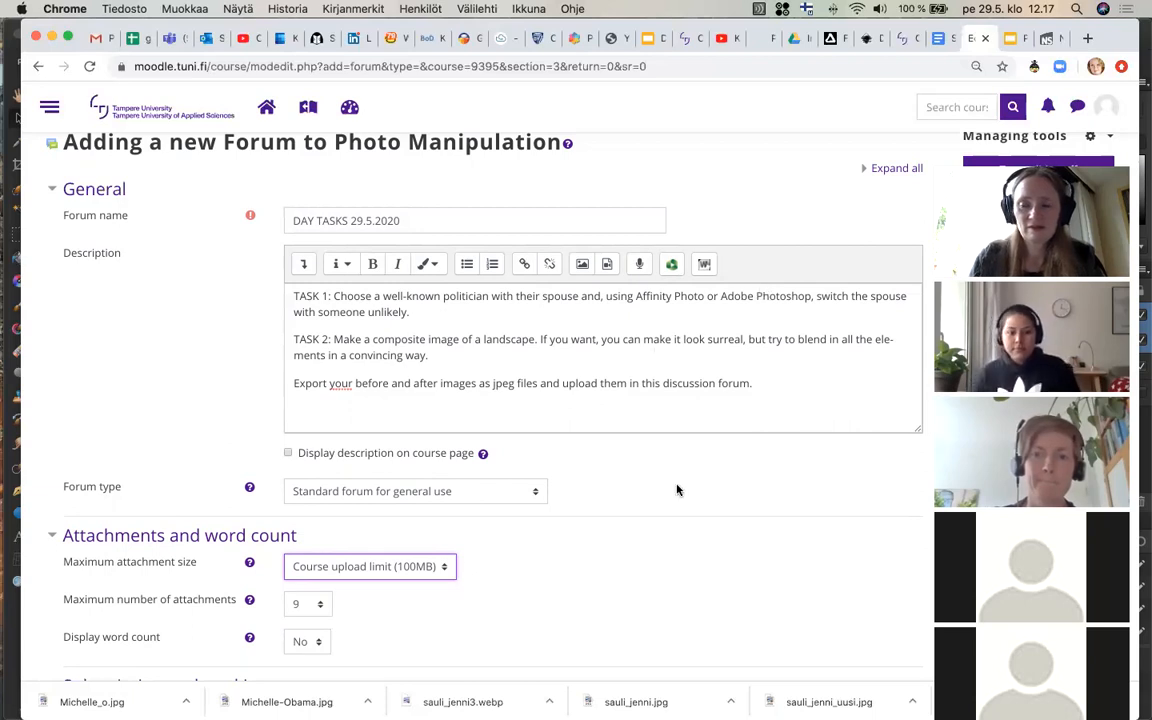
scroll(677, 490, "down", 5)
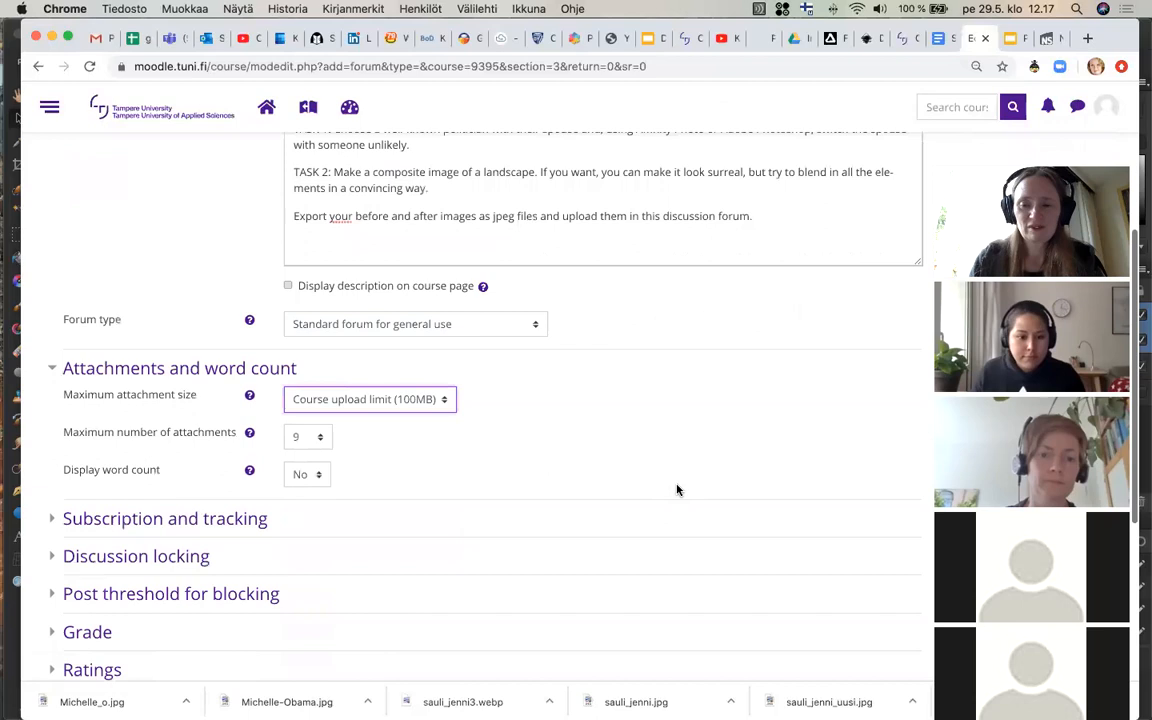
scroll(677, 490, "down", 6)
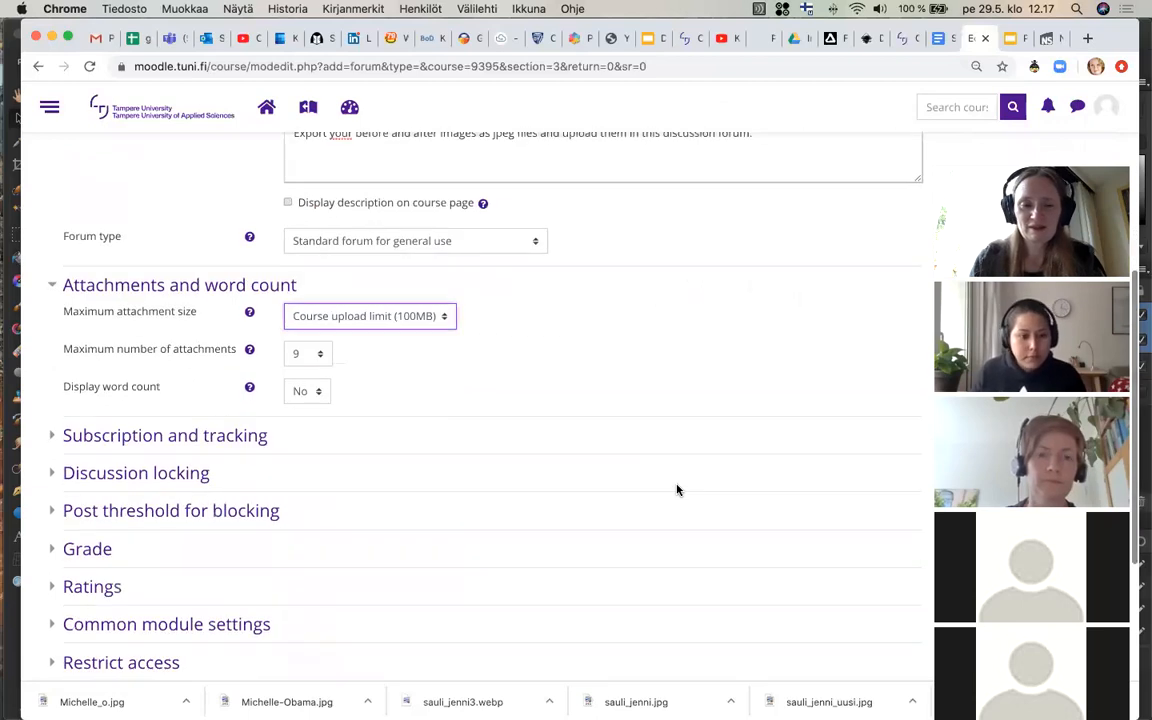
scroll(677, 490, "down", 1)
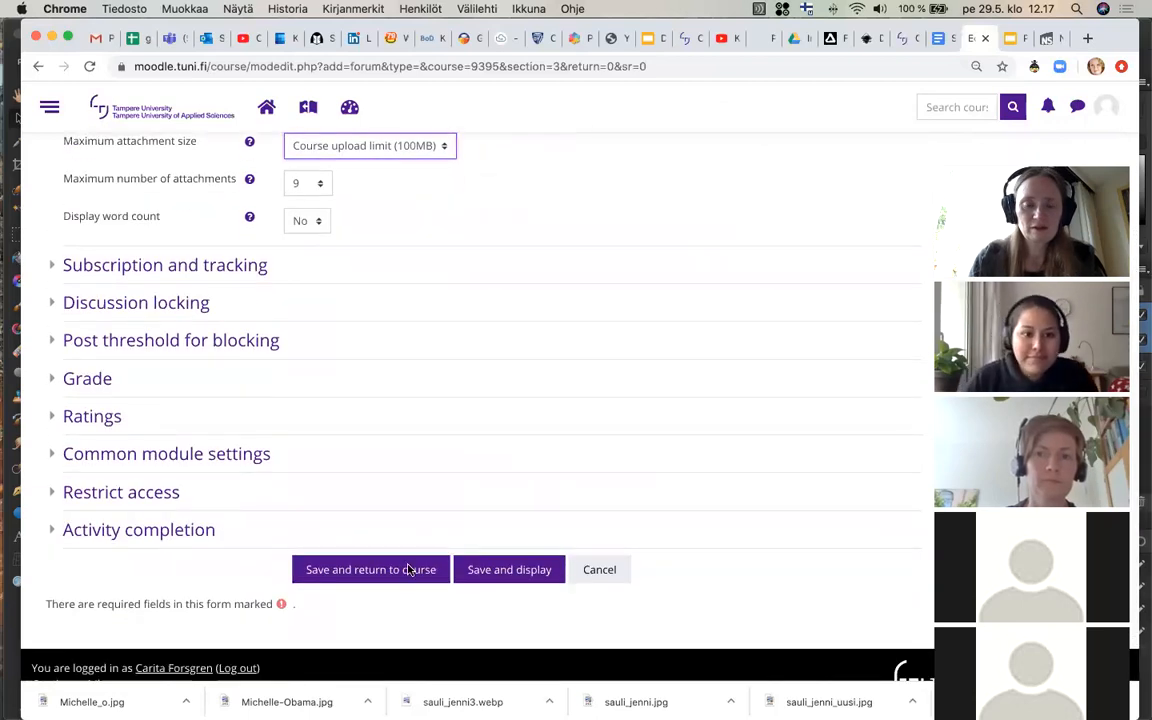
left_click(408, 570)
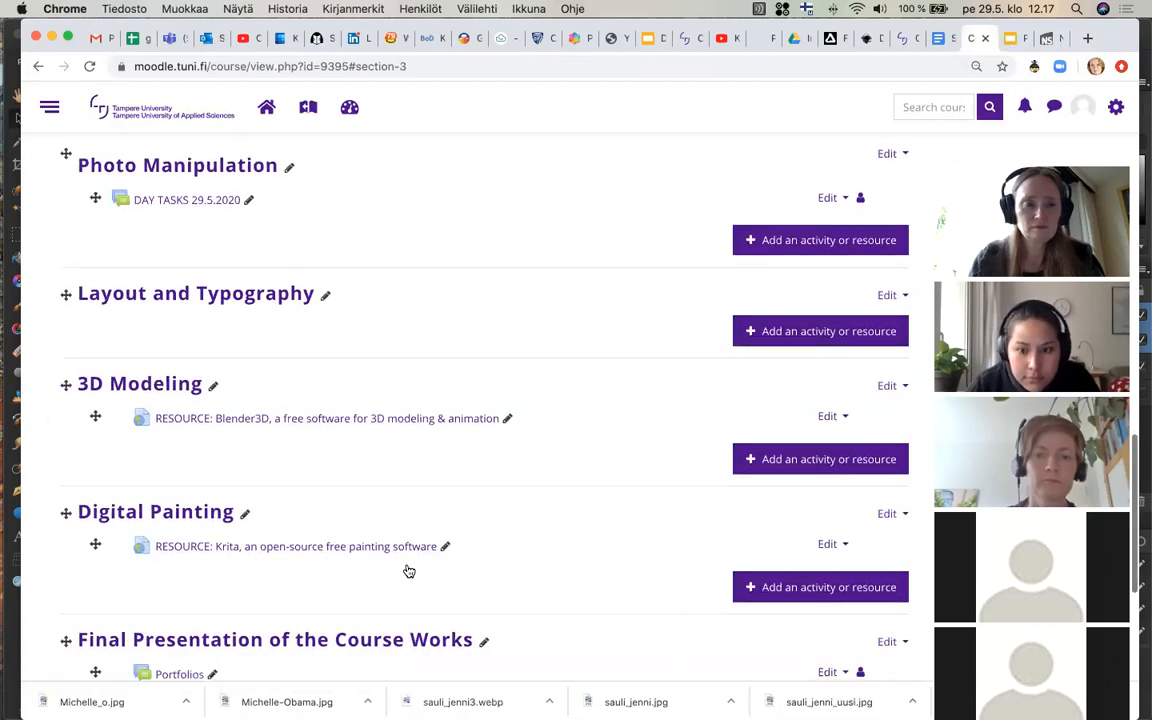
scroll(409, 571, "up", 3)
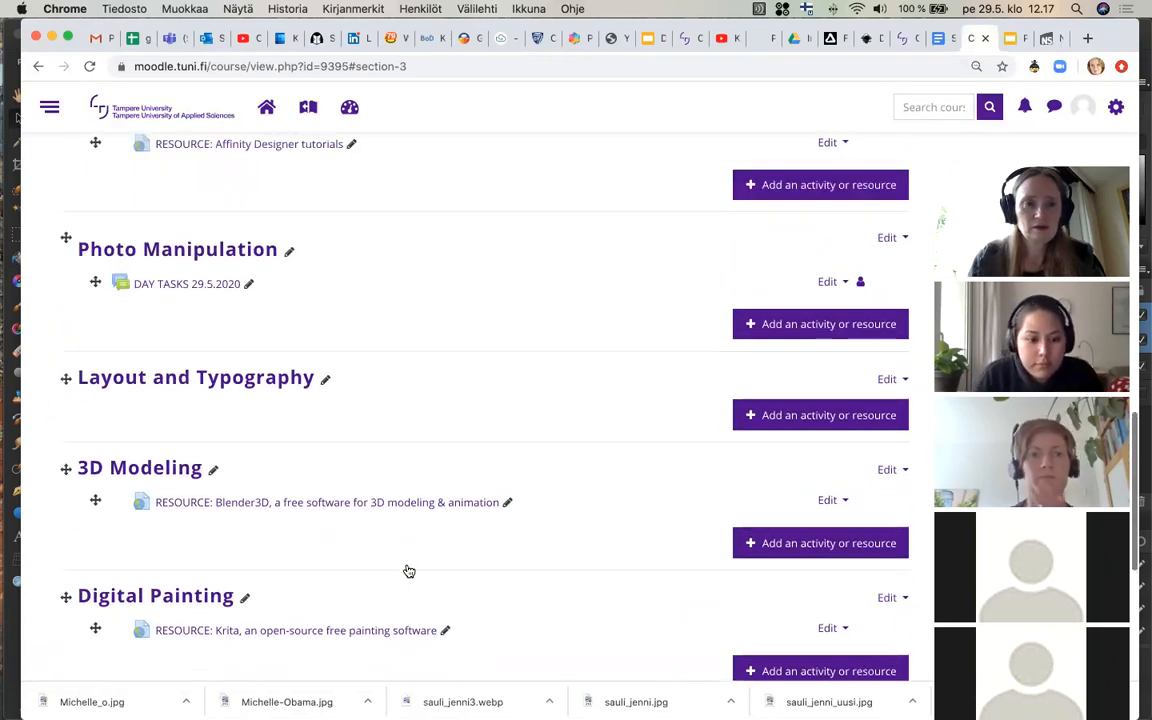
scroll(409, 571, "up", 5)
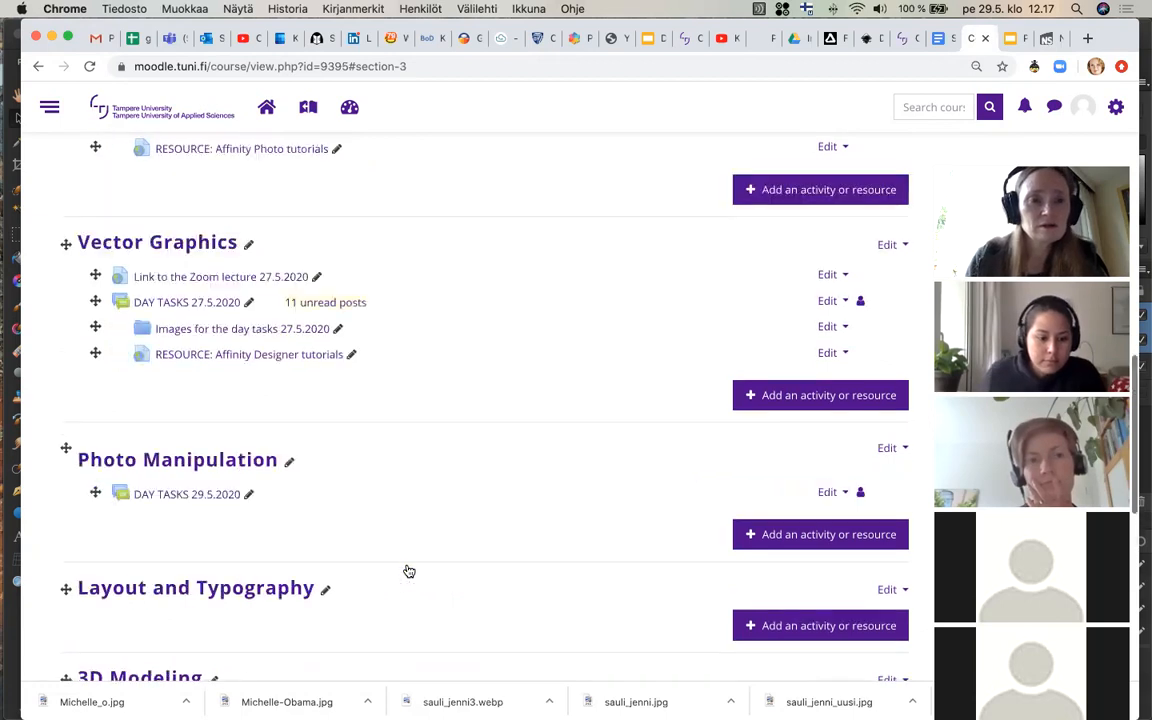
scroll(409, 571, "up", 1)
scroll(409, 571, "up", 5)
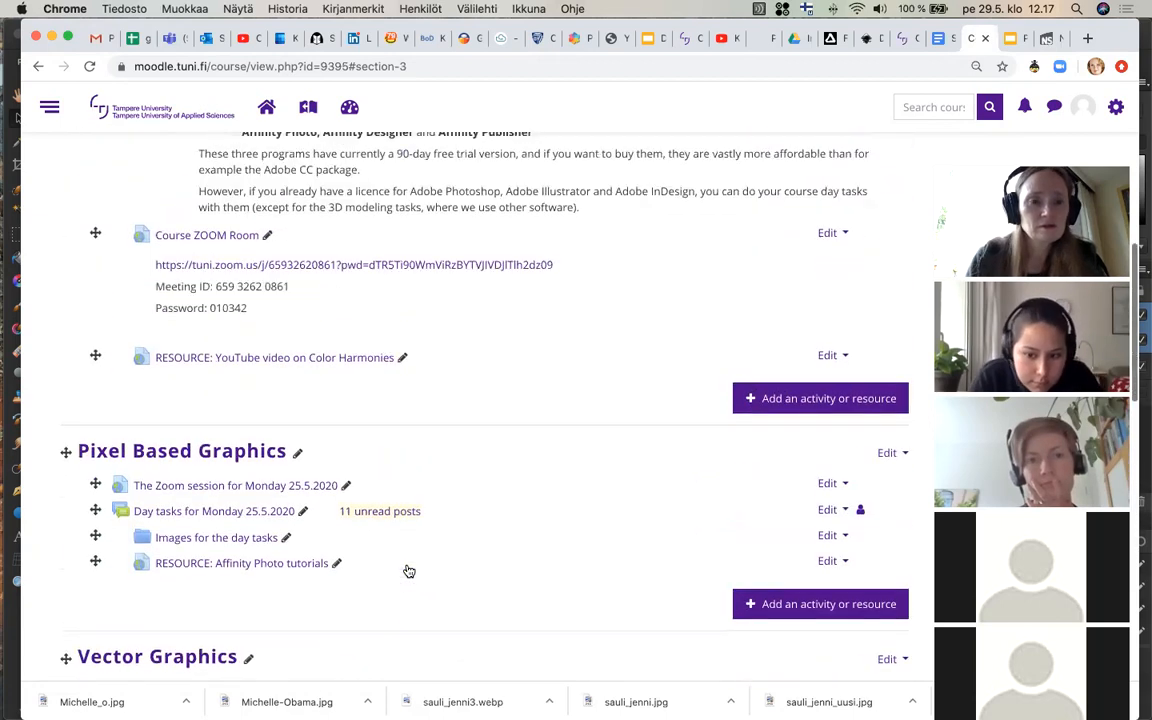
scroll(409, 571, "up", 2)
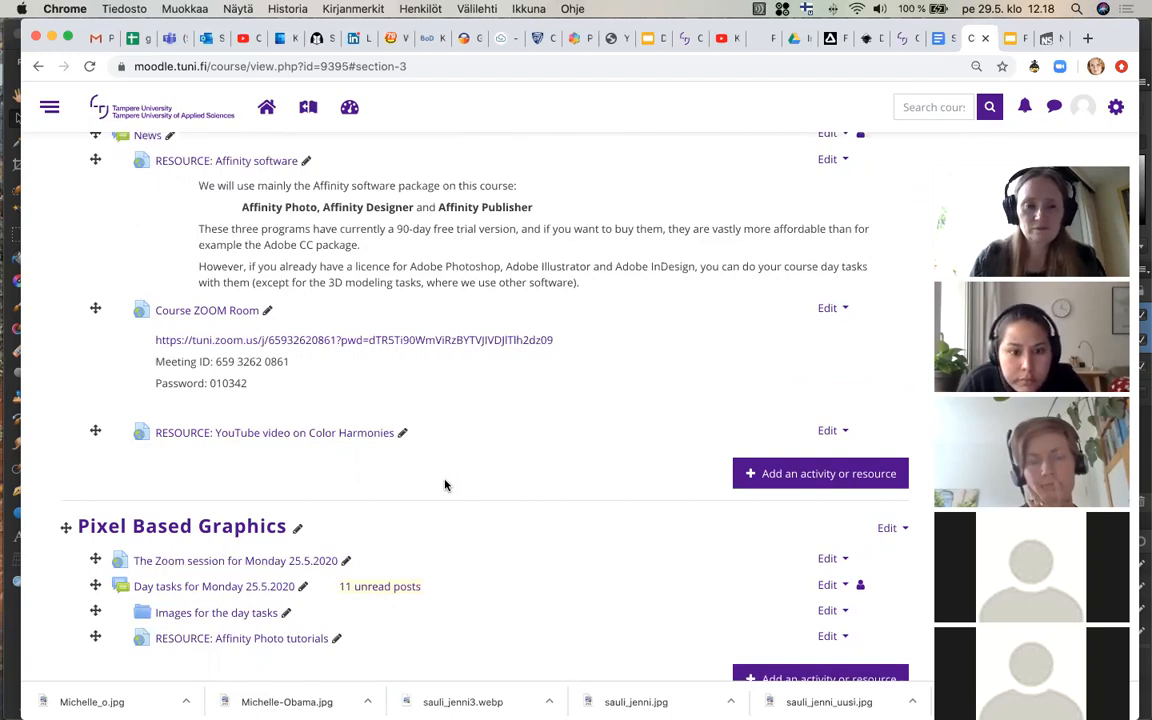
scroll(445, 485, "down", 1)
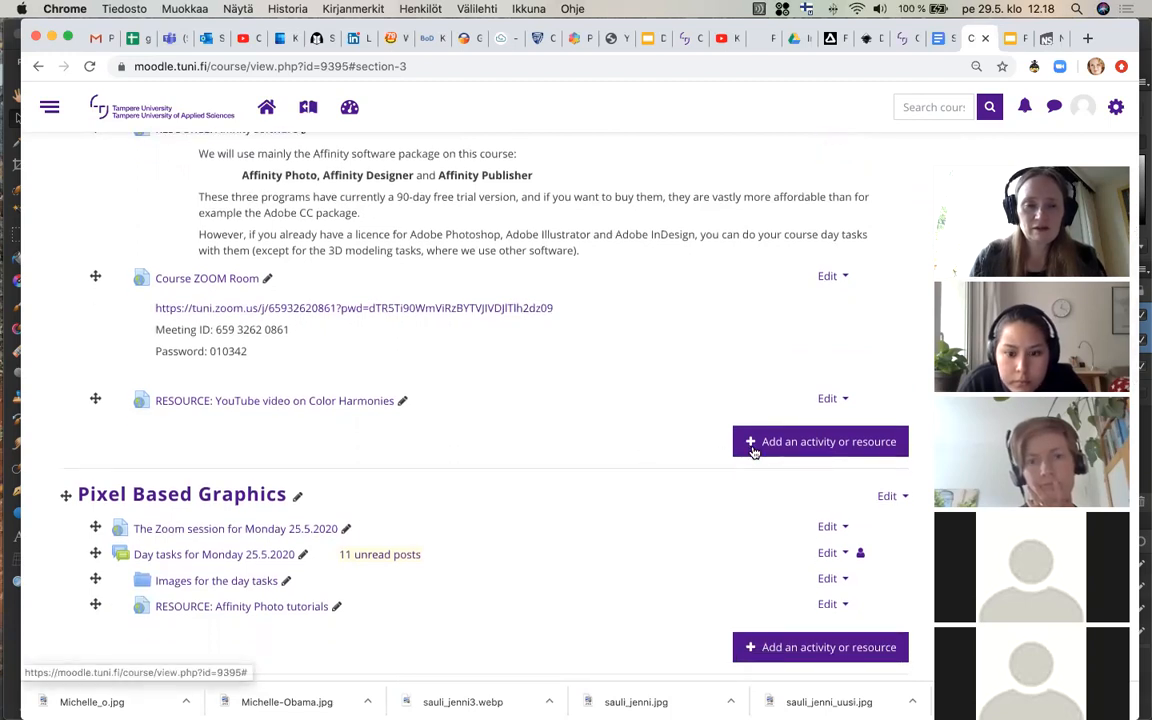
- Pick Forum from the activity chooser for the course's top section
left_click(754, 452)
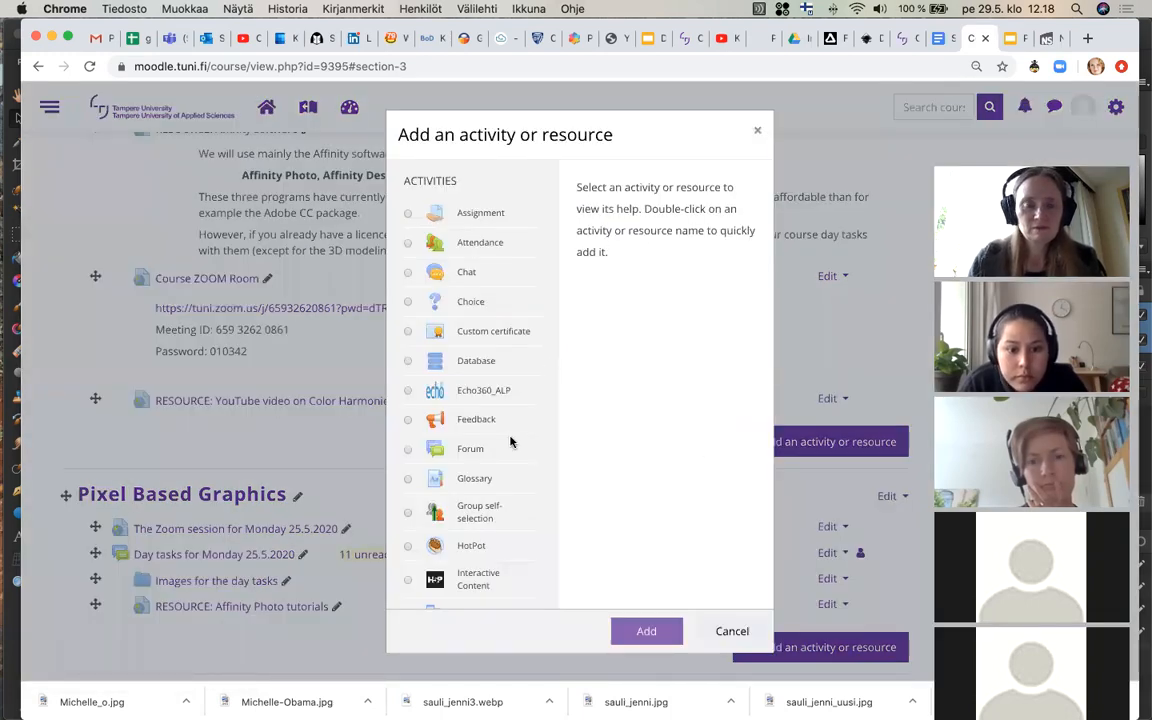
scroll(510, 442, "down", 3)
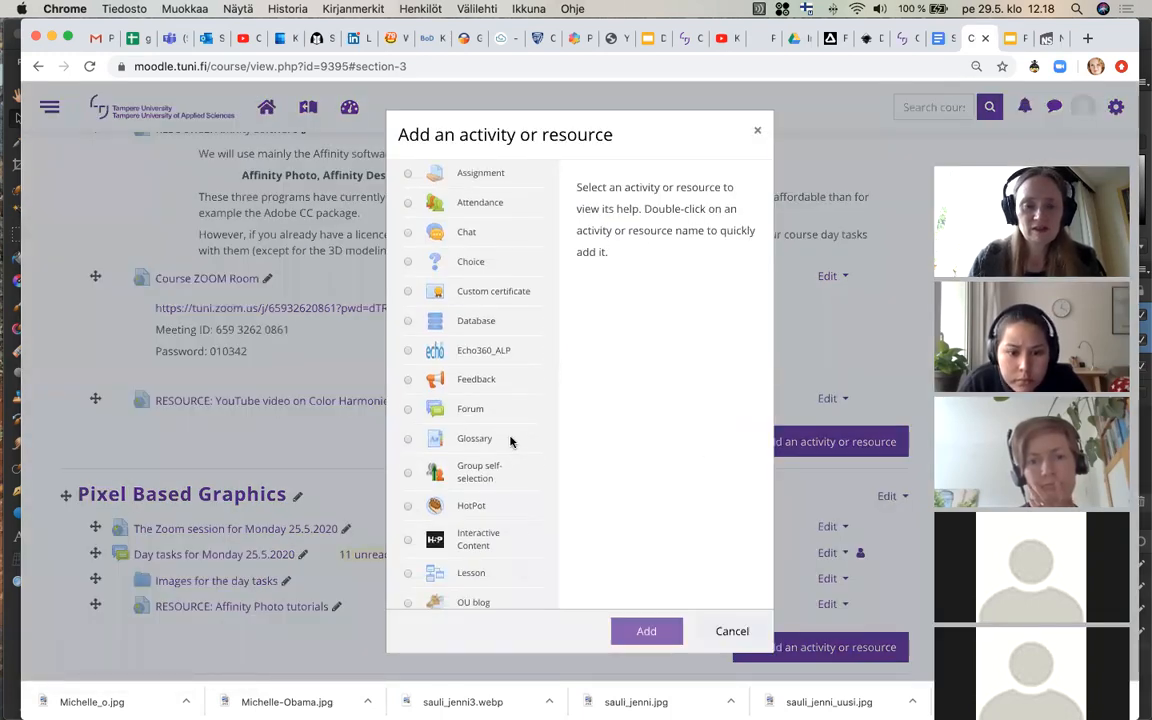
scroll(510, 442, "down", 1)
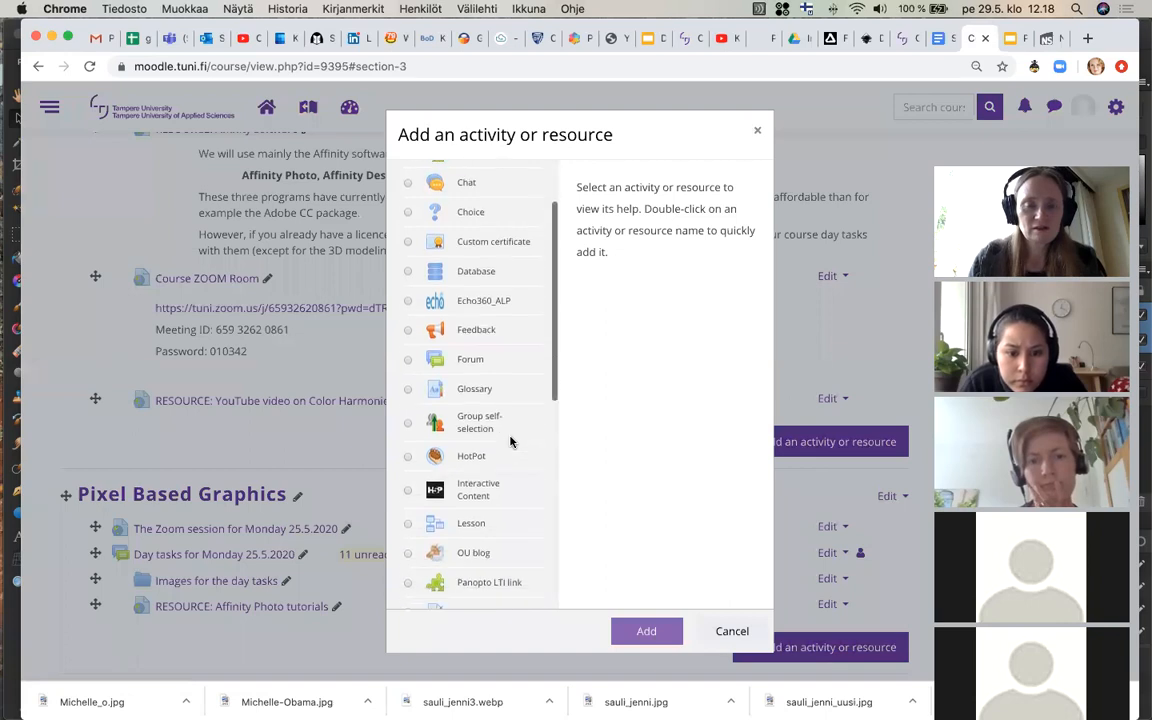
scroll(510, 442, "up", 4)
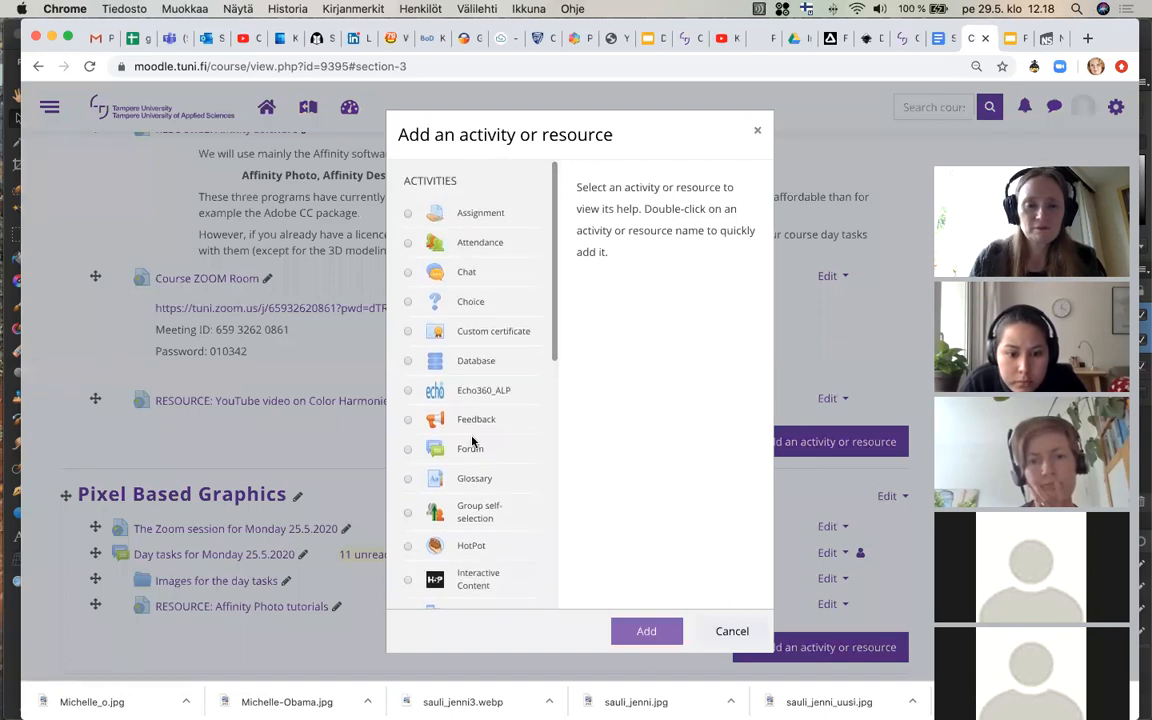
scroll(474, 441, "down", 1)
double_click(474, 441)
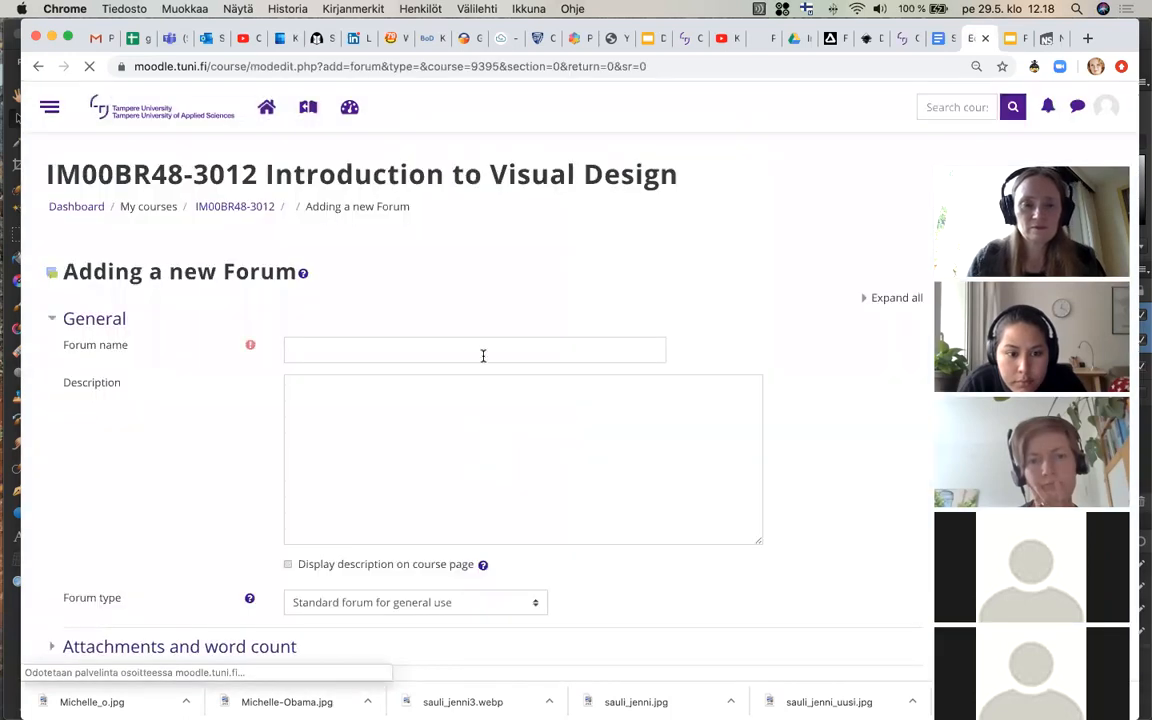
- Name the forum 'TASK: Share useful information and links'
left_click(483, 352)
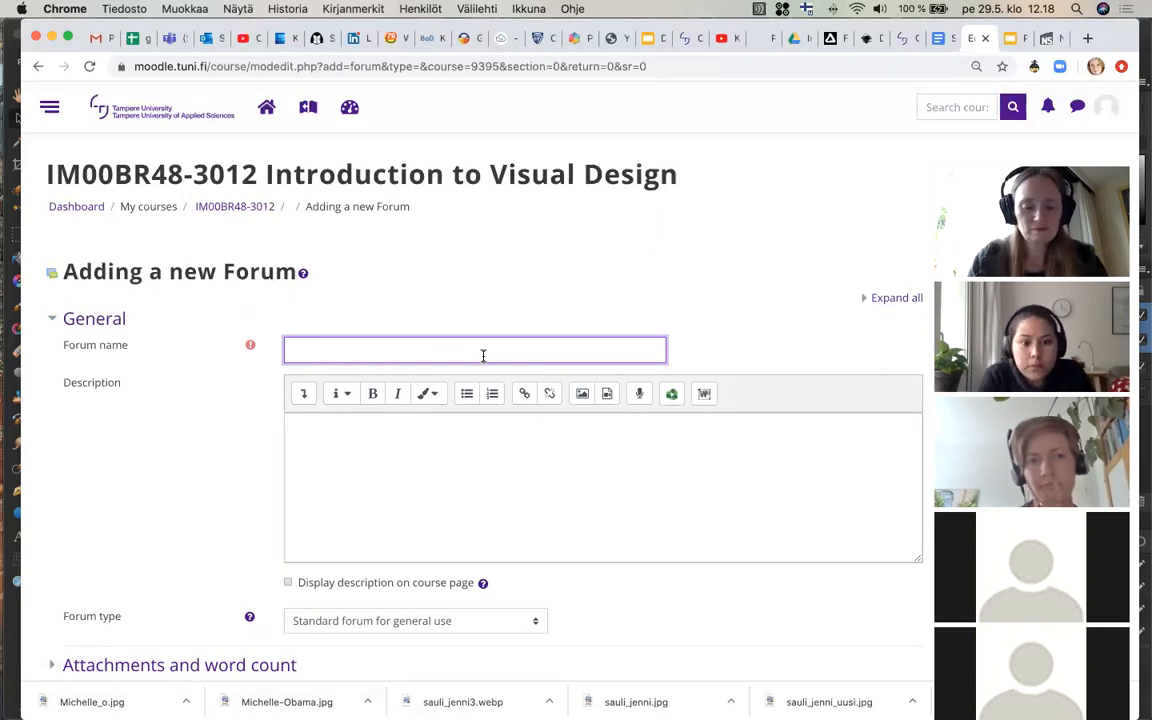
type("Share")
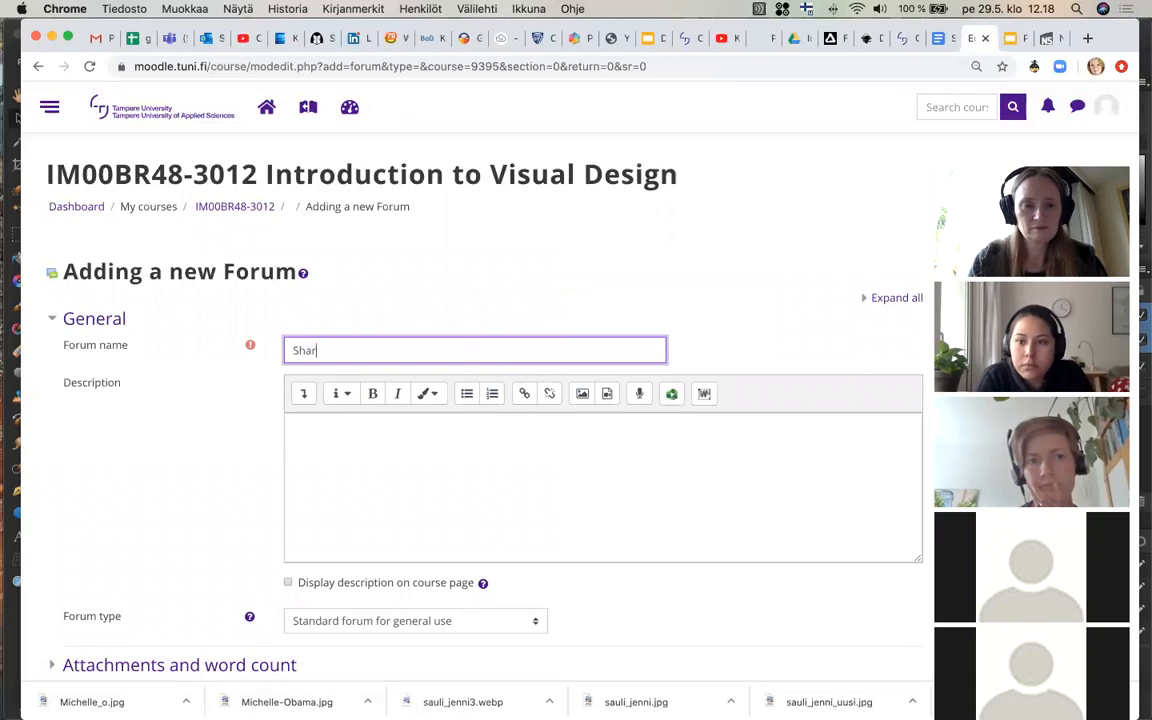
key("BackSpace")
key("BackSpace")
key("BackSpace")
key("BackSpace")
key("BackSpace")
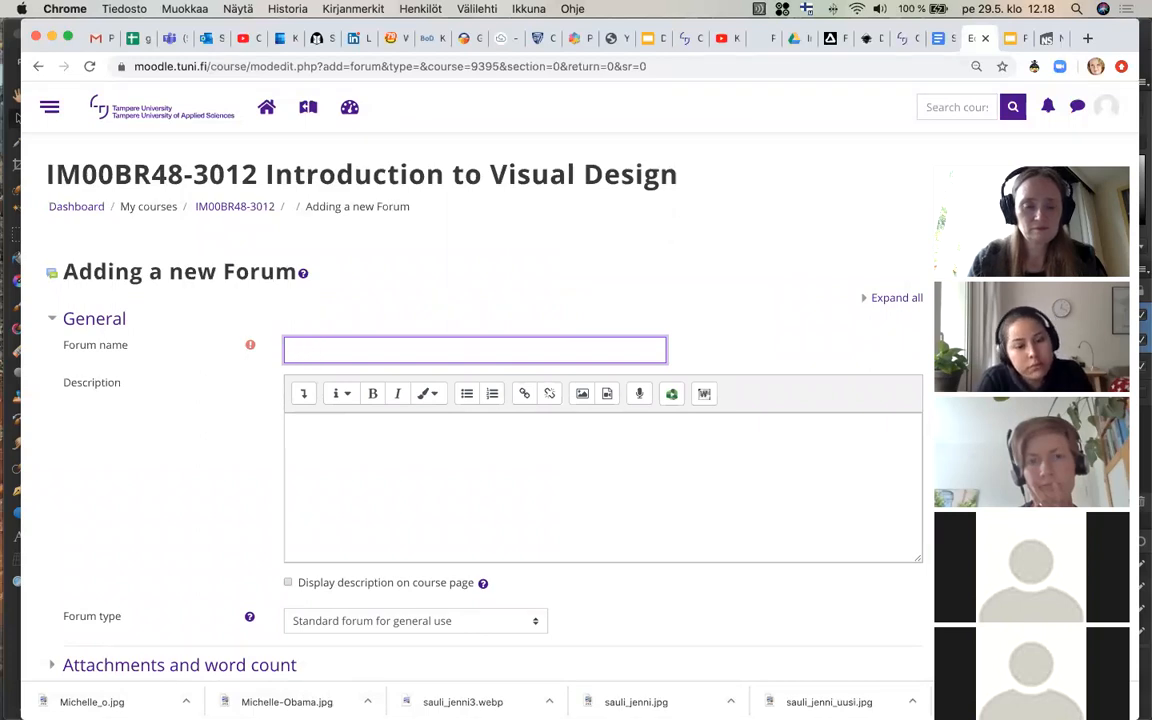
type("TASK: ")
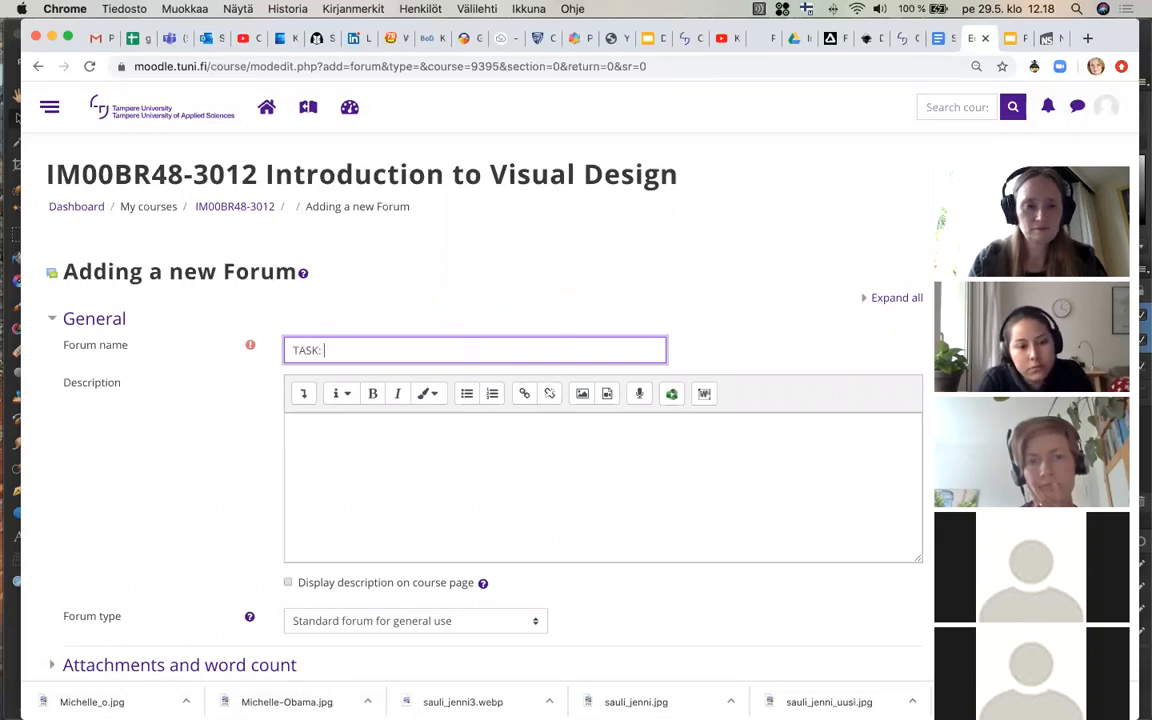
type("Share use")
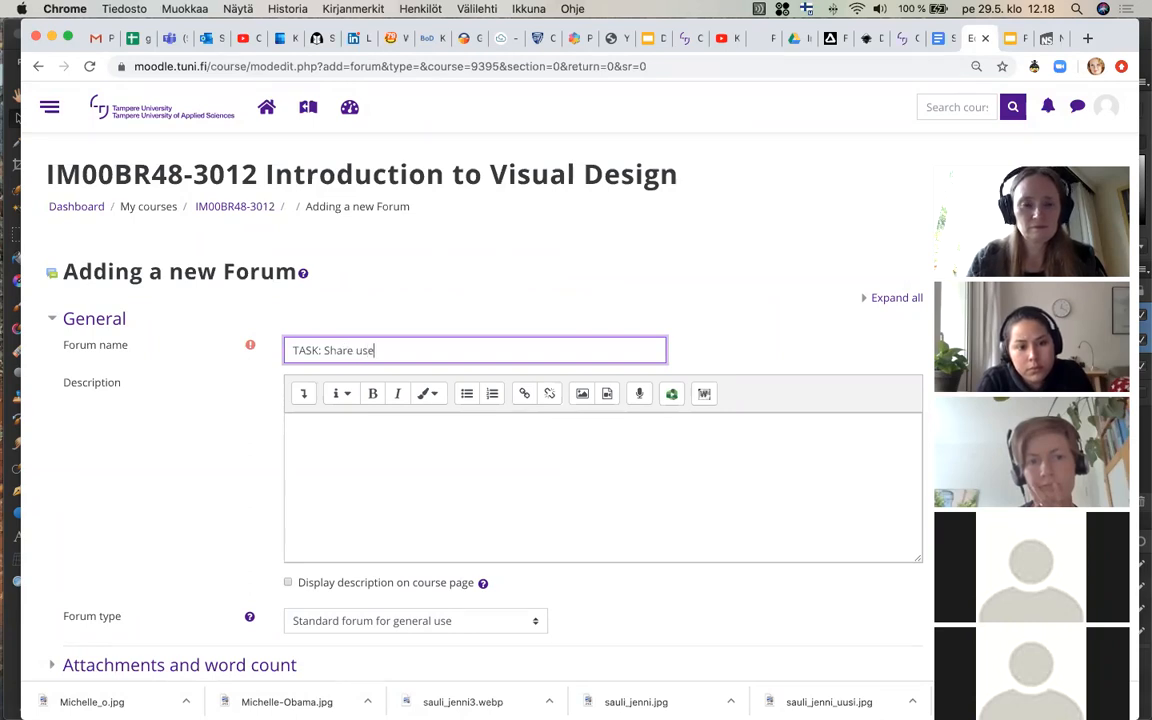
type("ful")
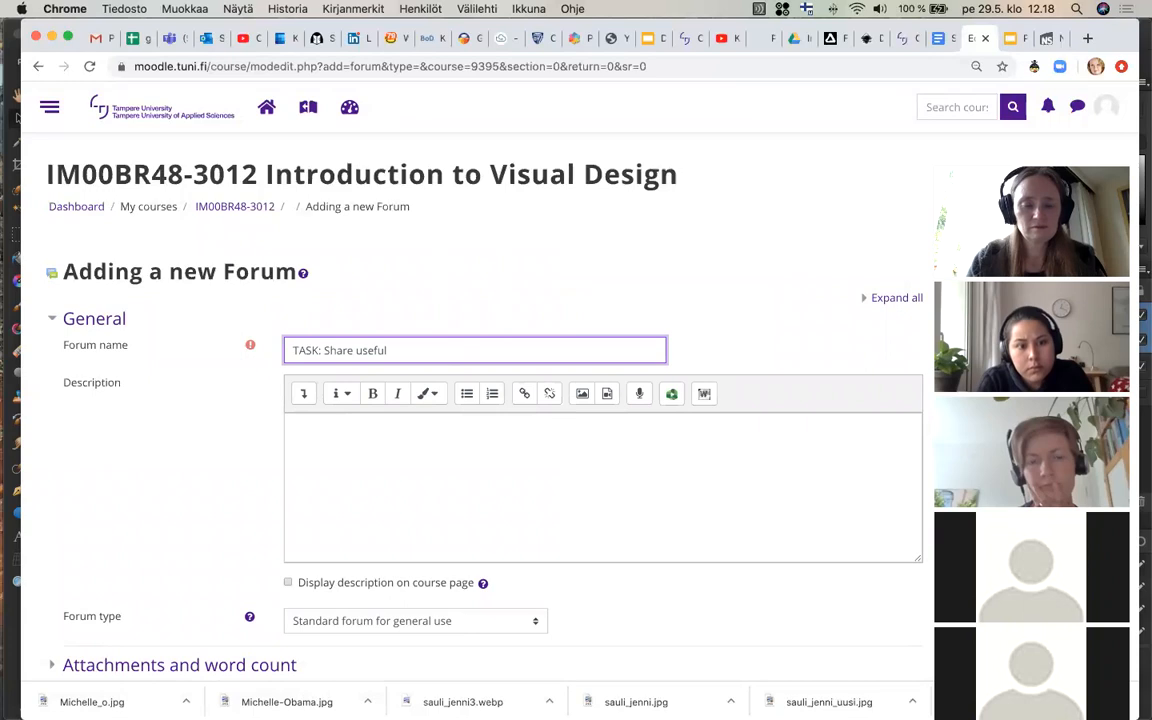
type(" infor")
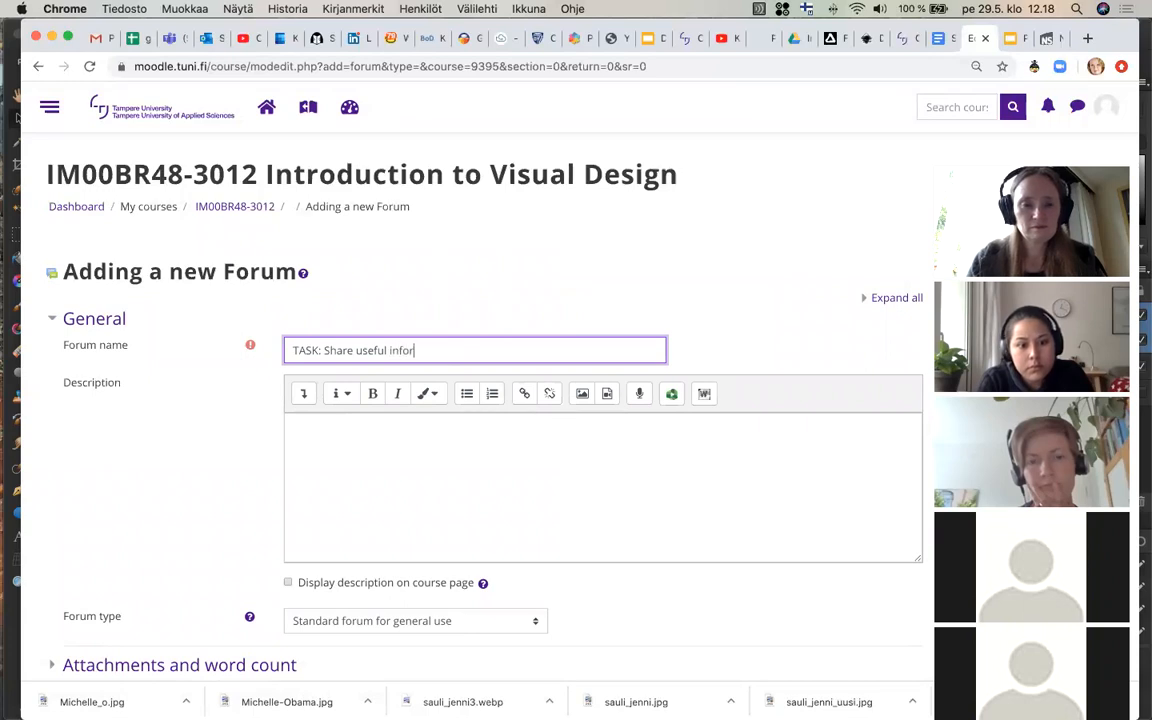
type("mation and")
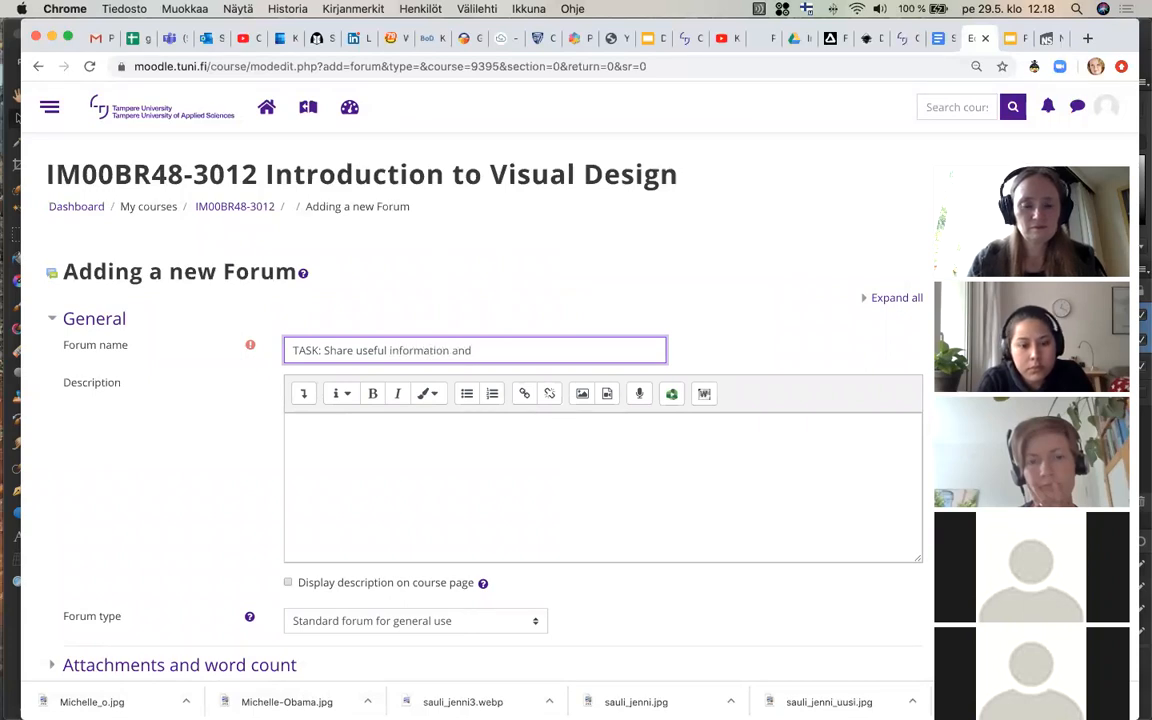
key("BackSpace")
key("BackSpace")
key("BackSpace")
type("and links")
- Enter the description 'Add one or several links to useful videos, books, websites or other resources on visual design'
left_click(405, 469)
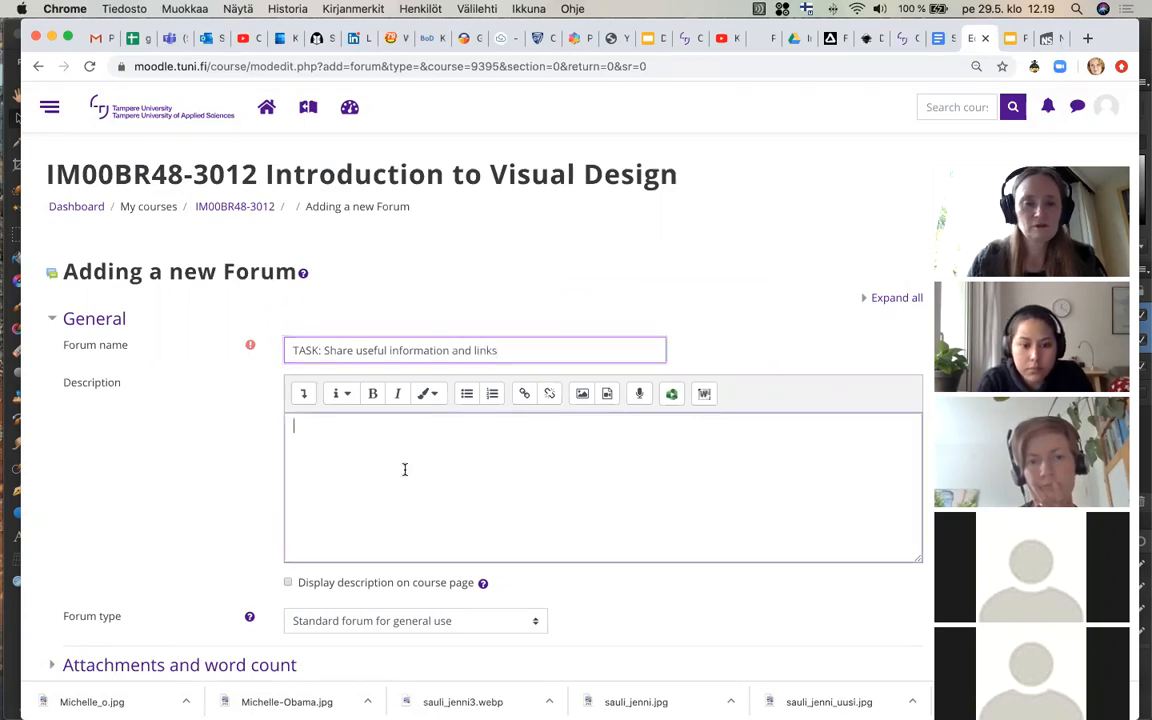
type("Add a")
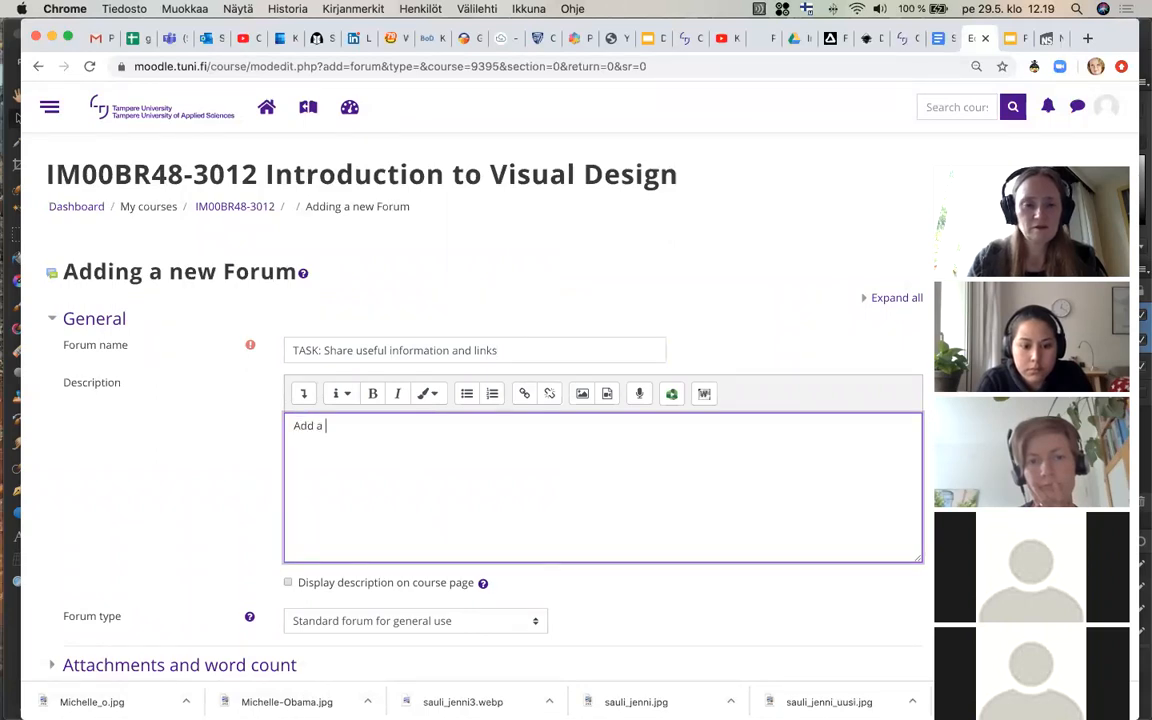
key("BackSpace")
key("BackSpace")
type("one or ")
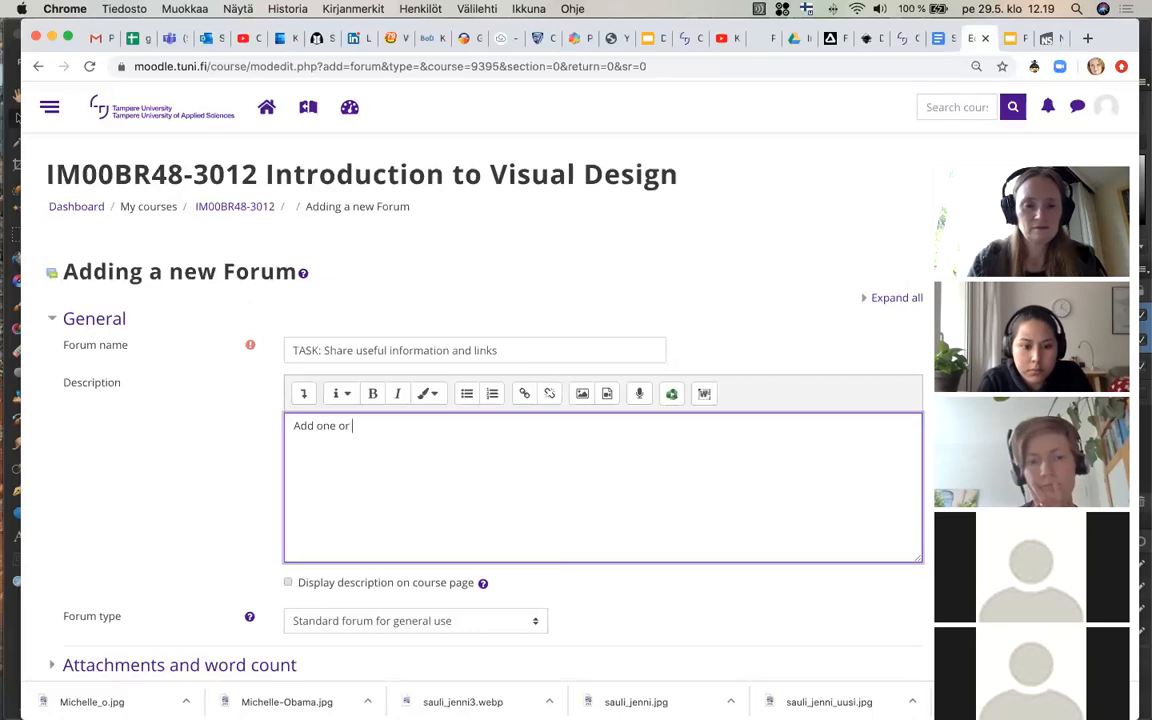
type("several links to ")
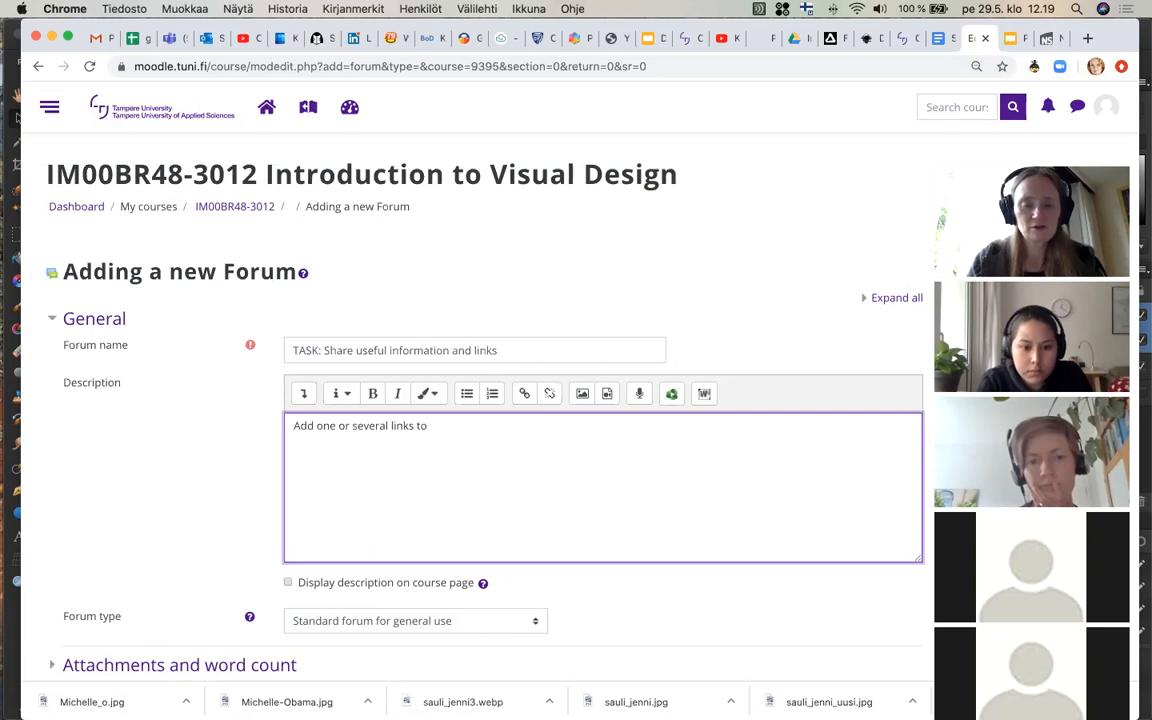
type("u")
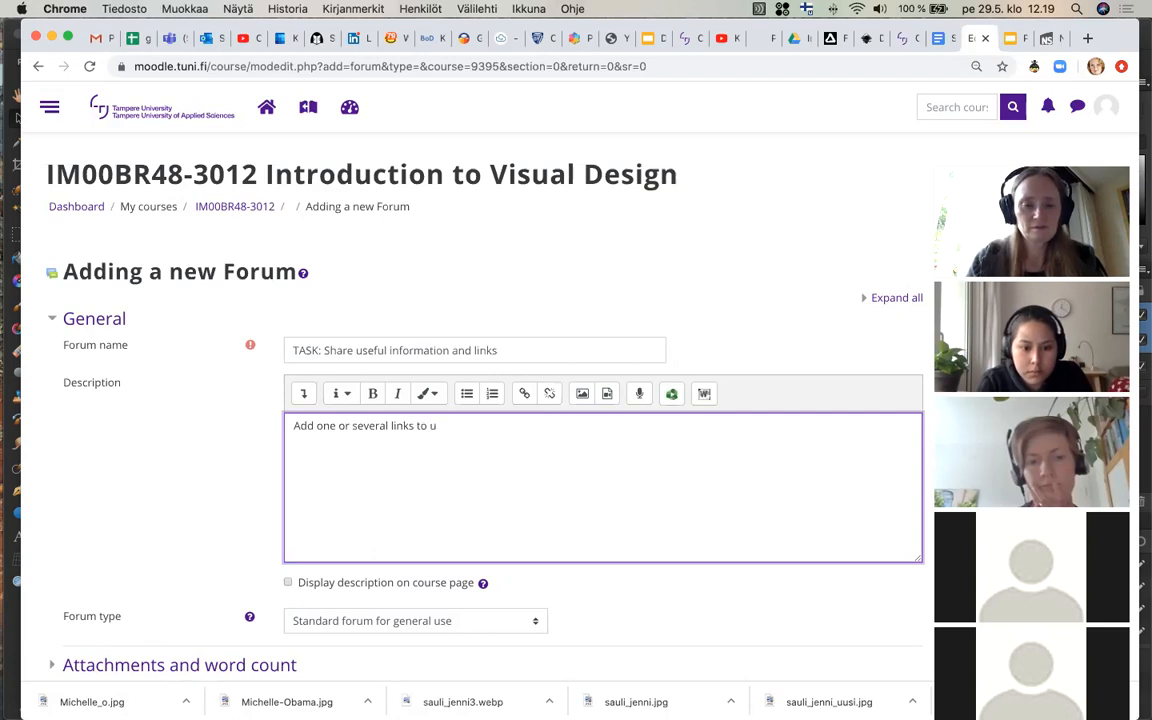
type("seful")
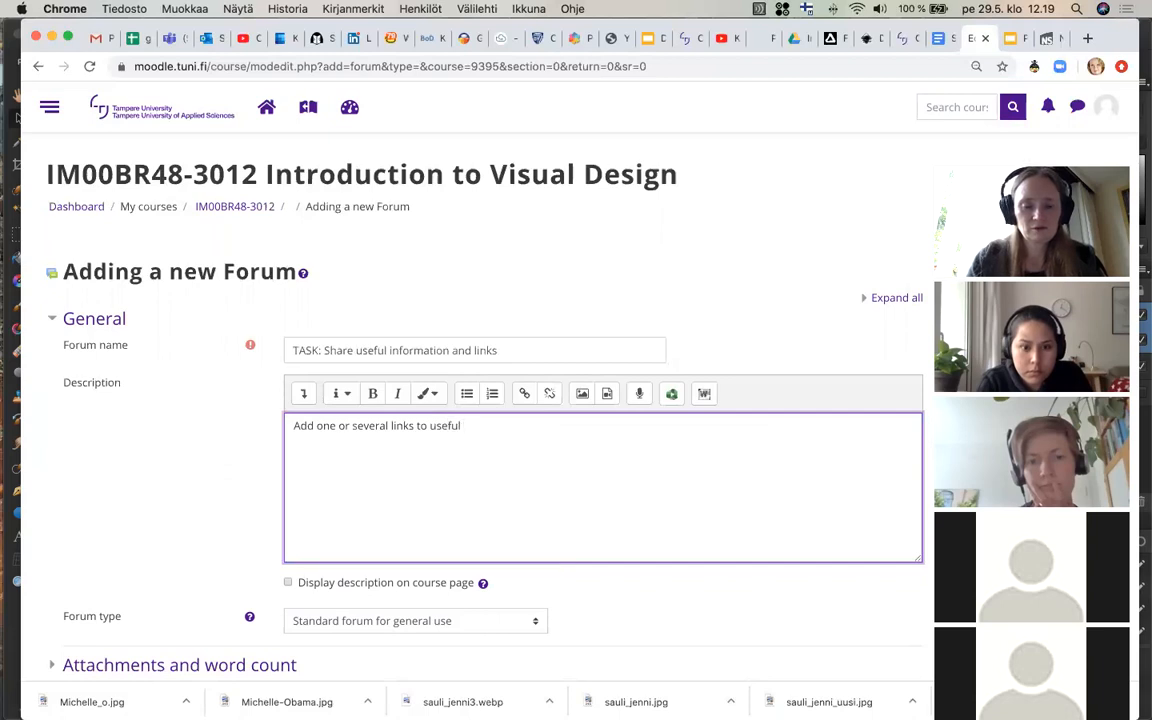
type(" videos o, book")
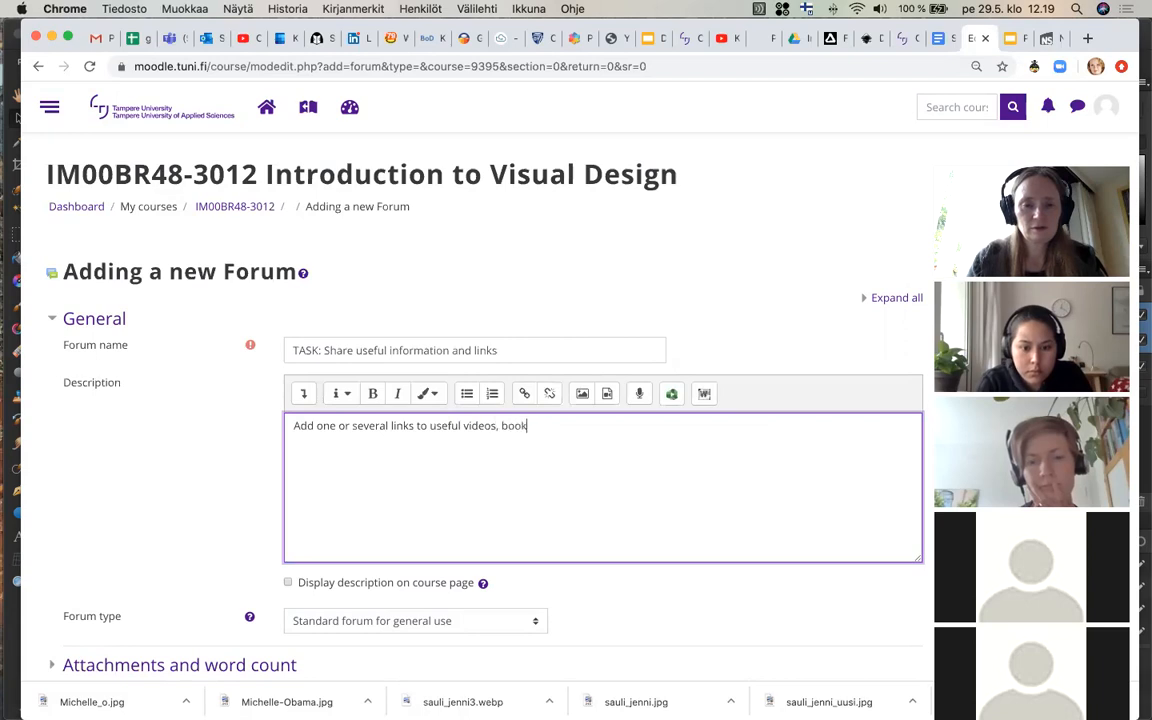
type("s, websi")
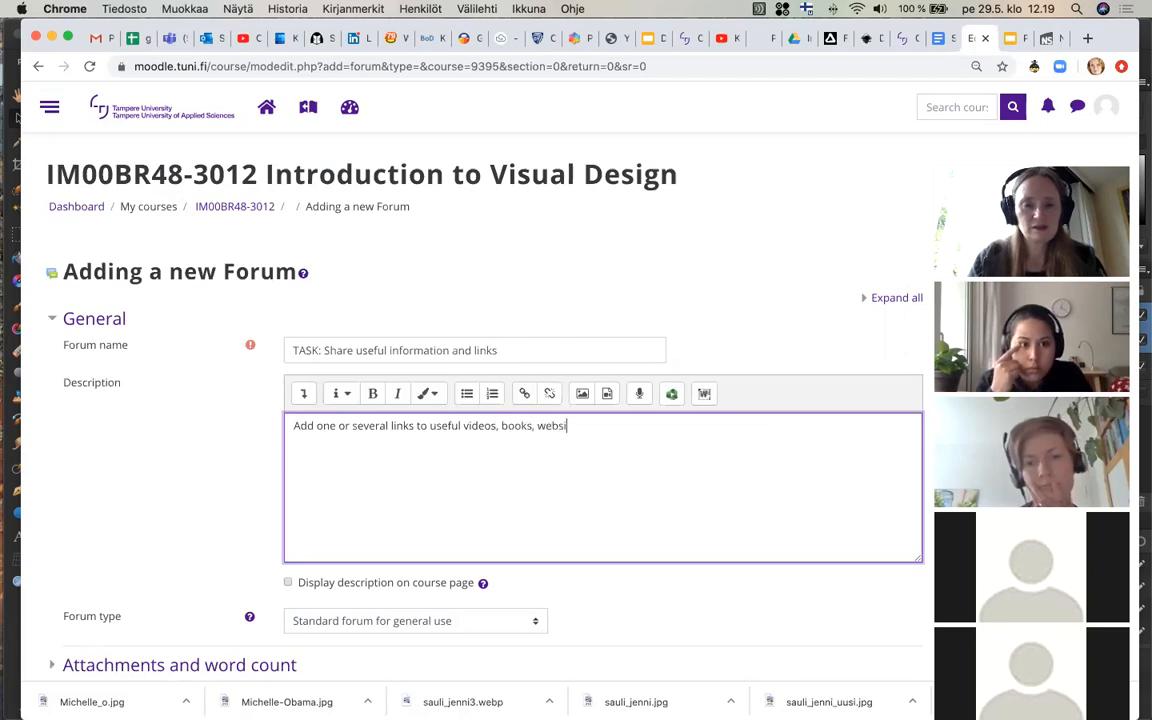
type("tes or other")
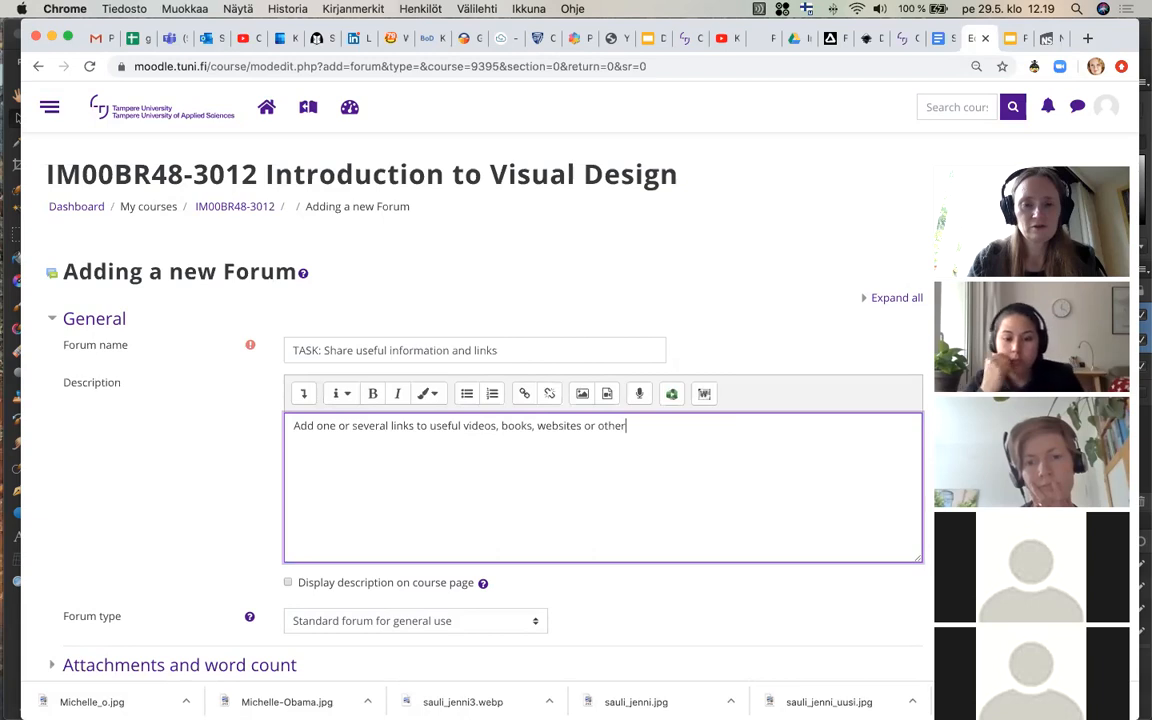
type(" resources ")
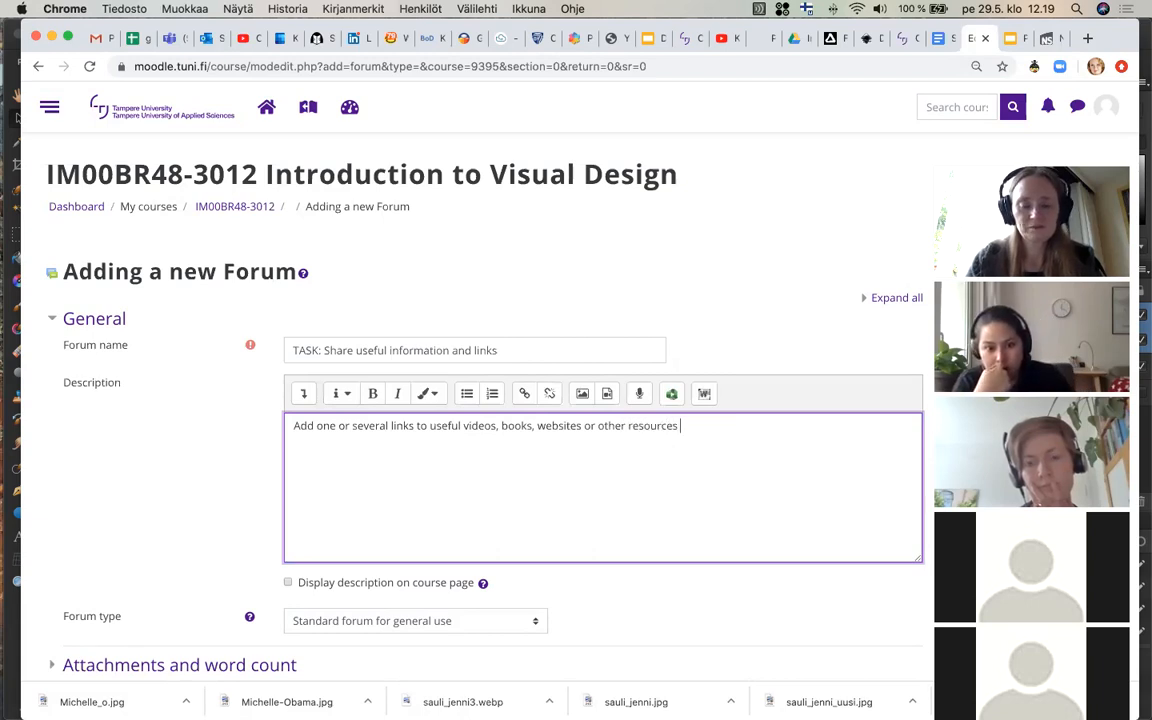
type("on visual design.")
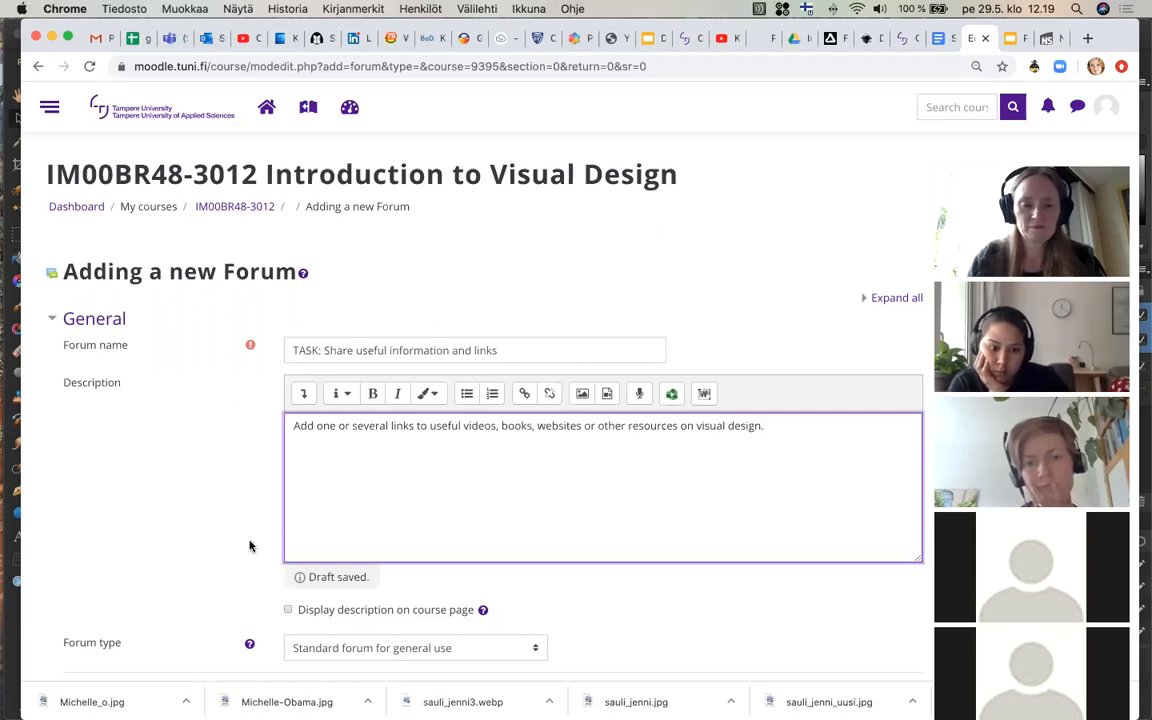
scroll(250, 545, "down", 3)
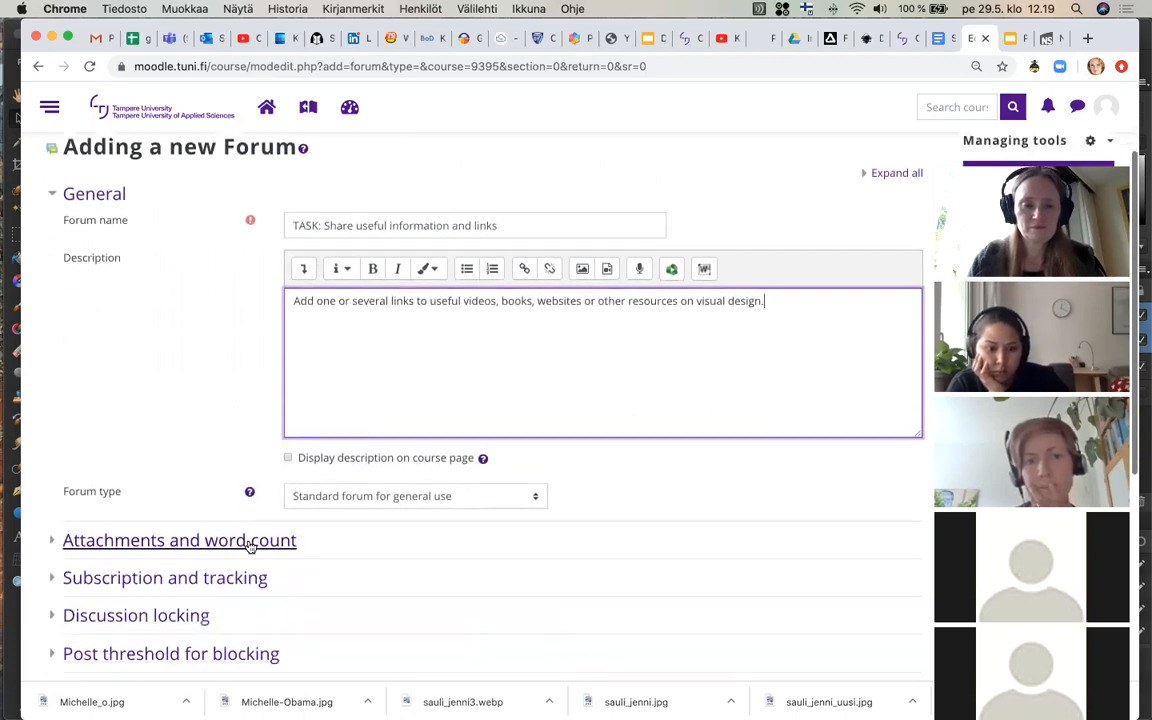
- Set Maximum attachment size to 'Course upload limit (100MB)'
left_click(54, 540)
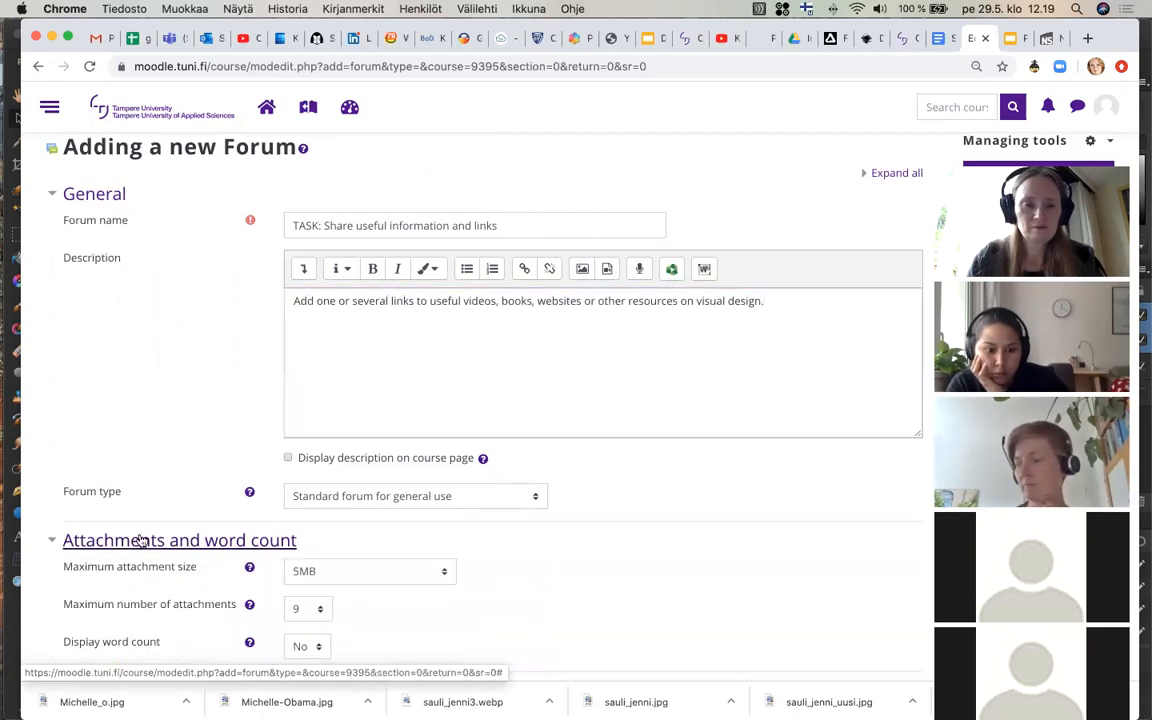
left_click(418, 576)
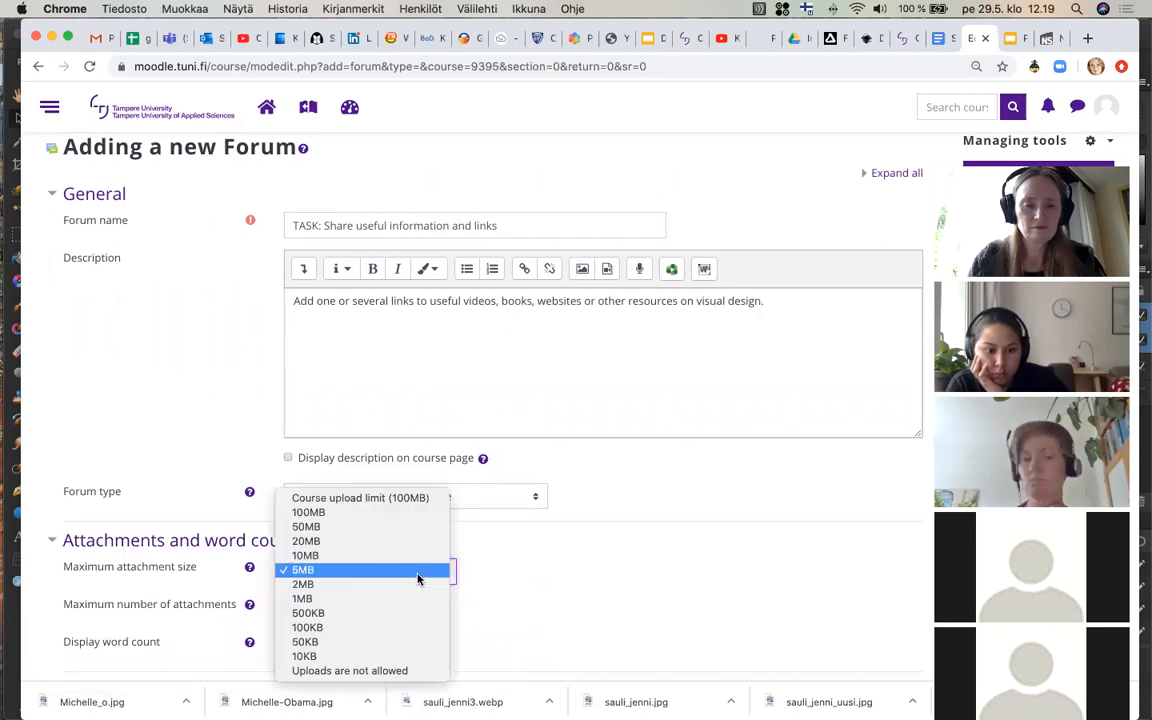
left_click(402, 498)
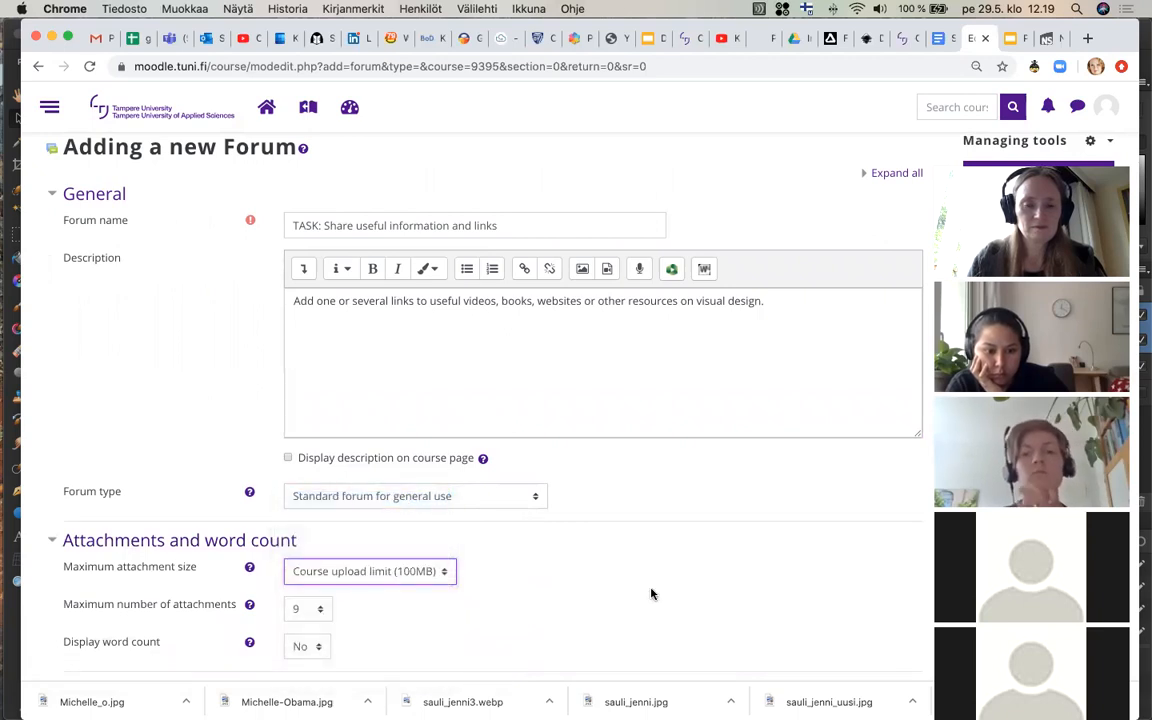
scroll(651, 594, "down", 5)
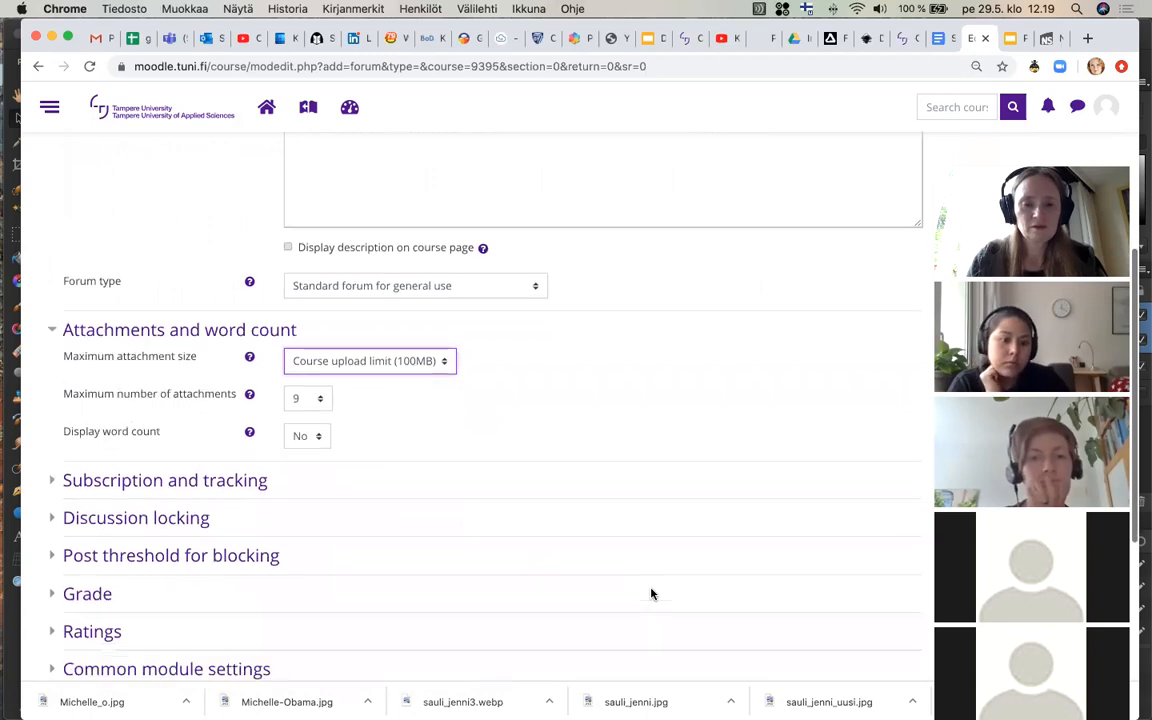
scroll(651, 594, "down", 4)
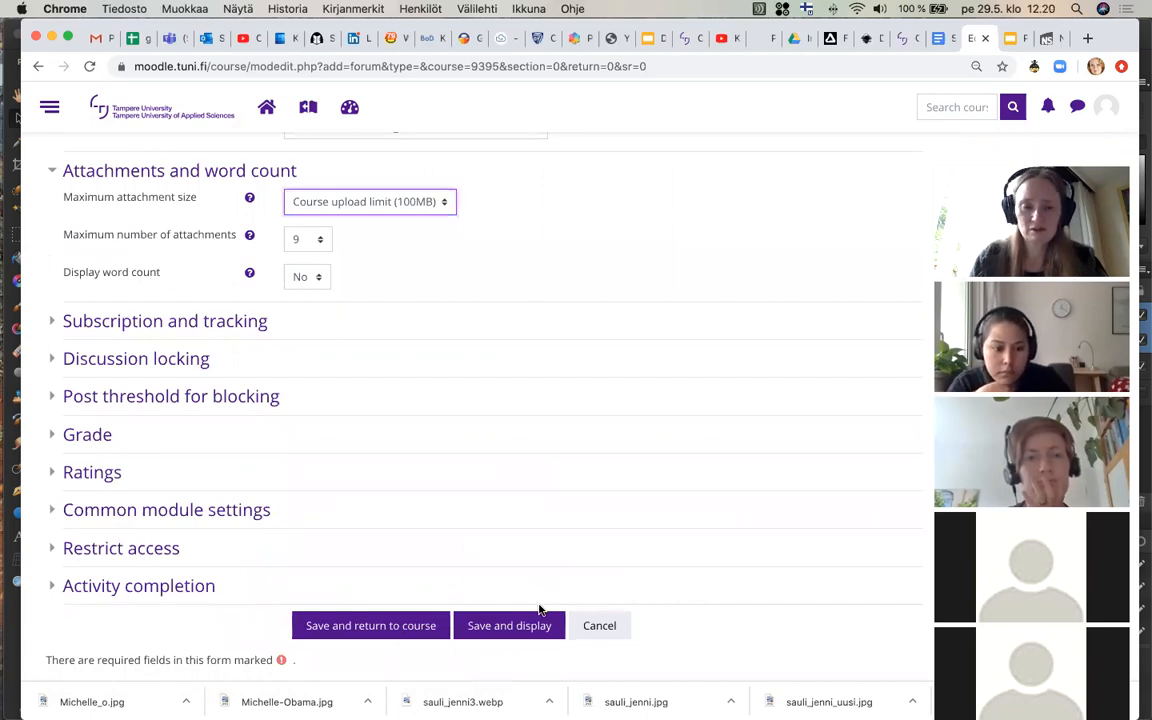
- Save the TASK forum to the course and indent it with Move right
left_click(371, 626)
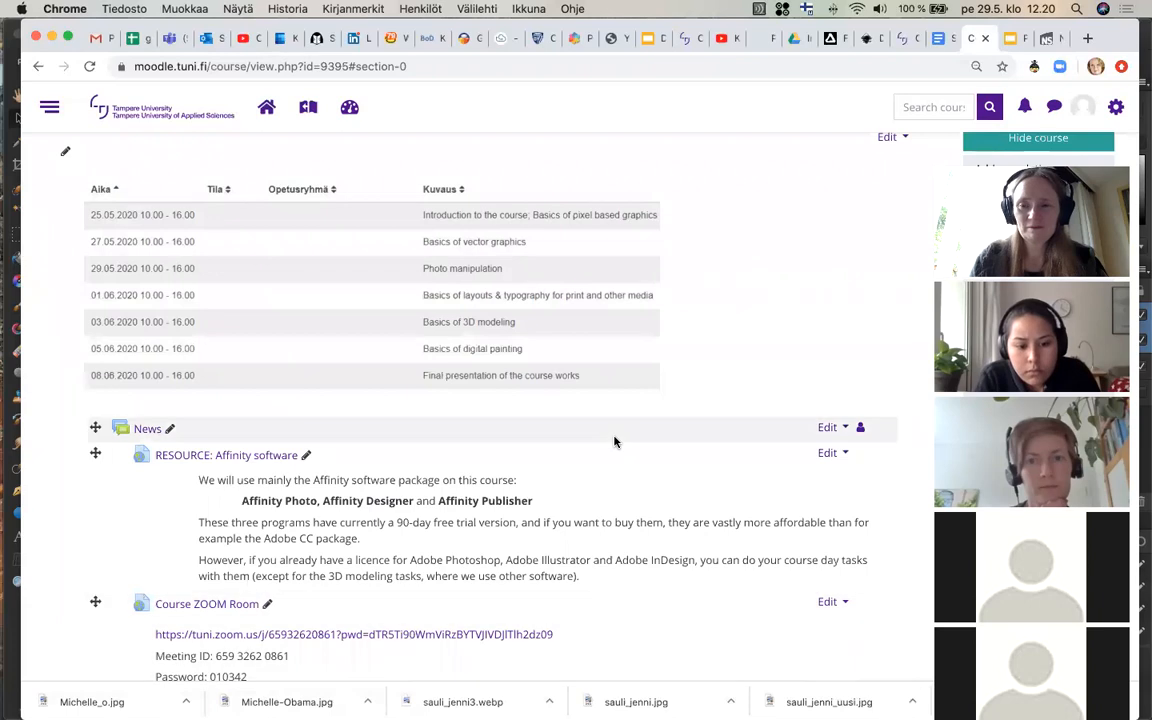
scroll(614, 440, "down", 3)
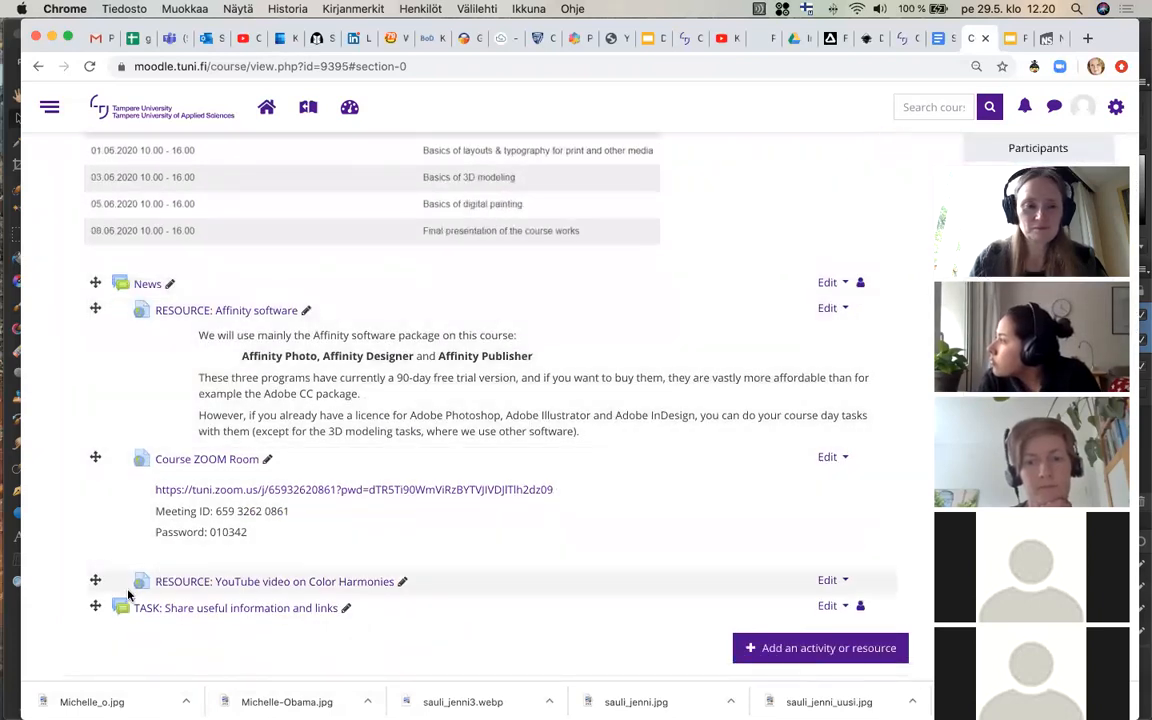
scroll(113, 605, "down", 3)
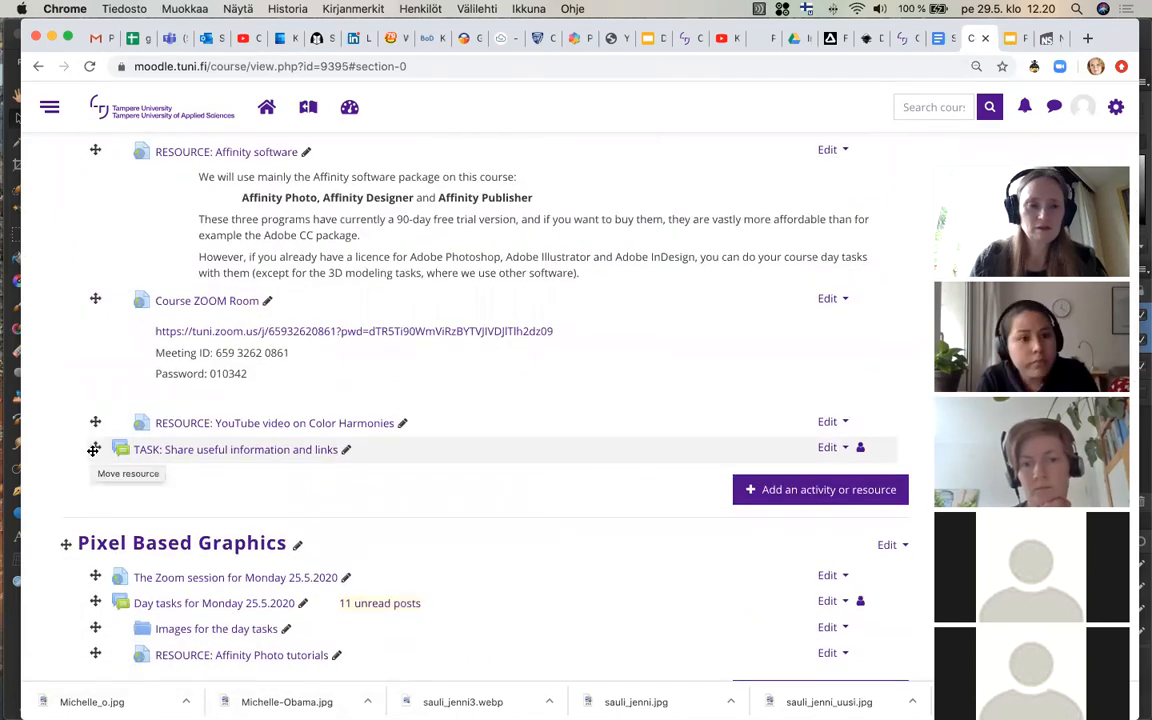
scroll(93, 451, "down", 4)
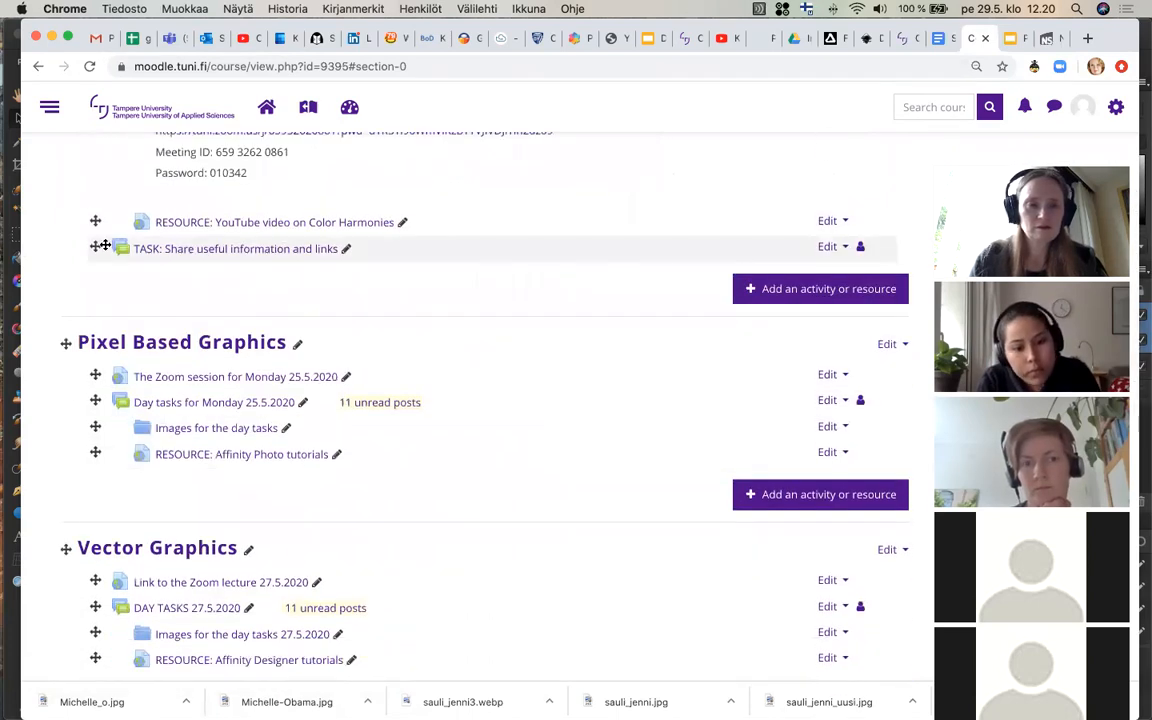
left_click(841, 246)
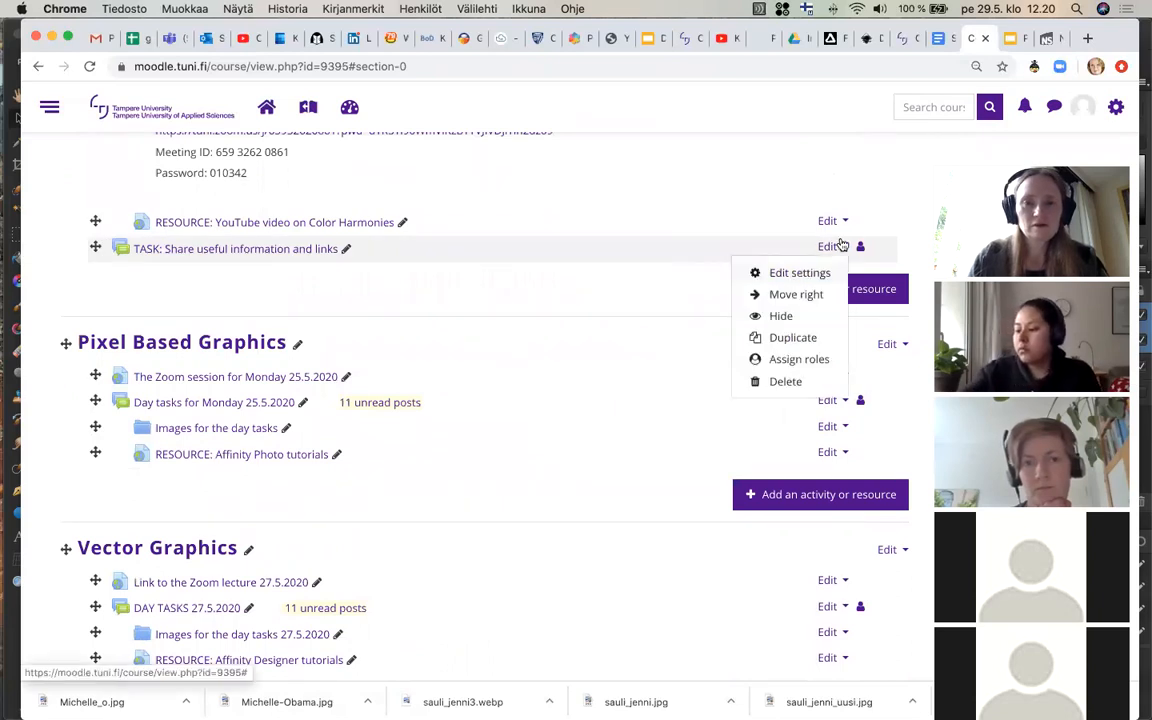
left_click(810, 296)
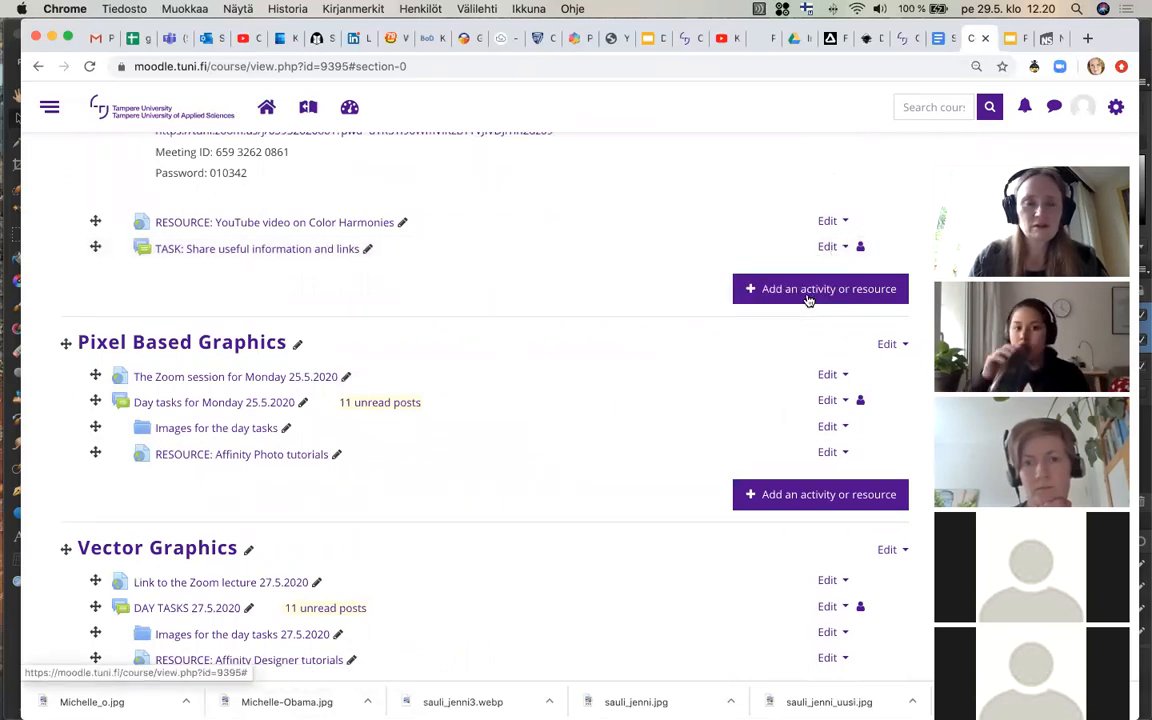
- Append '- deadline 3.6.2020' to the TASK forum's name on the course page and save it
left_click(367, 250)
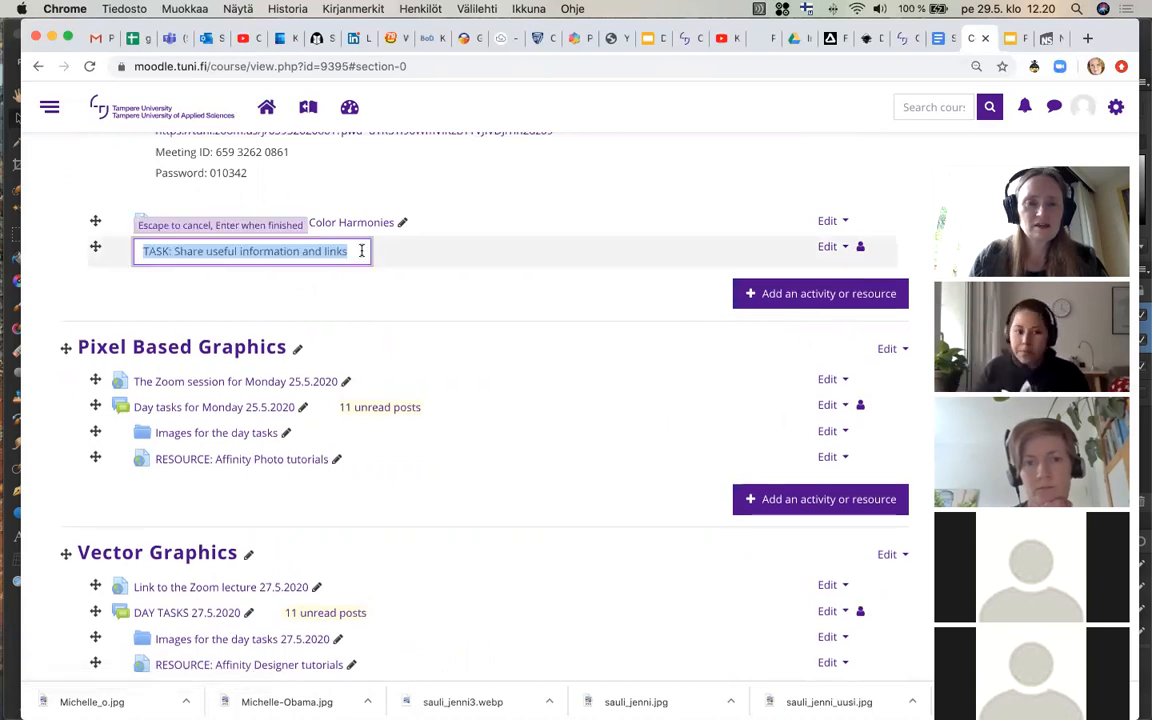
left_click(362, 251)
type("-")
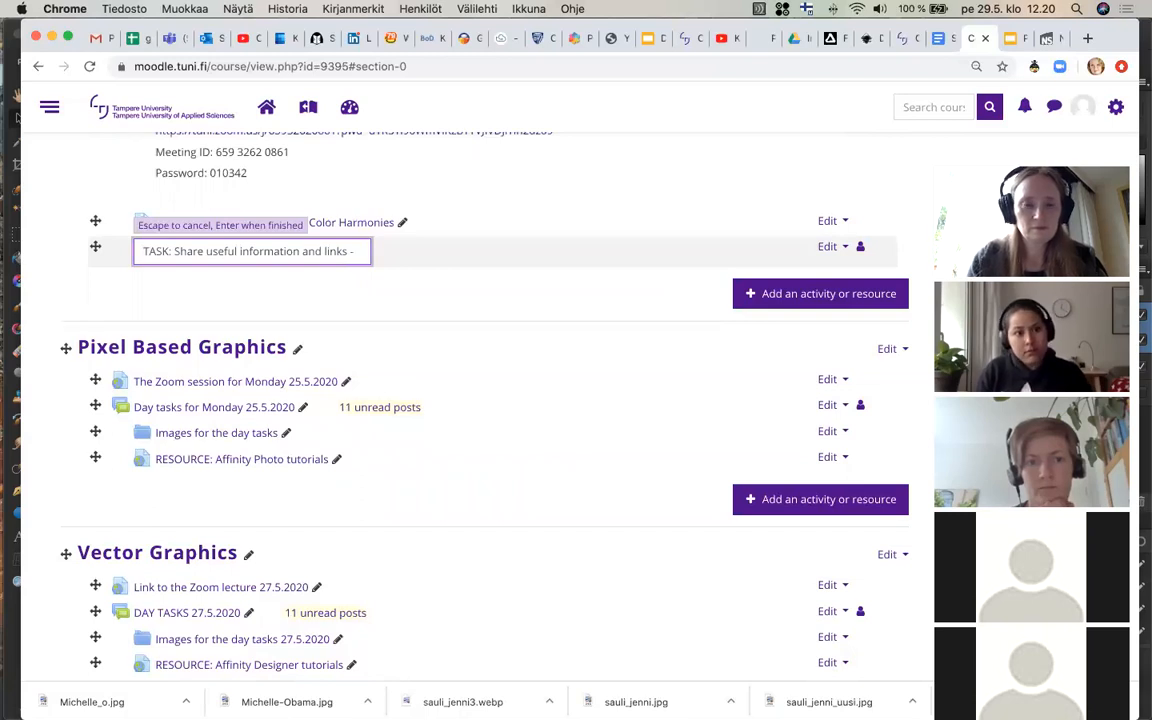
type("deadline")
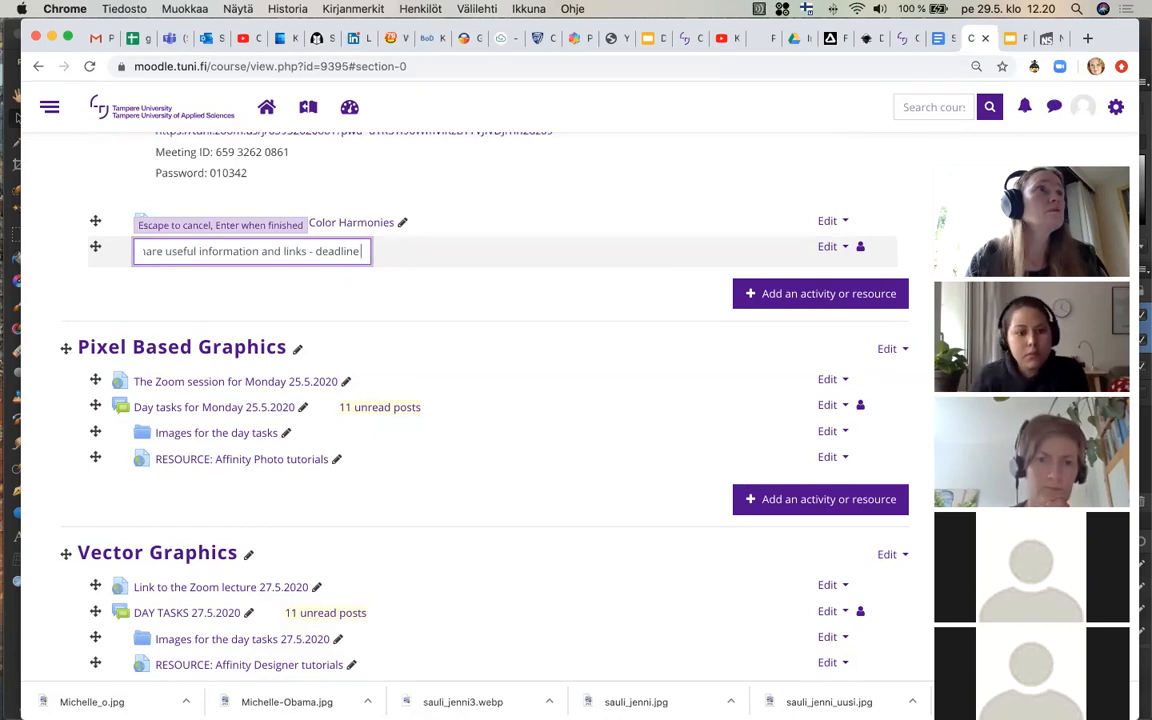
type(" 3")
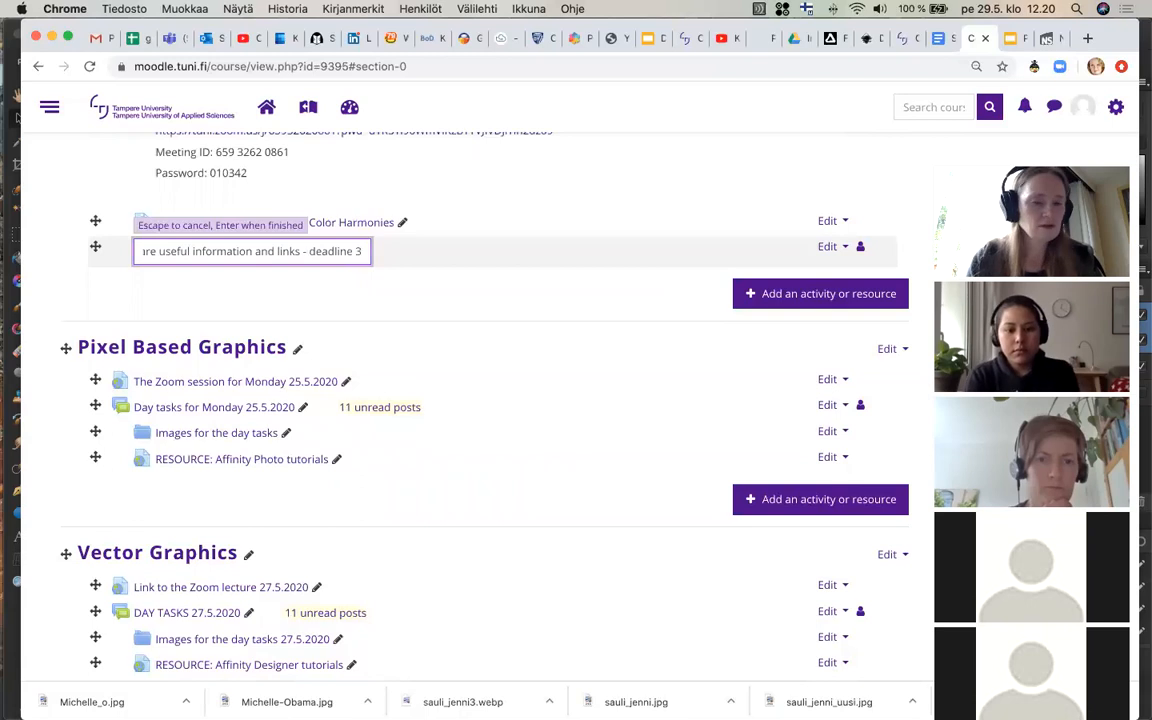
type(".6")
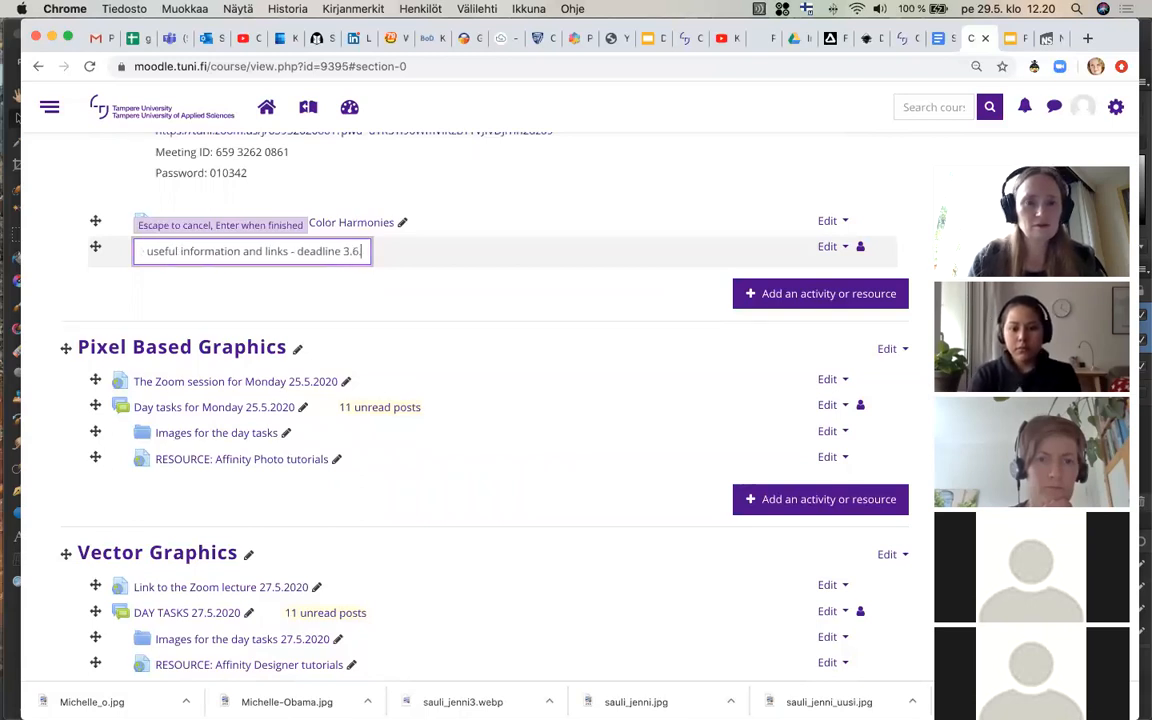
type(".2020")
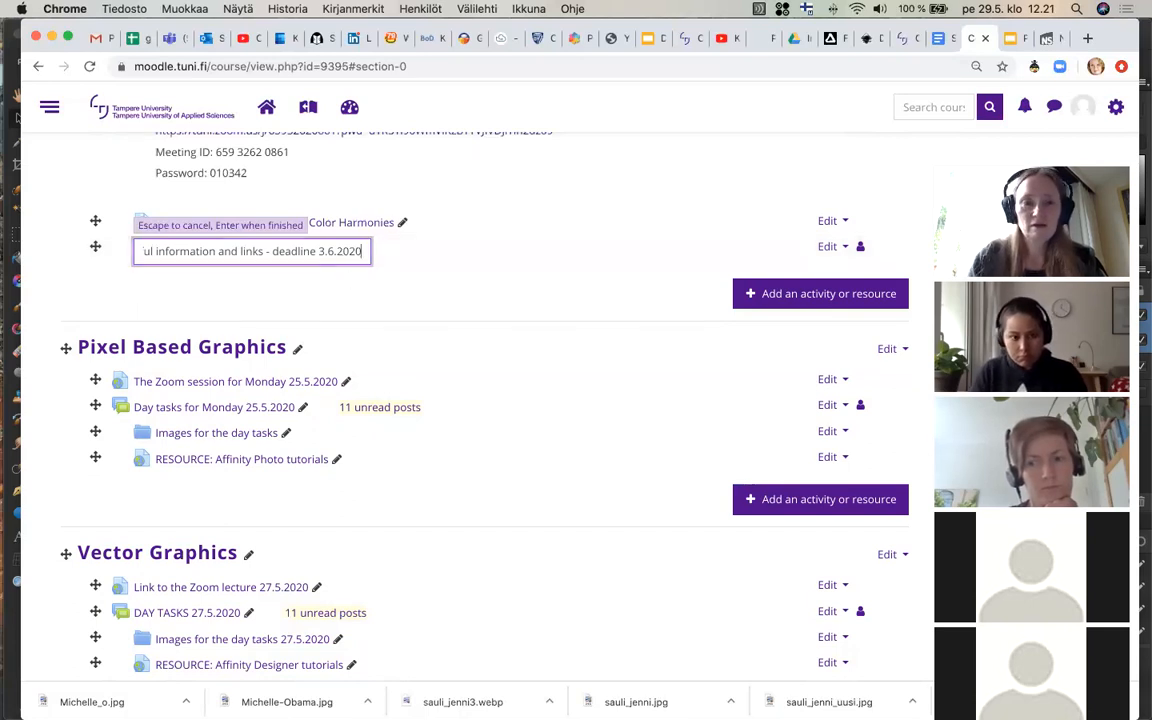
key("Return")
scroll(480, 400, "down", 5)
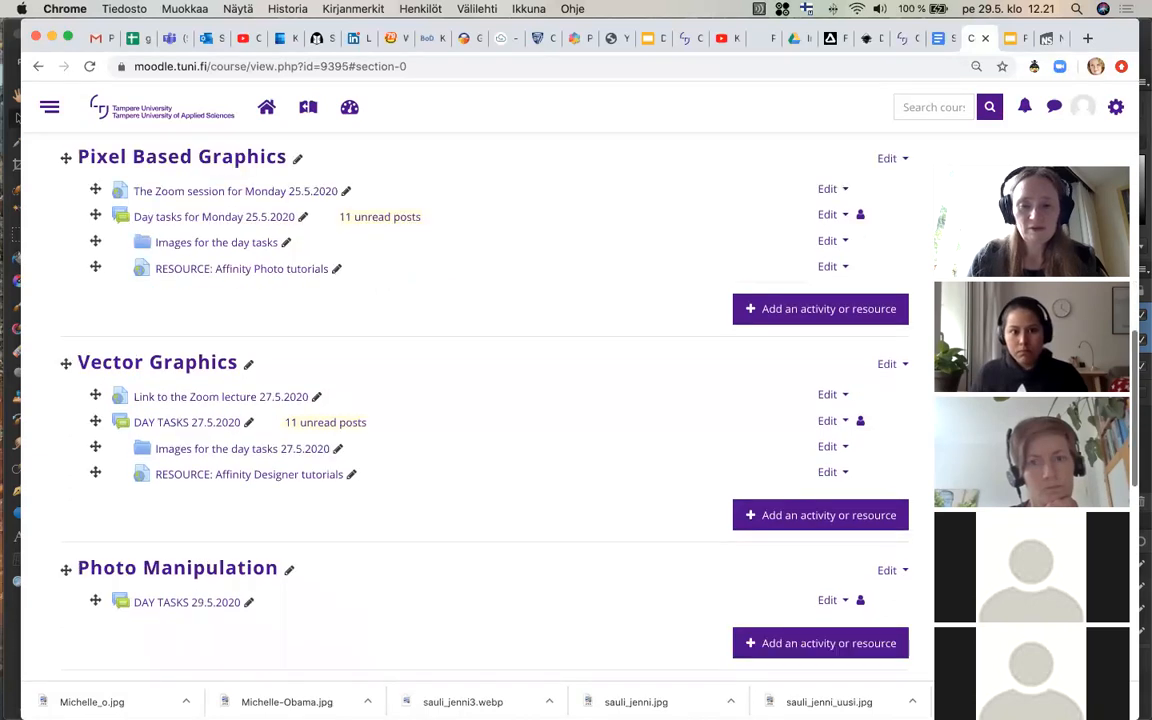
scroll(480, 400, "down", 3)
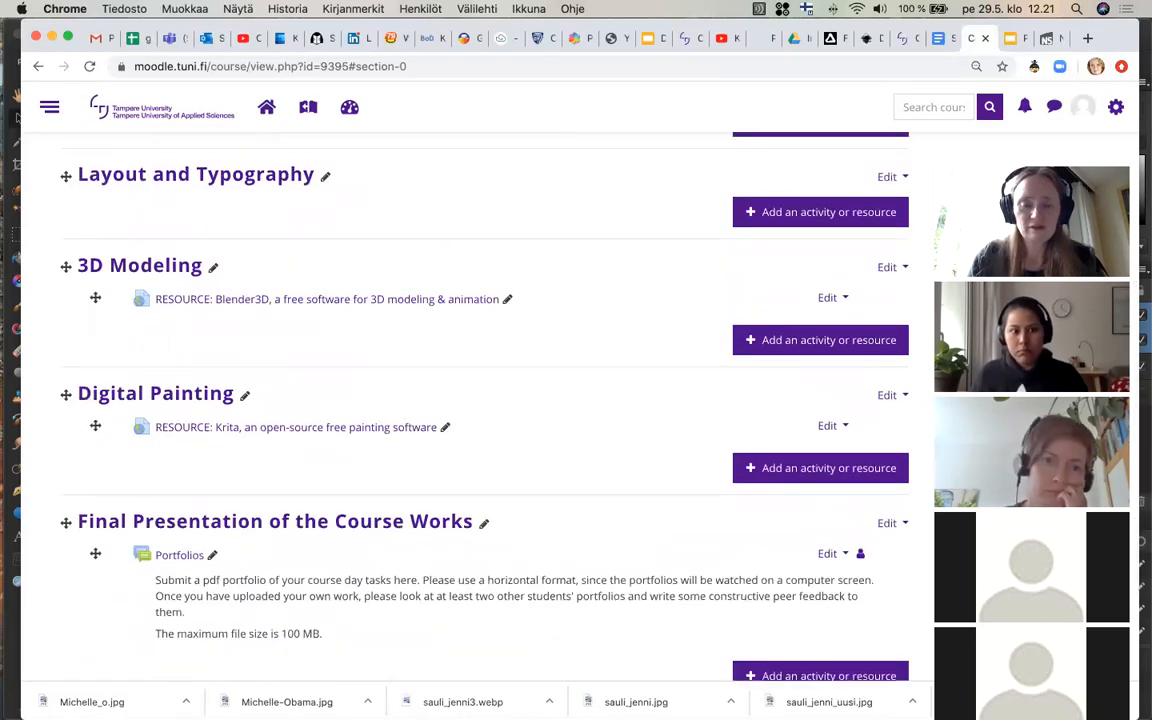